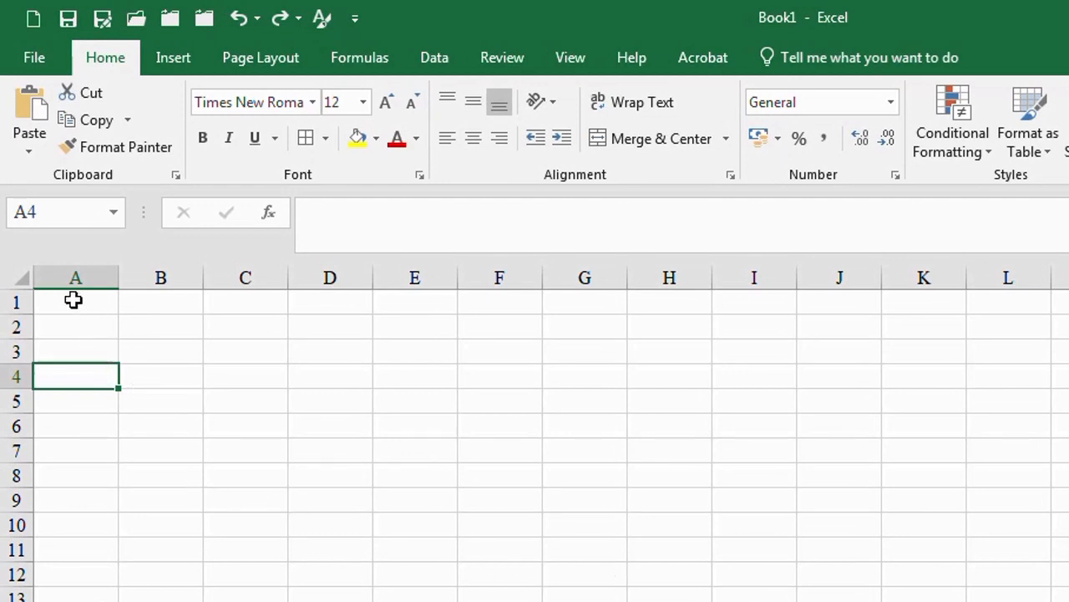
drag(73, 300, 251, 351)
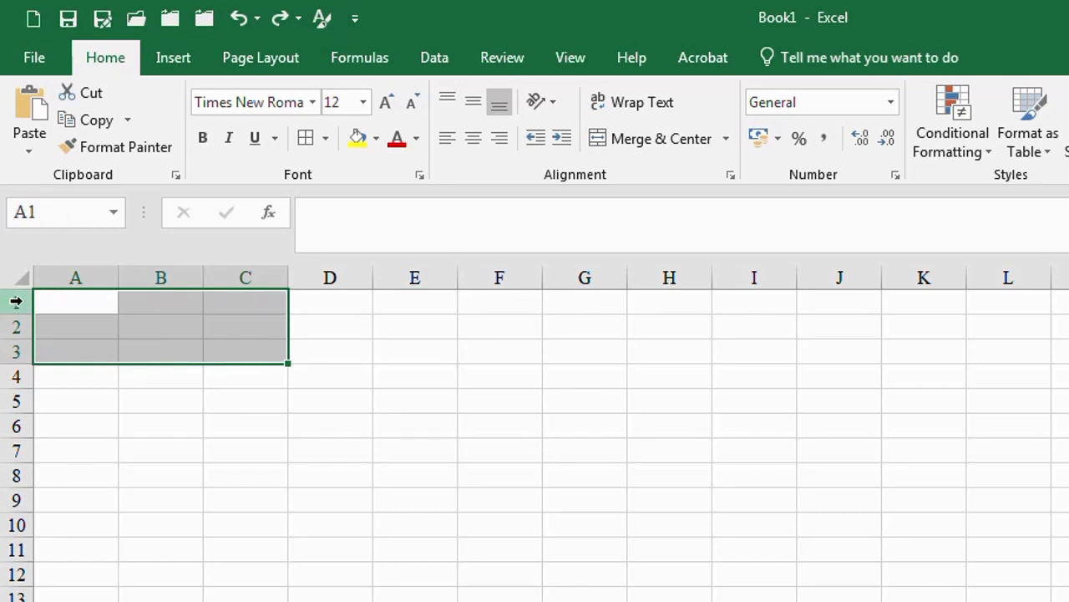
drag(16, 301, 19, 355)
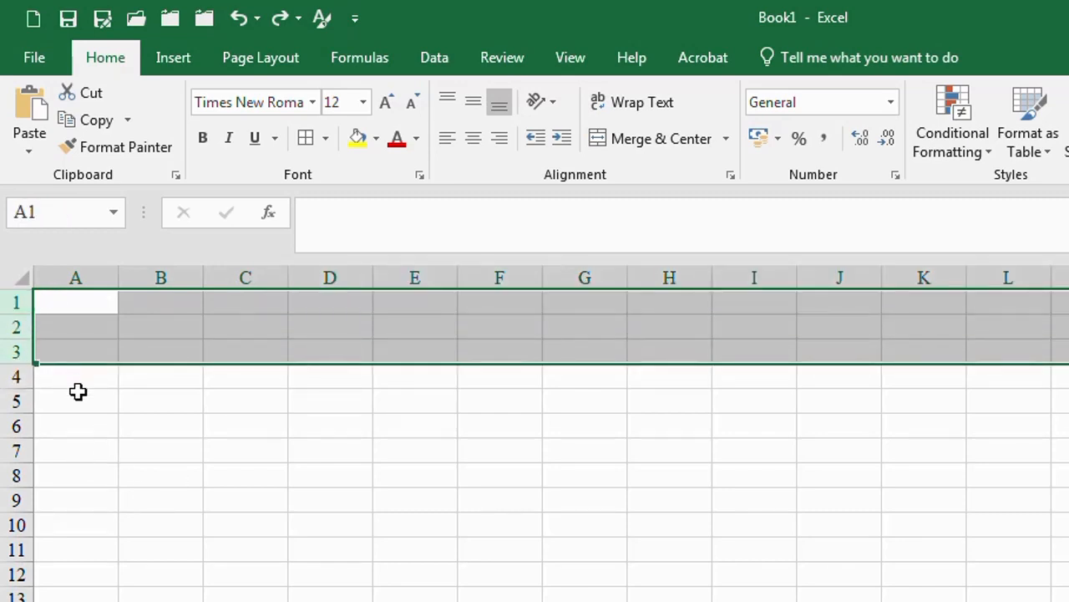
Step: Enter the table headers No, Nama, Jabatan, Alamat and Keterangan in cells A4 to E4
click(77, 378)
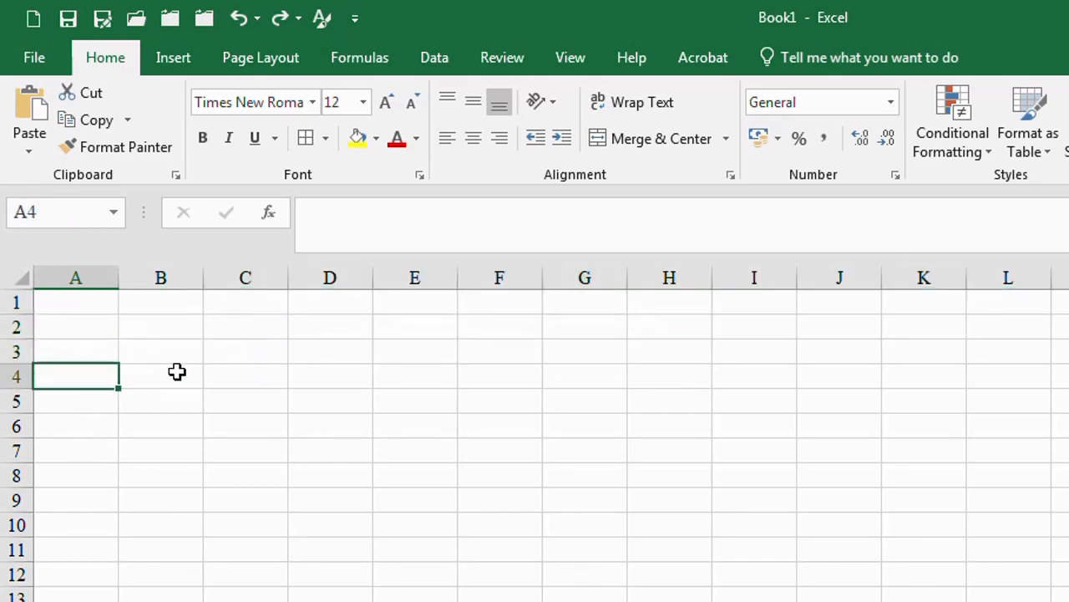
text(no)
key(BackSpace)
key(BackSpace)
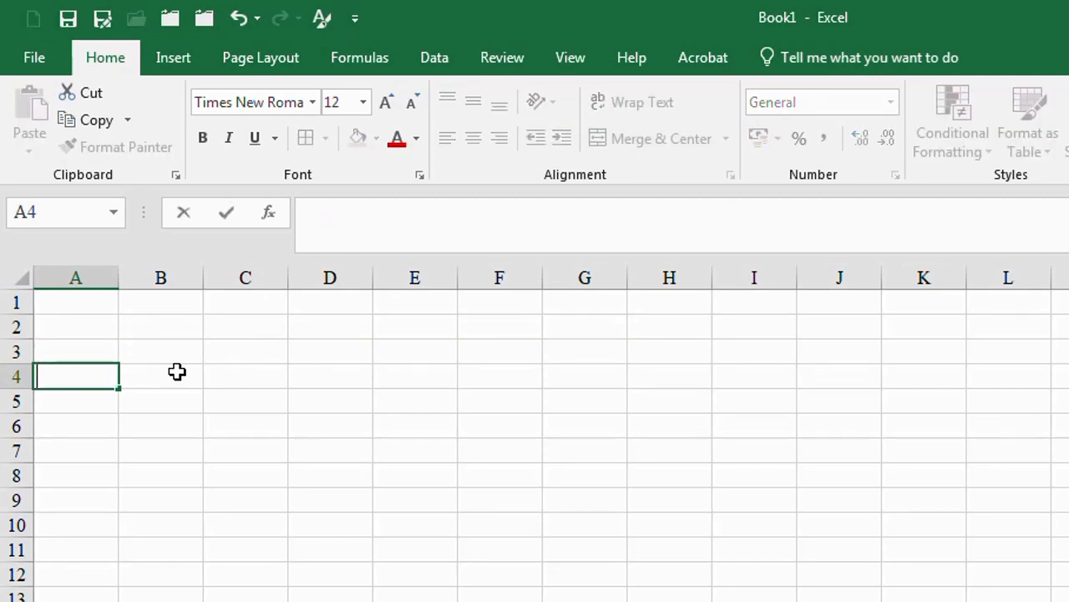
text(No)
key(Tab)
text(Nama)
key(Tab)
text(Jabatan)
key(Tab)
text(Alamat)
key(Tab)
text(Keterangan)
key(Return)
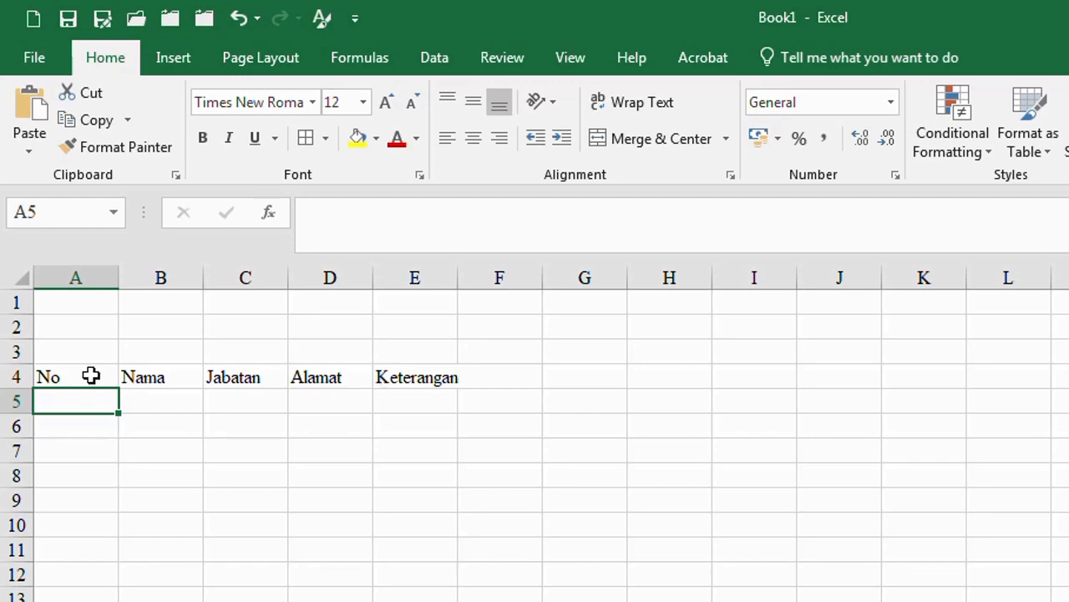
click(81, 274)
click(167, 276)
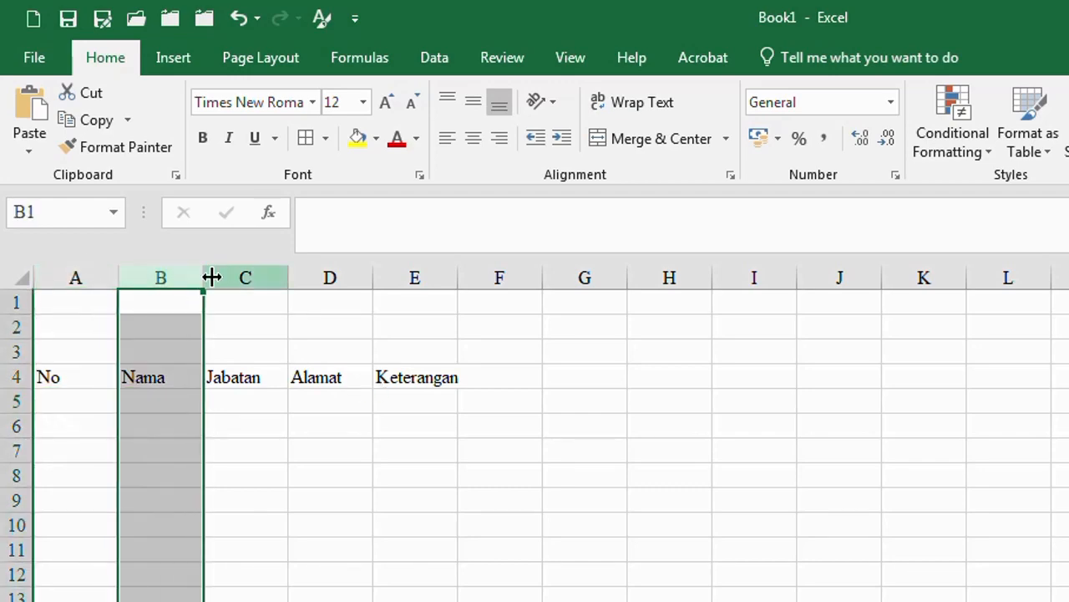
click(248, 277)
click(334, 276)
click(417, 276)
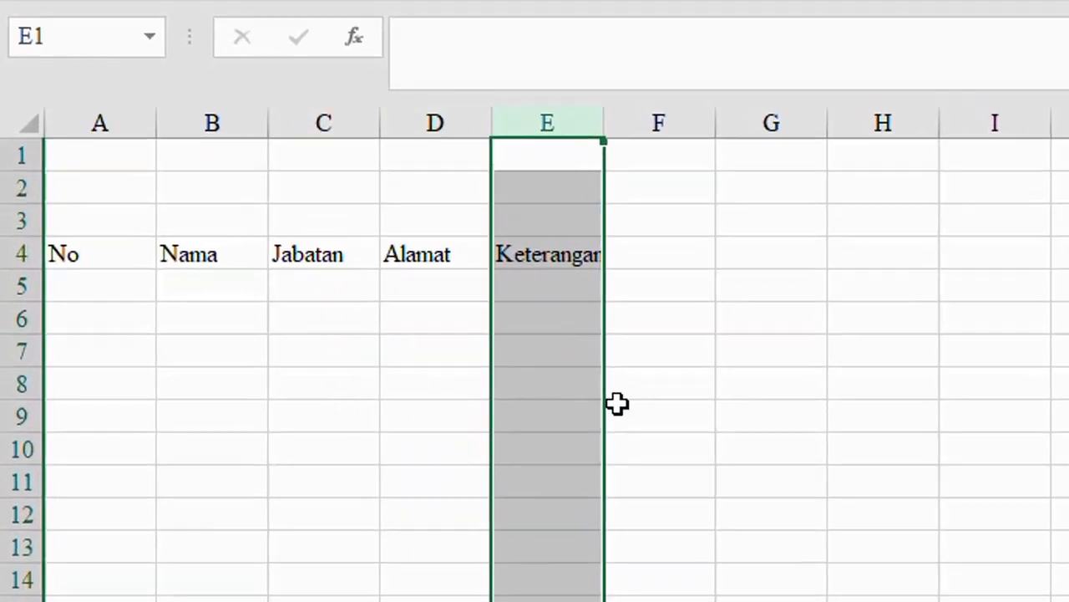
click(616, 404)
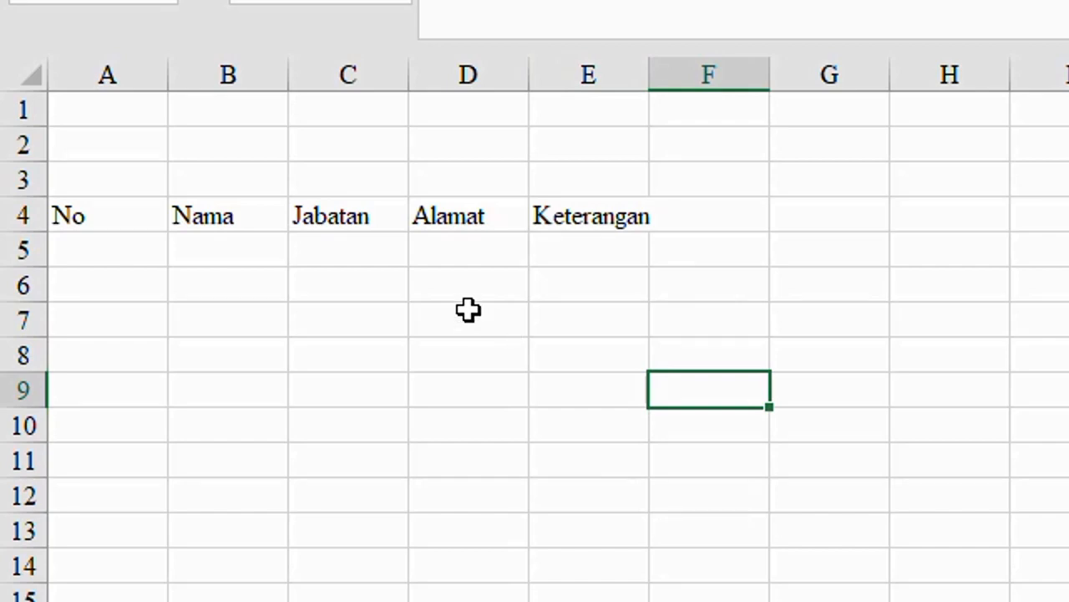
Step: Apply All Borders to the table range A4:E18
click(106, 216)
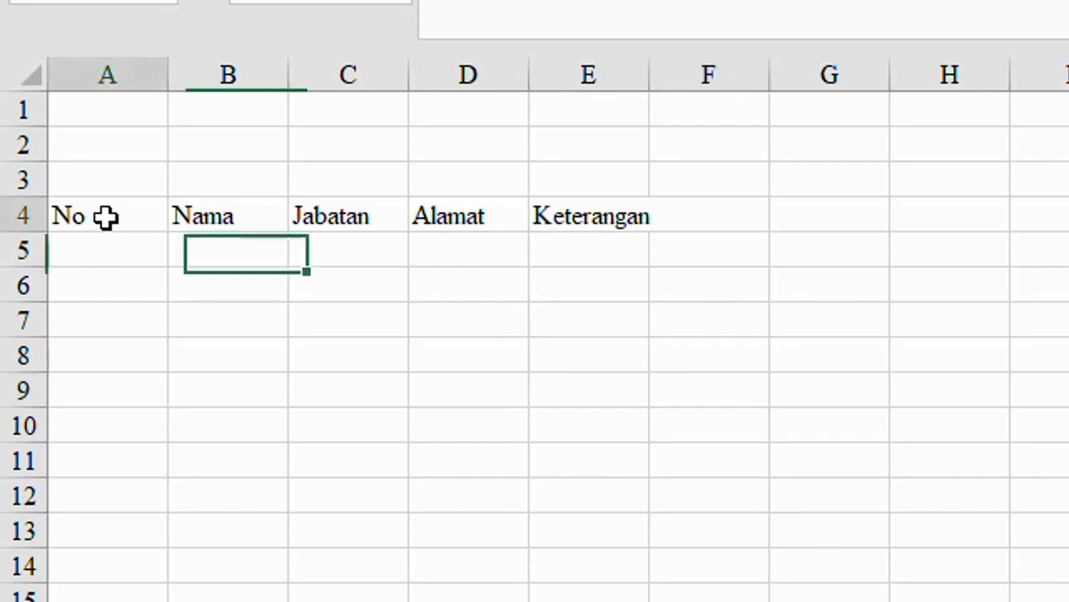
drag(106, 217, 619, 597)
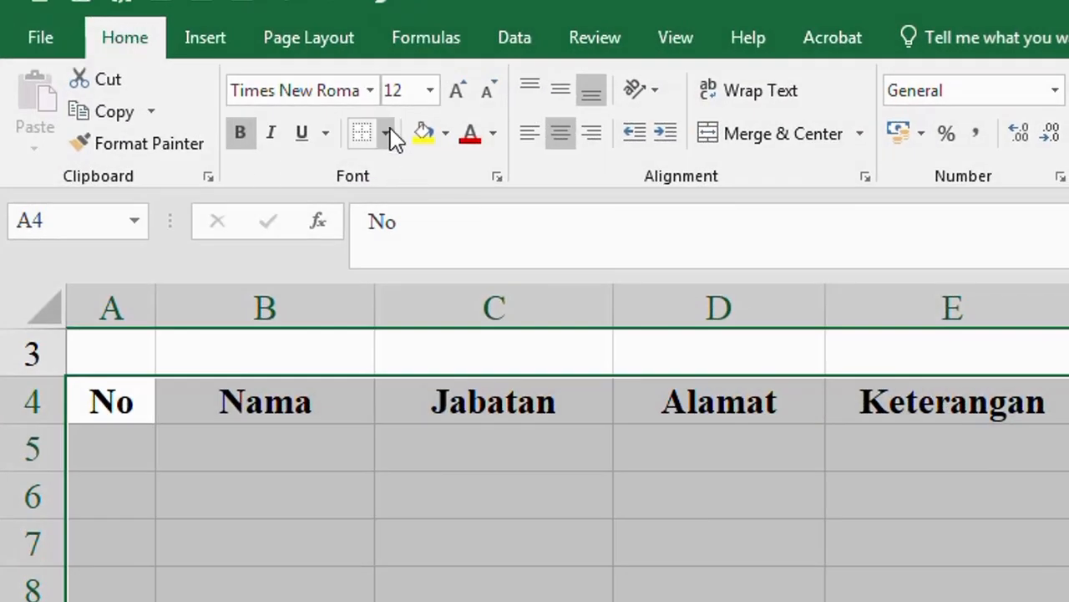
click(388, 134)
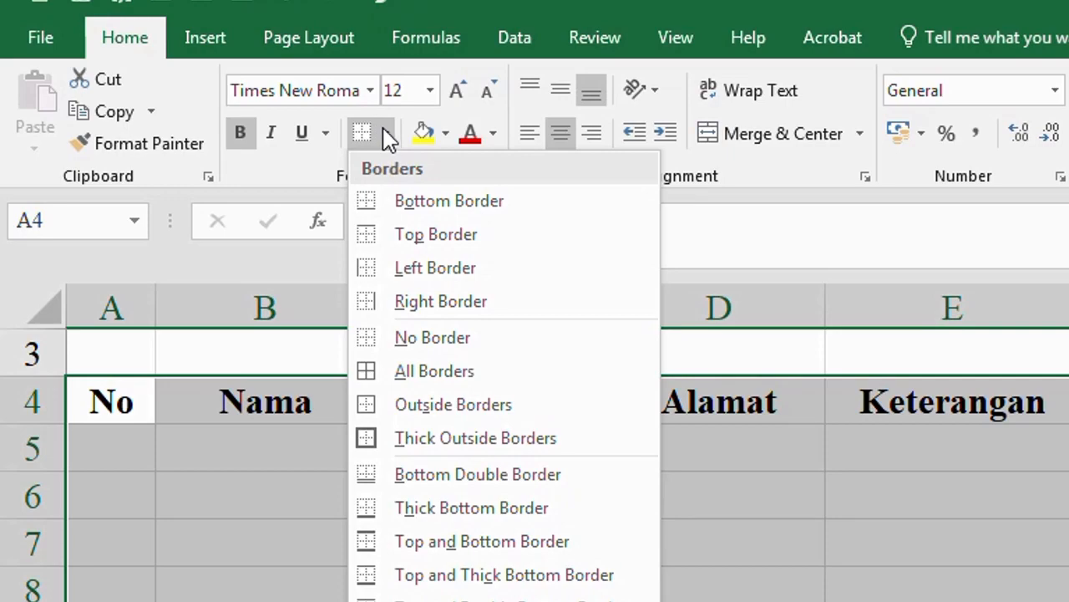
click(435, 371)
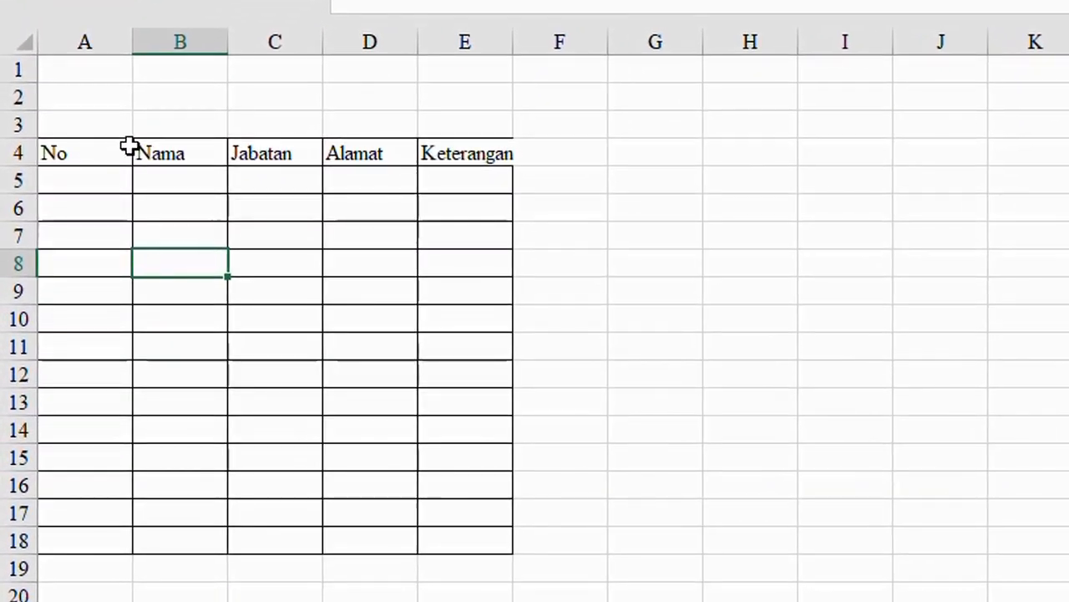
drag(487, 278, 545, 388)
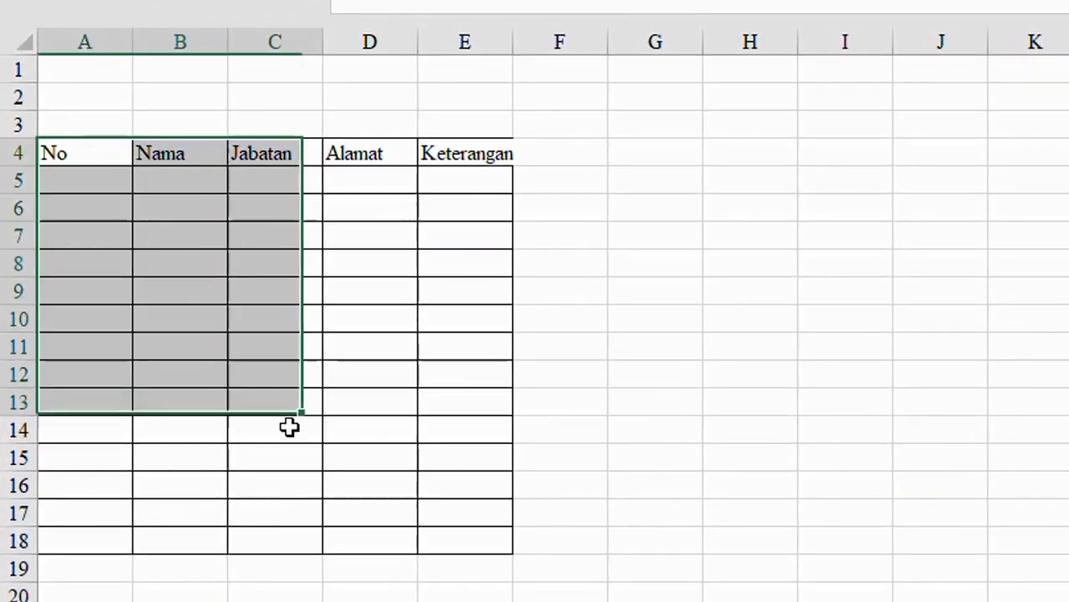
drag(288, 427, 452, 549)
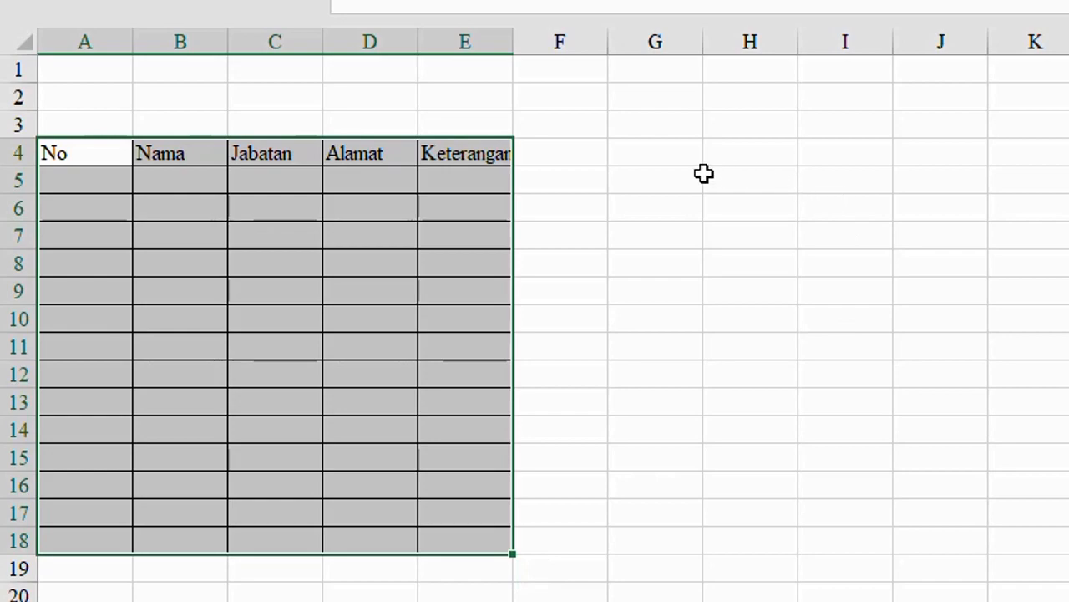
drag(652, 151, 1023, 541)
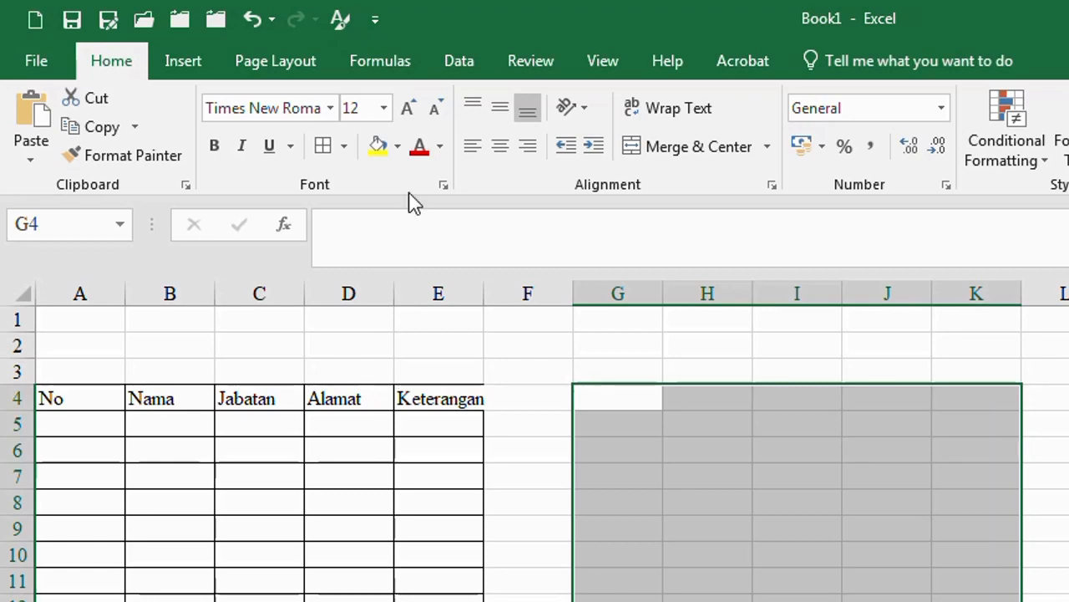
click(623, 422)
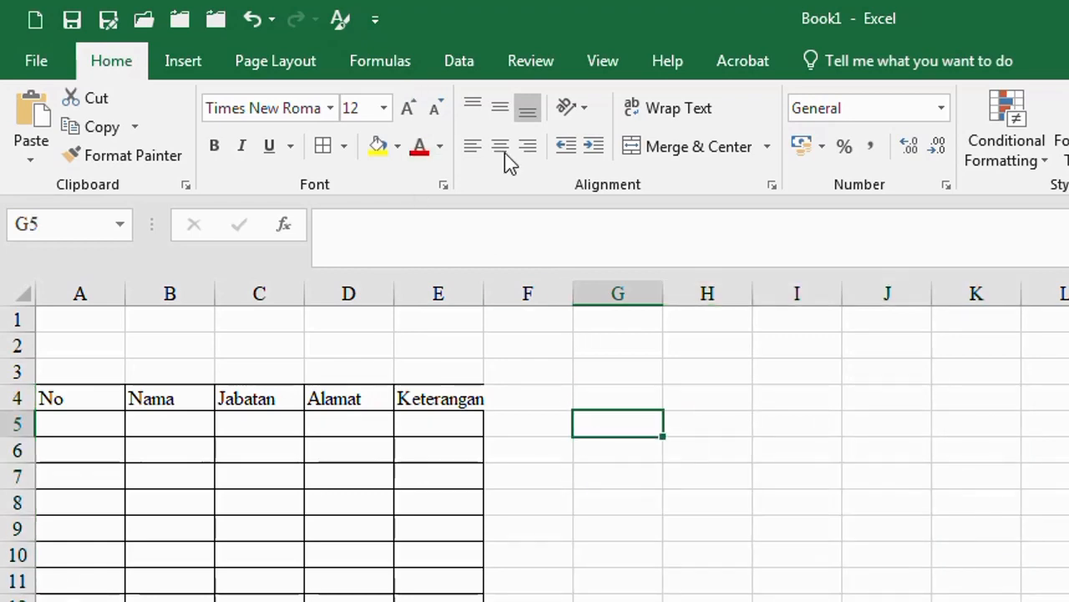
Step: Hide the worksheet's gridlines so only the table's own borders are shown
click(599, 66)
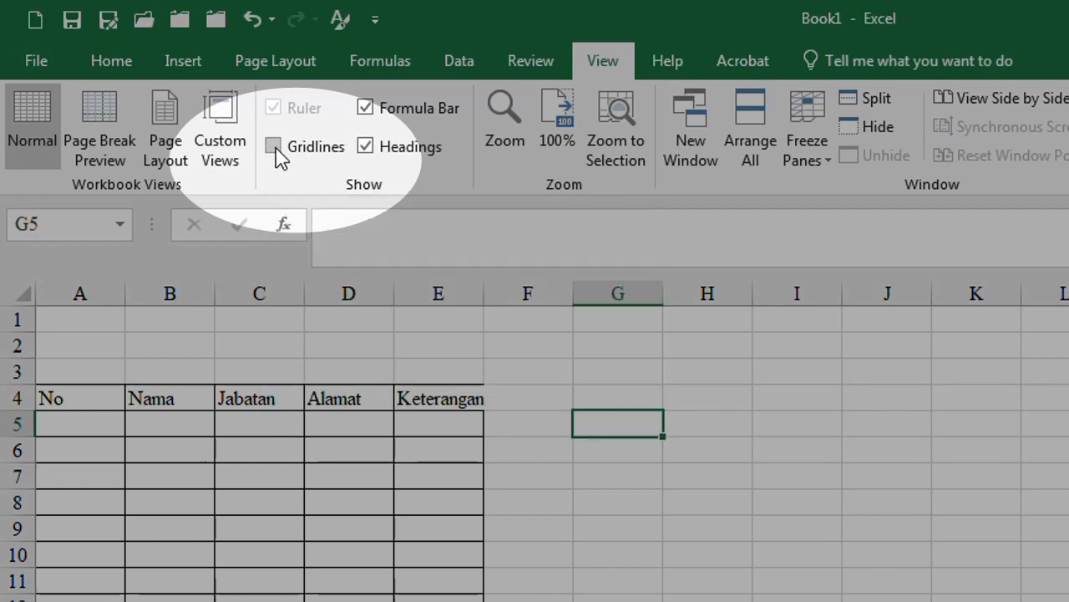
click(278, 152)
click(669, 477)
mouse_move(52, 393)
mouse_down()
mouse_move(427, 568)
mouse_move(439, 601)
mouse_up()
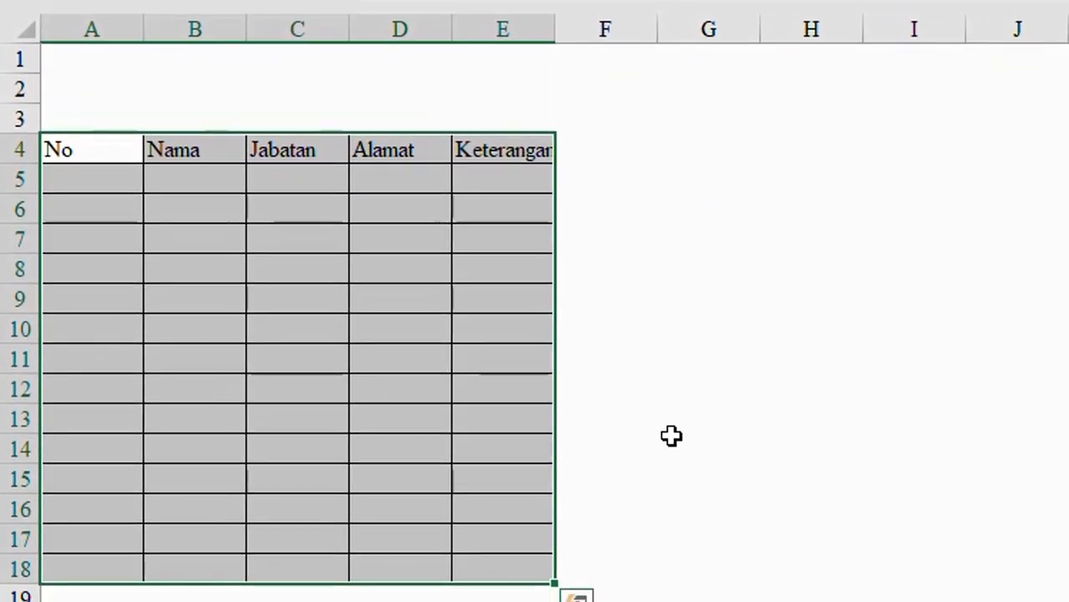
click(671, 435)
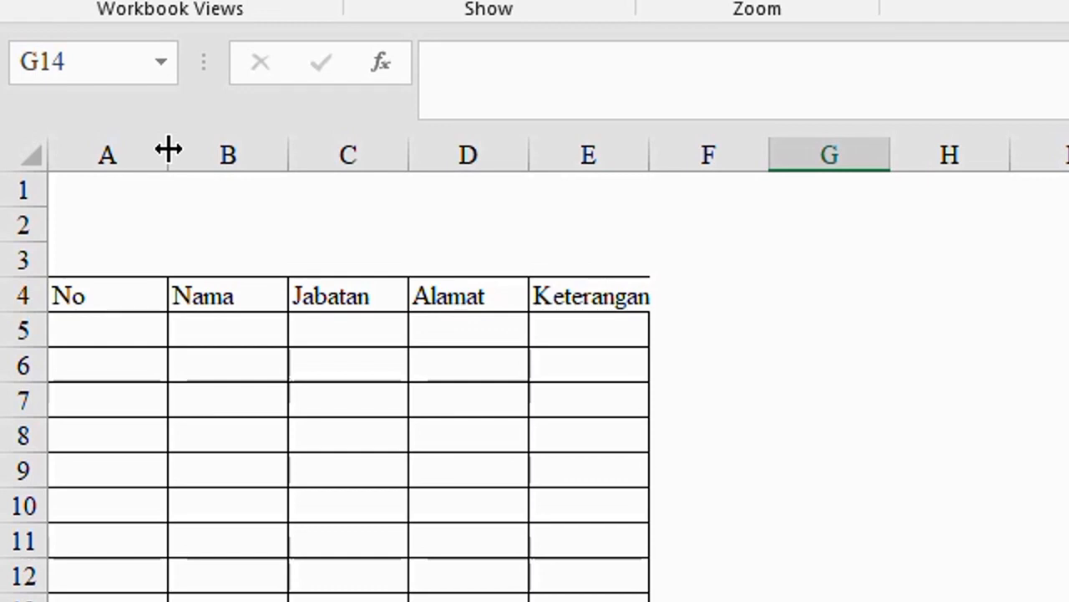
Step: Narrow column A for the numbers and widen columns B, C, D and E to suit their contents
drag(168, 150, 115, 153)
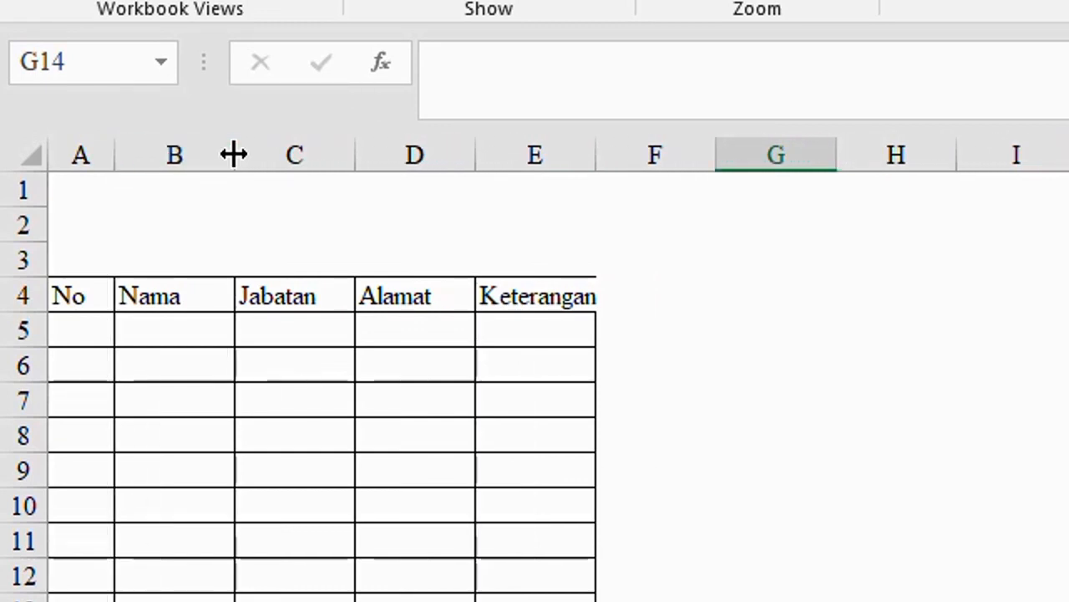
drag(234, 154, 278, 153)
drag(400, 152, 457, 155)
drag(578, 154, 617, 154)
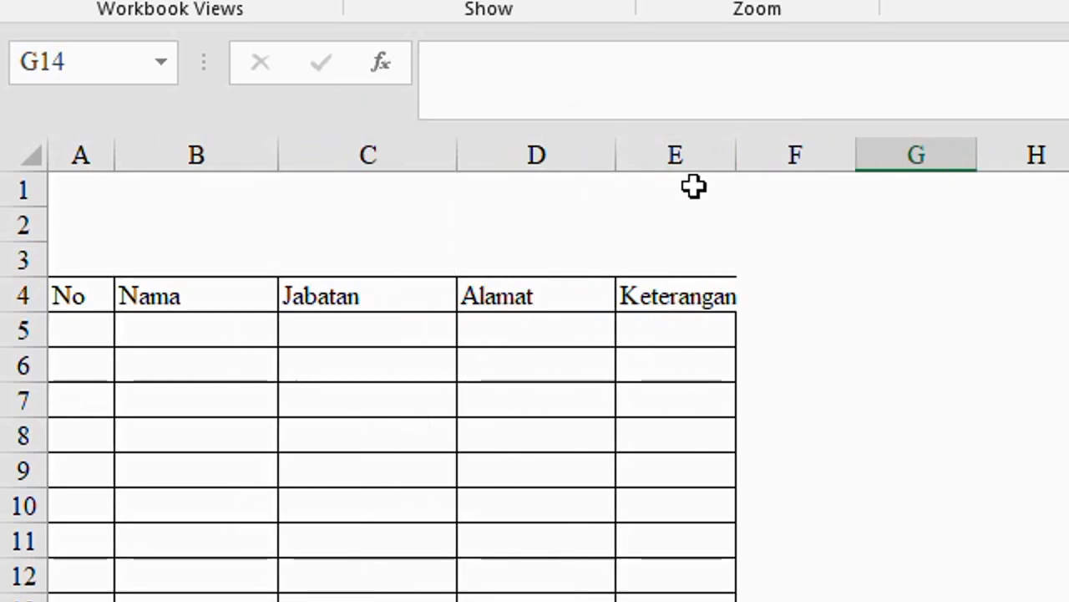
drag(737, 154, 803, 161)
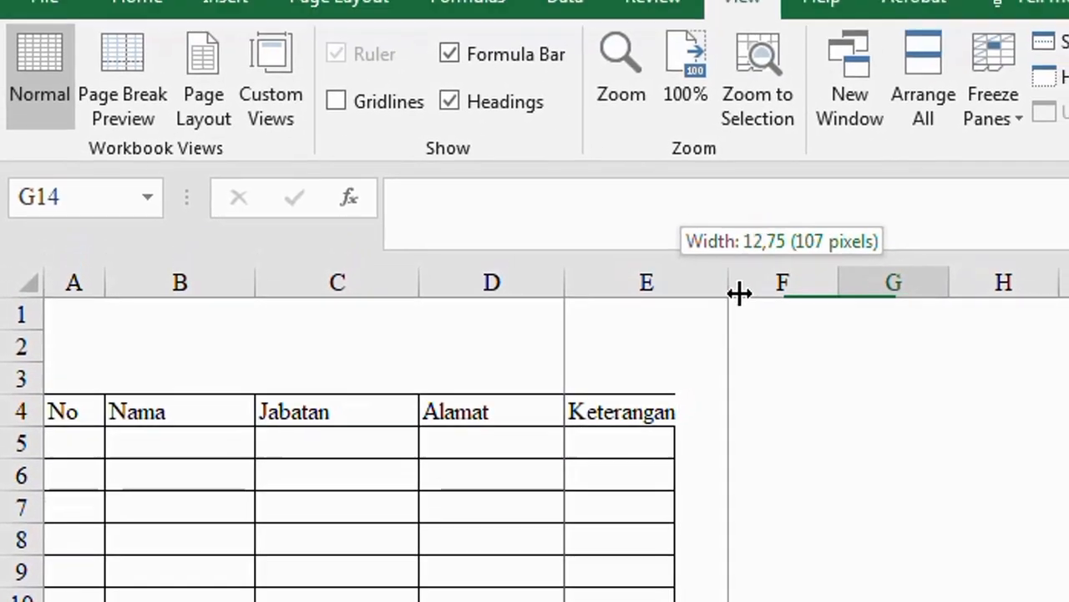
drag(738, 292, 739, 294)
click(861, 539)
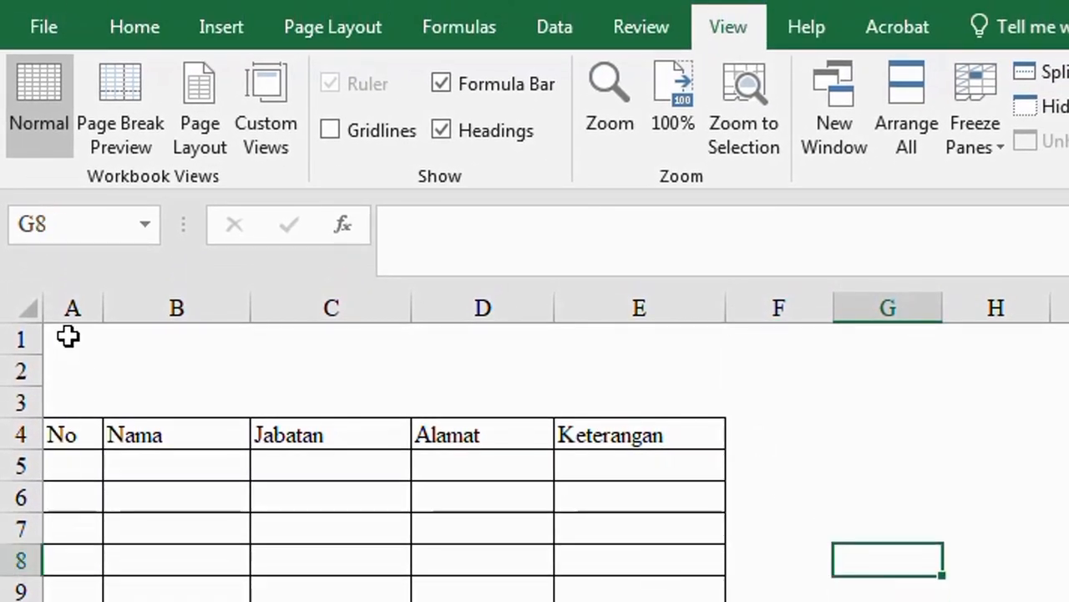
Step: Enter the title "DAFTAR HADIR KARYAWAN" in A1 and "PT. MAJU MUNDUR KECEMPLUNG" in A2
click(57, 342)
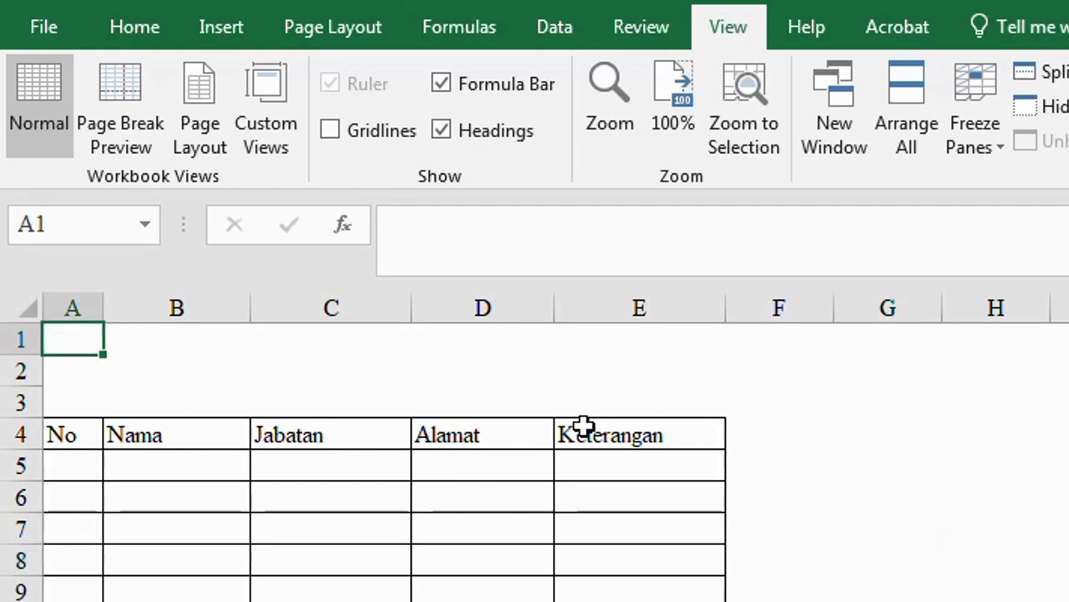
text(DAFTAR HADIR KARYAWAN)
key(Return)
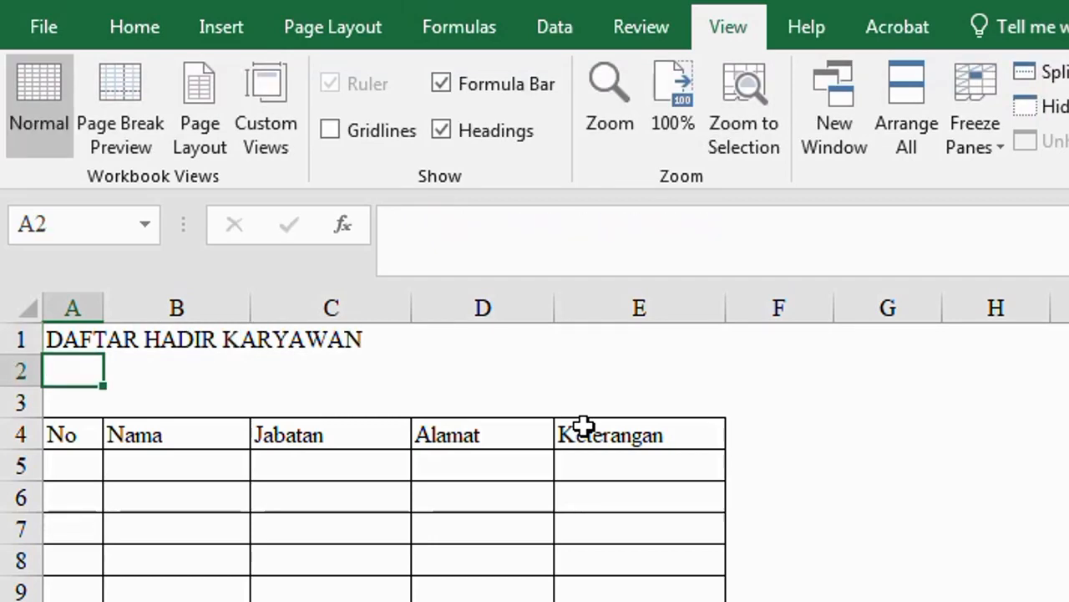
text(PT. MAJU MUNDUR KECEMPLUNG)
key(Return)
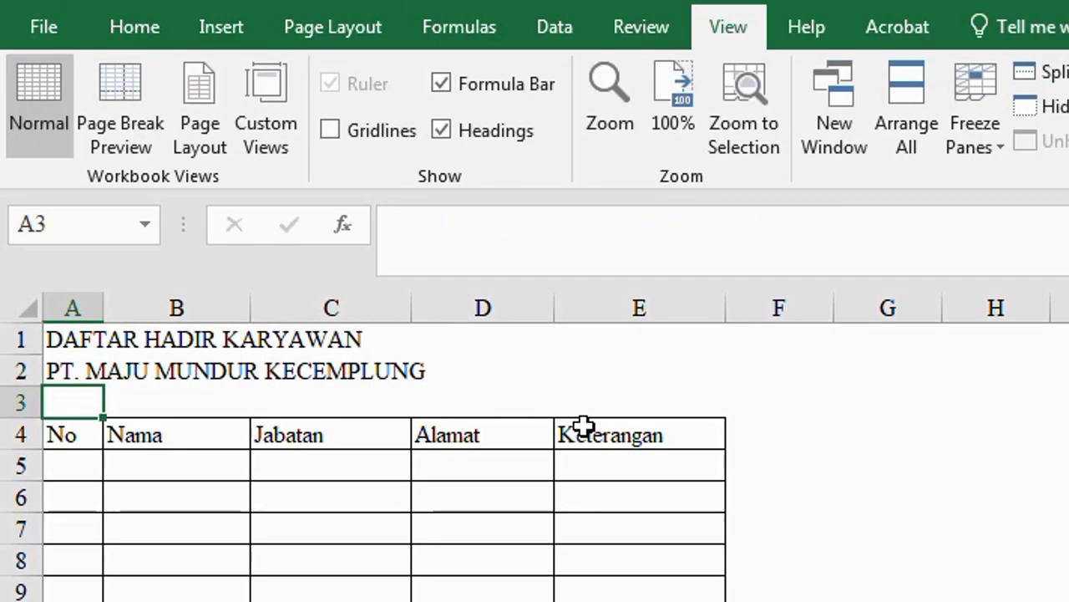
click(651, 601)
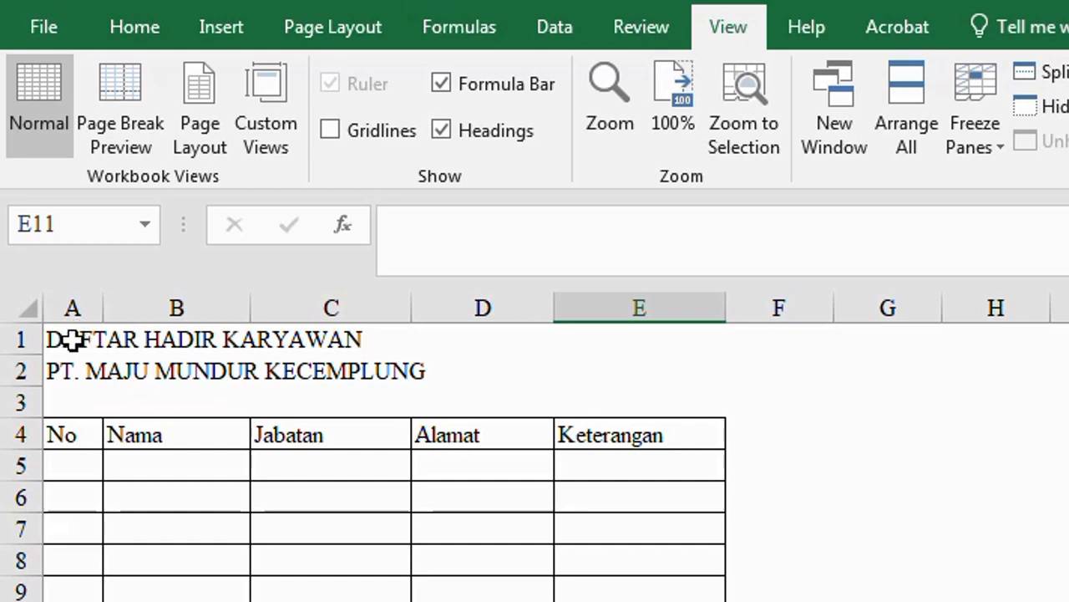
Step: Set the horizontal alignment of title range A1:E2 to Center Across Selection
drag(70, 339, 631, 371)
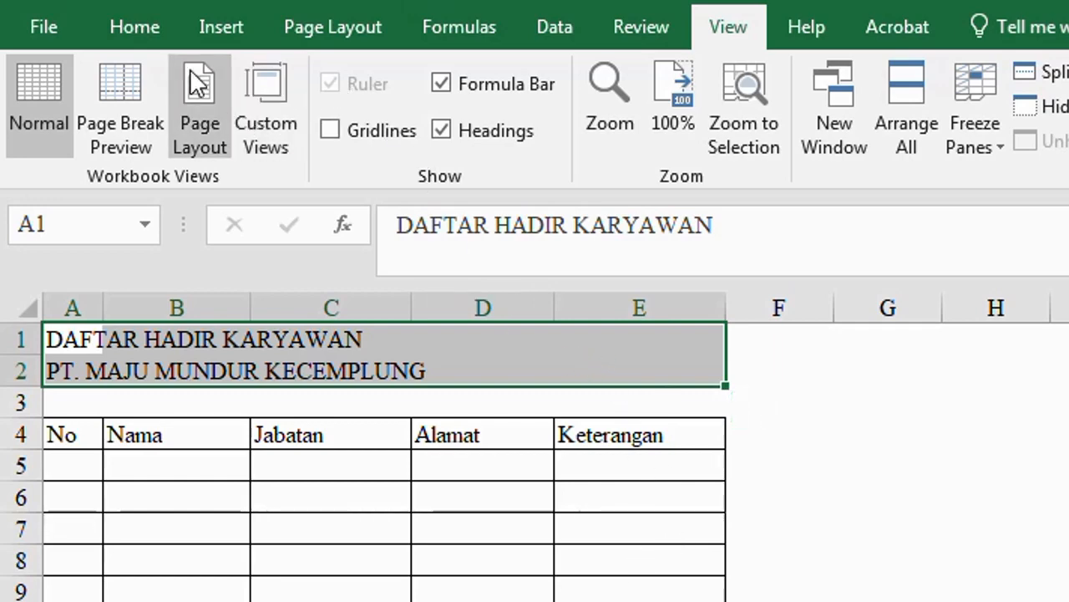
click(139, 31)
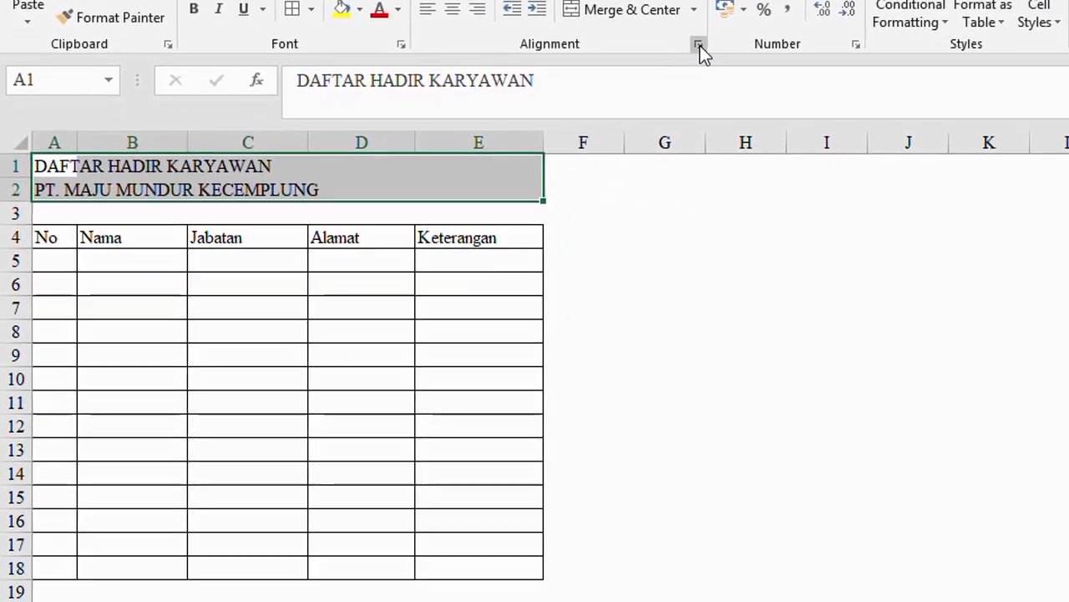
click(933, 176)
drag(712, 31, 535, 99)
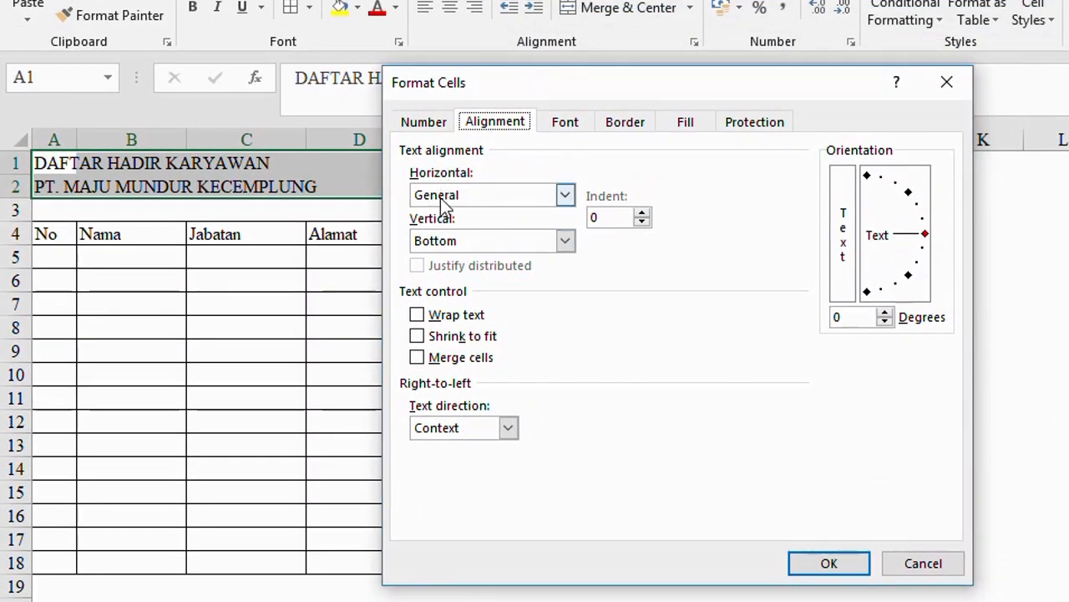
click(565, 194)
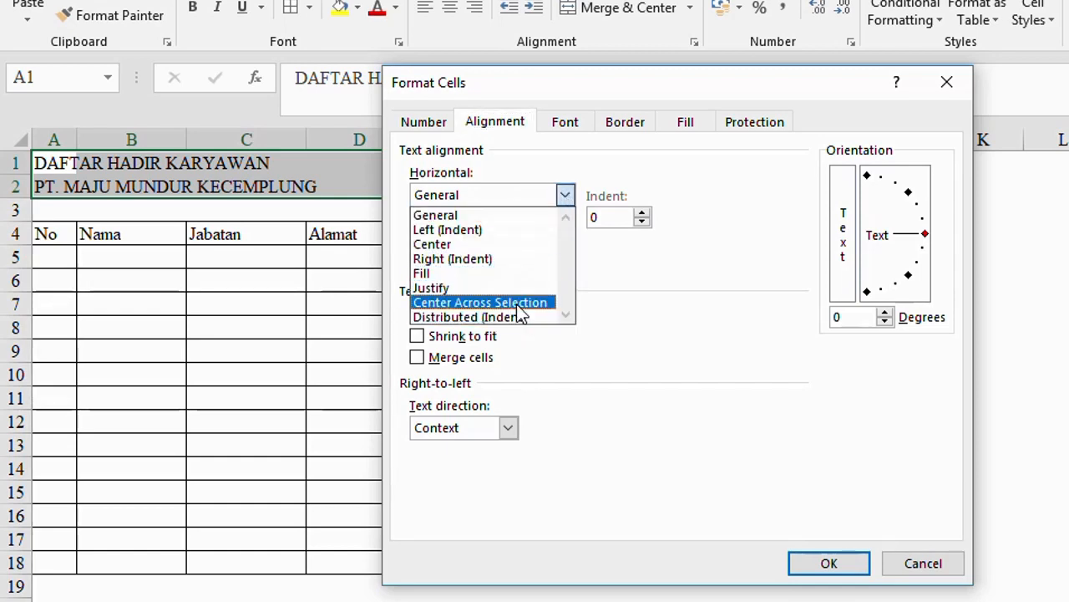
click(519, 302)
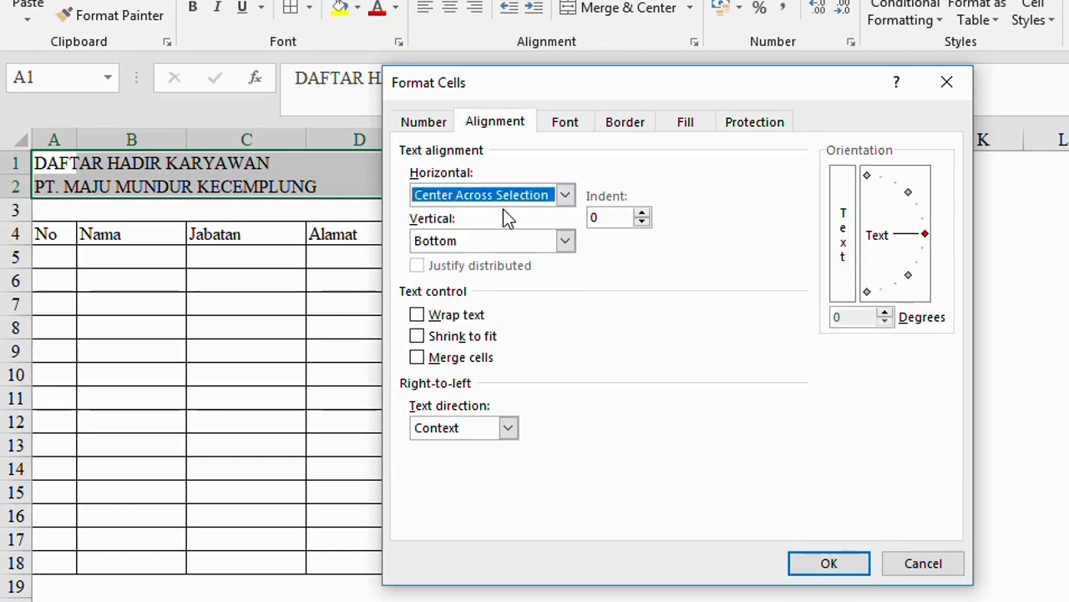
click(819, 565)
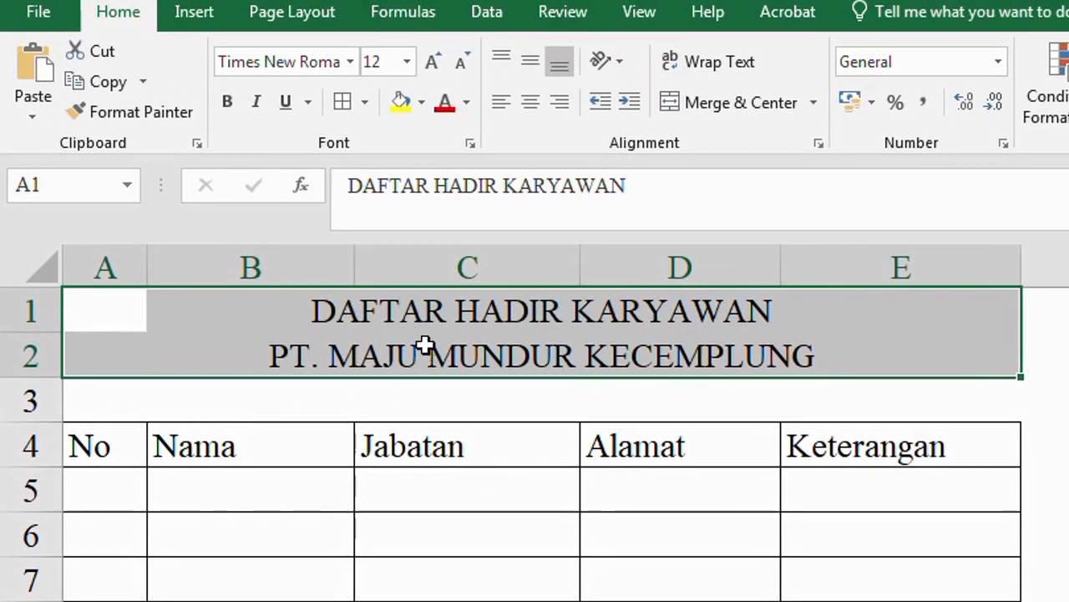
Step: Make the two title lines in A1:E2 bold and set their font size to 14
click(227, 104)
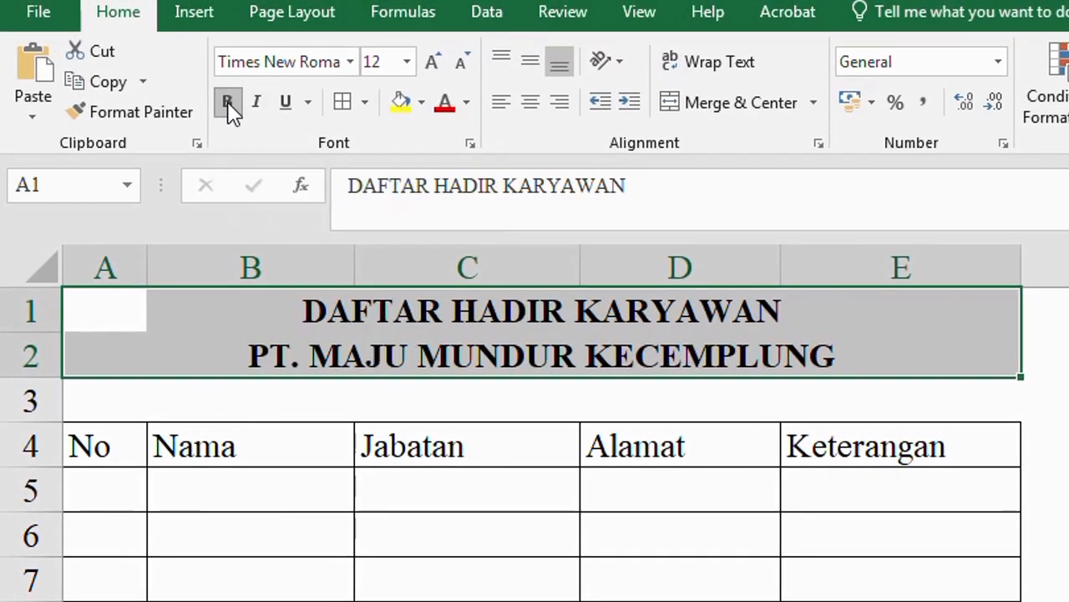
click(385, 65)
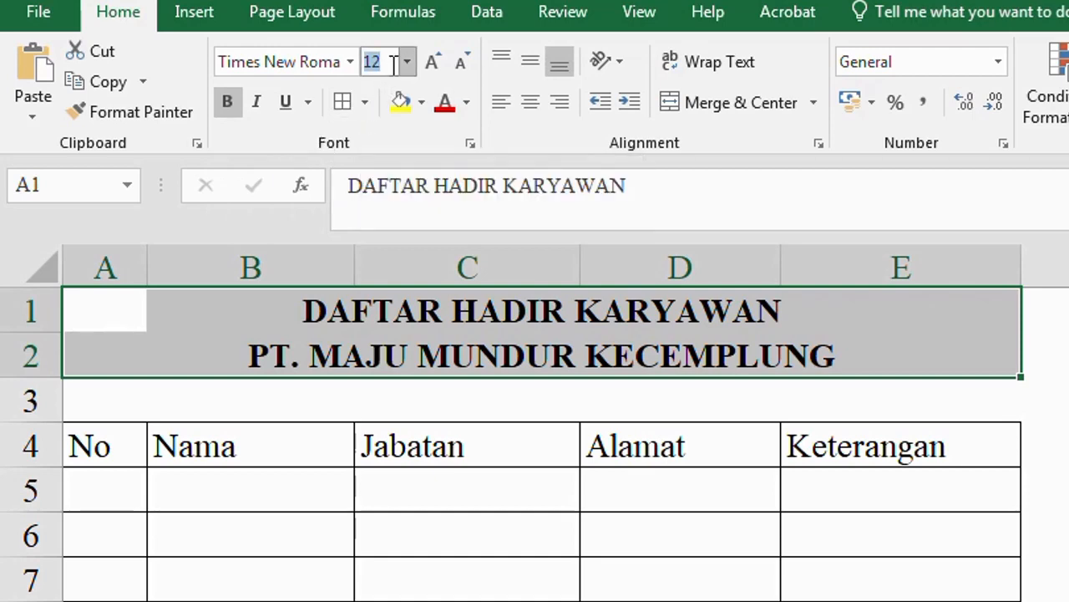
key(Return)
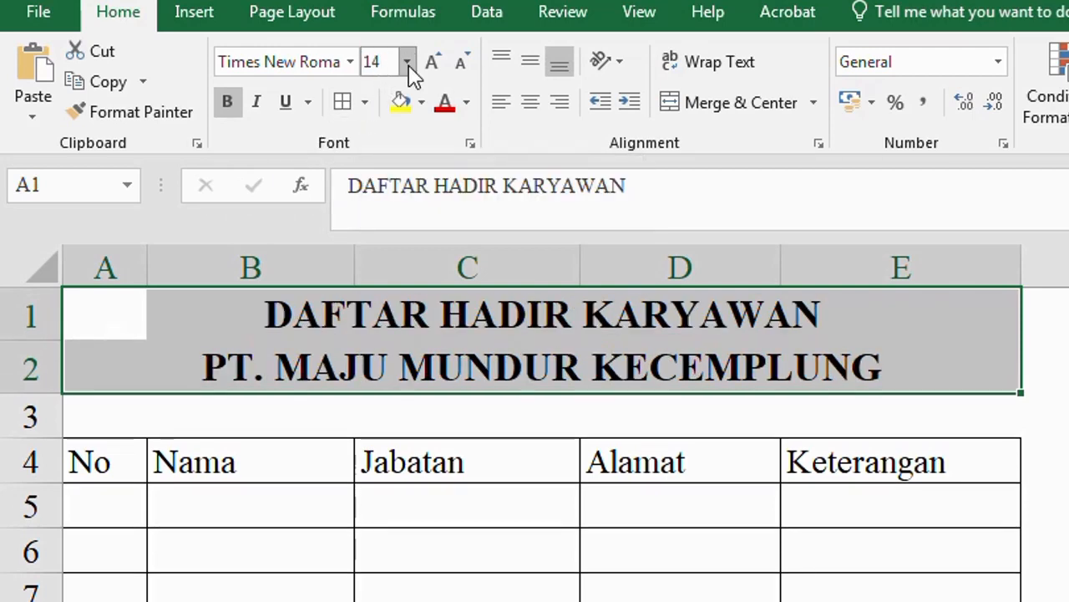
click(557, 595)
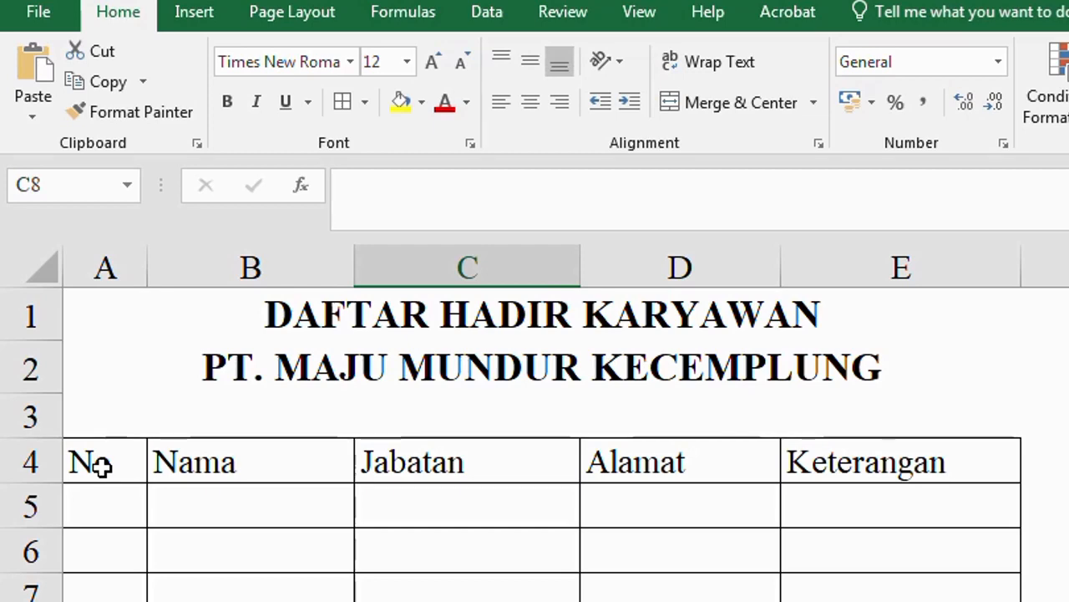
Step: Centre the column headings in A4:E4 and make them bold
drag(100, 466, 868, 455)
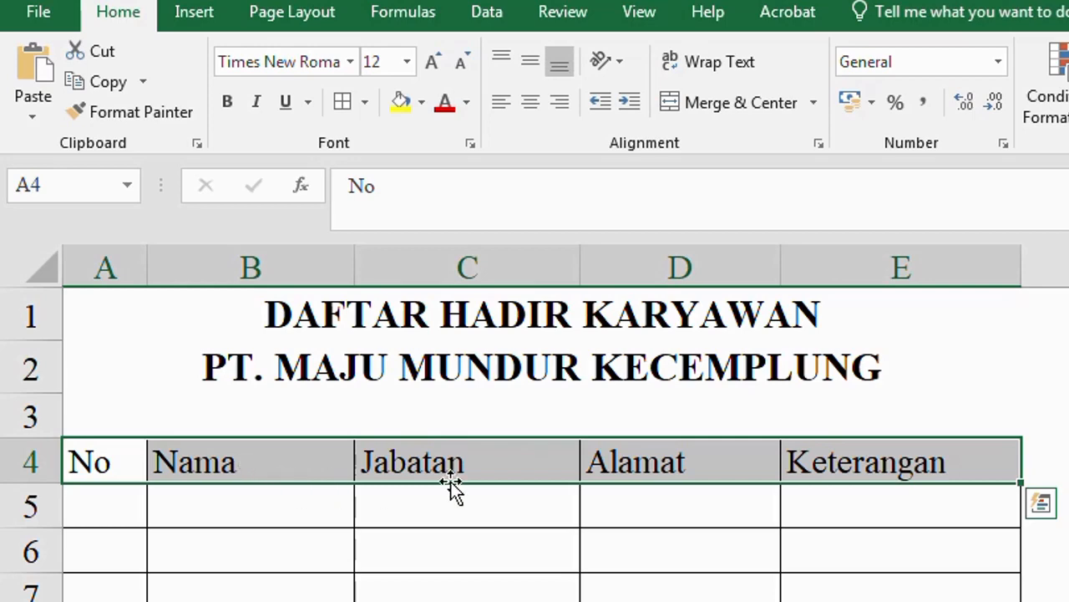
click(531, 104)
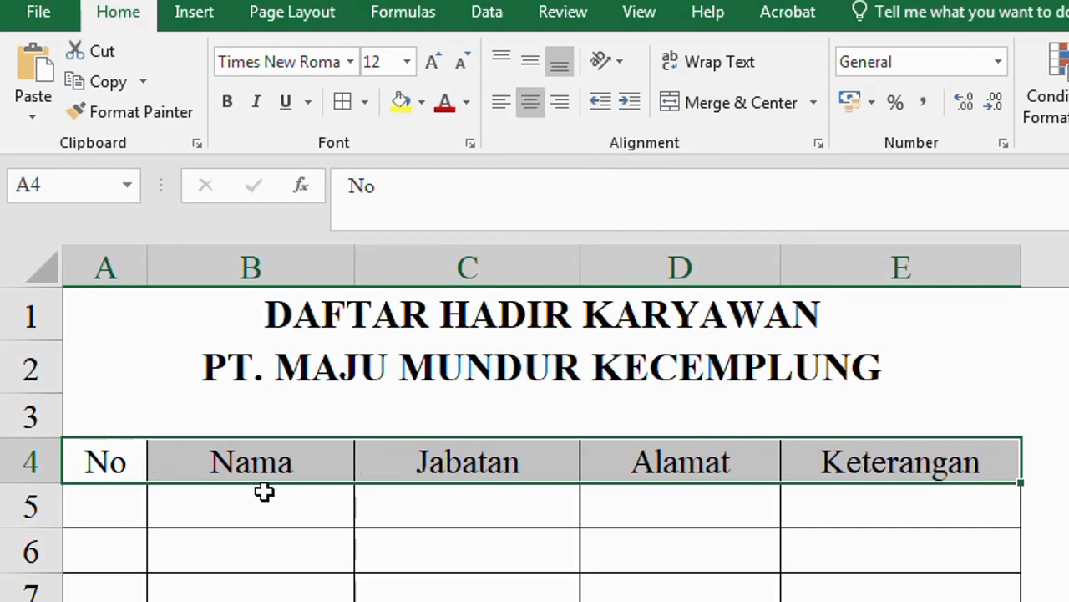
click(228, 102)
click(467, 598)
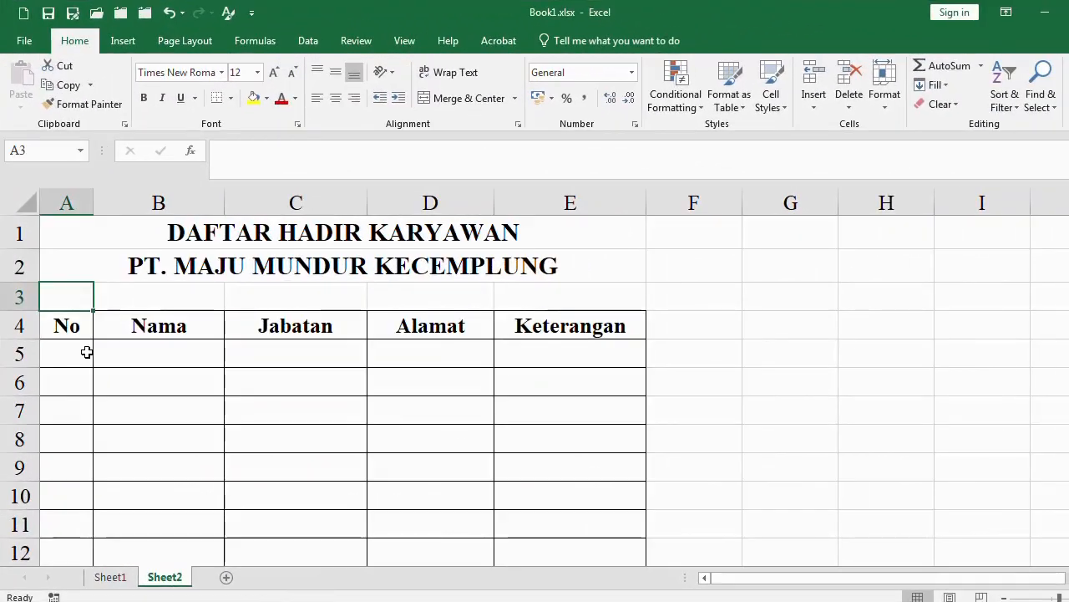
Step: Number the No column by entering 1 in A5 and 2 in A6 and filling the series down
scroll(80, 353, down, 1)
click(65, 267)
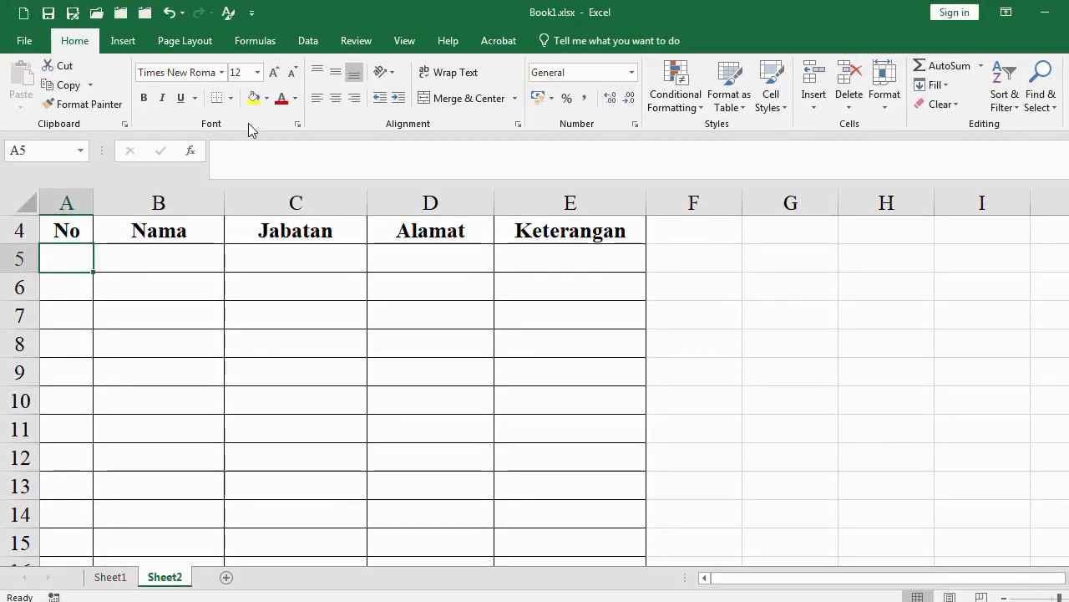
text(1)
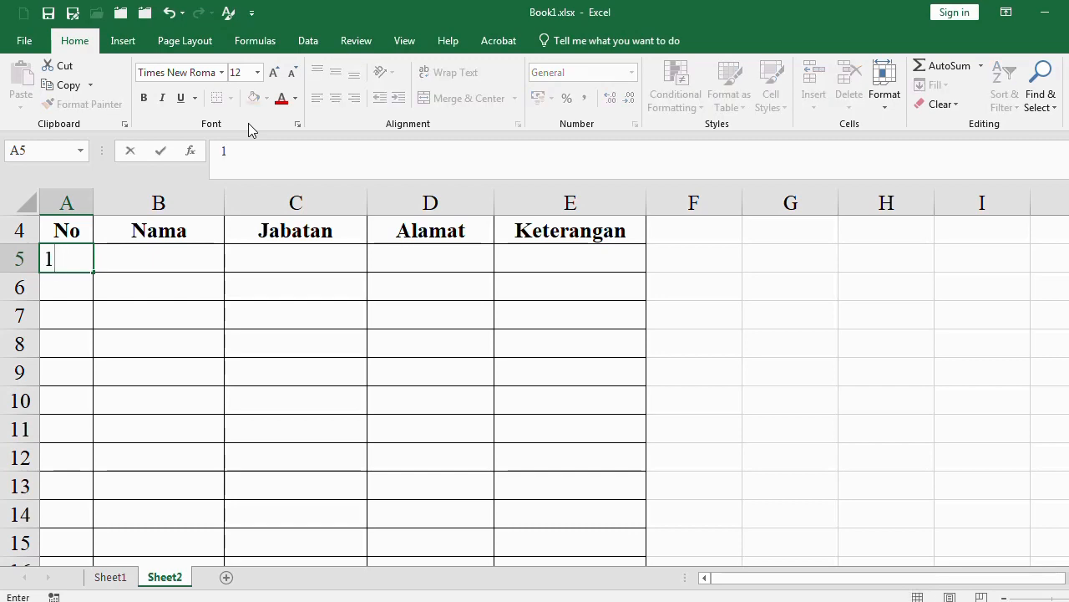
key(Return)
text(2)
key(Return)
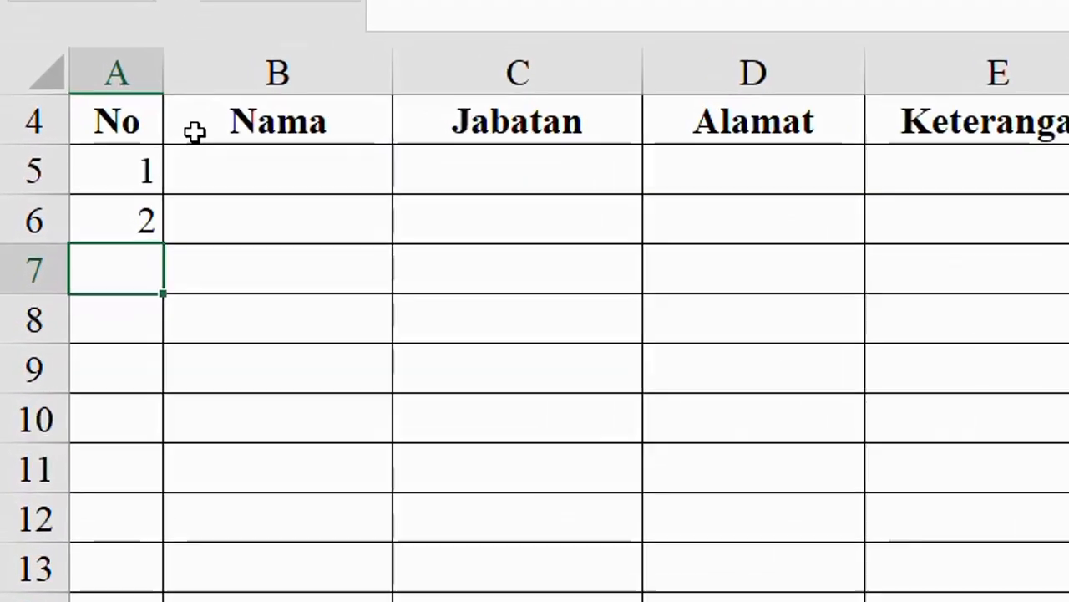
drag(80, 251, 84, 281)
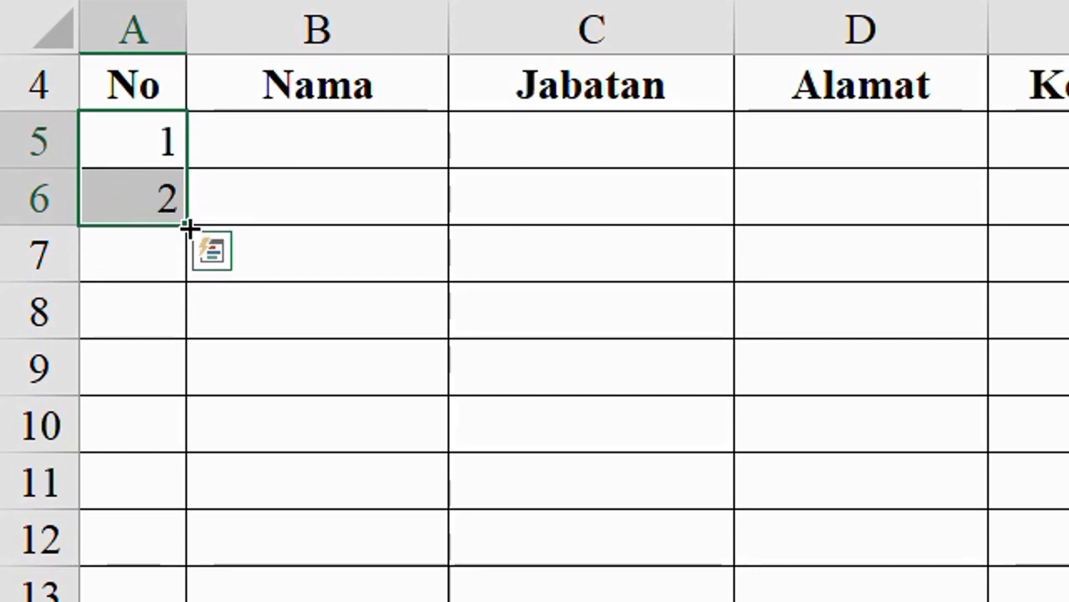
drag(188, 228, 186, 585)
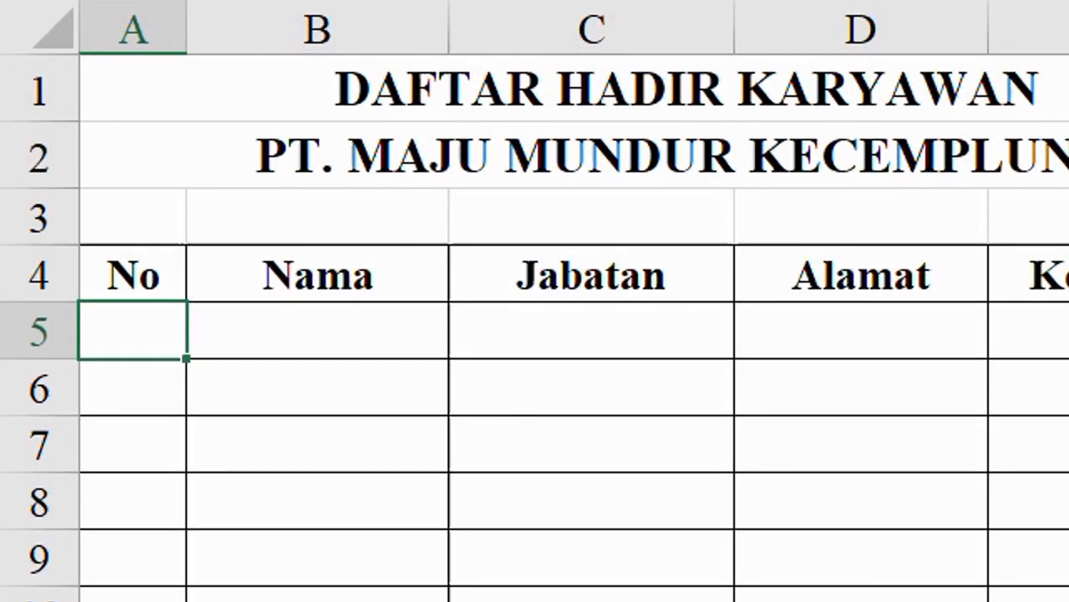
Step: Number the No column by entering 1 in A5 and the formula =A5+1 in A6, and fill the formula down
text(1)
key(Return)
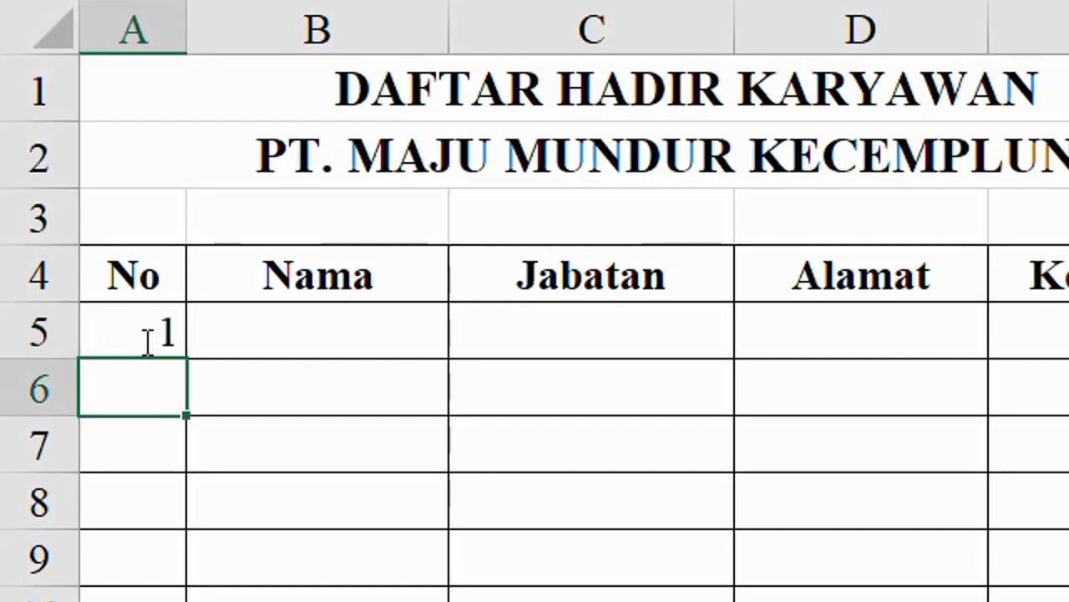
text(=)
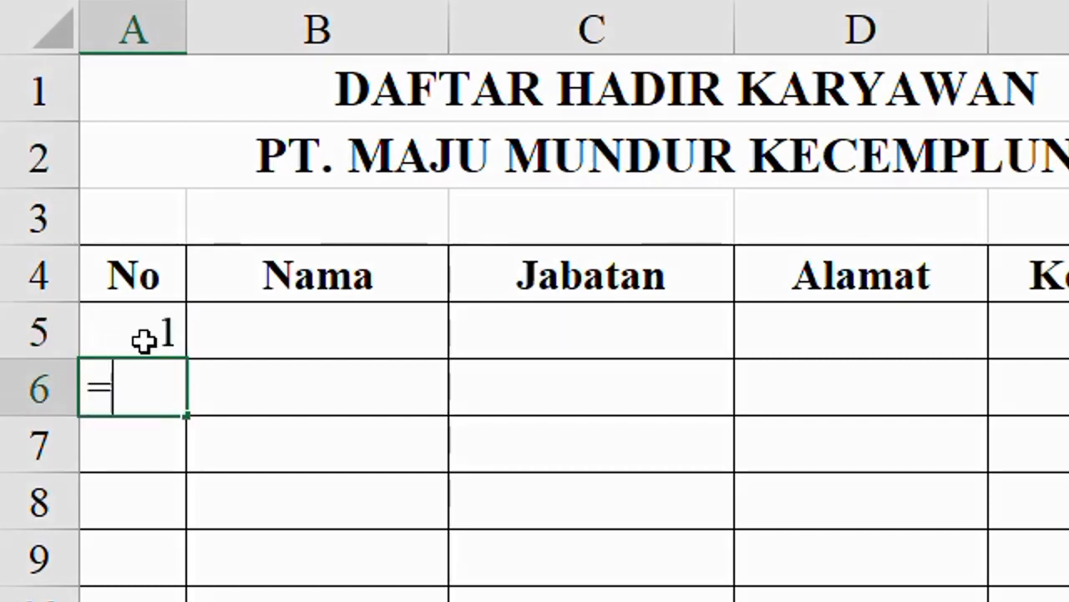
click(144, 340)
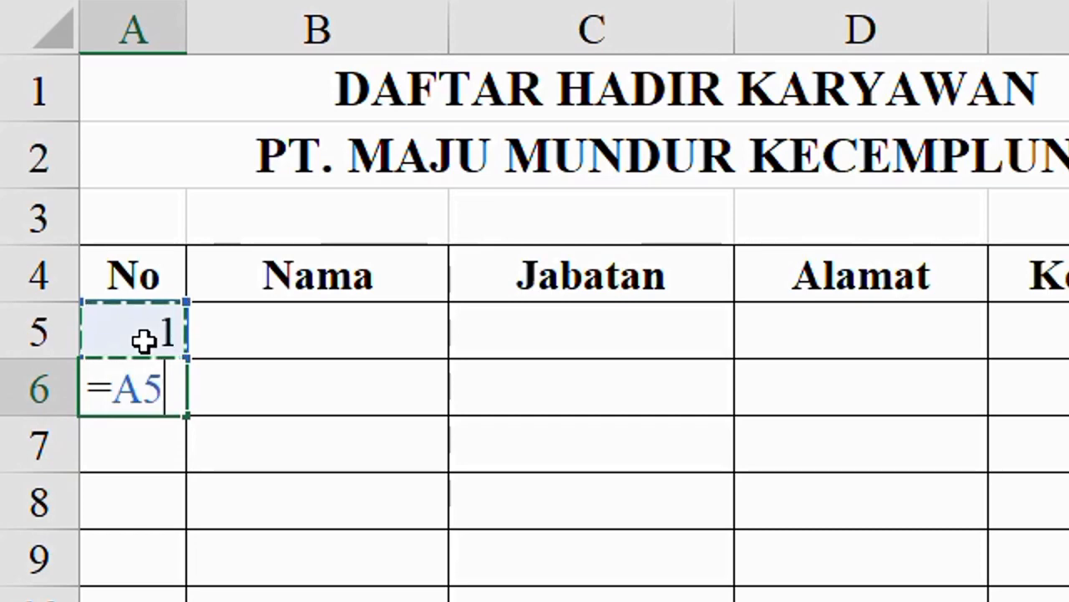
text(+12)
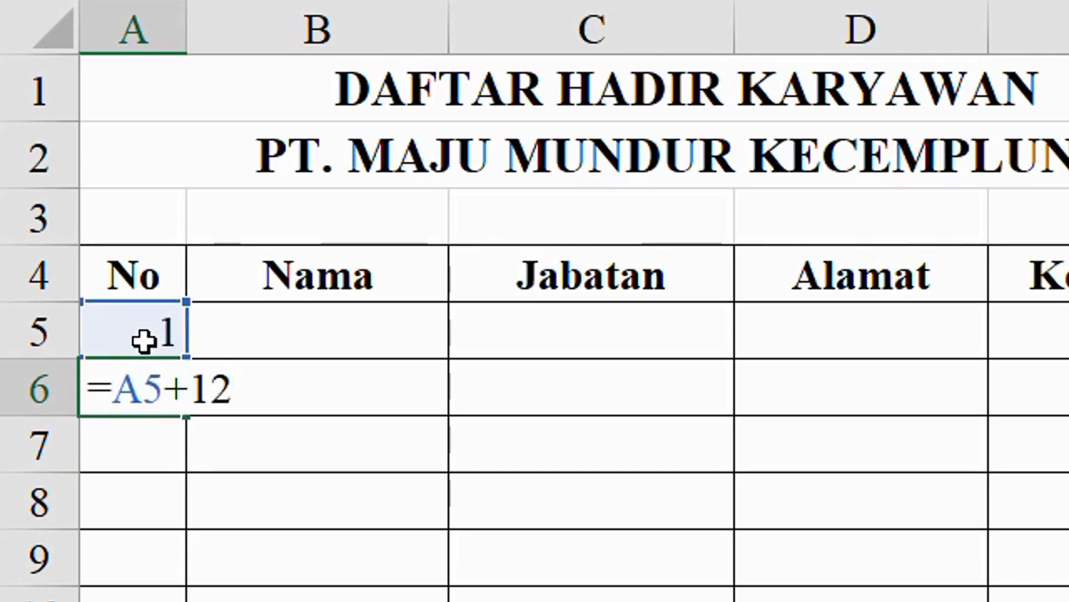
key(BackSpace)
key(Return)
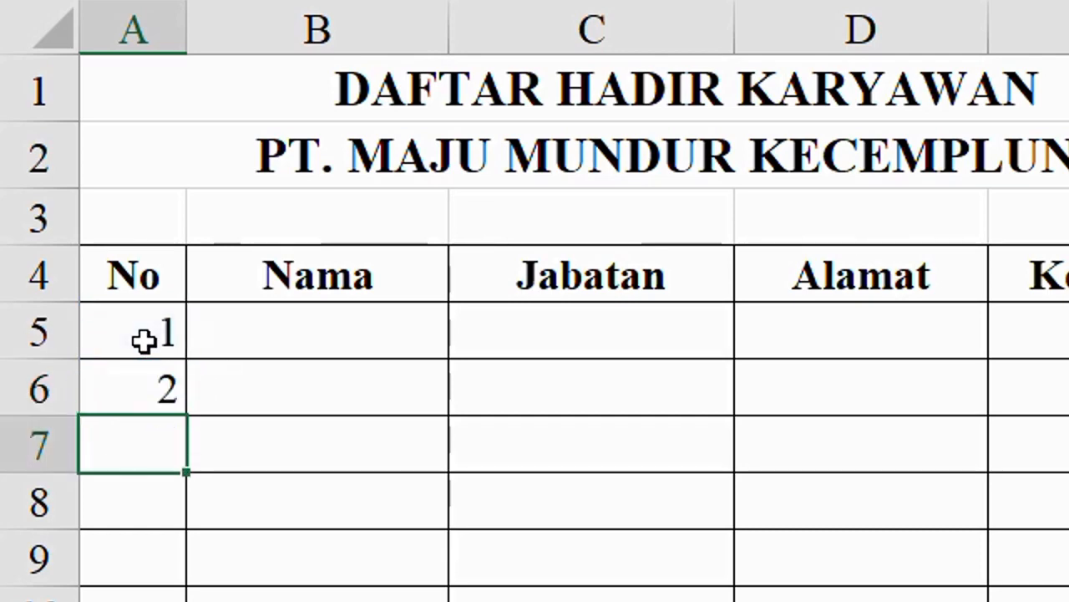
click(139, 381)
drag(183, 413, 184, 599)
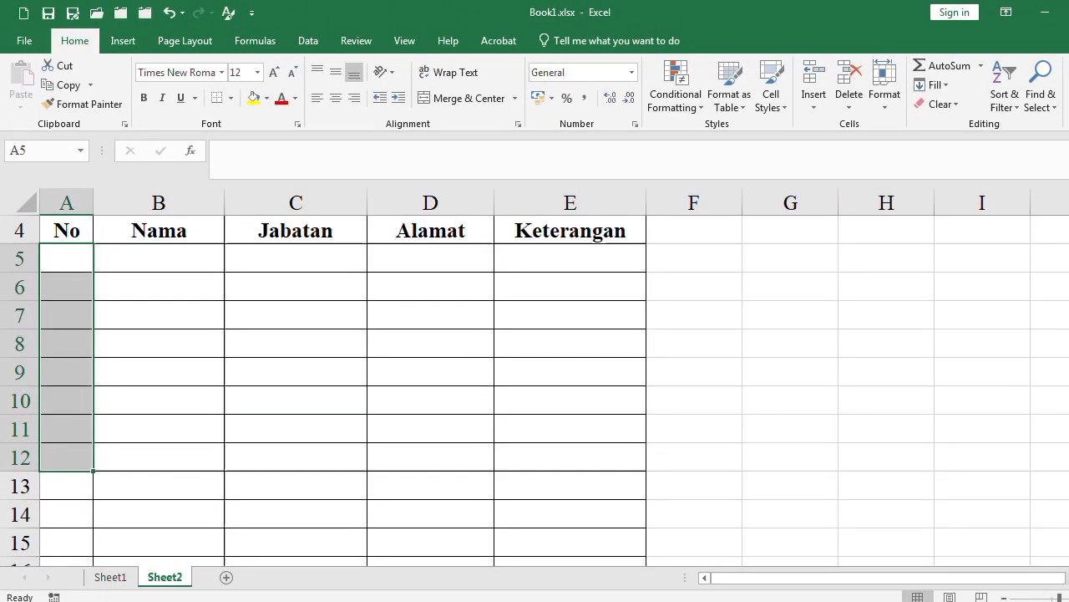
Step: Enter the row-number formula =ROW() in A5 and extend it to =ROW()-4 to offset the rows above the table body
text(=)
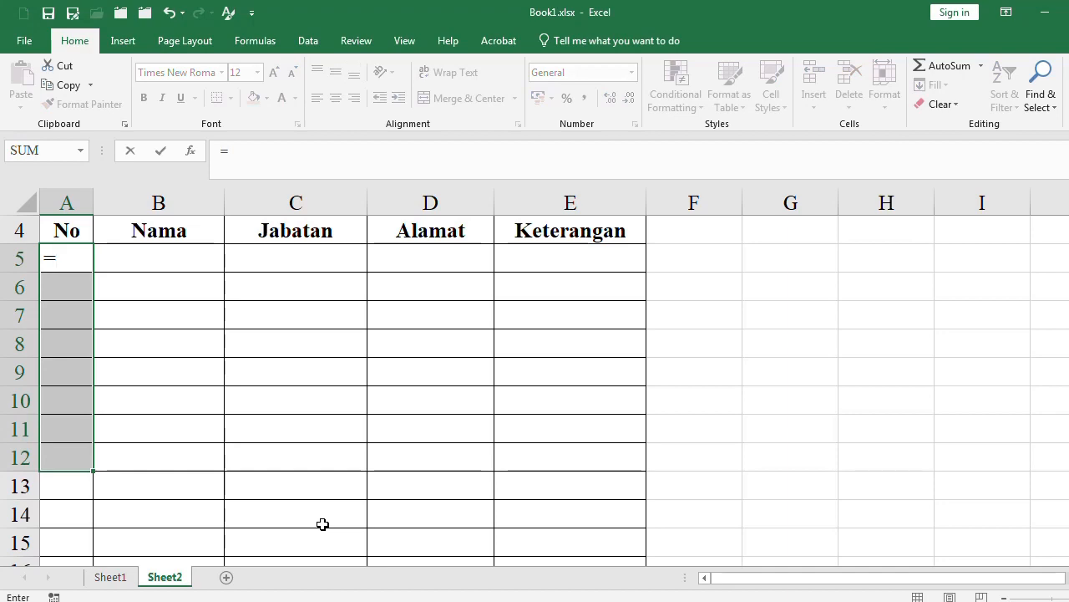
text(ROW())
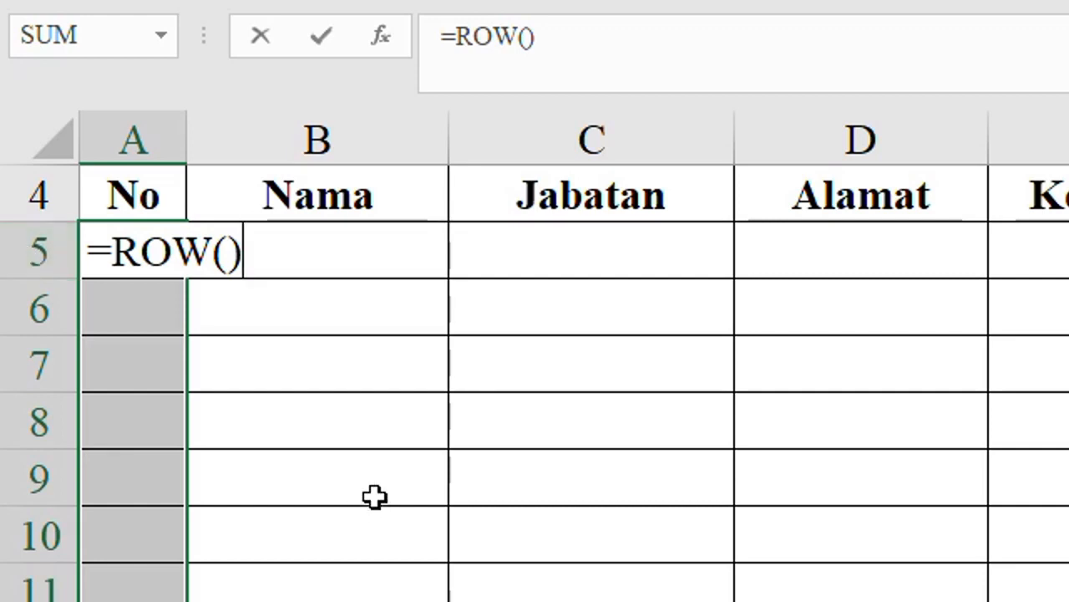
key(Return)
key(Up)
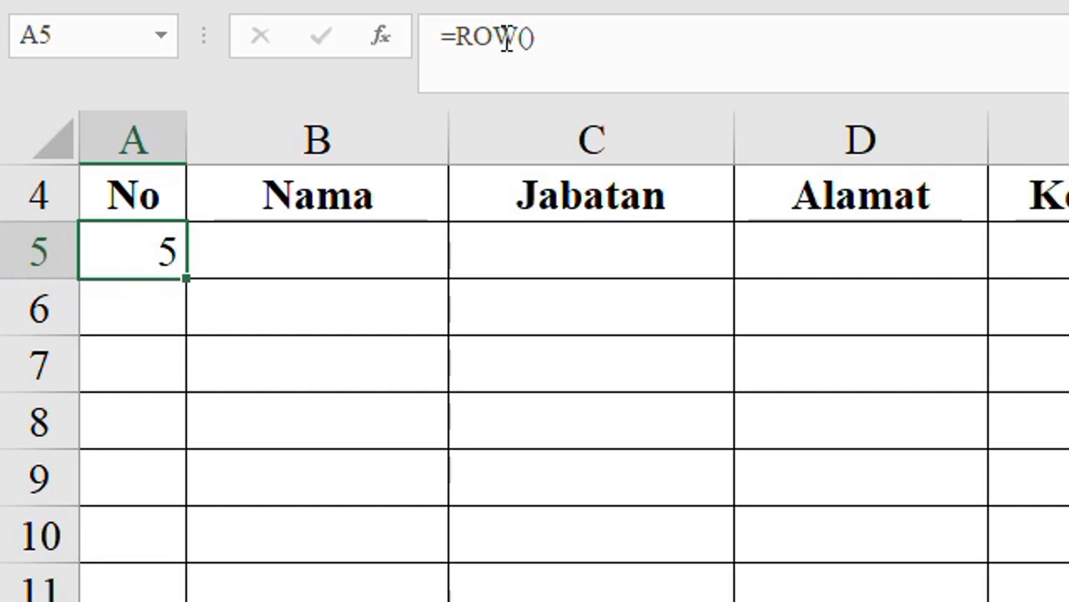
click(548, 39)
text(-)
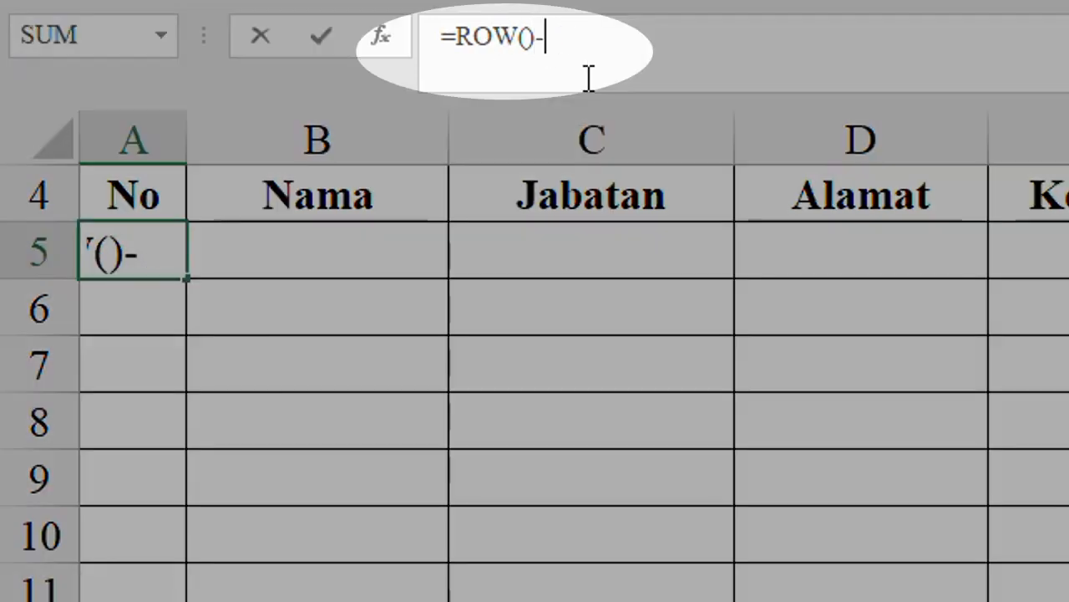
text(4)
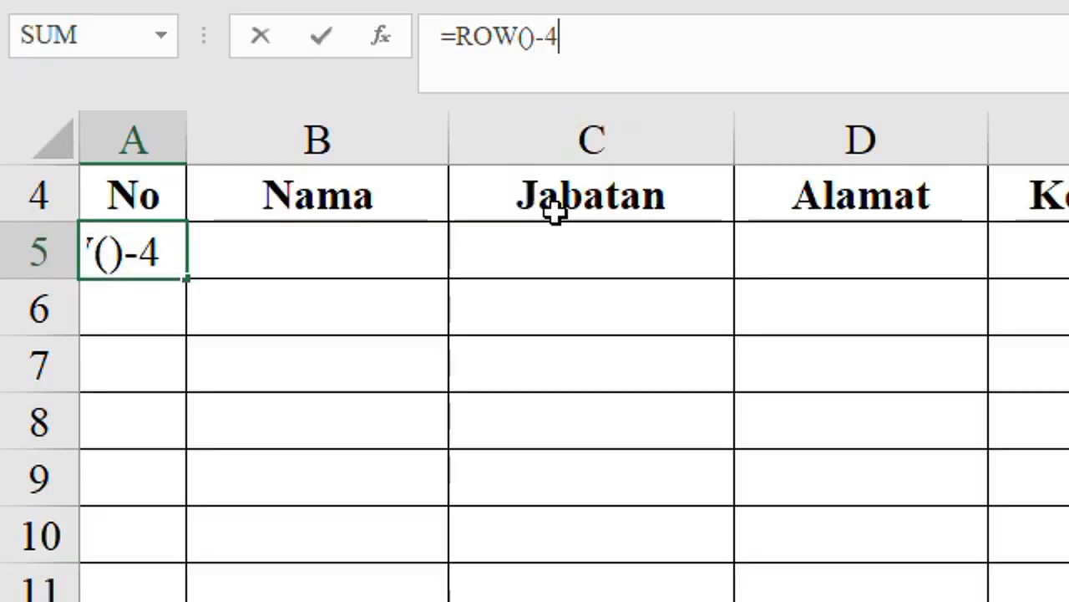
key(Return)
key(Up)
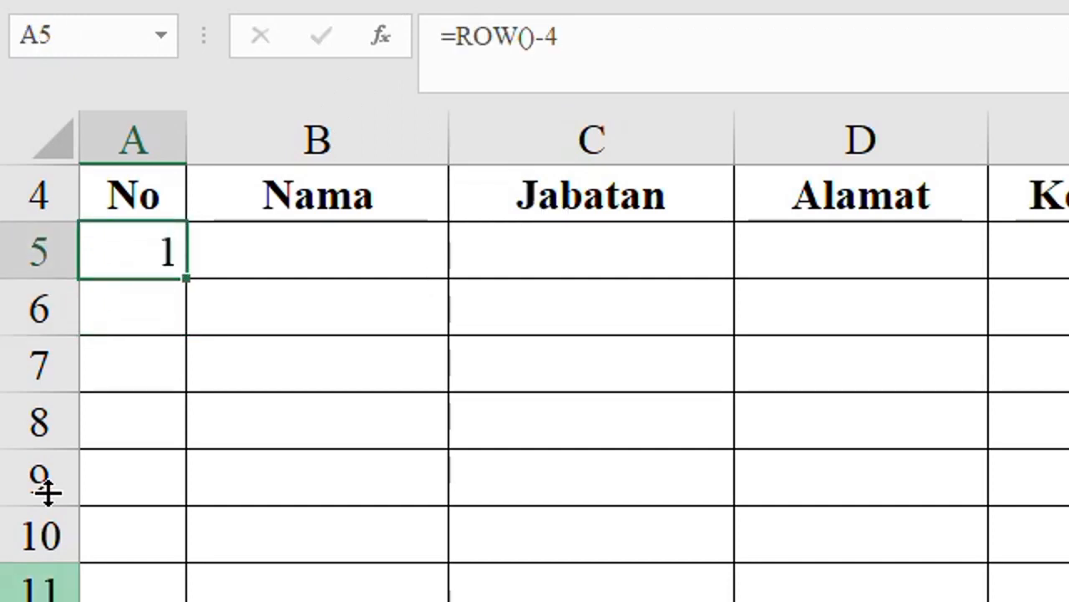
Step: Copy the numbering formula from A5 down through the rest of the No column
key(ctrl+c)
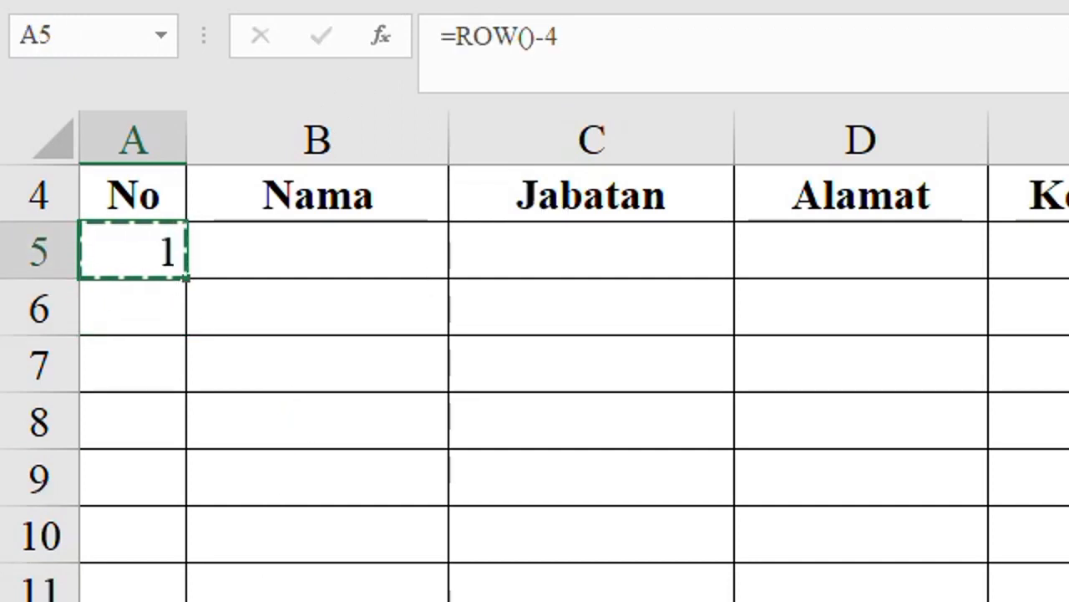
shift+click(134, 595)
key(Return)
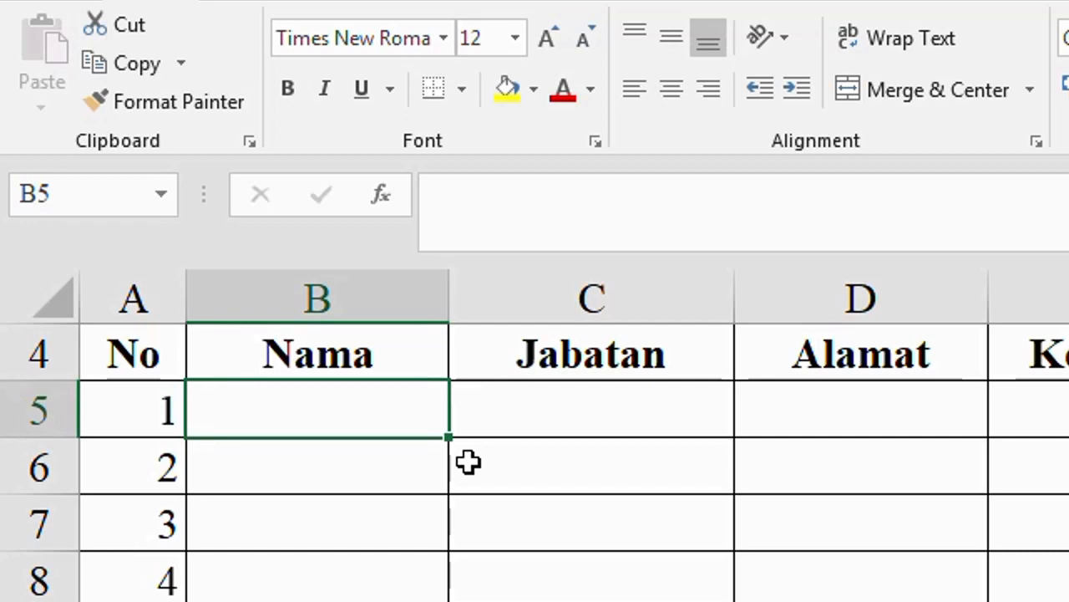
Step: Enter the names of three employees in the Nama column, cells B5 to B7
text(Budi Santosa)
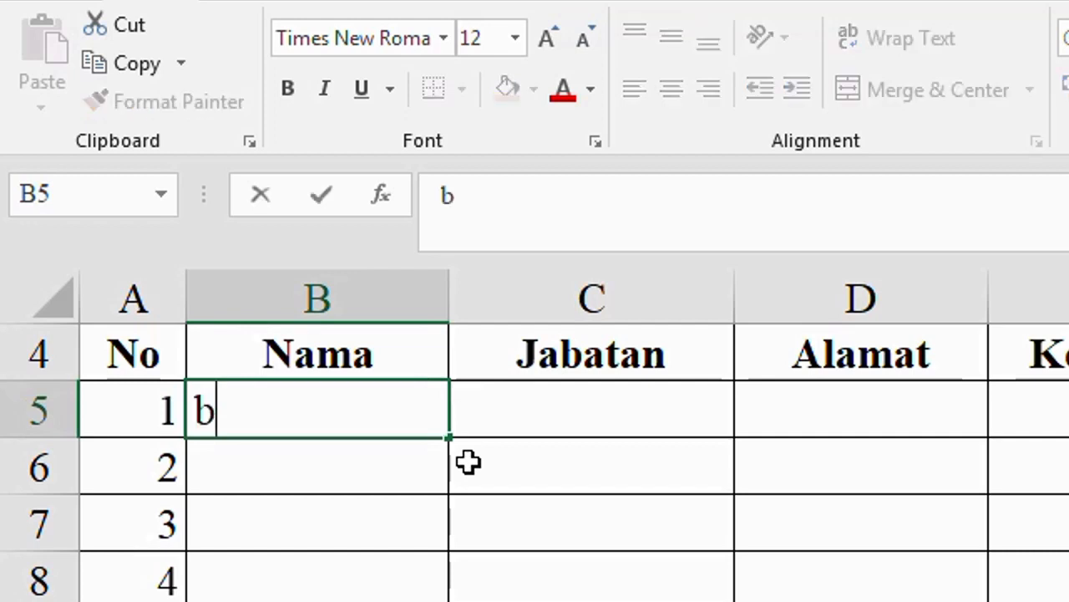
key(Return)
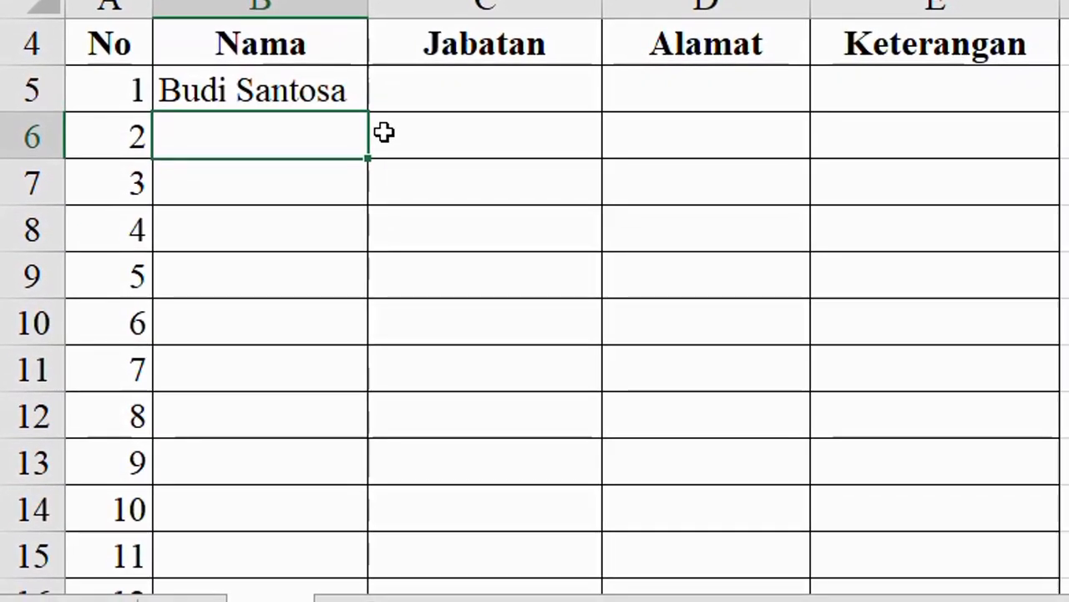
text(darto helm)
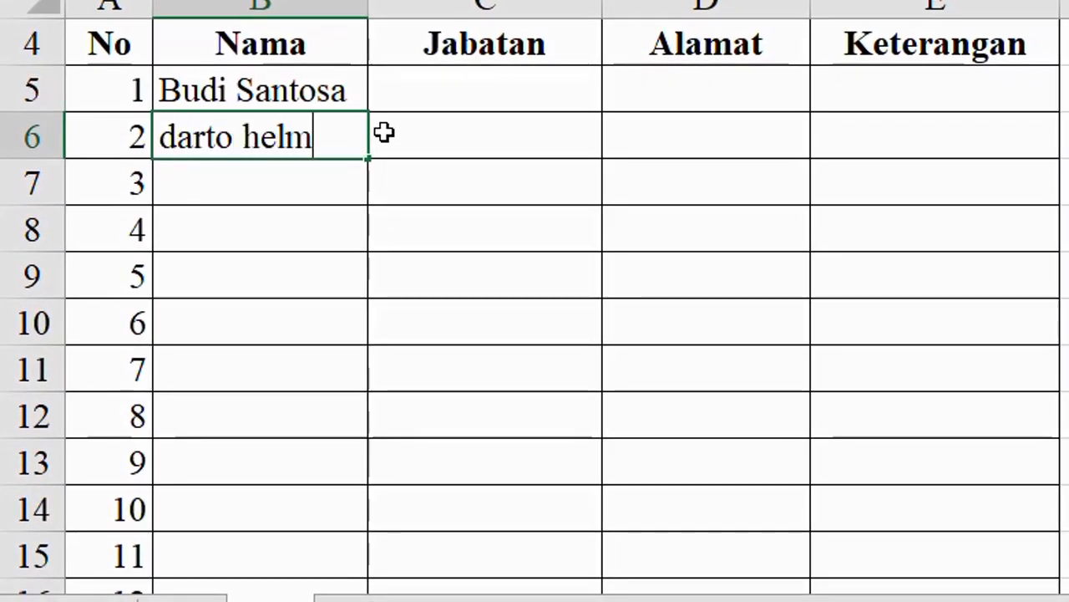
key(Return)
text(sudarto)
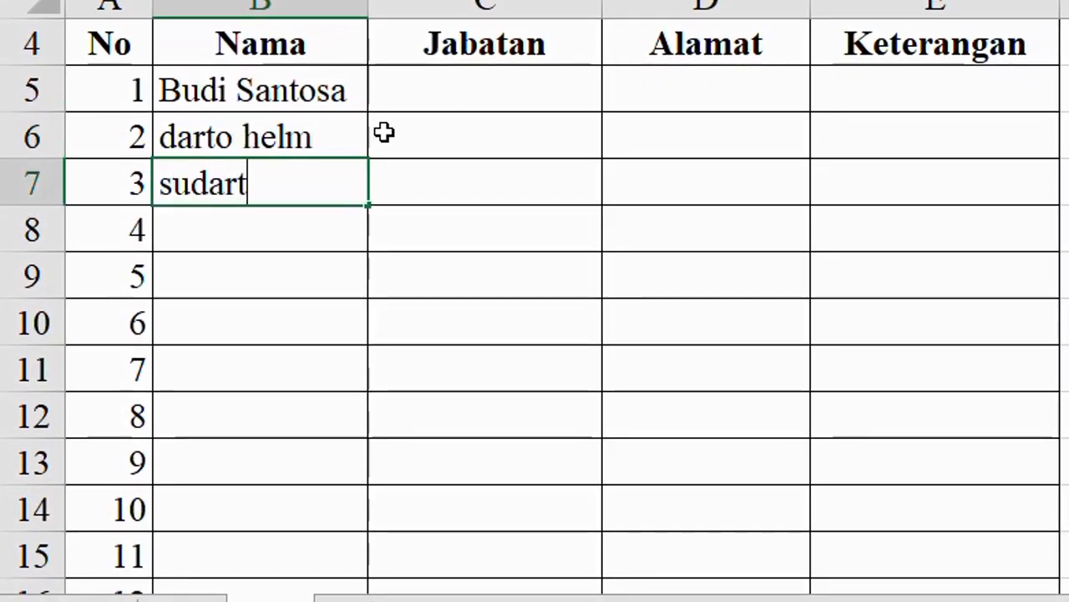
key(Return)
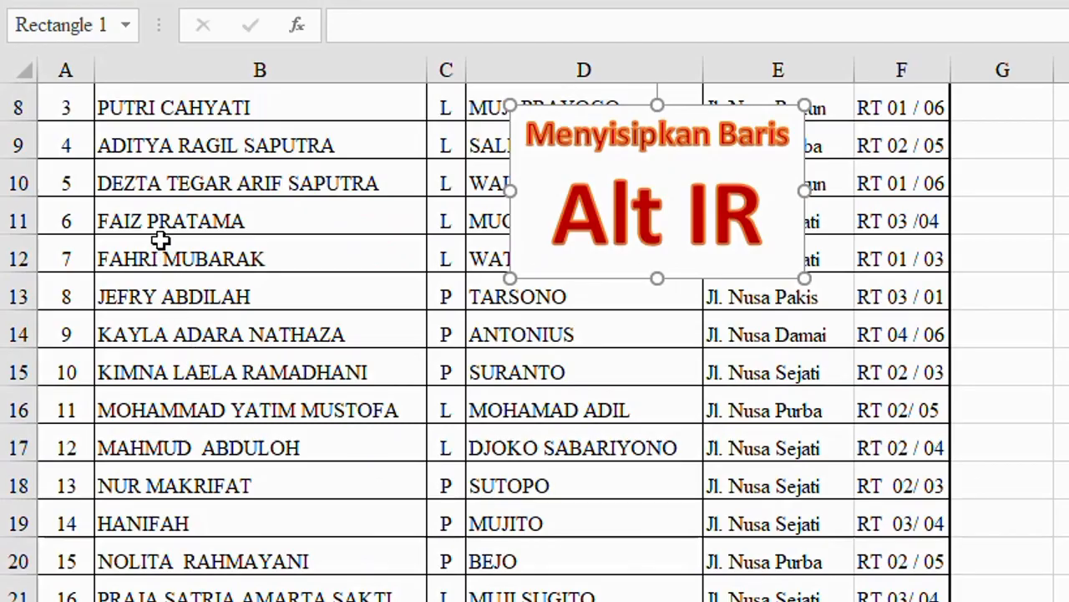
Step: Insert three blank rows above row 11 in the list of names and parents, using rows 11 to 13 as the selection
drag(156, 220, 155, 297)
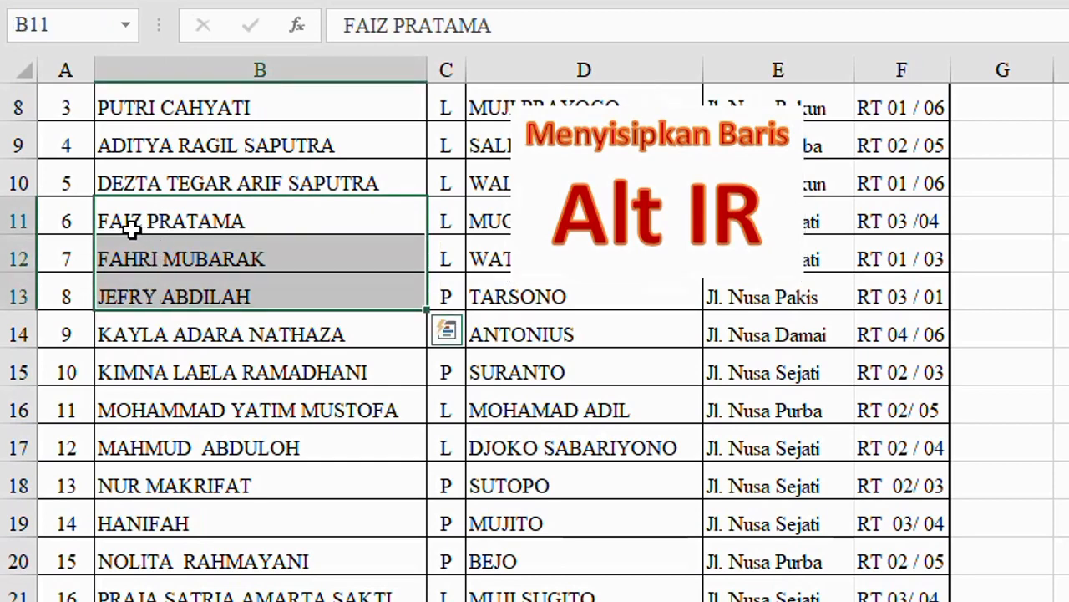
drag(19, 222, 20, 290)
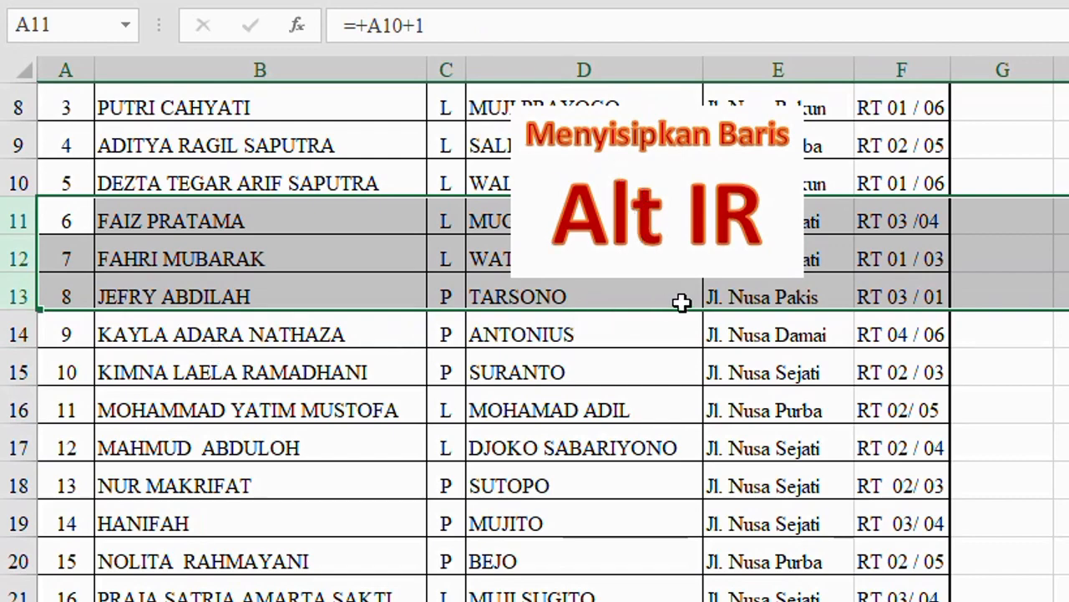
key(alt+i)
key(r)
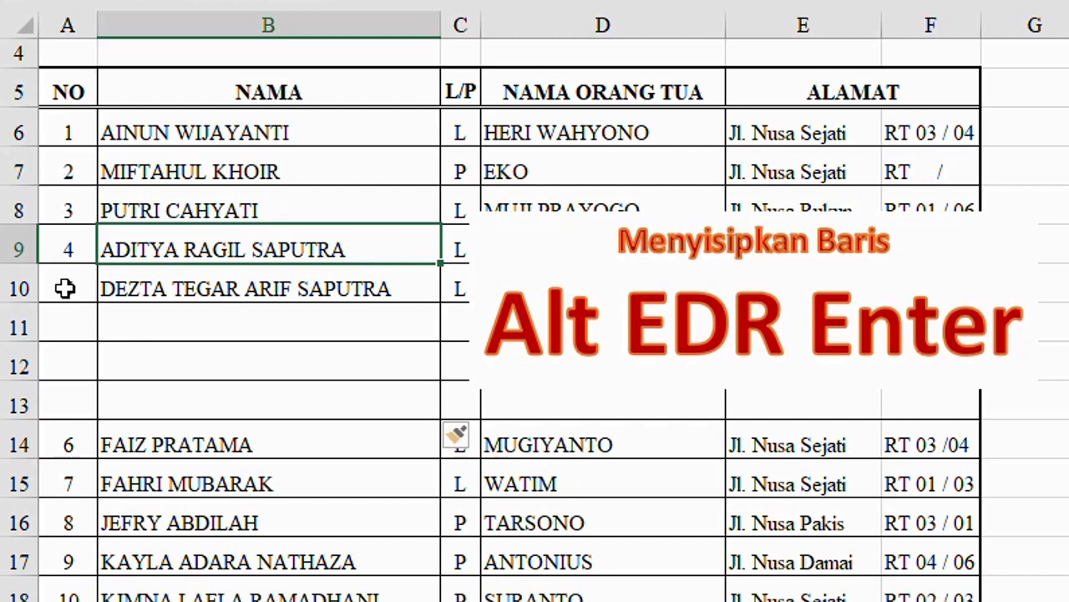
Step: Delete the entire rows 10 to 14 from the list of names and parents
drag(63, 288, 160, 421)
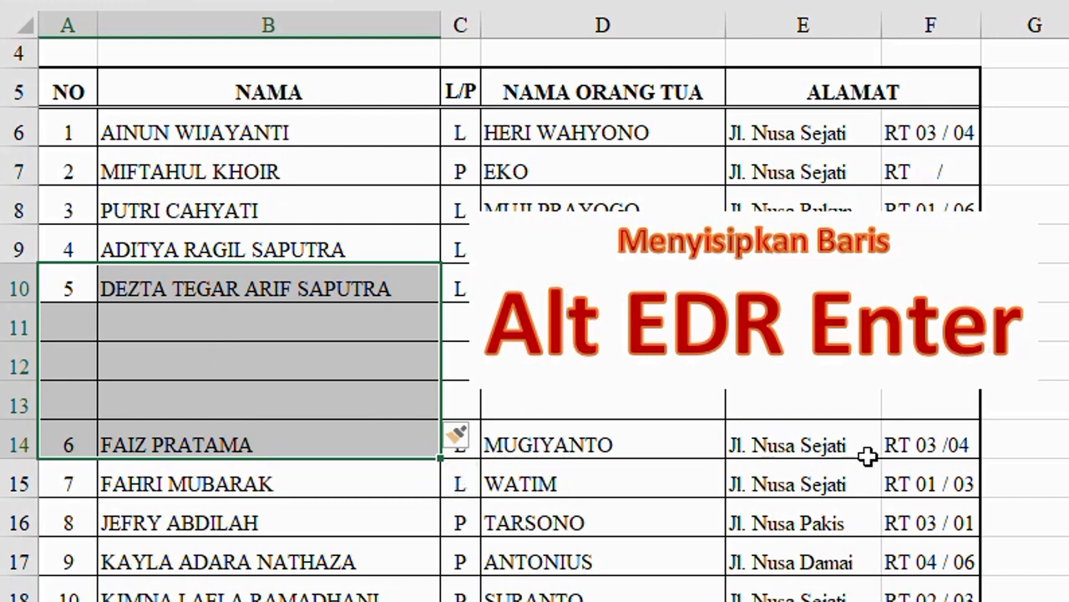
key(alt+e)
key(d)
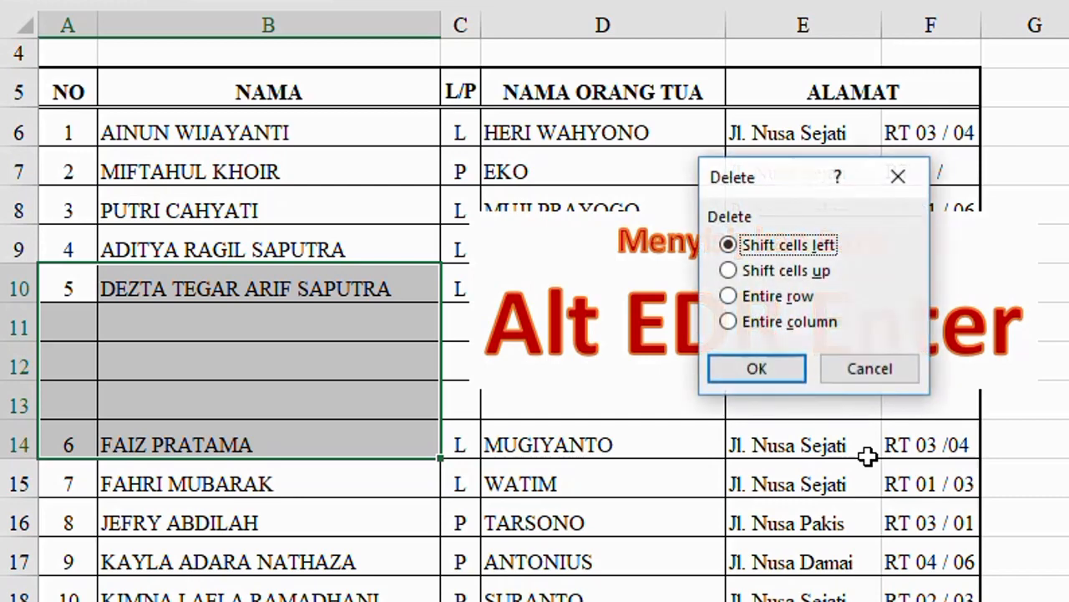
key(r)
key(Return)
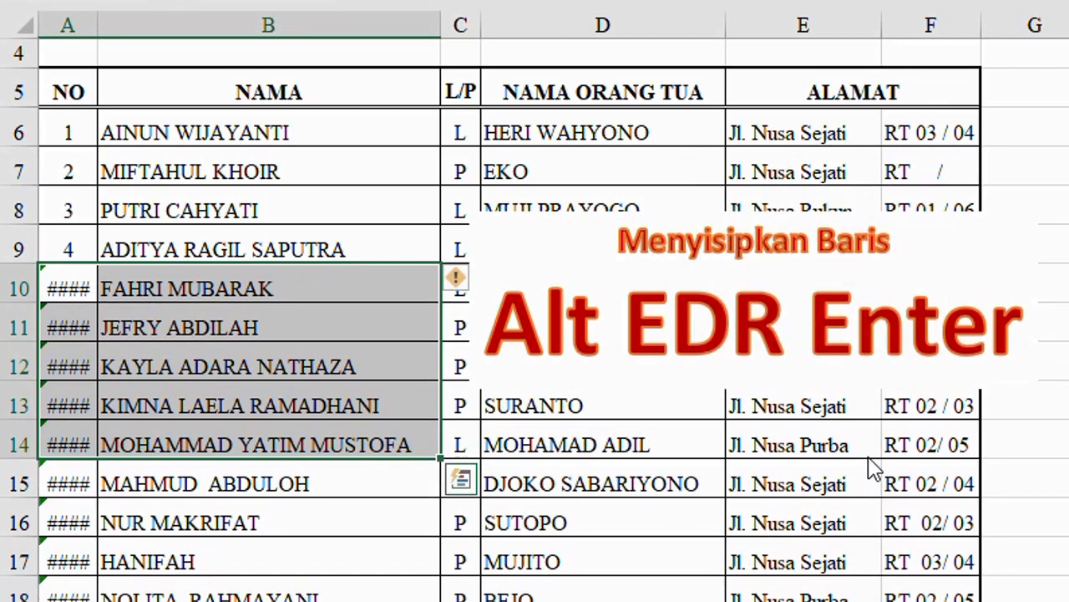
Step: Refill the numbering in the NO column from cell A9 down through the rows below it
click(270, 366)
click(73, 251)
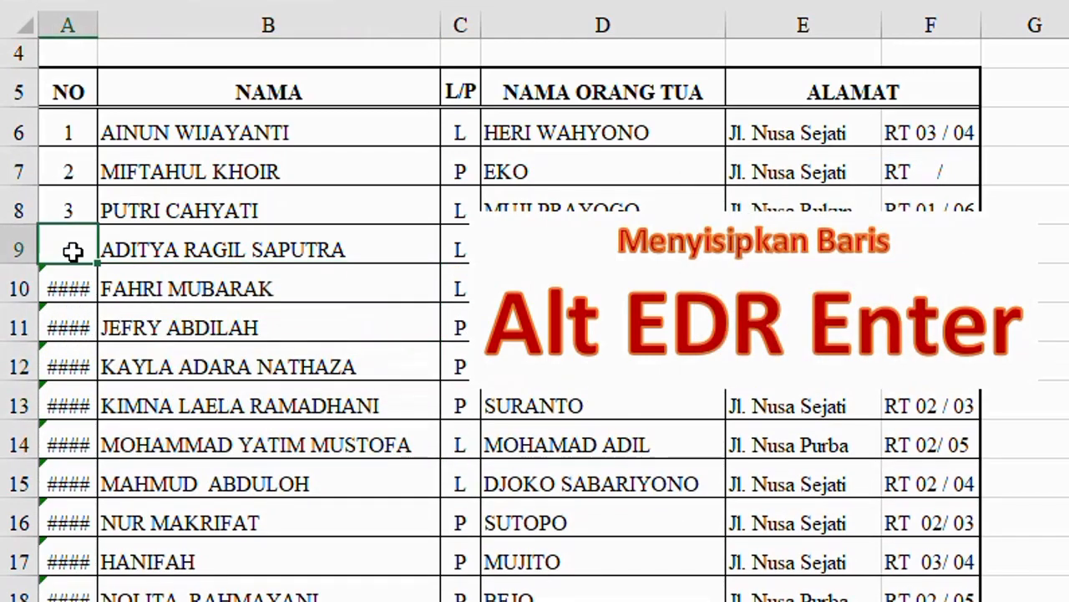
text(4)
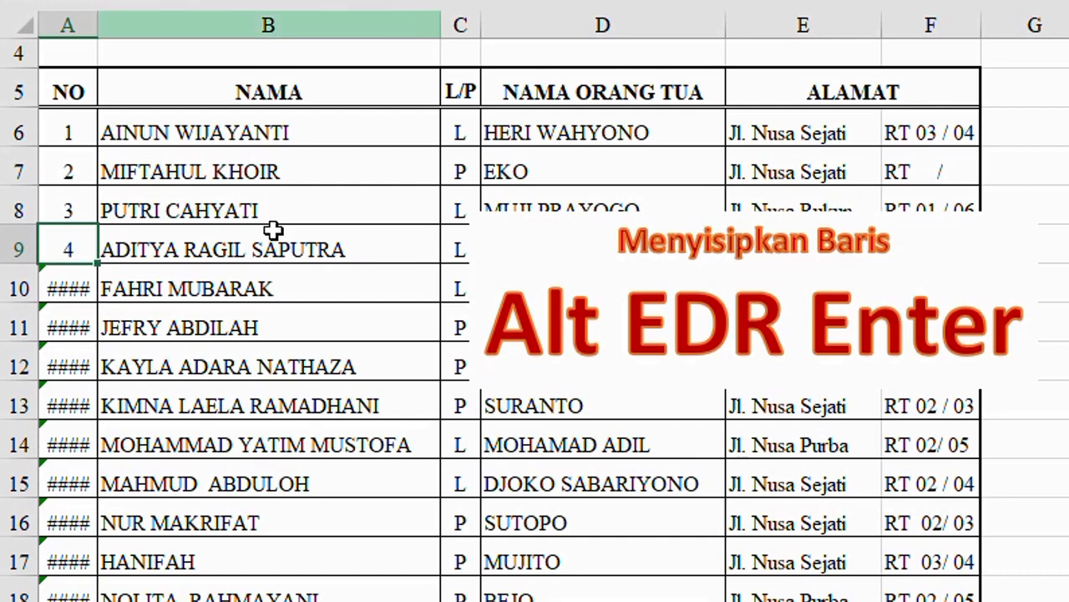
drag(101, 266, 99, 303)
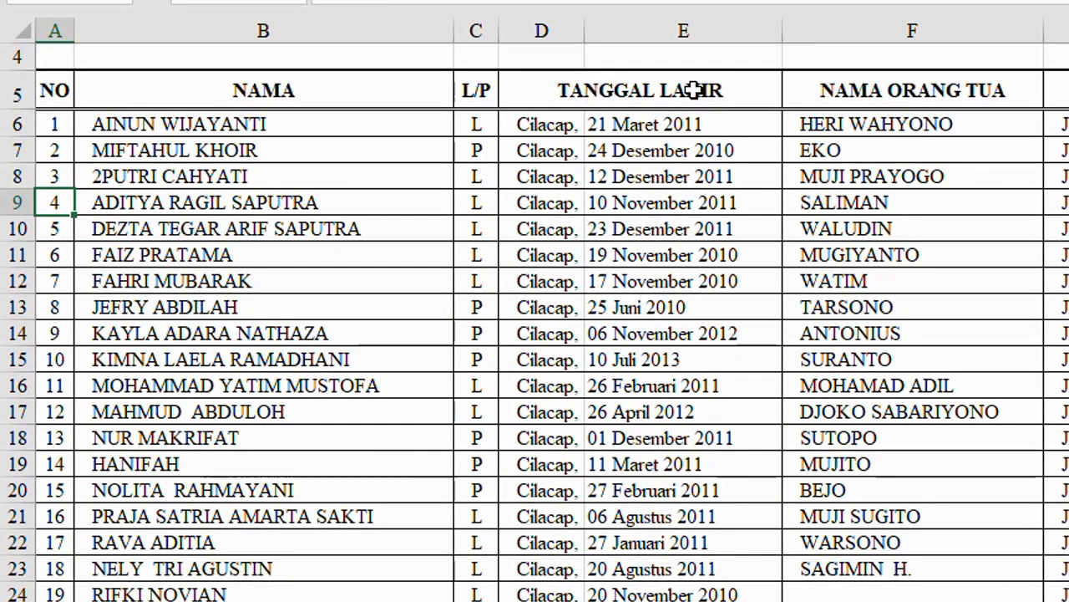
Step: Move the "Alt IC" text box onto the table, over the ALAMAT columns beside the parents' names
click(567, 148)
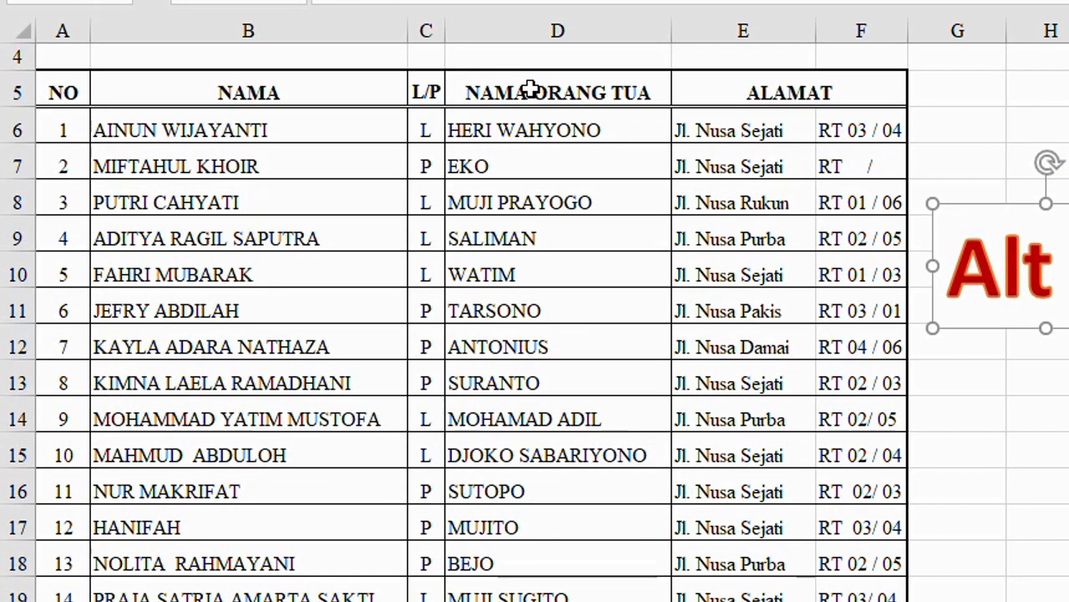
click(547, 22)
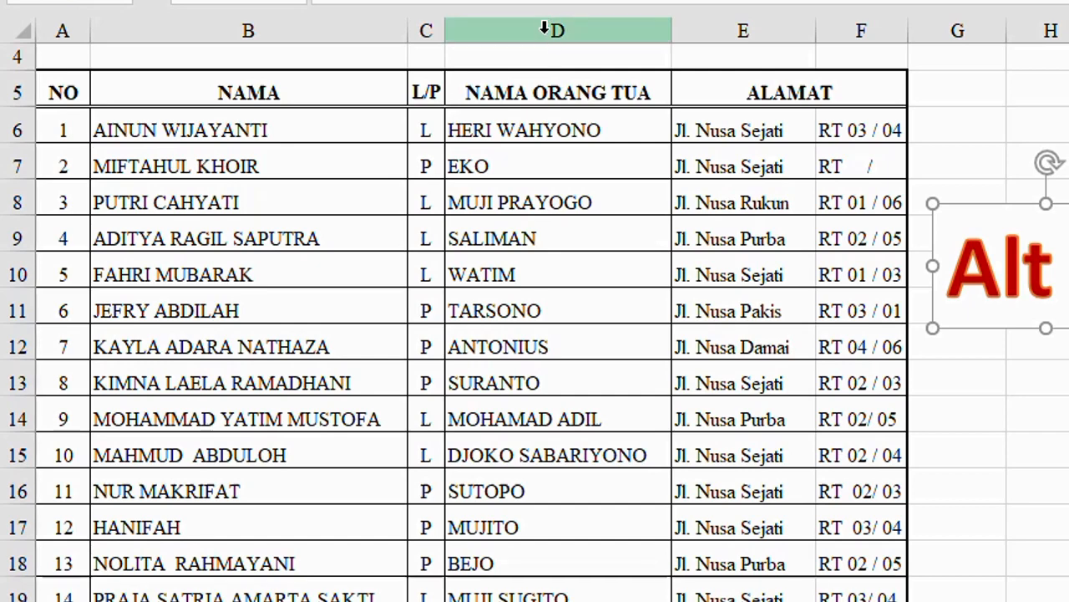
click(544, 29)
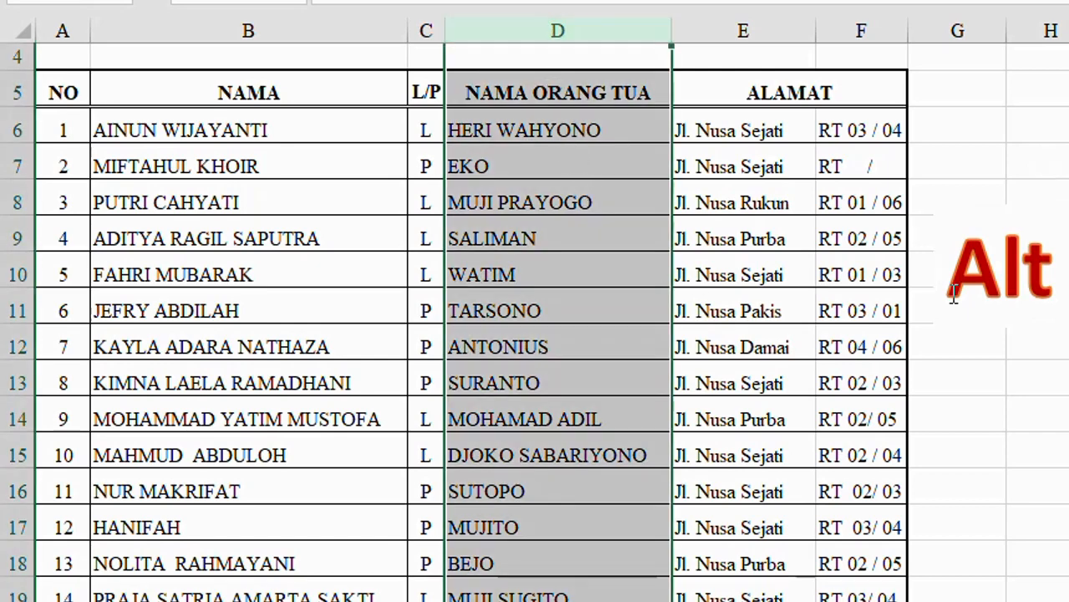
click(994, 287)
drag(994, 327, 678, 313)
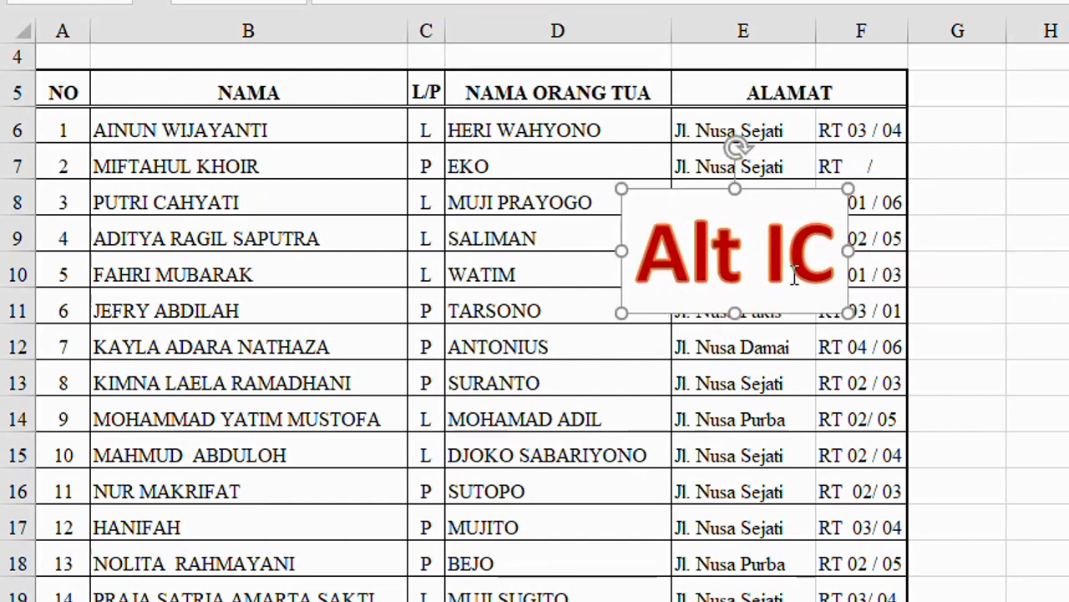
Step: Insert one blank column between the L/P and NAMA ORANG TUA columns, using a cell in column D
click(547, 191)
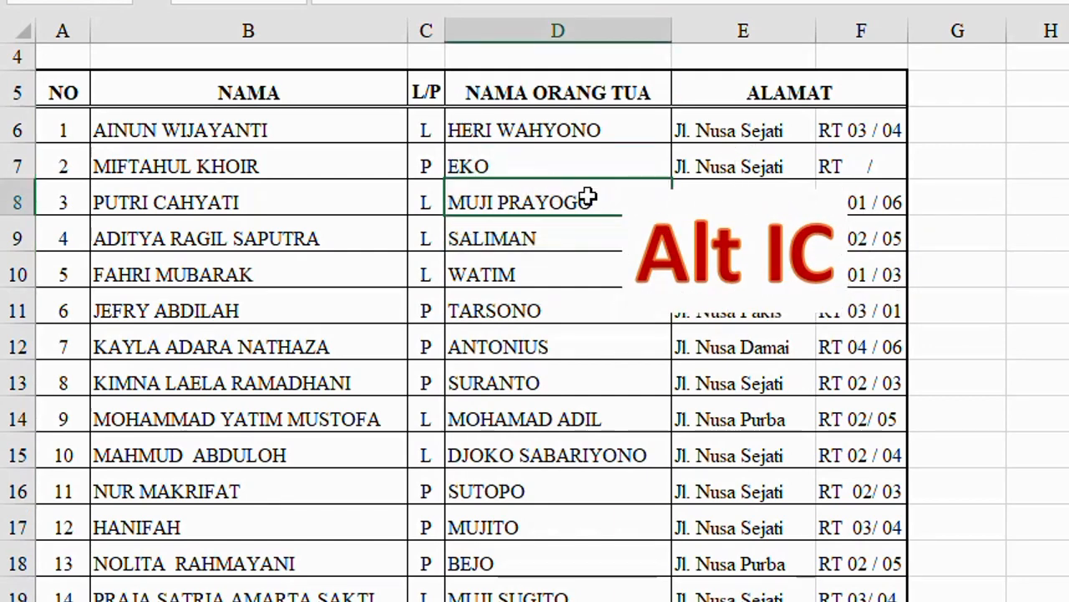
key(alt+i)
key(c)
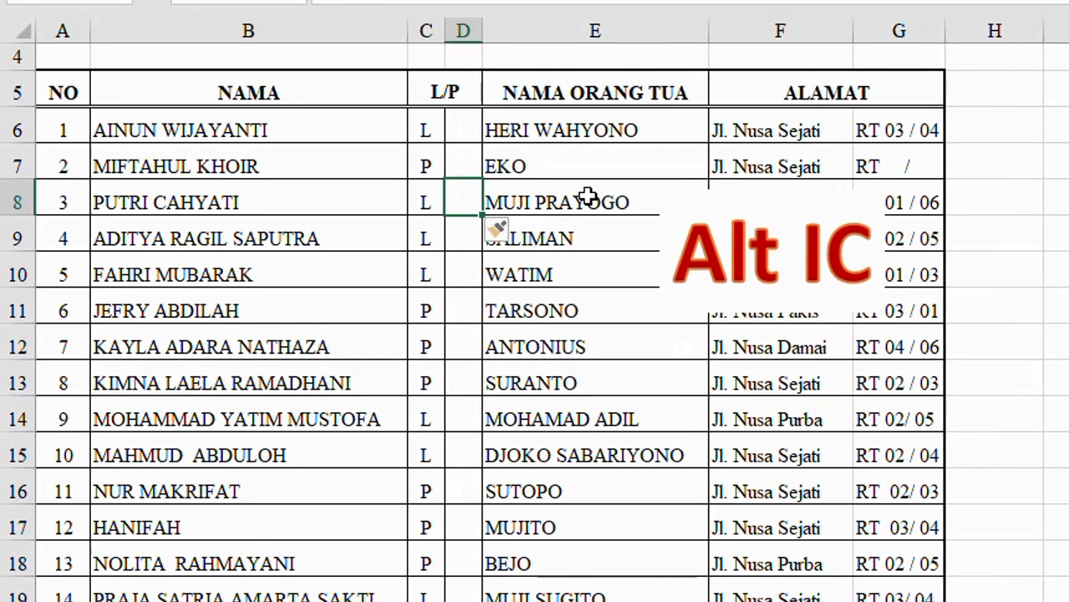
click(463, 30)
click(543, 166)
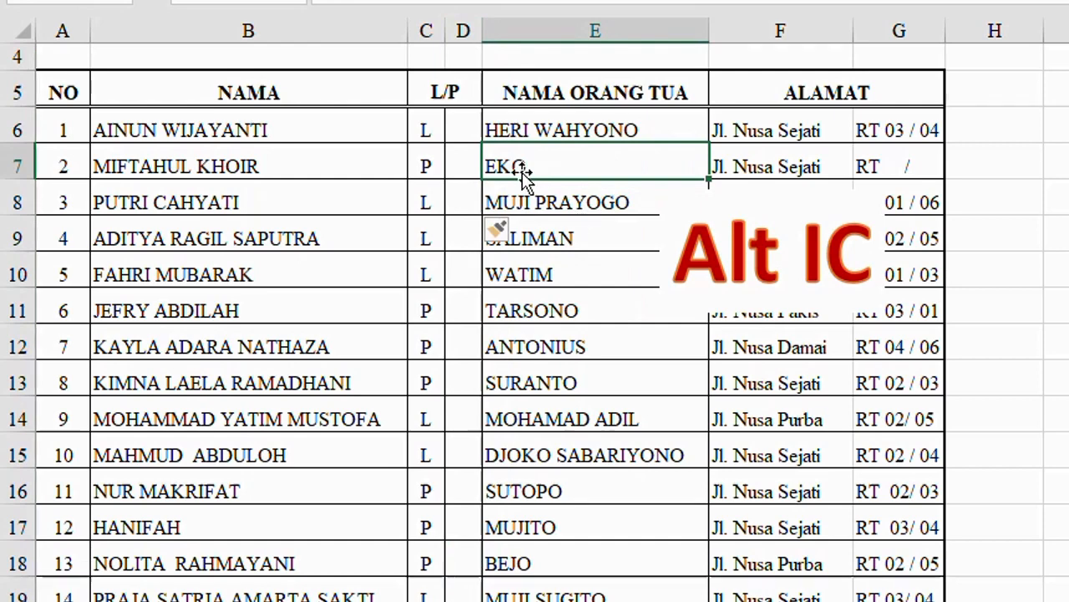
Step: Insert two more blank columns before the parents' names, using the two-cell selection D7:E7
click(464, 166)
drag(465, 165, 515, 164)
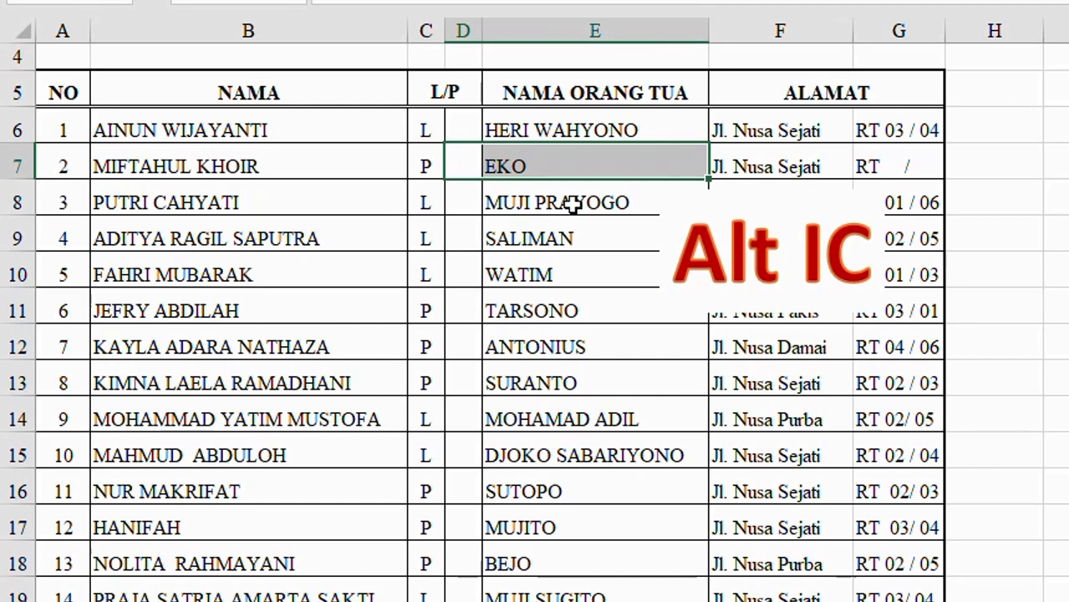
key(alt+i)
key(c)
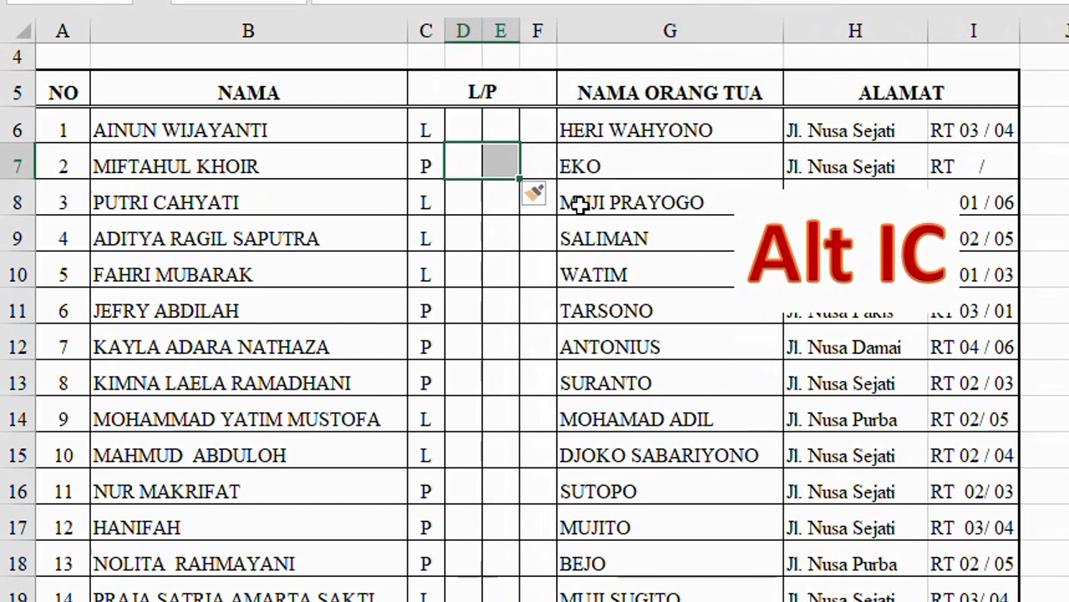
drag(475, 129, 536, 123)
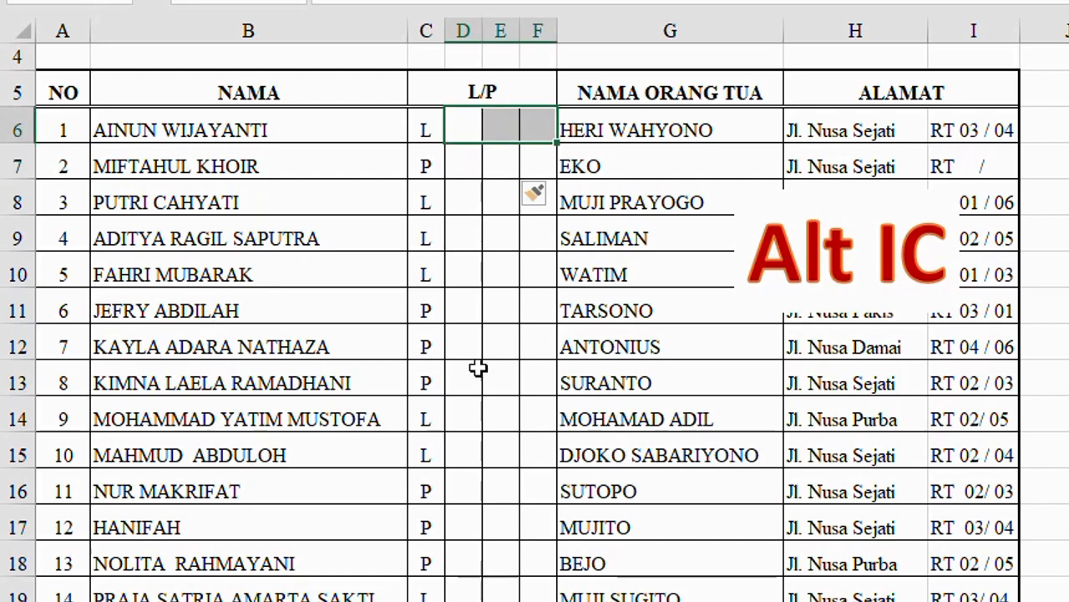
click(506, 343)
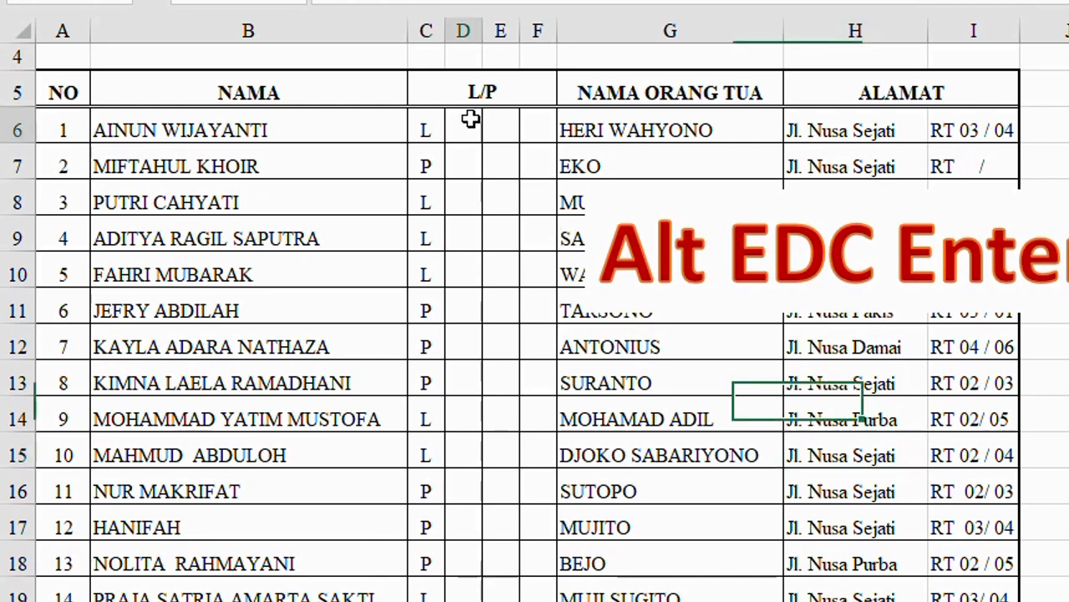
Step: Delete the entire blank column E, the middle one of the three inserted columns
drag(470, 124, 529, 131)
click(517, 174)
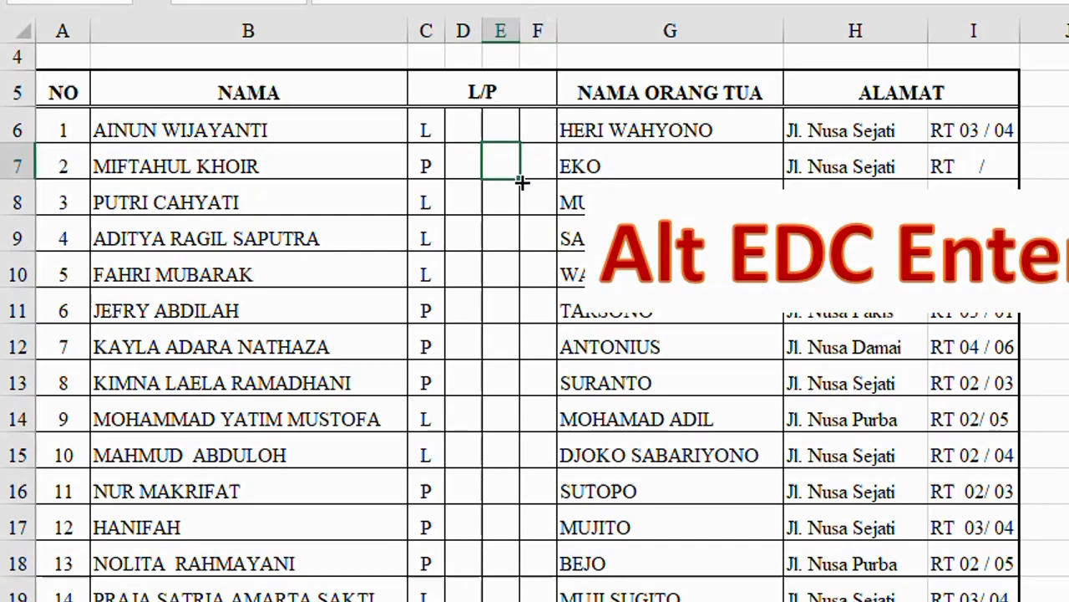
click(504, 25)
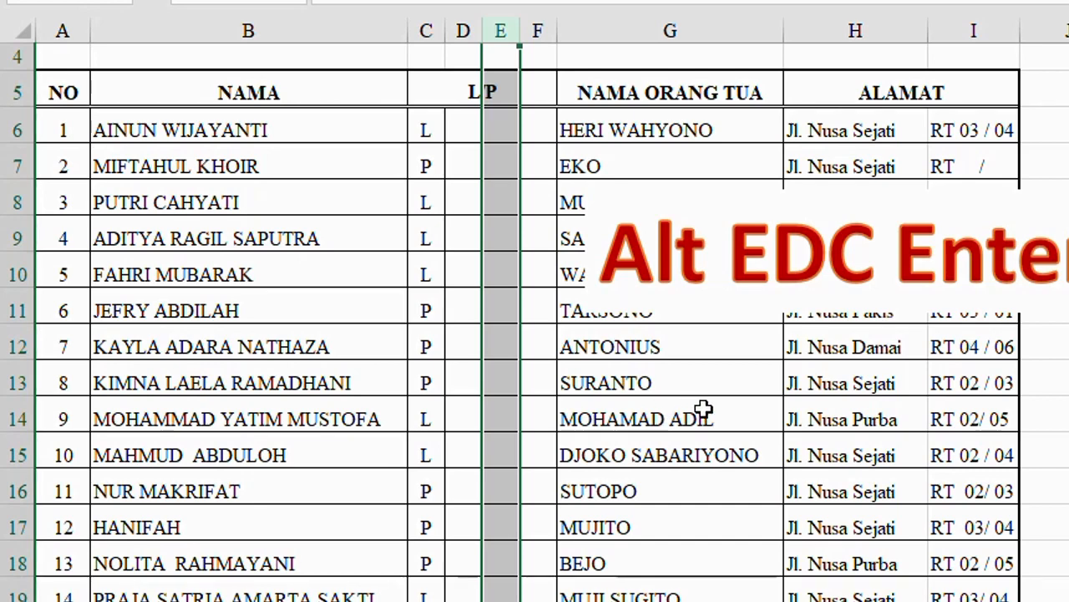
key(alt+e)
text(dc)
key(Escape)
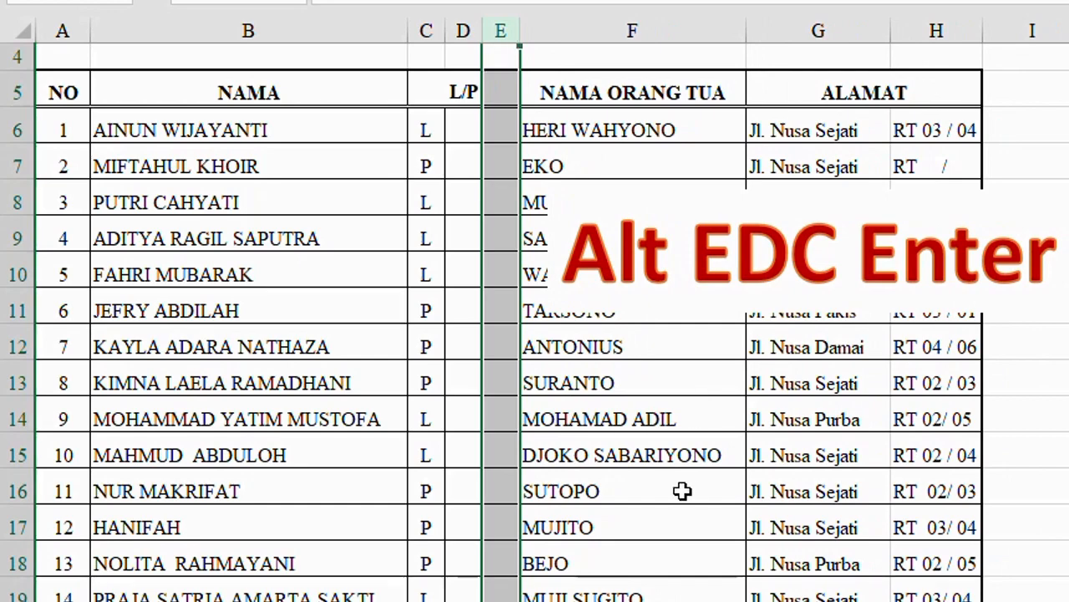
click(683, 460)
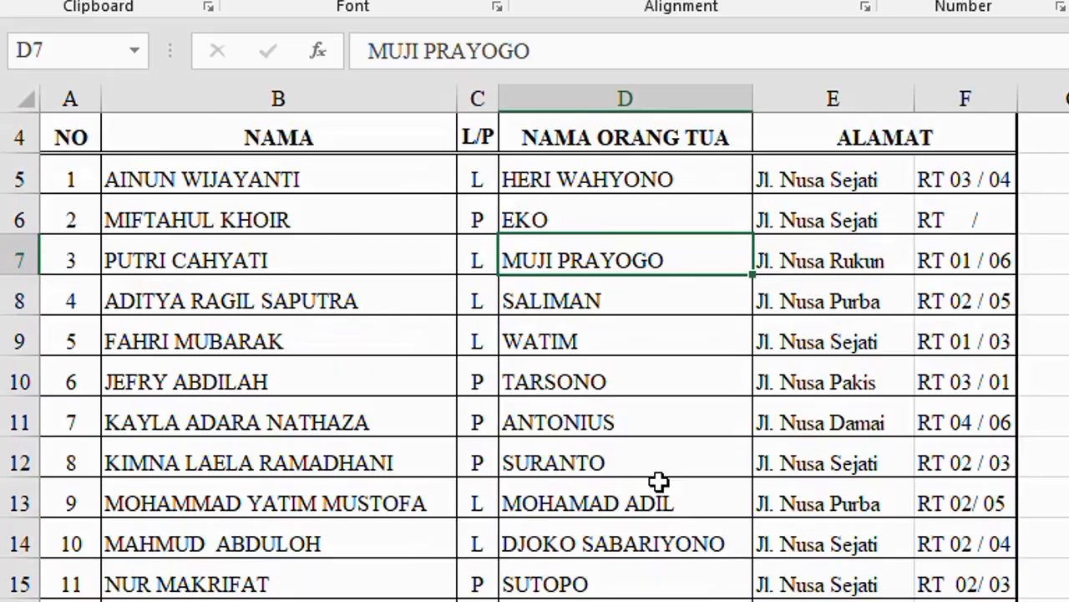
Step: Insert a blank column at D, directly before the NAMA ORANG TUA column, with D6 as the reference cell
click(585, 140)
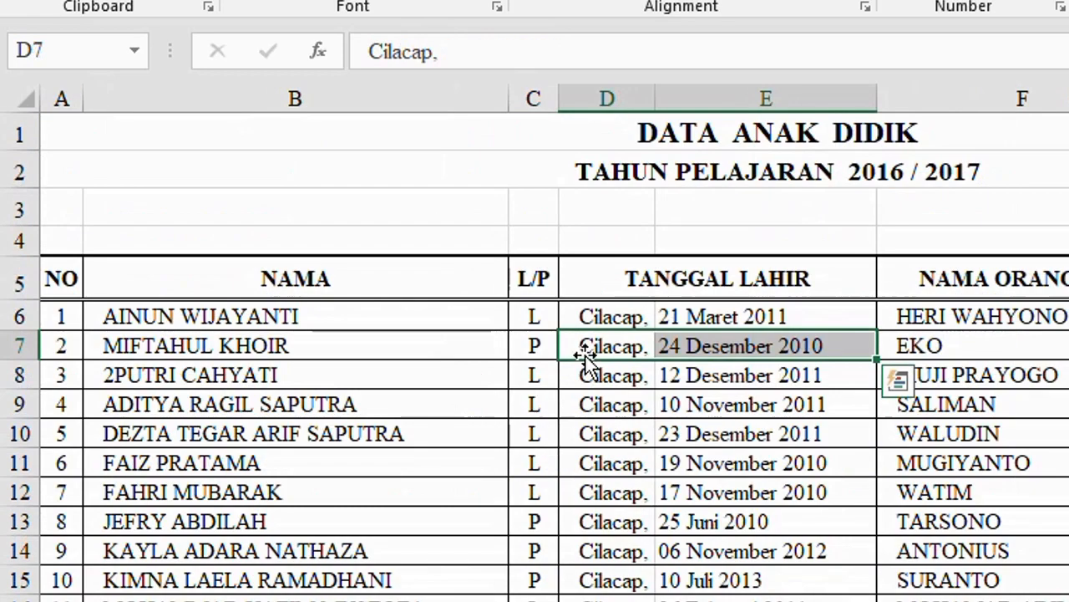
scroll(616, 338, down, 1)
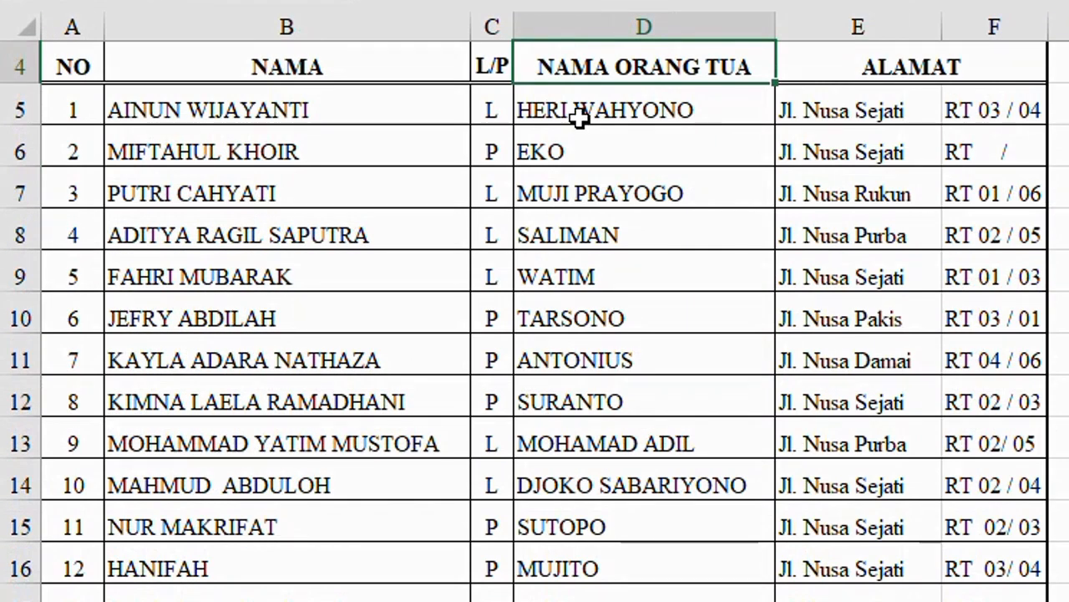
click(579, 117)
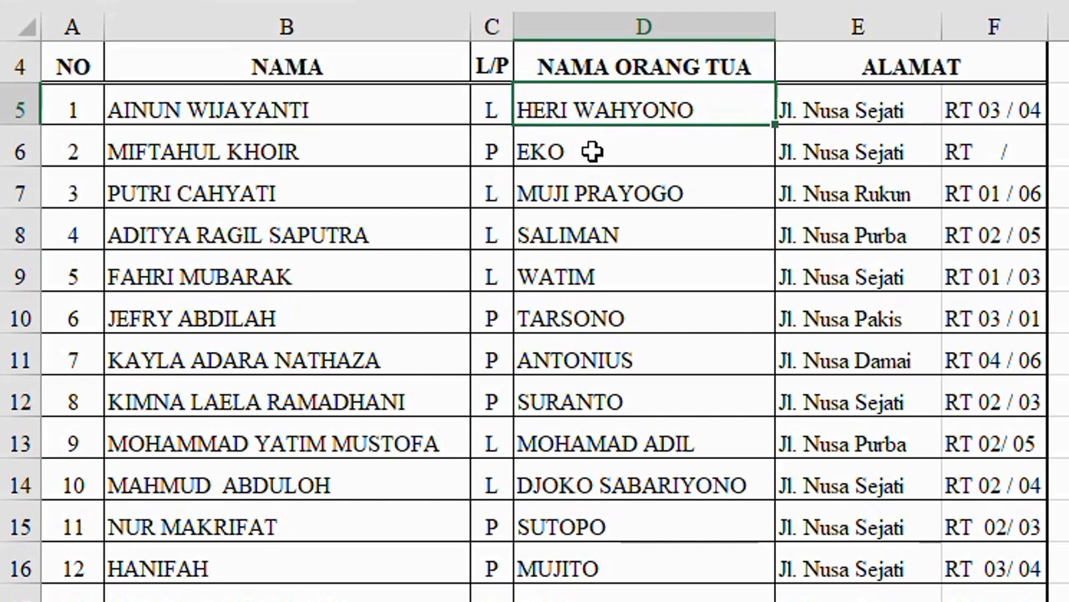
click(625, 152)
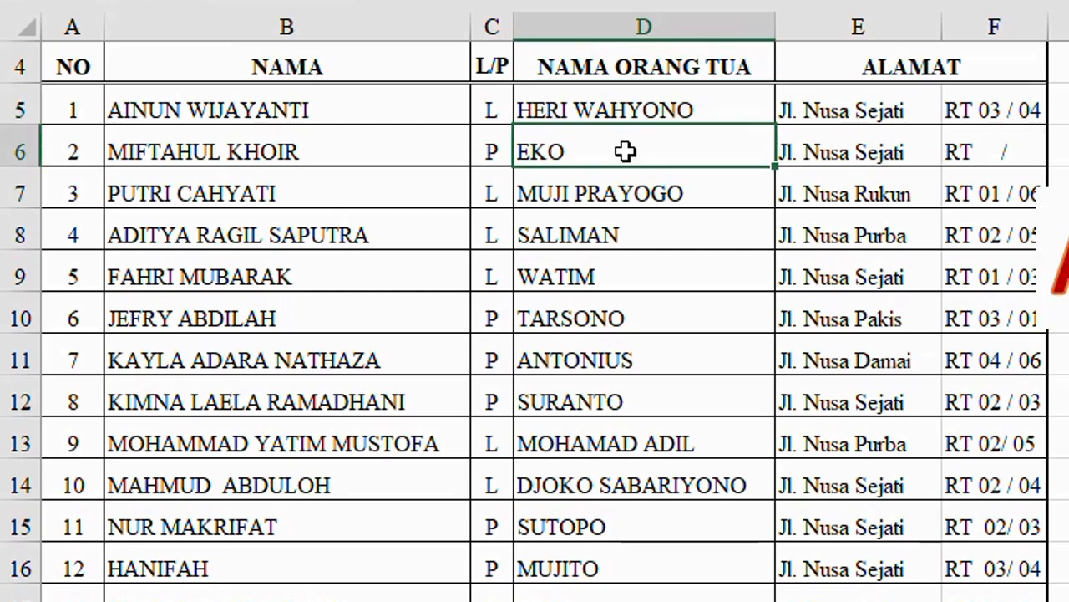
key(alt+i)
key(c)
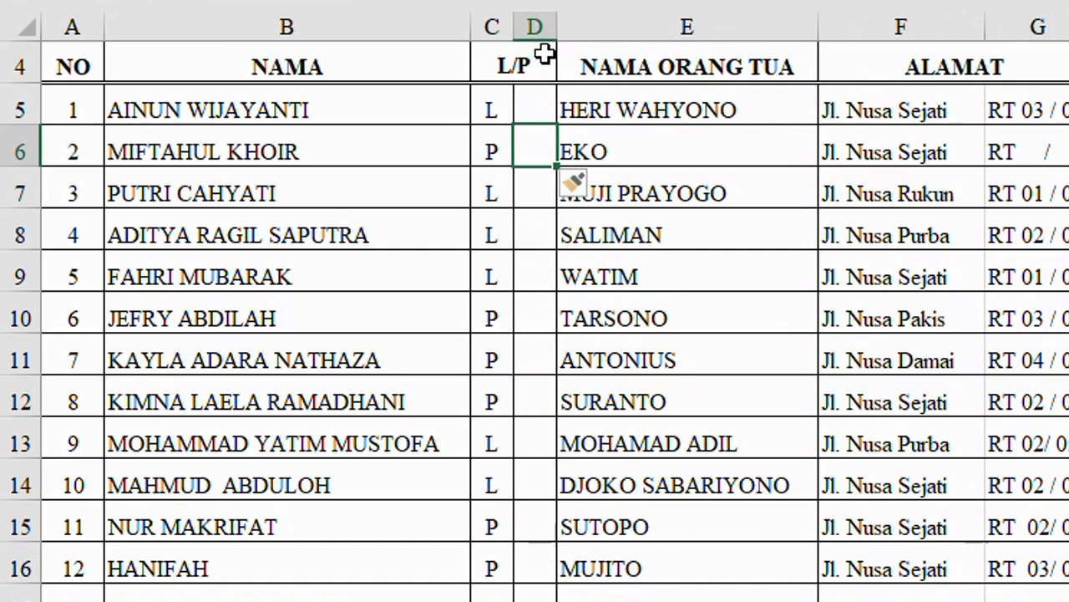
Step: Widen the new column D and give it the heading TEMPAT, TGL LAHIR in D4, separate from the L/P heading
drag(557, 26, 812, 42)
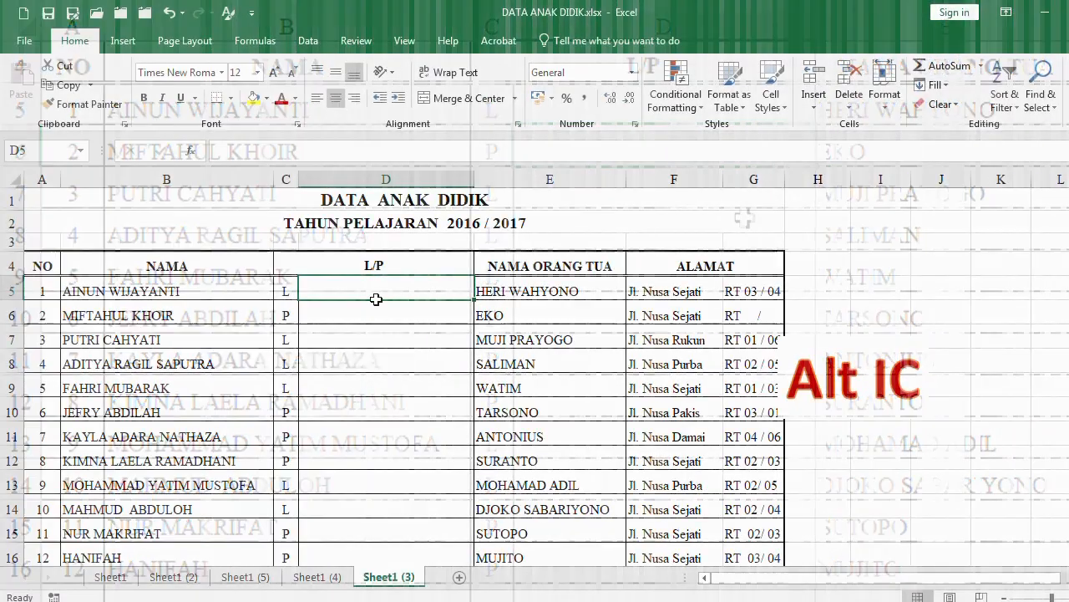
click(374, 264)
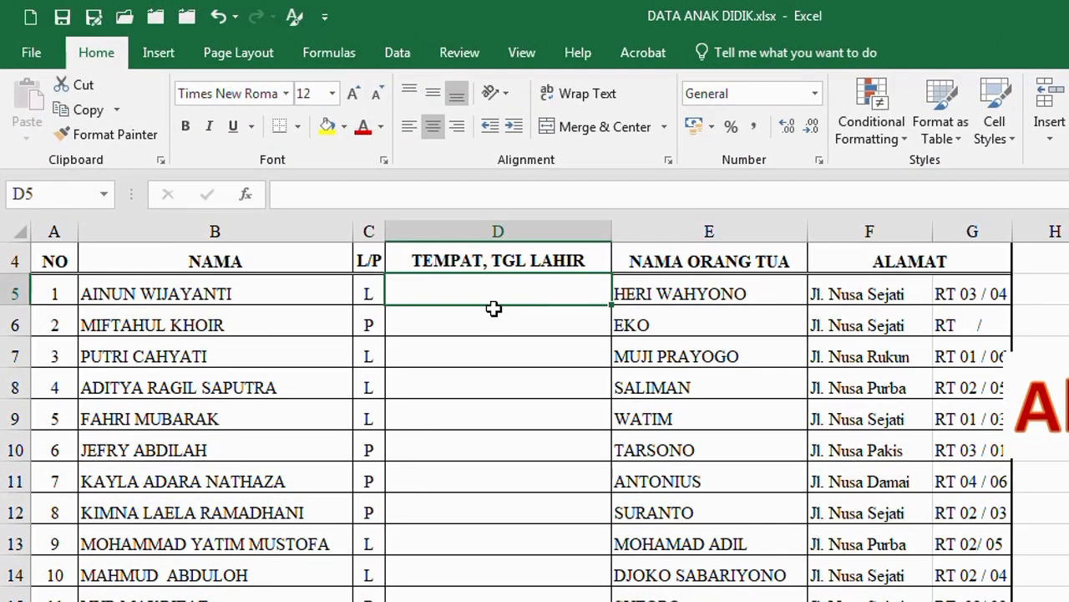
click(481, 227)
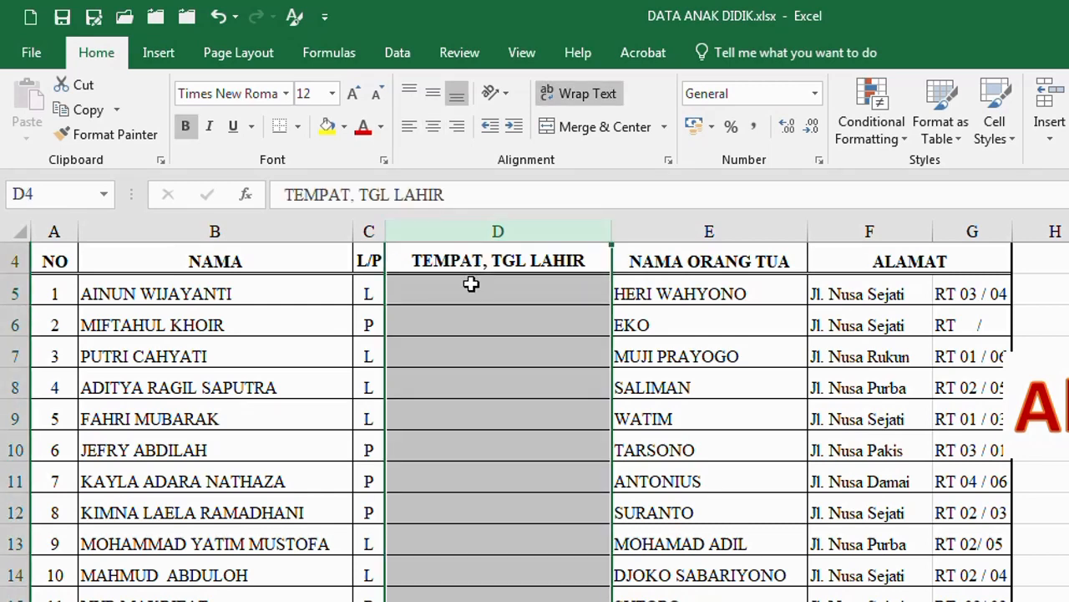
Step: Enter the birthplace and date of birth of the first two pupils in D5 and D6
click(517, 296)
text(lacap, 14 Juli 2001)
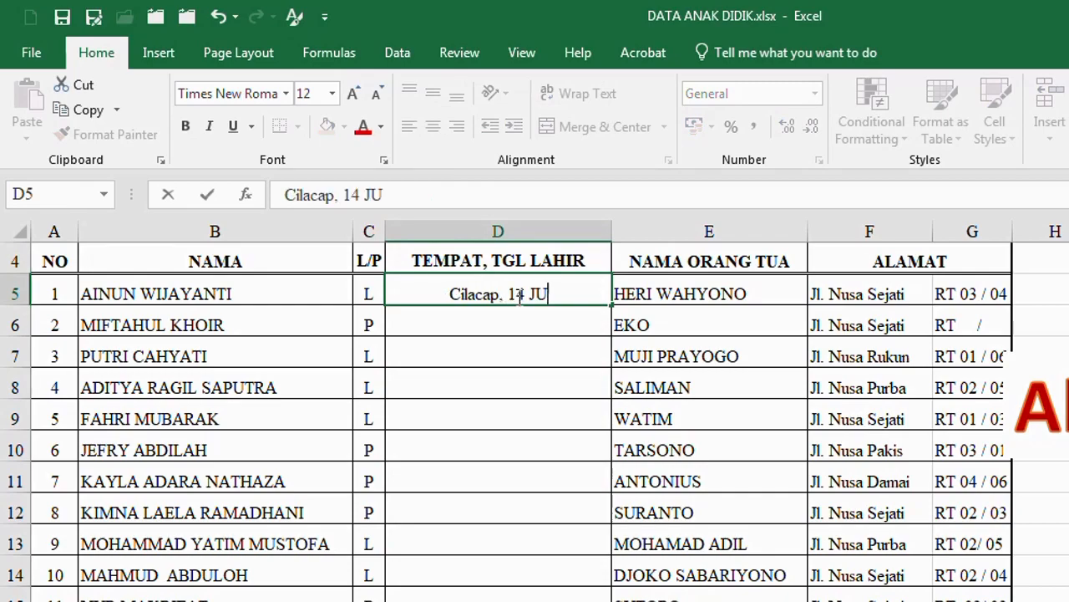
key(Return)
text(Banyumas, 14 Maret 2001)
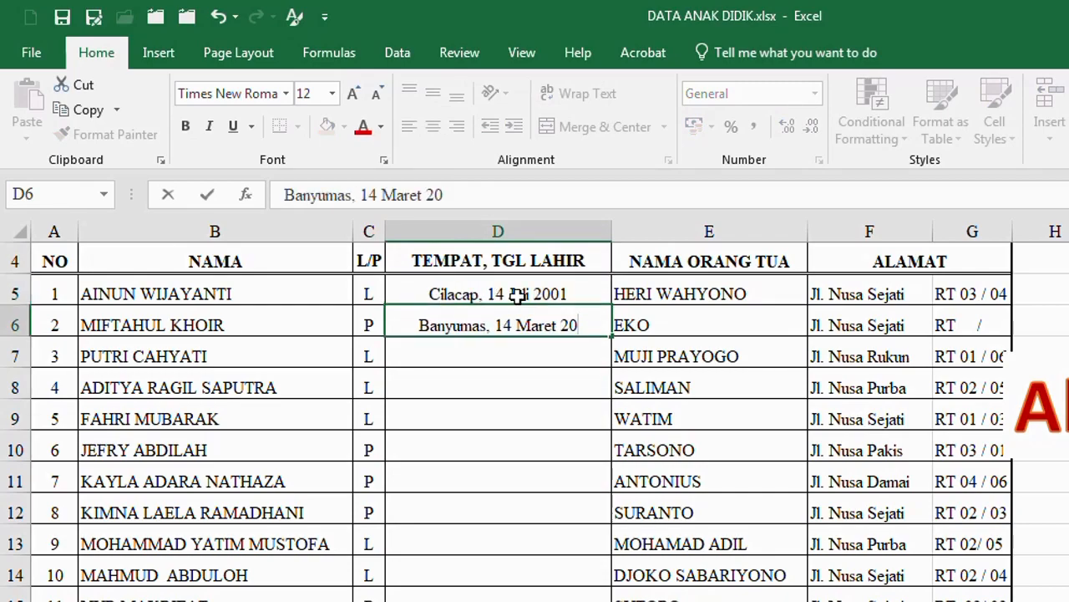
key(Return)
drag(490, 295, 506, 367)
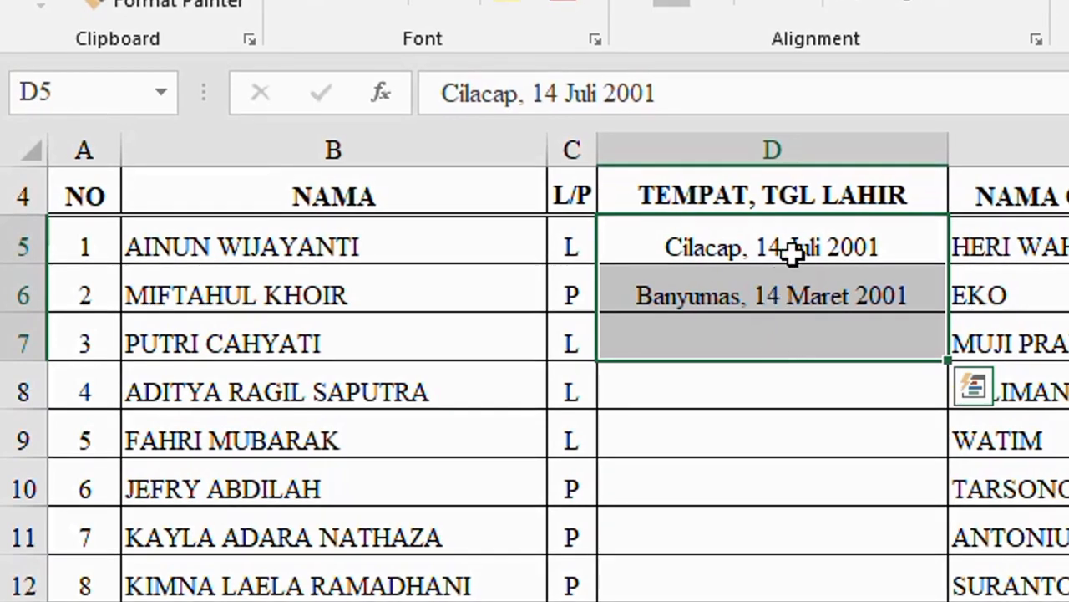
drag(788, 242, 807, 441)
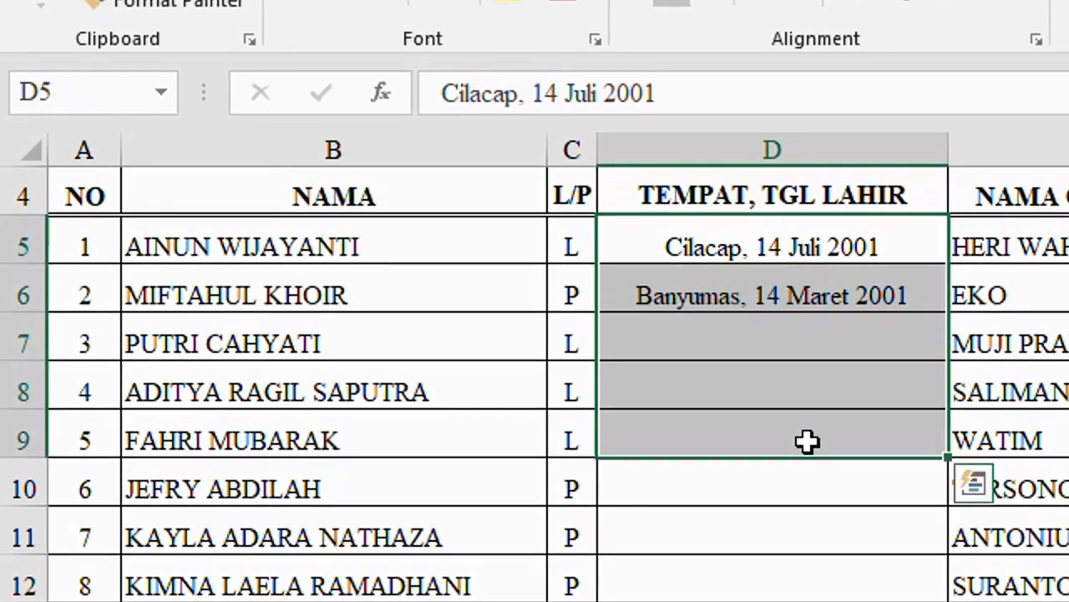
click(746, 255)
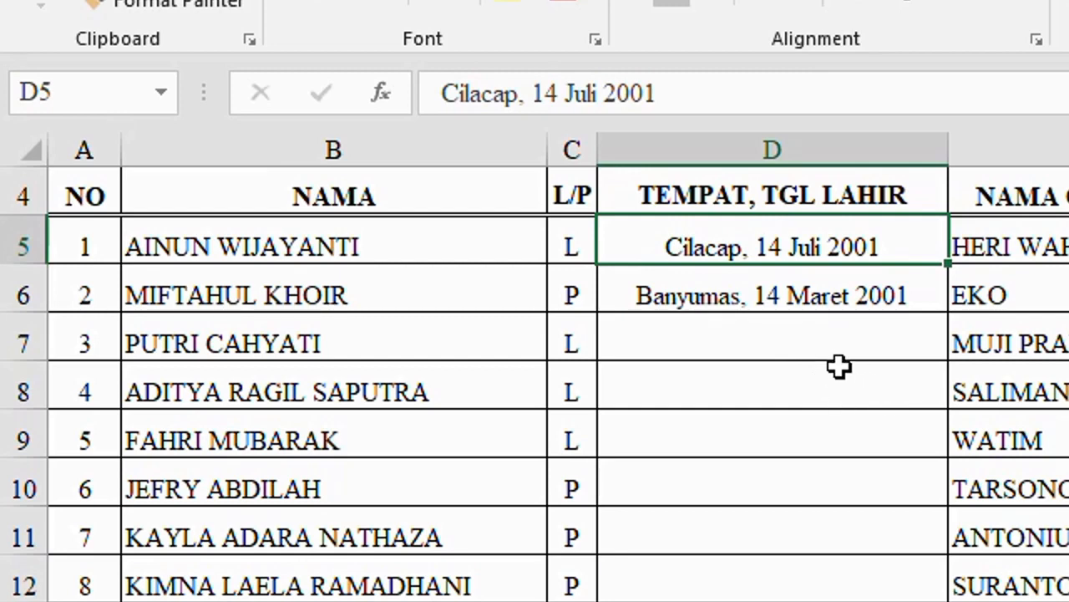
click(1001, 294)
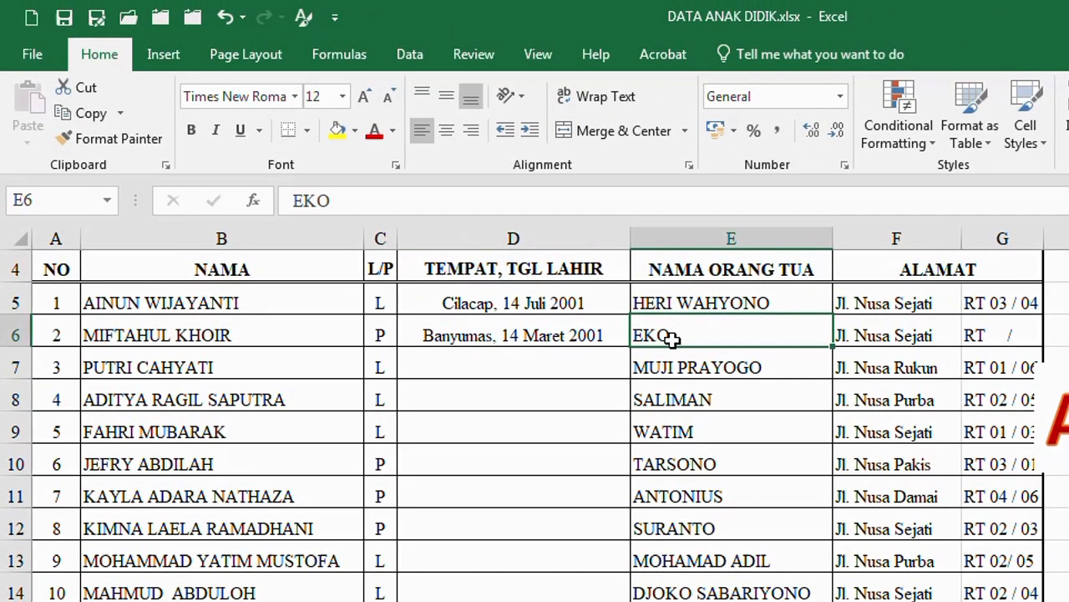
Step: Insert a blank column E directly before the NAMA ORANG TUA column and narrow both columns under the TEMPAT, TGL LAHIR heading
key(alt+i)
key(c)
click(585, 368)
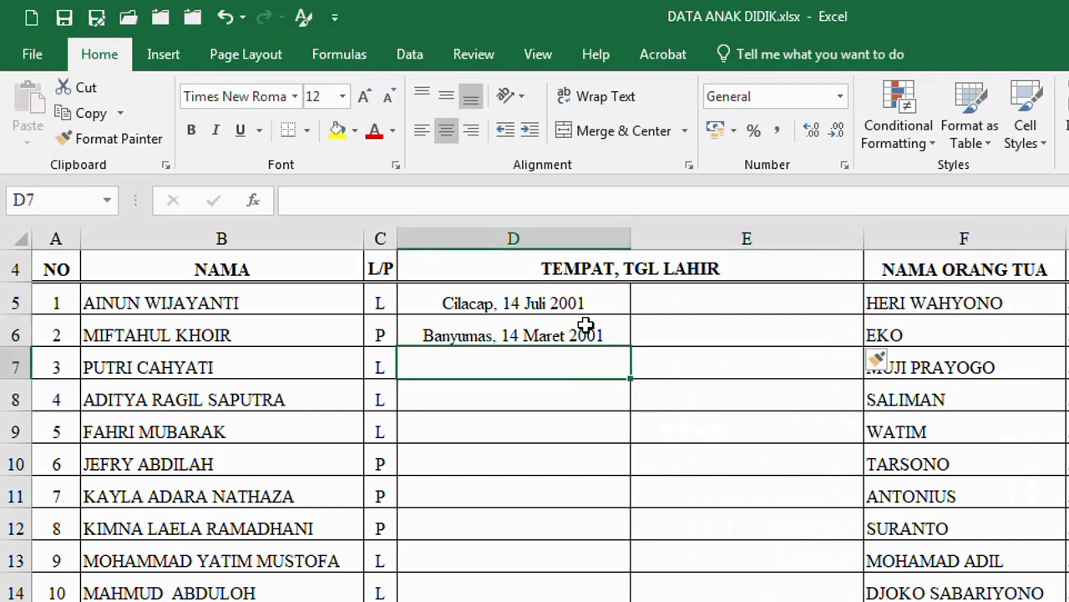
drag(631, 239, 507, 237)
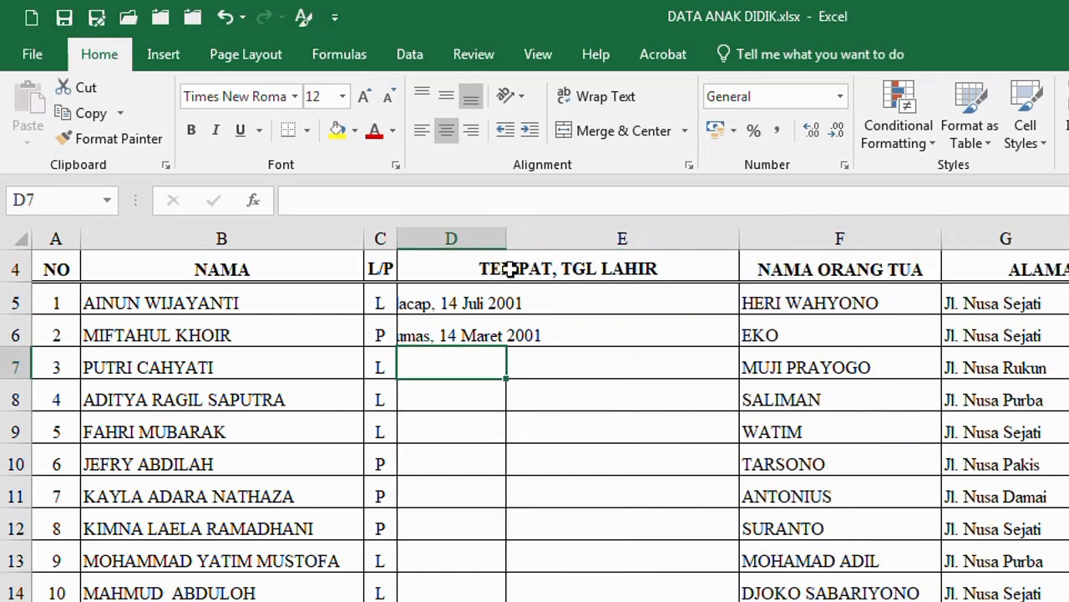
click(645, 304)
drag(739, 238, 703, 239)
Step: Clear the combined birth entries in D5:D7 and left-align the cells D5:D29
drag(460, 306, 454, 351)
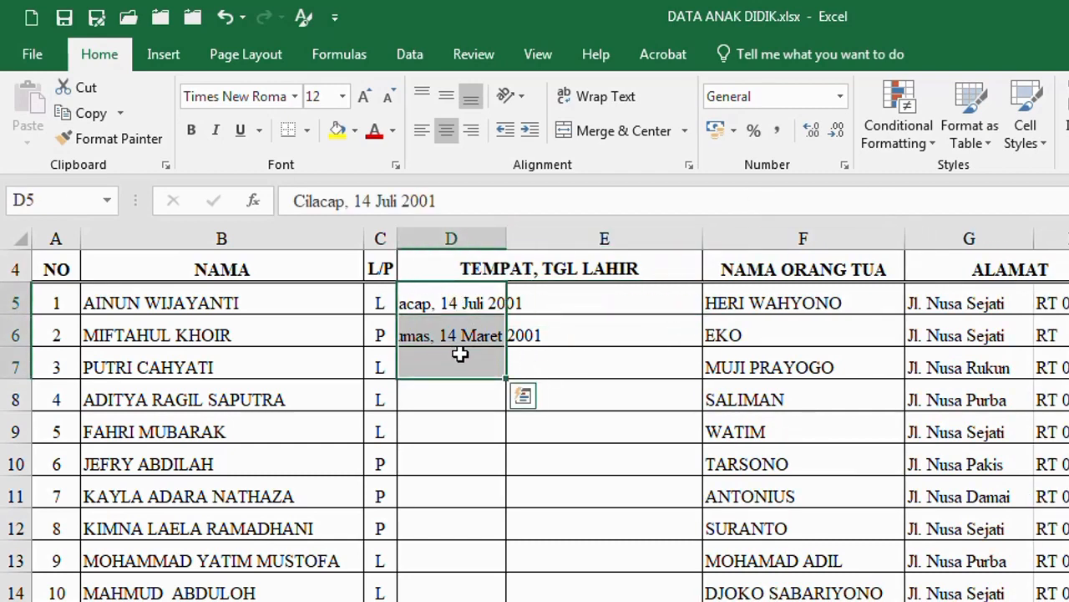
key(Delete)
click(449, 304)
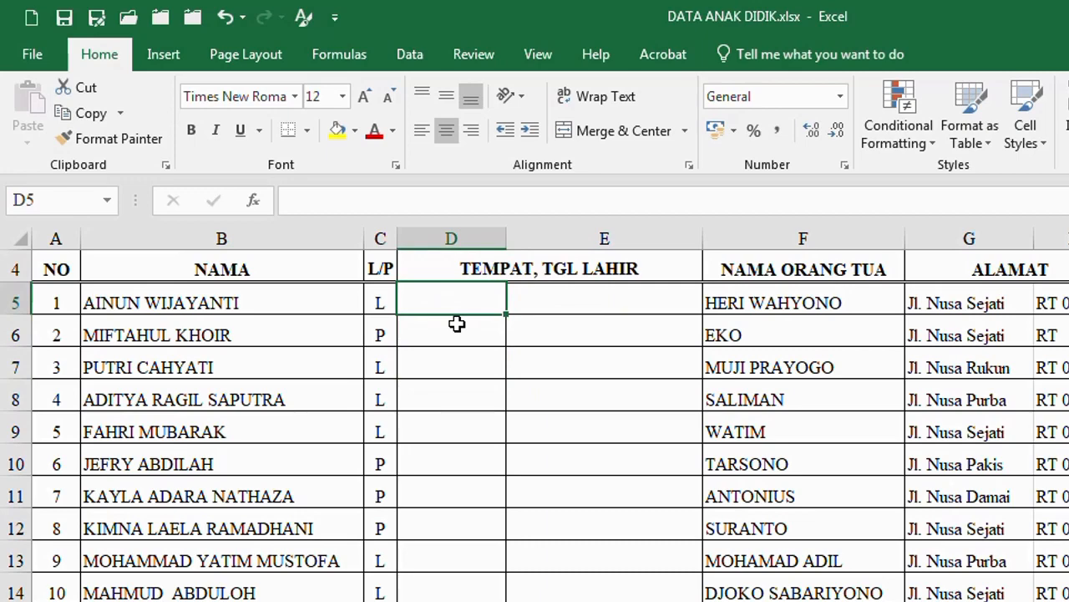
scroll(468, 387, down, 5)
shift+click(441, 593)
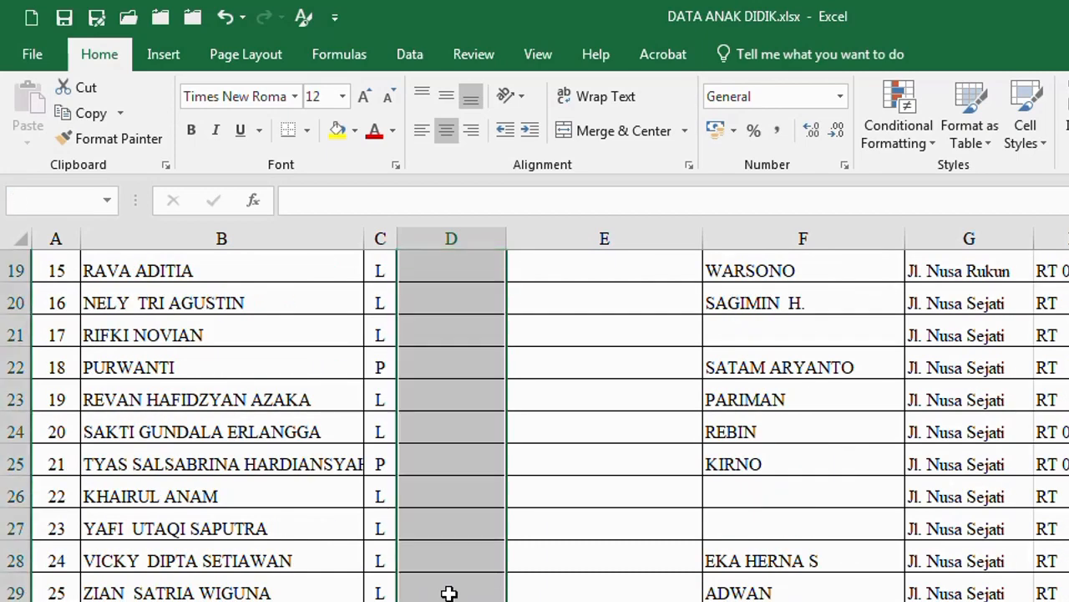
scroll(461, 435, up, 5)
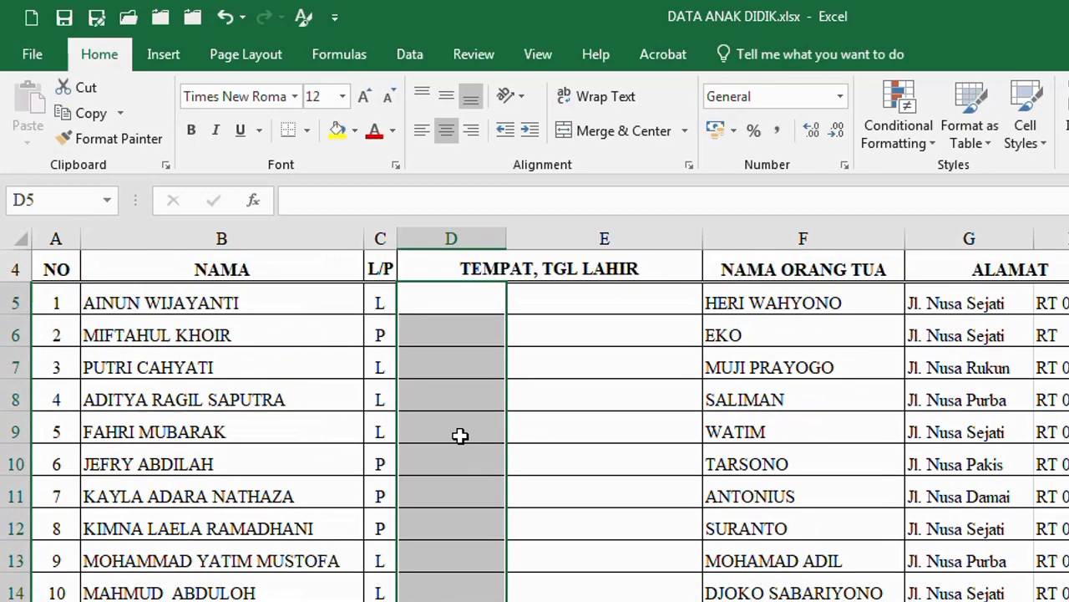
click(422, 132)
click(449, 295)
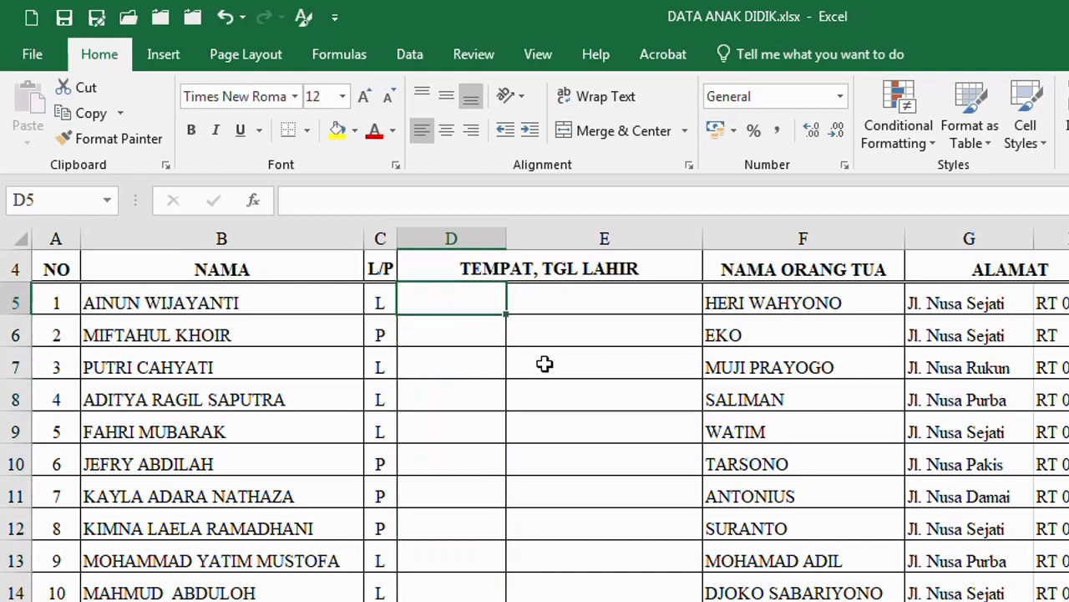
Step: Enter the birthplaces "Cilcacap", "Banyumas", "Solotigo", "Jakarta" and "Bandung," for the first five pupils in D5:D9
text(Cilcacap)
key(Return)
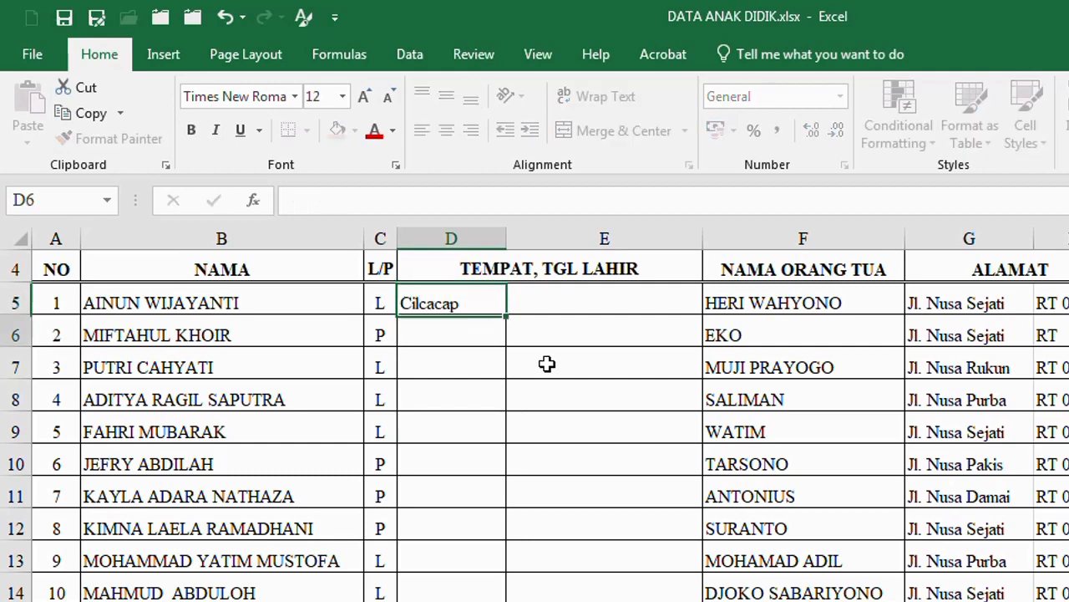
text(Banyumas)
key(Return)
text(Solotigo)
key(Return)
text(Jakarta)
key(Return)
text(Bandung,)
key(Return)
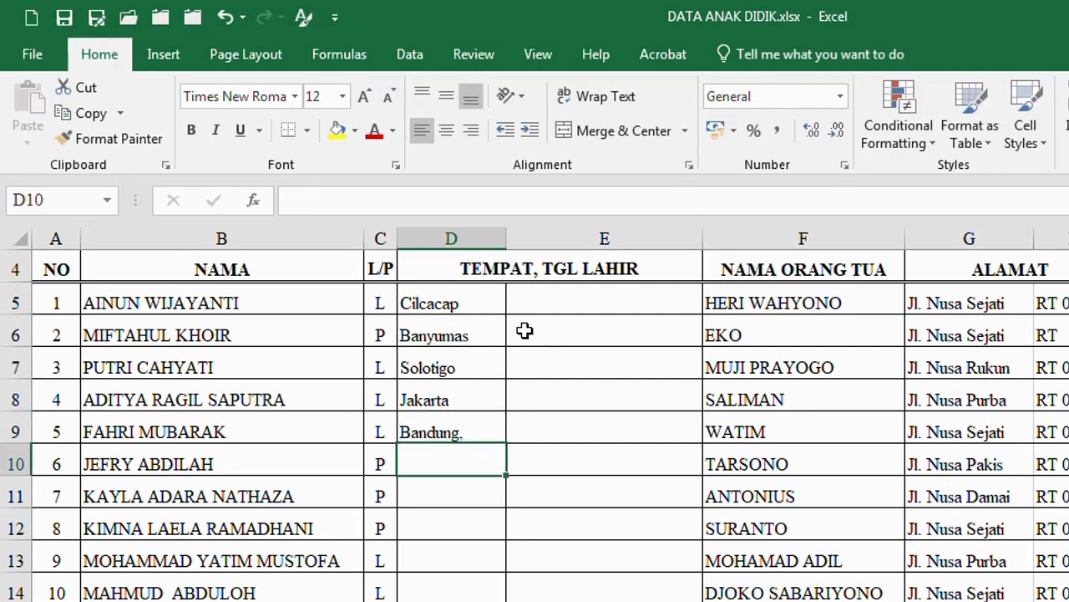
Step: Enter the first pupil's date of birth in E5 as a numeric day-month-year date separated by hyphens
click(562, 302)
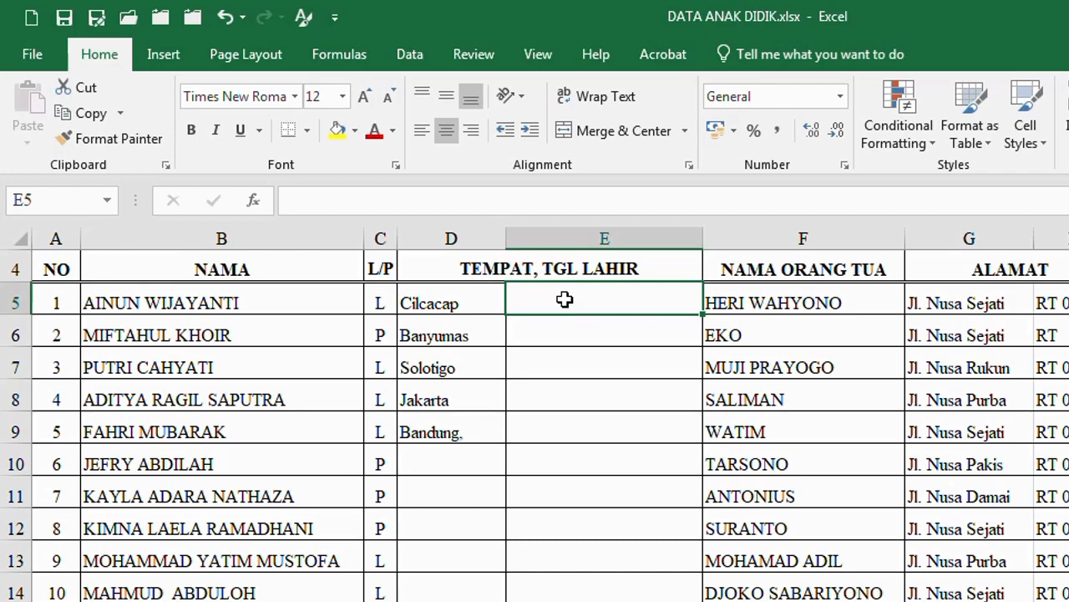
text(11-)
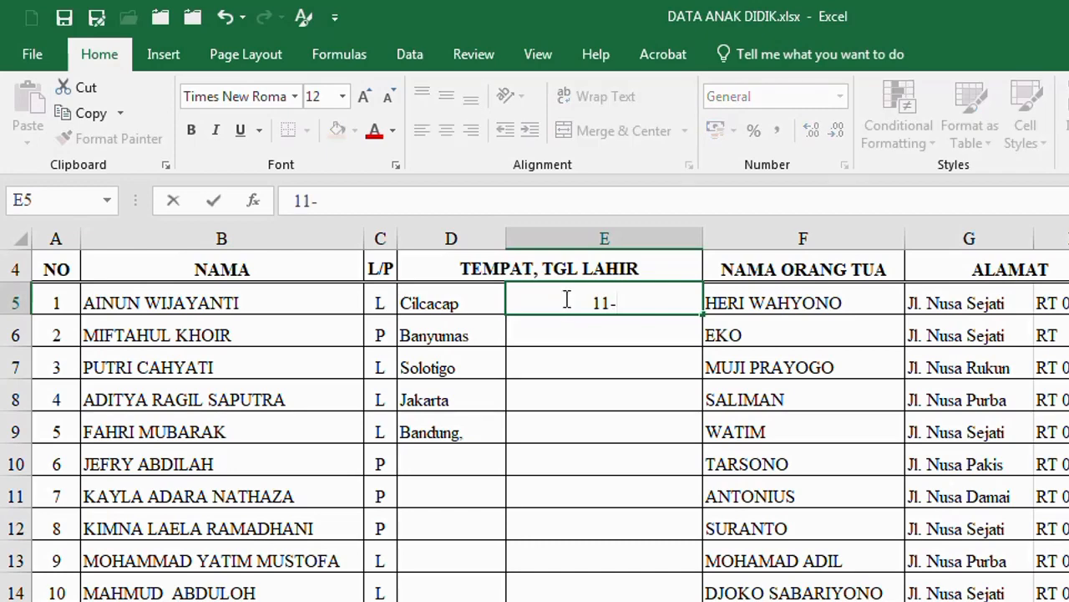
text(5-)
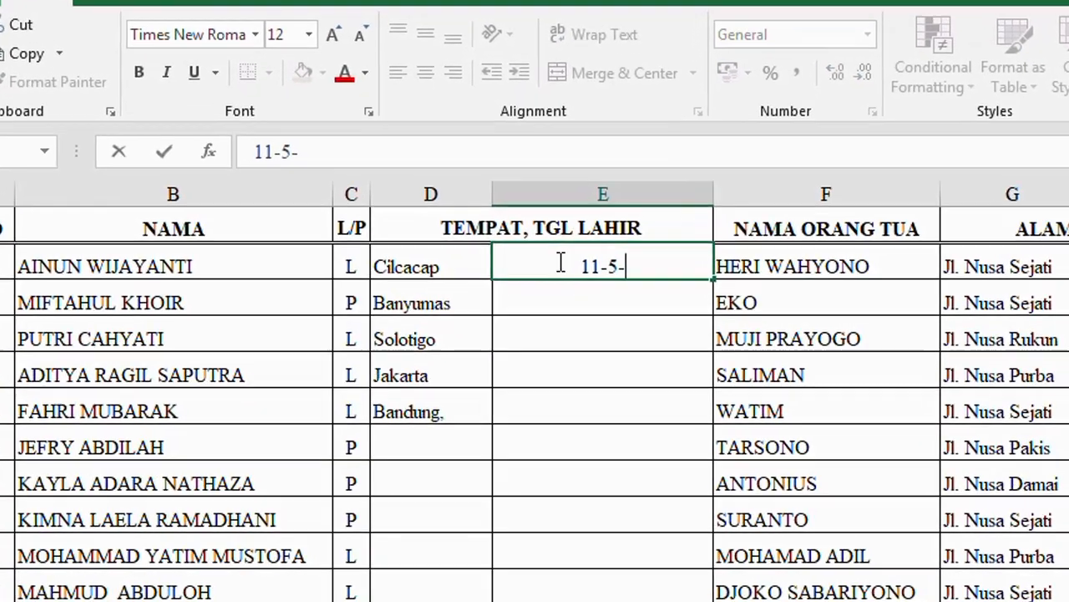
text(1)
key(Return)
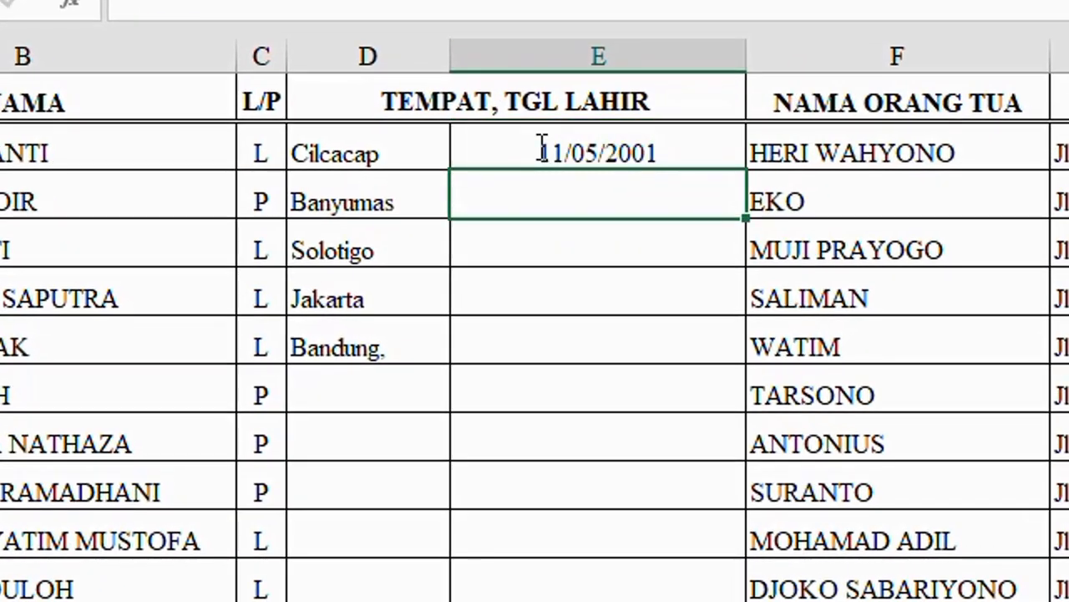
click(573, 150)
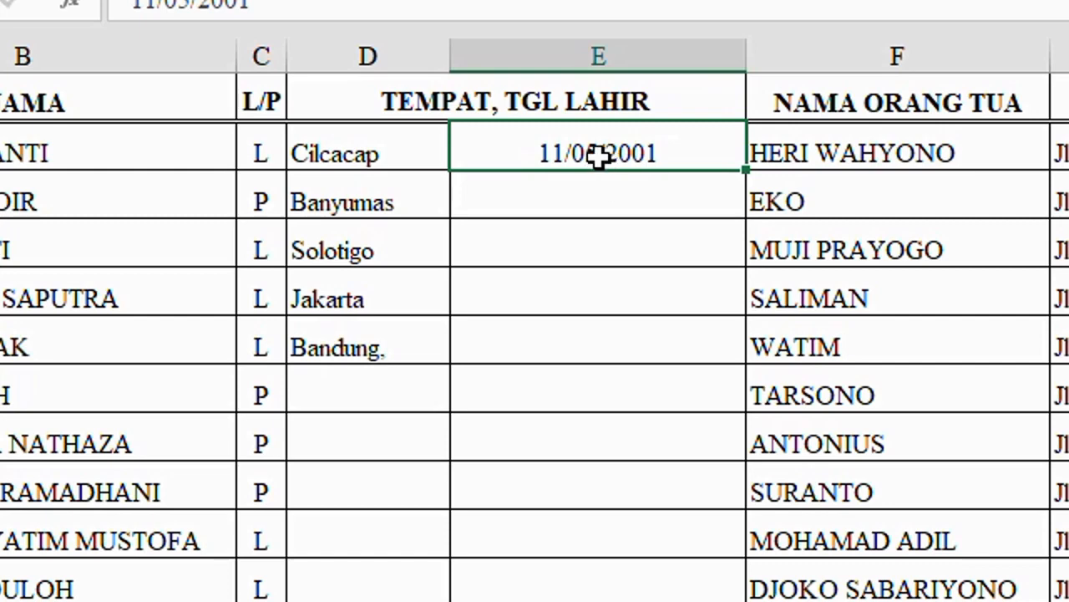
Step: Enter the dates of birth of pupils two to five in E6:E9 as numeric day-month-year dates
click(599, 202)
text(12-5-2002)
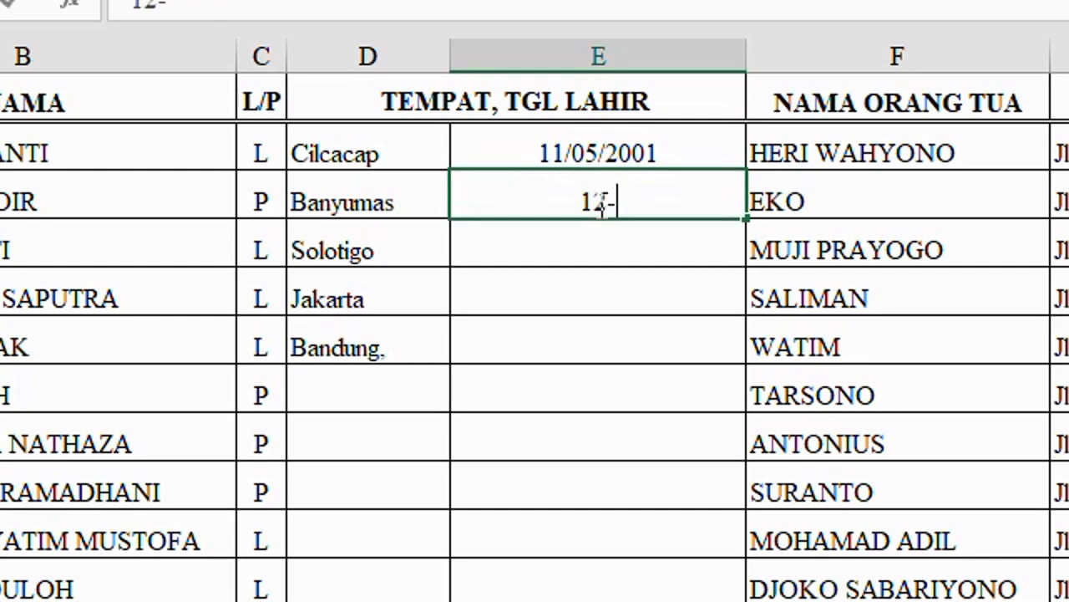
key(Return)
text(11-6-2001)
key(Return)
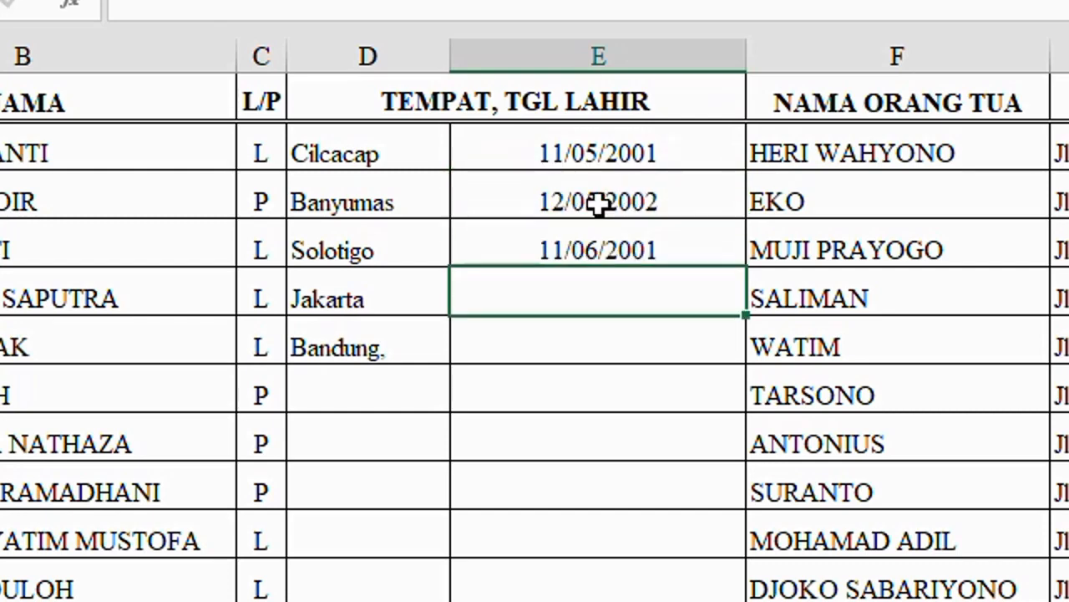
text(2-9-2002)
key(Return)
text(15-6-2001)
key(Return)
Step: Format the birth date cells from E5 down the pupil list as Date, type 14 Maret 2012, with the Indonesian locale
click(628, 152)
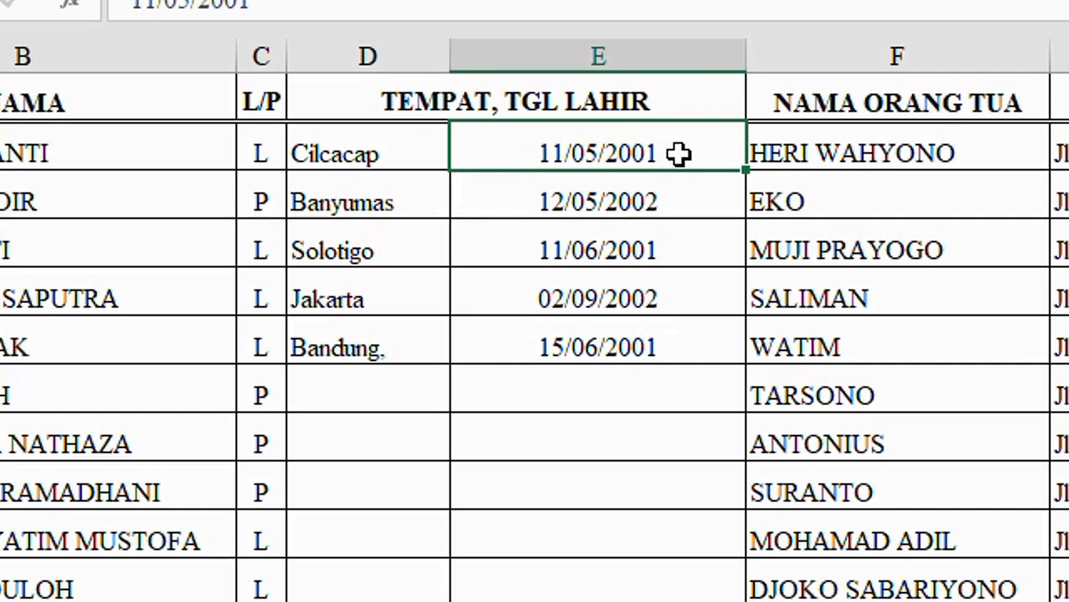
drag(598, 153, 598, 598)
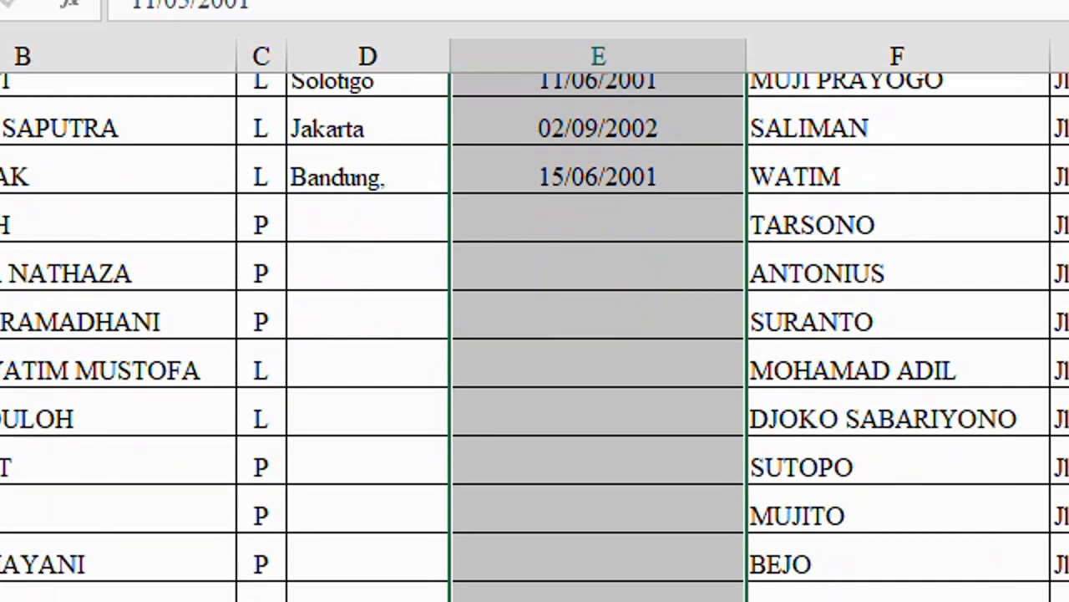
scroll(640, 477, up, 3)
scroll(640, 477, down, 1)
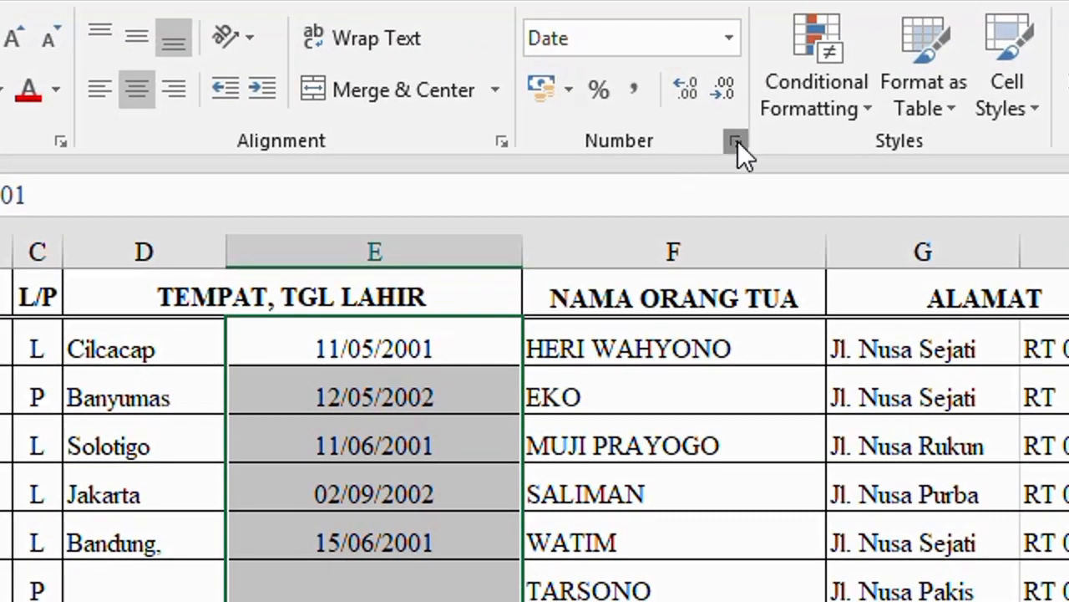
click(736, 142)
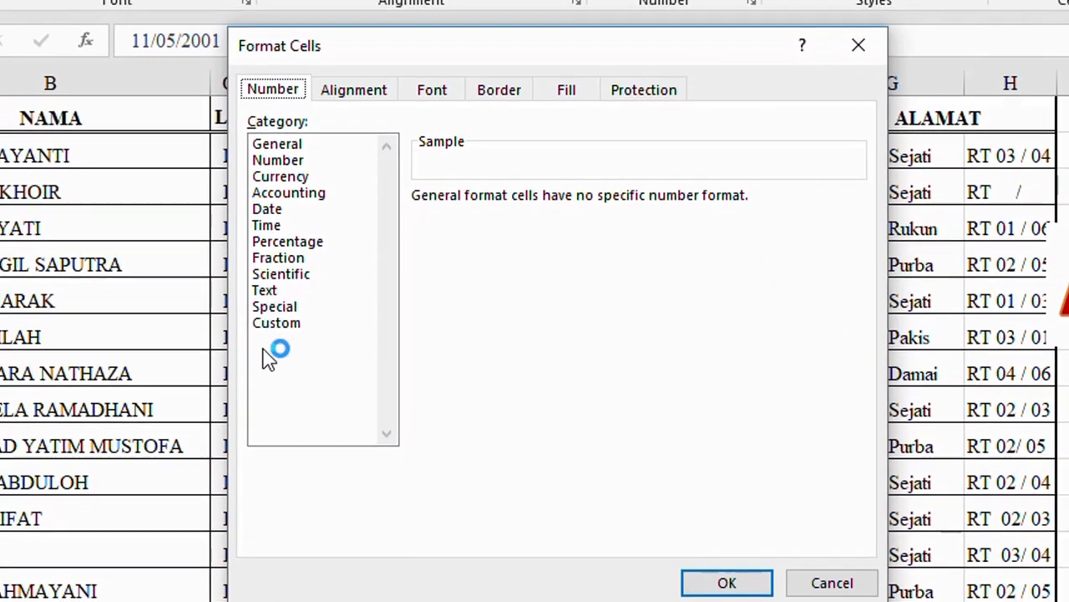
click(276, 203)
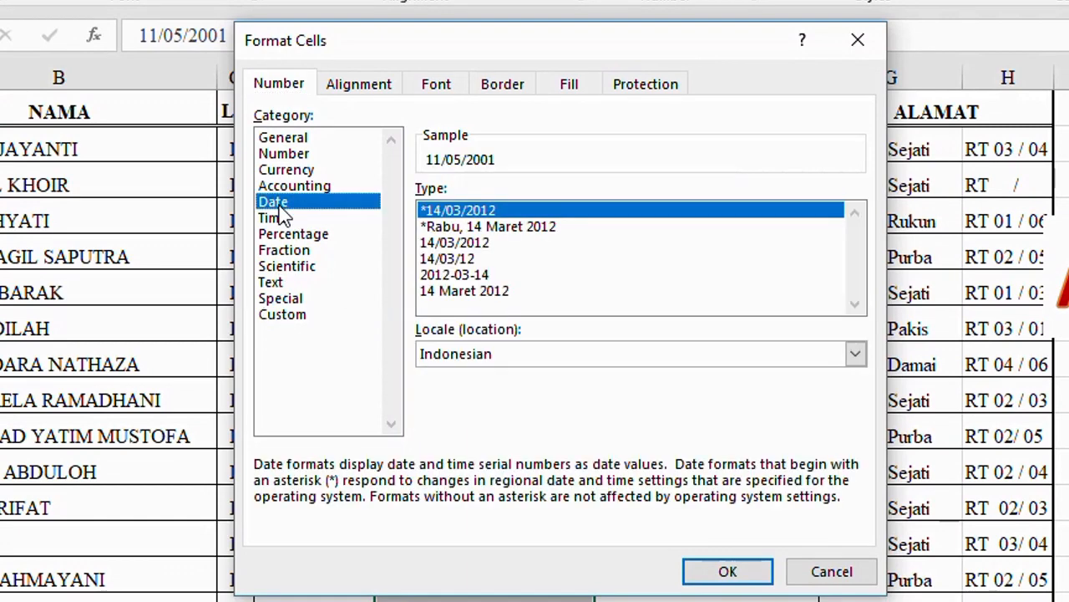
click(451, 293)
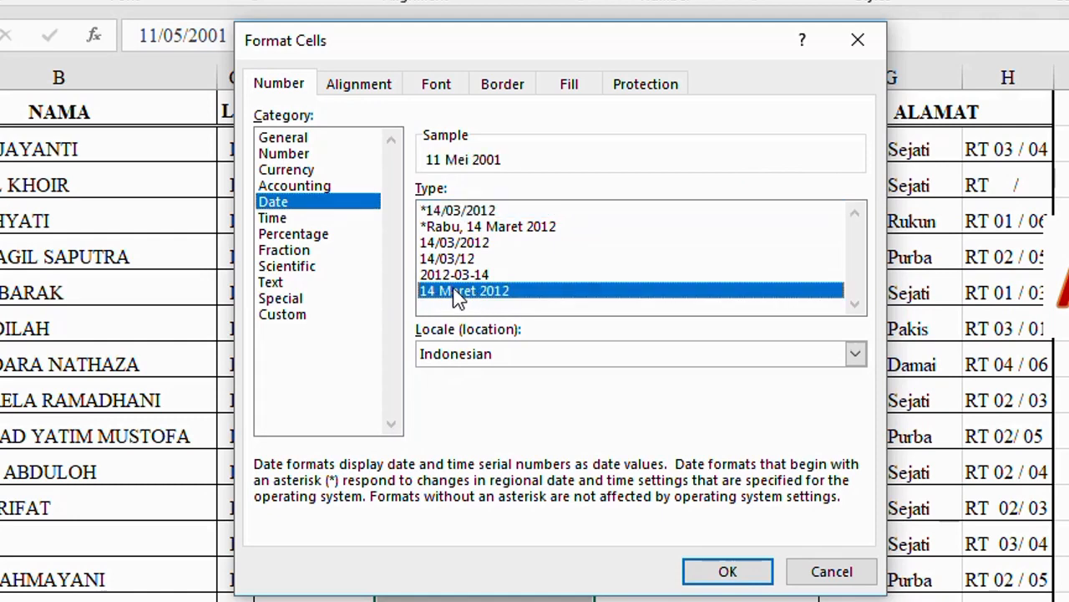
click(723, 568)
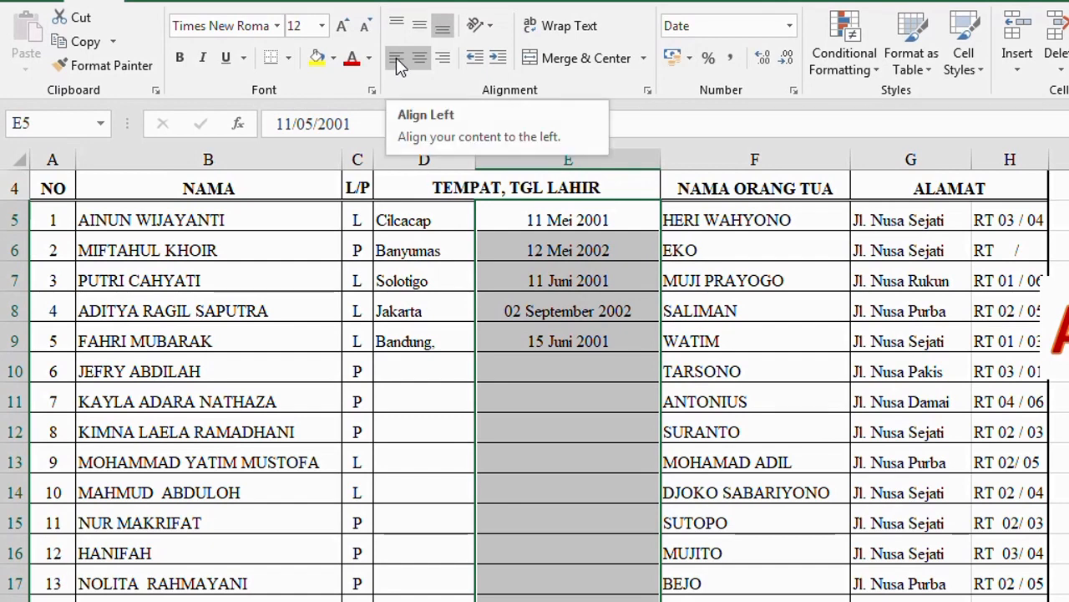
Step: Left-align the birth dates in column E and narrow columns D and E to fit their contents
click(398, 58)
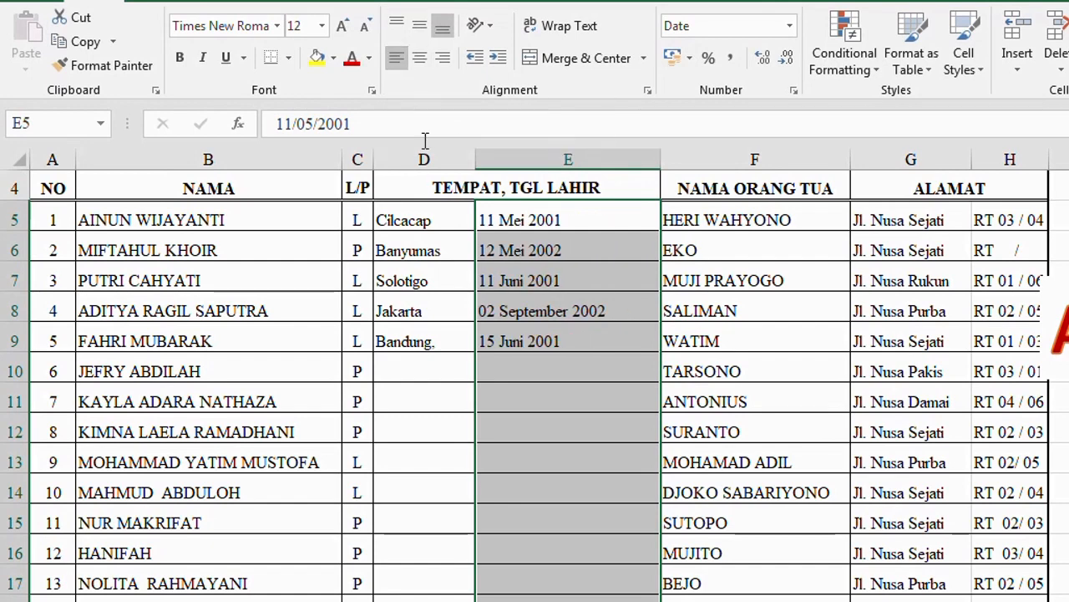
drag(476, 158, 456, 159)
drag(645, 159, 603, 158)
click(672, 389)
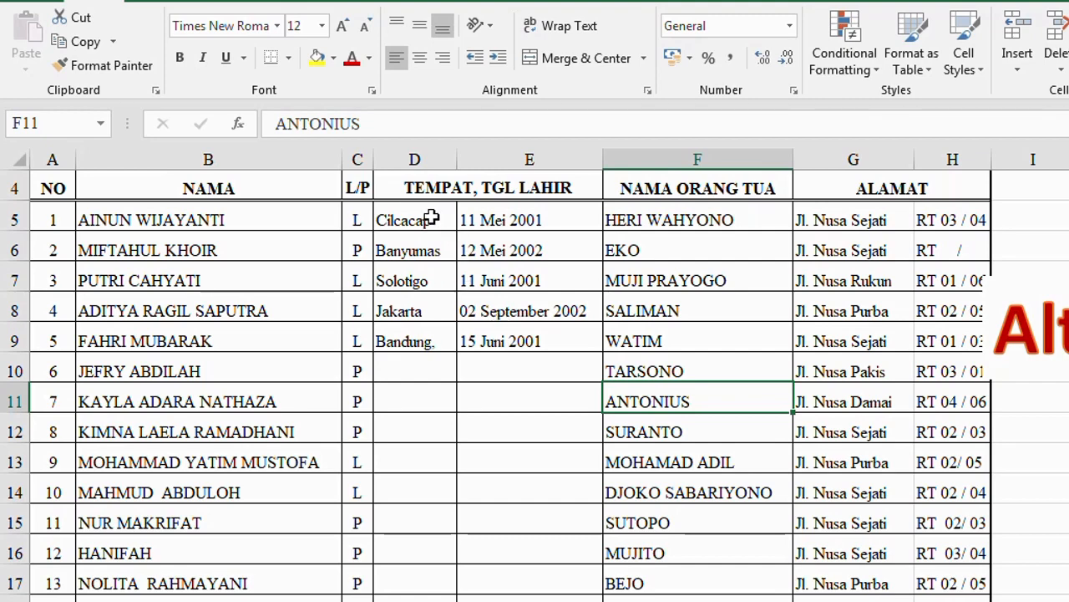
drag(414, 426, 483, 421)
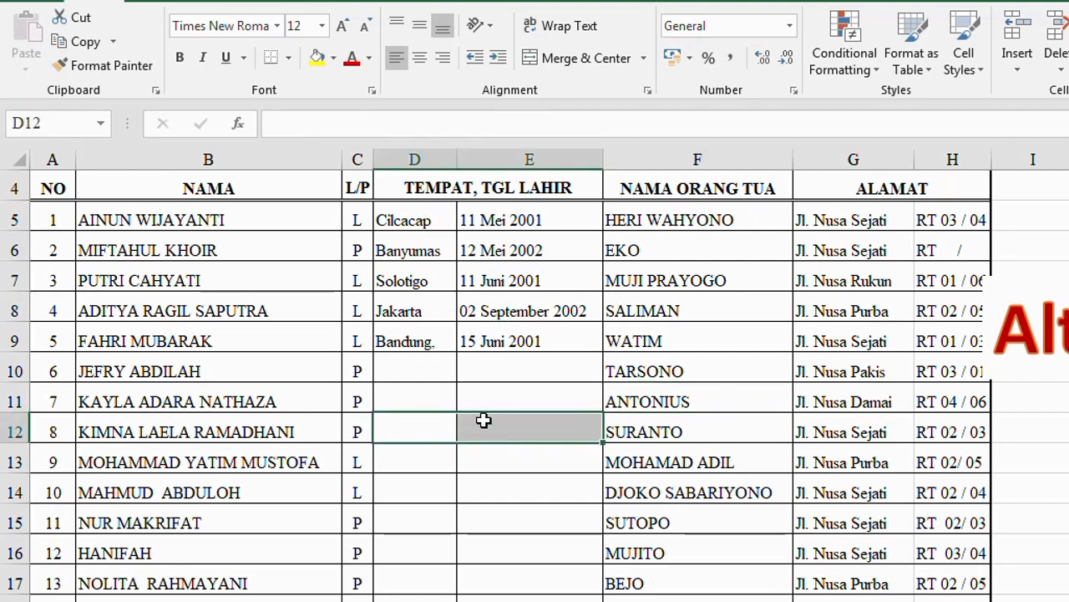
click(418, 224)
click(529, 239)
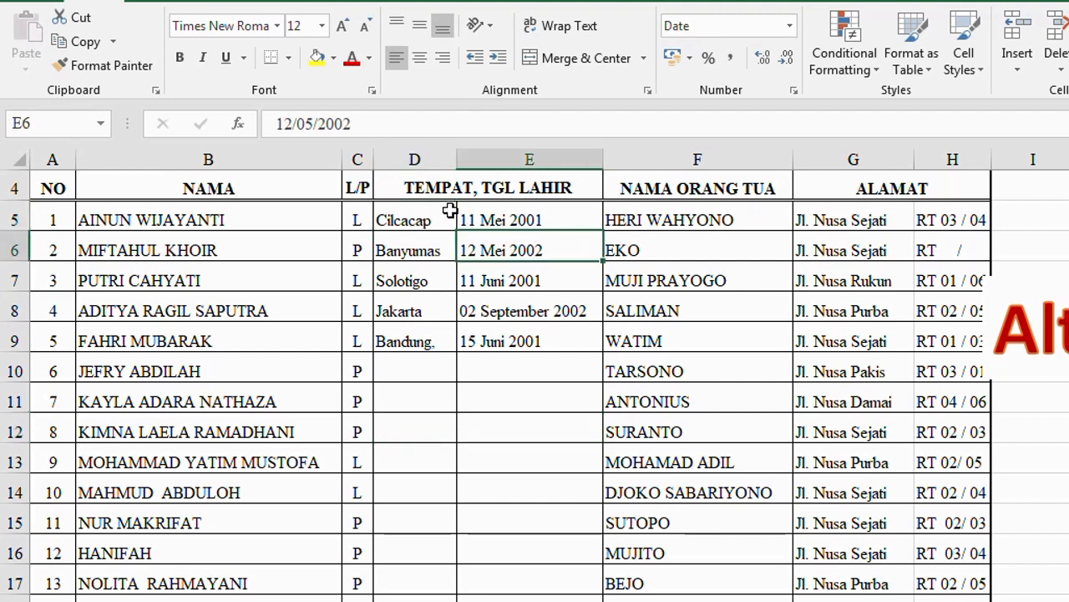
Step: Remove the inner vertical border between columns D and E, from the TEMPAT, TGL LAHIR heading down through the pupil rows
drag(426, 185, 493, 599)
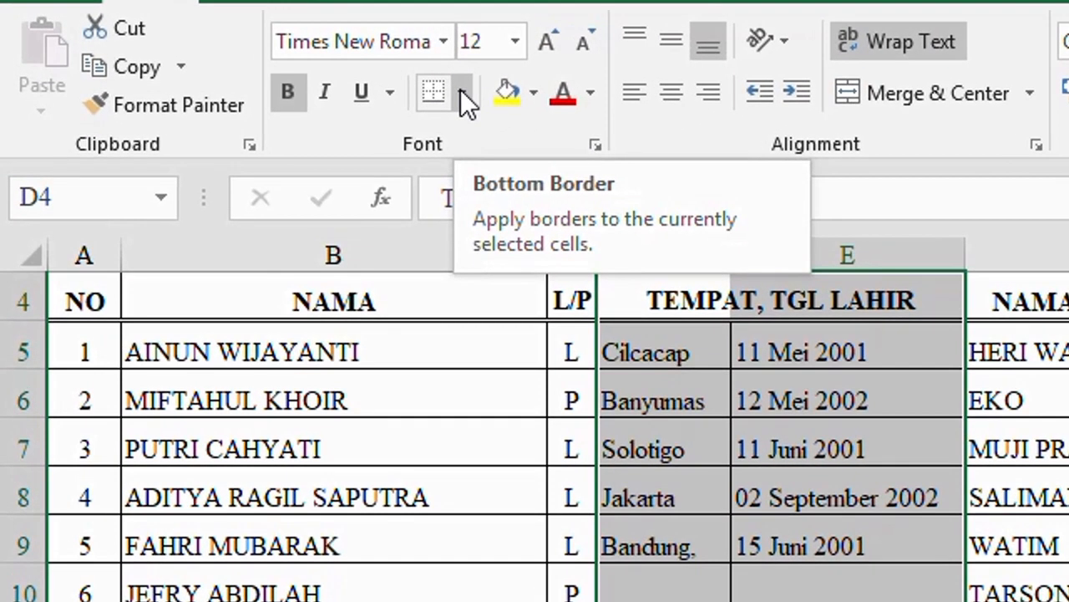
click(464, 93)
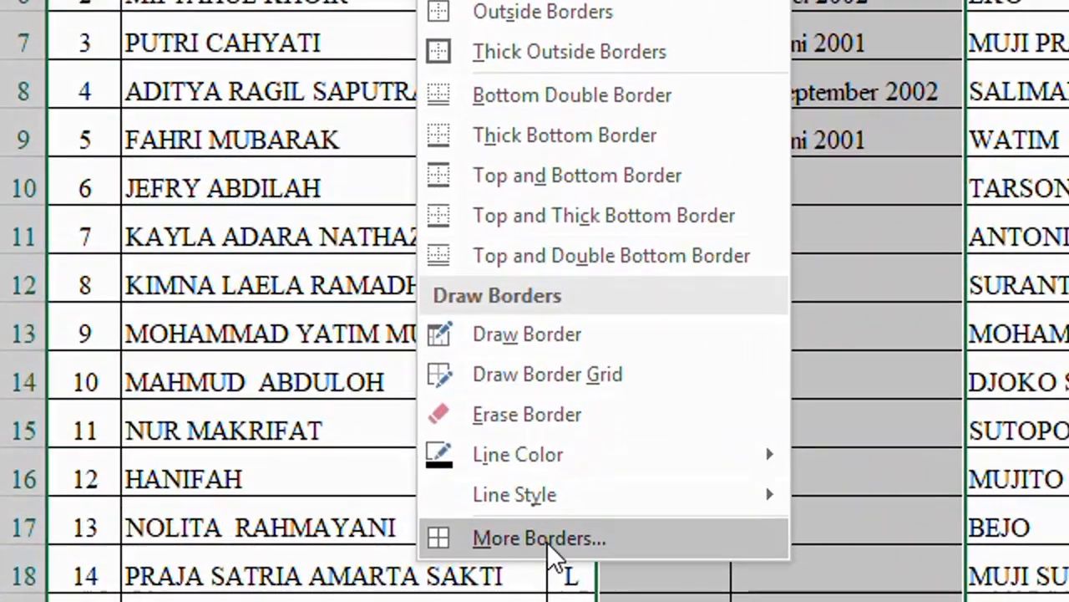
click(331, 568)
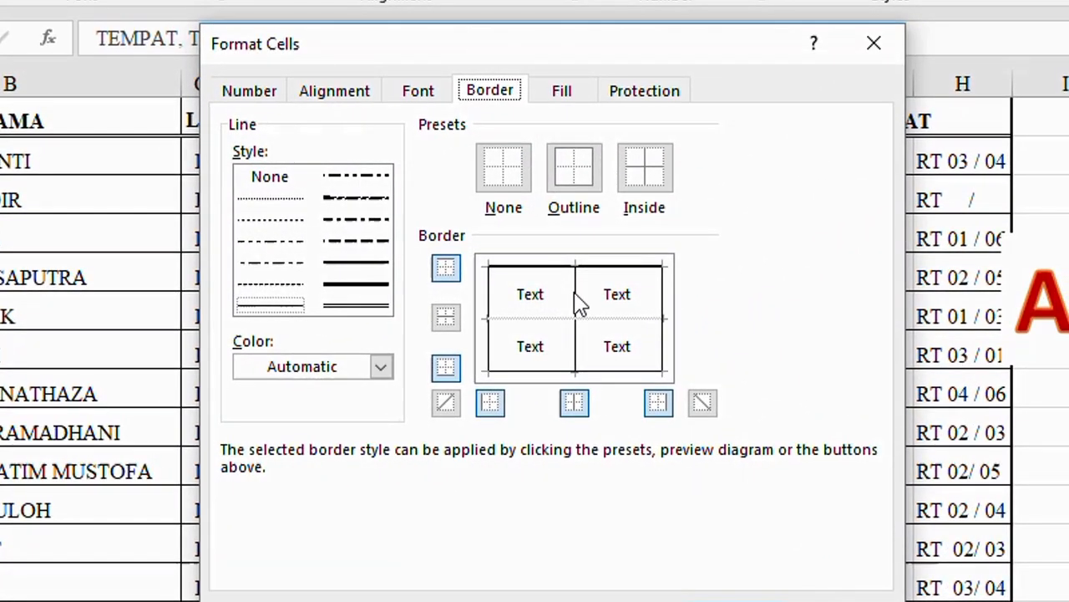
click(576, 305)
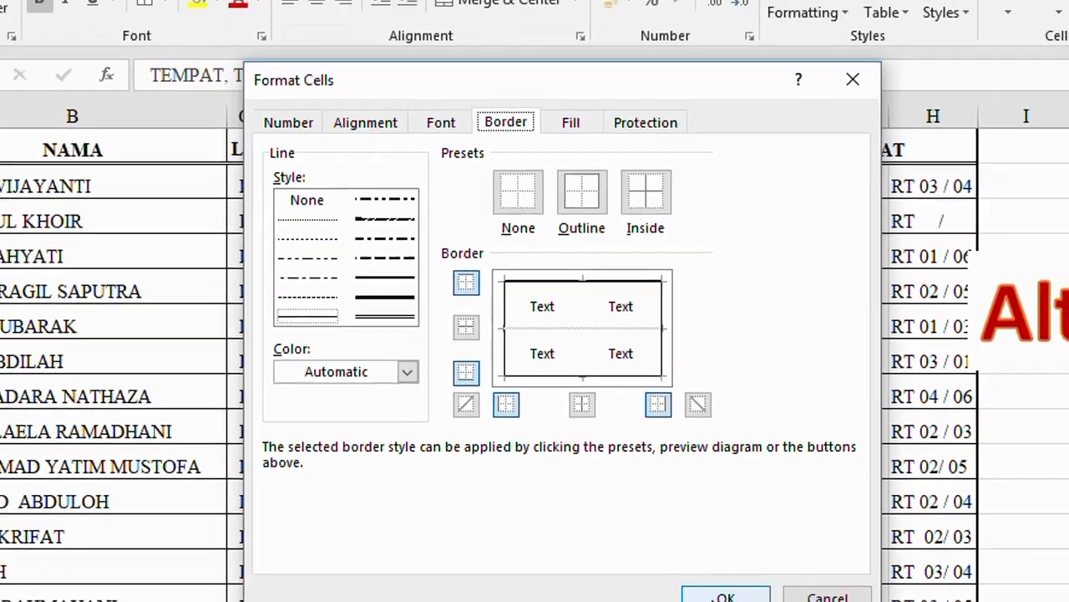
click(724, 592)
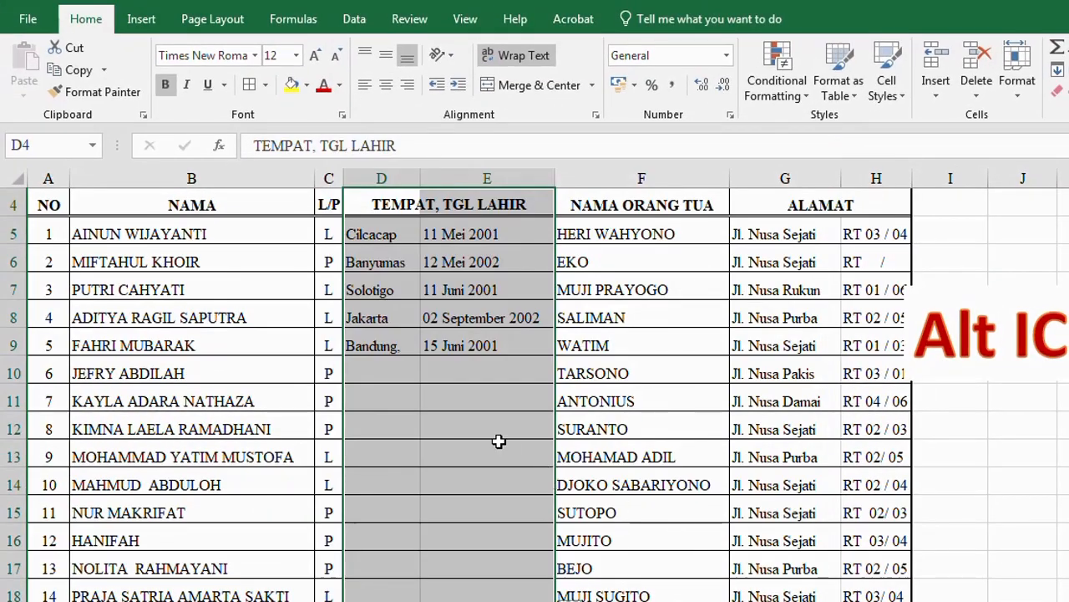
click(495, 436)
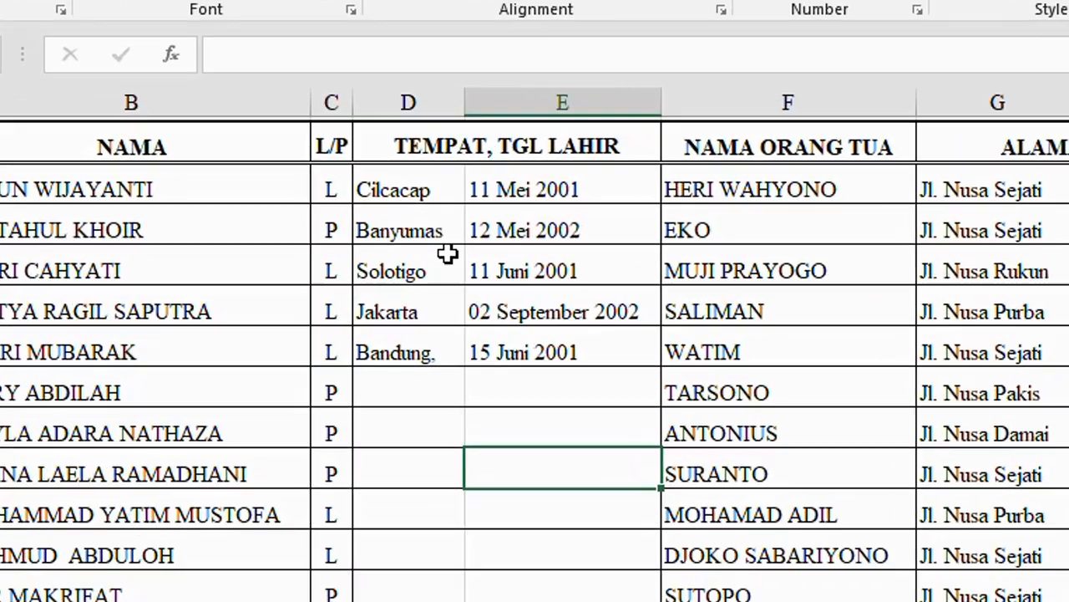
scroll(439, 256, up, 1)
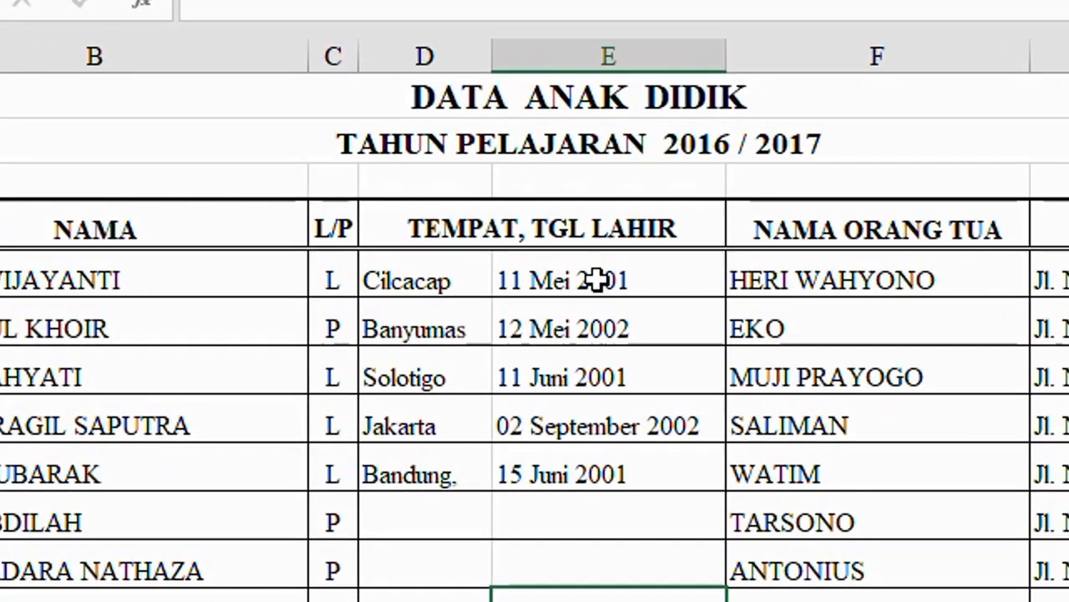
drag(530, 279, 611, 468)
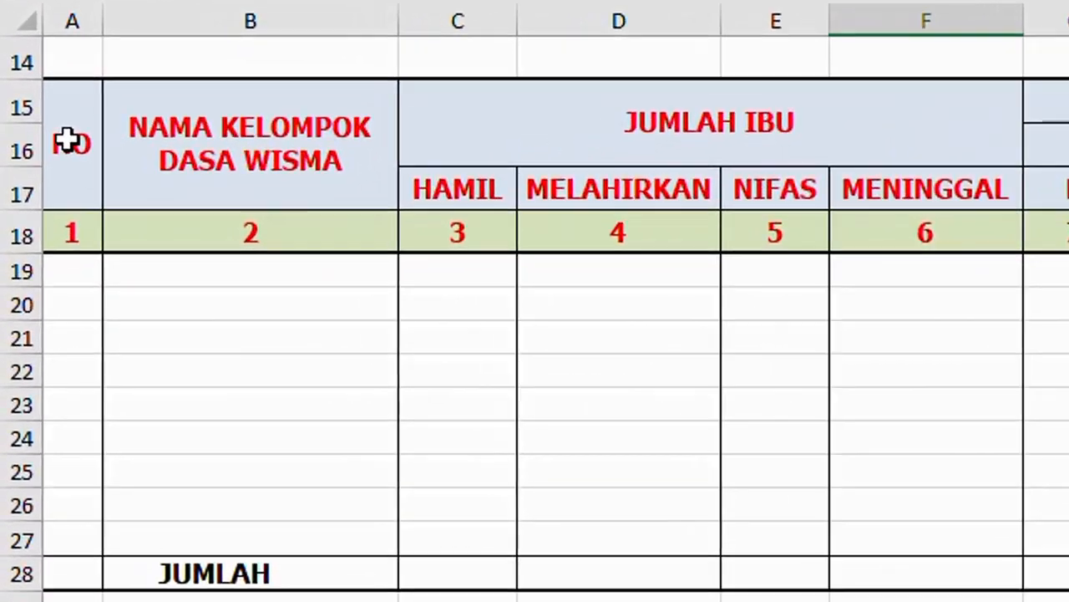
Step: Compare the headings of the plain table in rows 2 to 5 with the formatted sample table below them
click(34, 238)
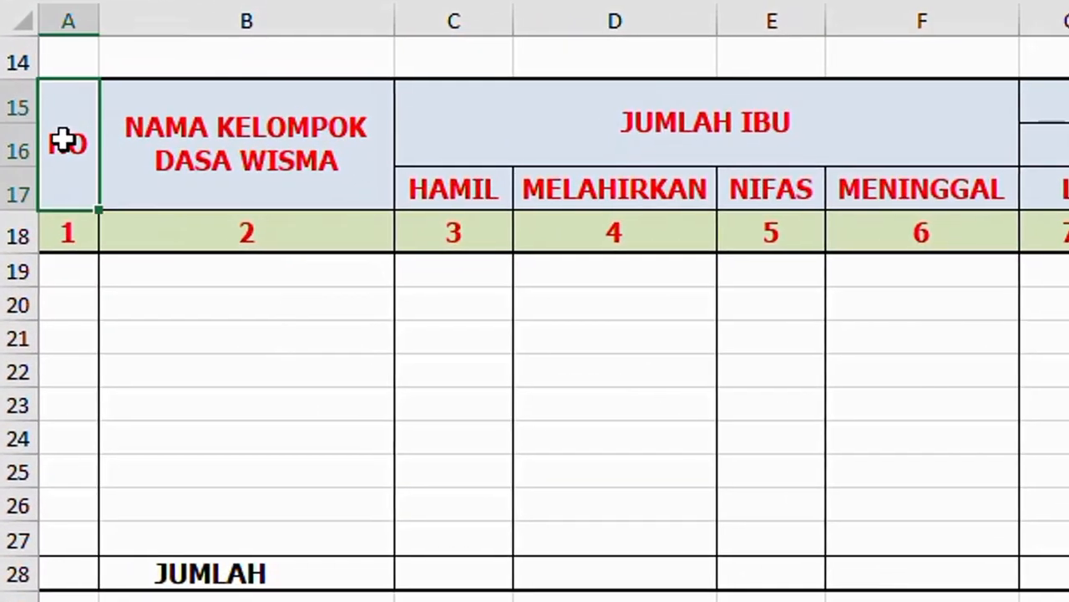
click(342, 136)
click(520, 130)
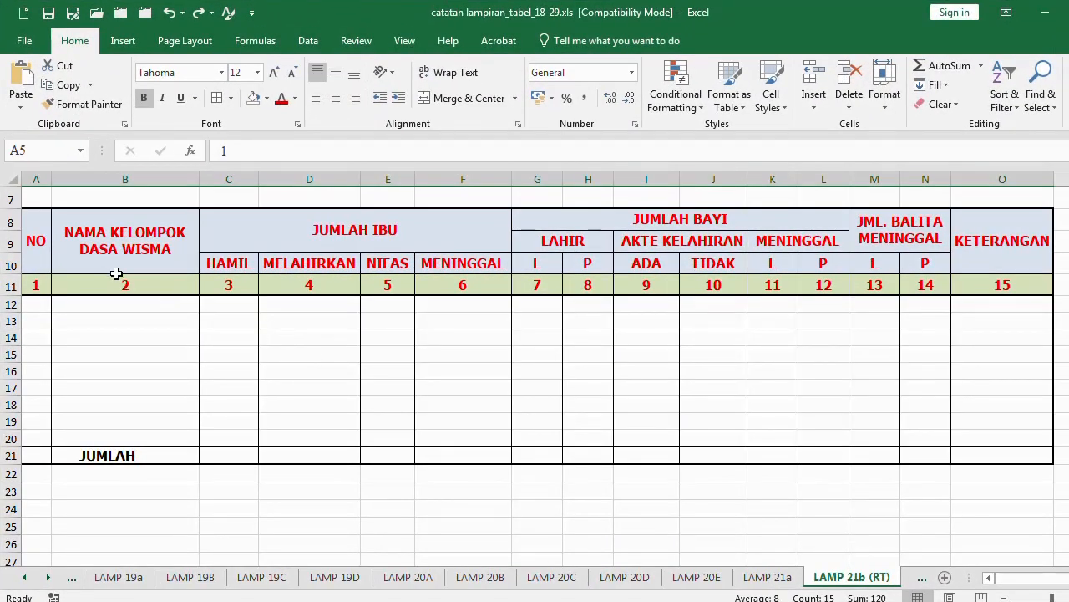
scroll(120, 276, up, 2)
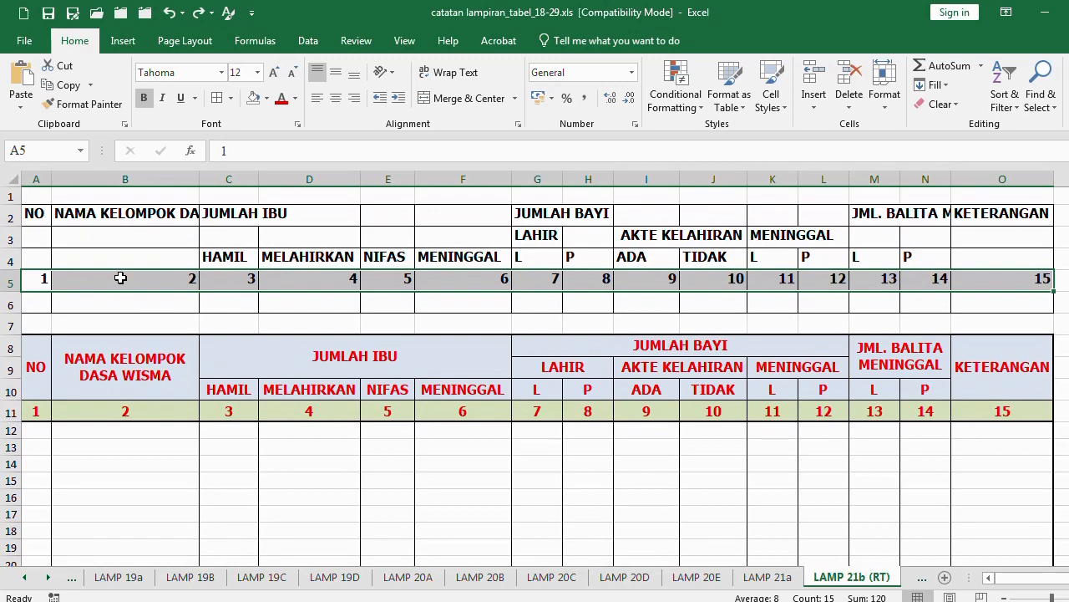
click(39, 214)
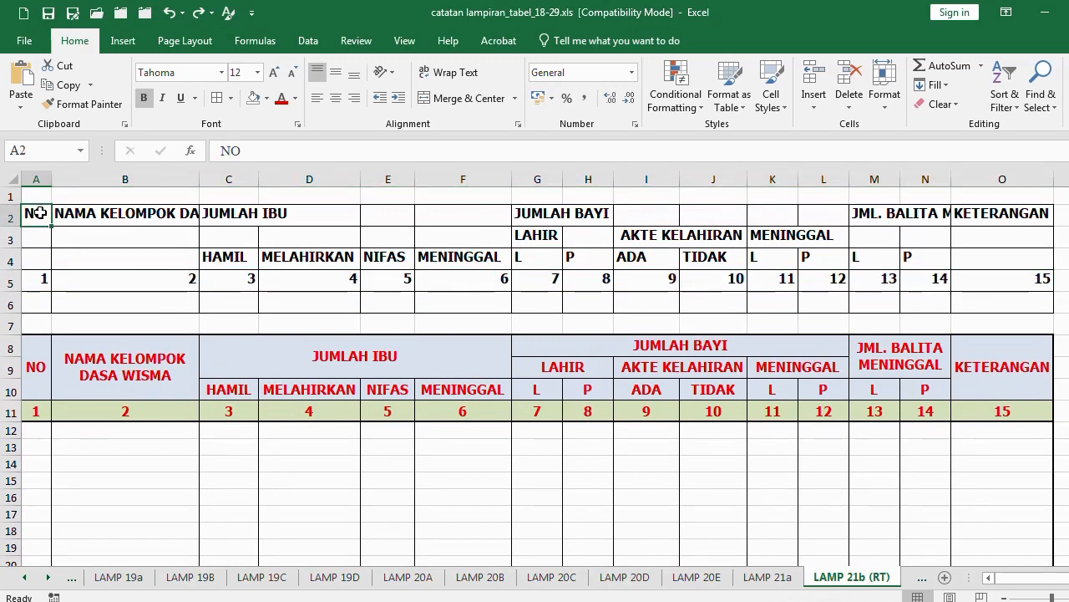
click(42, 352)
click(44, 216)
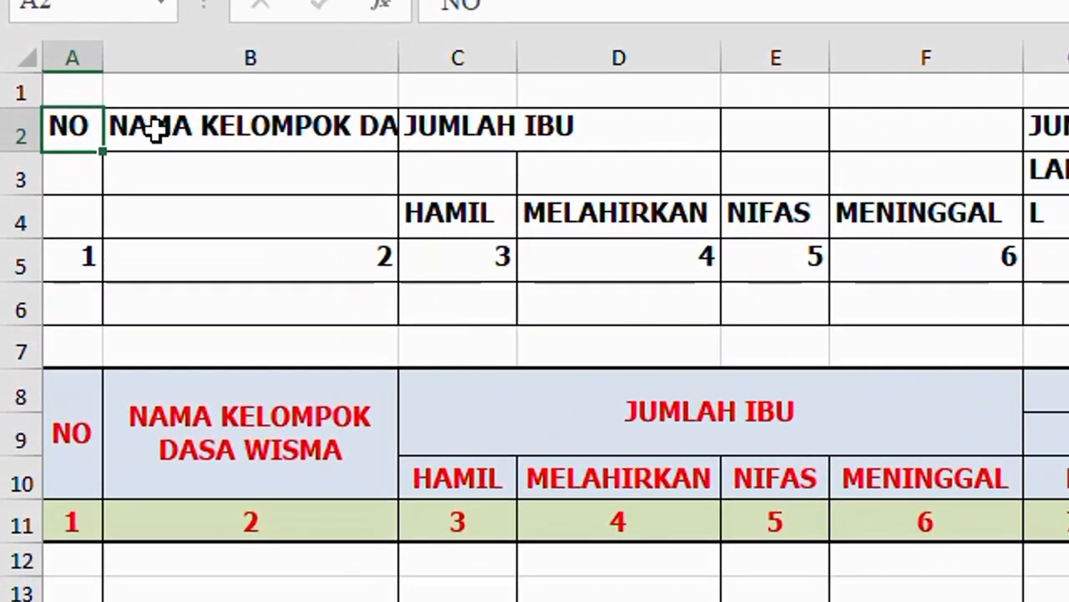
click(84, 218)
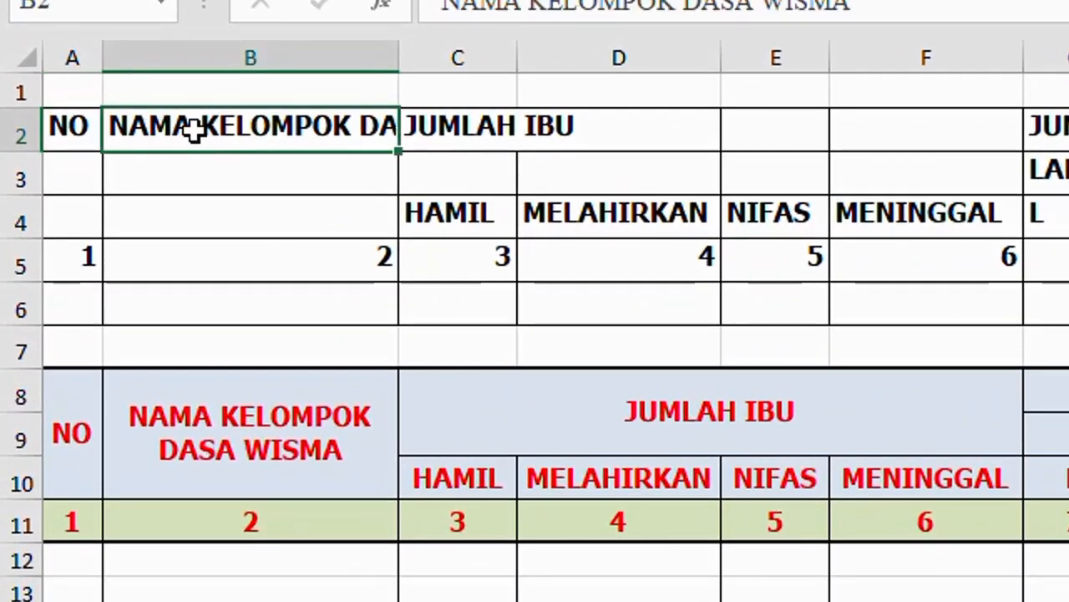
click(459, 127)
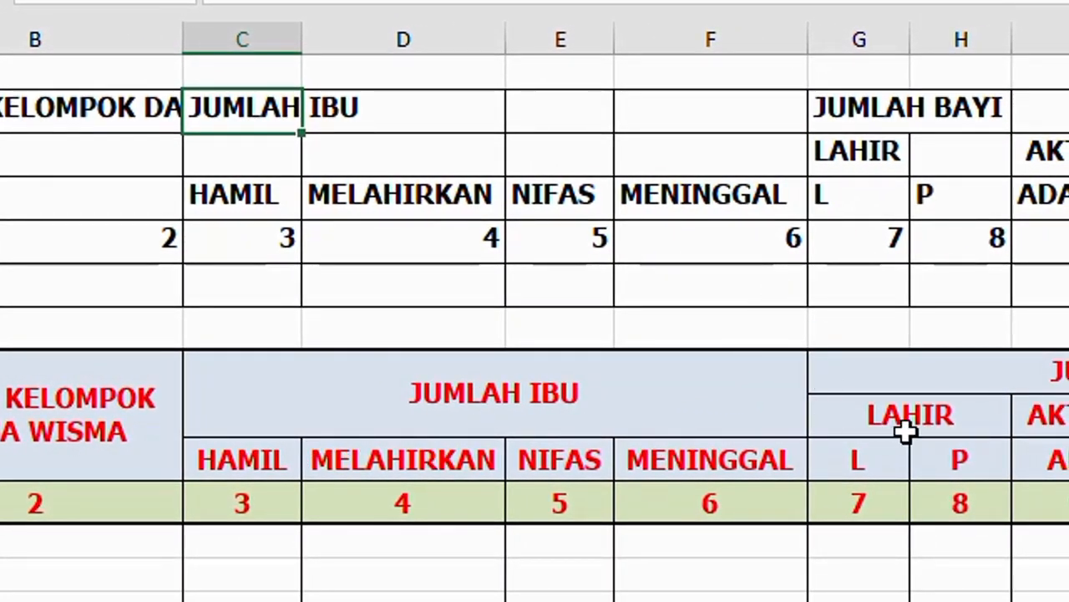
drag(888, 380, 888, 439)
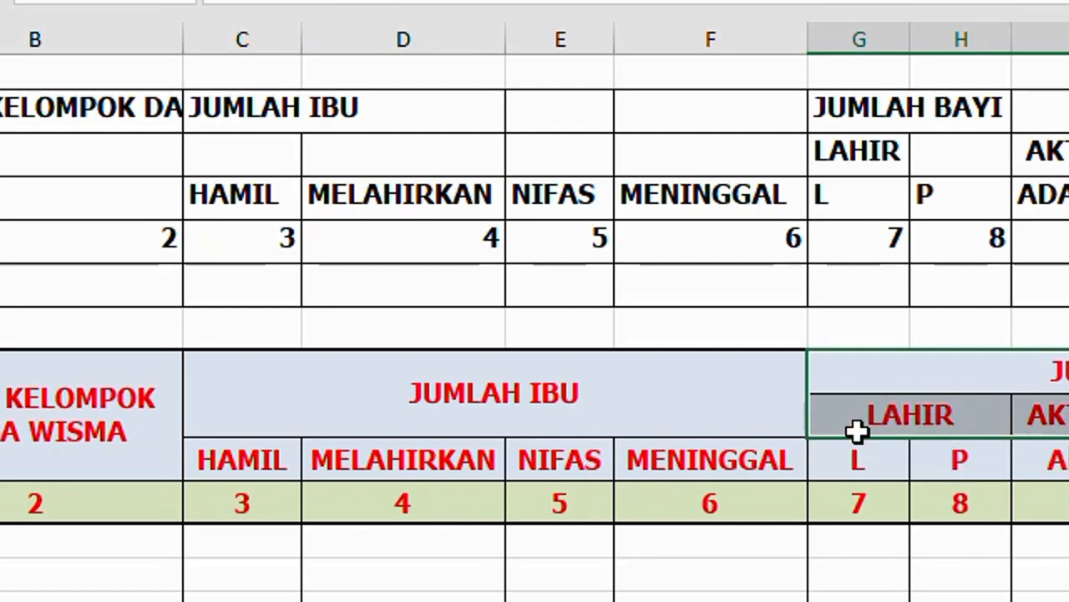
click(246, 200)
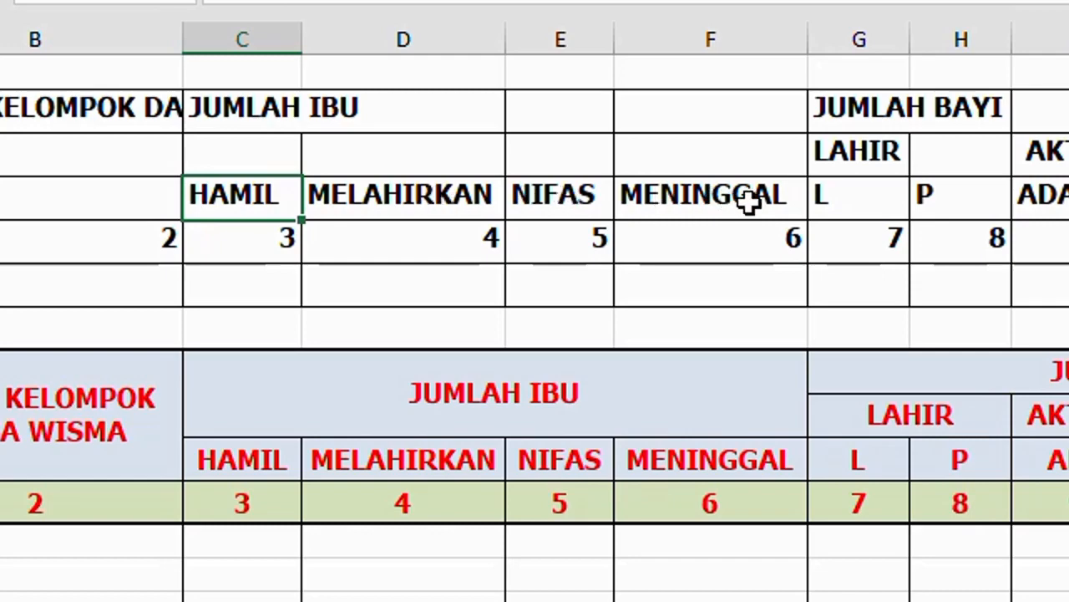
click(848, 112)
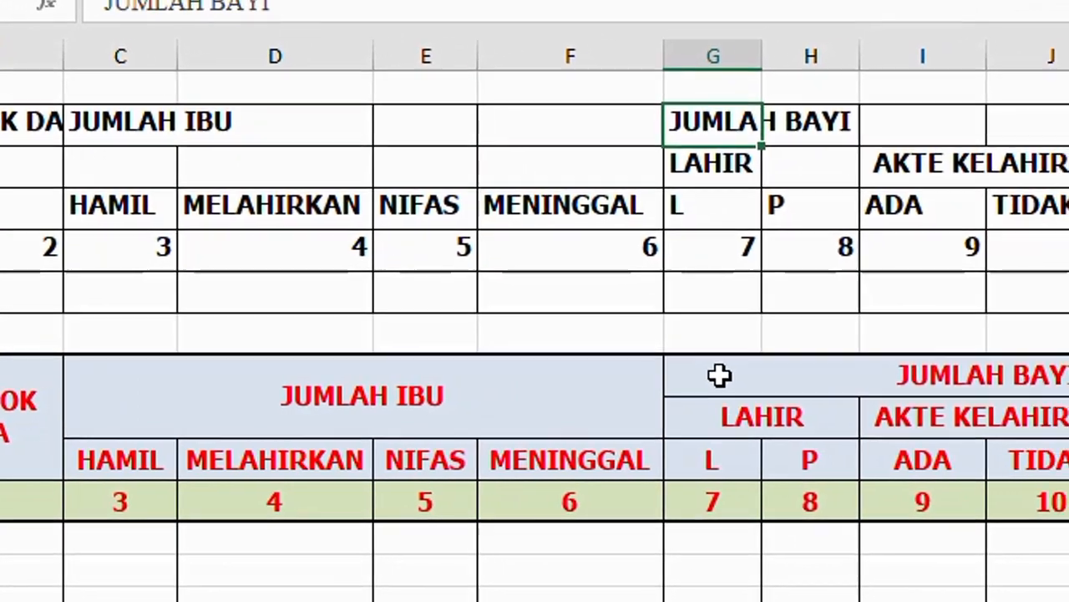
click(711, 163)
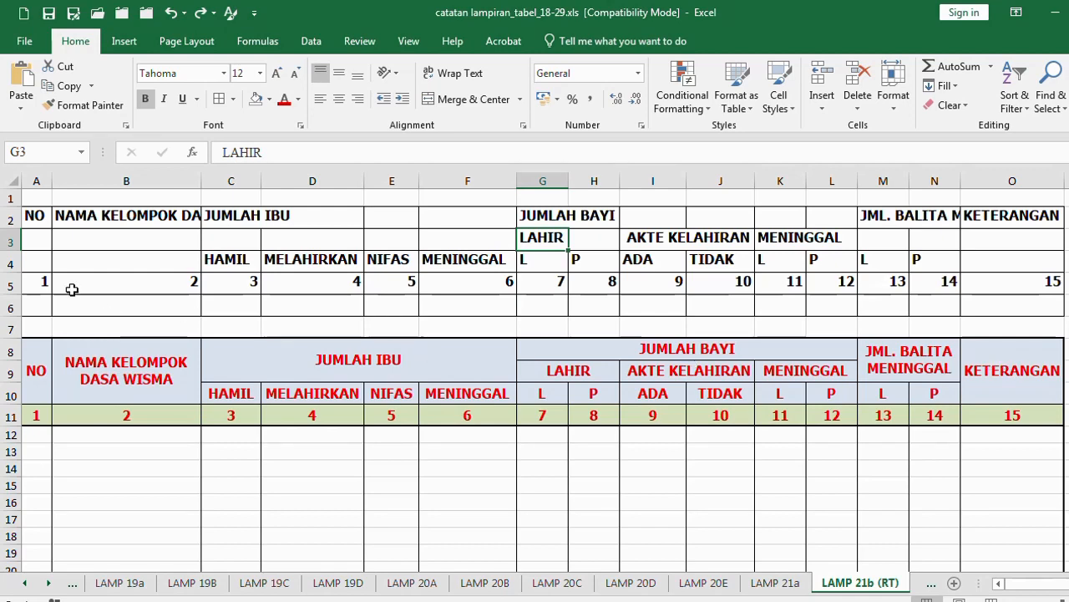
Step: Align the header range A2:O5 with Center Across Selection horizontally and Center vertically
drag(33, 216, 990, 284)
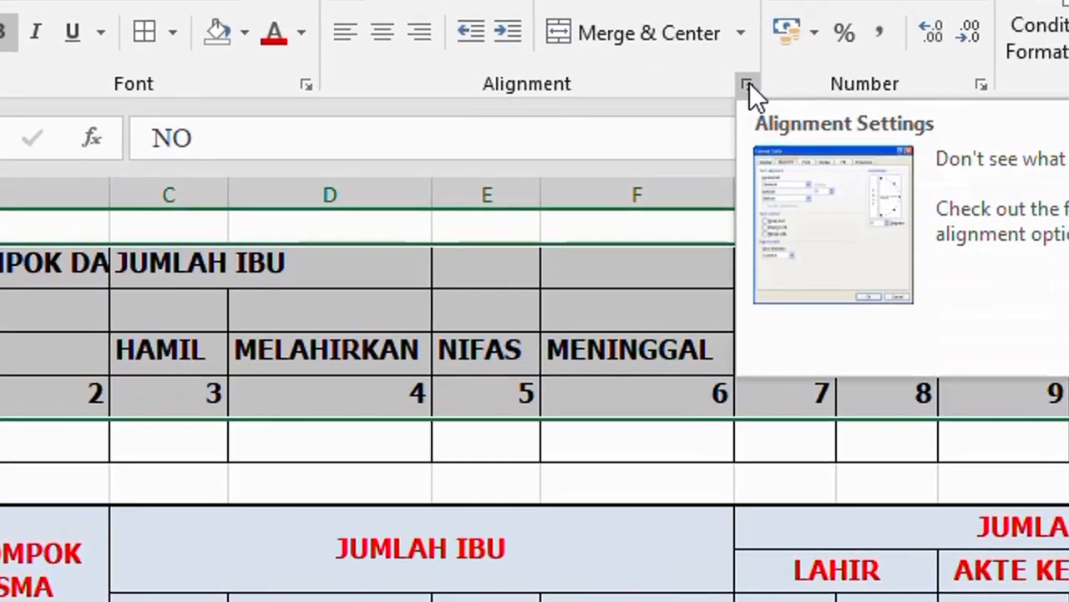
click(748, 84)
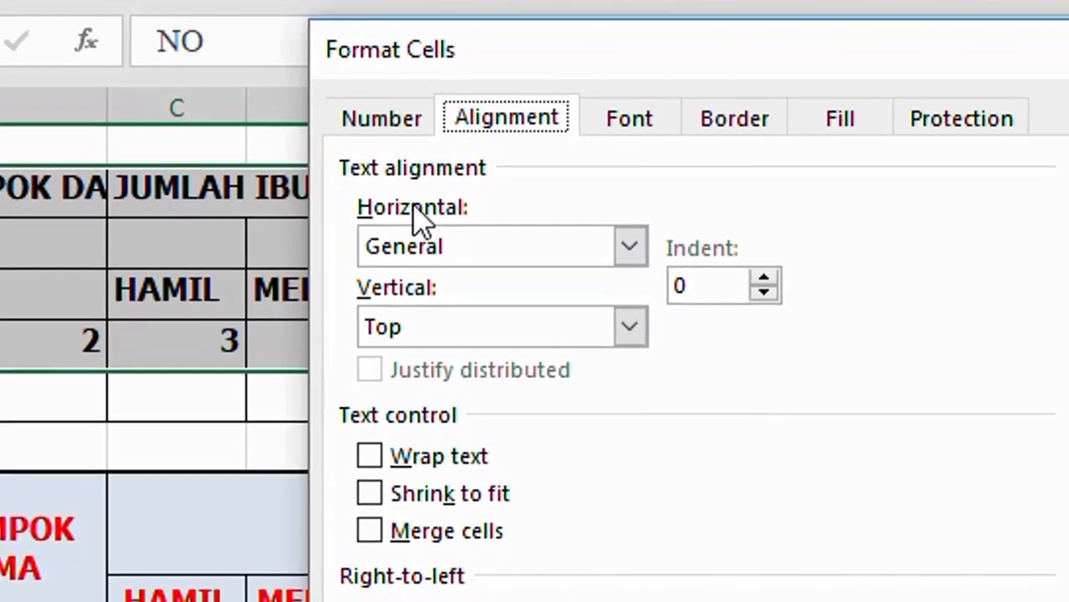
click(491, 259)
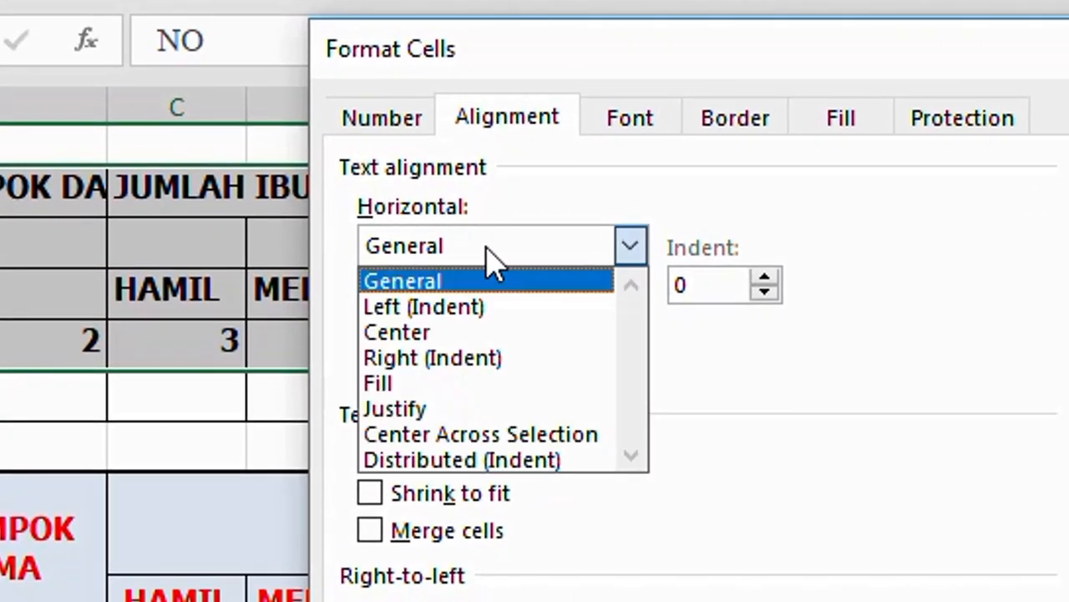
click(514, 442)
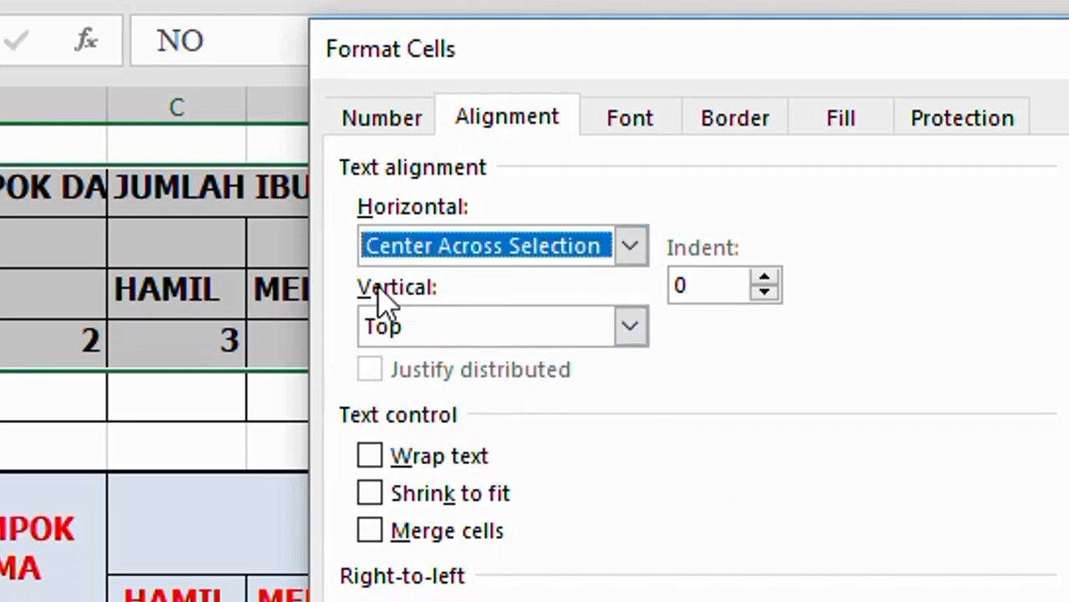
click(633, 329)
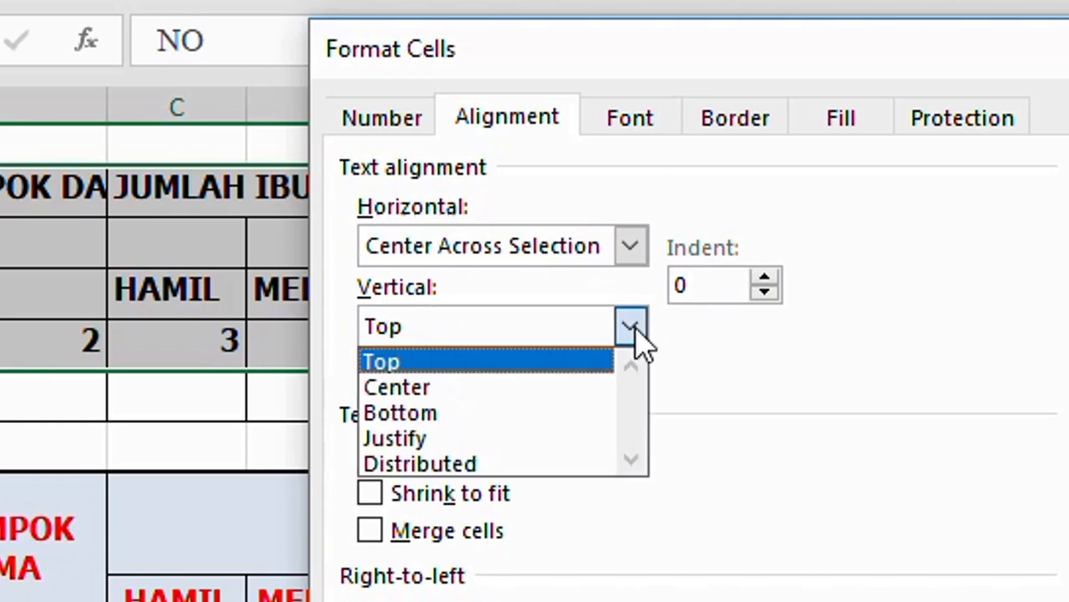
click(512, 408)
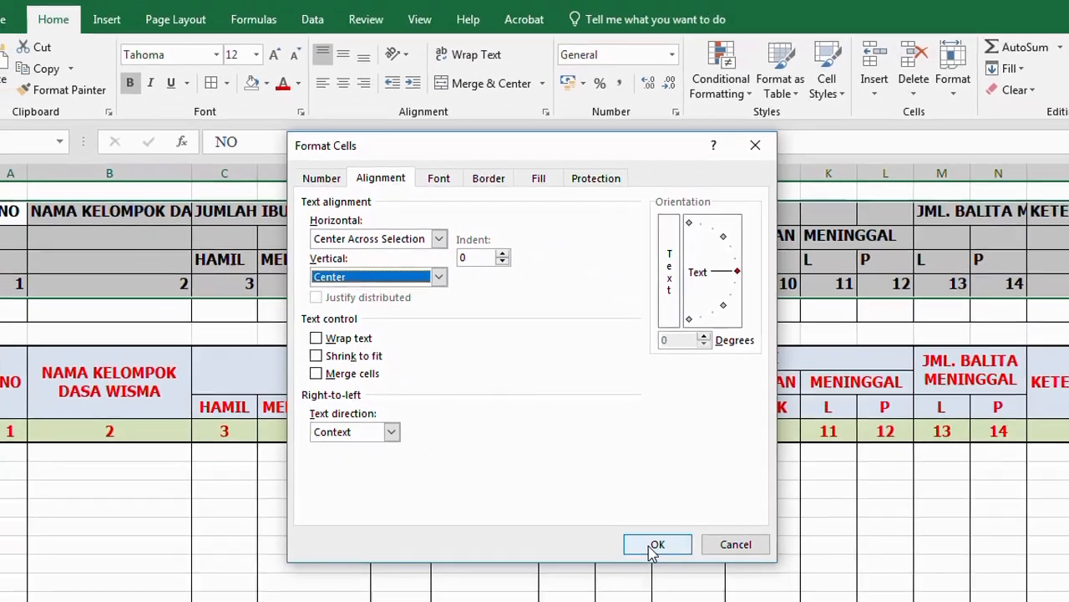
click(652, 545)
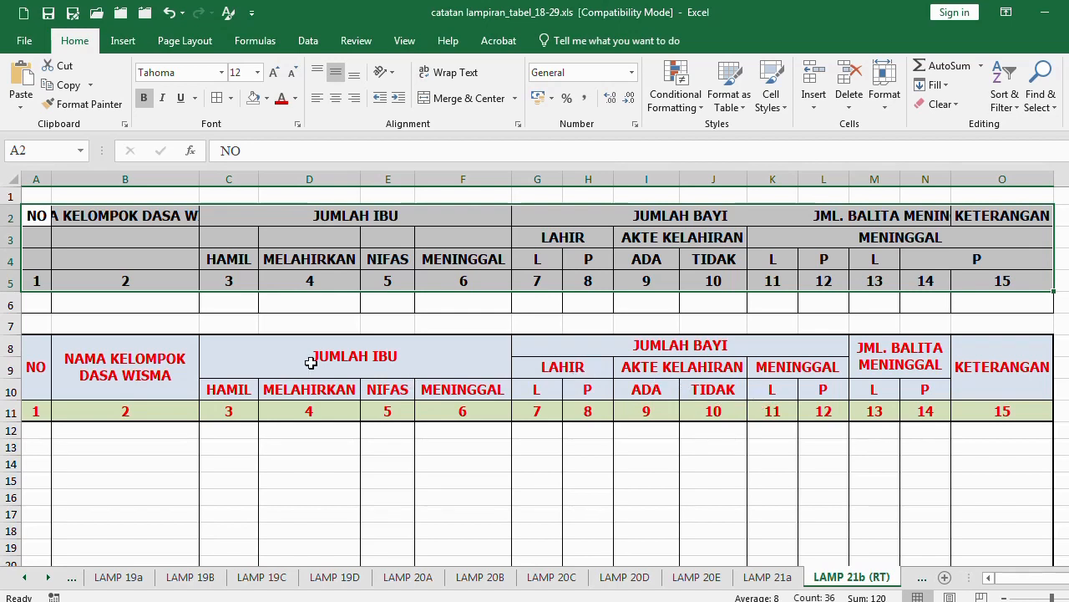
Step: Merge and center the NO heading over A2:A4 and the NAMA KELOMPOK DASA WISMA heading over B2:B4
click(143, 375)
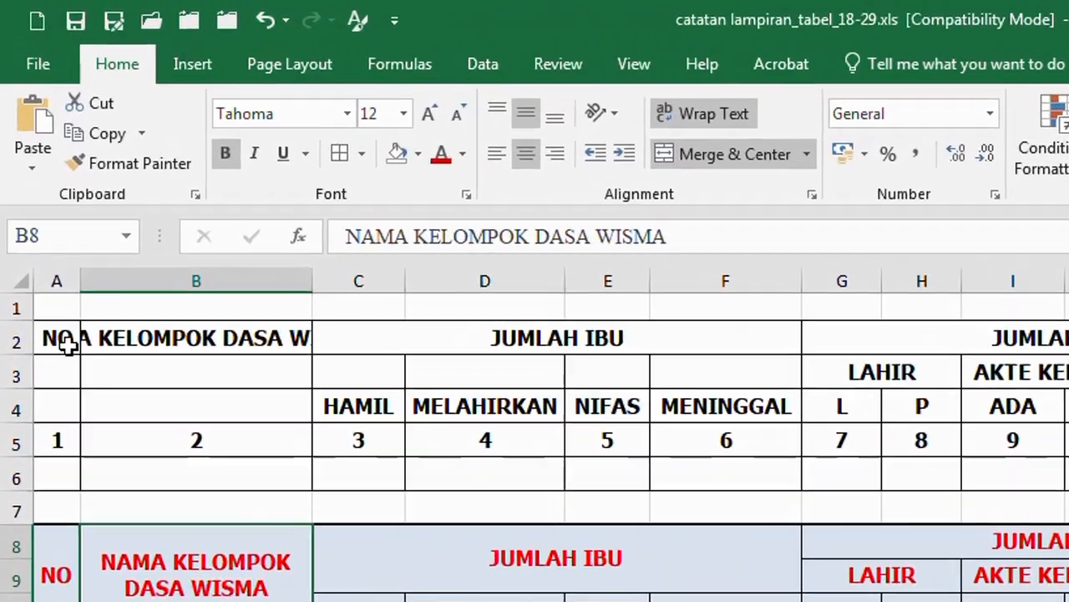
click(37, 215)
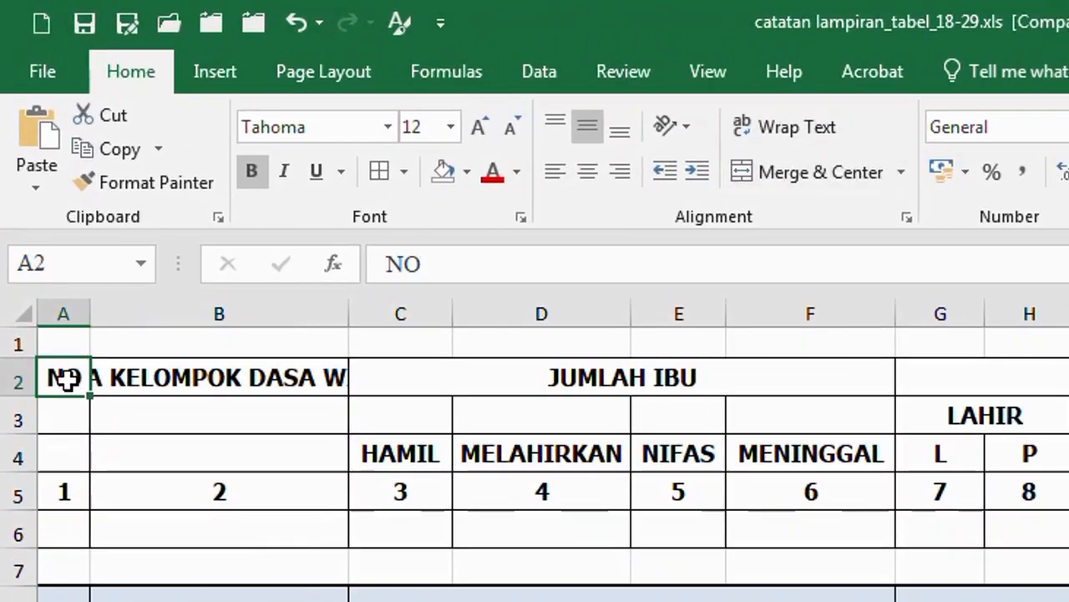
drag(65, 377, 71, 440)
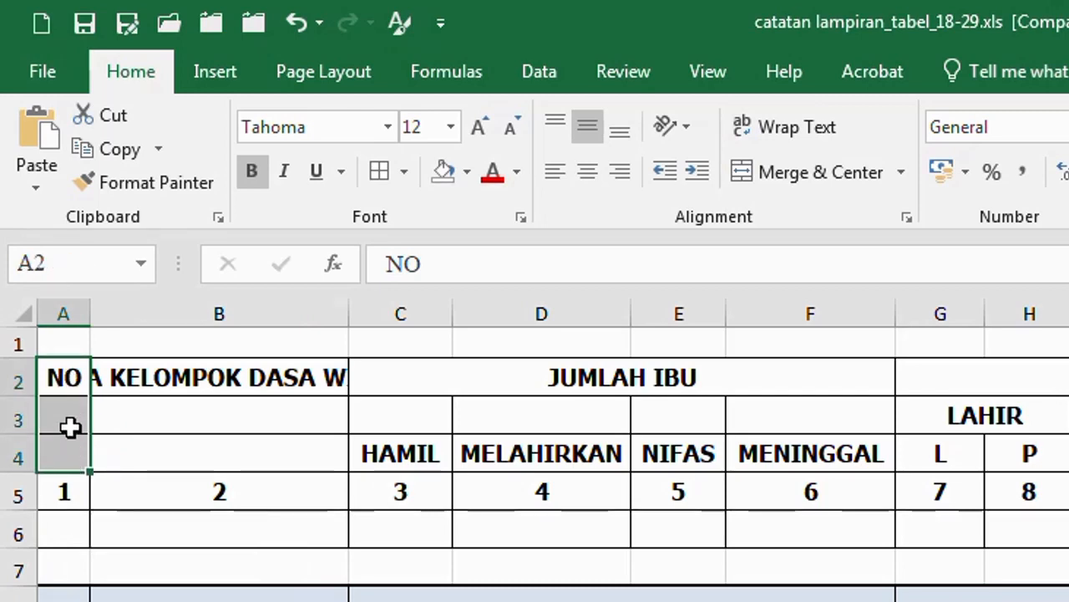
click(756, 176)
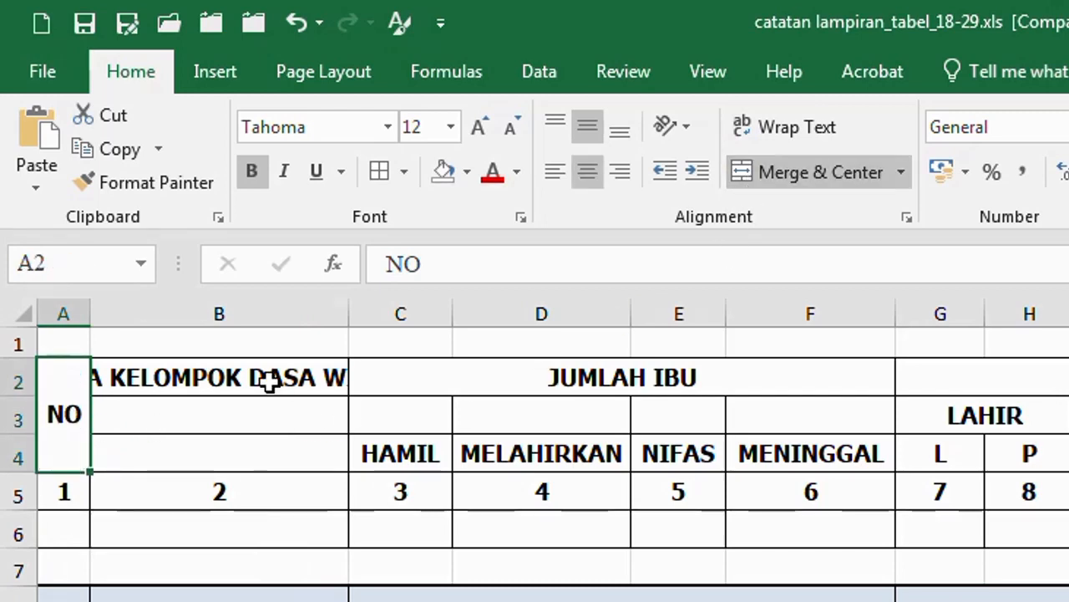
drag(270, 381, 269, 451)
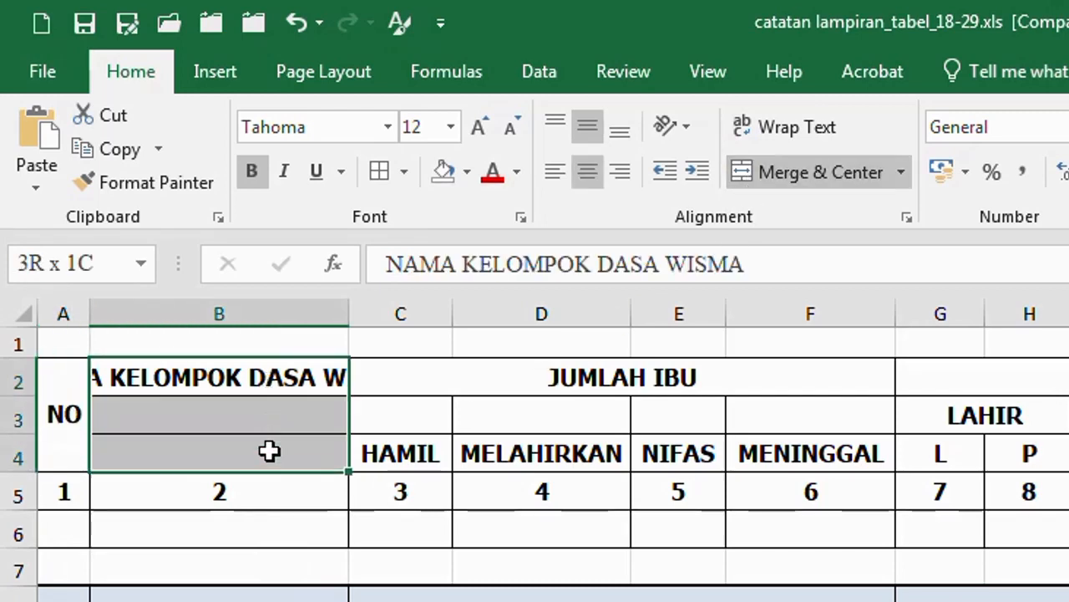
click(746, 177)
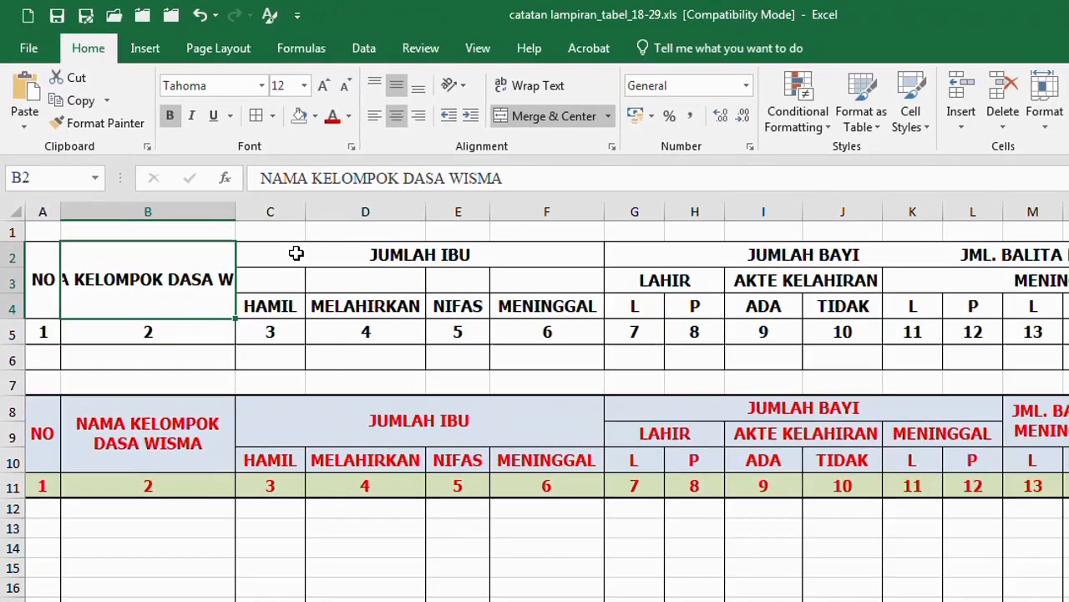
Step: Merge and center the JUMLAH IBU heading over C2:F3 and the JML. BALITA MENINGGAL heading over M2:N3
drag(403, 373, 787, 413)
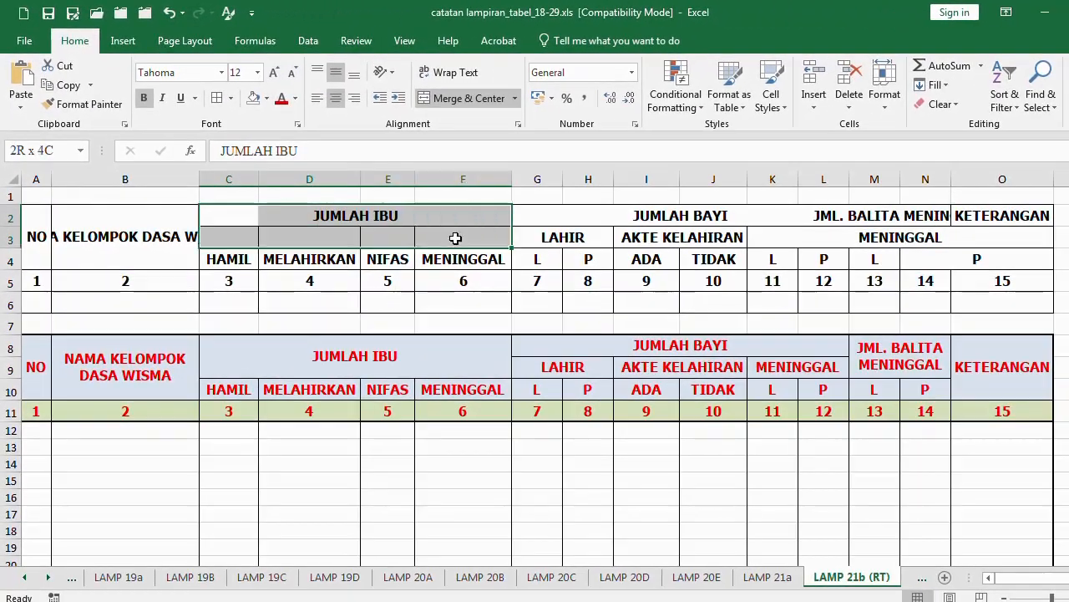
click(758, 170)
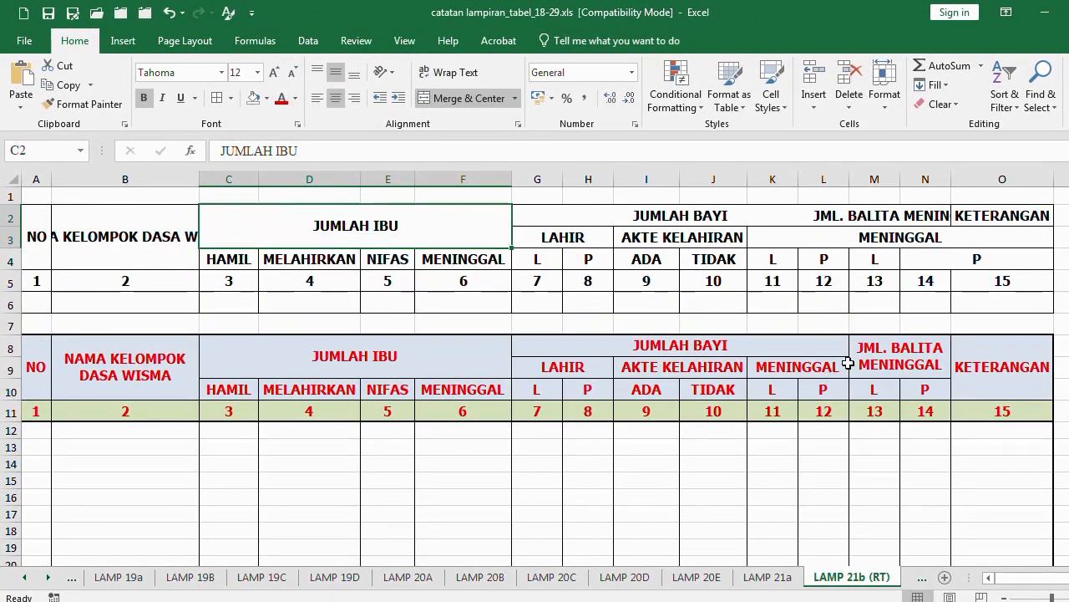
click(865, 215)
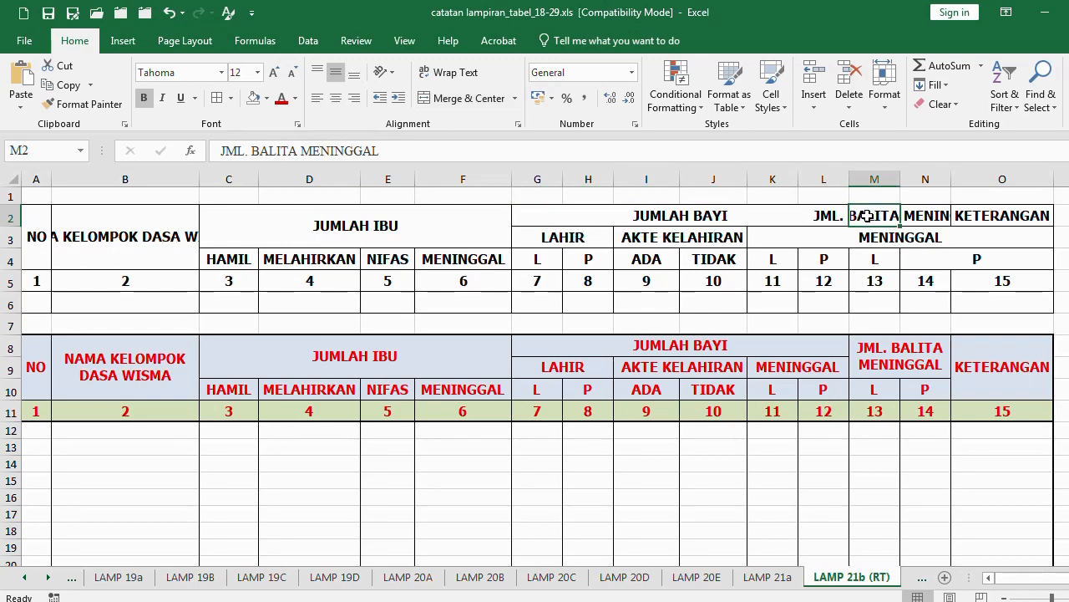
drag(867, 216, 905, 235)
click(879, 217)
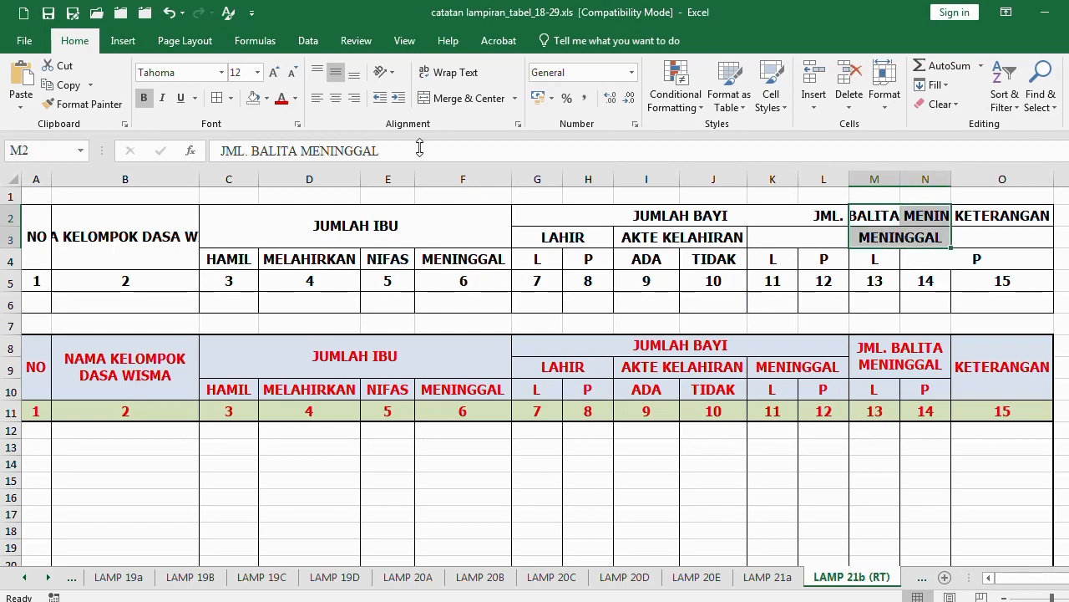
click(468, 98)
Step: Merge and center the KETERANGAN heading over O2:O4
drag(1011, 217, 1002, 262)
click(438, 100)
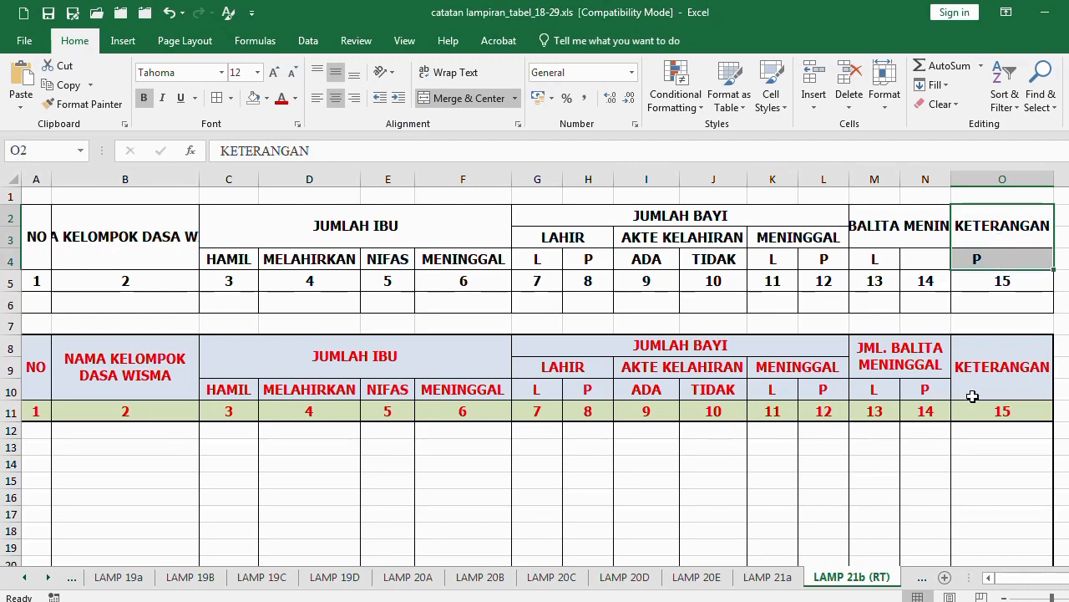
click(465, 100)
click(795, 485)
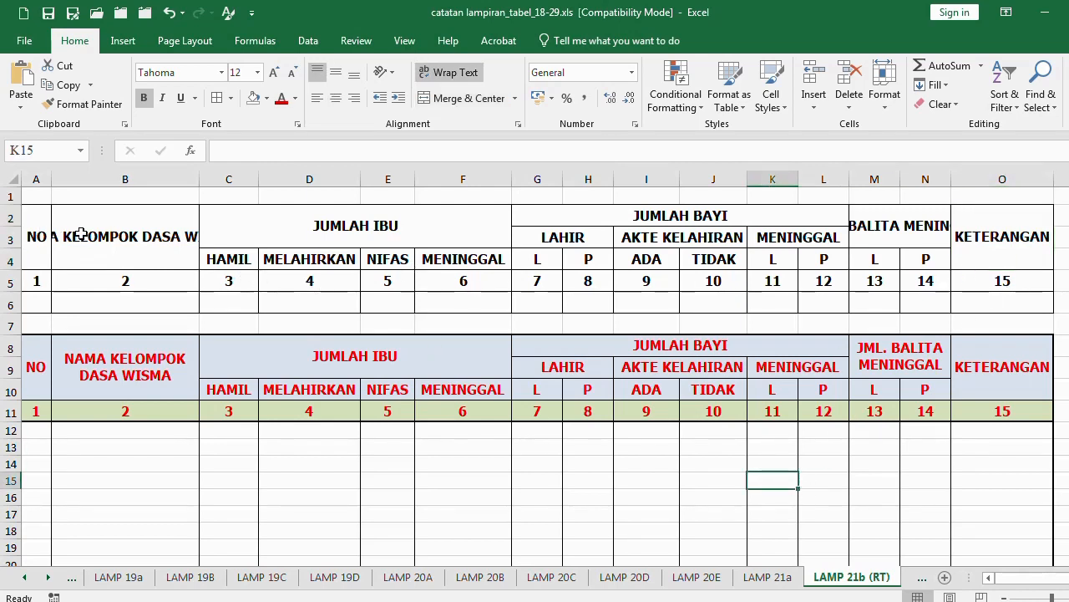
Step: Wrap the text of all headings in the upper table's header rows A2:O4
click(106, 239)
drag(37, 241, 451, 255)
click(94, 246)
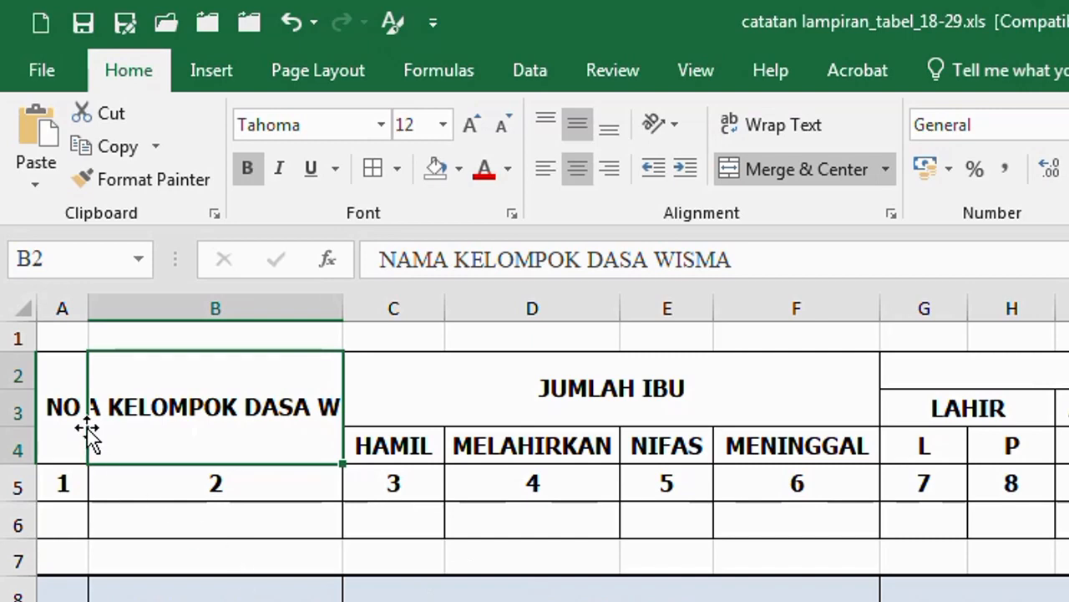
drag(64, 410, 1066, 455)
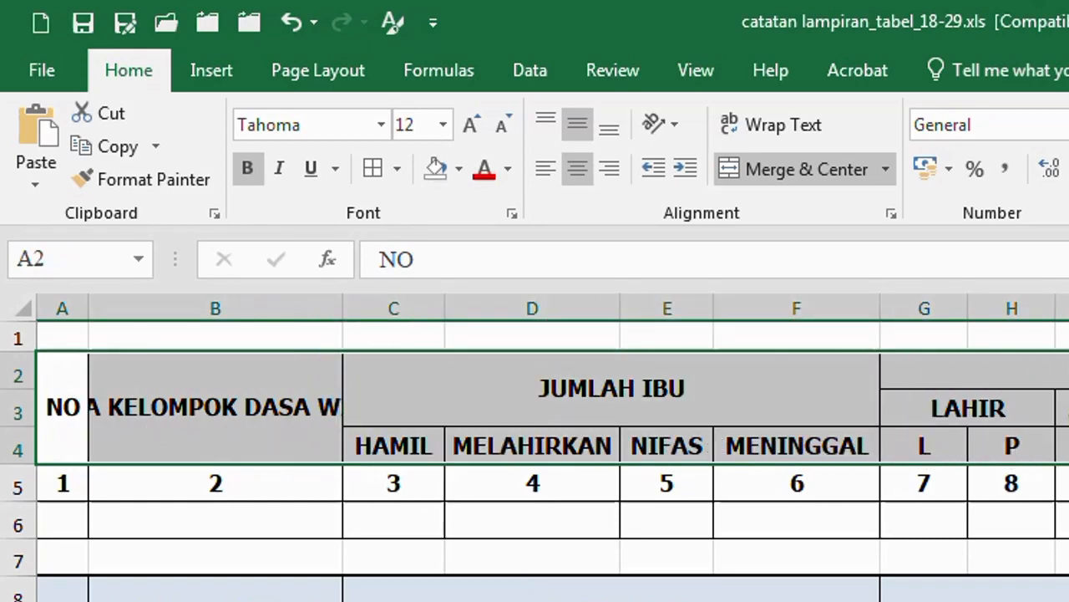
click(785, 122)
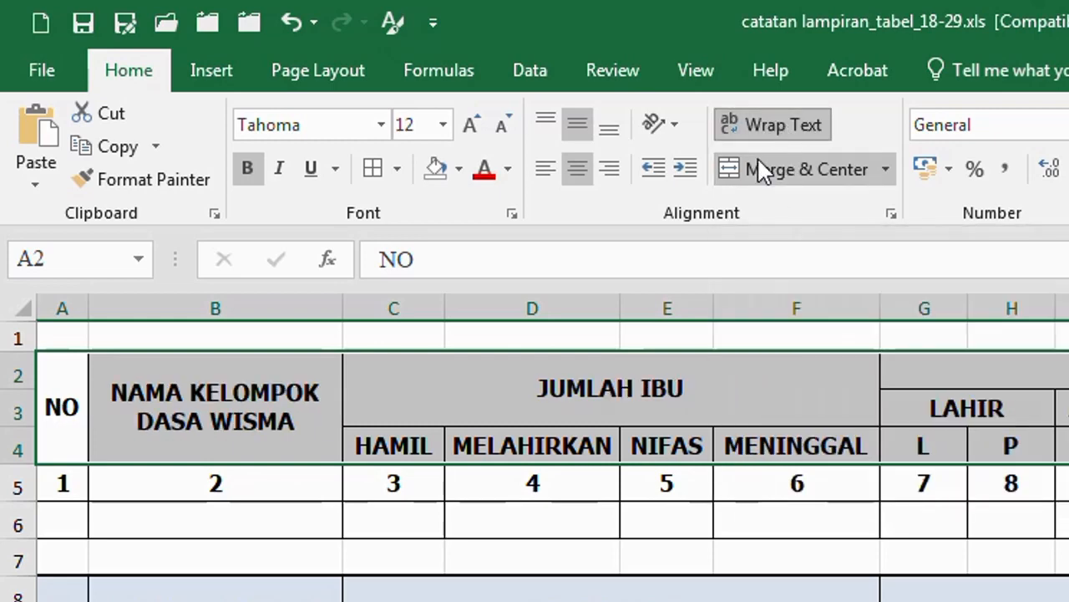
click(140, 400)
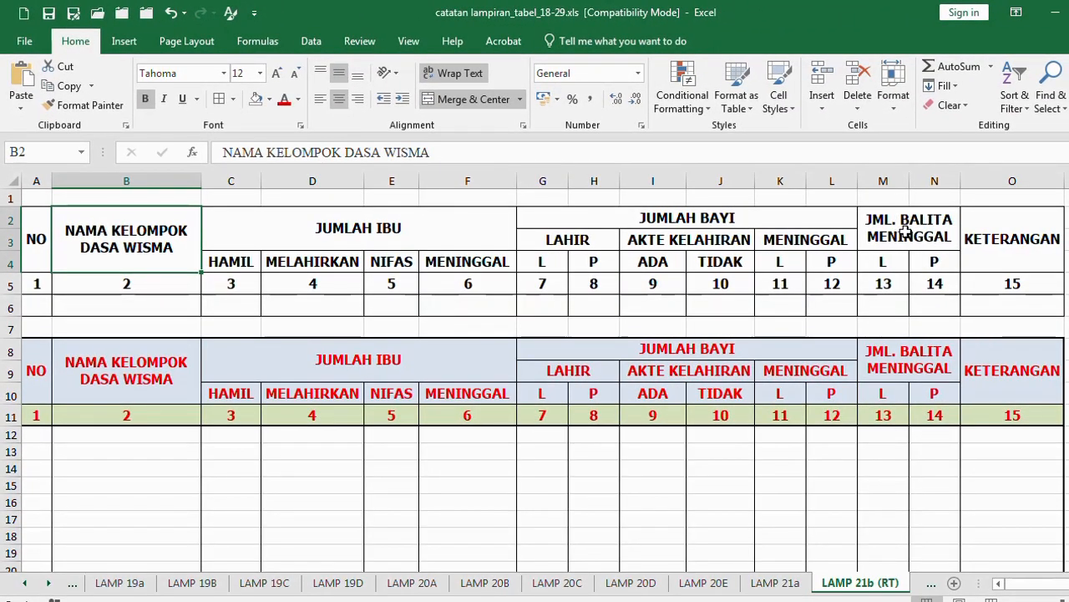
click(459, 455)
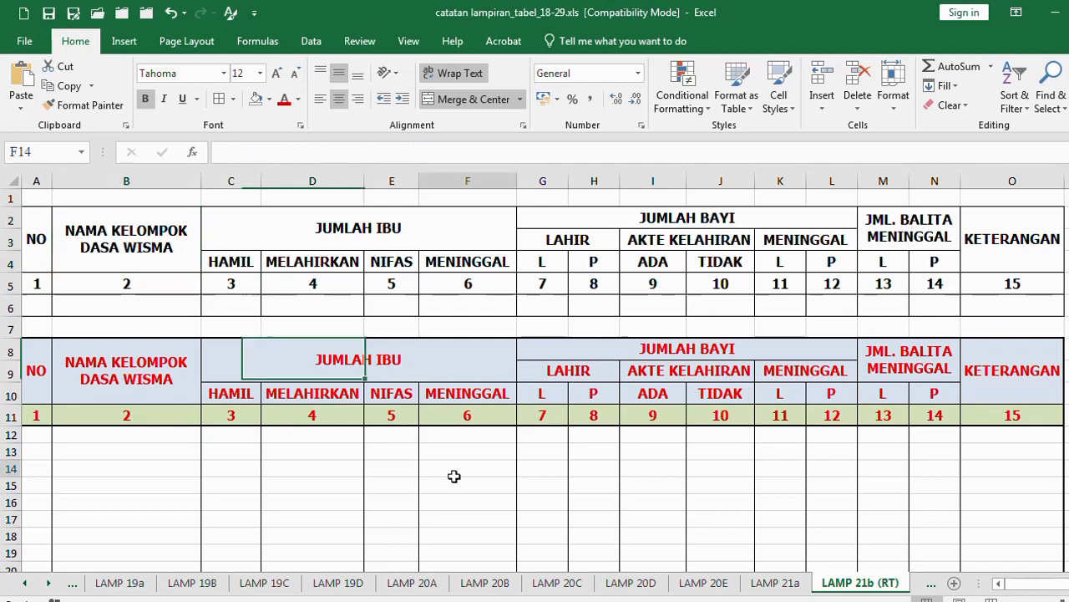
Step: Fill the upper table's header cells A2:O4 with light blue to match the sample table's header
click(39, 370)
drag(39, 370, 995, 370)
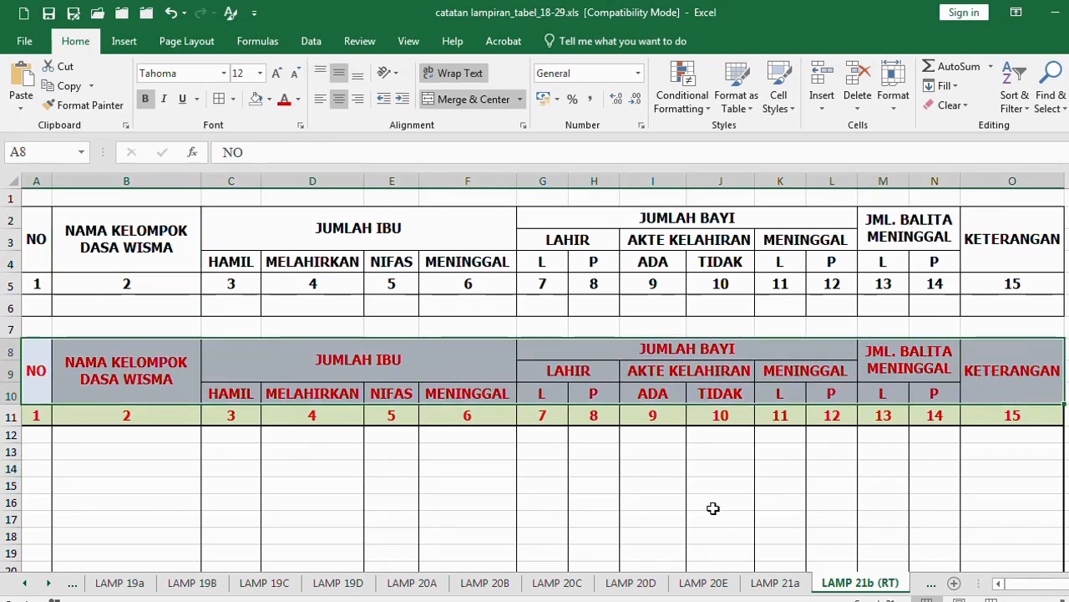
drag(39, 248, 1011, 242)
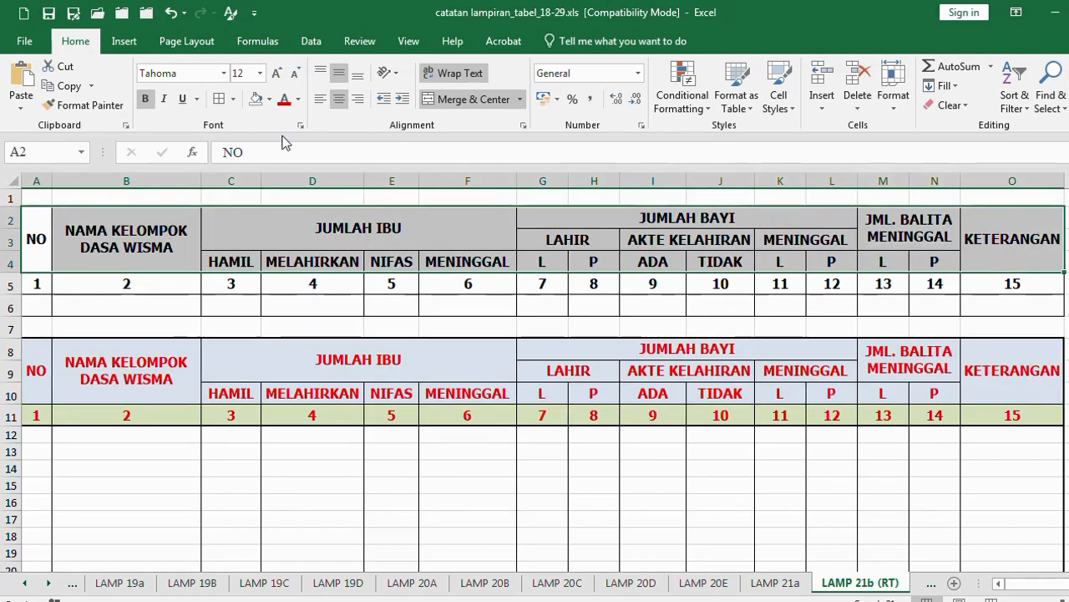
click(269, 98)
click(312, 152)
Step: Fill the upper table's column-number row A5:O5 with yellow
drag(36, 284, 1011, 284)
click(269, 99)
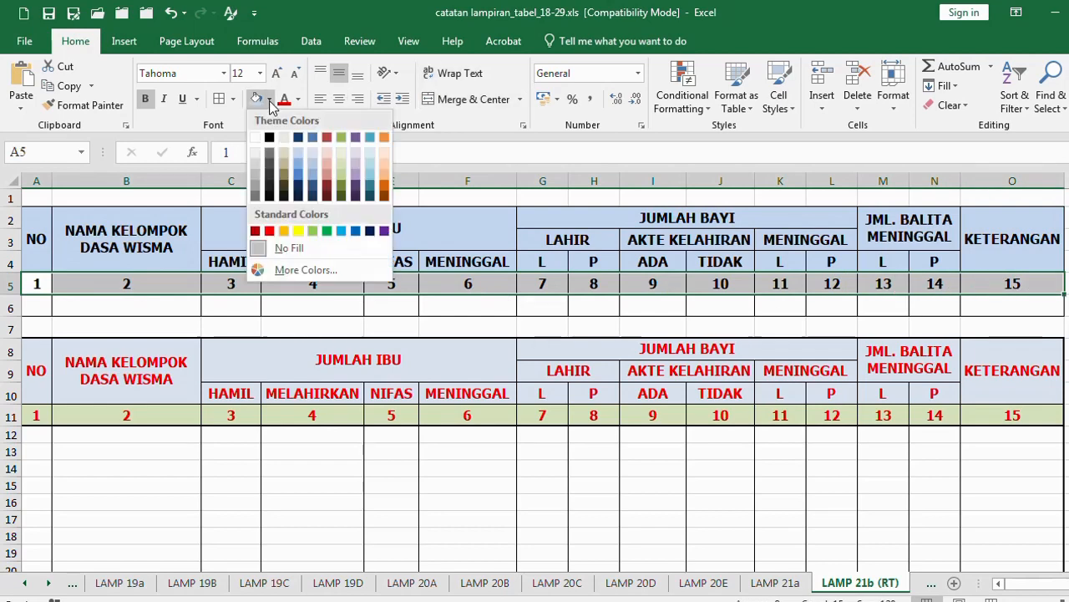
click(298, 231)
click(344, 475)
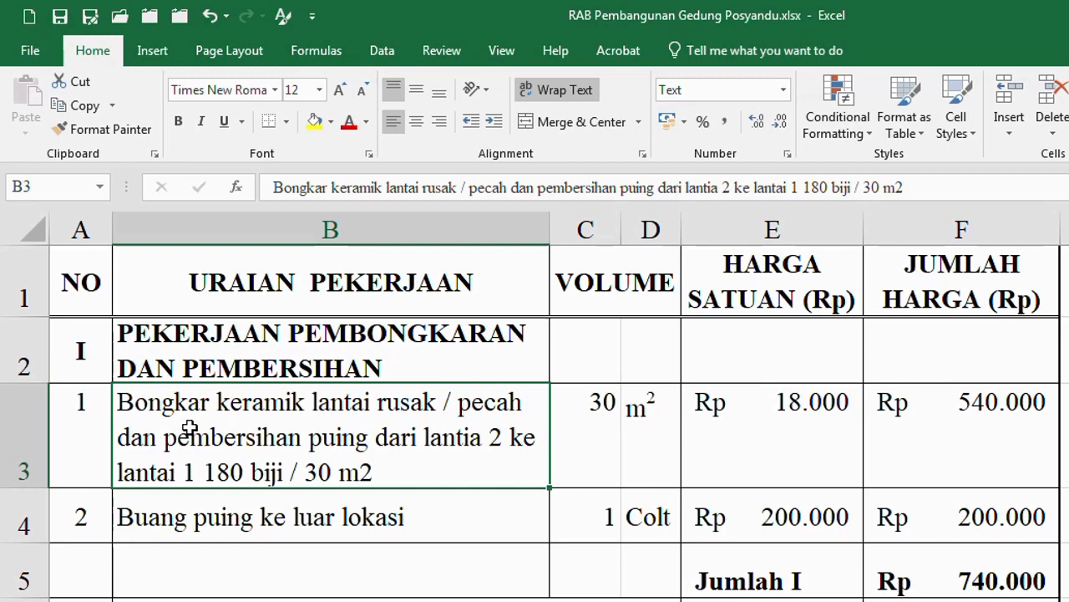
Step: In the RAB Pembangunan Gedung Posyandu workbook, insert a row above item 1 and place an unwrapped copy of its description in B3
key(Down)
key(Up)
key(alt+i)
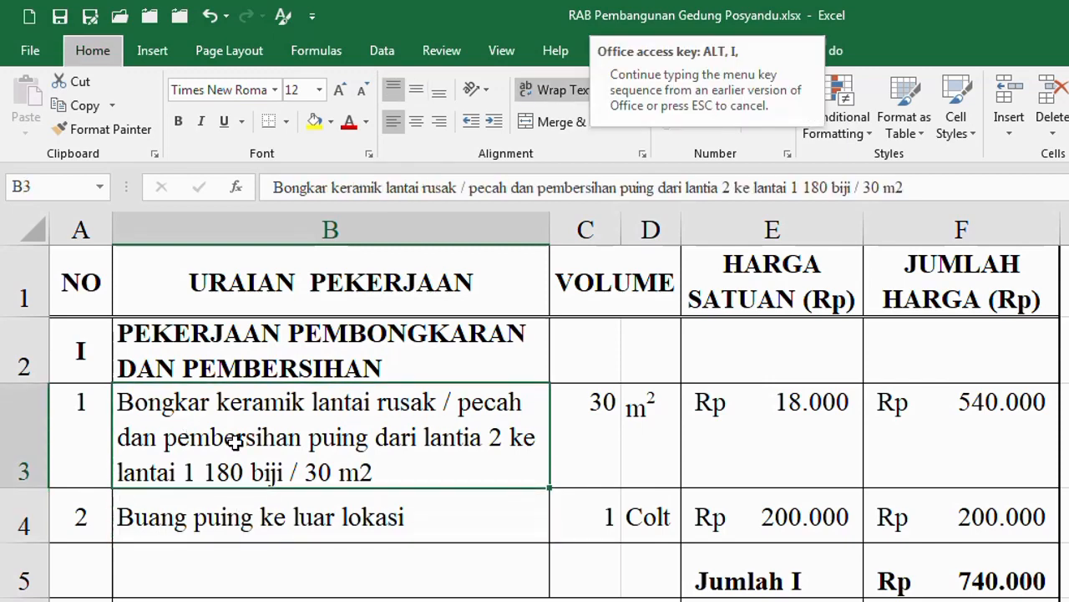
key(r)
click(192, 500)
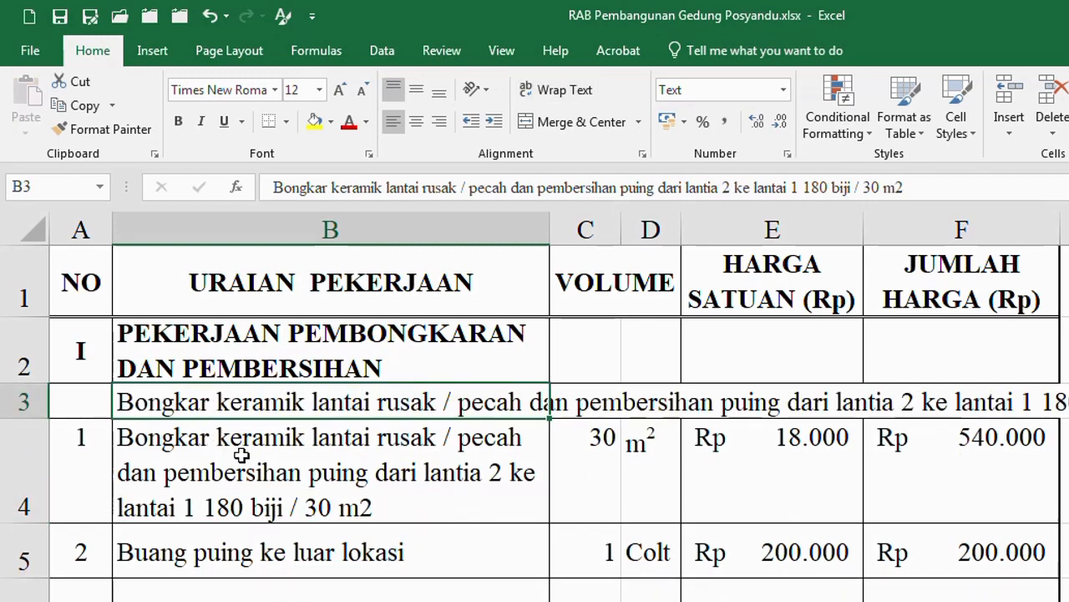
Step: Highlight the wrapped item 1 description in B4 with a yellow fill
click(138, 458)
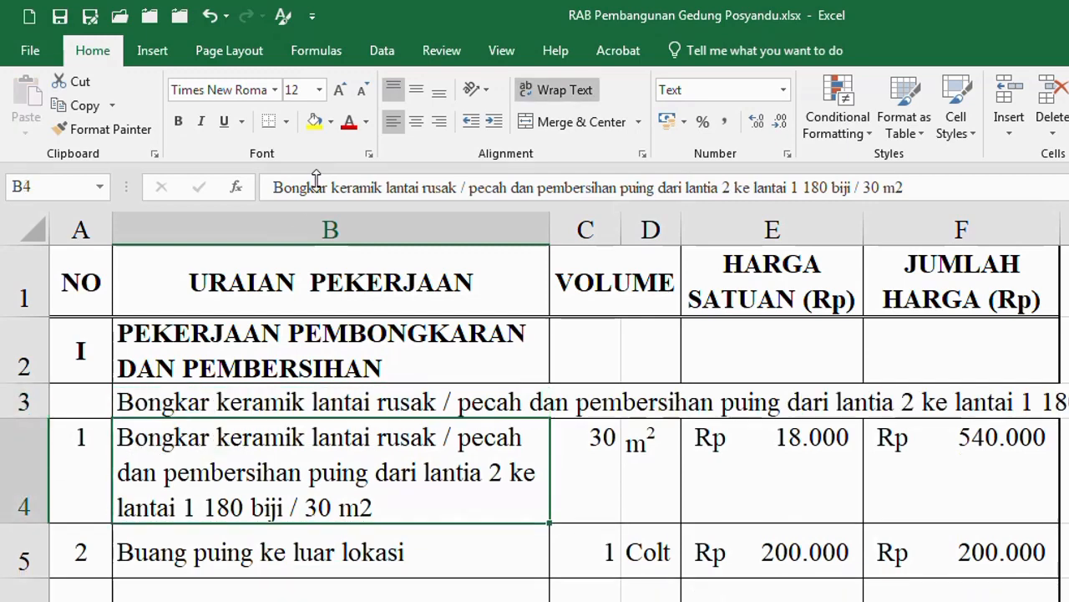
click(314, 123)
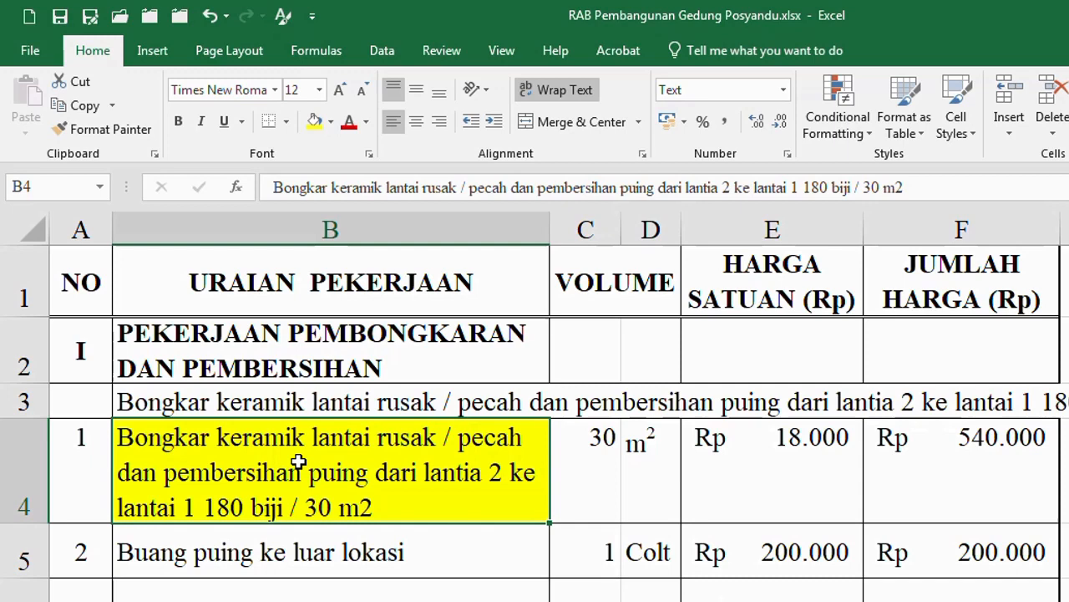
click(267, 401)
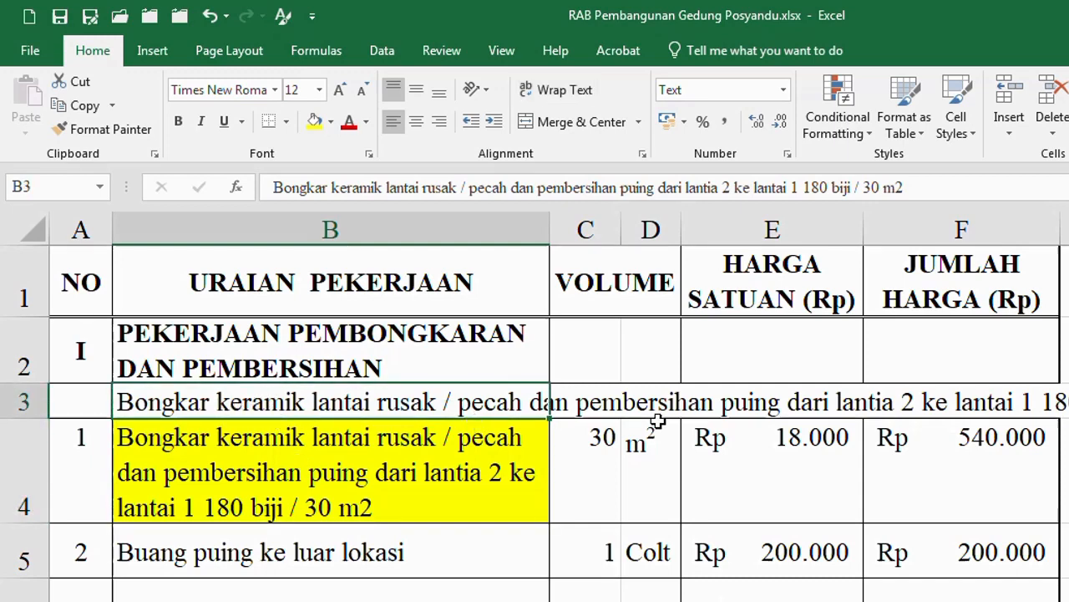
Step: Wrap the text of the copied description in B3 to match the highlighted cell below it
click(294, 465)
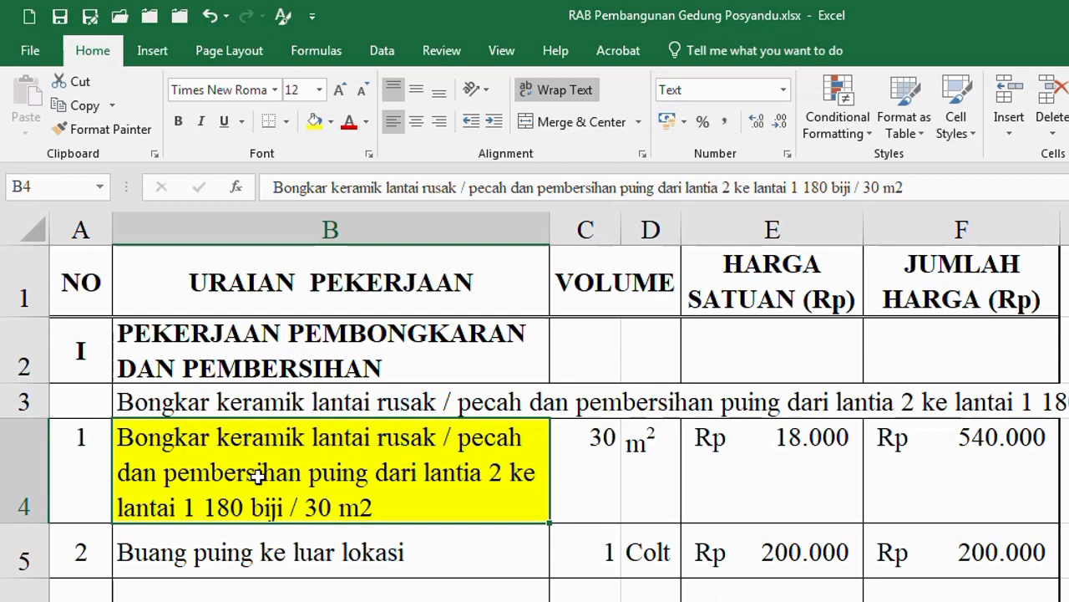
click(268, 404)
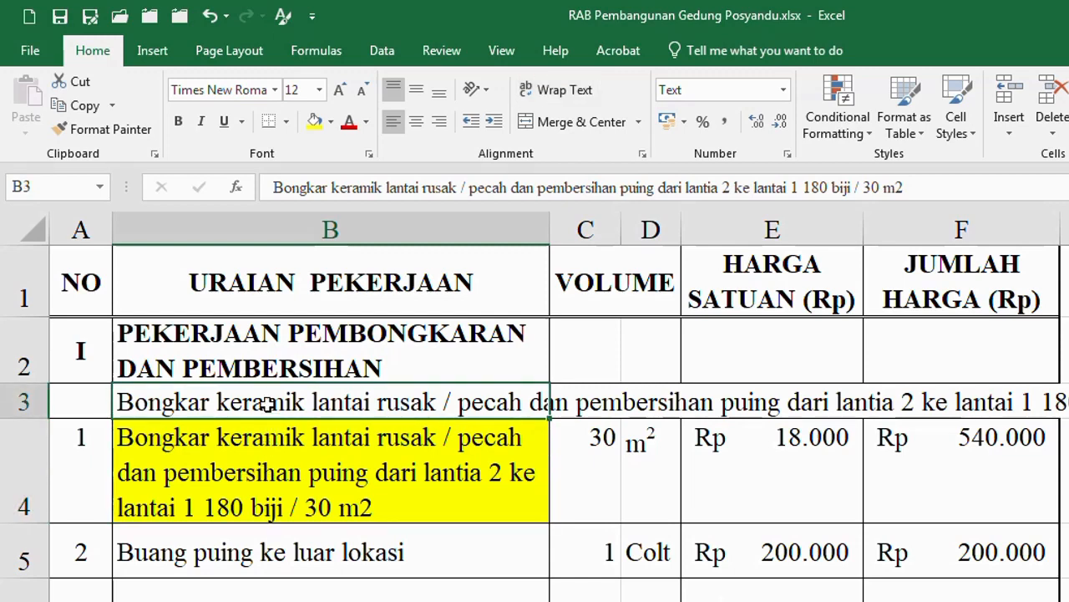
click(561, 92)
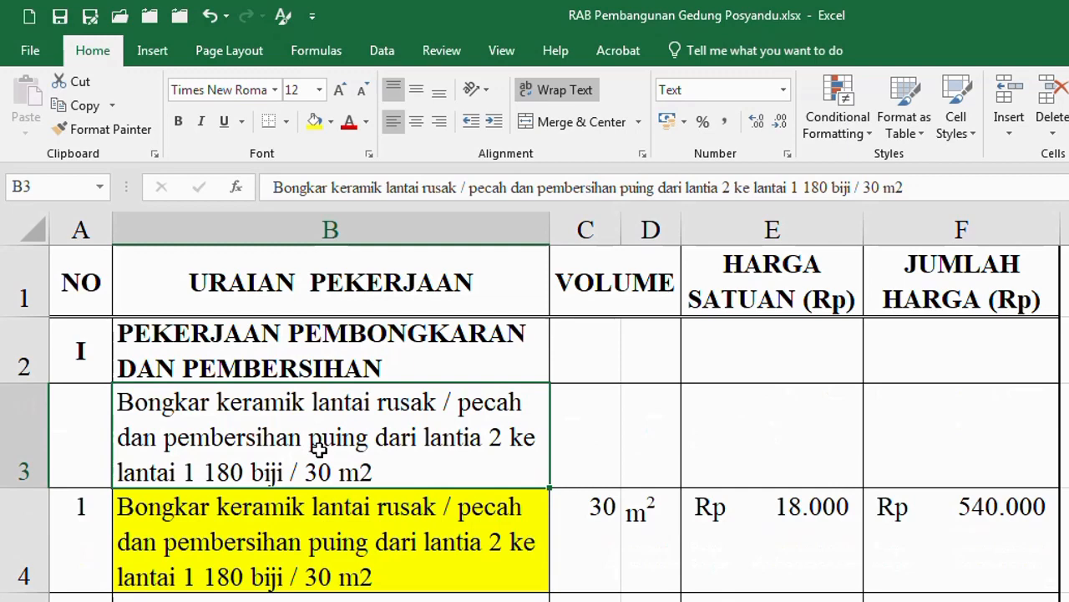
Step: Turn text wrapping off and back on for the PEKERJAAN PEMBONGKARAN DAN PEMBERSIHAN heading in B2
click(26, 432)
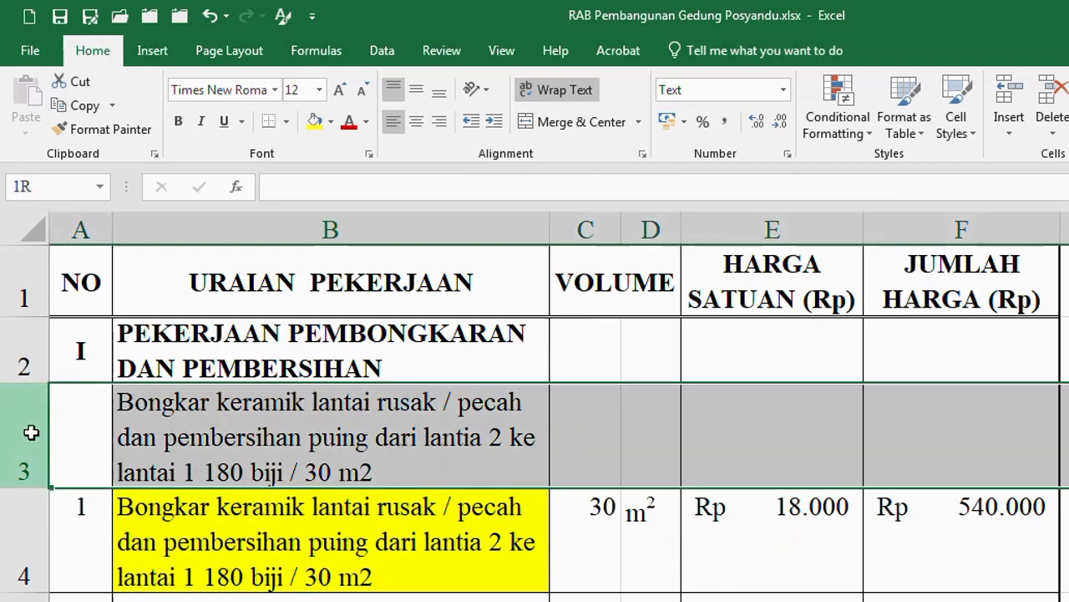
click(220, 437)
click(220, 346)
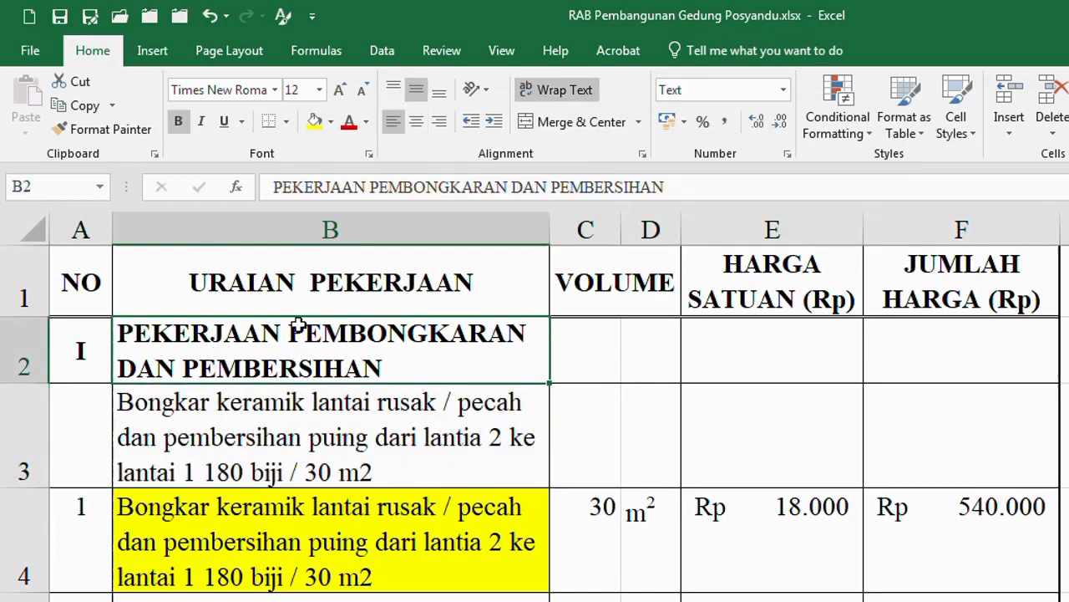
click(556, 89)
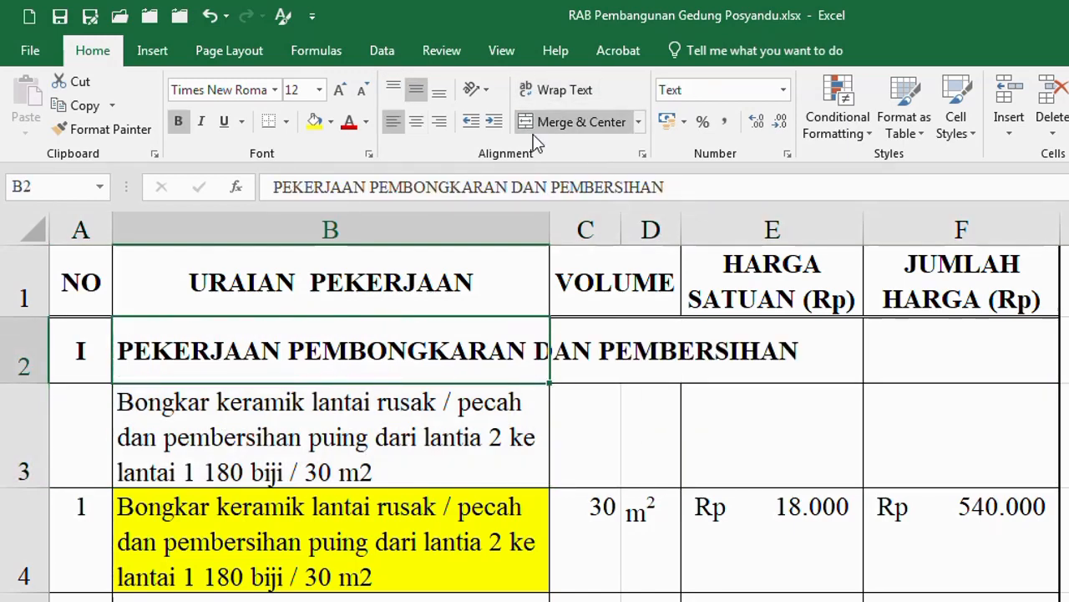
click(564, 90)
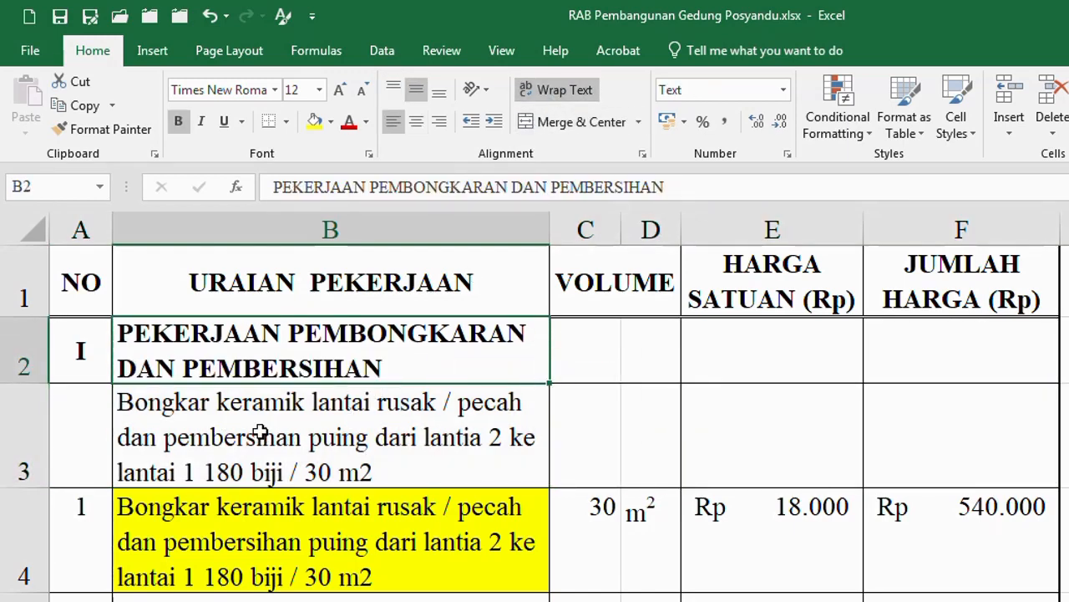
Step: Remove the inserted row 3 that holds the duplicate description
scroll(306, 449, down, 1)
scroll(315, 435, up, 1)
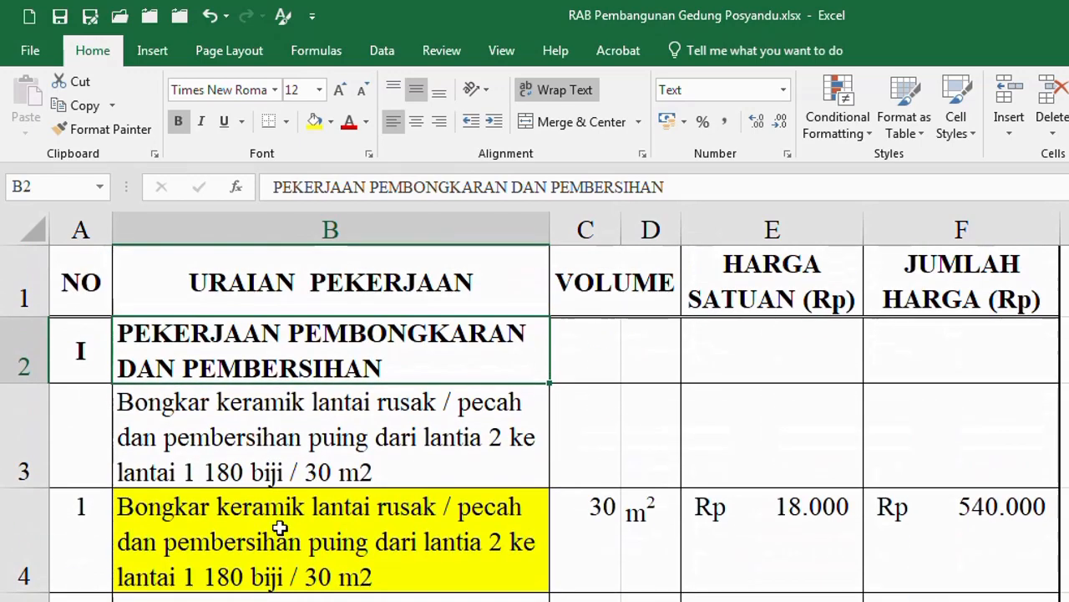
click(289, 462)
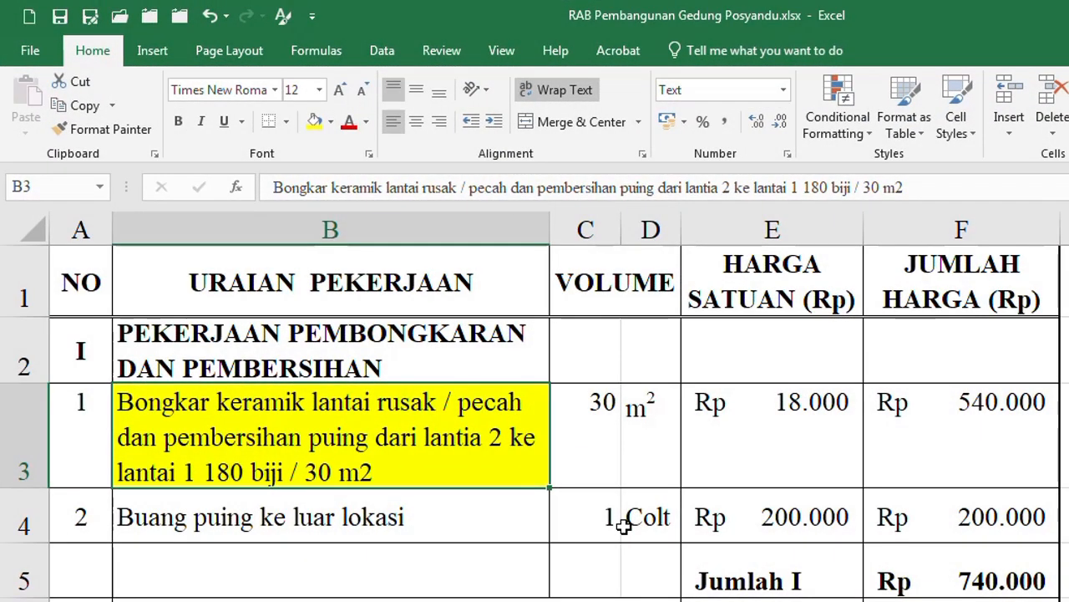
Step: Set the number format of the prices and totals in E3:F11, down to the Jumlah Total row, to General
click(607, 440)
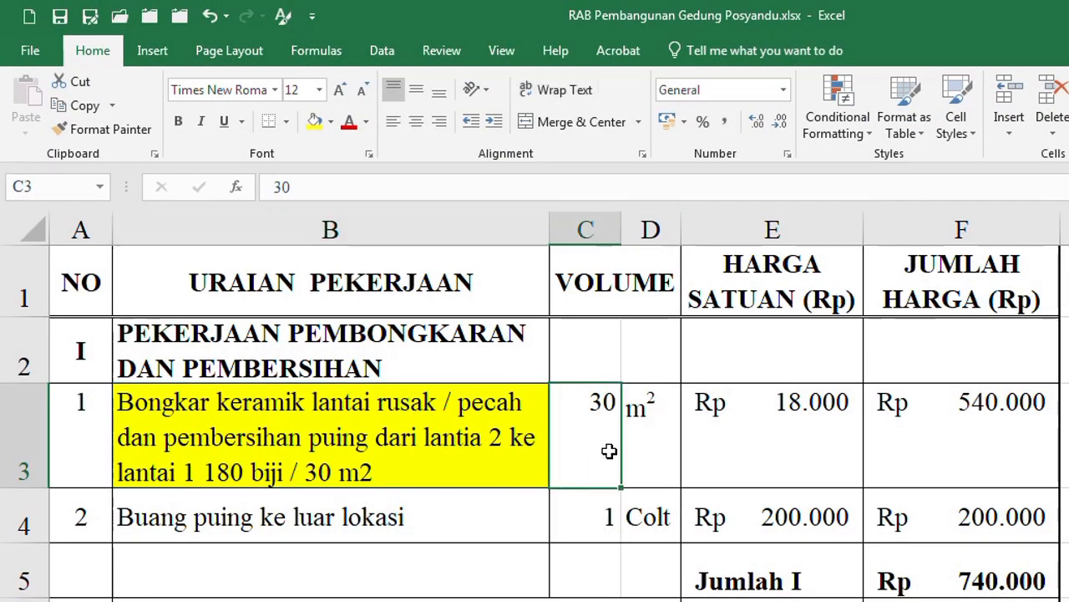
click(768, 430)
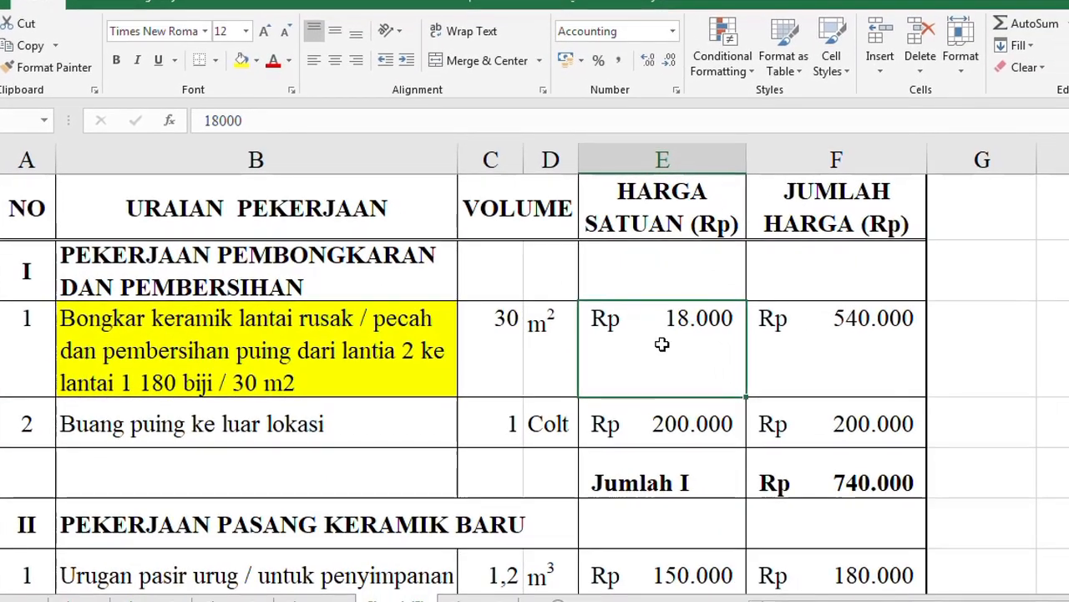
drag(763, 427, 863, 494)
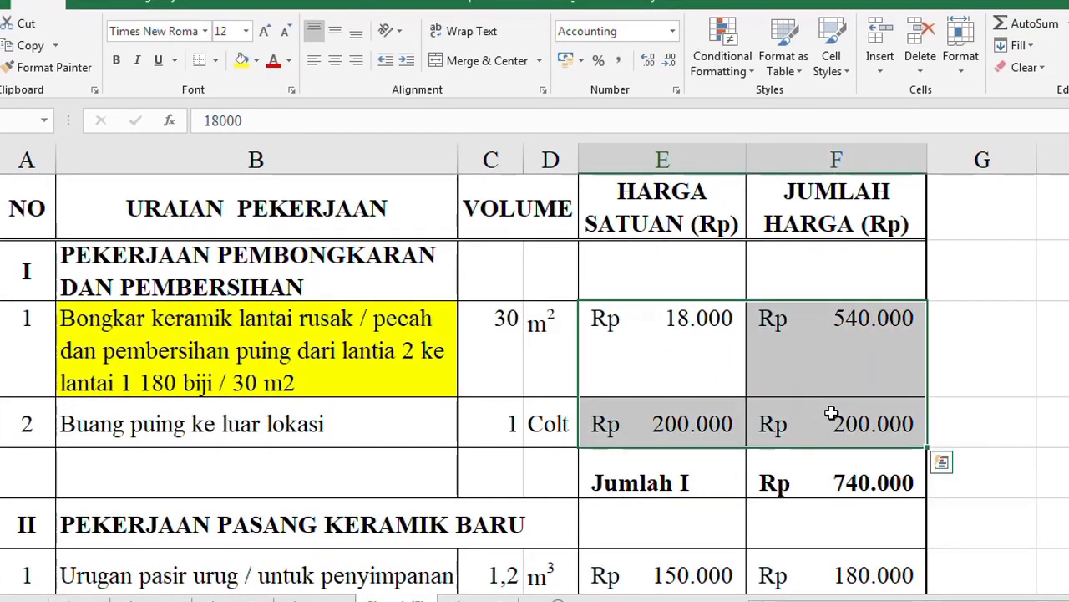
scroll(908, 455, down, 2)
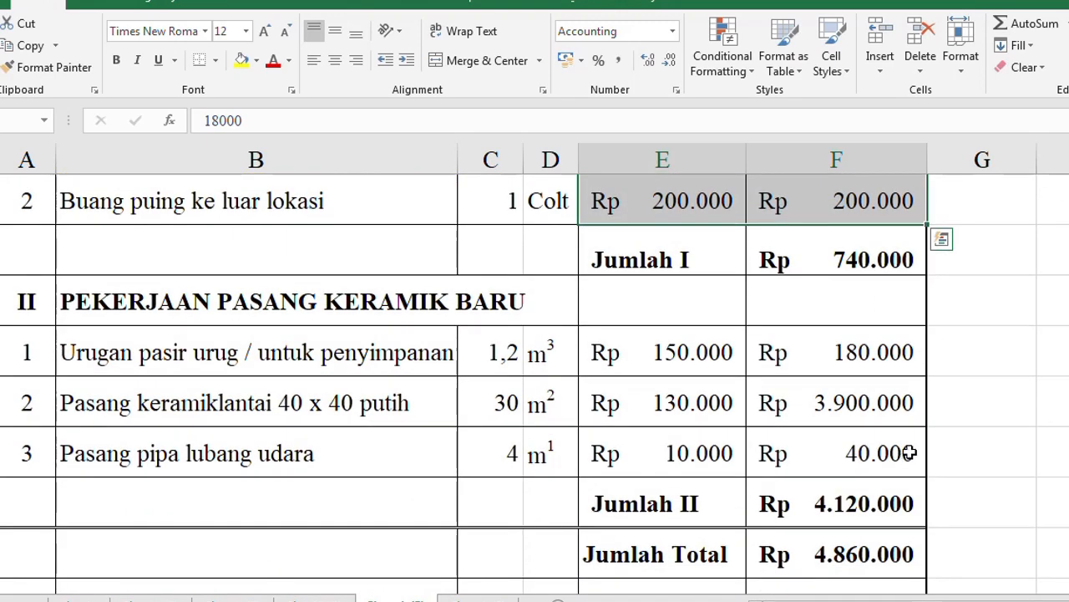
scroll(908, 455, up, 3)
click(673, 337)
scroll(728, 327, down, 3)
drag(673, 337, 850, 549)
scroll(847, 537, down, 1)
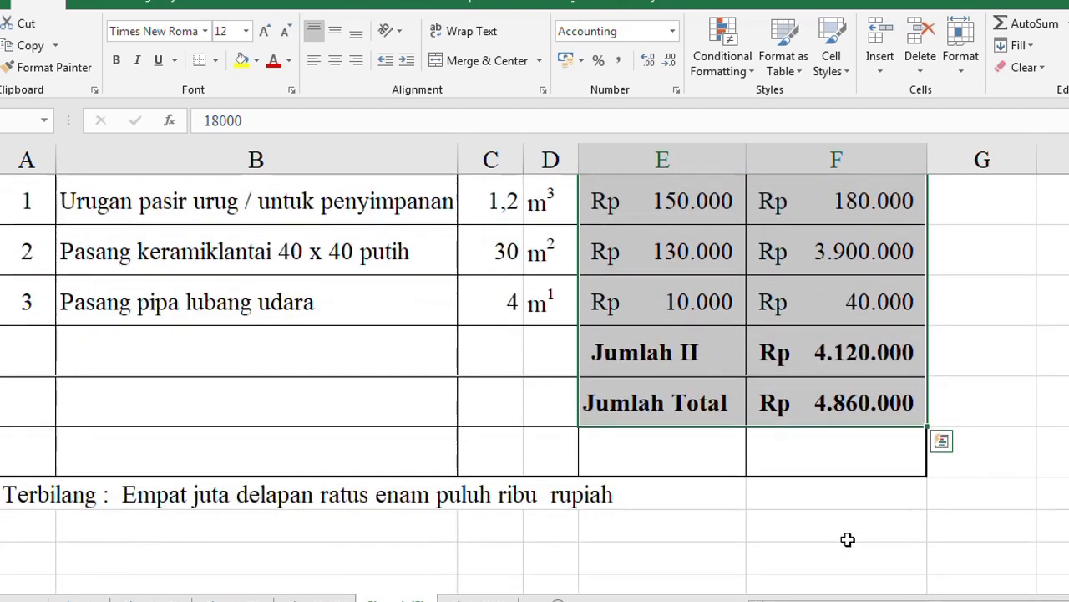
scroll(824, 497, up, 2)
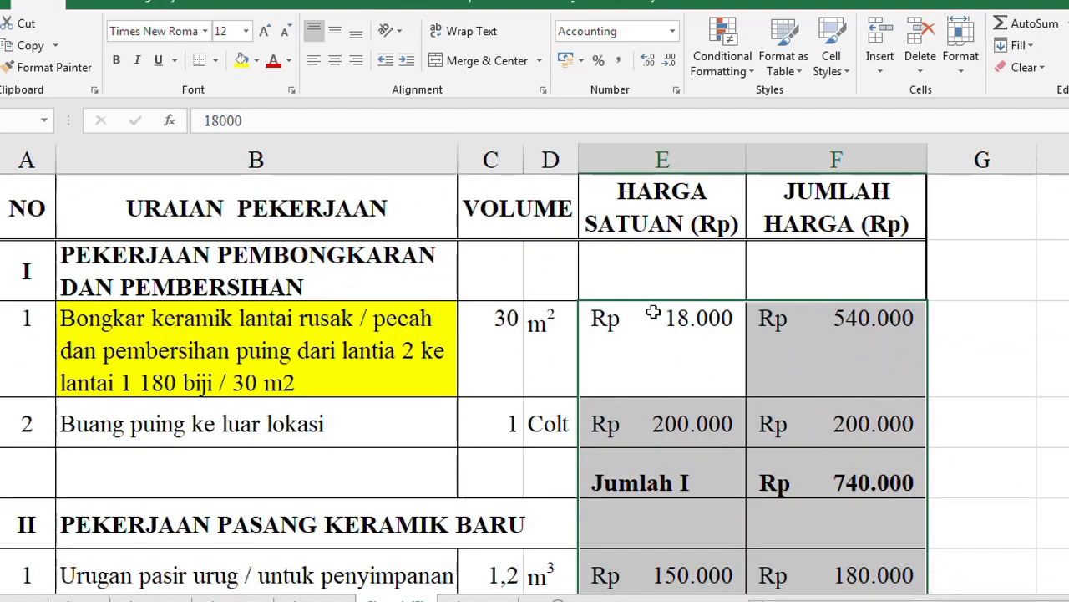
click(678, 92)
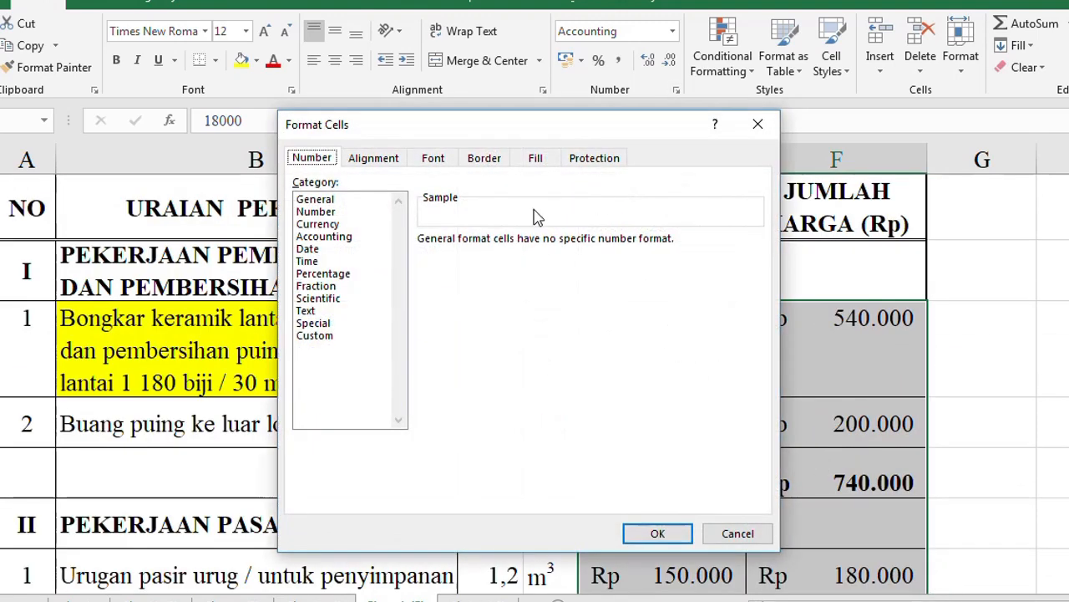
click(314, 202)
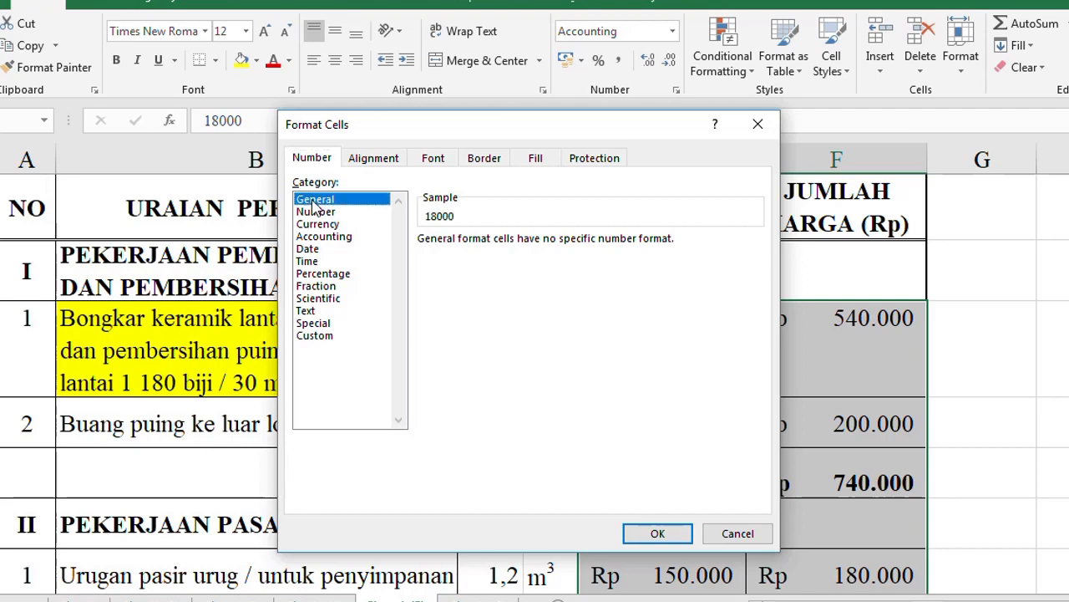
click(657, 533)
click(818, 368)
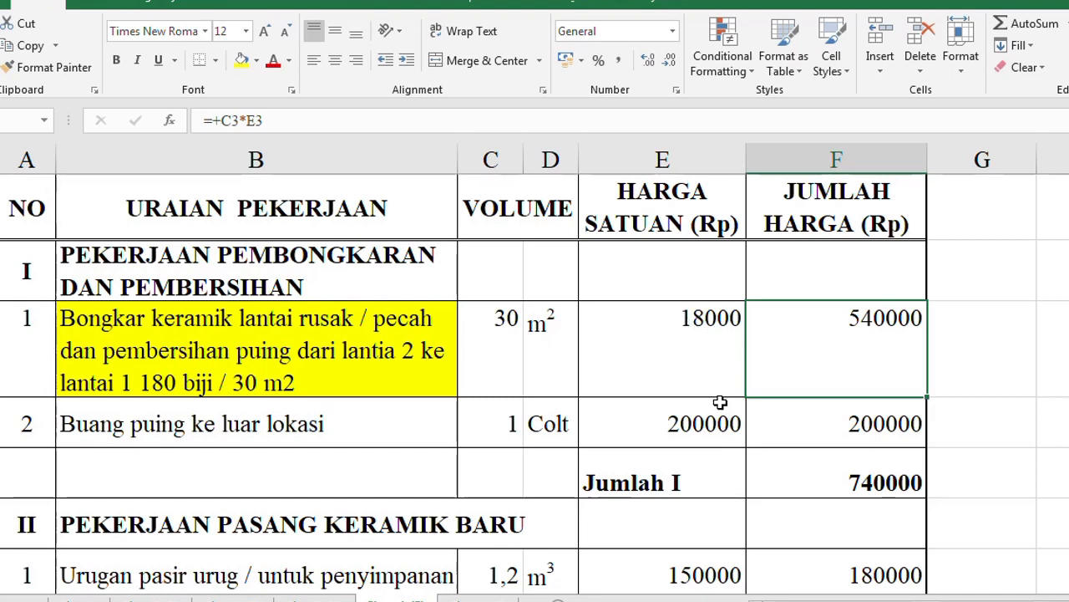
Step: Format the HARGA SATUAN and JUMLAH HARGA cells from row 2 down as Accounting with the Rp symbol
click(673, 276)
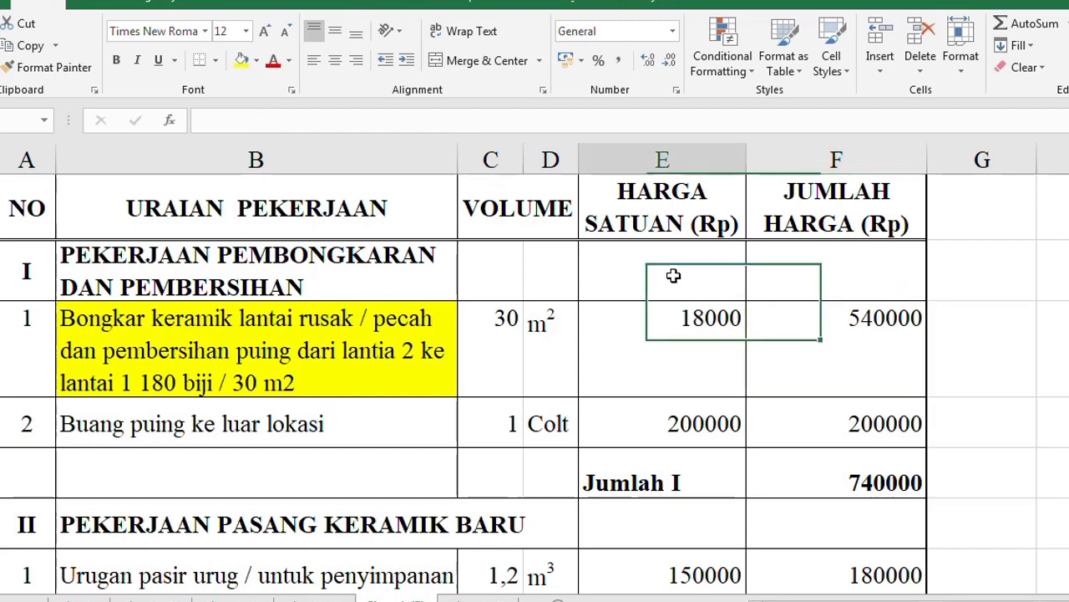
drag(674, 276, 793, 446)
scroll(739, 461, up, 2)
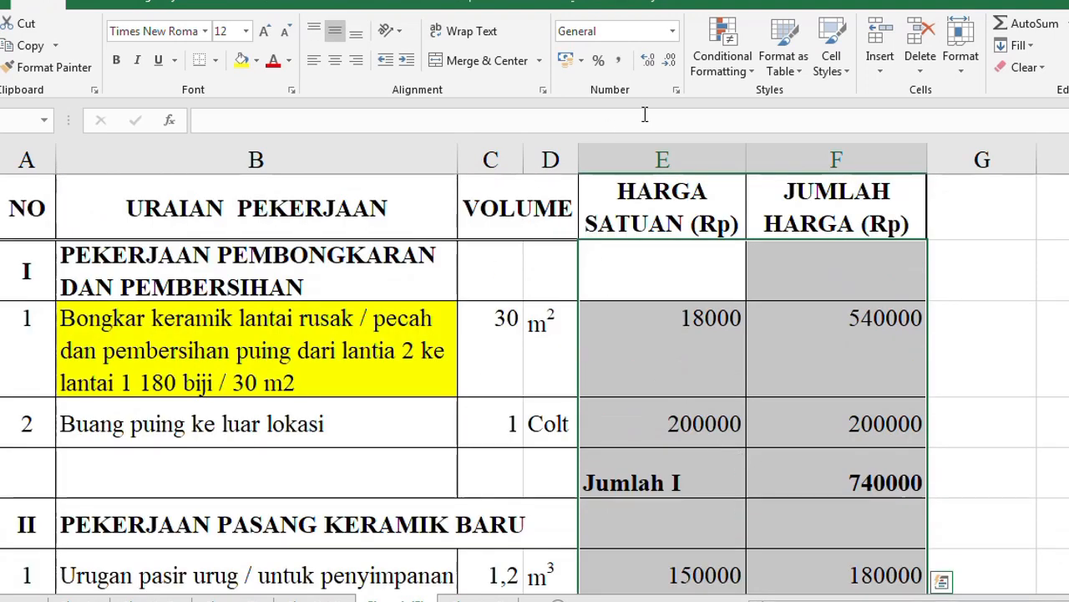
click(678, 94)
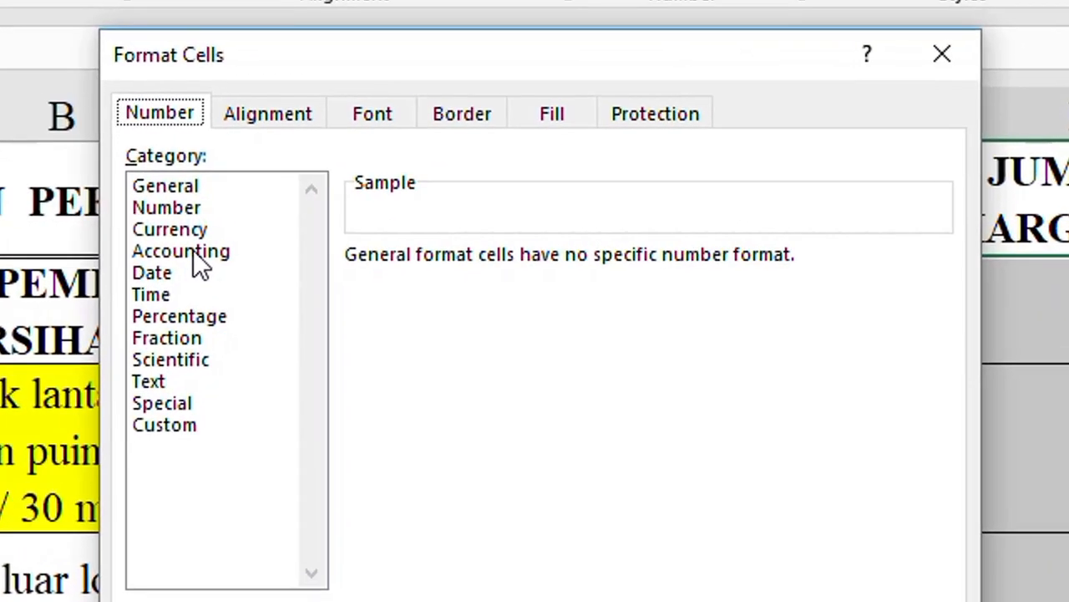
click(197, 253)
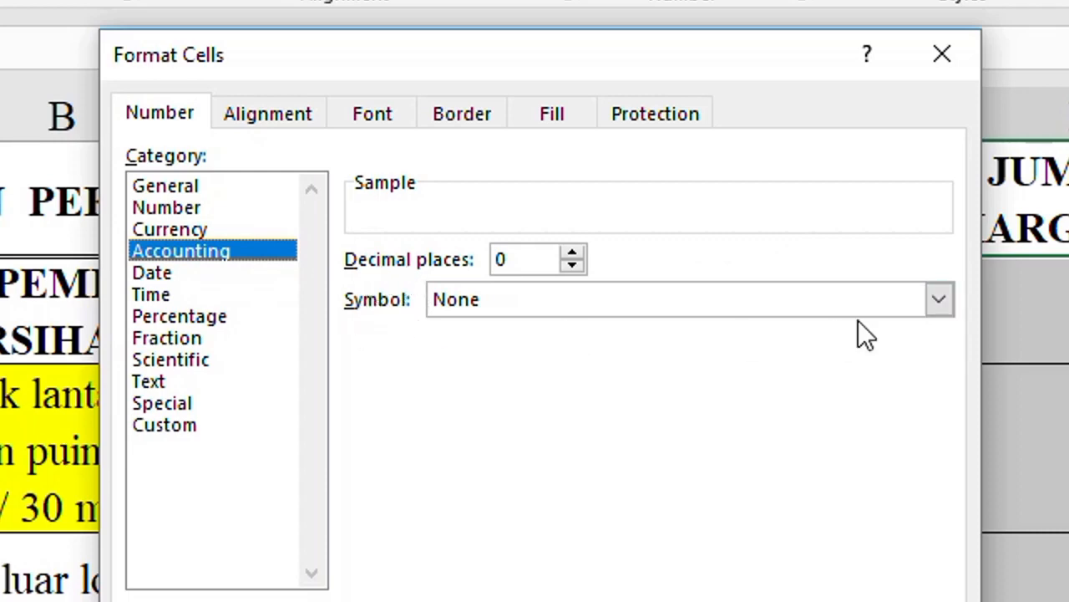
click(941, 299)
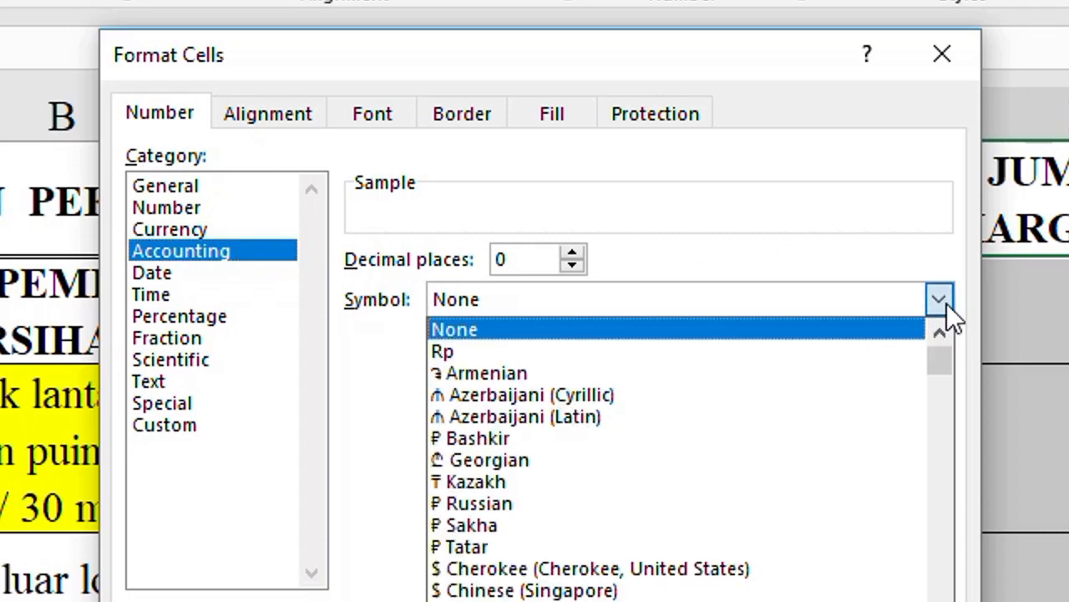
click(476, 357)
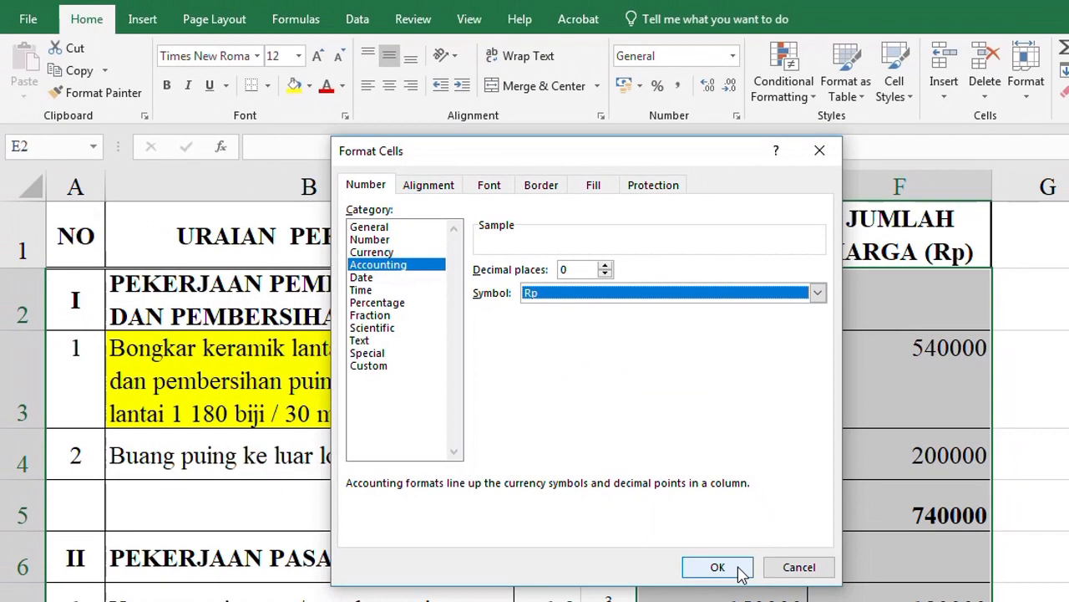
click(739, 571)
click(923, 366)
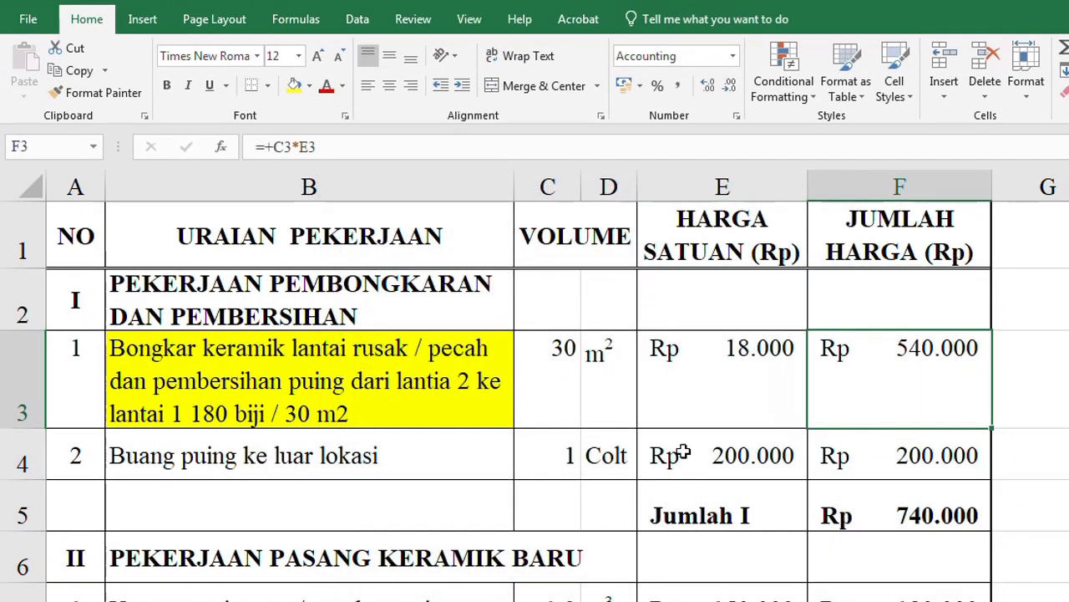
click(759, 368)
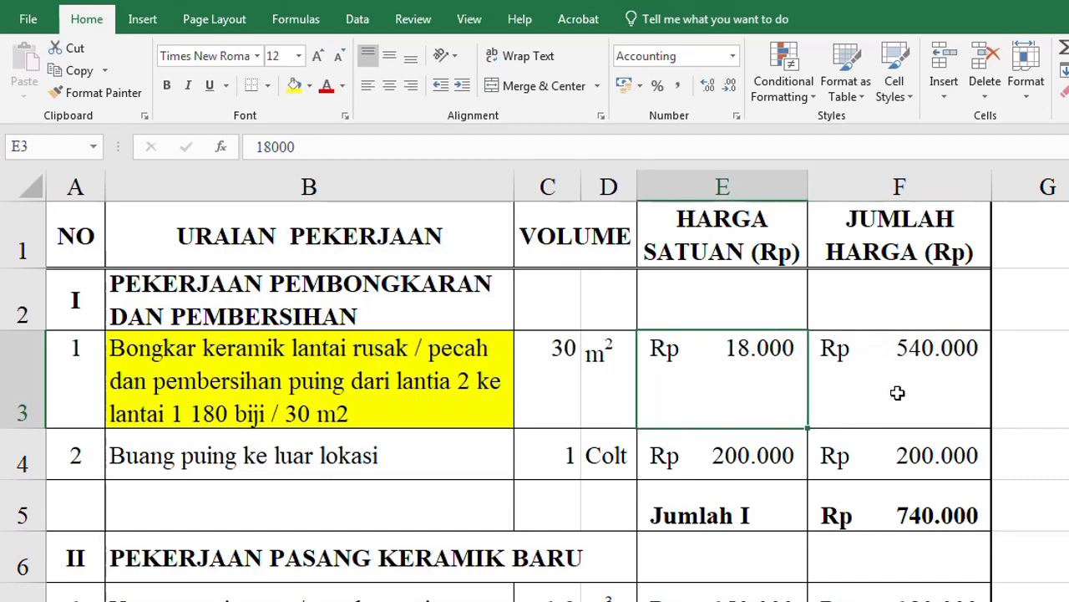
click(617, 359)
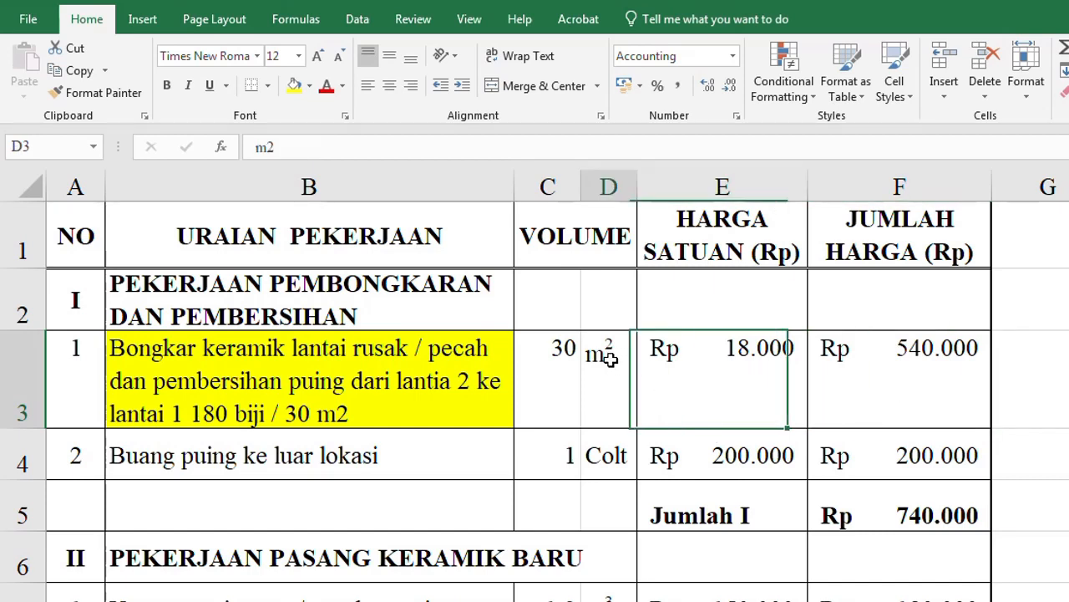
click(744, 390)
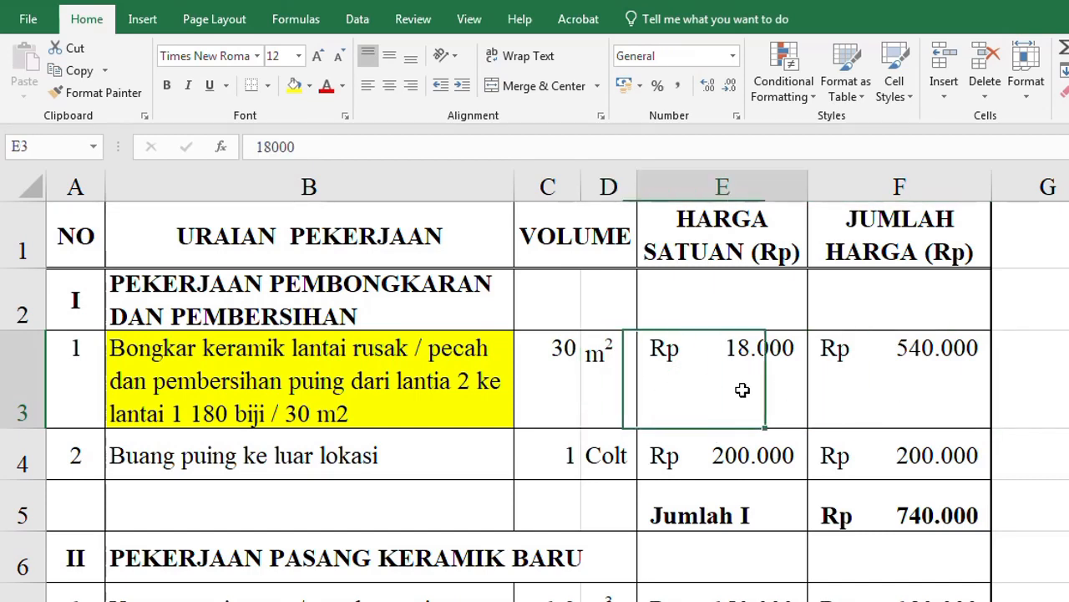
click(619, 382)
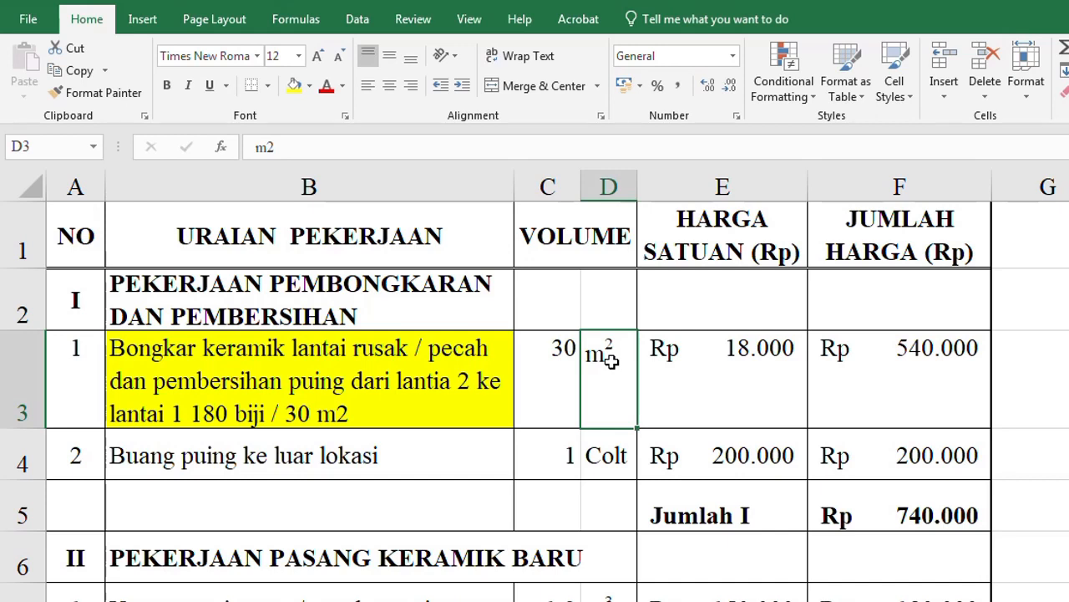
click(724, 377)
ctrl+scroll(724, 377, up, 1)
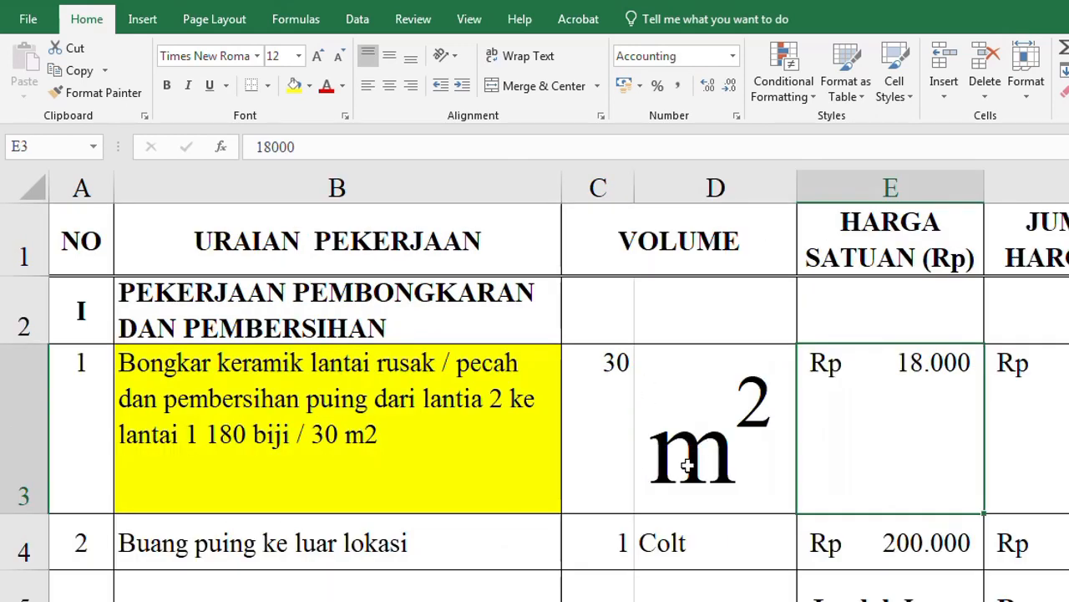
Step: Re-enter the unit in D3 of the tile demolition row as plain m2
click(716, 431)
click(881, 432)
click(716, 408)
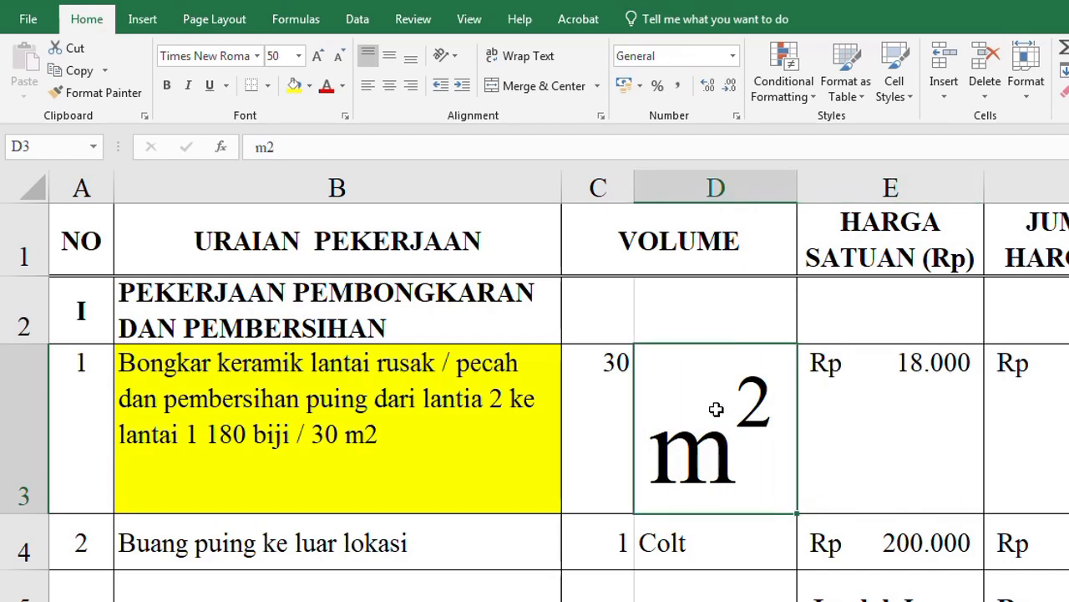
text(m2)
key(Return)
click(716, 409)
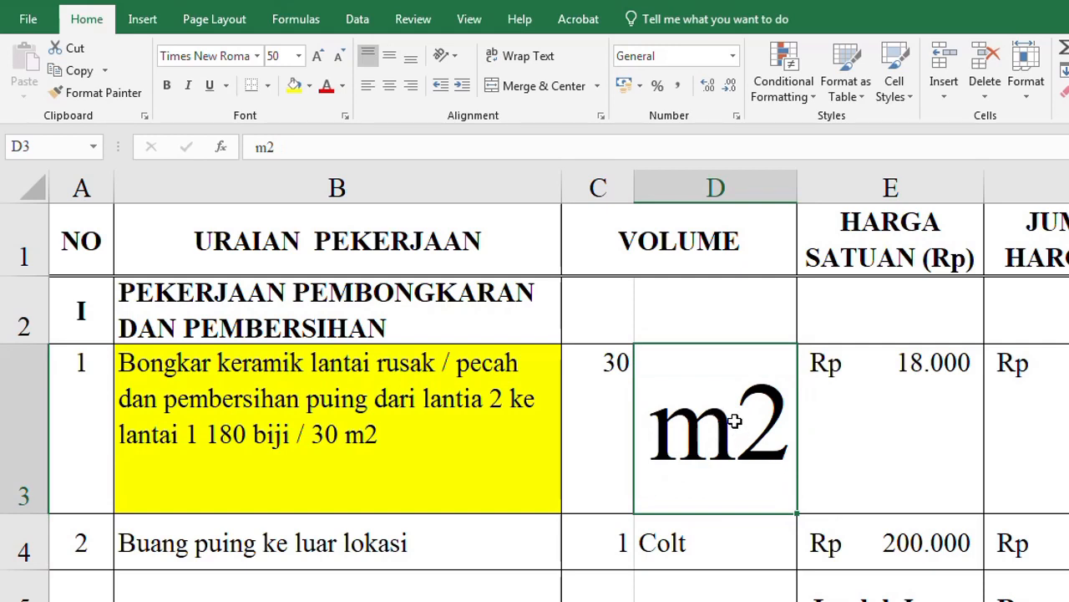
Step: Format only the 2 of the m2 unit in D3 as superscript
double_click(737, 422)
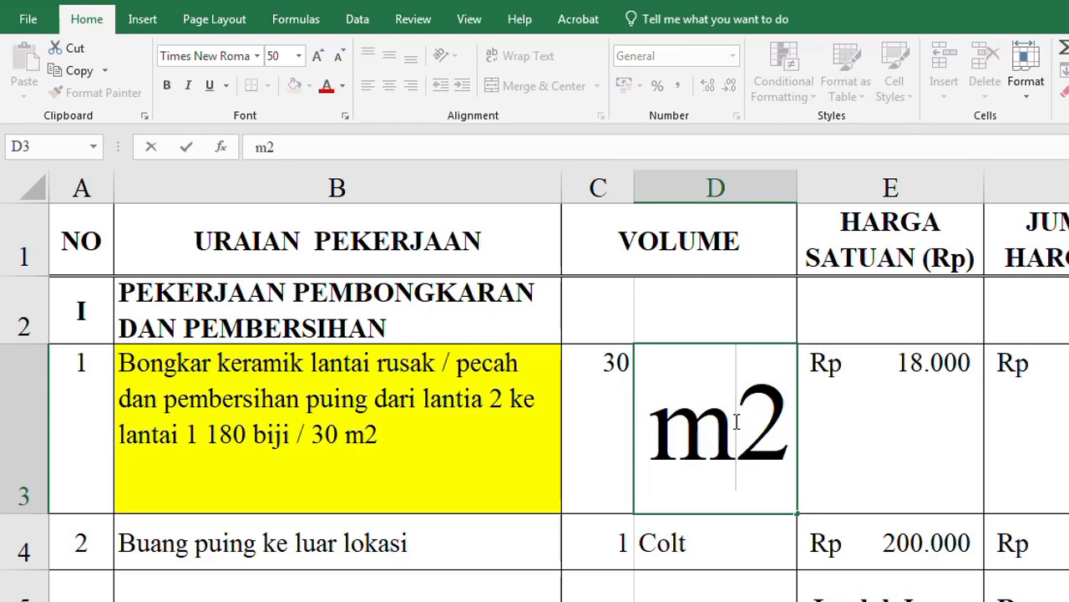
shift+click(763, 420)
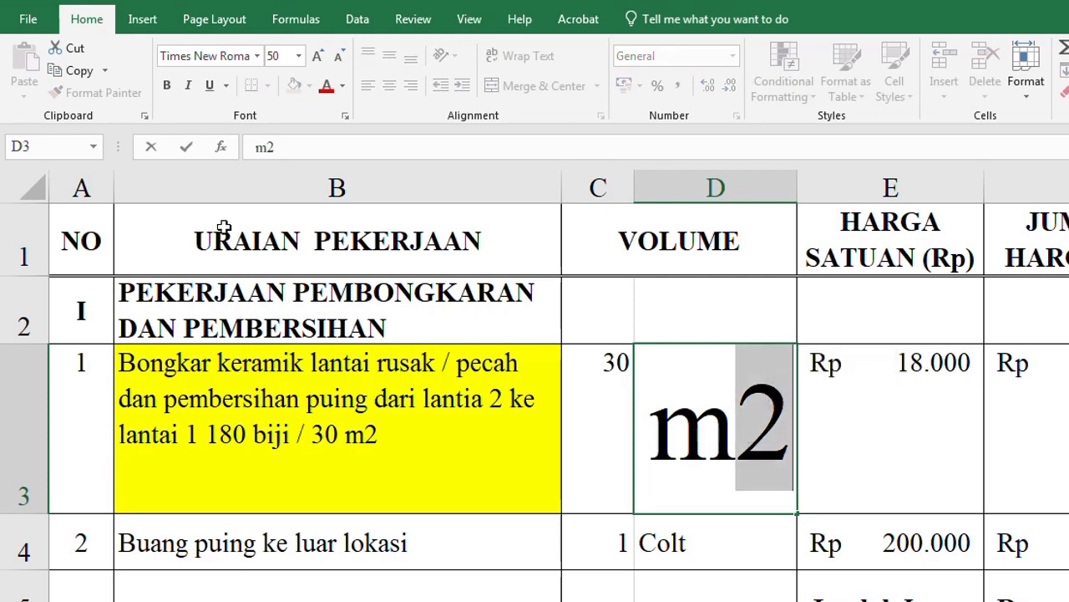
click(347, 122)
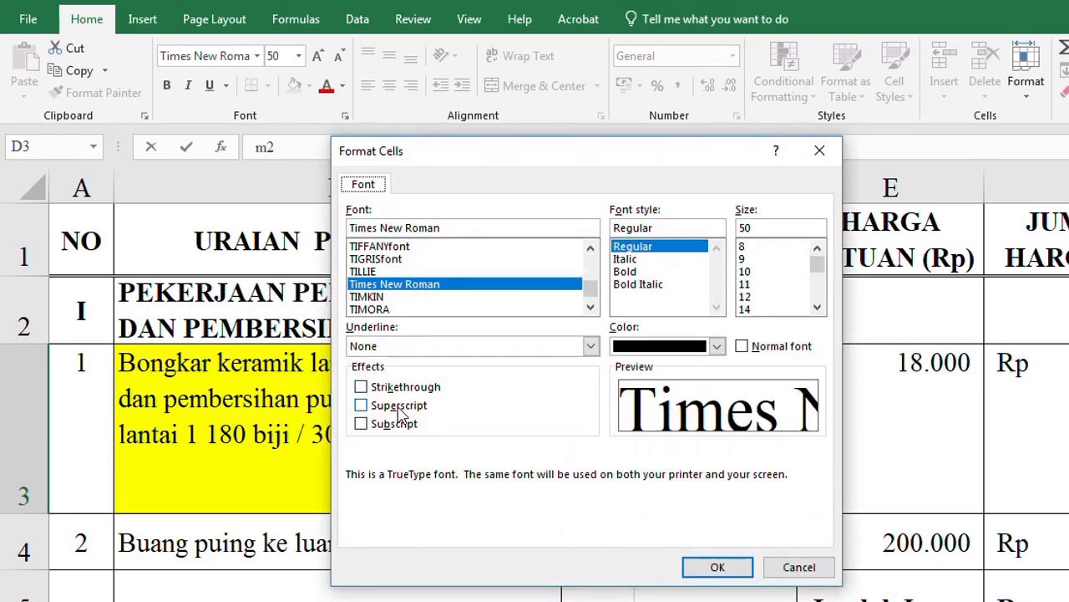
click(399, 409)
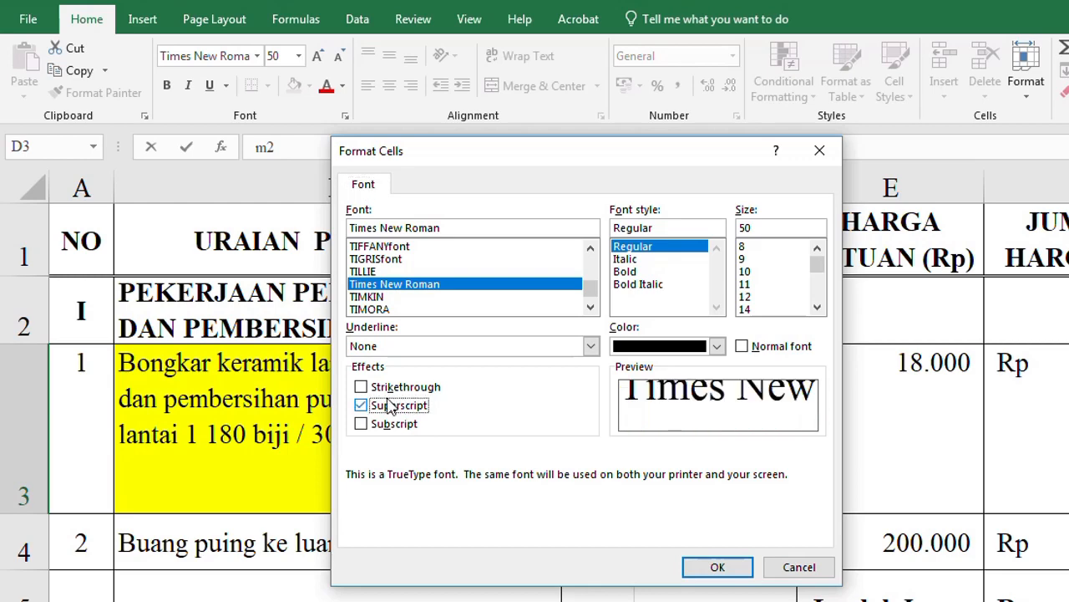
click(733, 566)
key(Return)
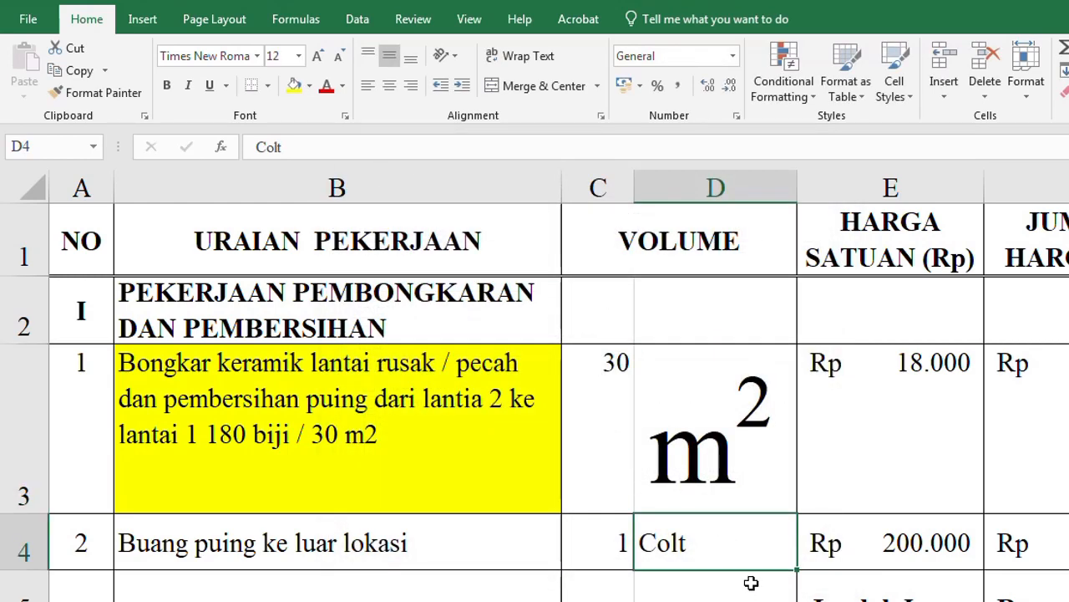
click(748, 428)
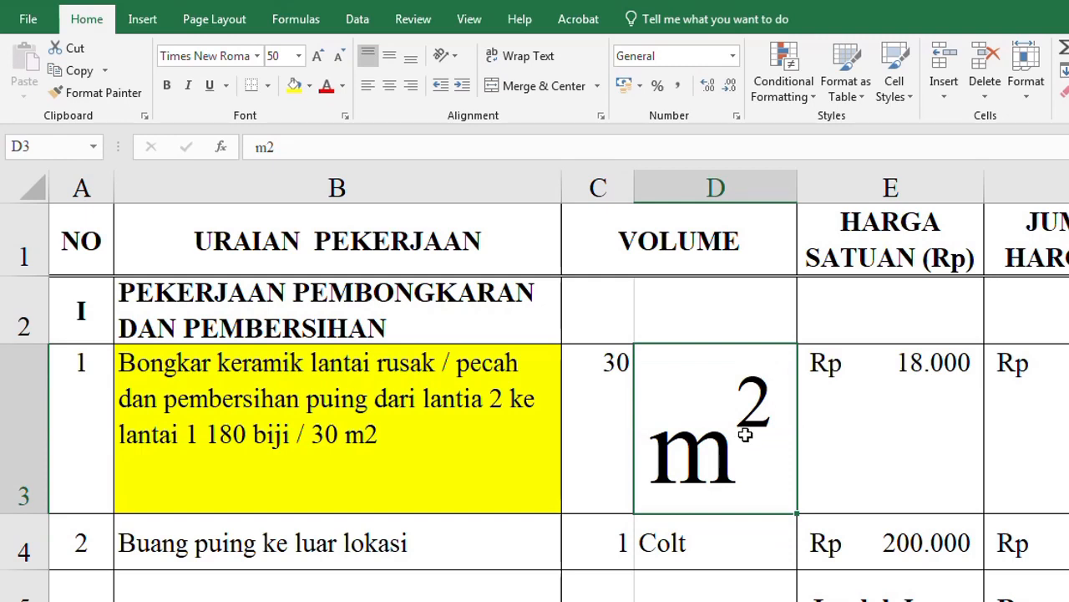
Step: Enter the chemical formula H2SO4 in D5, beside Jumlah I
click(713, 596)
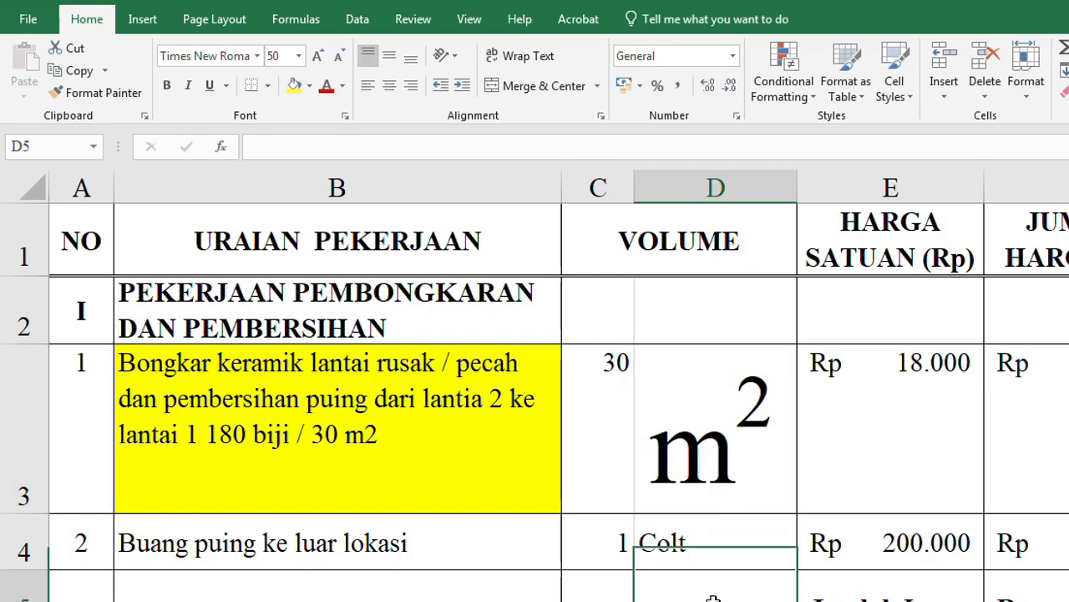
scroll(739, 577, down, 1)
scroll(865, 543, up, 1)
text(H2S)
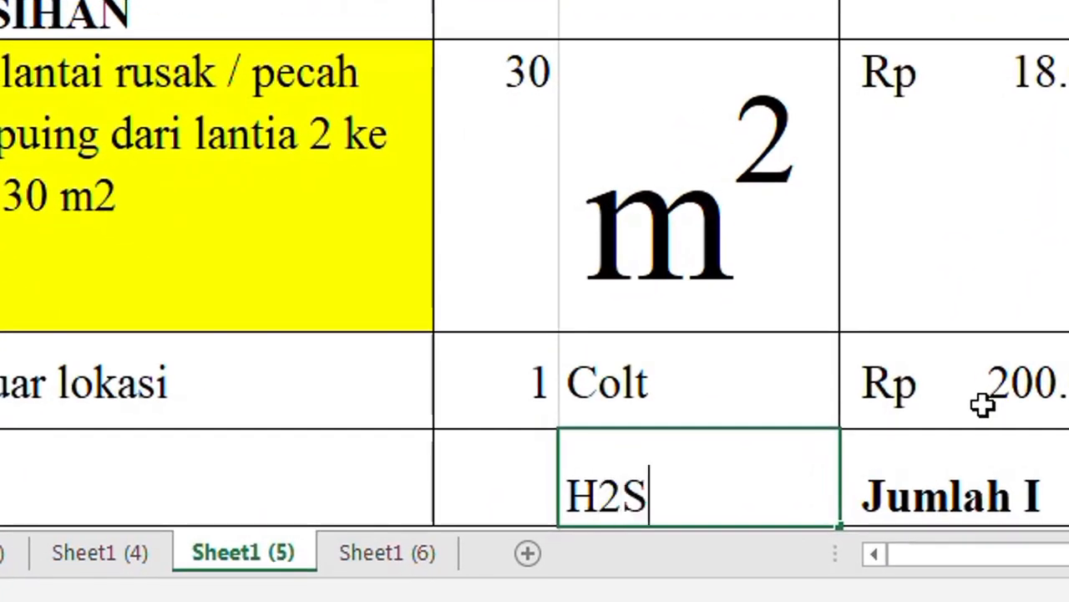
text(O4)
key(Return)
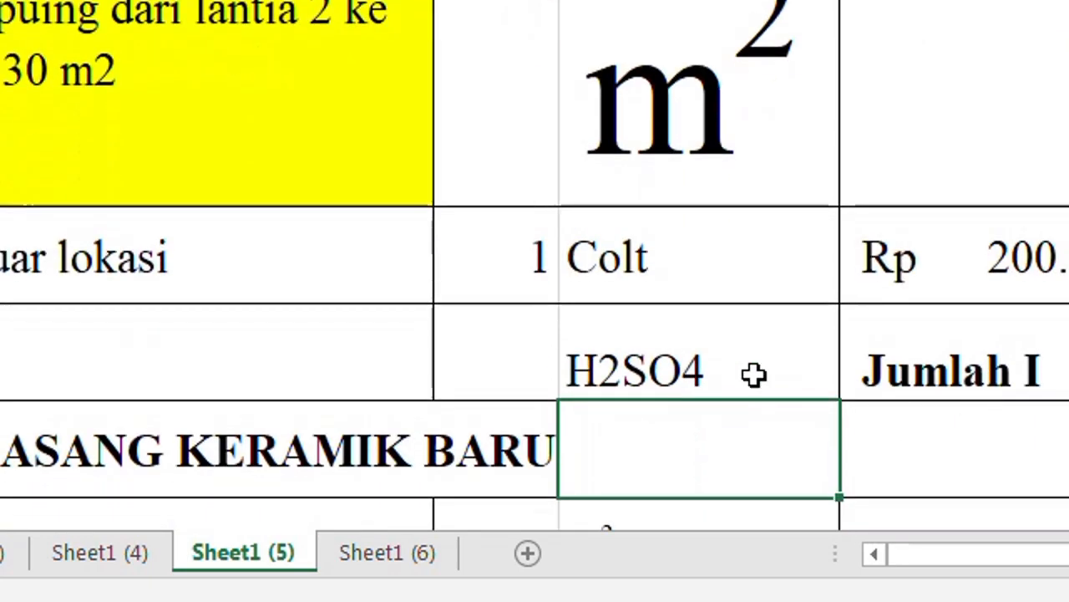
Step: Format only the 2 of H2SO4 in D5 as subscript
click(759, 375)
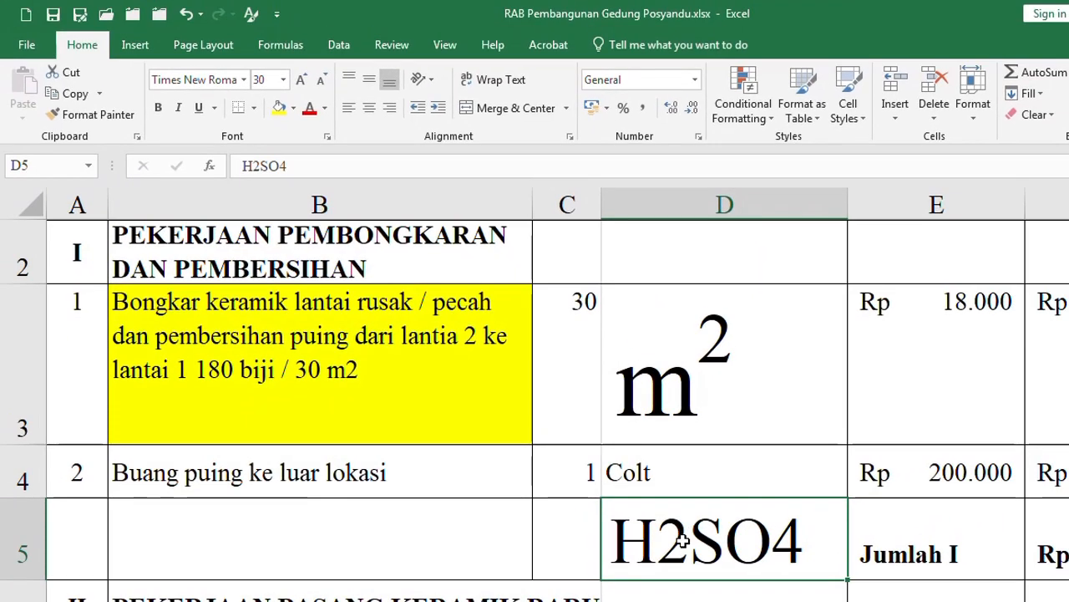
double_click(669, 549)
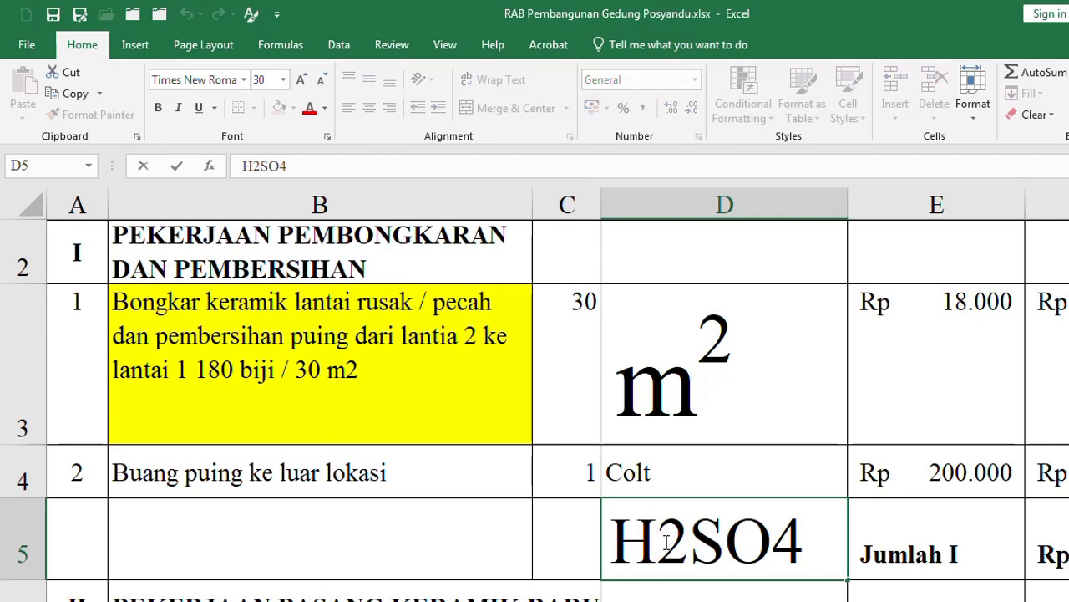
drag(658, 550, 690, 550)
drag(773, 547, 804, 568)
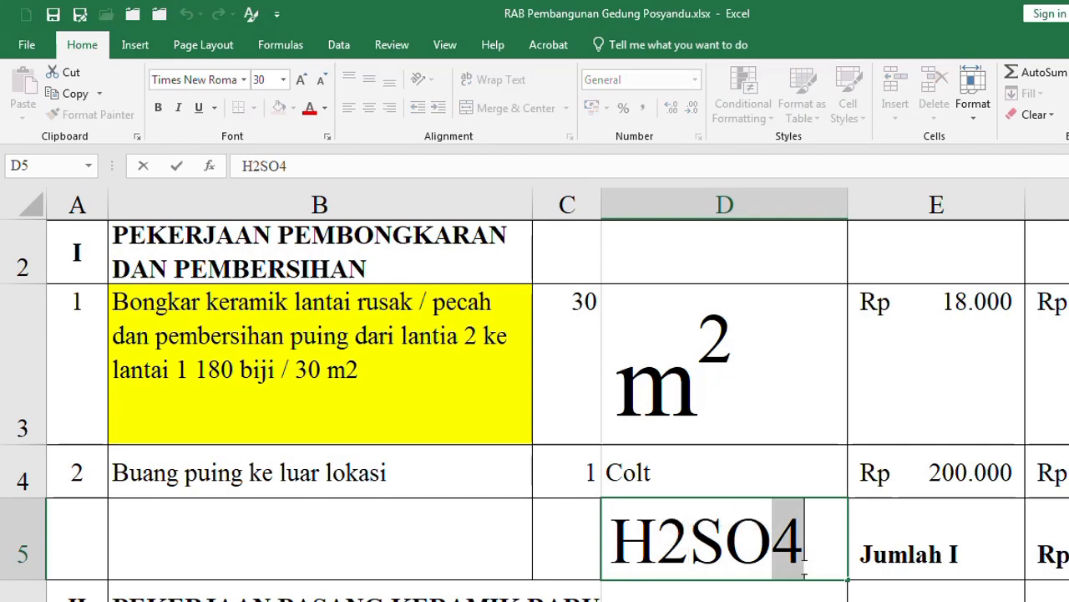
drag(659, 539, 691, 539)
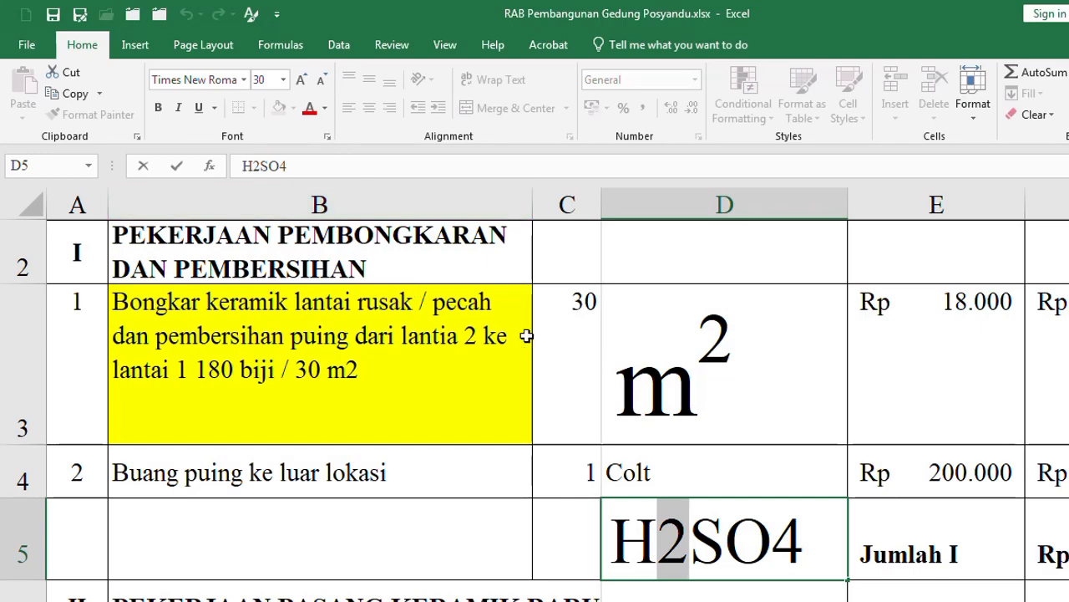
scroll(533, 338, down, 1)
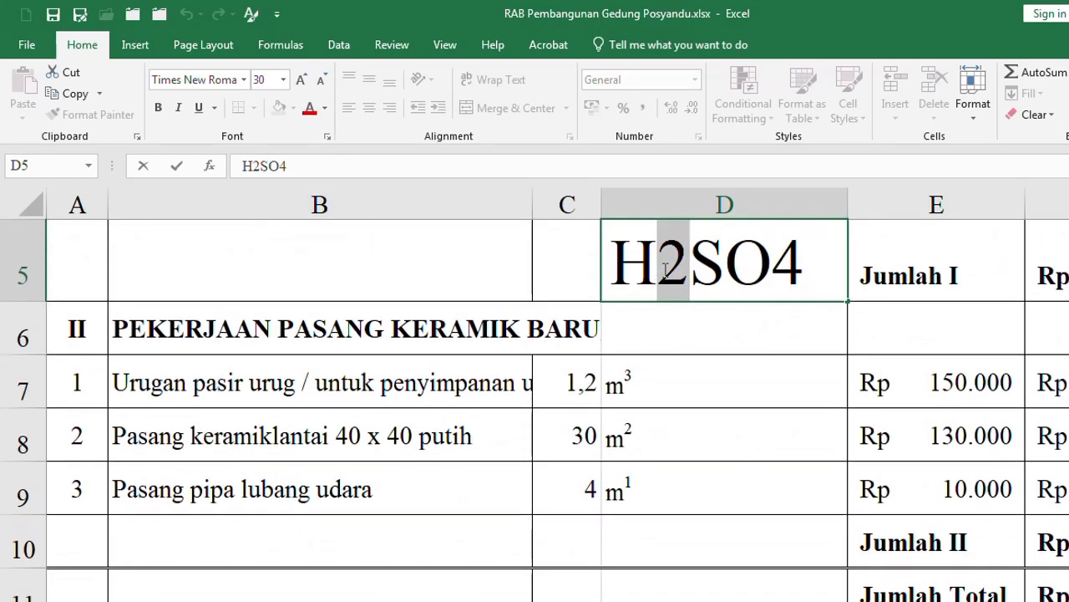
click(328, 137)
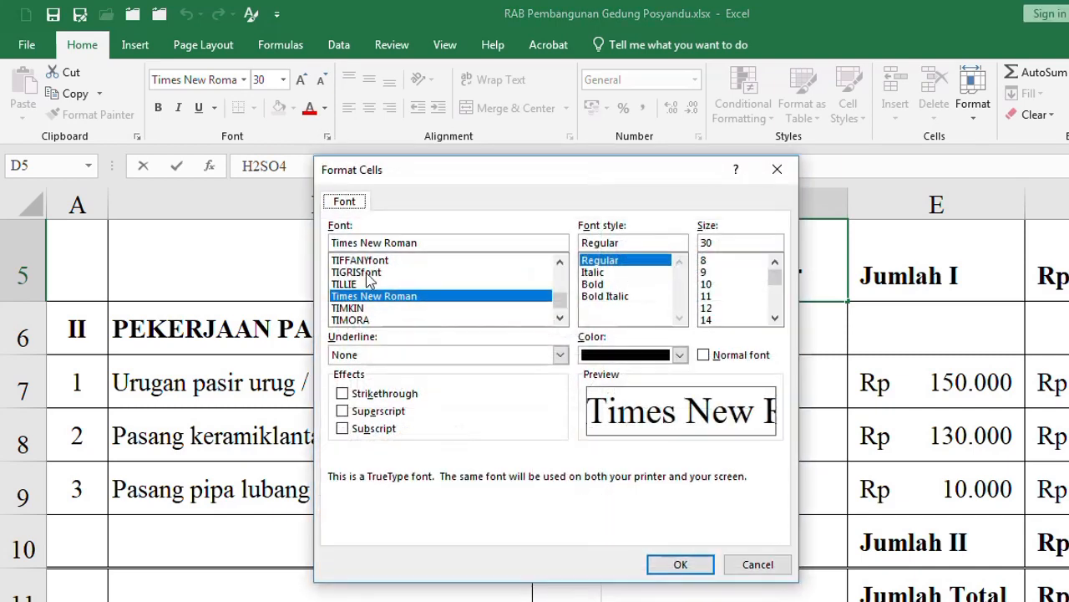
click(343, 429)
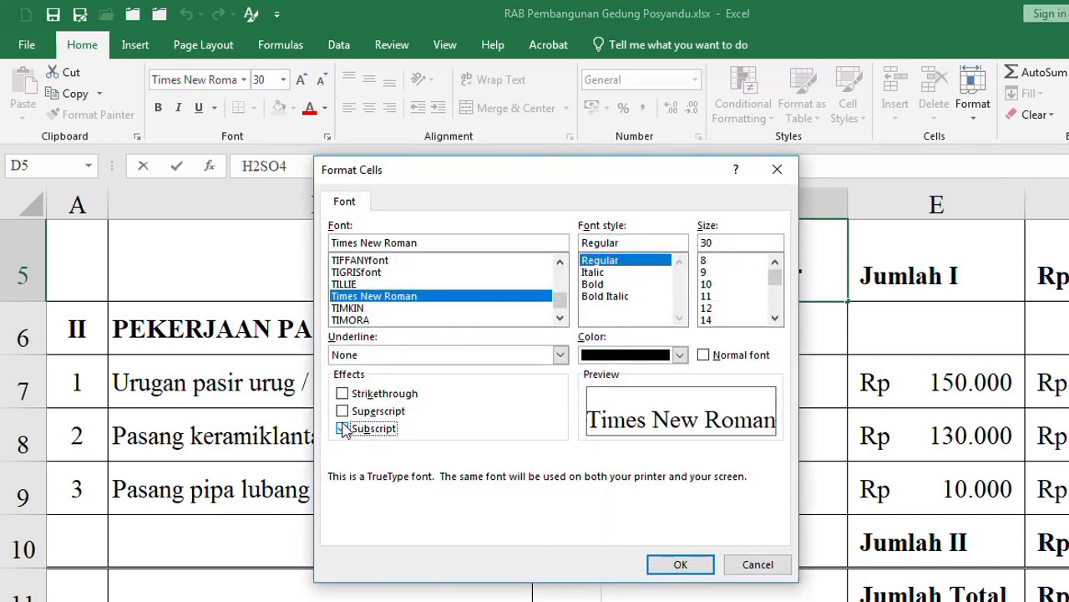
click(679, 566)
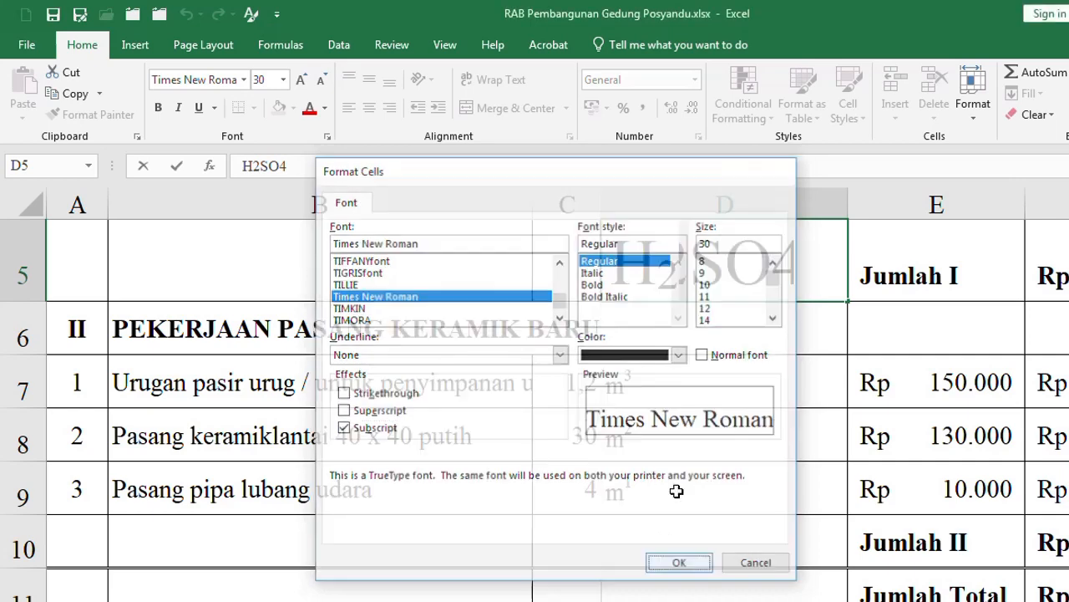
Step: Format the 4 at the end of H2SO4 in D5 as subscript
drag(769, 250, 812, 245)
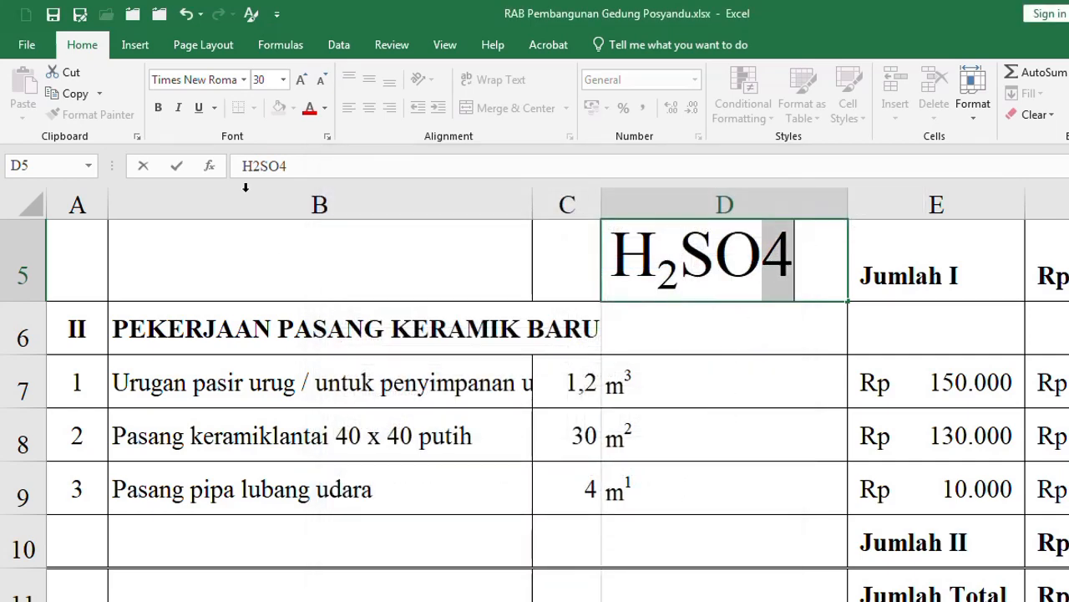
click(327, 138)
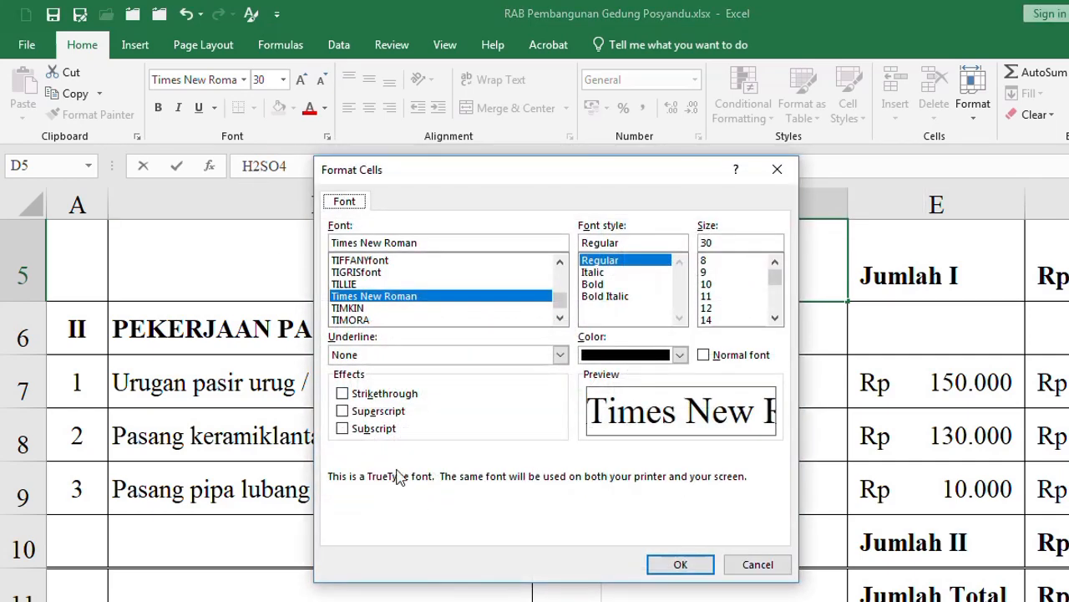
click(355, 430)
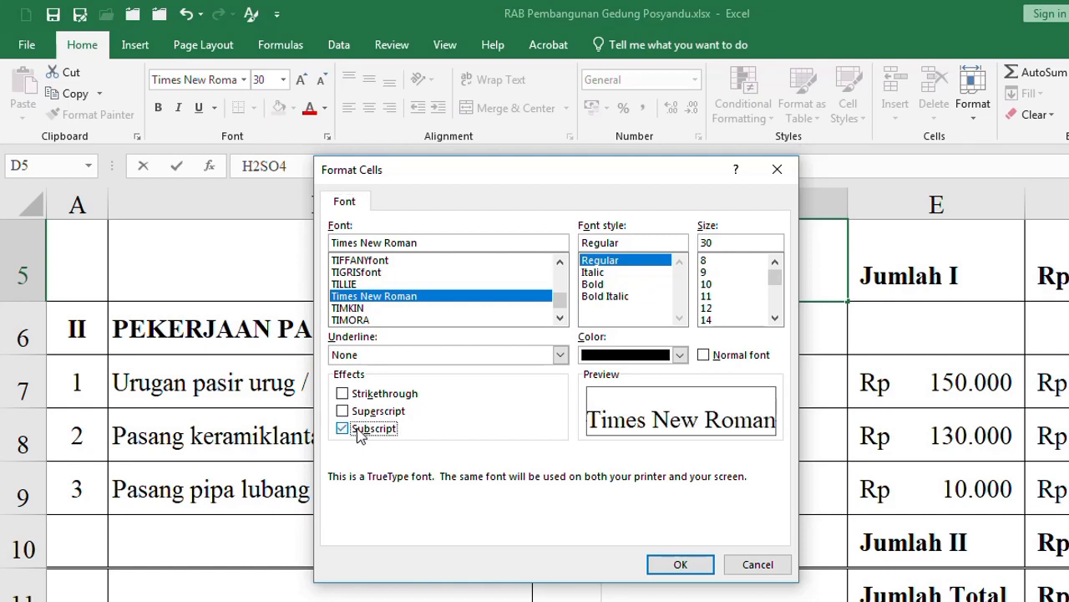
click(665, 570)
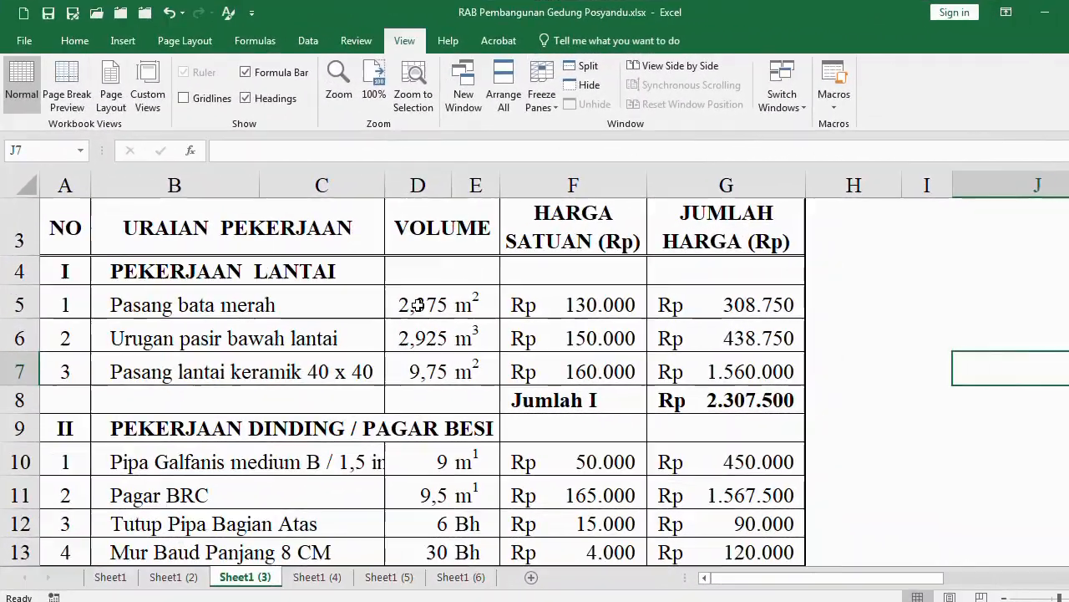
Step: Examine the quantity cells in column D and the unit cells in column E under the VOLUME heading
click(418, 308)
click(473, 308)
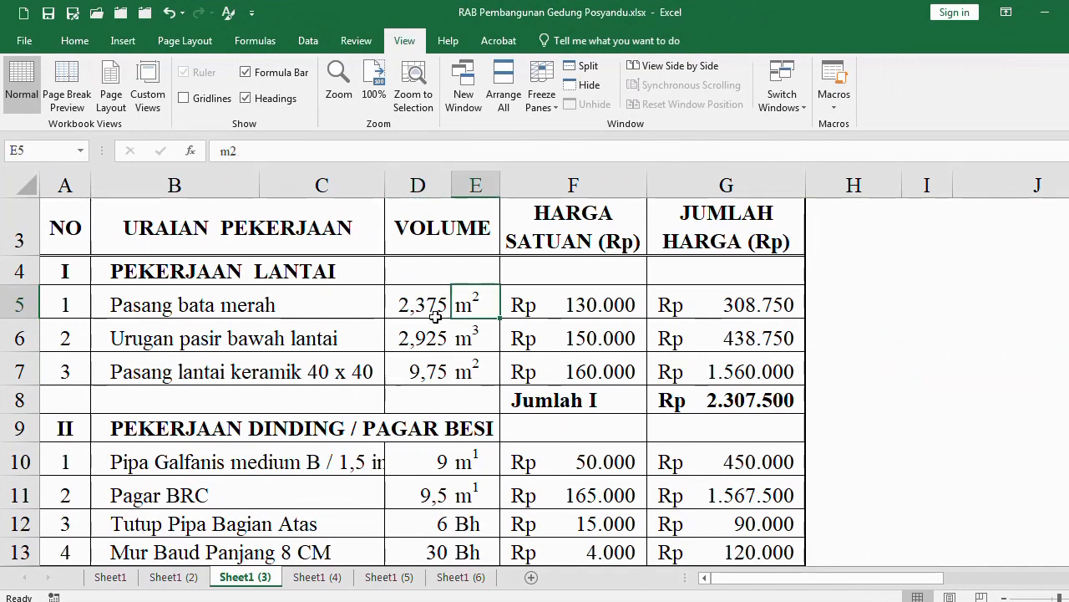
click(416, 307)
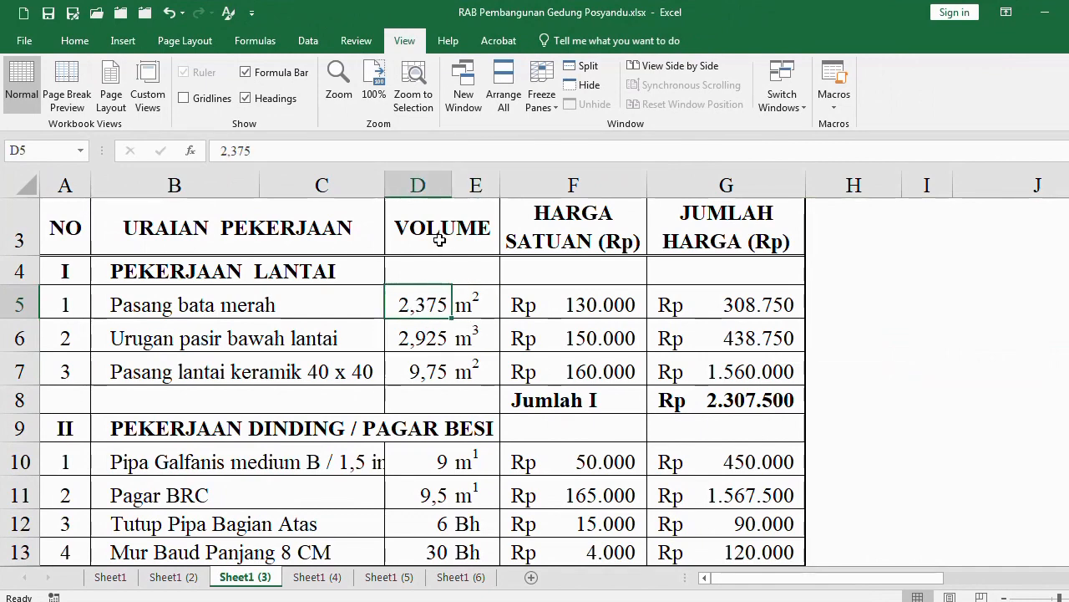
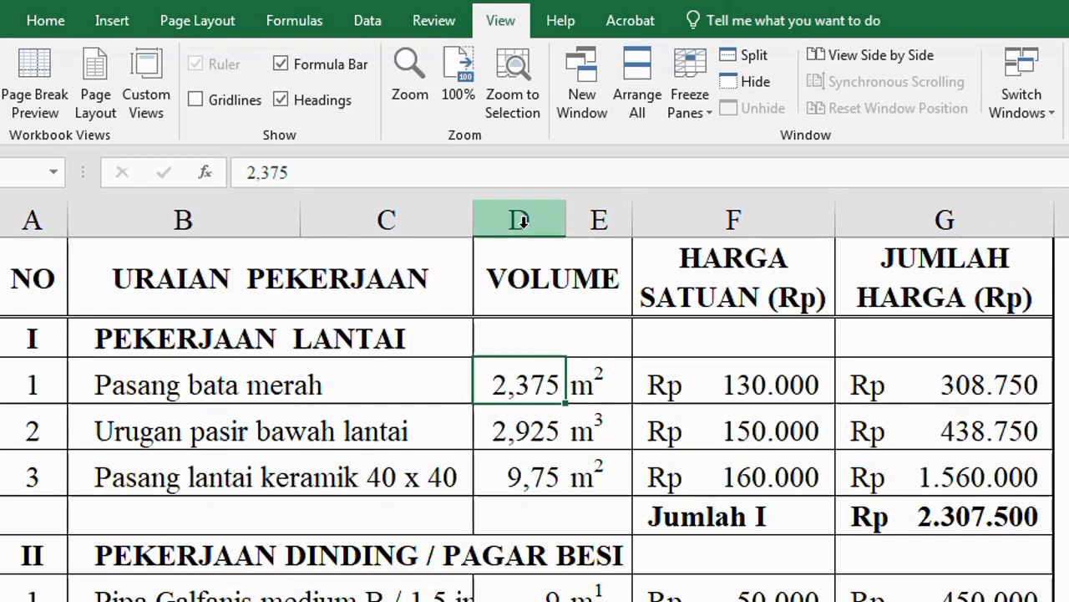
click(521, 220)
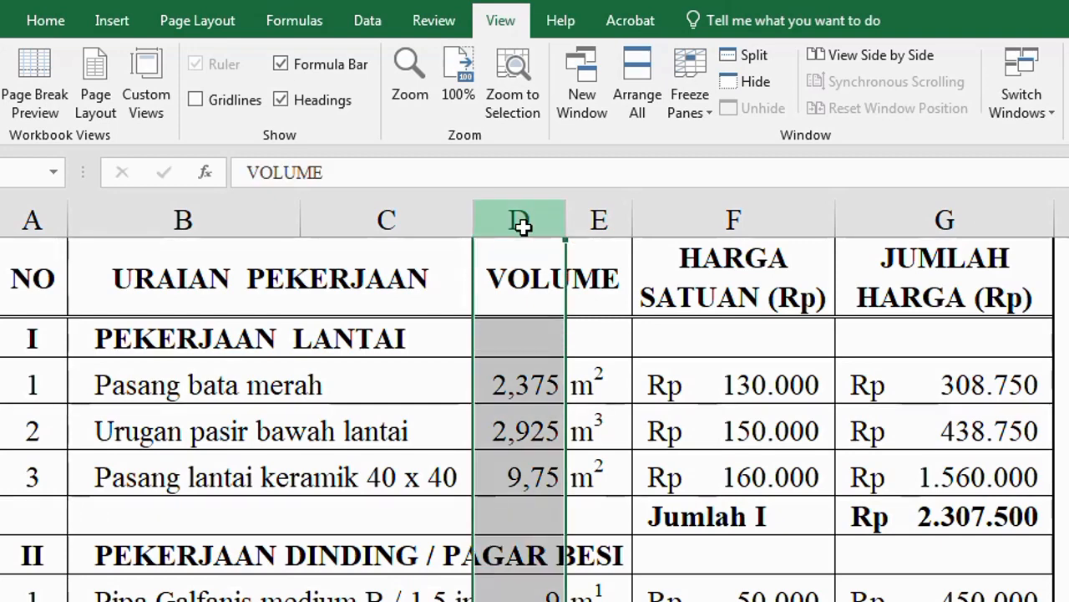
click(601, 383)
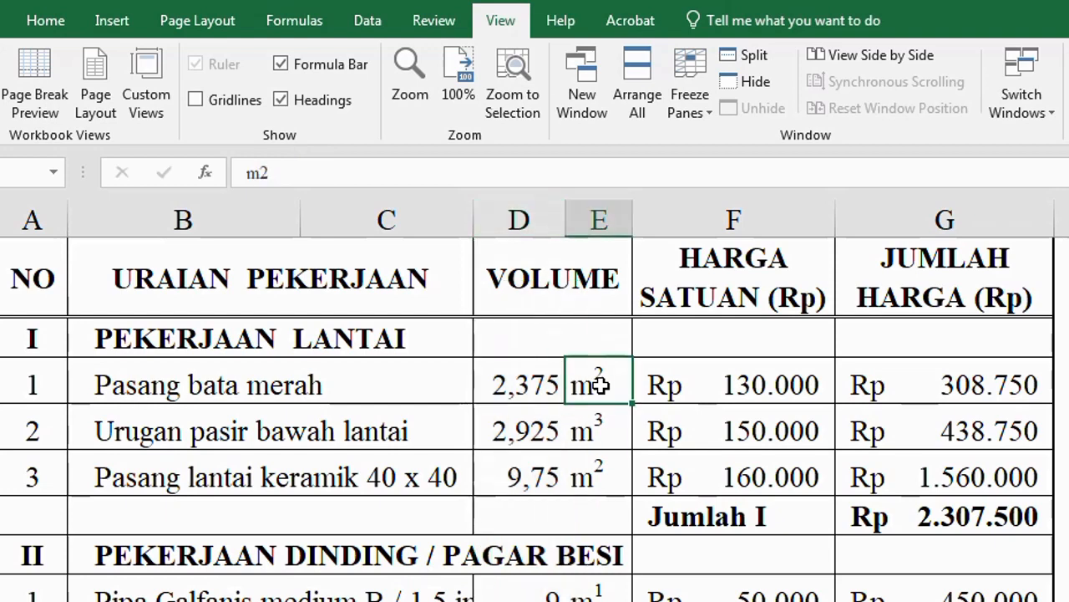
click(599, 219)
click(588, 384)
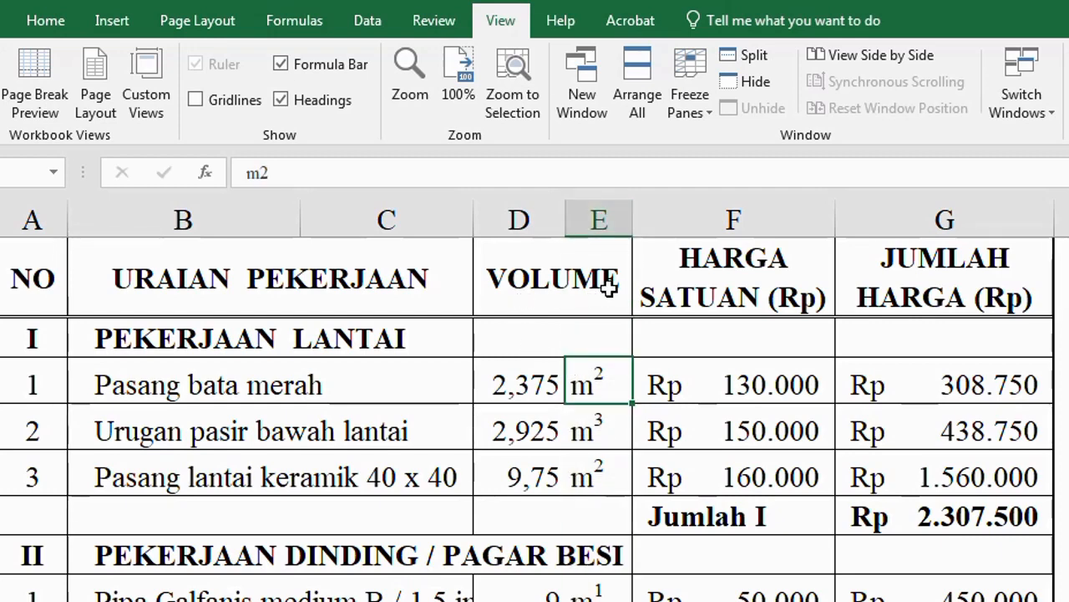
click(509, 386)
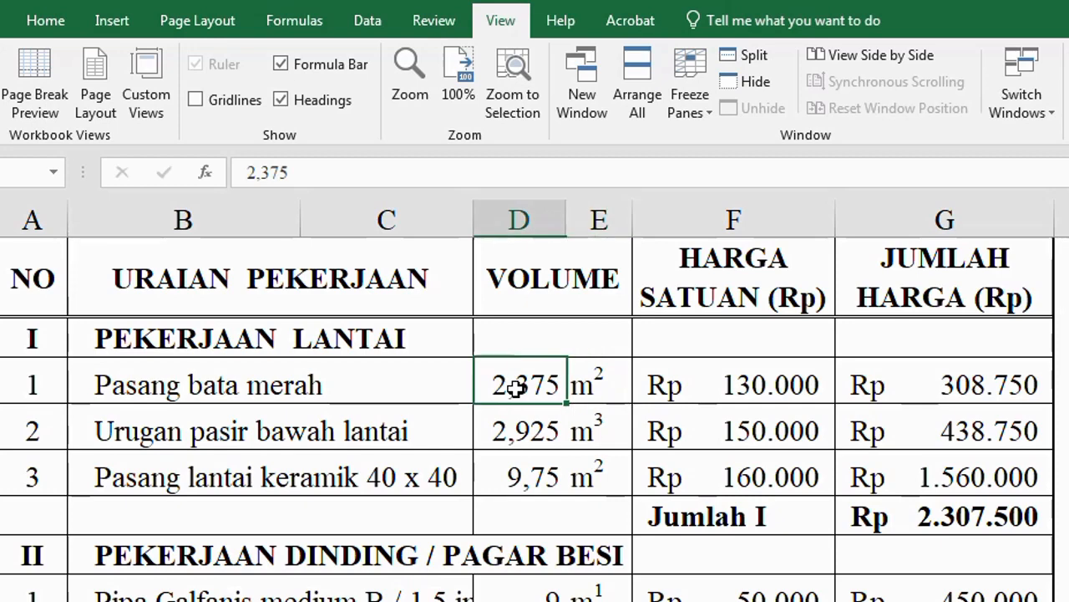
click(592, 383)
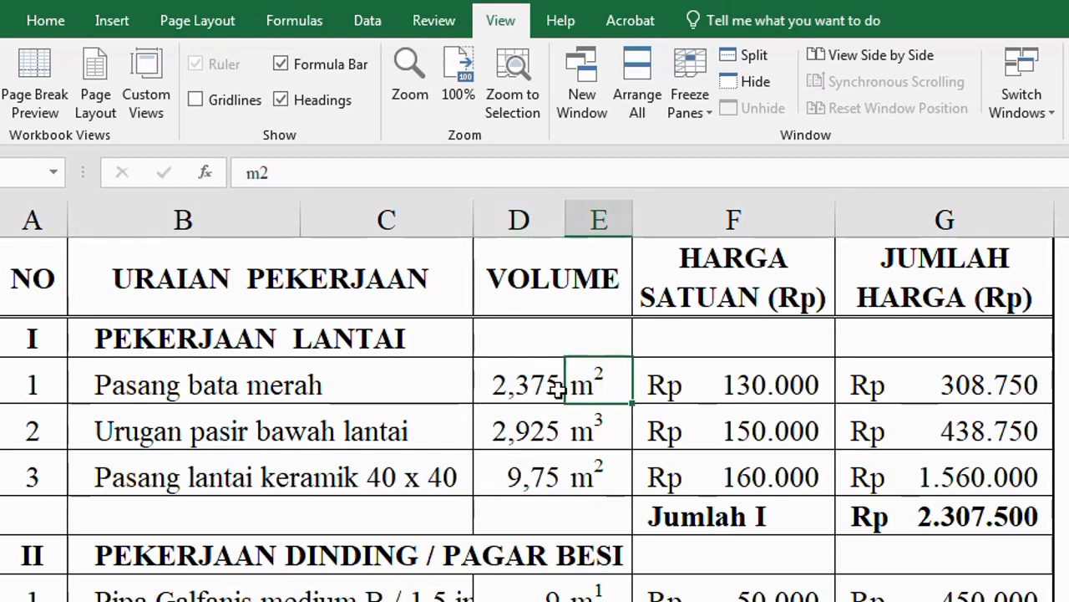
Step: Make the Pasang bata merah quantity in D5 bold with a red font colour
click(556, 387)
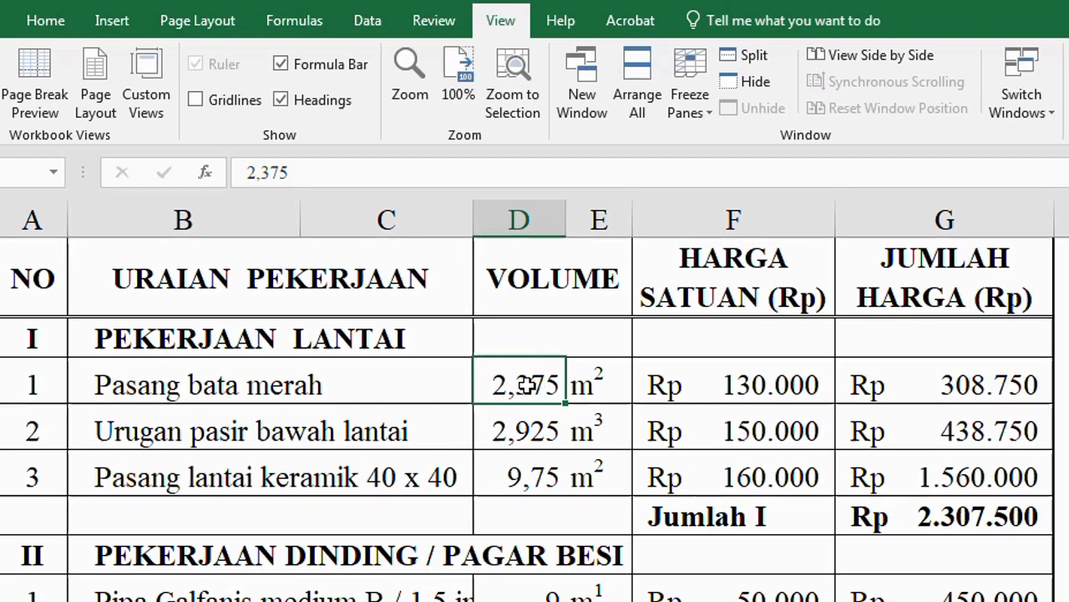
click(518, 219)
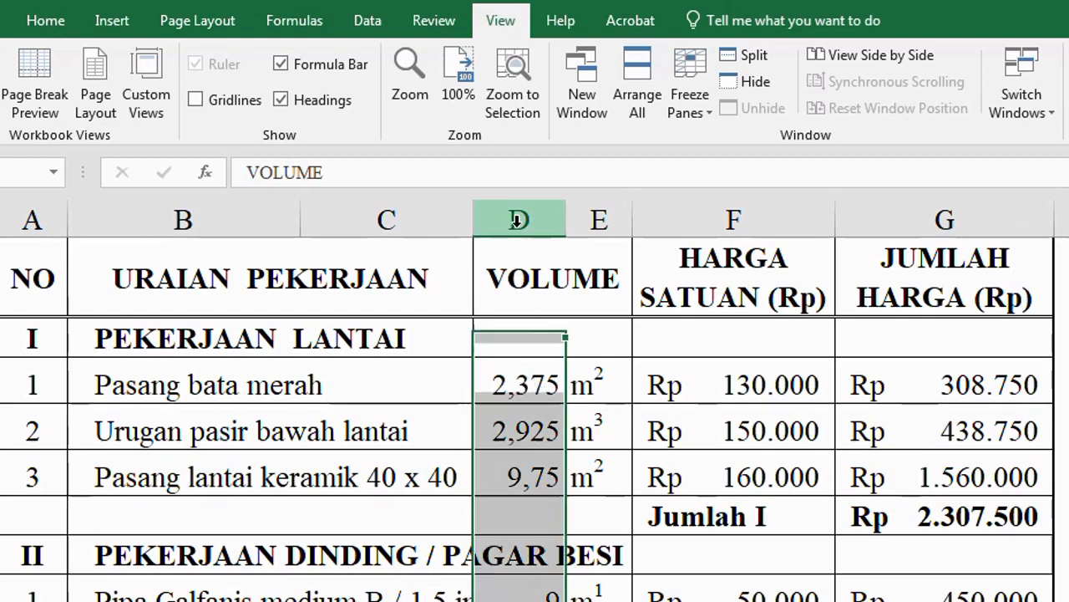
click(598, 219)
click(606, 386)
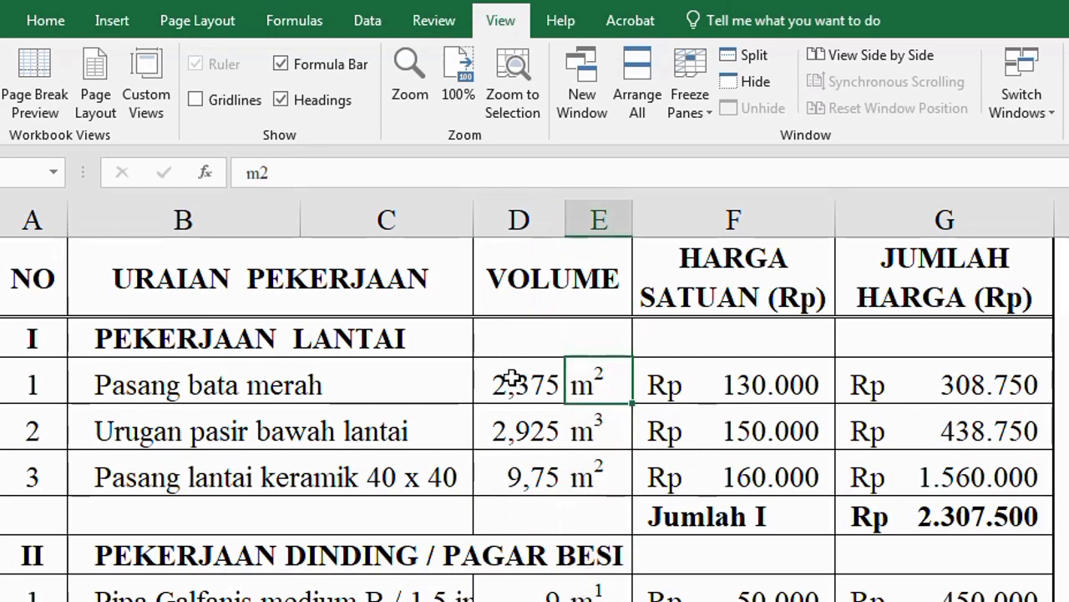
click(513, 379)
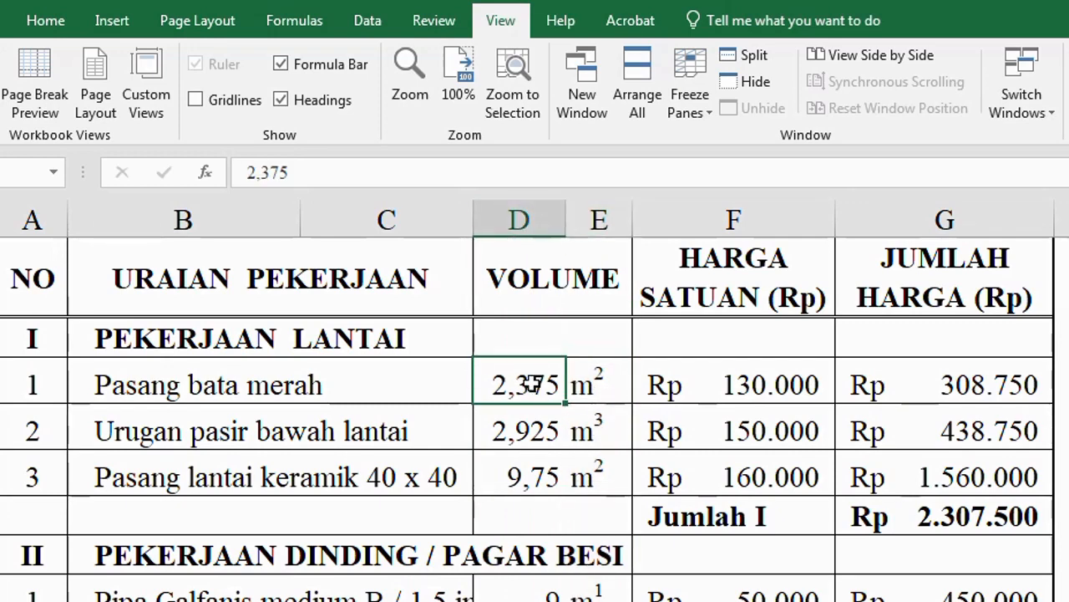
click(43, 22)
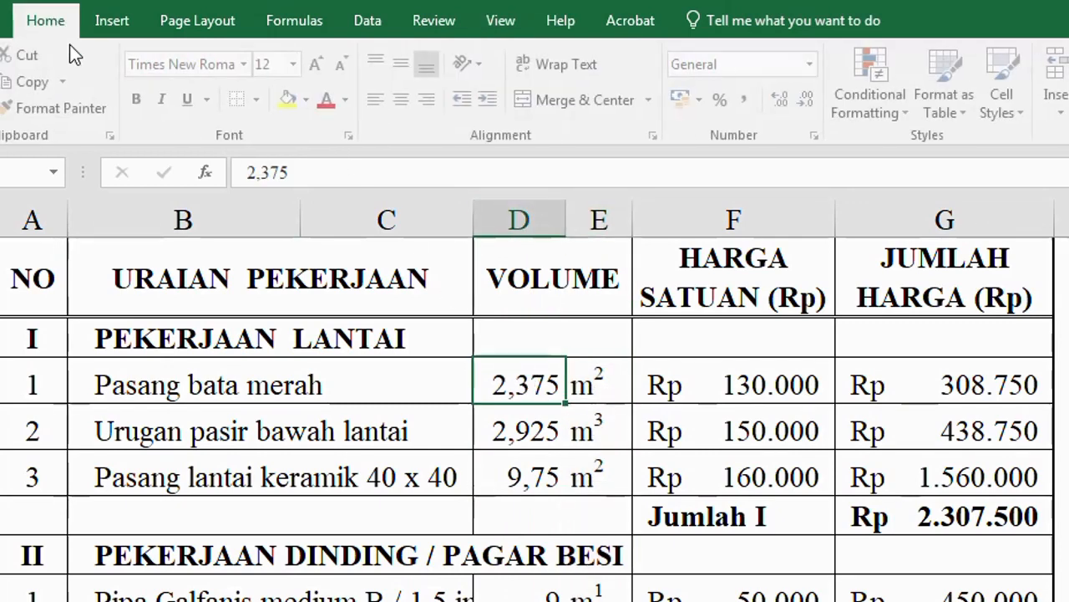
click(335, 104)
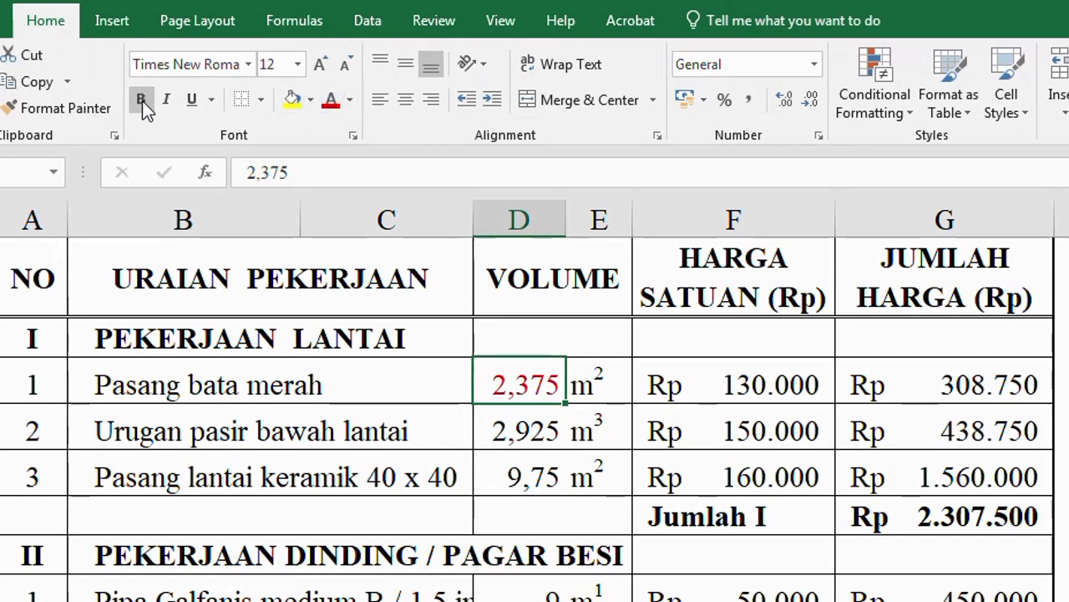
click(140, 102)
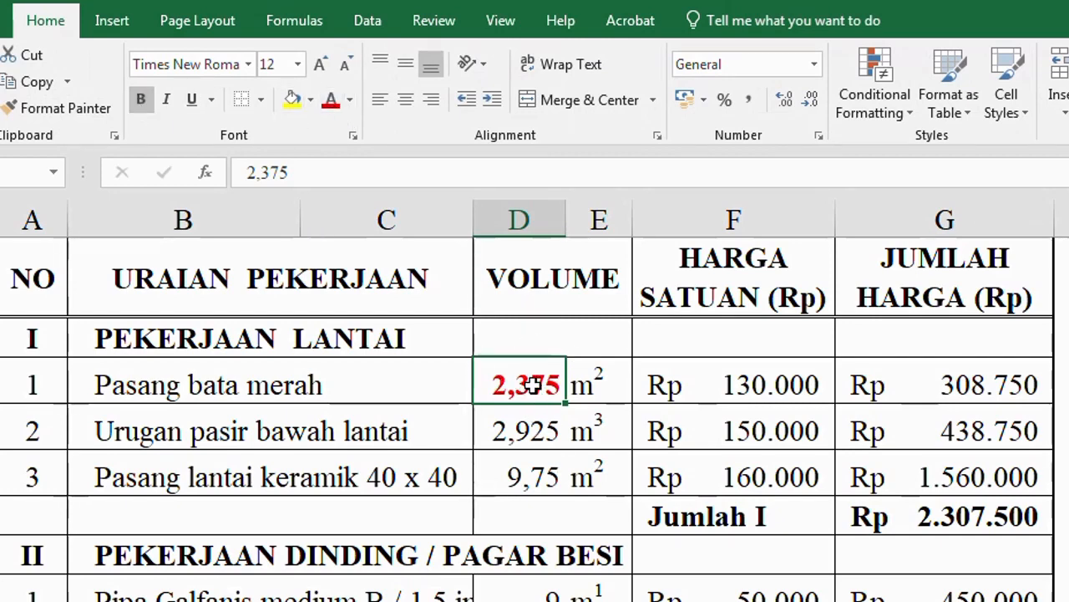
Step: Clear the JUMLAH HARGA formulas in G5:G7 for the three Pekerjaan Lantai items
click(729, 386)
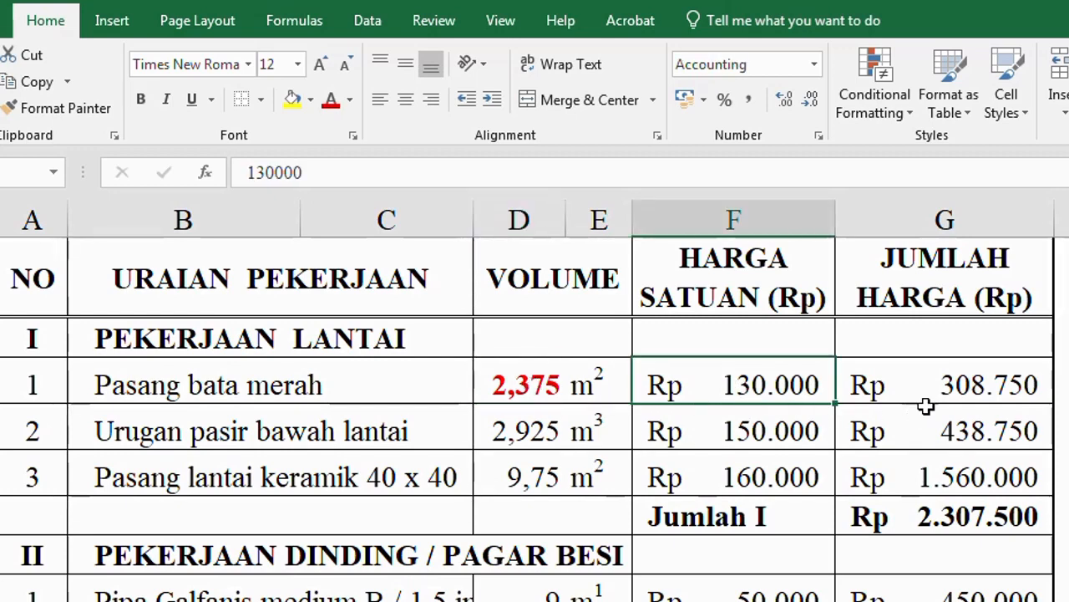
click(934, 381)
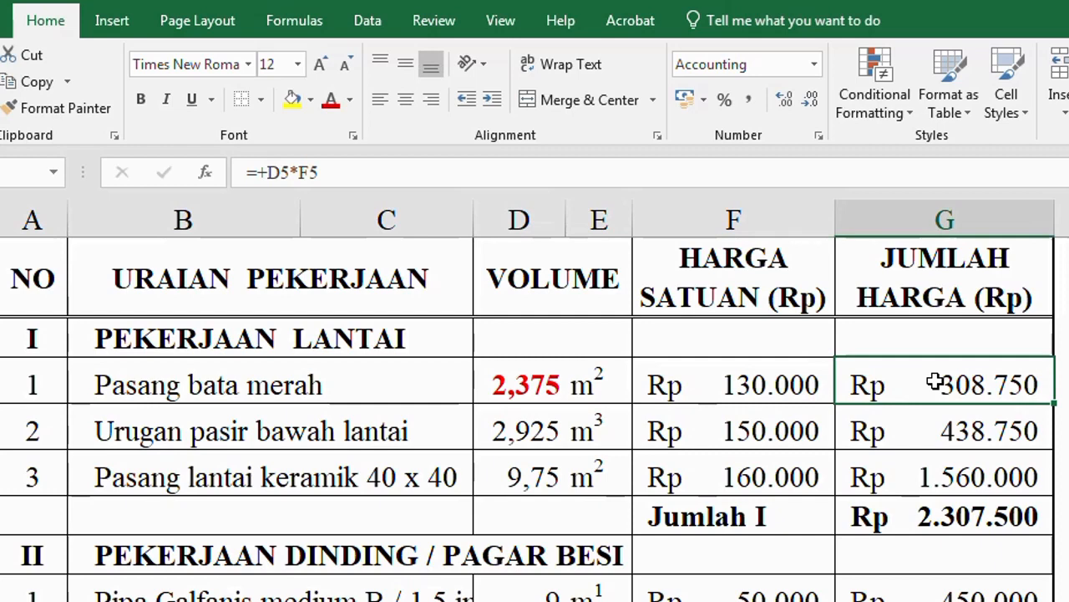
drag(931, 382, 913, 474)
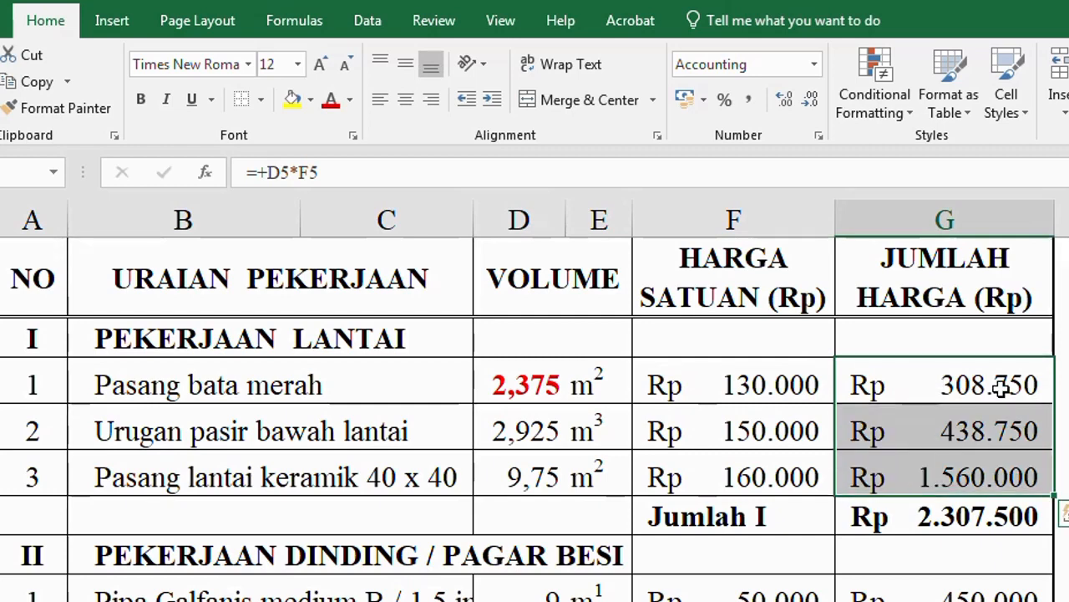
key(Delete)
Step: Enter the formula =D5*F5 in G5 to multiply the Pasang bata merah quantity by its unit price
click(1001, 386)
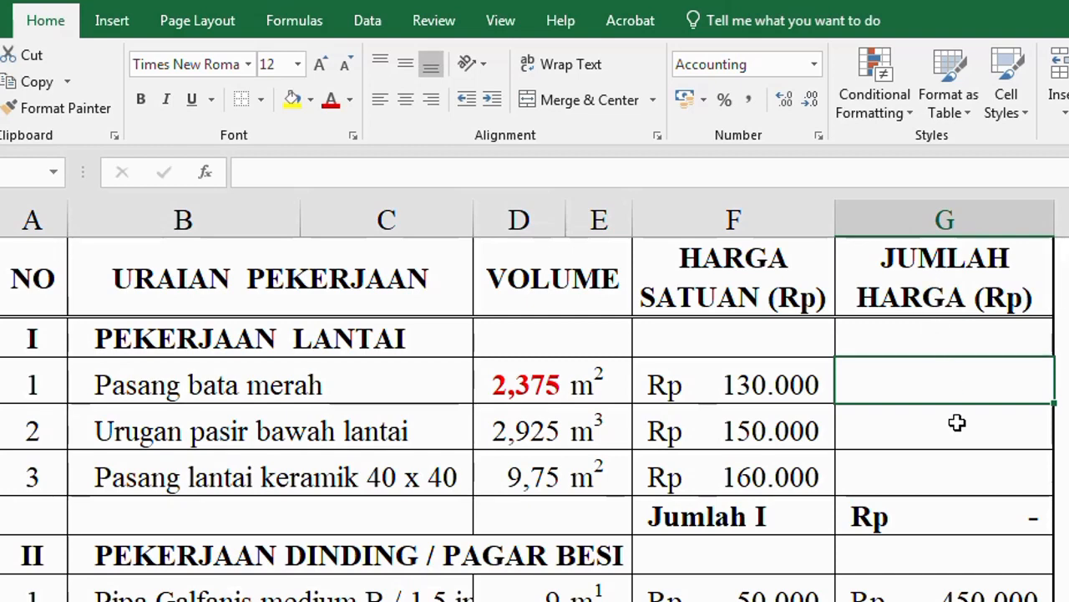
text(=)
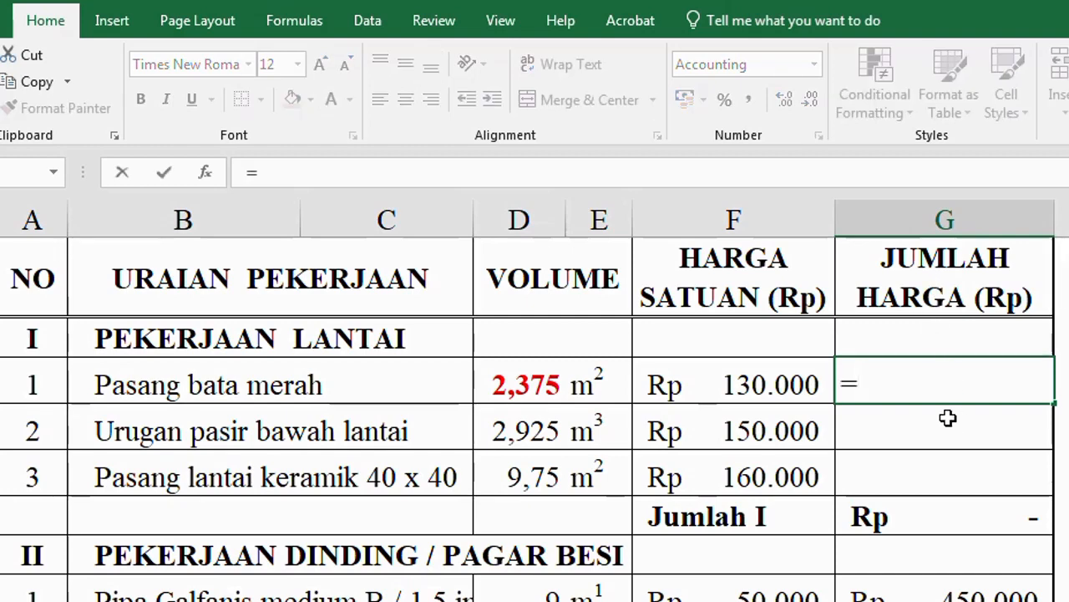
click(534, 380)
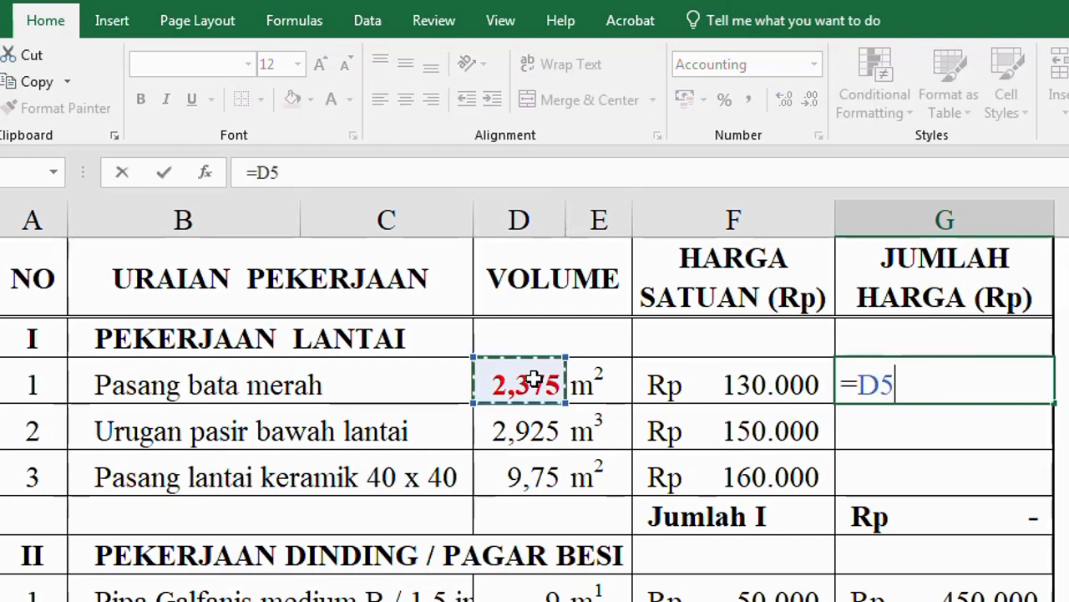
text(*)
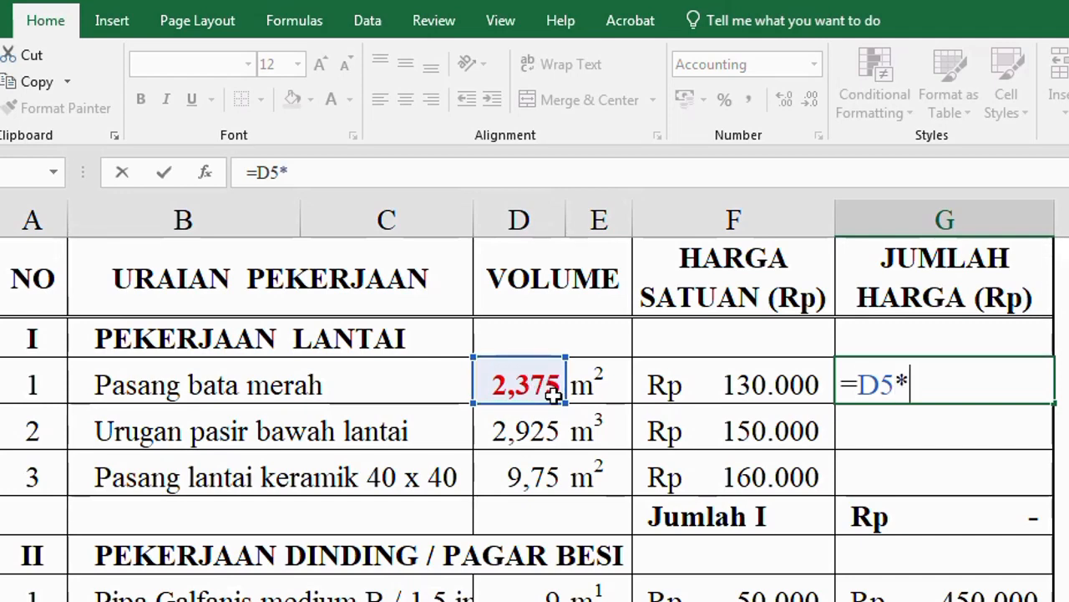
click(691, 383)
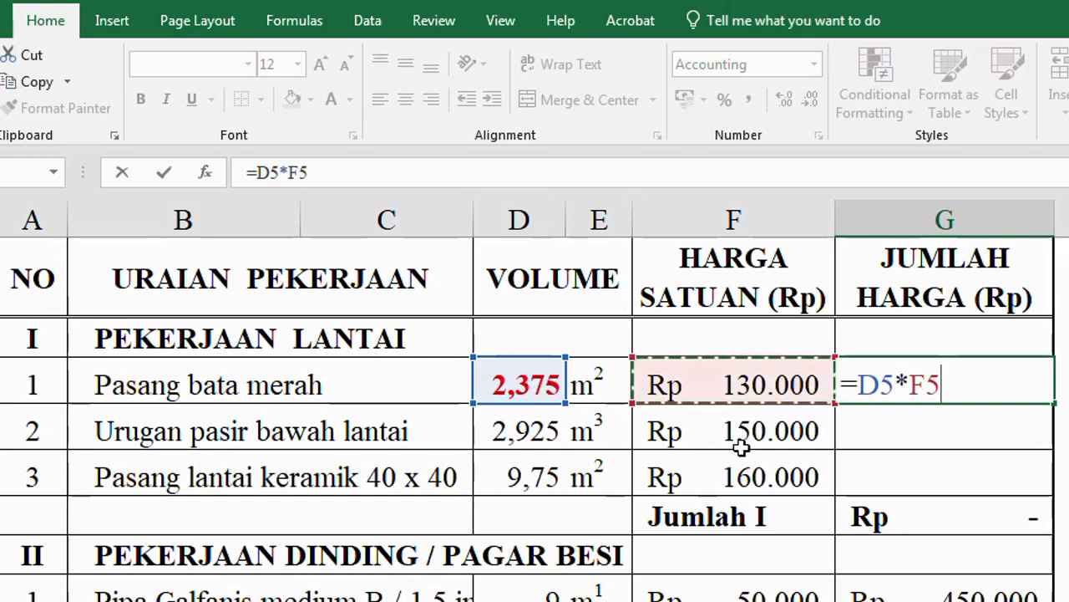
key(Return)
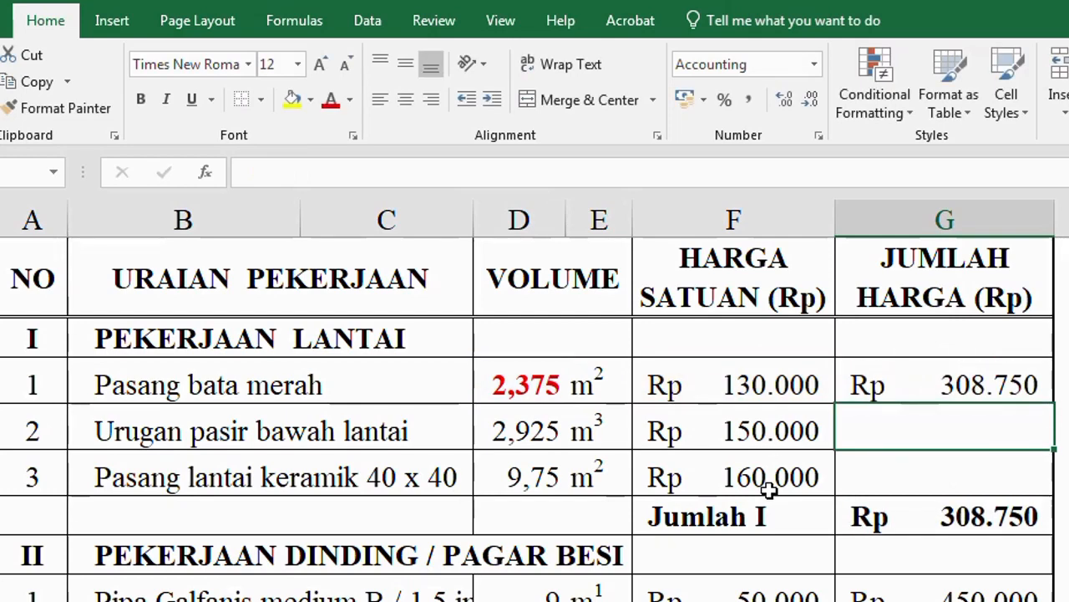
Step: Fill the G5 multiplication formula down through G7 for the remaining Pekerjaan Lantai items
click(884, 387)
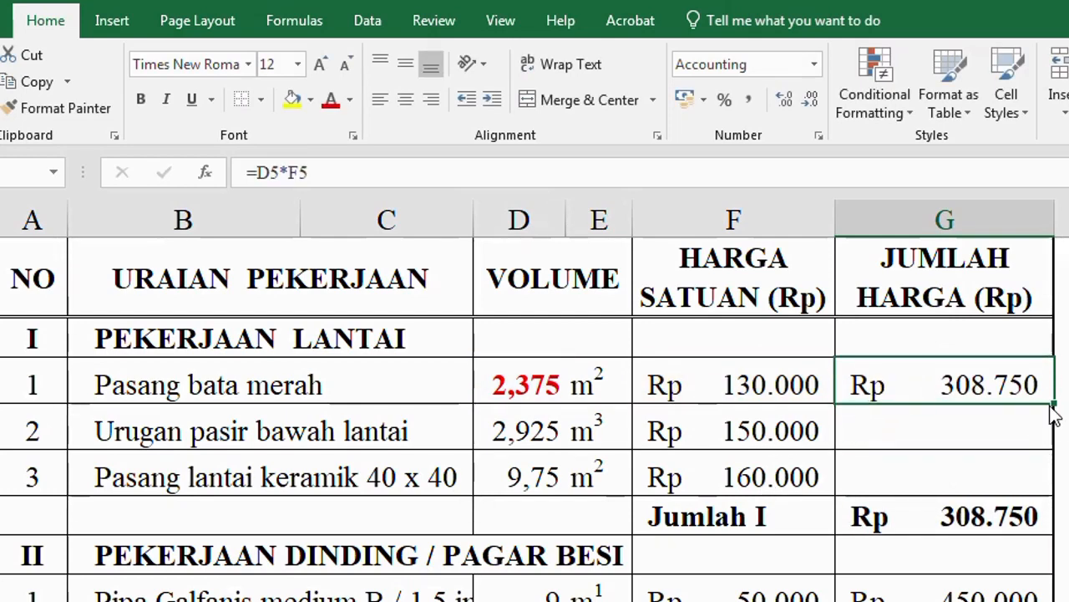
drag(1049, 408, 1058, 486)
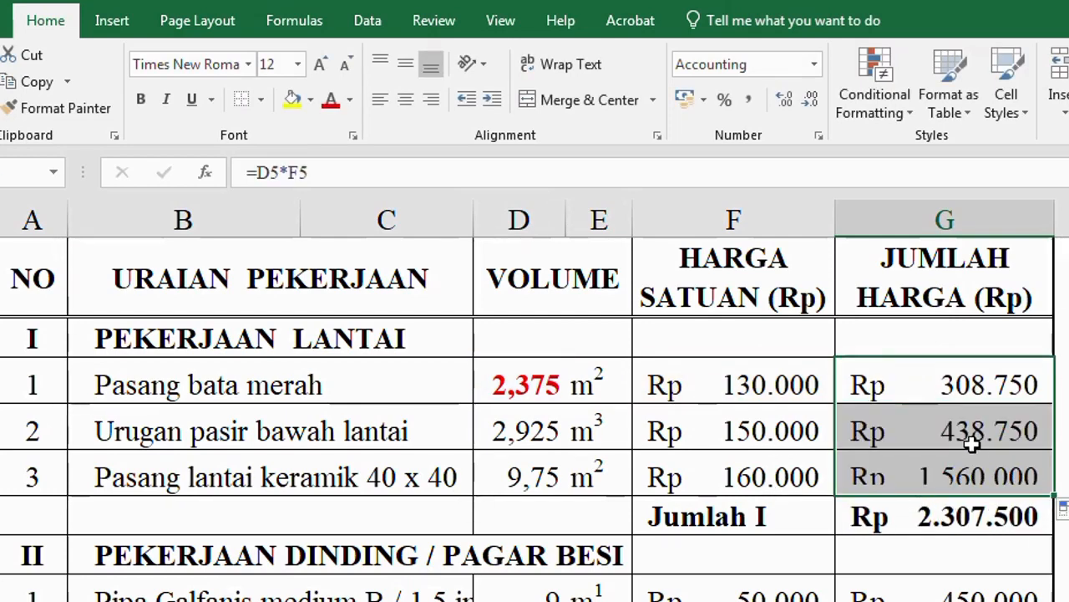
click(974, 437)
click(513, 386)
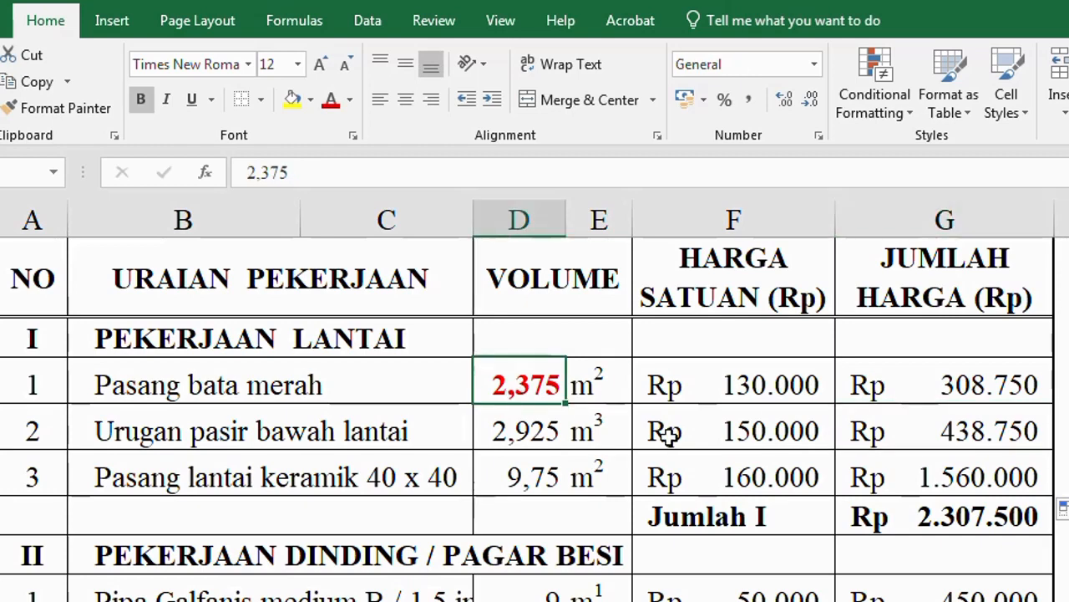
click(714, 437)
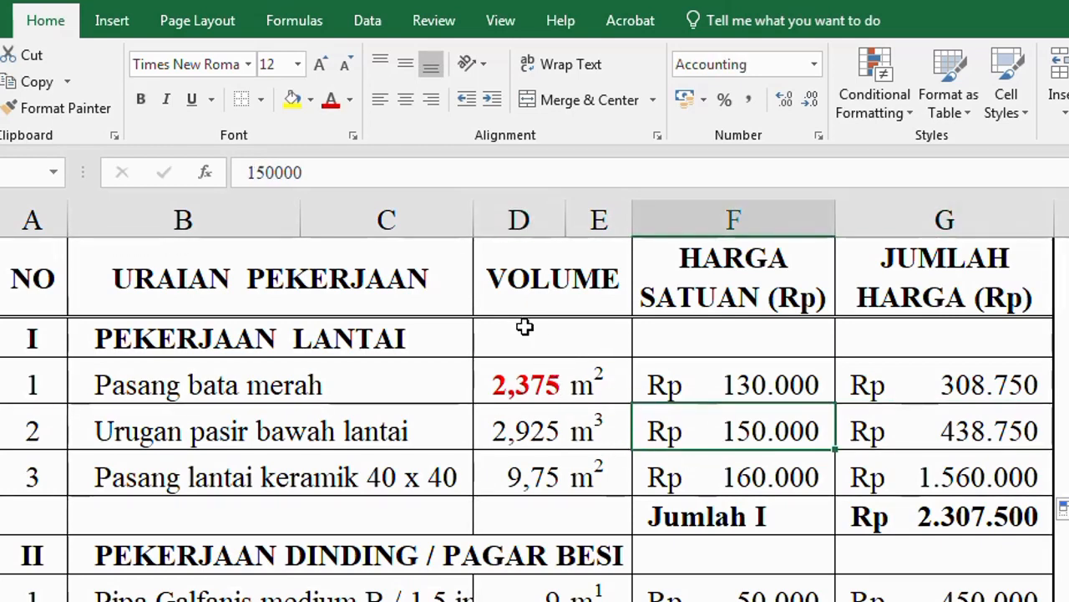
Step: Enter 2,375 M2 as one combined quantity and unit in D4, beside PEKERJAAN LANTAI
click(528, 340)
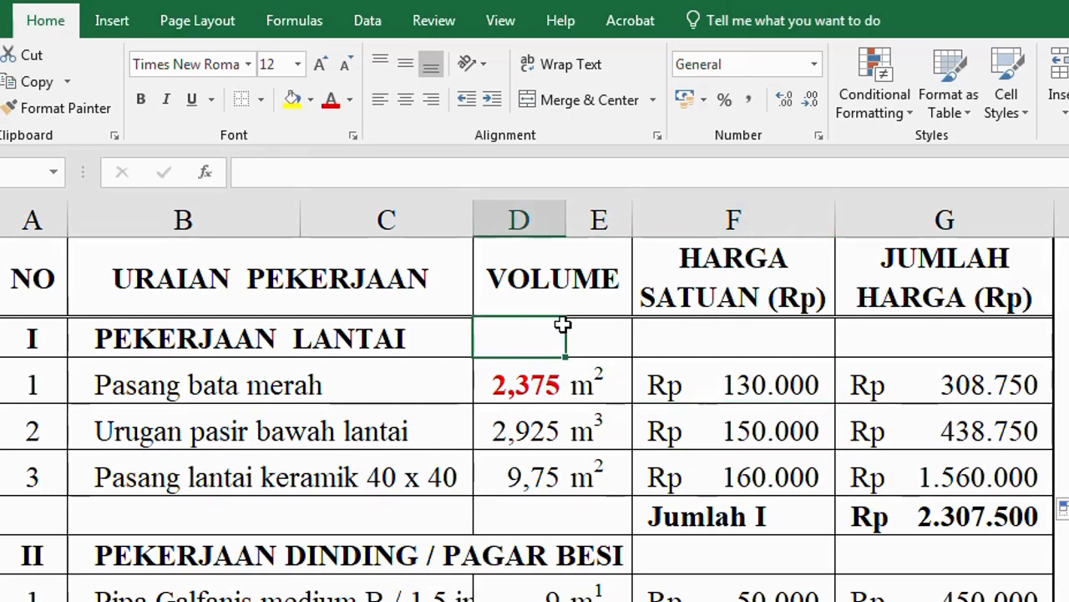
text(2,)
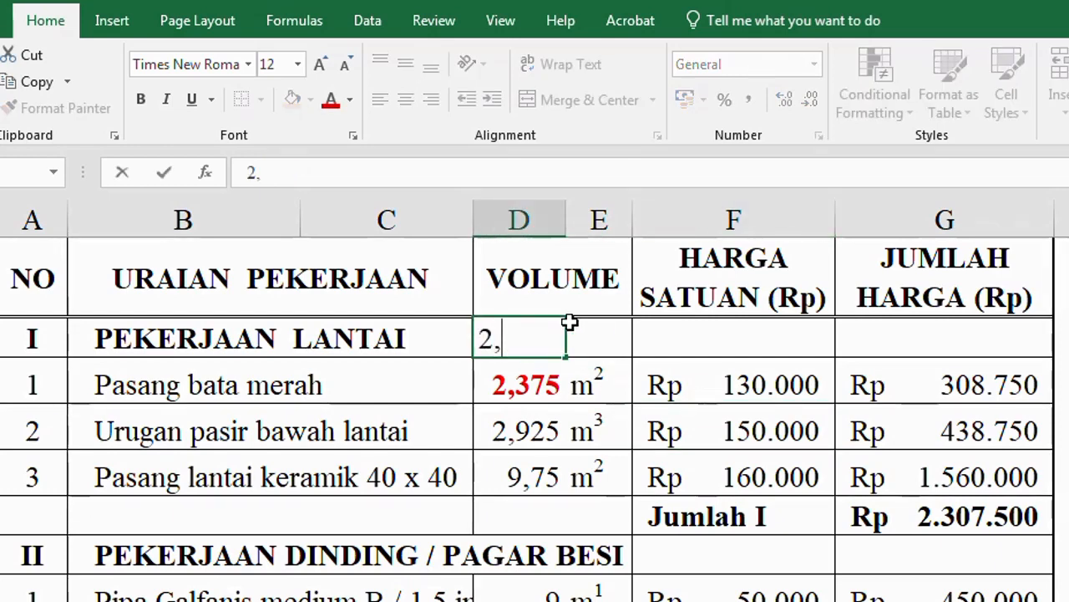
text(375 Z)
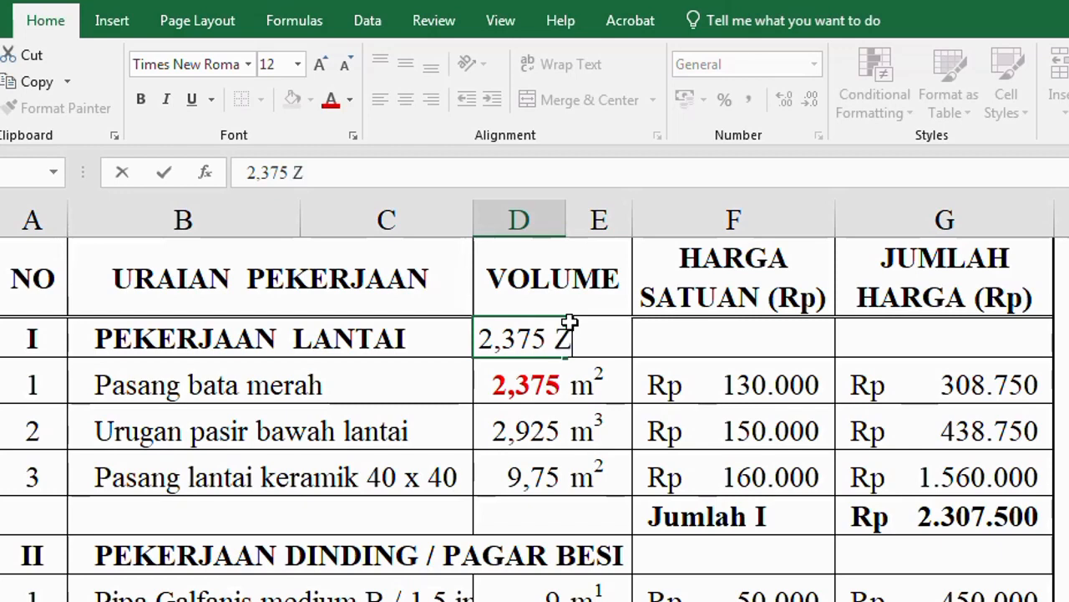
key(BackSpace)
text(M2)
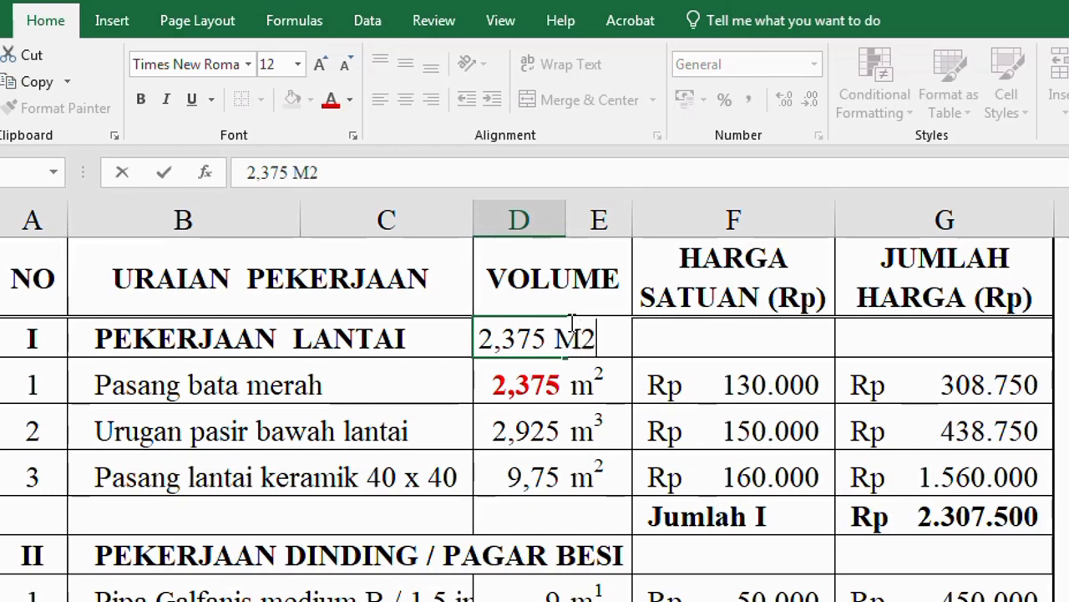
key(shift+Left)
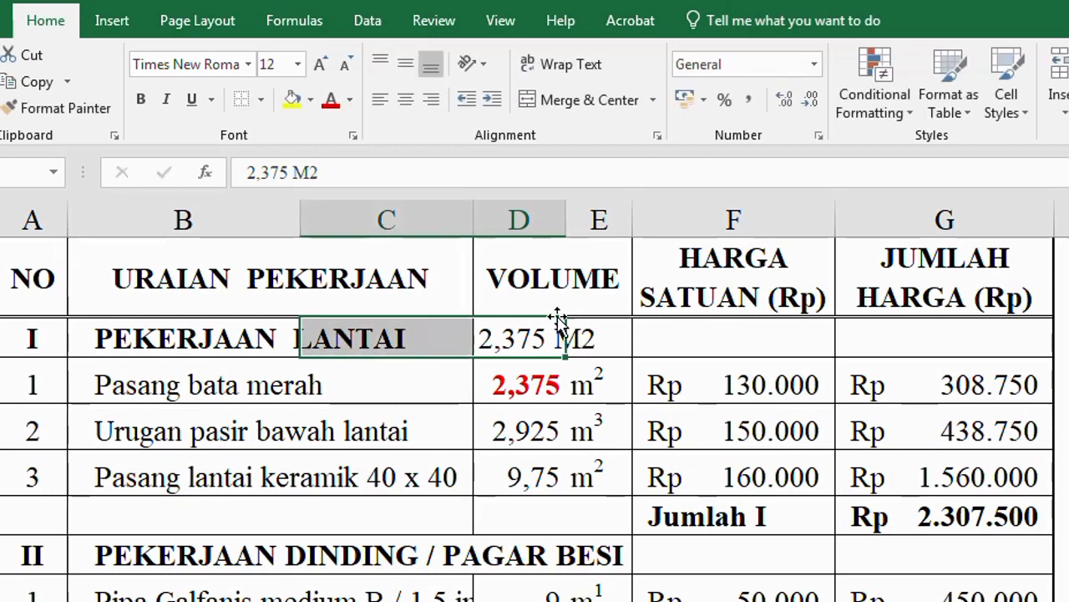
click(552, 434)
Step: Format only the final 2 of the M2 unit in D4 as superscript
click(533, 337)
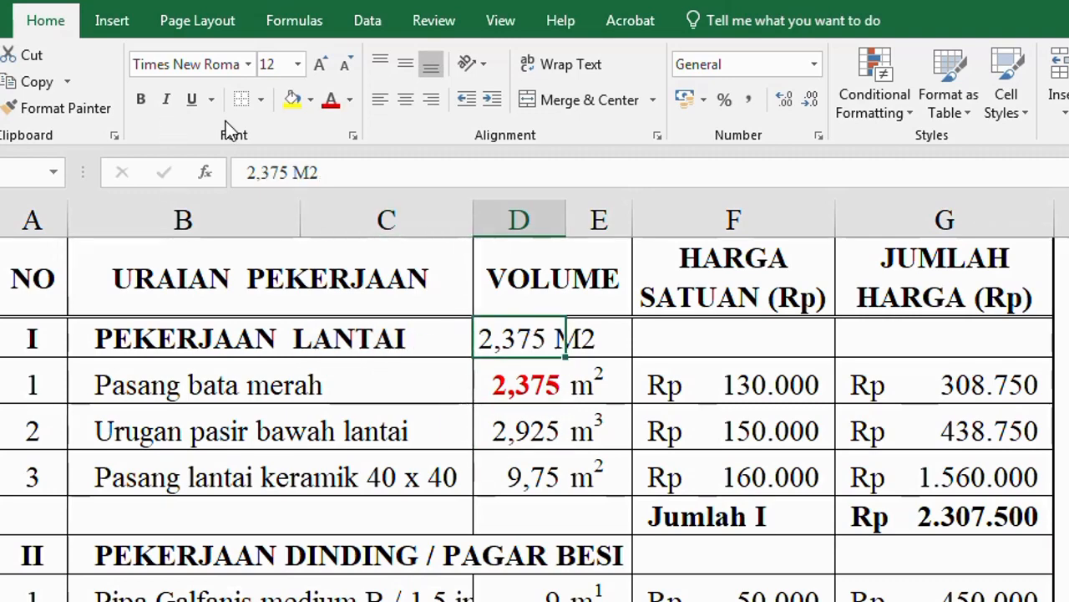
key(F2)
key(shift+Left)
click(353, 135)
click(370, 477)
key(Return)
key(Return)
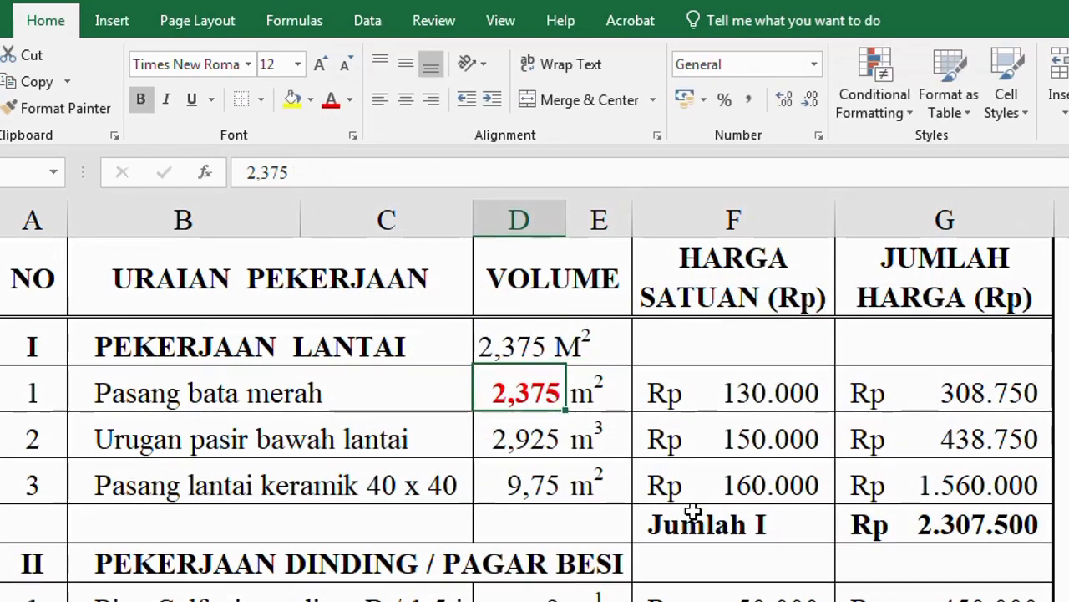
Step: Enter a unit price of 130000 in F4 on the PEKERJAAN LANTAI row
key(Up)
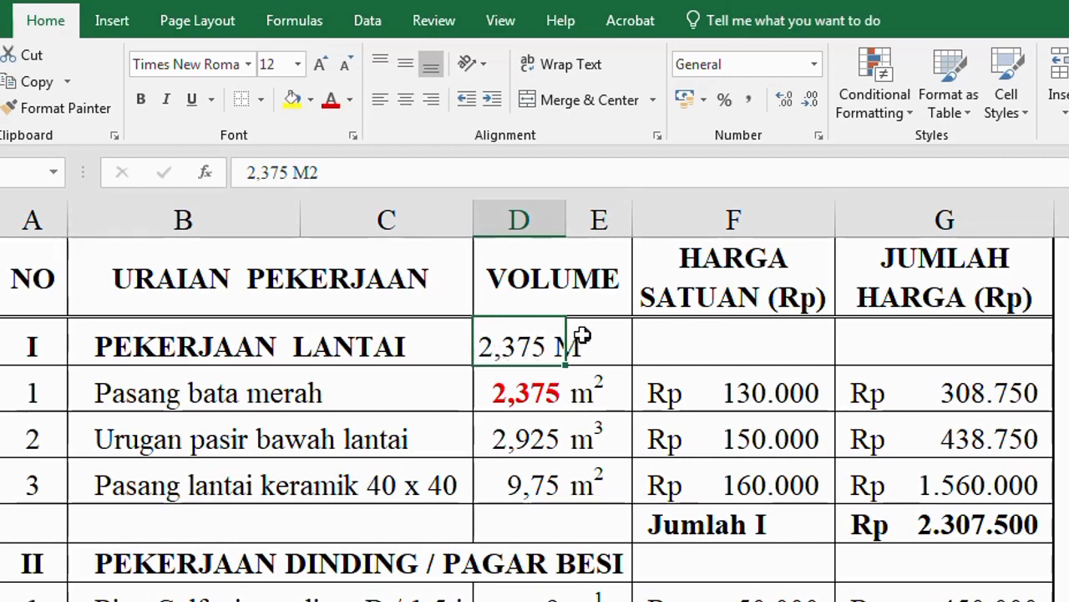
click(752, 351)
text(130000)
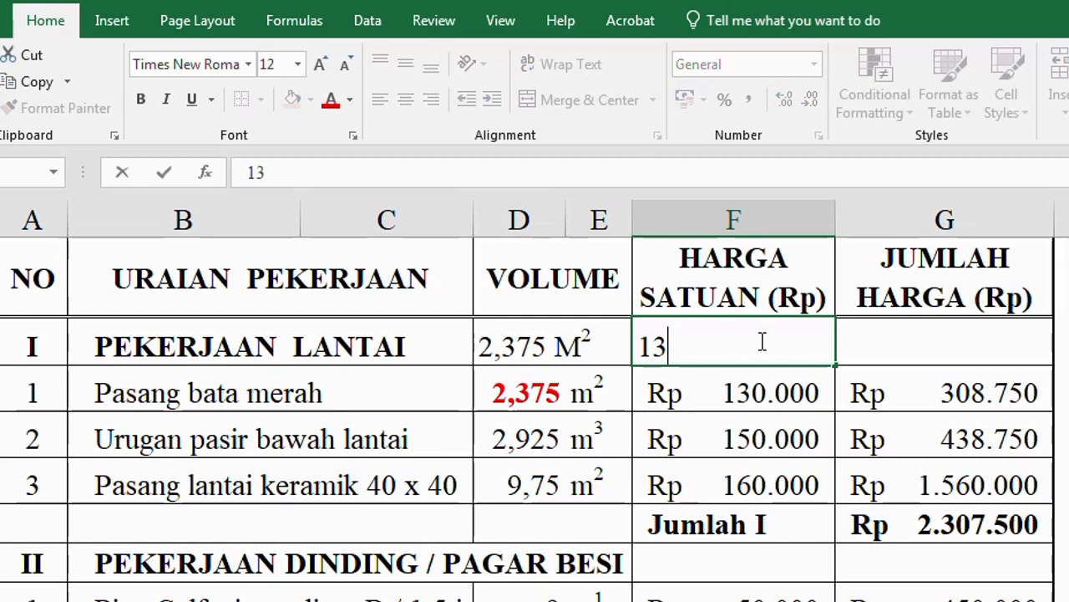
Step: Enter the formula =F4*D4 in G4 and check its result against the combined quantity and unit in D4
click(895, 347)
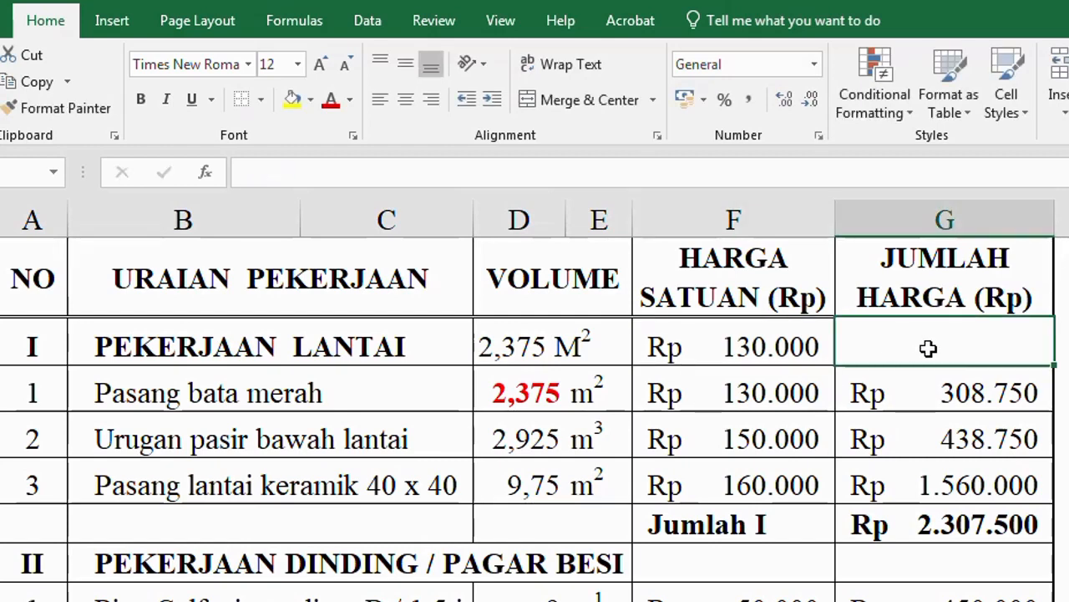
text(=)
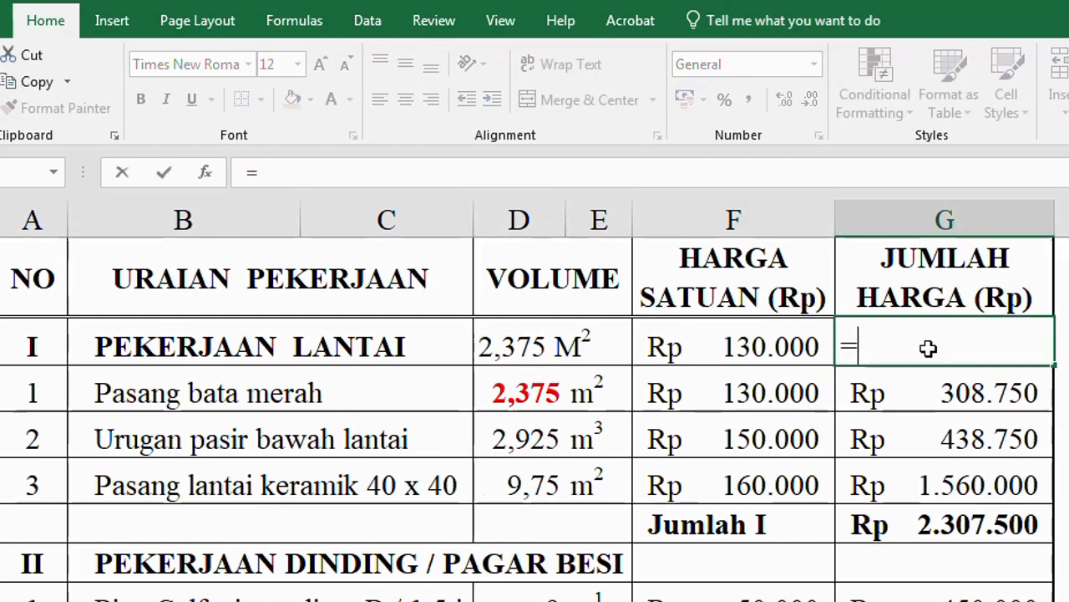
click(775, 348)
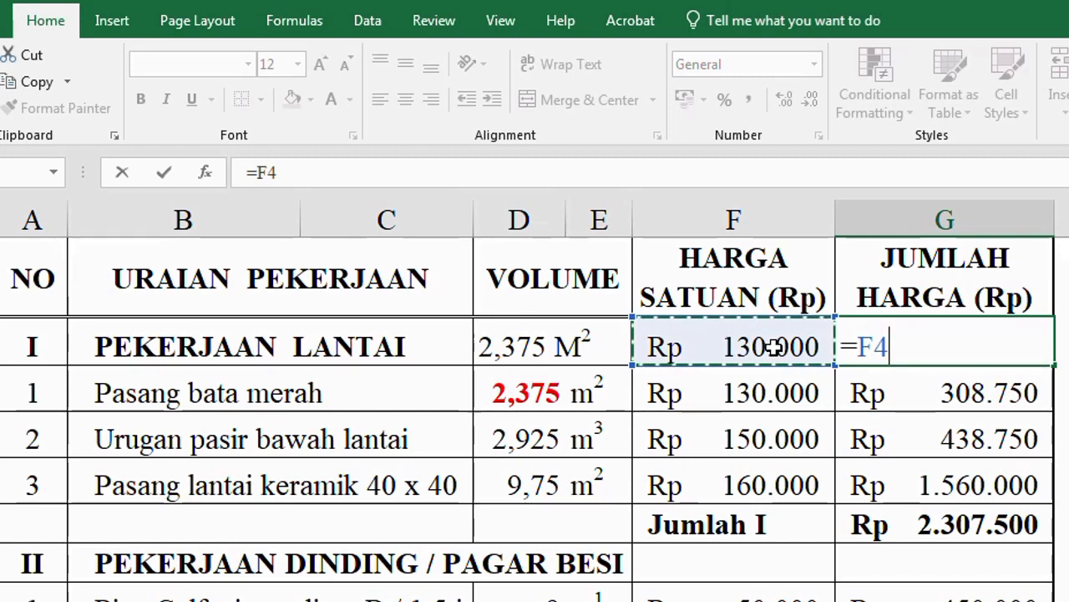
text(*)
click(526, 343)
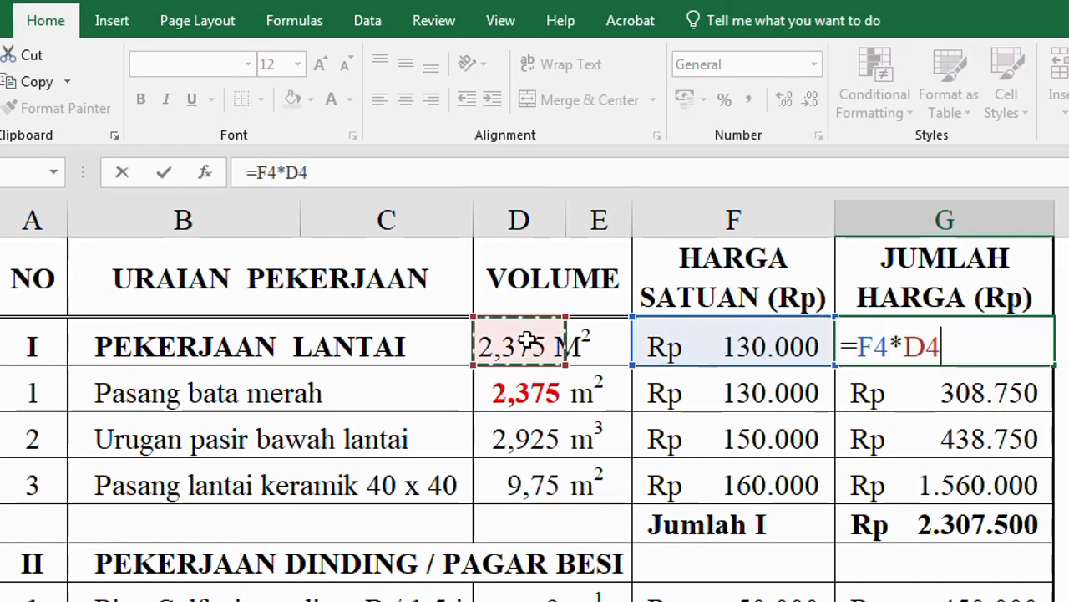
key(Return)
click(923, 351)
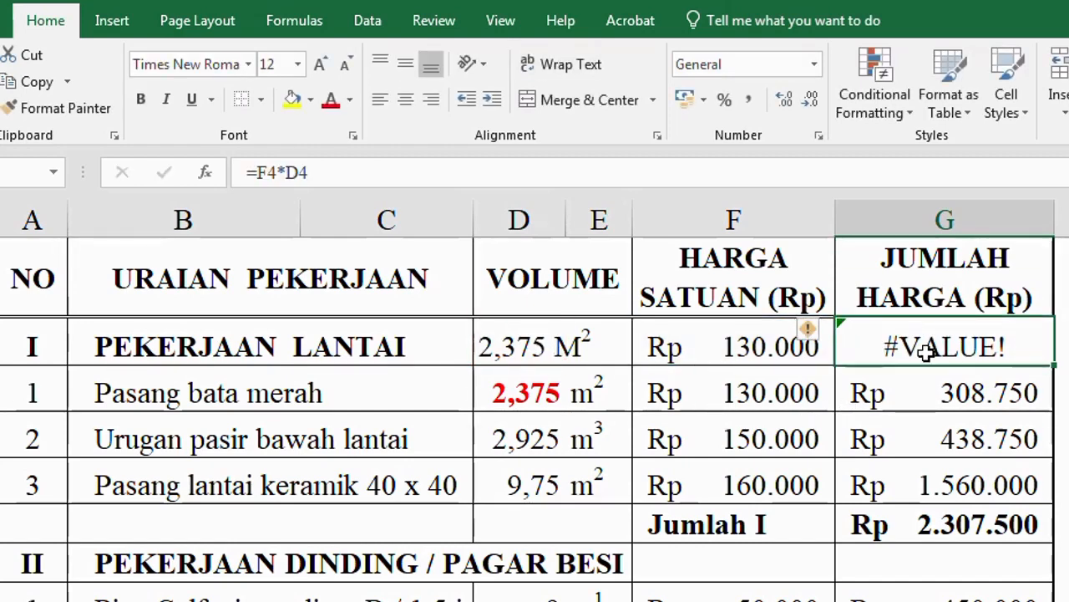
click(526, 348)
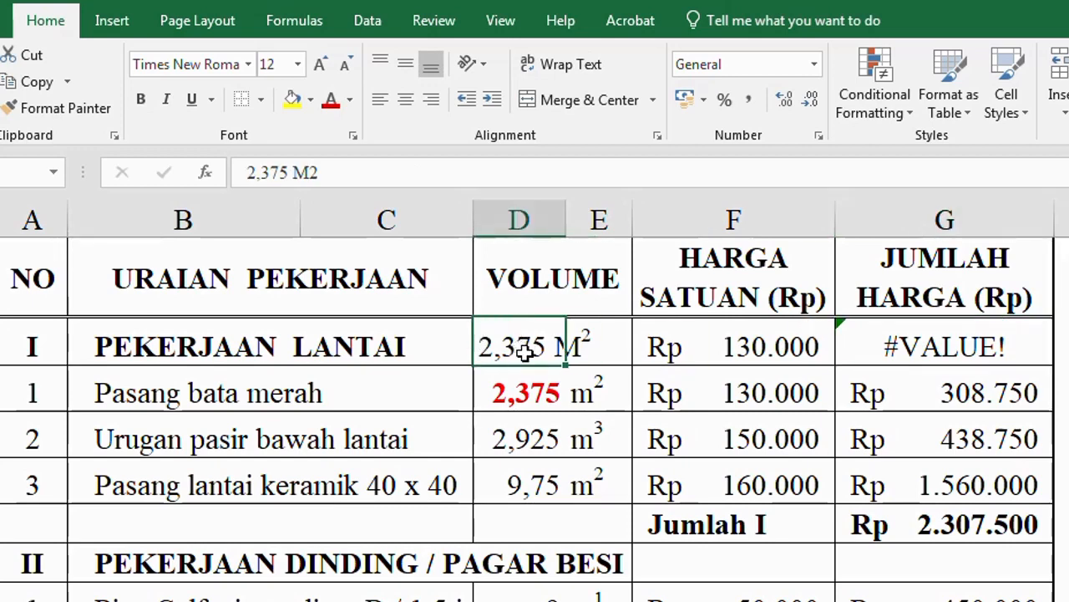
Step: Compare the separate quantity and unit cells in columns D and E with the combined entry in D4
click(534, 405)
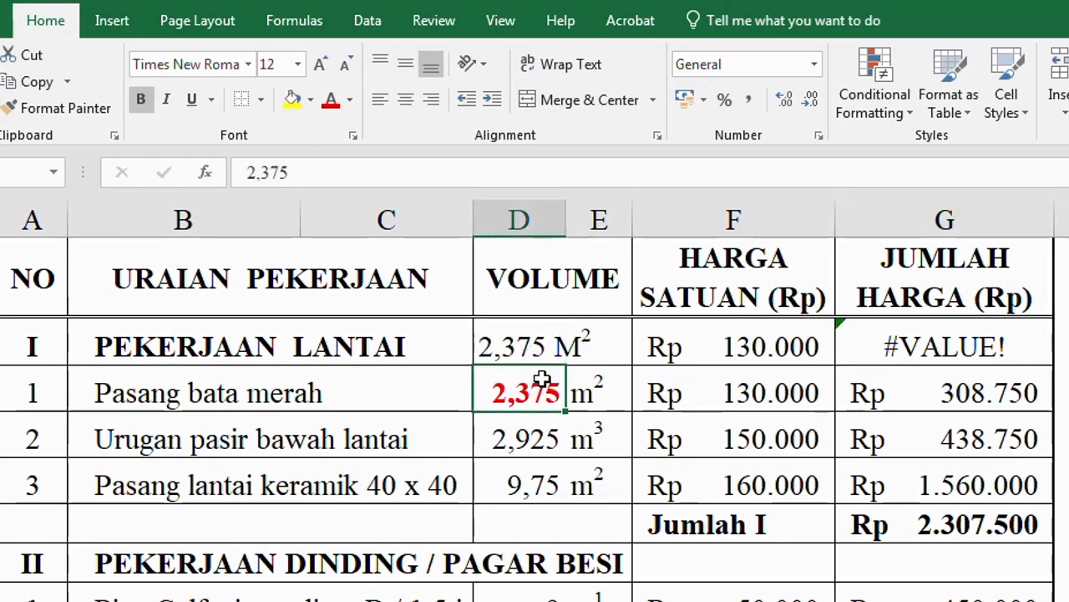
drag(539, 234, 582, 333)
drag(540, 215, 576, 234)
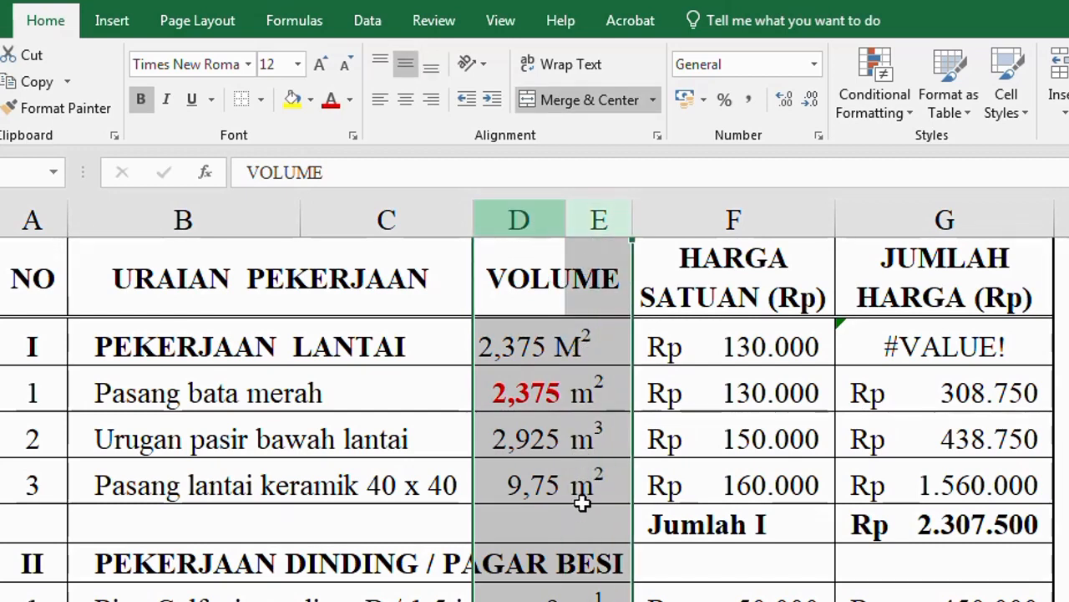
click(584, 436)
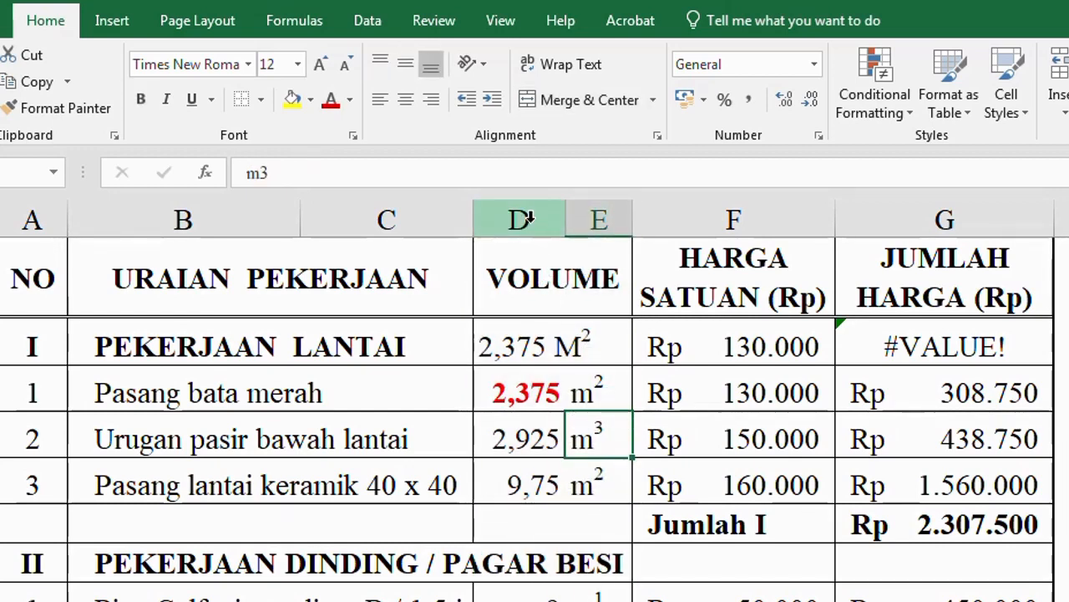
click(535, 217)
click(596, 215)
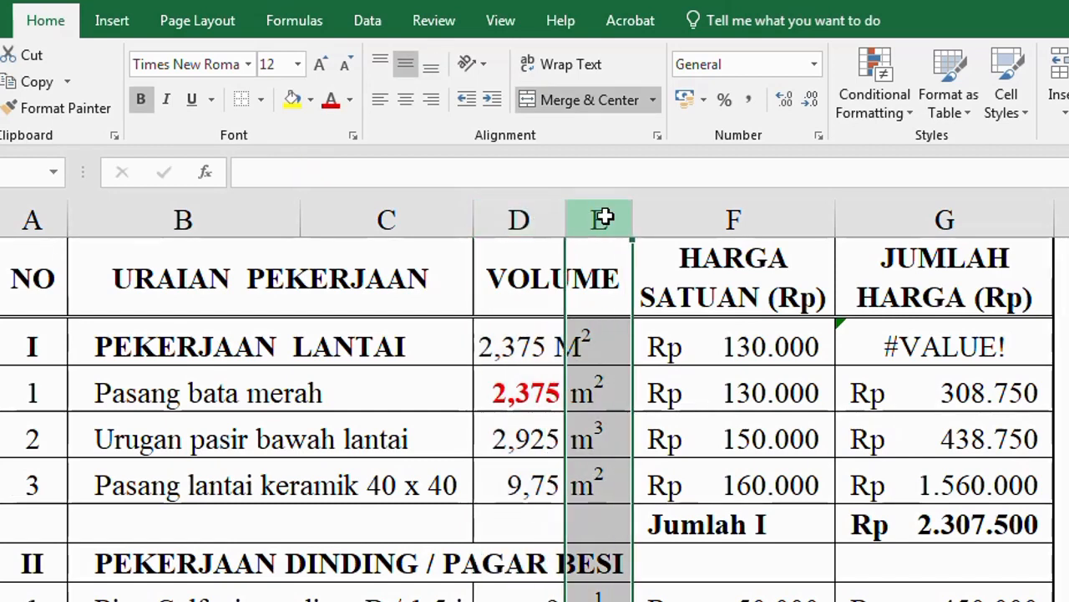
click(518, 347)
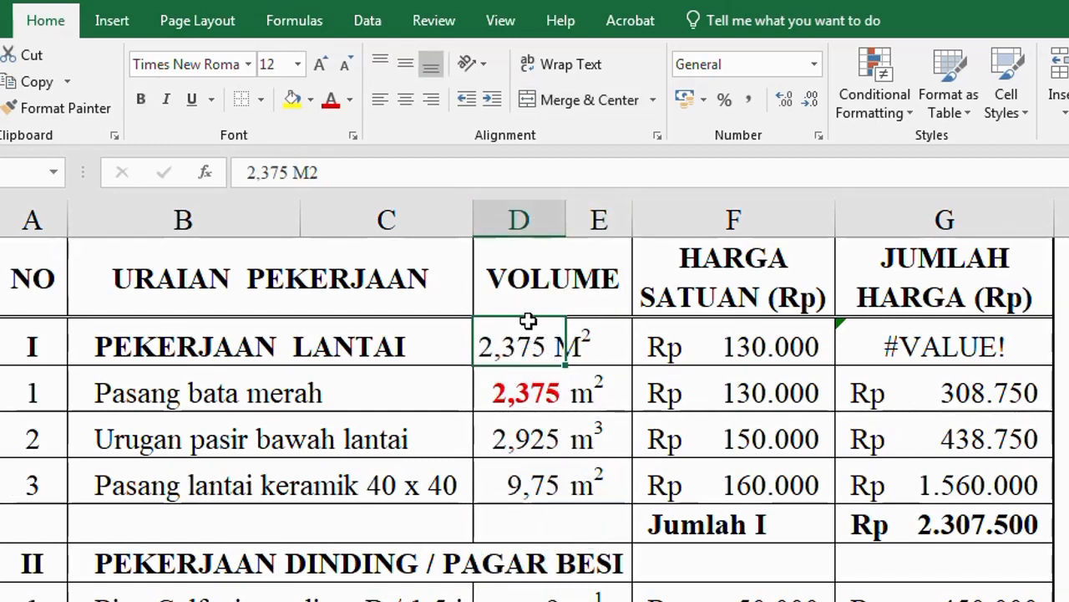
Step: Apply All Borders to the VOLUME cells in columns D and E, from the header down into section II
click(524, 293)
drag(524, 293, 585, 598)
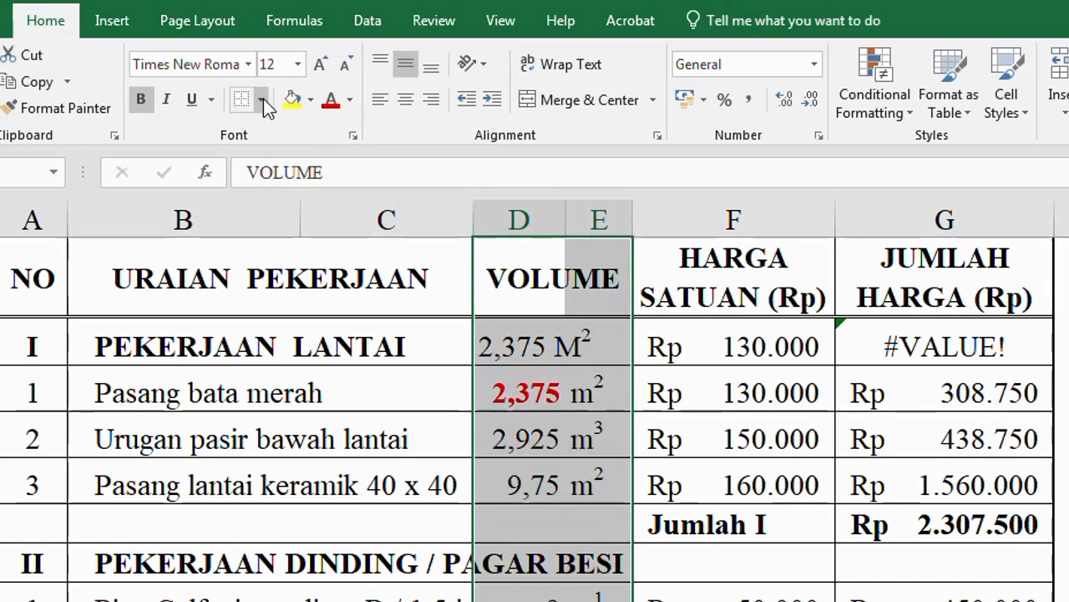
click(263, 98)
click(281, 293)
click(600, 592)
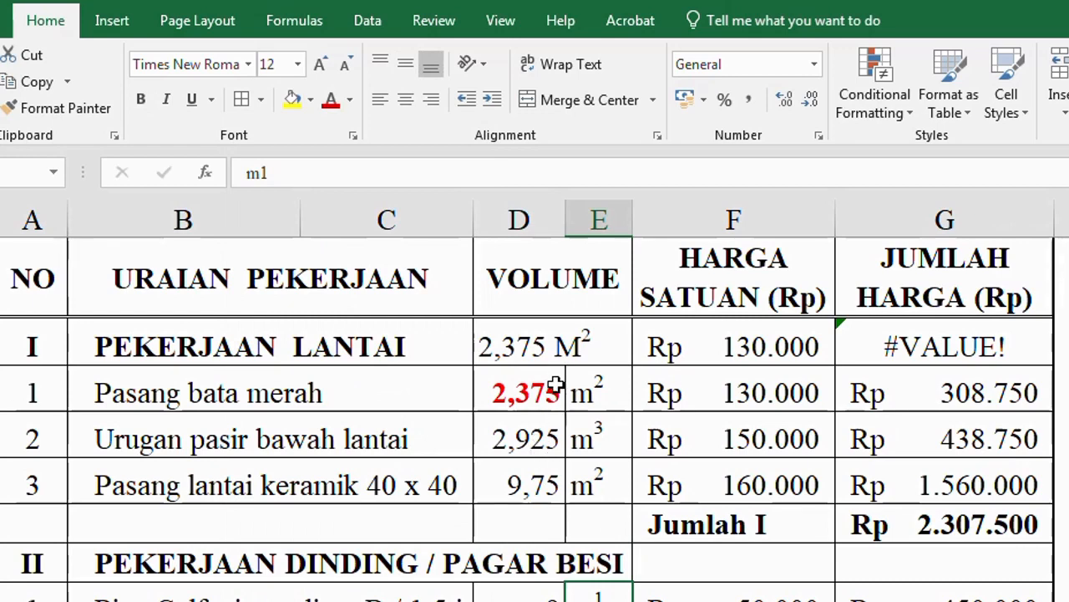
Step: Clear the combined quantity and unit from D4 on the PEKERJAAN LANTAI row
click(533, 334)
key(Delete)
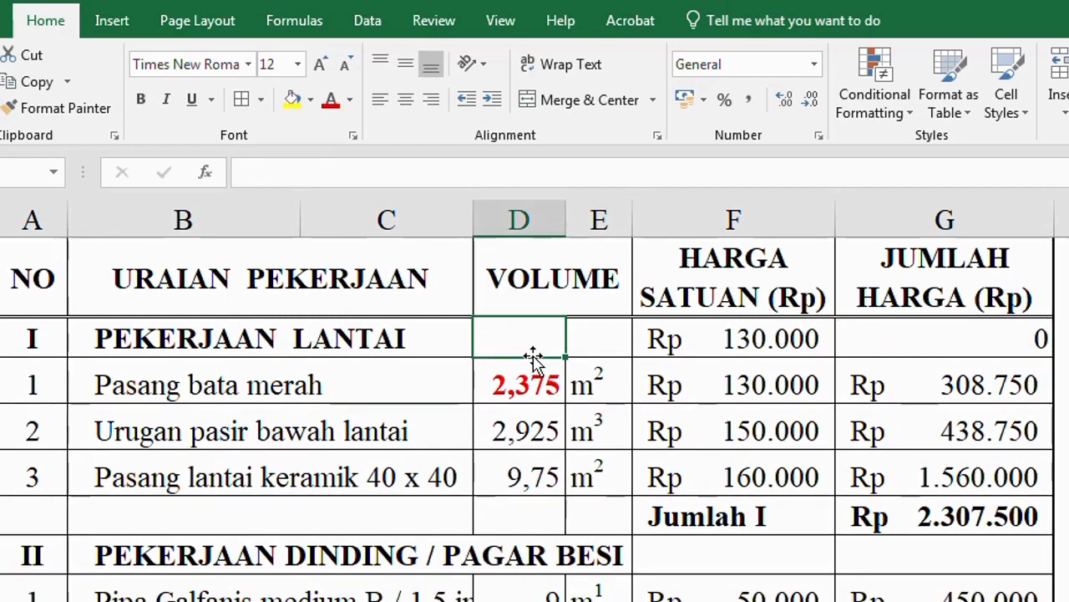
click(533, 489)
click(527, 443)
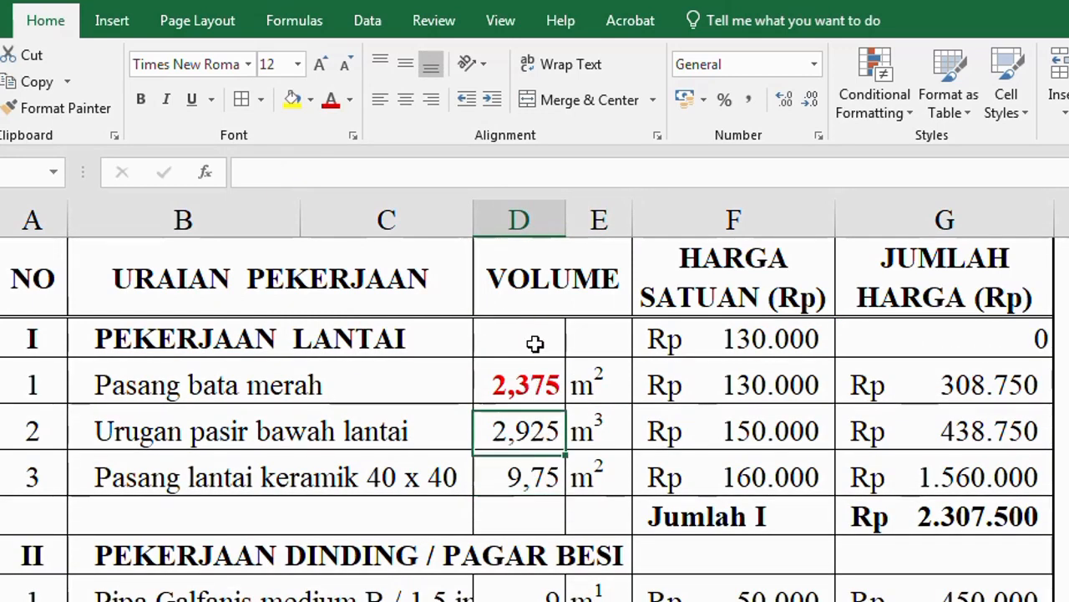
Step: Remove the inner vertical border between columns D and E from the PEKERJAAN LANTAI row down, keeping the other borders
mouse_move(535, 343)
mouse_down()
mouse_move(606, 529)
mouse_move(593, 595)
mouse_up()
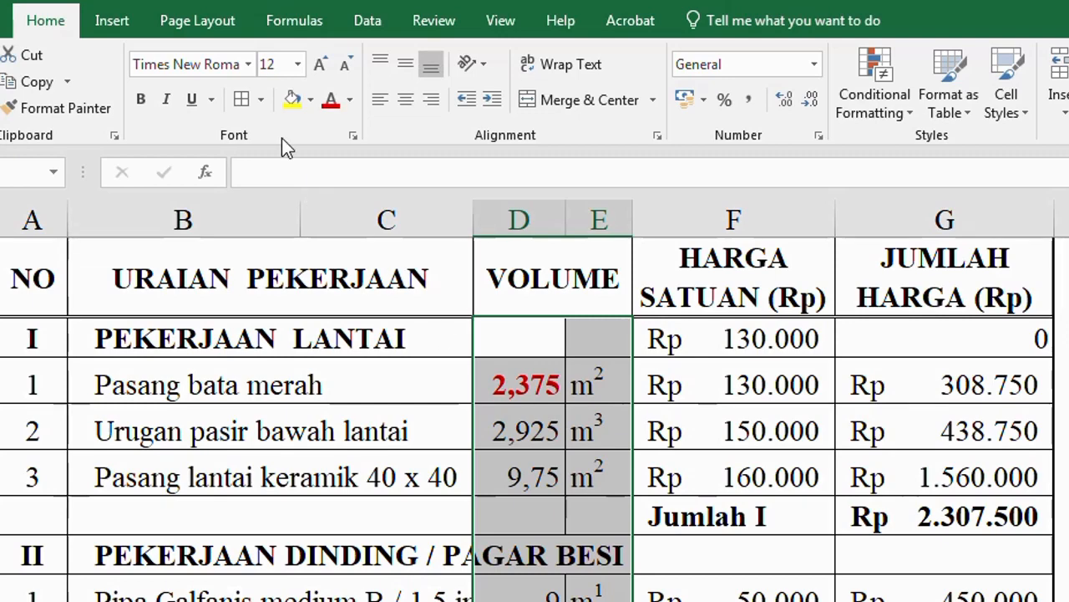
click(263, 100)
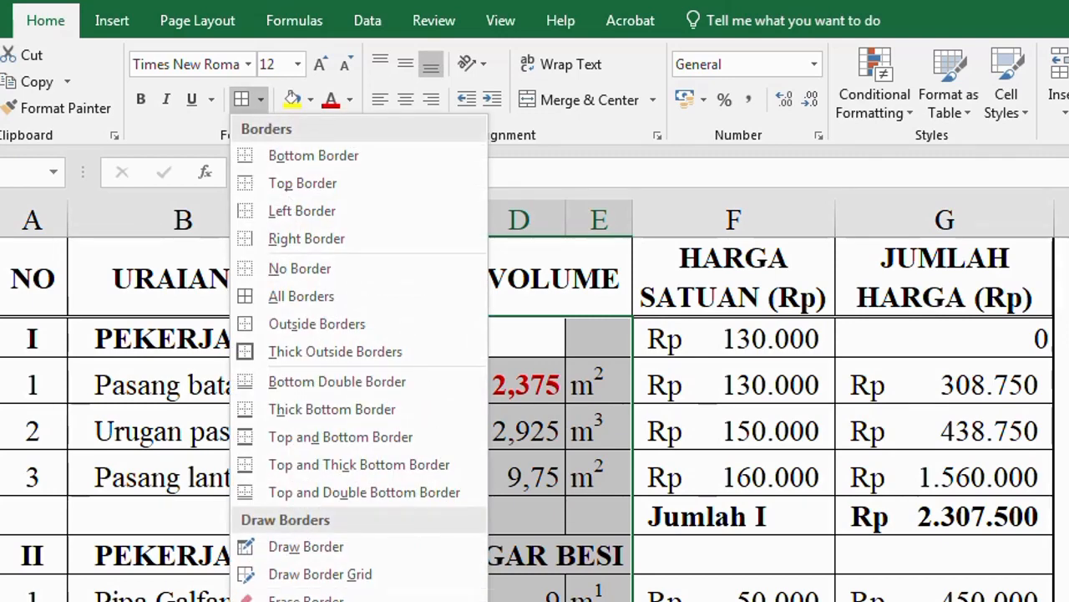
click(308, 599)
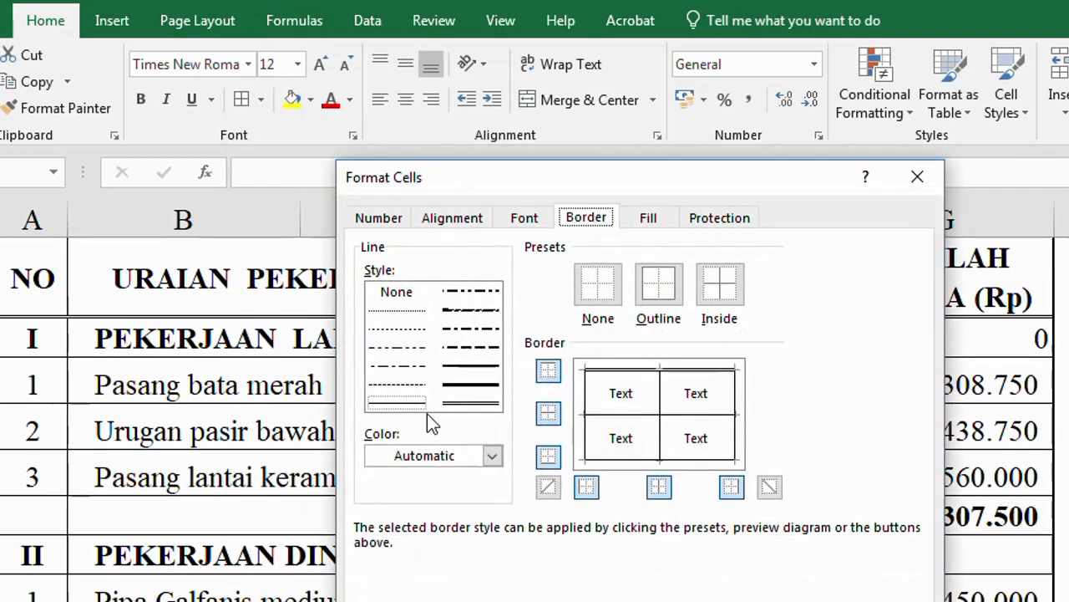
click(661, 393)
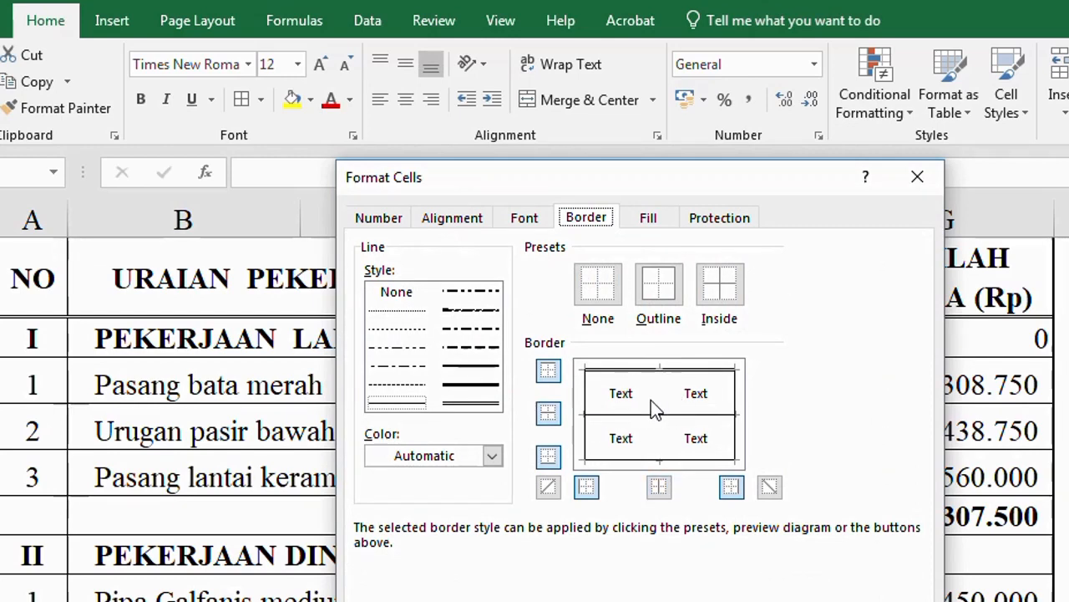
key(Return)
click(711, 441)
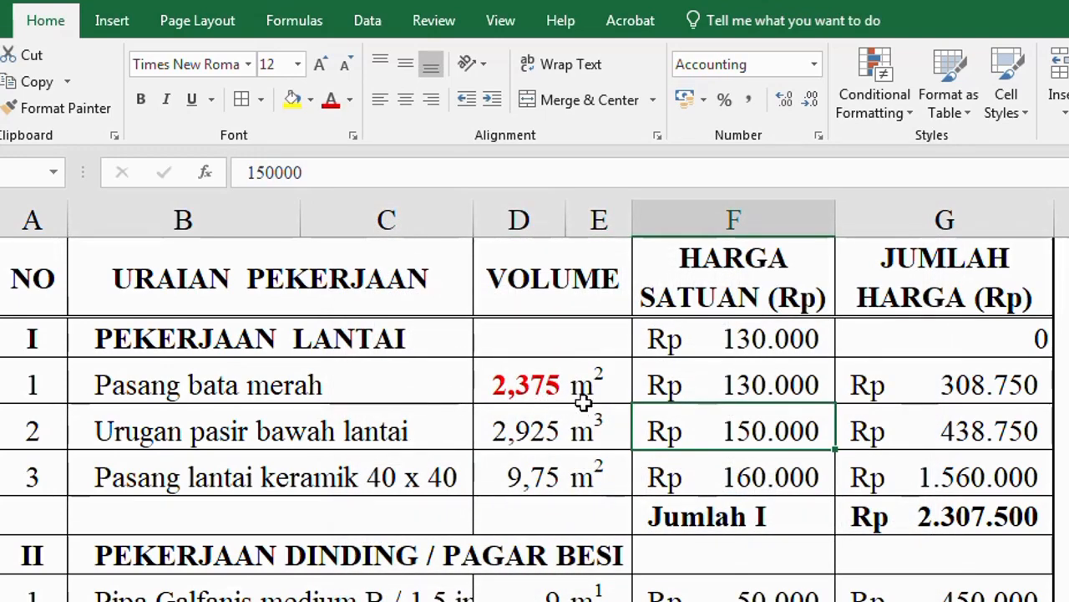
click(520, 217)
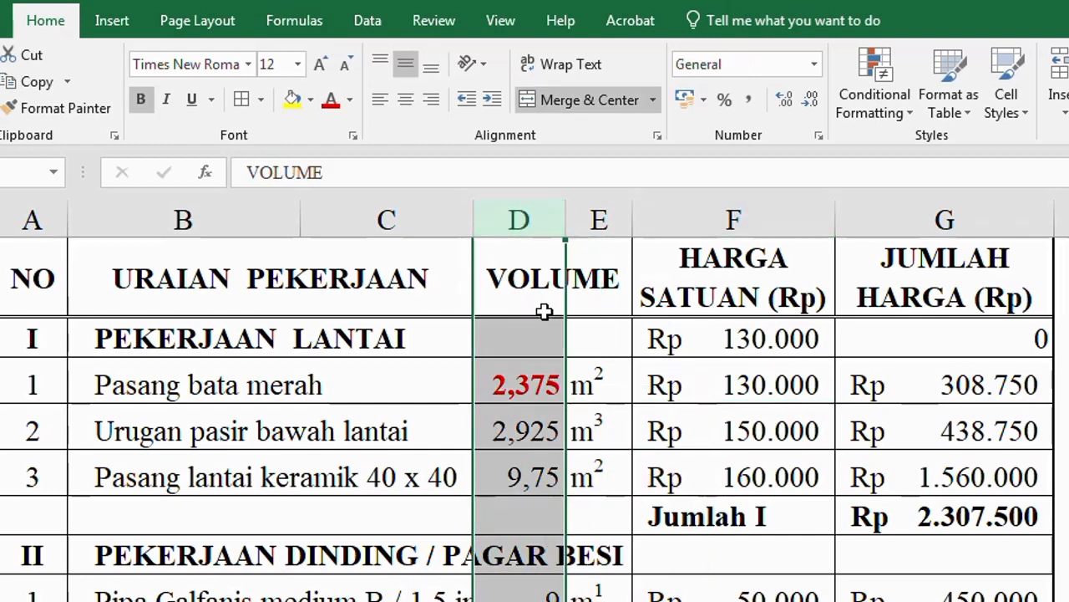
click(600, 217)
click(686, 401)
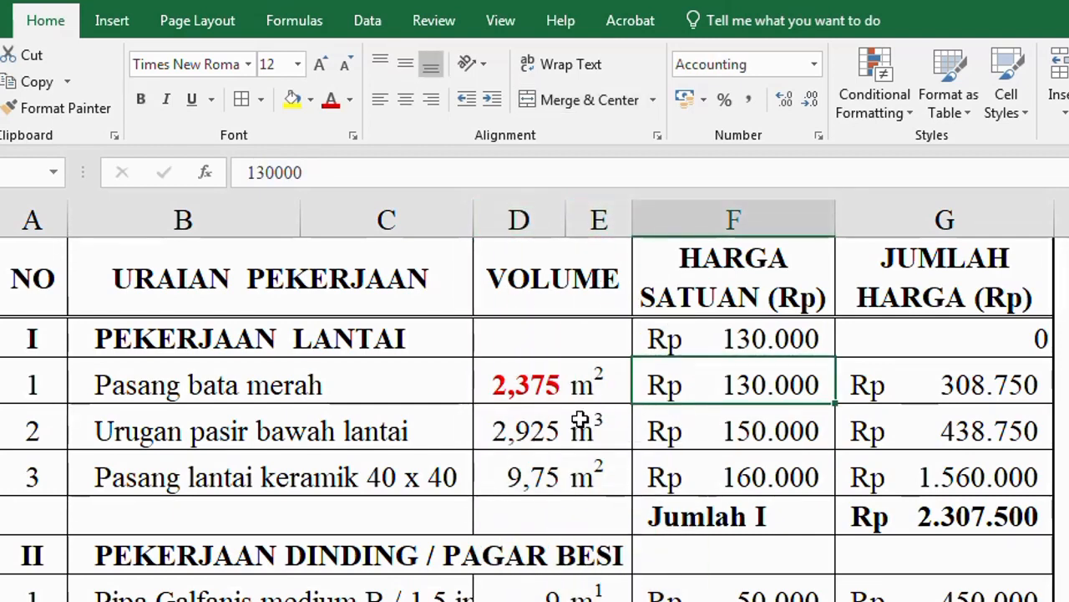
click(531, 384)
click(597, 381)
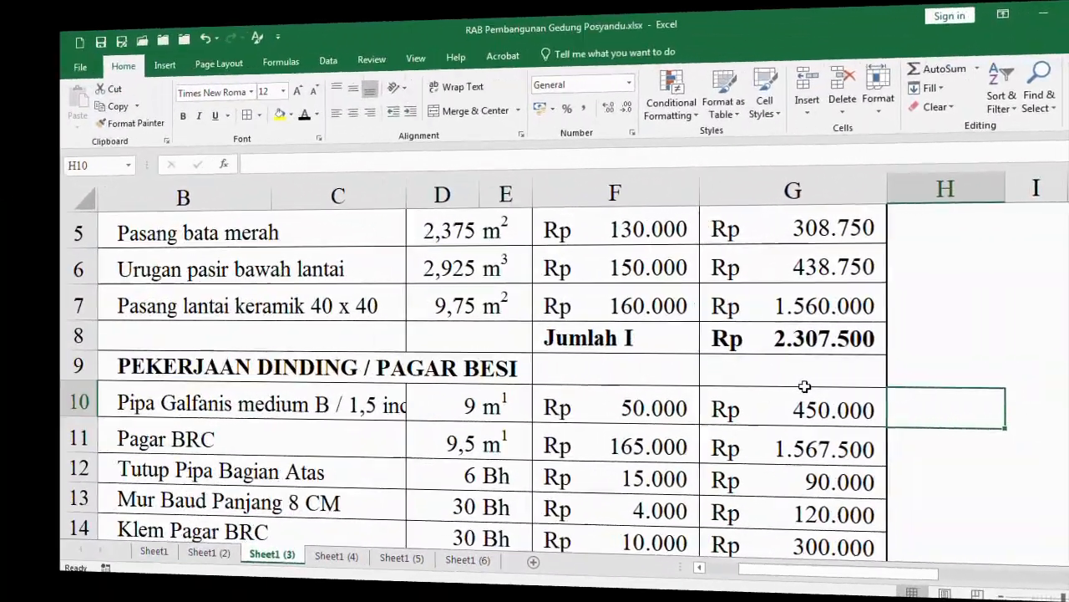
Step: Calculate the floor work line totals with =D5*F5 in G5 and fill the formula down to G7
scroll(871, 357, up, 1)
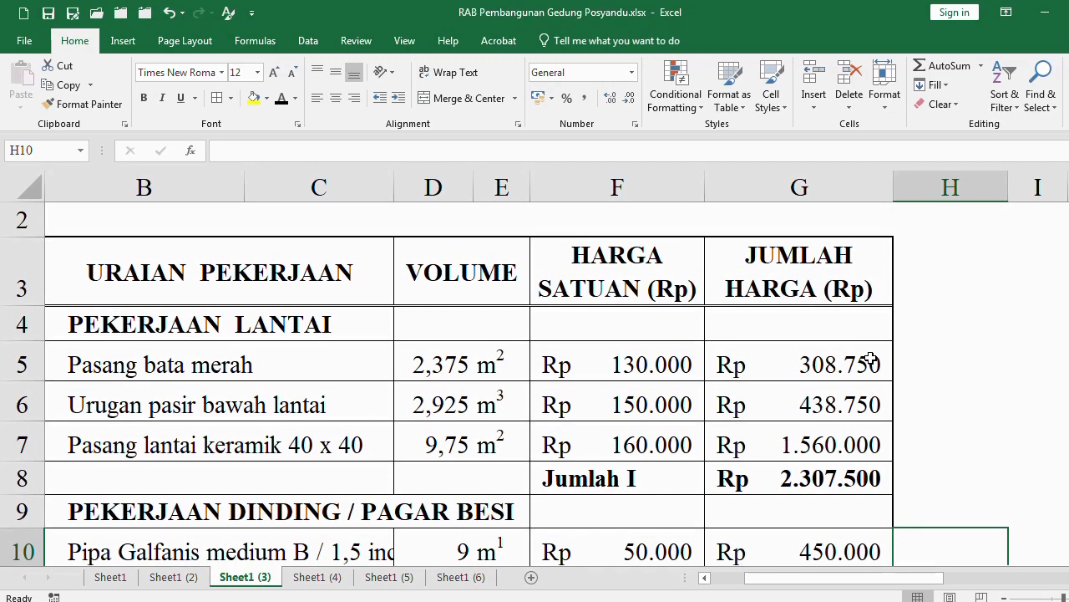
scroll(955, 358, down, 1)
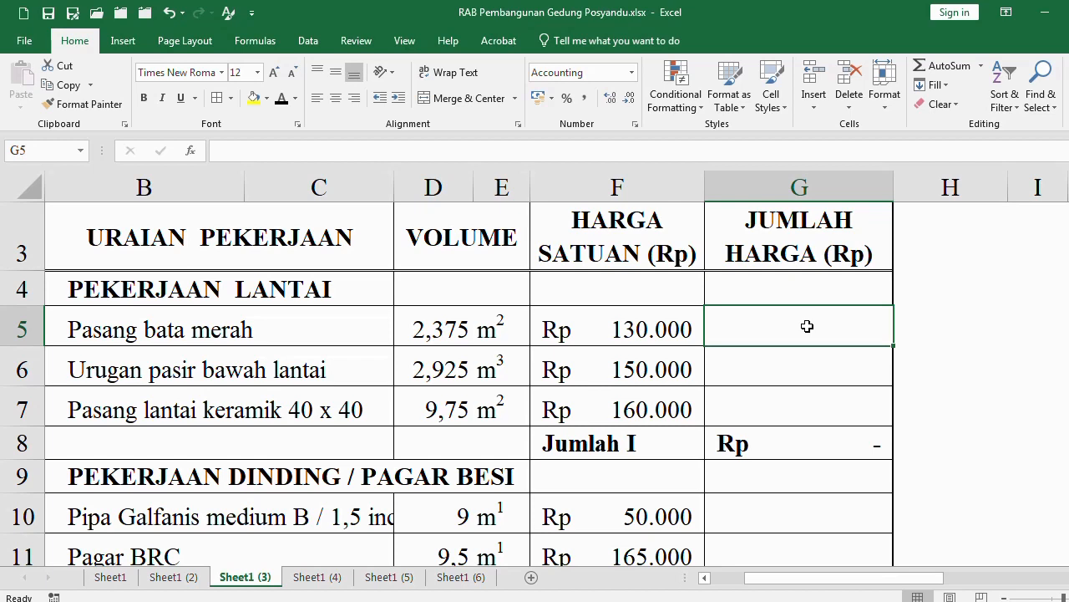
text(=)
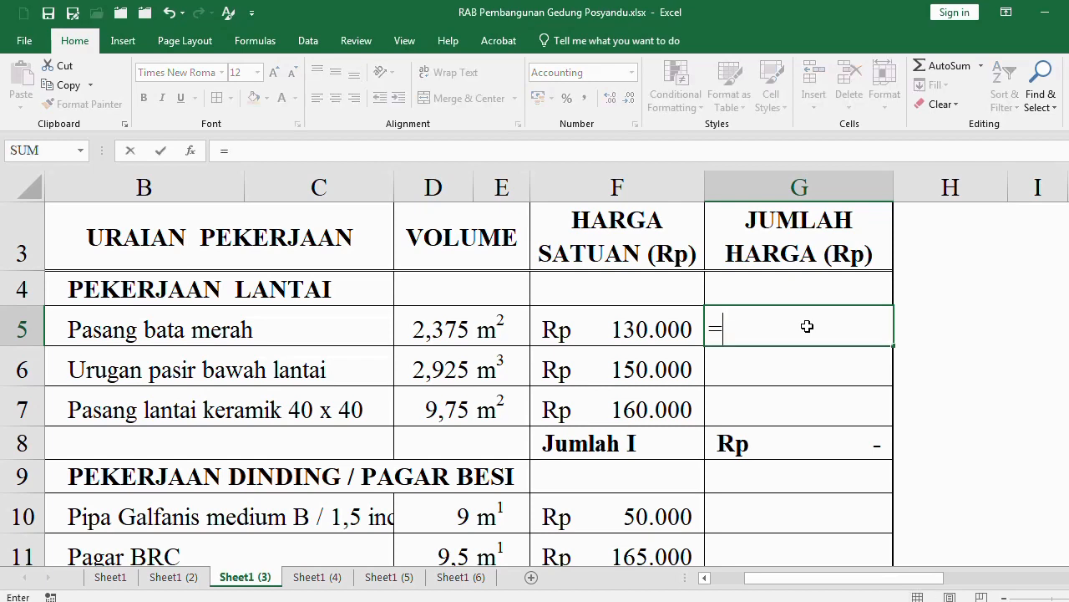
click(428, 335)
text(*)
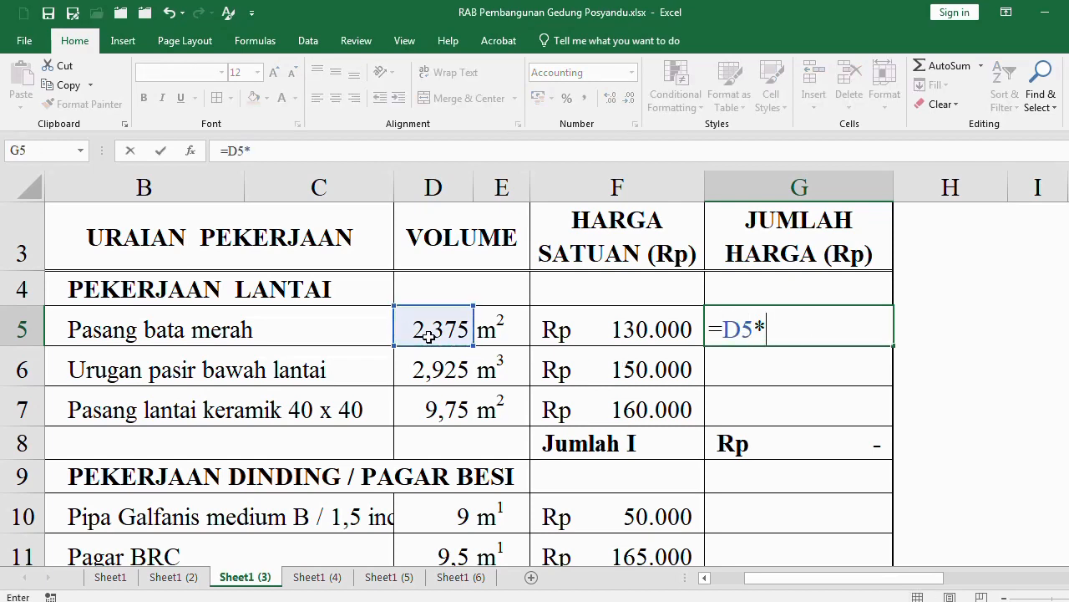
click(606, 330)
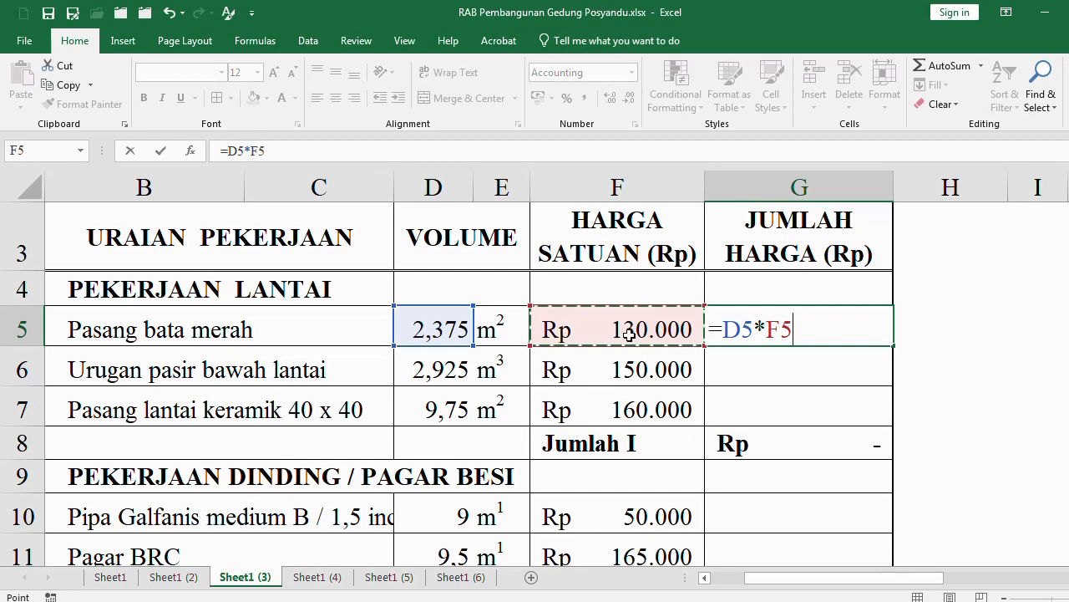
key(Return)
click(873, 328)
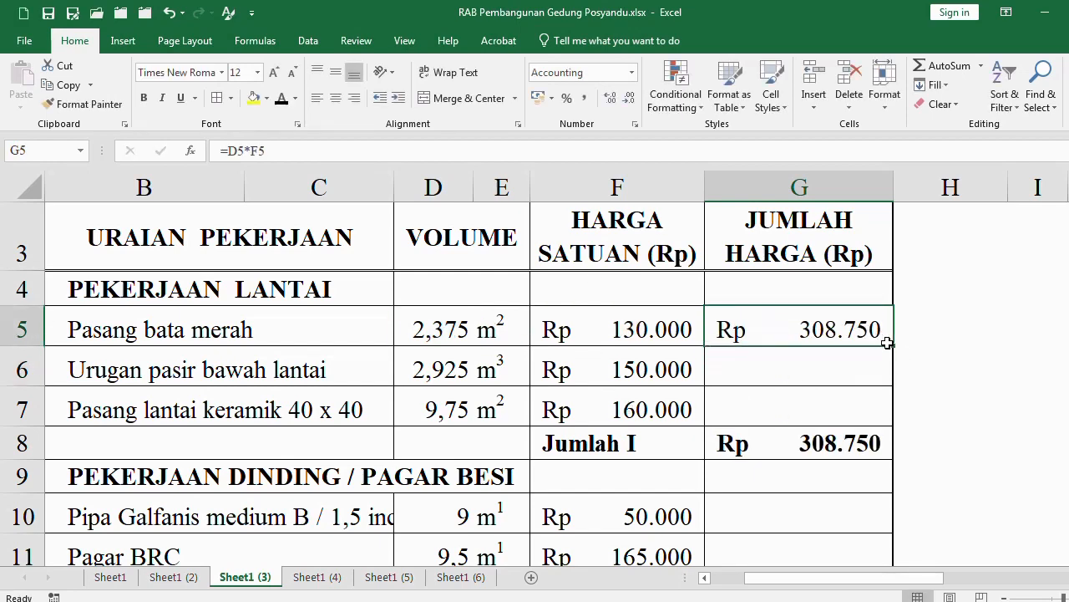
drag(892, 344, 890, 424)
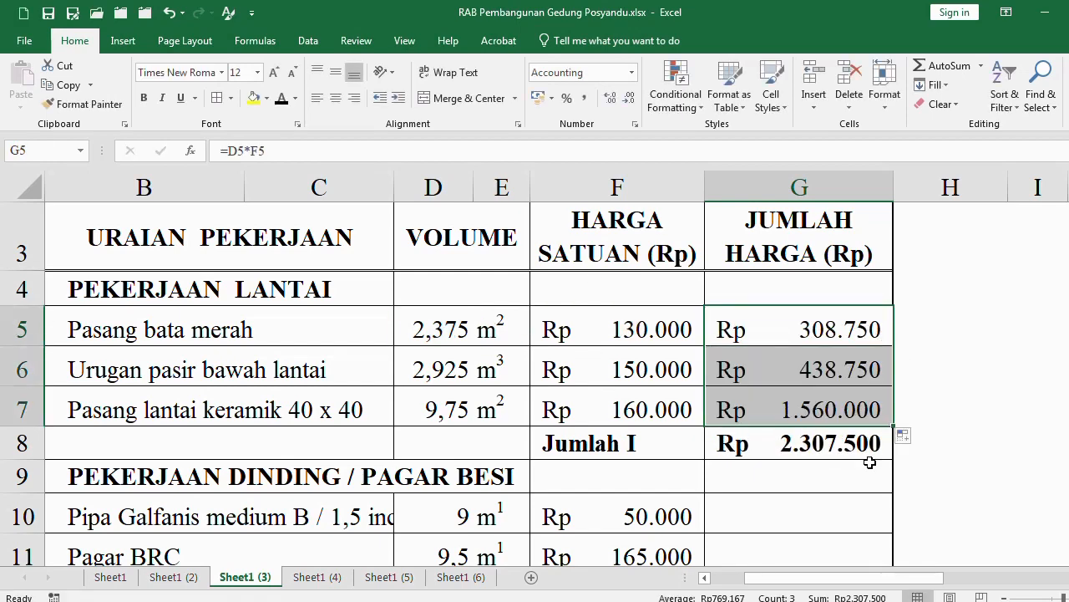
Step: Clear the Jumlah I subtotal in G8 and replace it with an AutoSum of G5:G7
click(822, 447)
key(Delete)
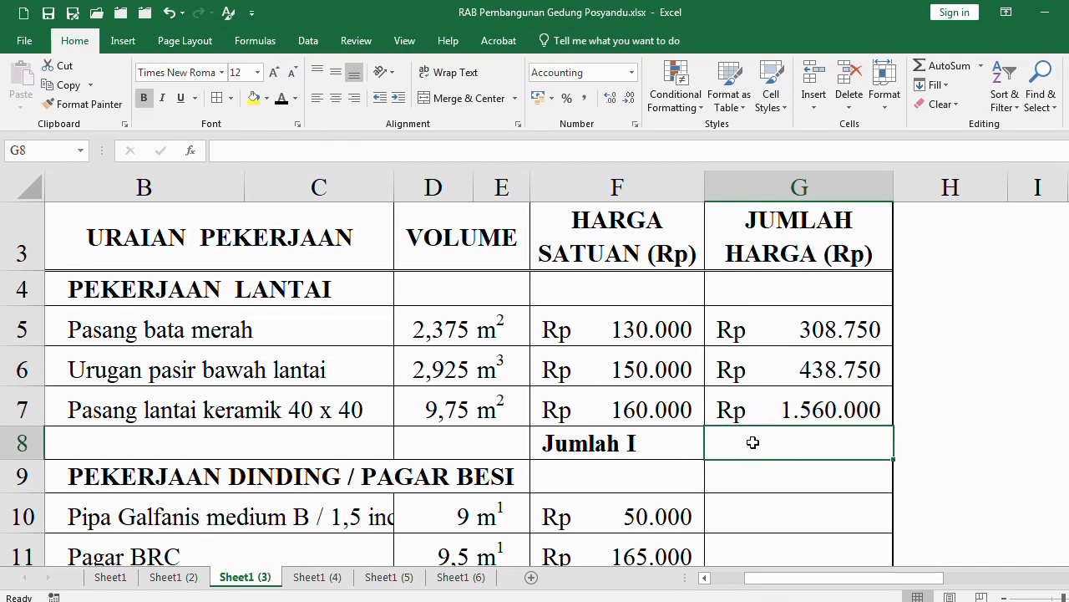
click(942, 68)
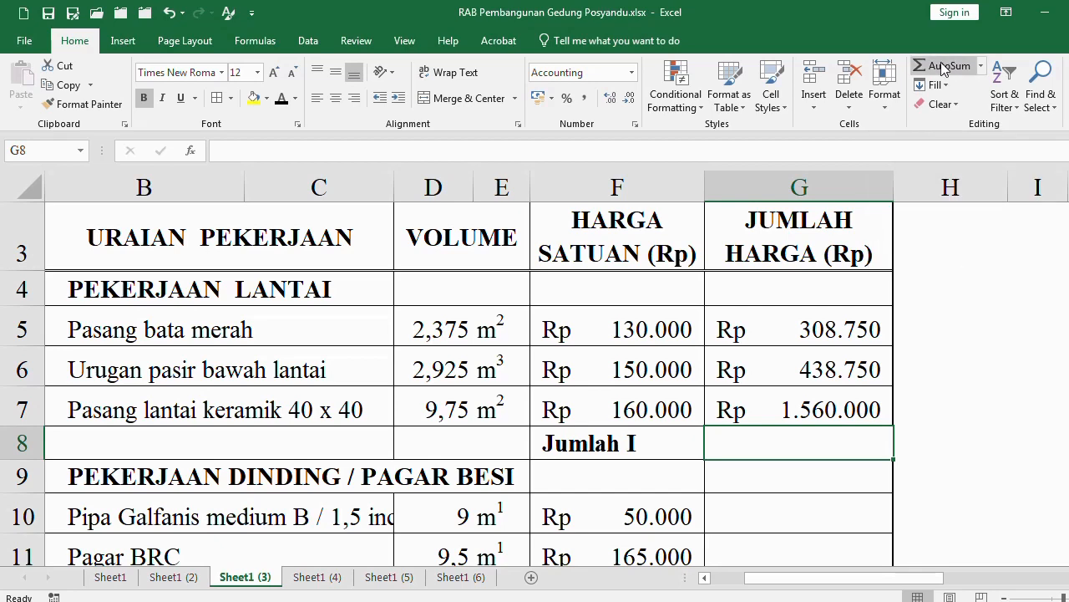
click(943, 68)
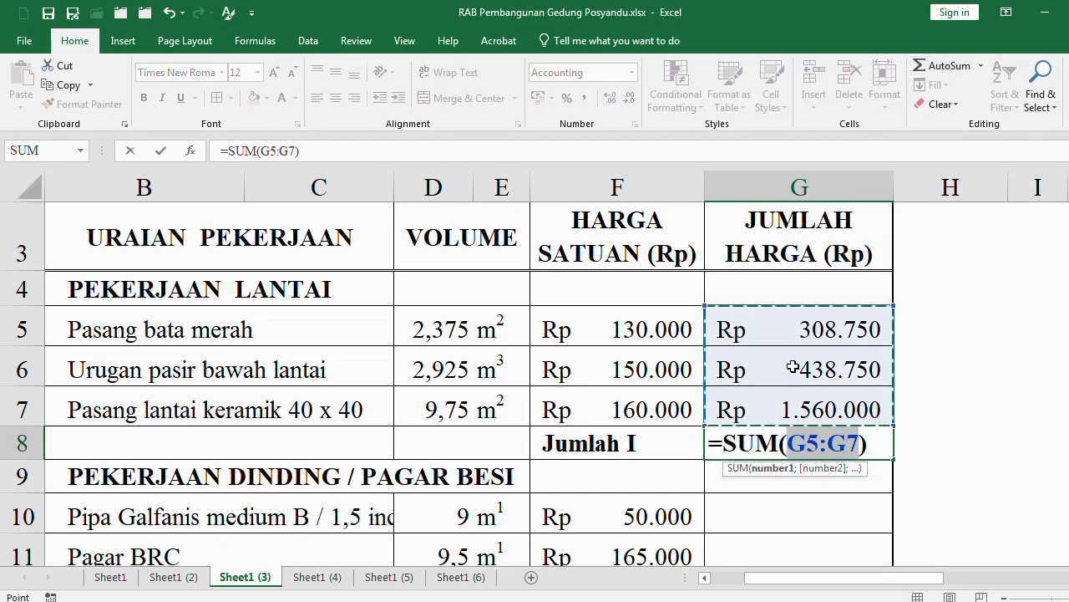
key(Return)
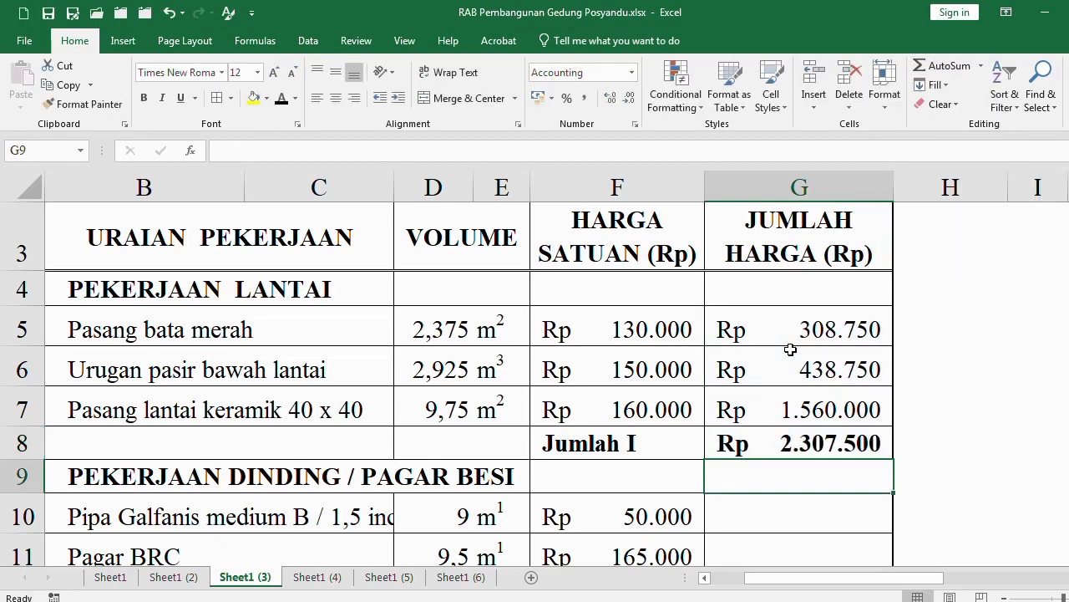
Step: Copy the line-total formula from G5 to the wall and fence items in G10:G14 and the roof items in G17:G19
click(823, 332)
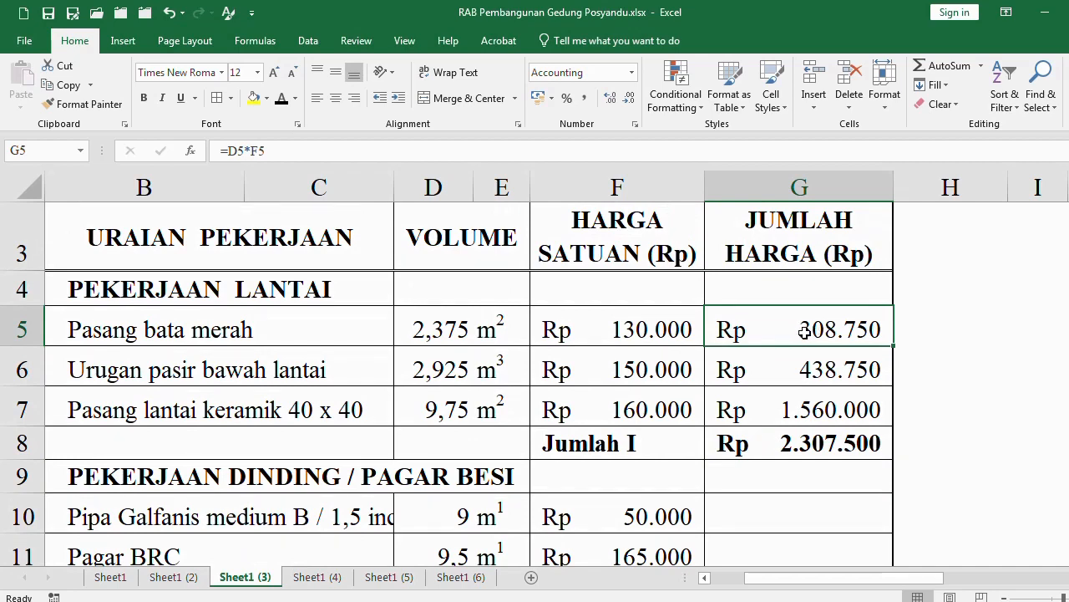
key(ctrl+c)
scroll(828, 376, down, 2)
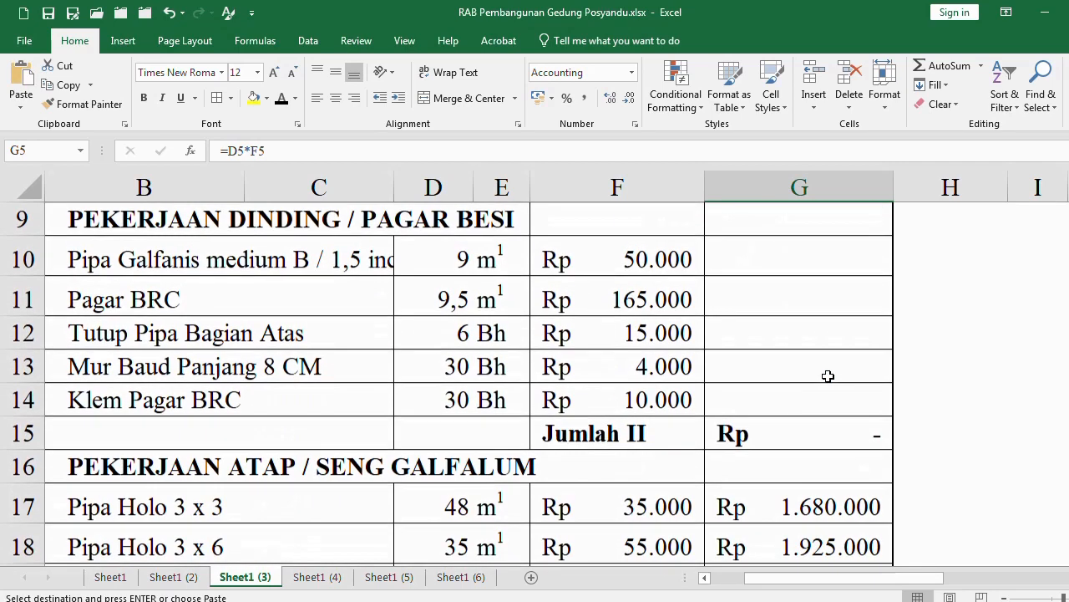
drag(821, 262, 828, 393)
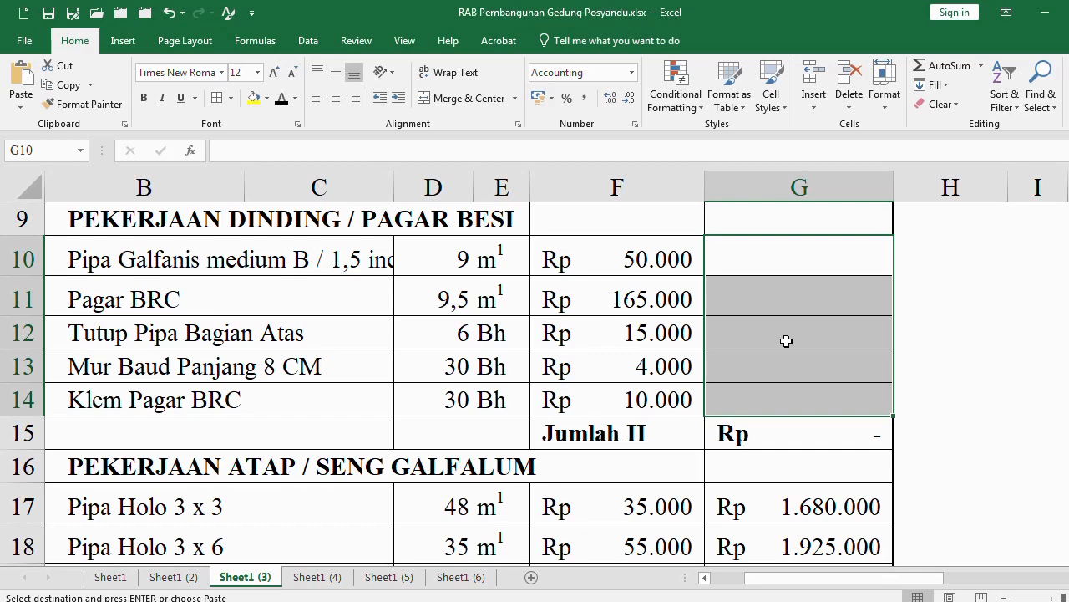
key(ctrl+v)
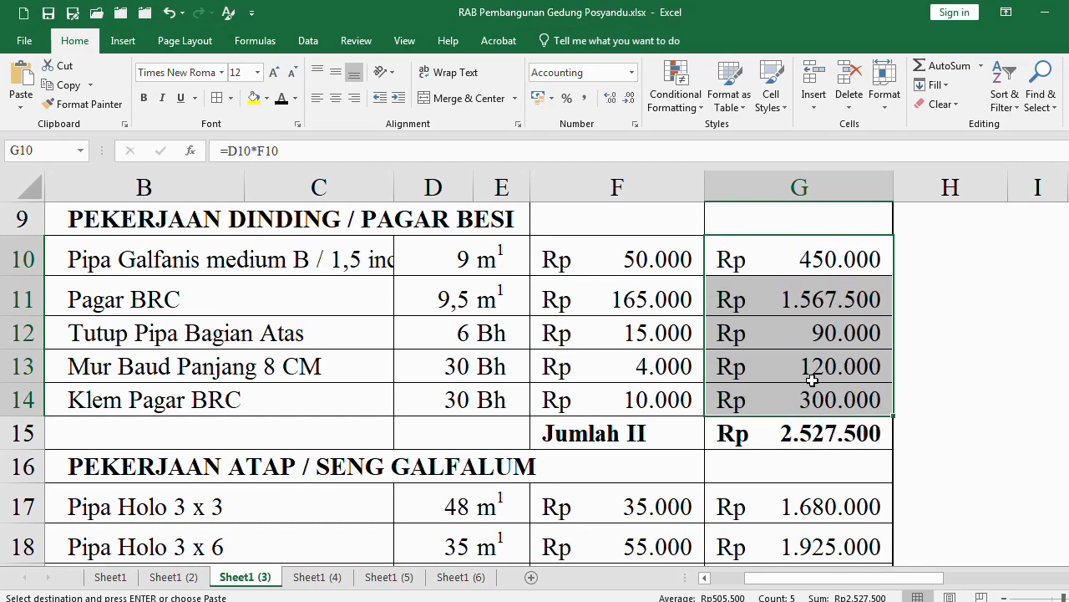
scroll(807, 375, down, 1)
drag(812, 387, 815, 458)
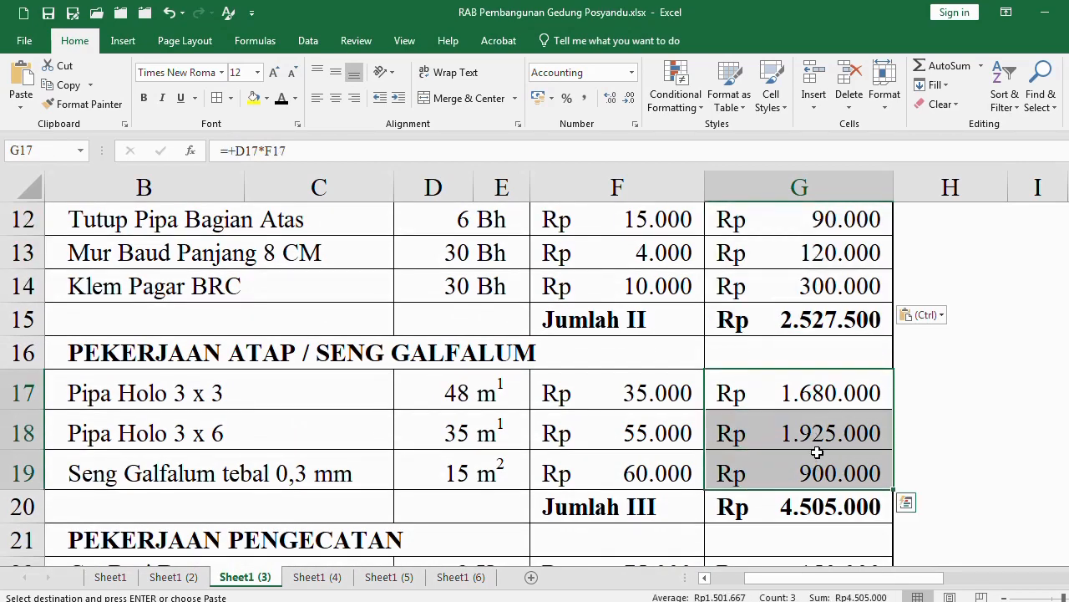
key(ctrl+v)
Step: Re-enter the Jumlah Total in G26 as the sum of the four subtotals, =G25+G20+G15+G8
scroll(819, 447, down, 4)
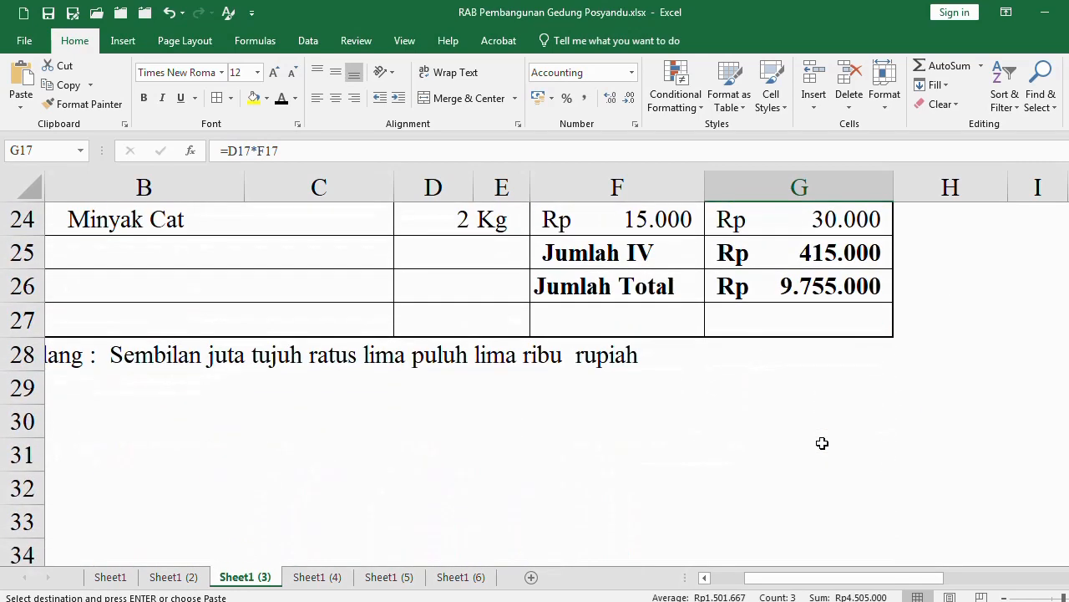
scroll(822, 443, up, 1)
click(805, 381)
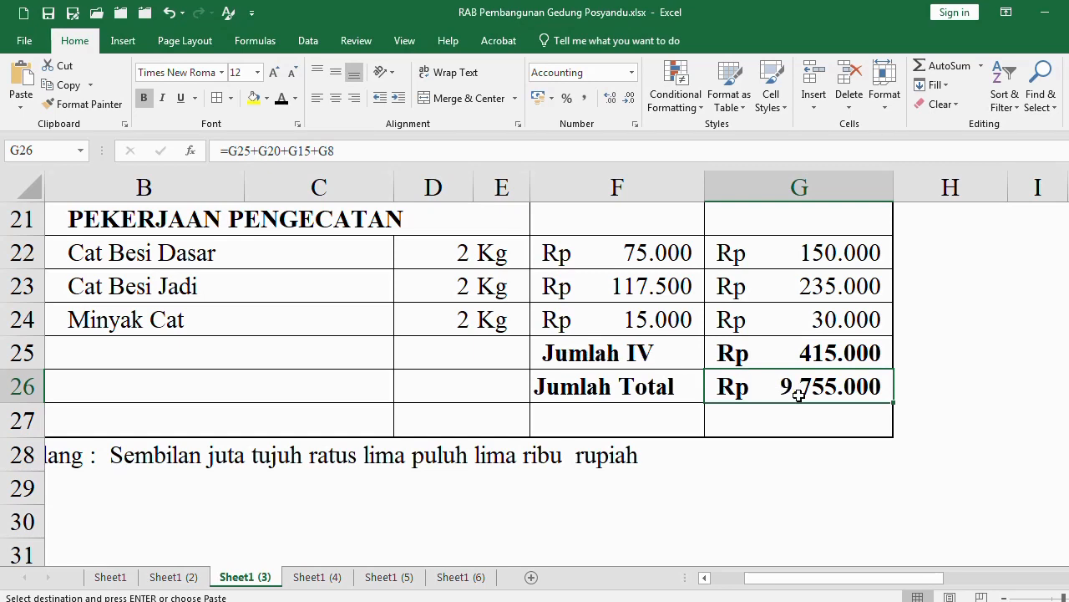
text(=)
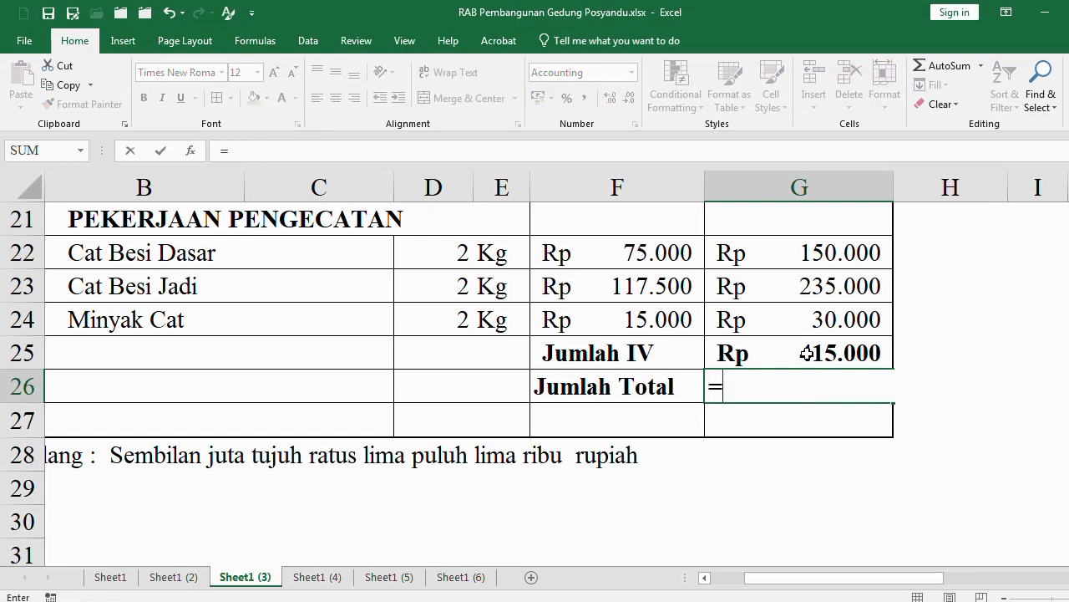
click(807, 354)
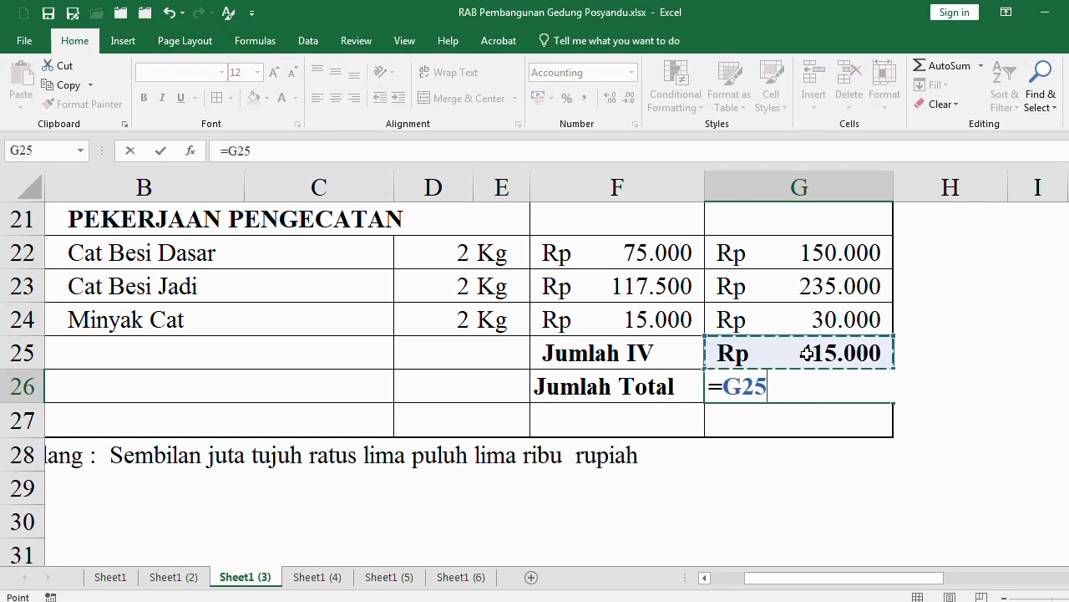
text(+)
scroll(807, 354, up, 1)
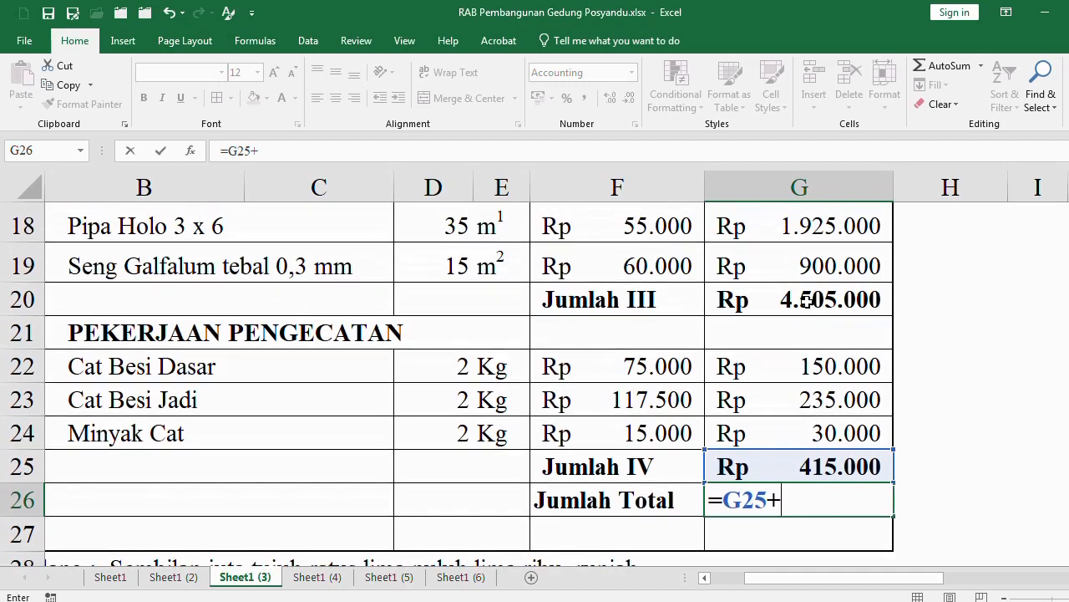
click(807, 297)
text(+)
scroll(817, 309, up, 2)
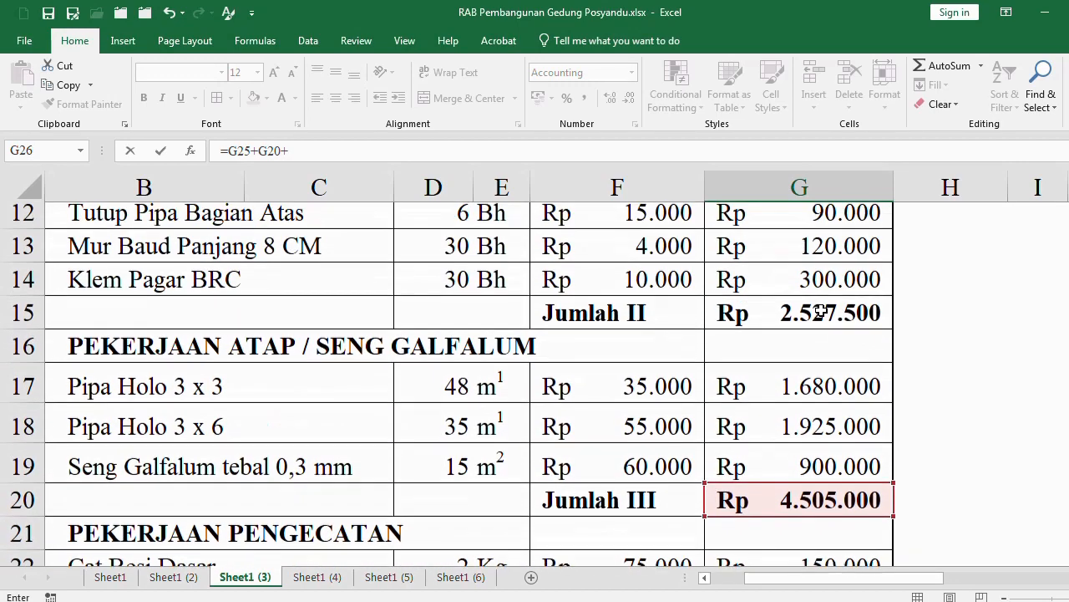
click(819, 318)
text(+)
scroll(819, 317, up, 2)
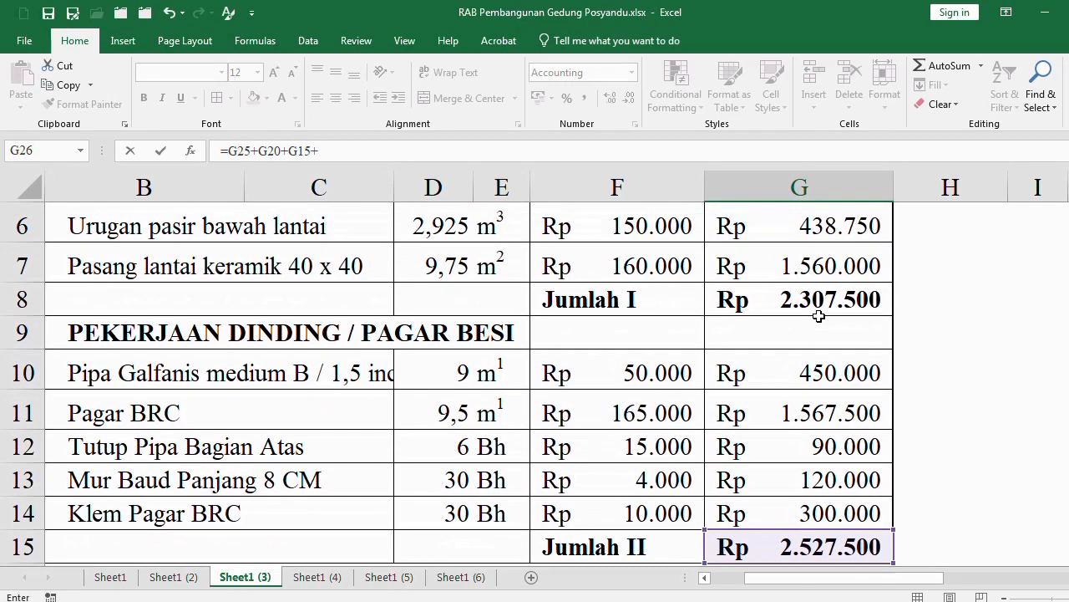
click(820, 303)
text(+)
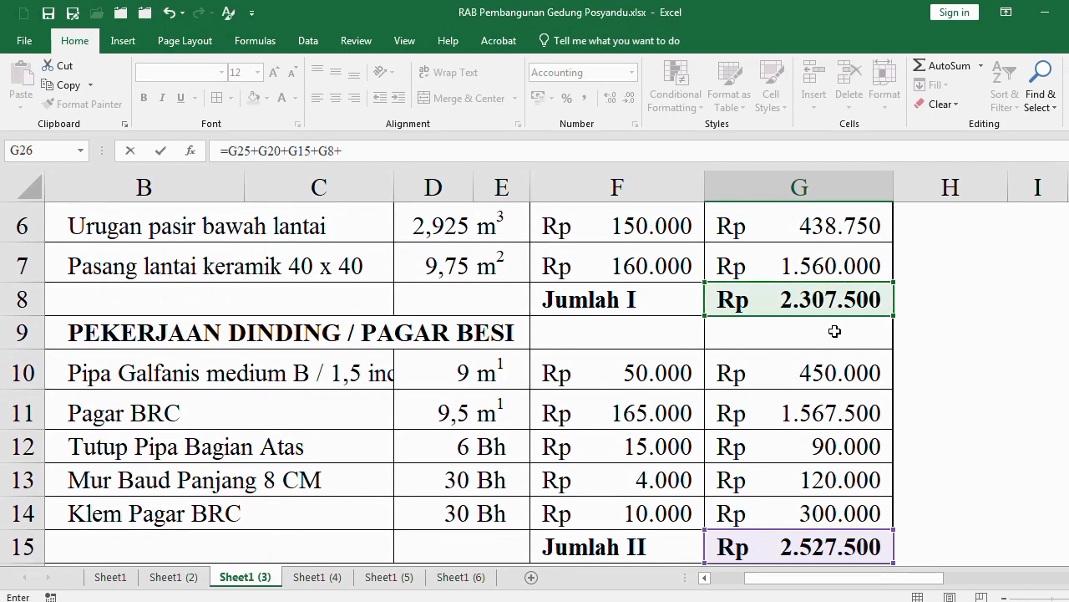
scroll(832, 334, up, 2)
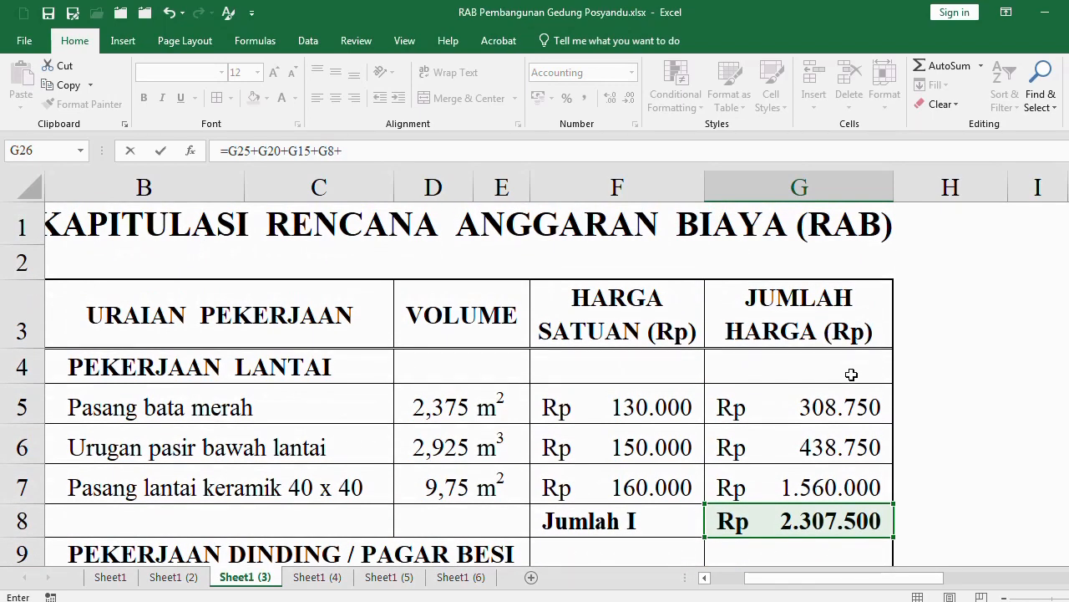
key(Return)
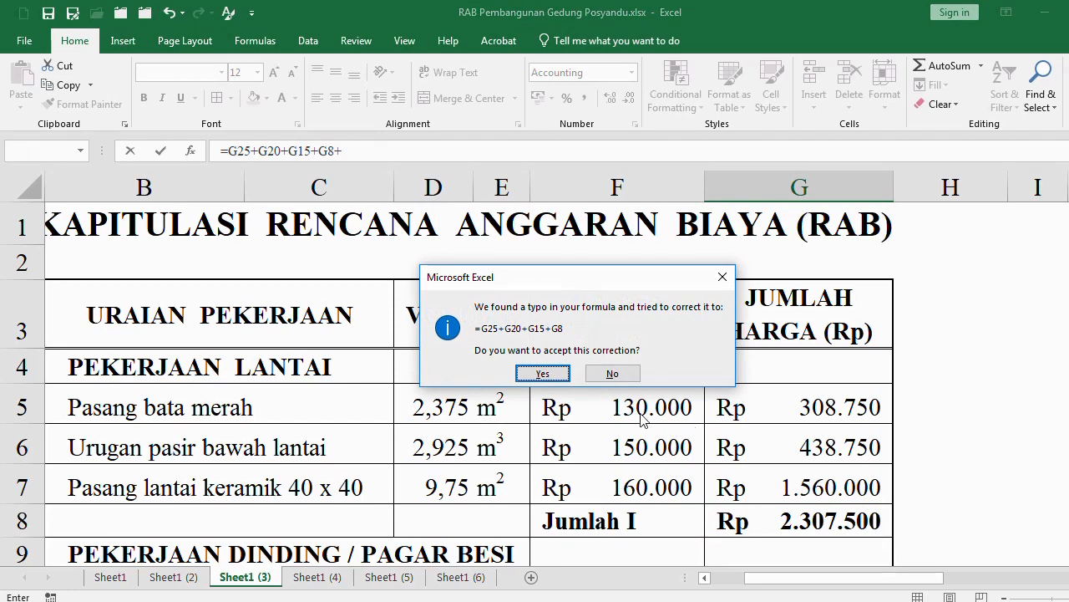
click(542, 373)
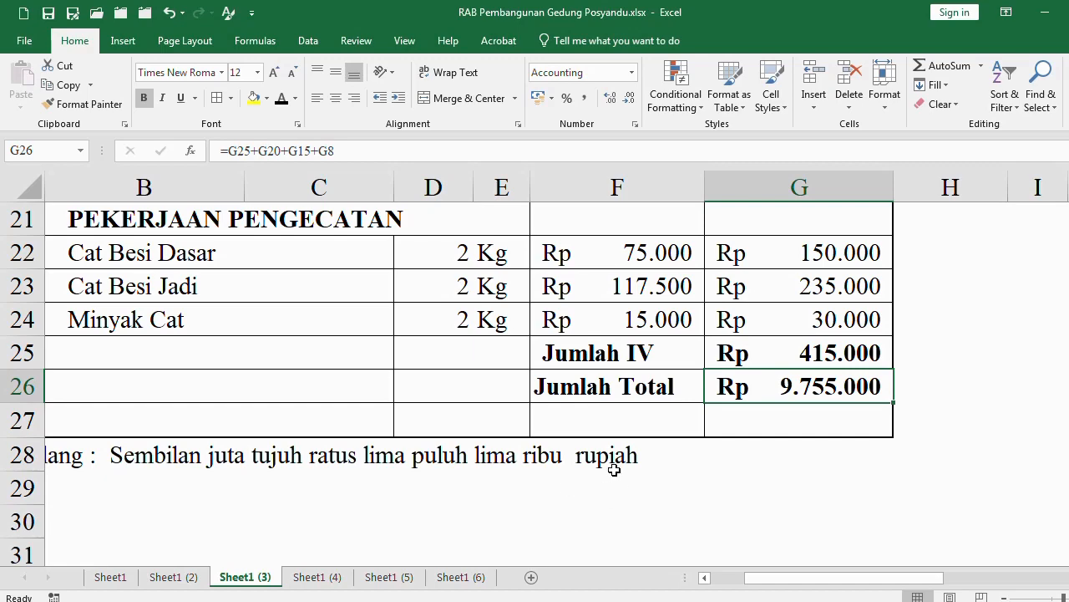
Step: Review the completed budget table and its title, and view the cost recapitulation on Sheet1 (4)
scroll(745, 437, up, 4)
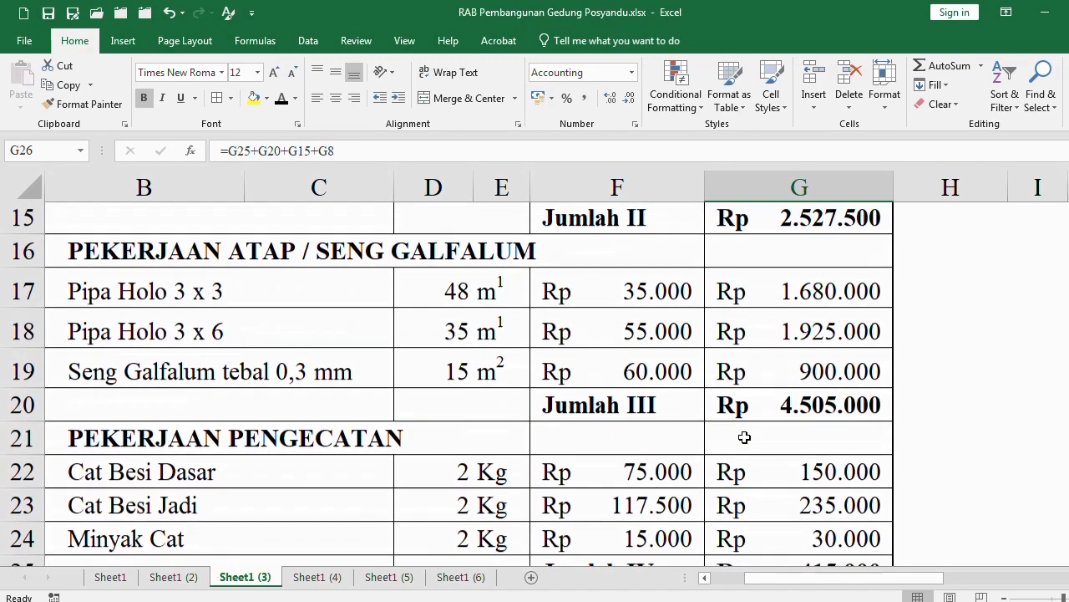
scroll(745, 437, up, 1)
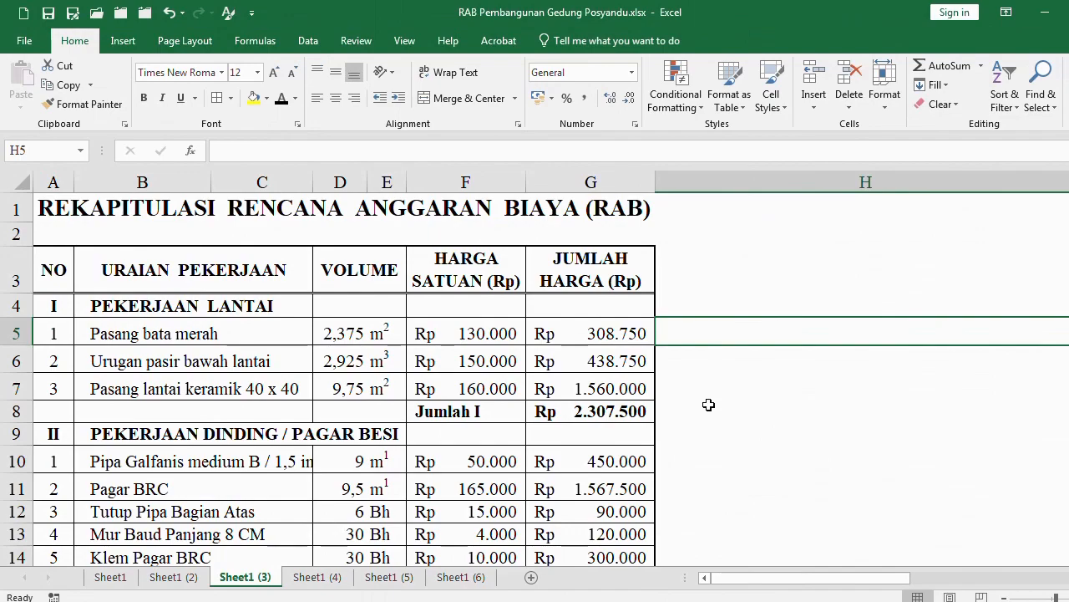
scroll(709, 404, down, 1)
scroll(158, 270, up, 1)
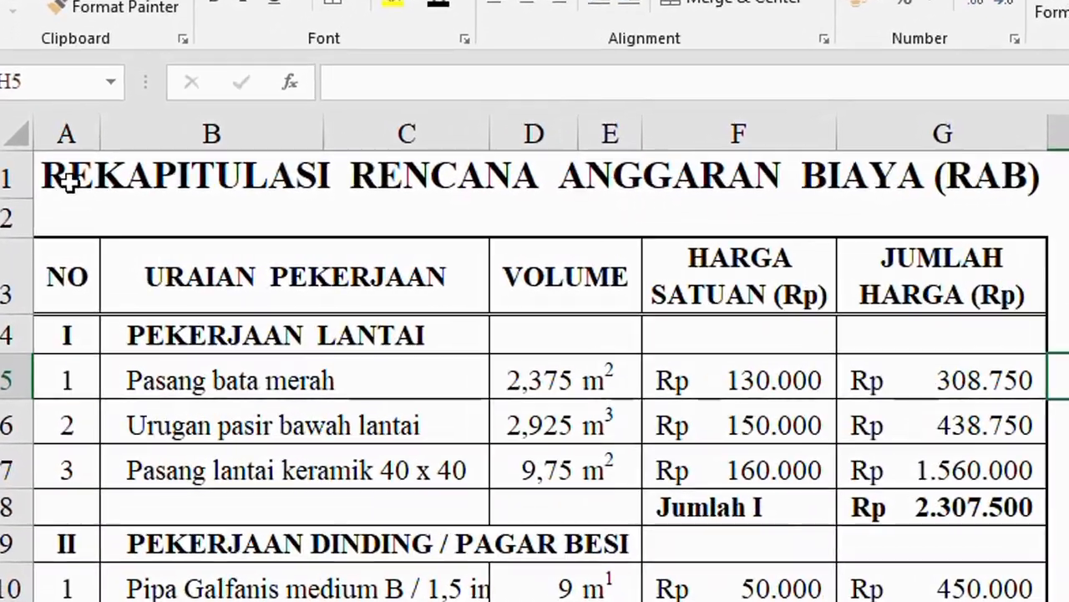
click(60, 189)
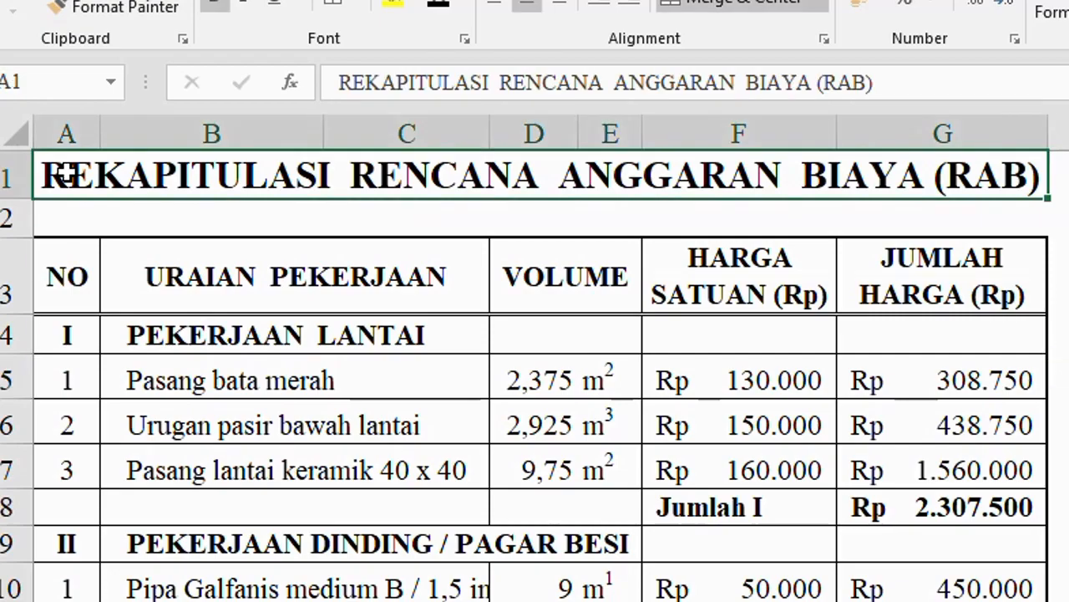
click(40, 212)
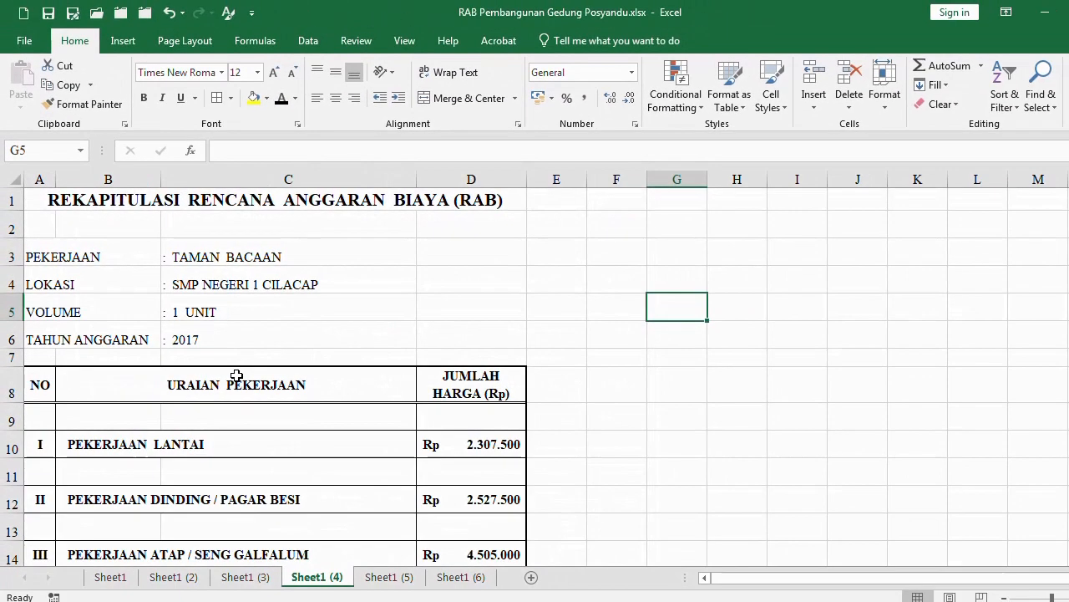
scroll(237, 376, down, 1)
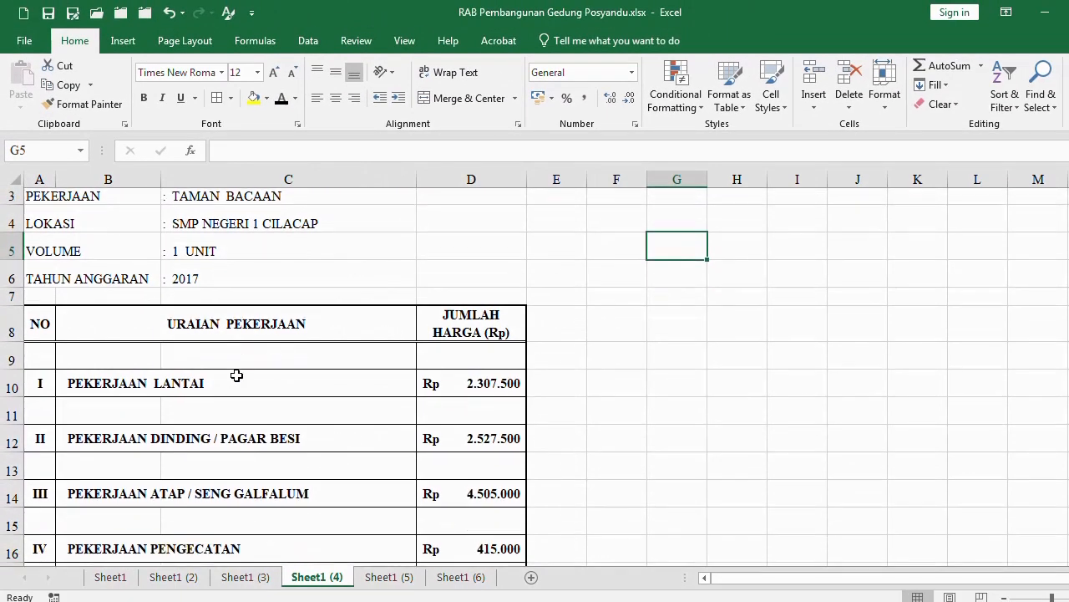
Step: Examine the recapitulation amounts on Sheet1 (4), then the floor-work section and the REKAPITULASI RAB table beside the budget on Sheet1 (3)
scroll(236, 376, down, 2)
drag(74, 286, 485, 512)
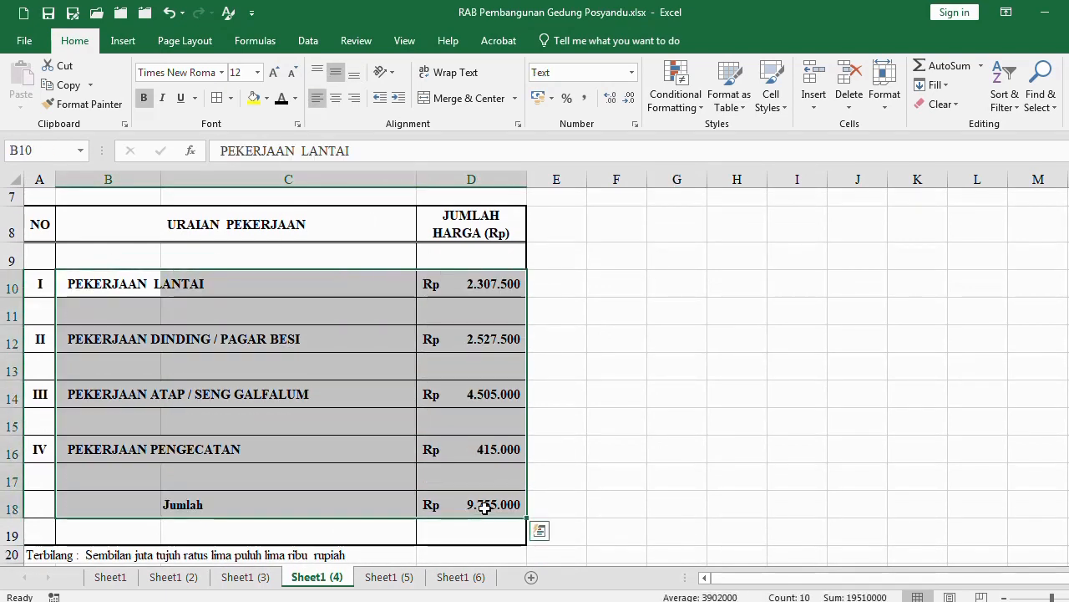
click(87, 282)
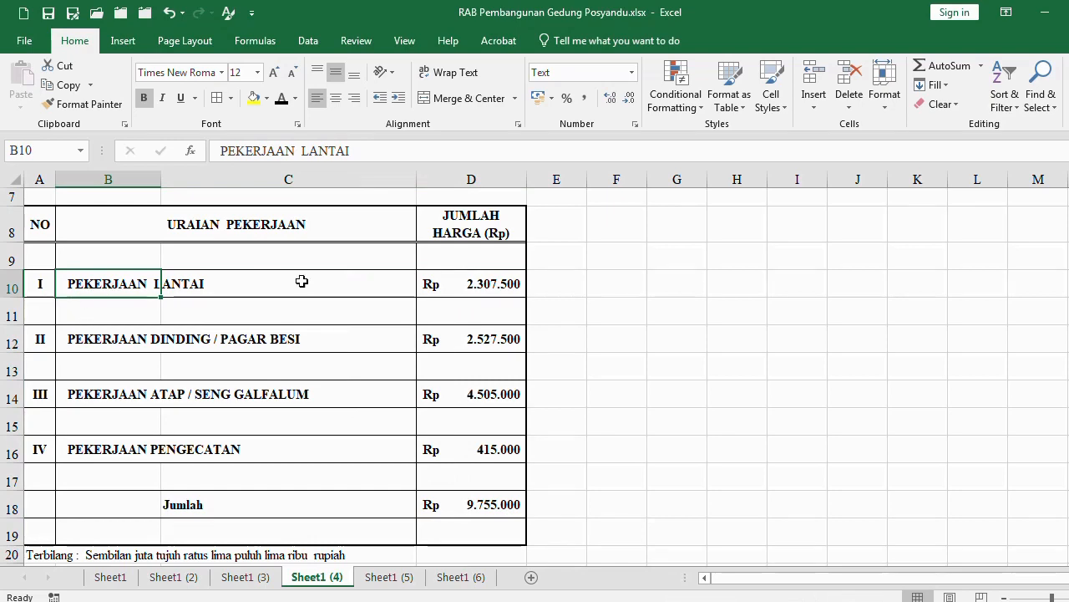
click(478, 289)
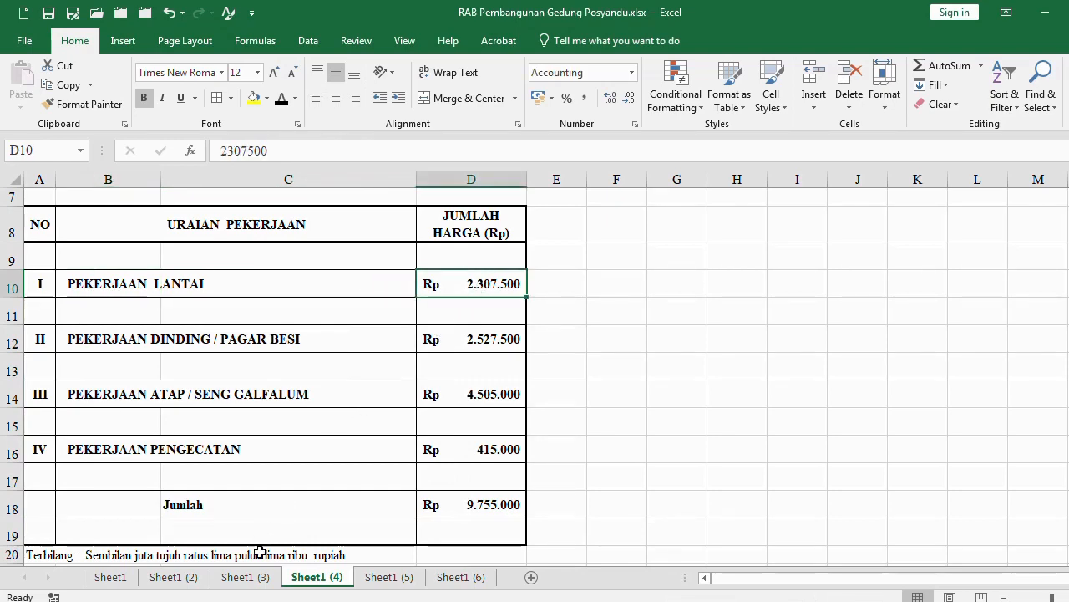
click(245, 576)
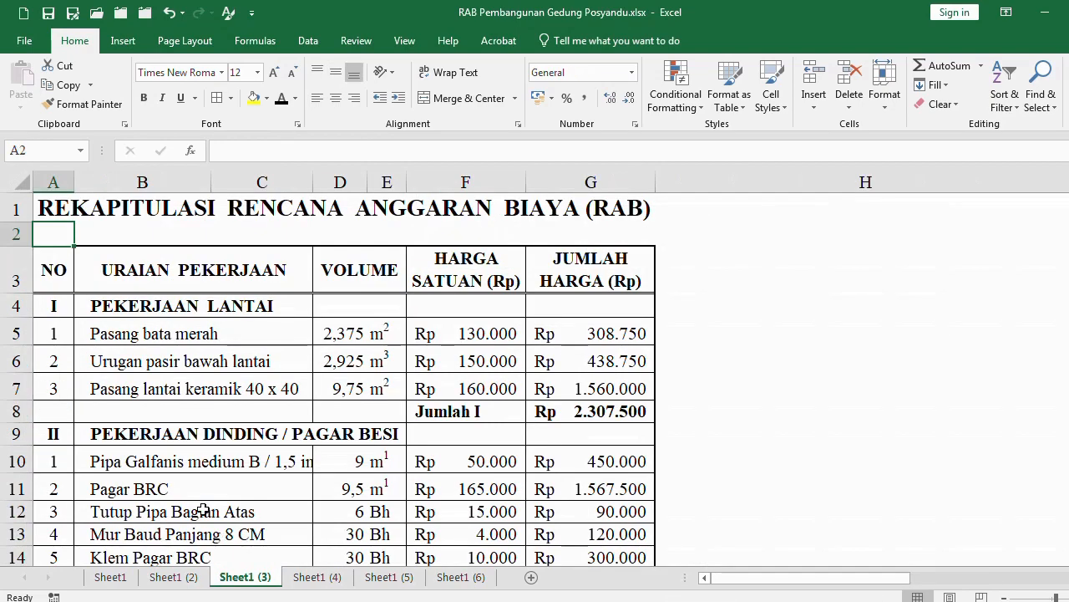
click(101, 307)
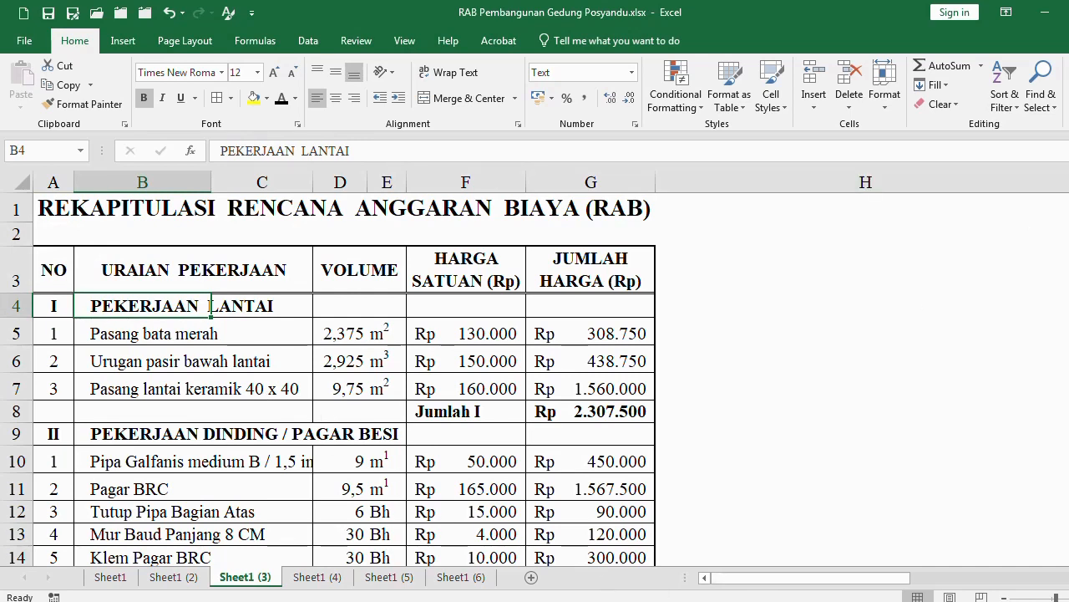
drag(1052, 178, 712, 204)
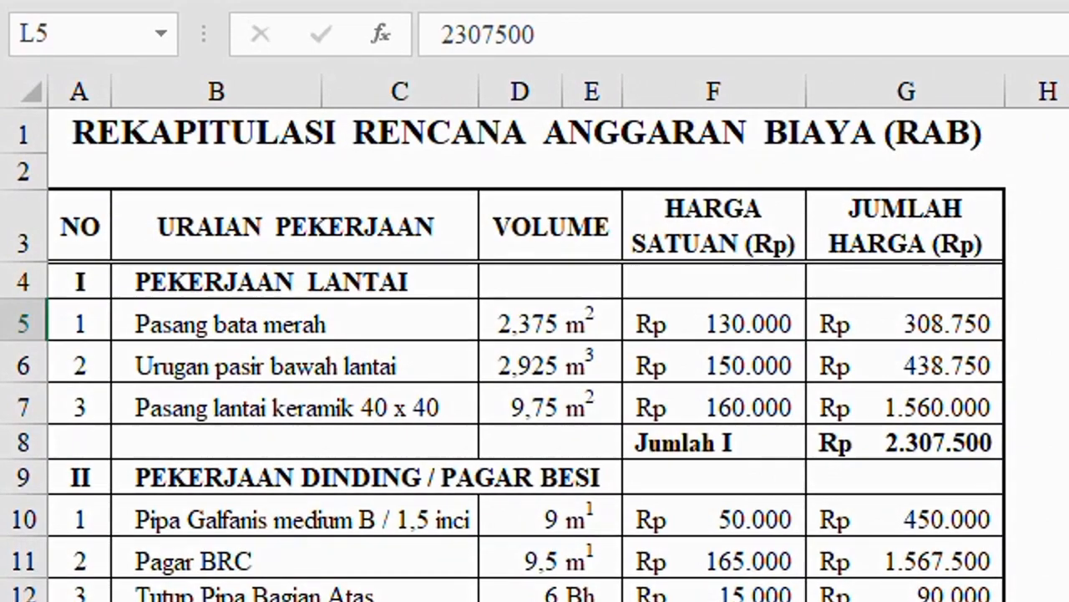
click(147, 284)
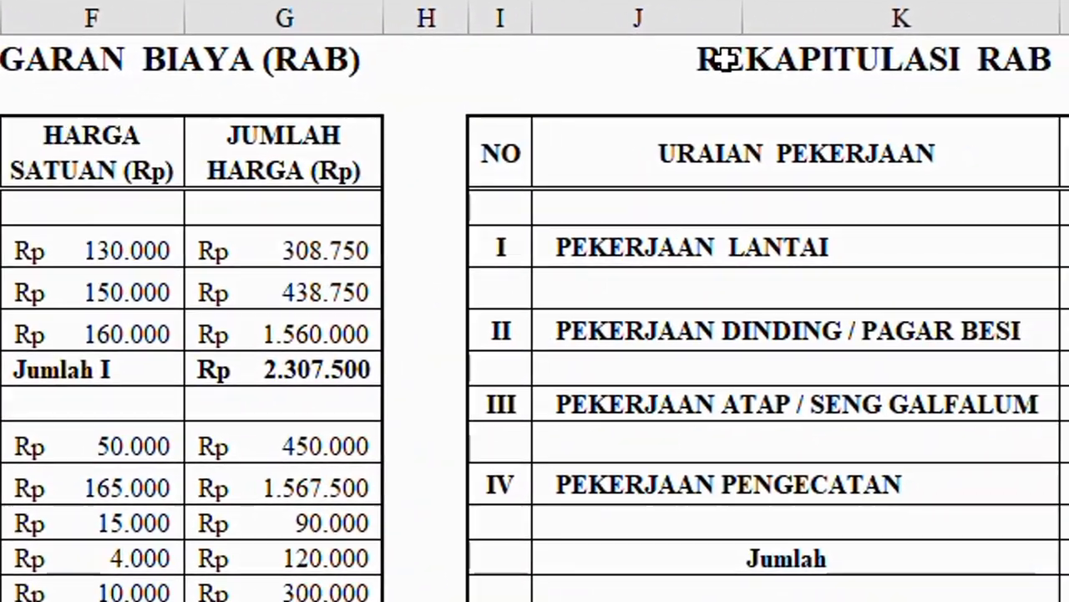
click(718, 60)
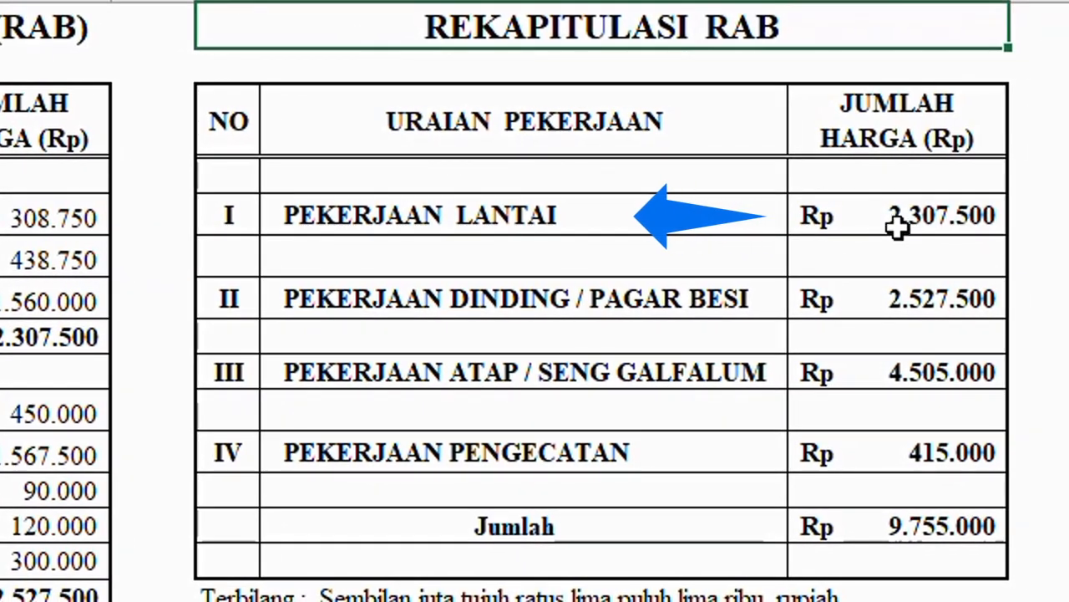
Step: Link the PEKERJAAN LANTAI amount in L5 of the recapitulation to the Jumlah I subtotal with =G8
click(899, 213)
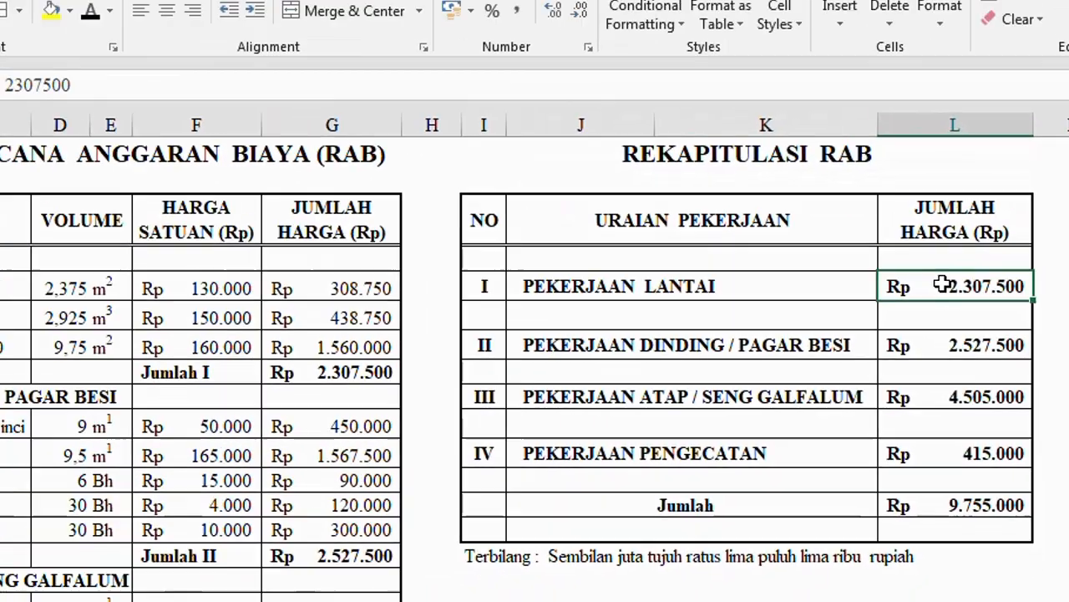
text(=)
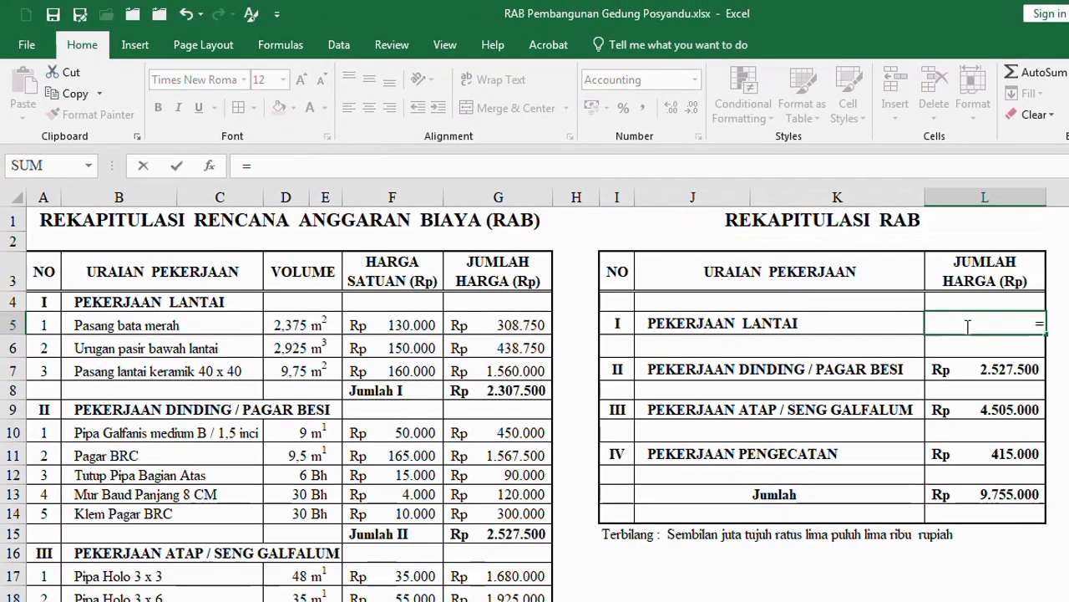
click(504, 390)
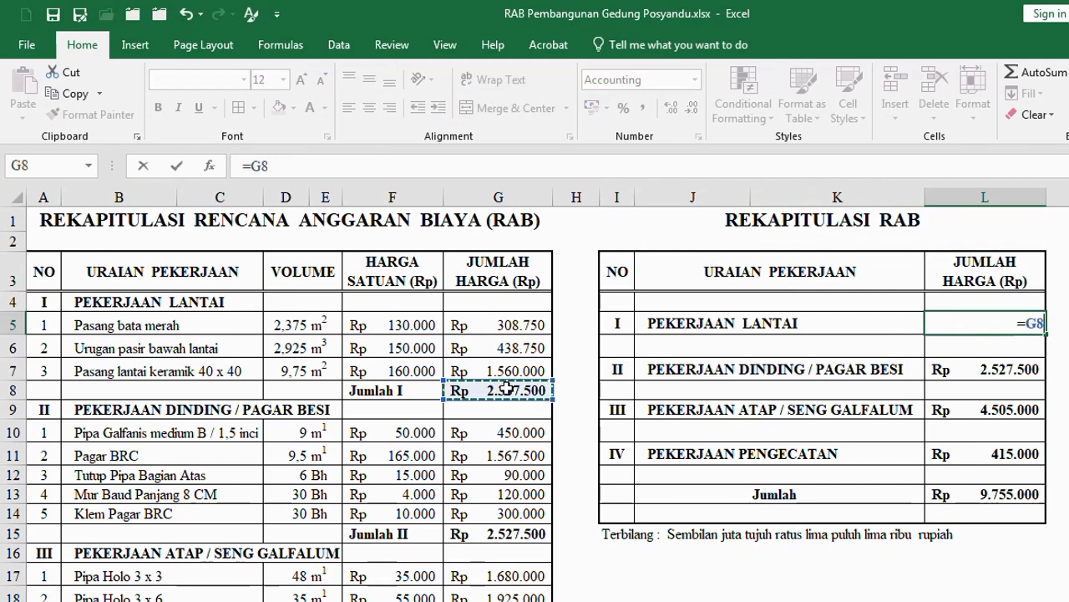
key(Return)
Step: Clear the recapitulation amounts in L7:L12 and link PEKERJAAN DINDING / PAGAR BESI in L7 to the Jumlah II subtotal with =G15
drag(949, 370, 992, 472)
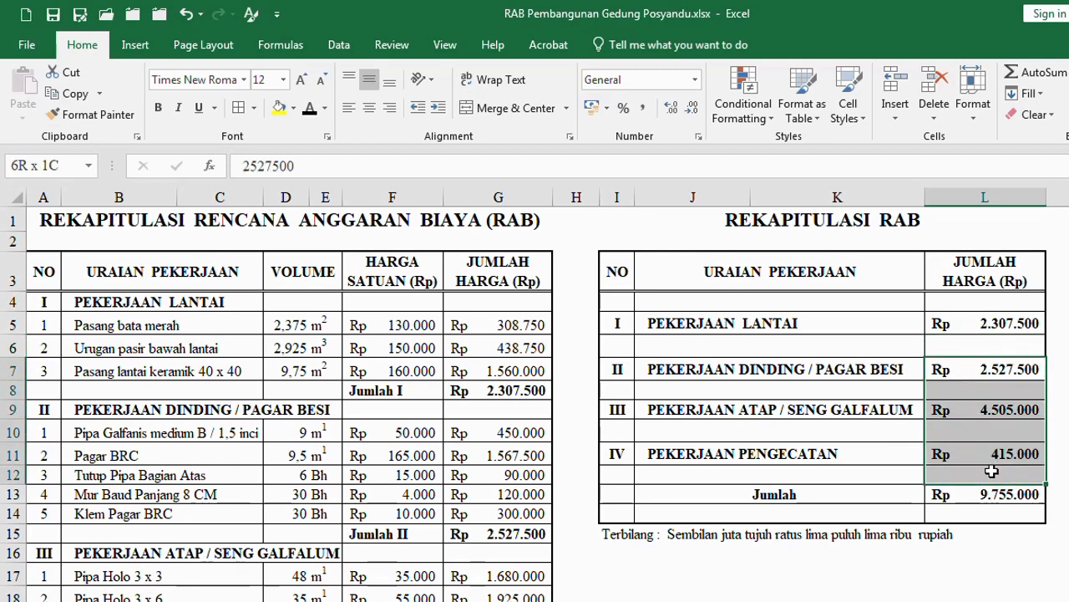
key(Delete)
click(994, 370)
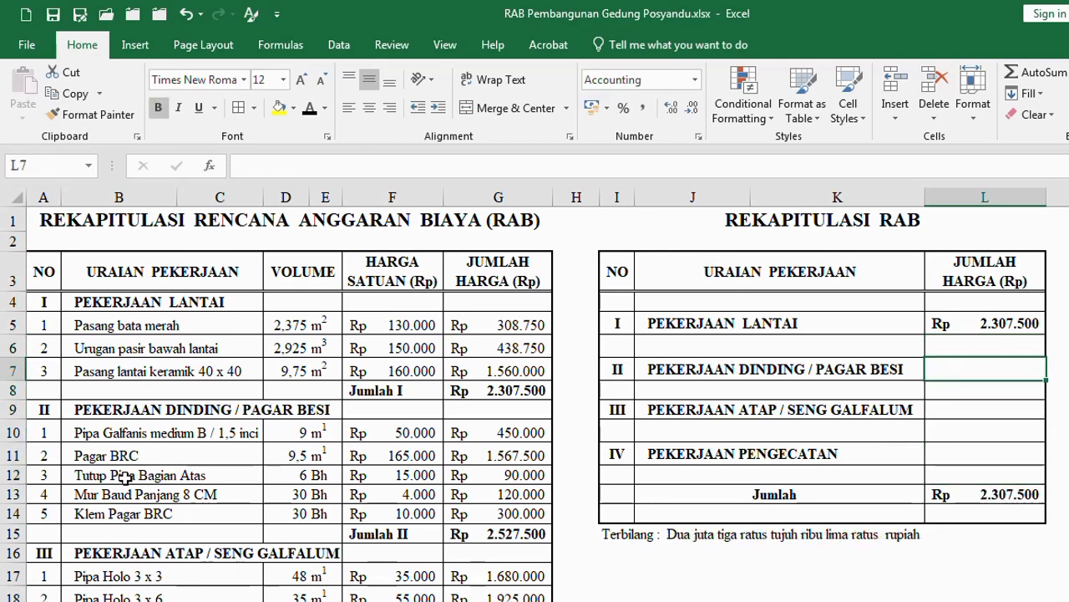
text(=)
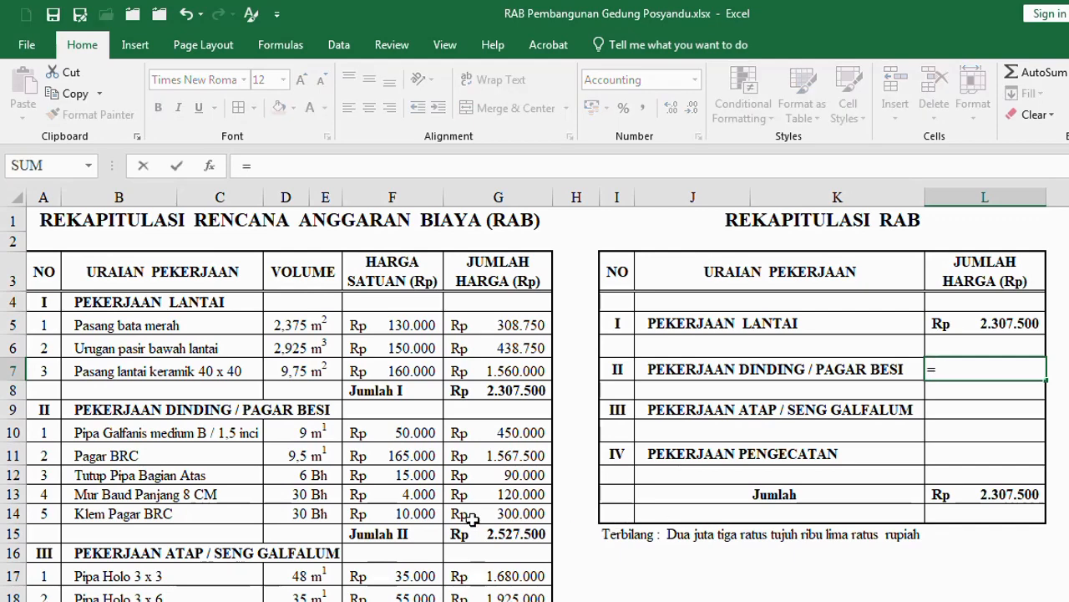
click(512, 534)
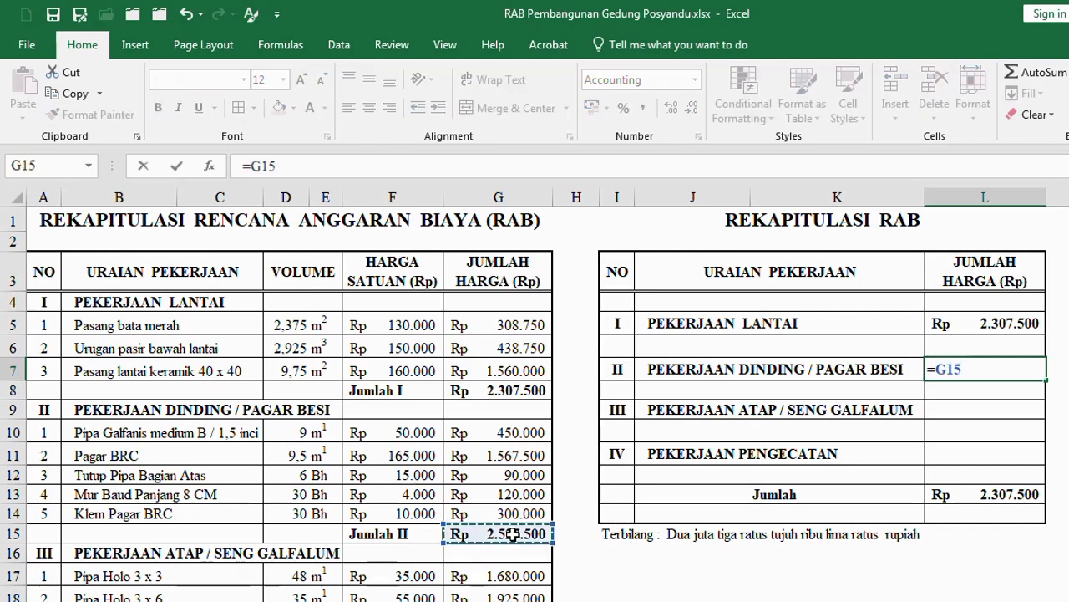
key(Return)
Step: Link the PEKERJAAN ATAP / SENG GALFALUM amount in L9 to the Jumlah III subtotal with =G20
click(981, 414)
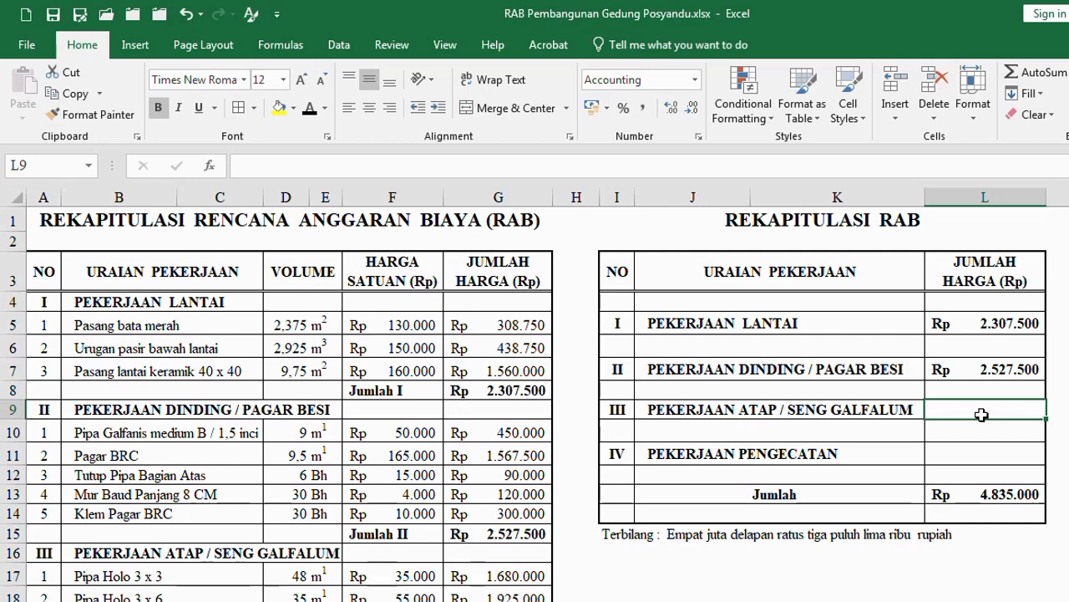
text(=)
scroll(501, 572, down, 2)
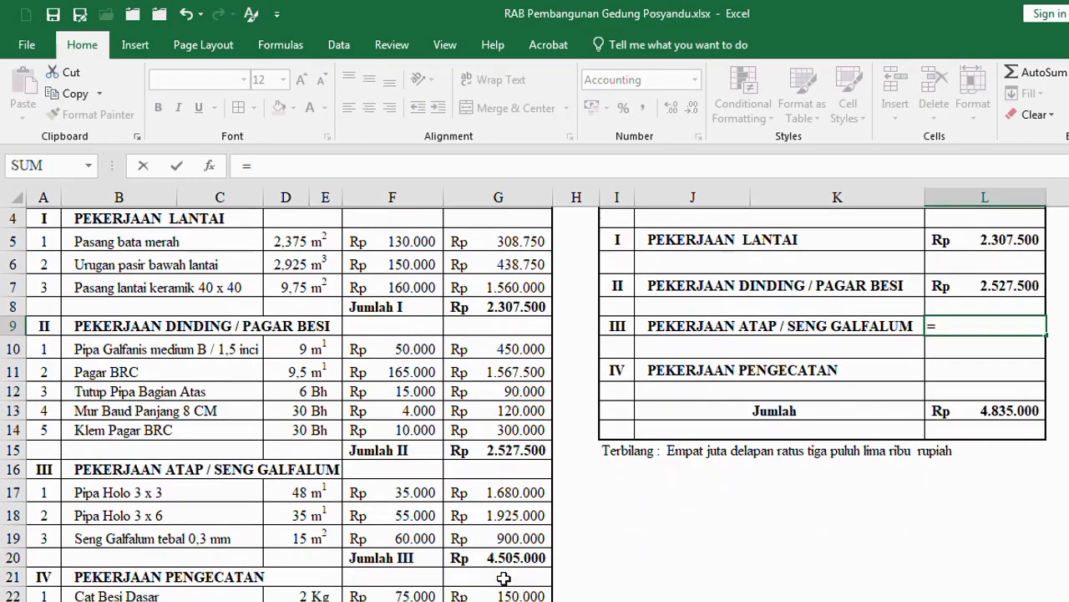
click(497, 492)
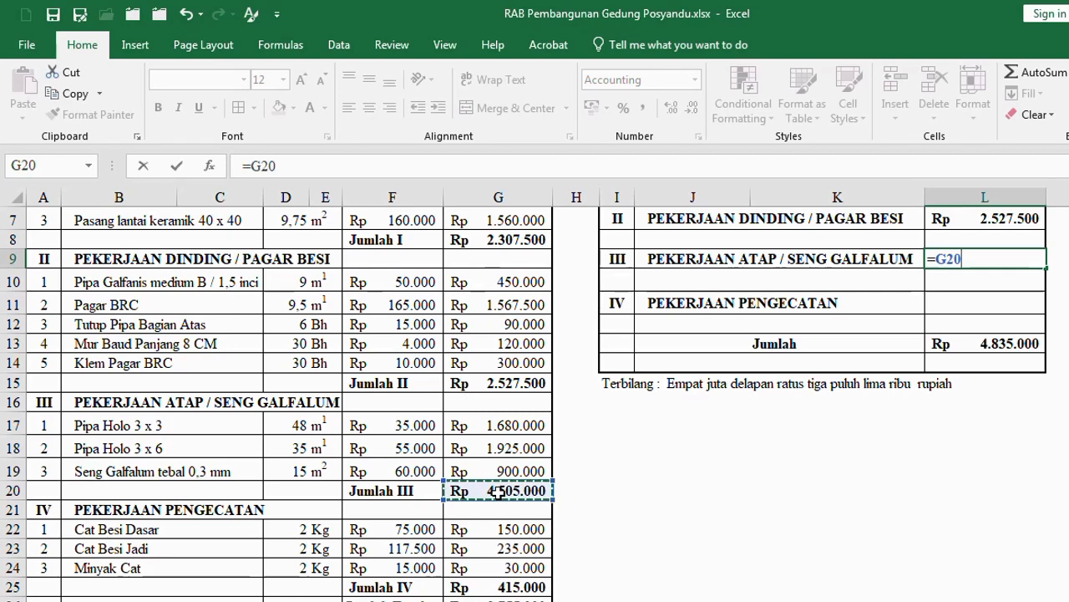
key(Return)
Step: Link the PEKERJAAN PENGECATAN amount in L11 to the Jumlah IV subtotal with =G25
key(Return)
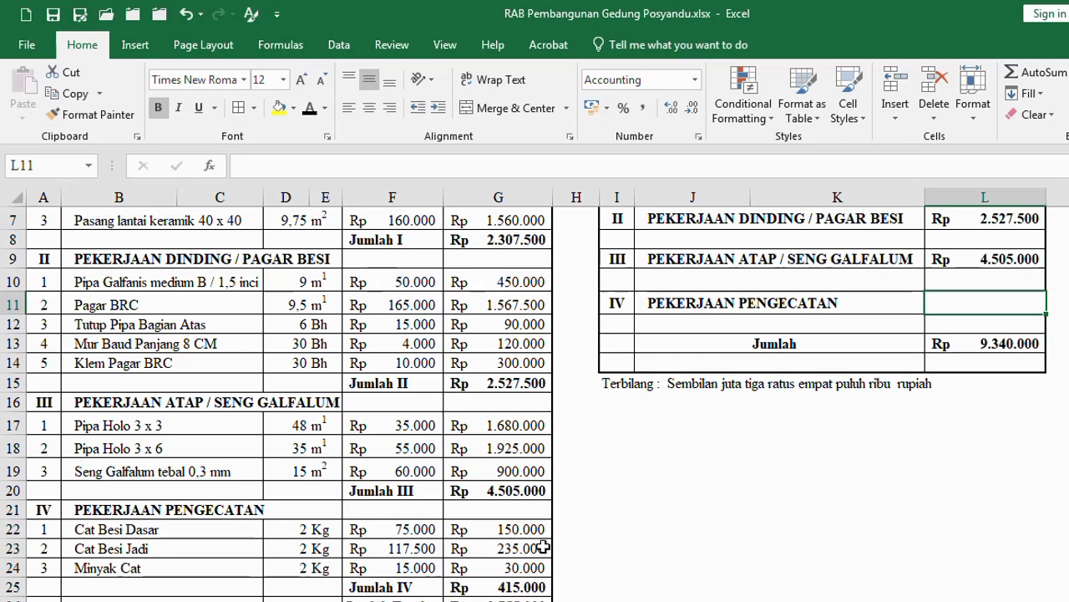
text(=)
scroll(449, 580, down, 1)
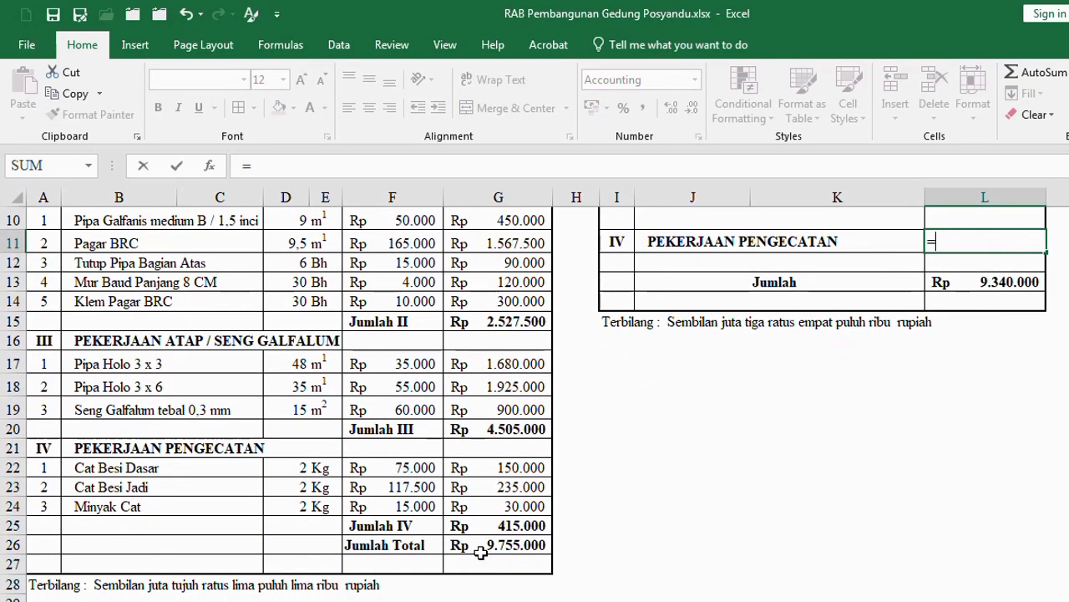
click(491, 525)
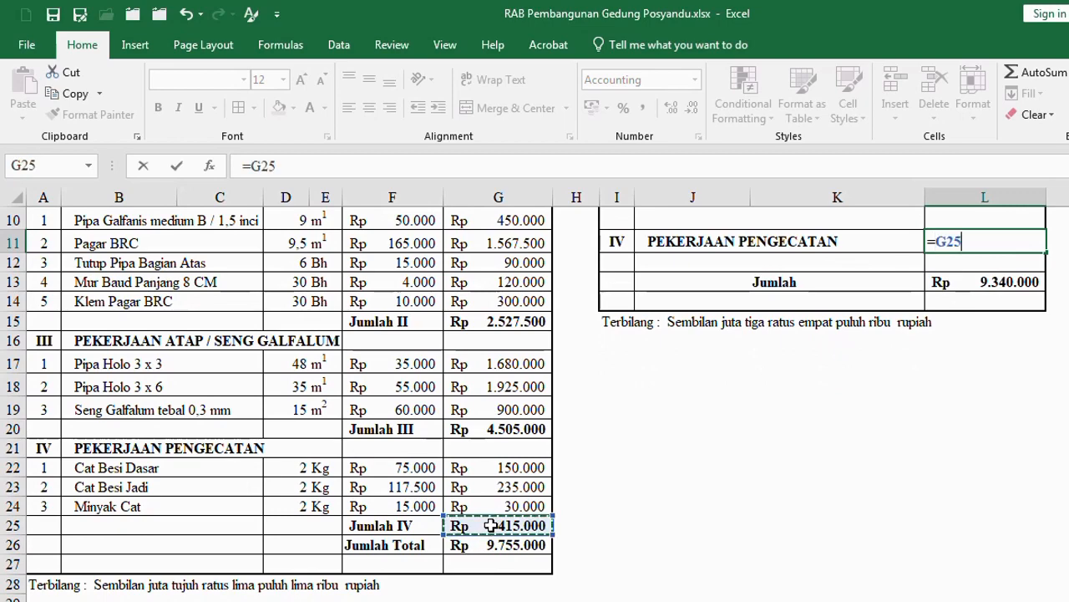
key(Return)
scroll(844, 493, up, 3)
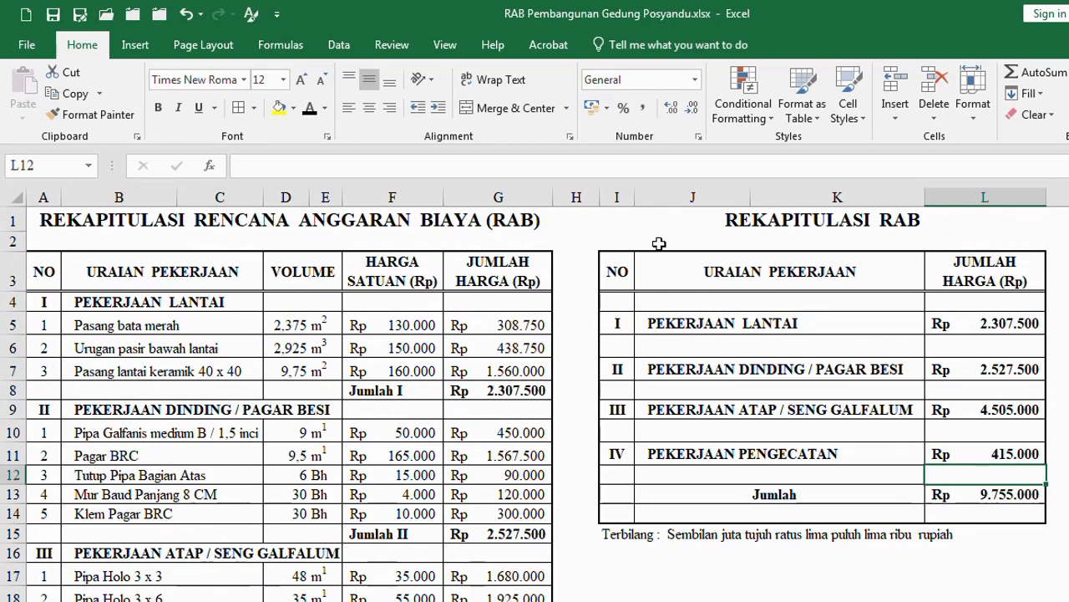
Step: Fill the whole REKAPITULASI RAB table, I3:L14, with yellow
mouse_move(627, 265)
mouse_down()
mouse_move(953, 449)
mouse_move(957, 477)
mouse_move(999, 520)
mouse_up()
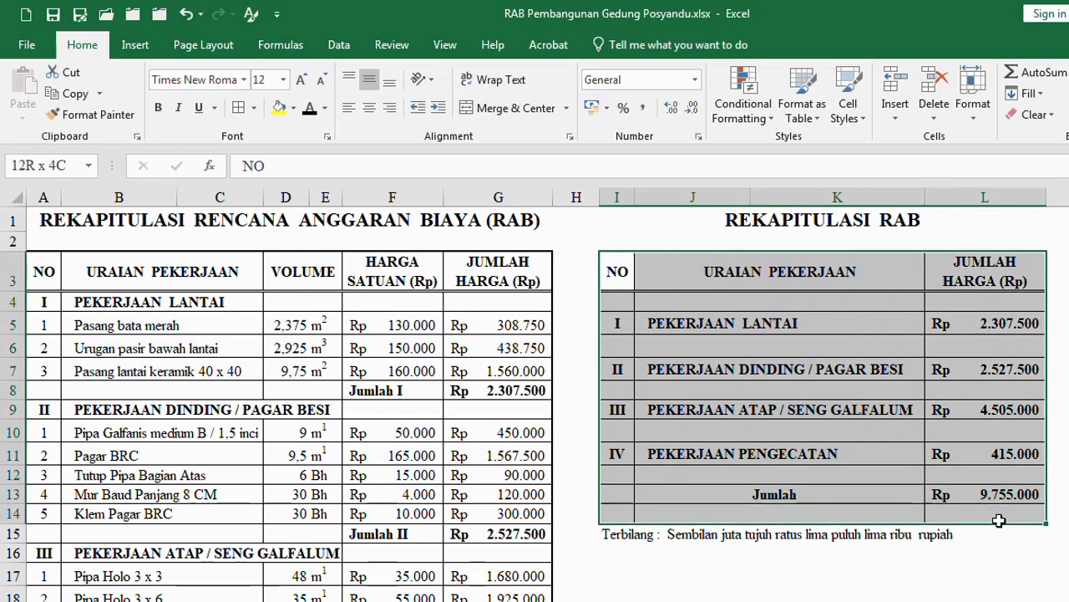
click(279, 107)
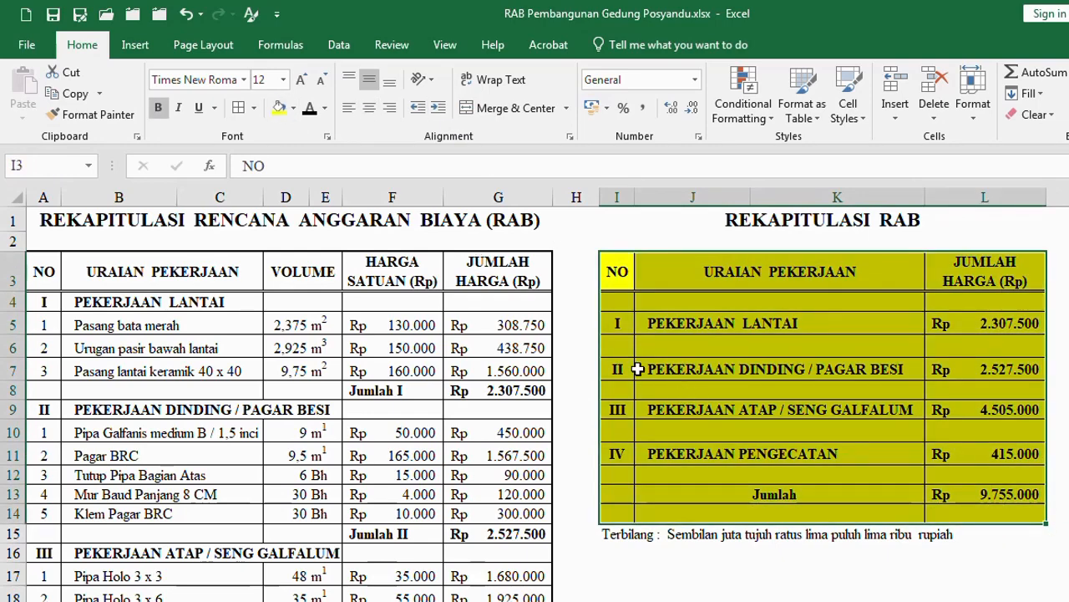
click(305, 299)
click(150, 278)
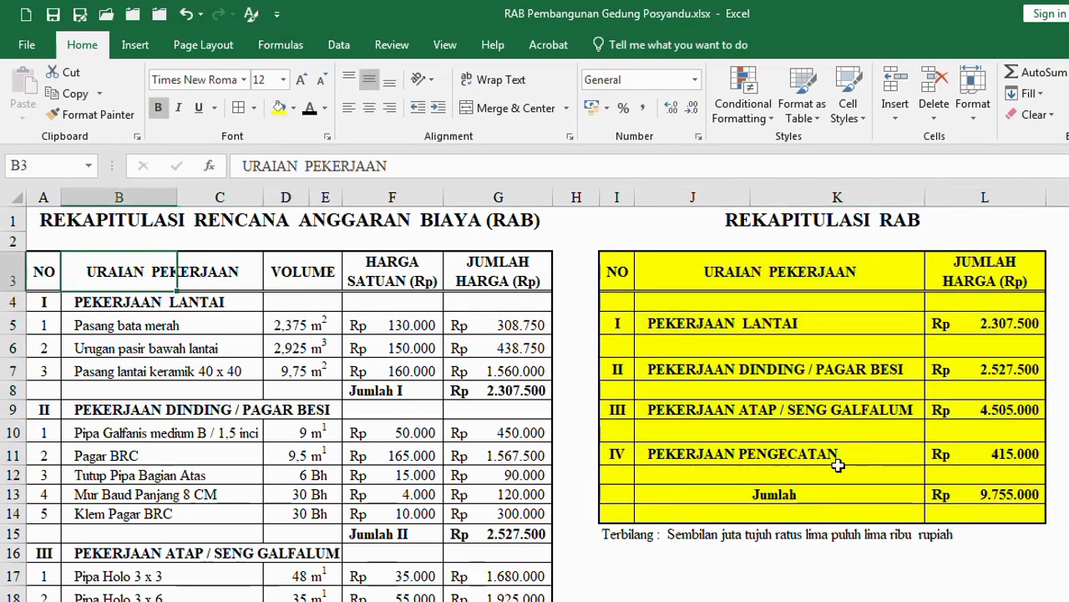
click(949, 507)
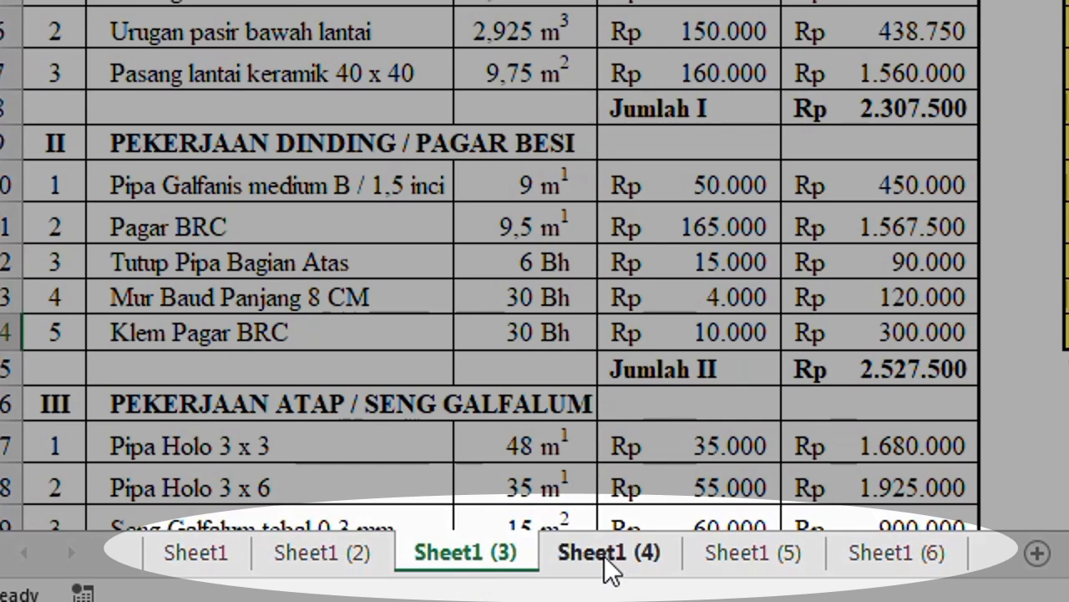
Step: Clear all recapitulation amounts in D10:D18 on Sheet1 (4), including the Jumlah total
click(604, 551)
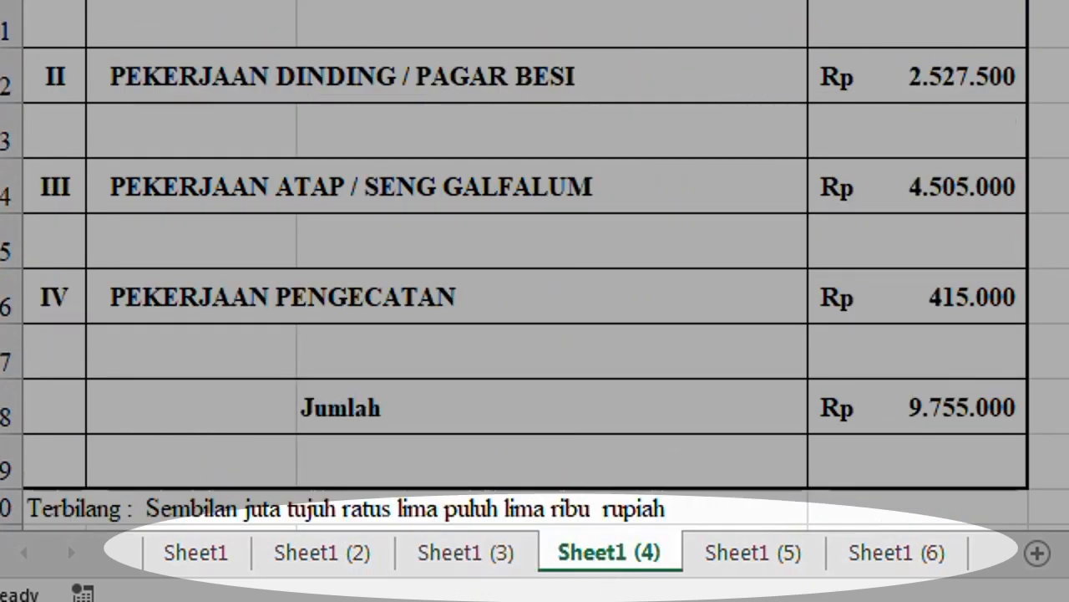
drag(919, 1, 914, 410)
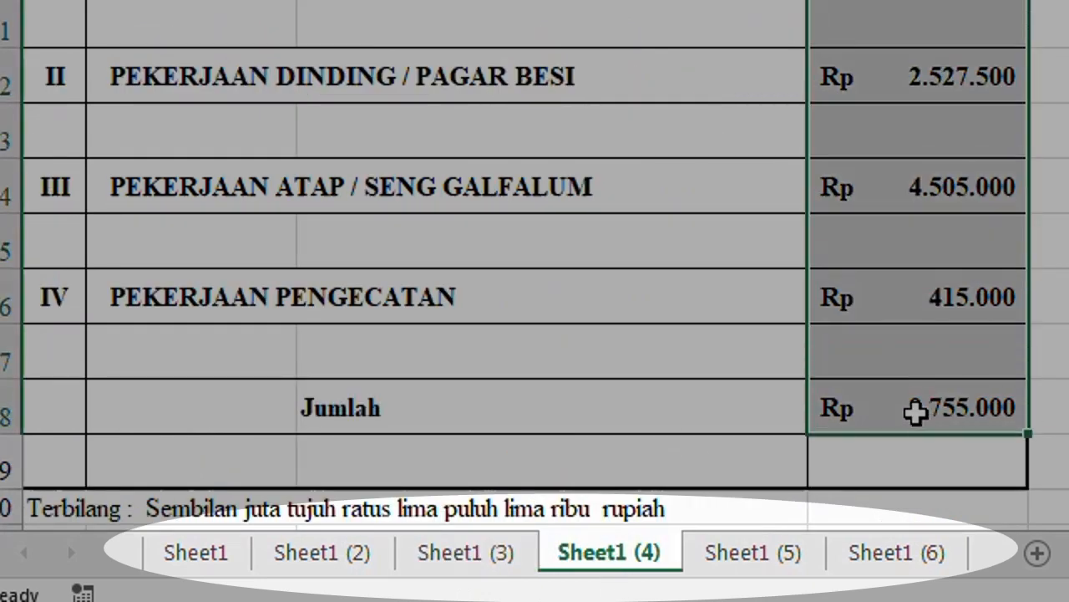
key(Delete)
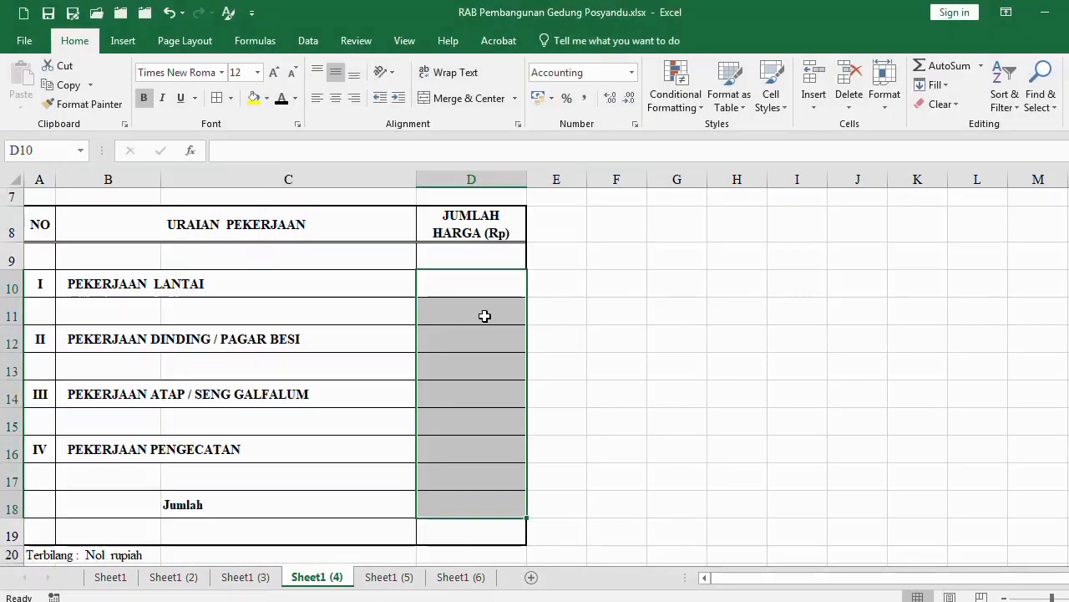
Step: Link the PEKERJAAN LANTAI amount in D10 to the Jumlah I subtotal on the budget sheet with ='Sheet1 (3)'!G8
click(492, 283)
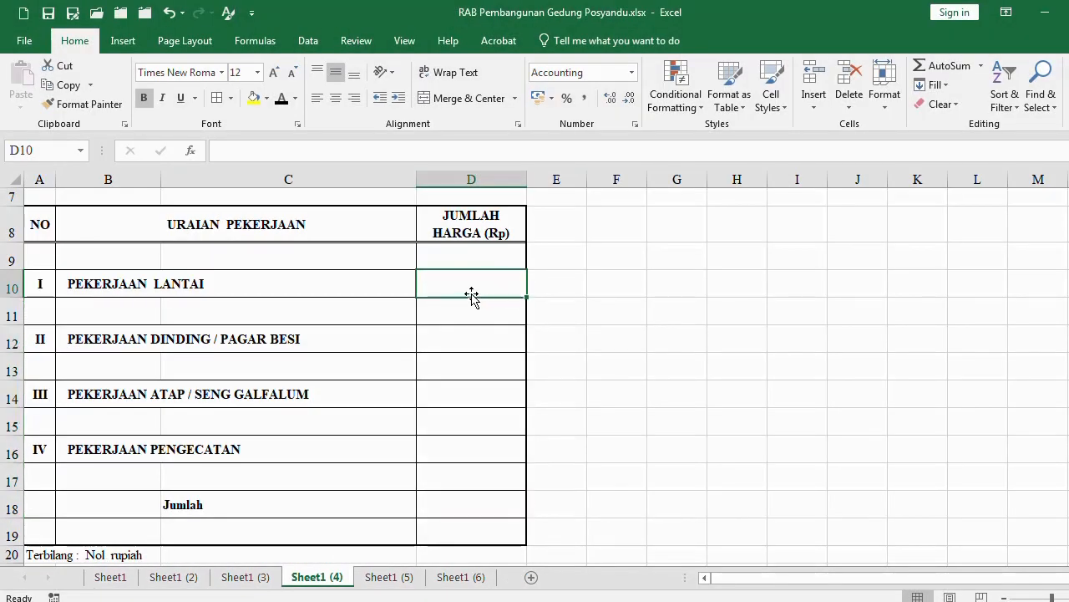
text(=)
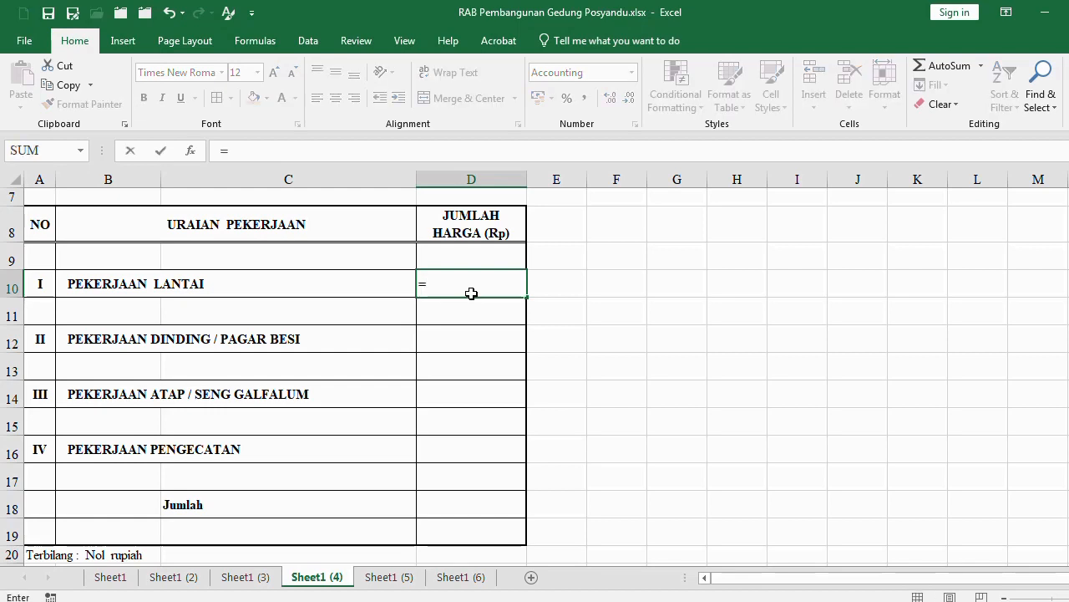
click(244, 576)
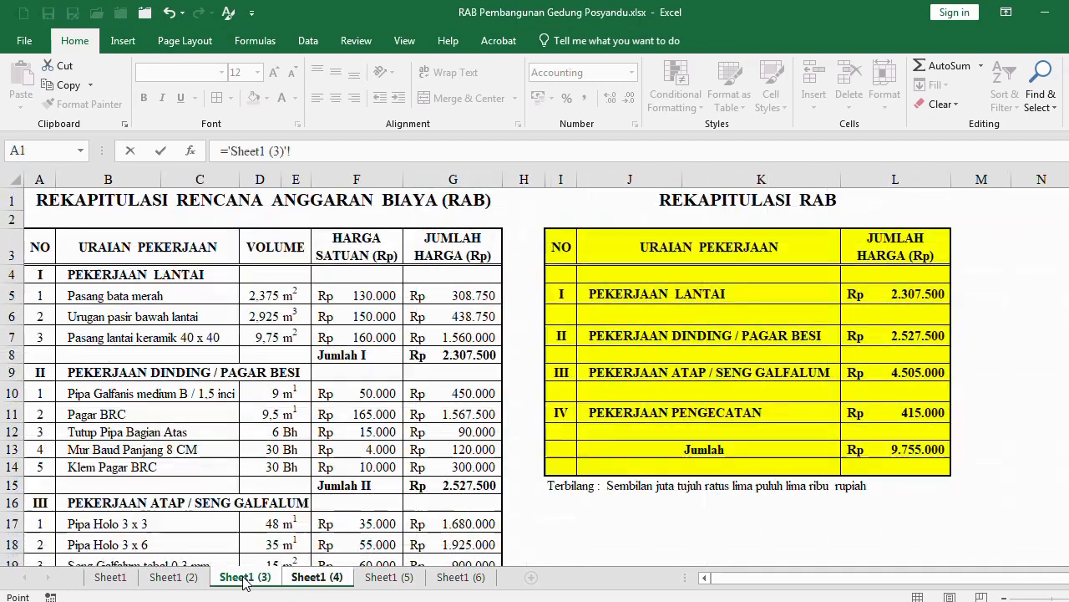
click(468, 355)
key(Return)
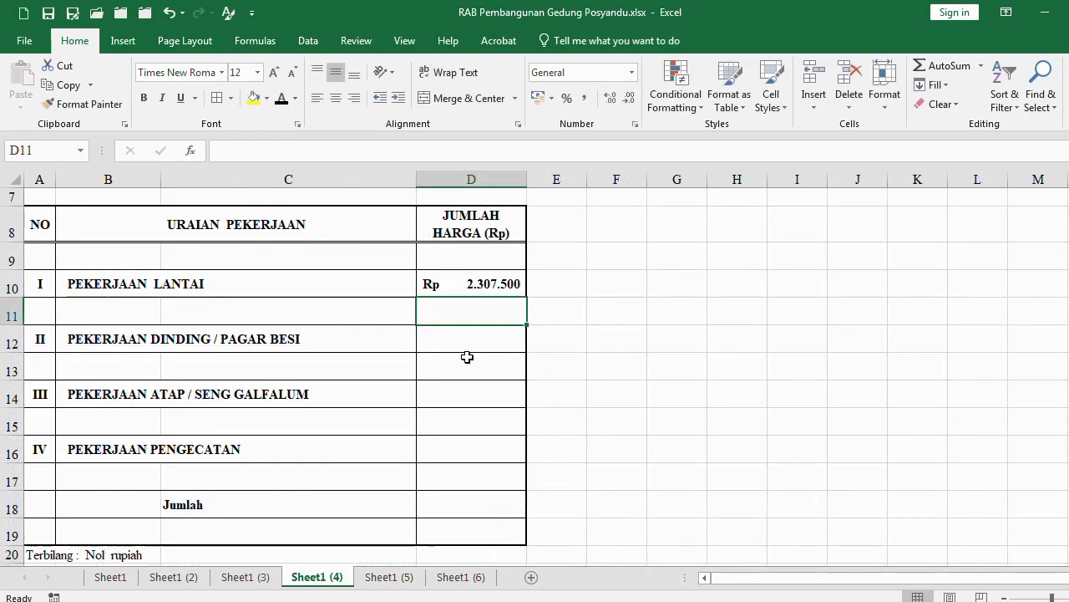
click(475, 284)
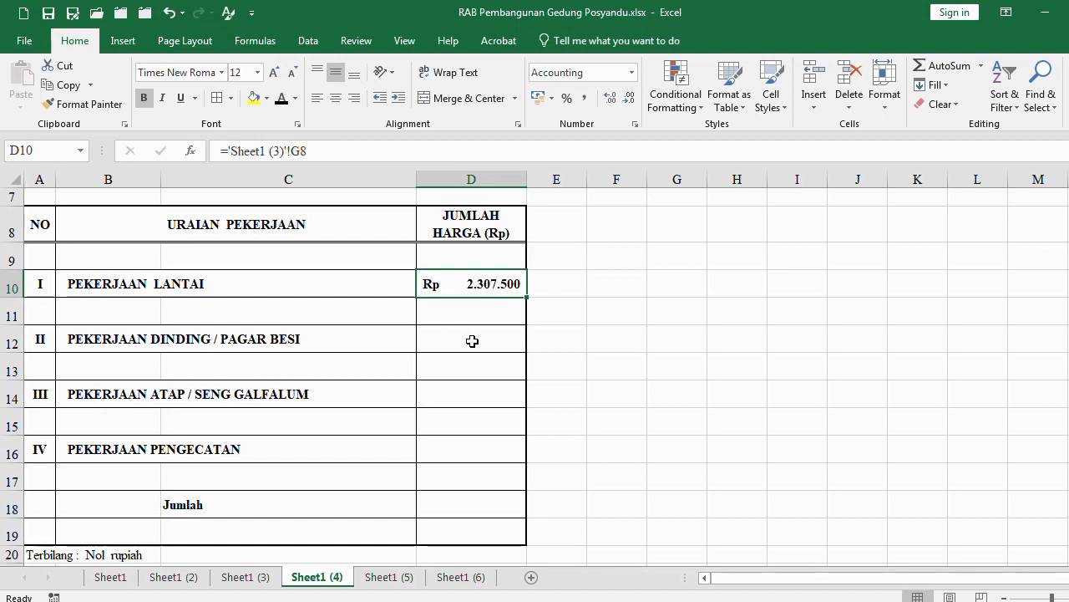
Step: Link the PEKERJAAN DINDING / PAGAR BESI amount in D12 to the Jumlah II subtotal with ='Sheet1 (3)'!G15
click(472, 341)
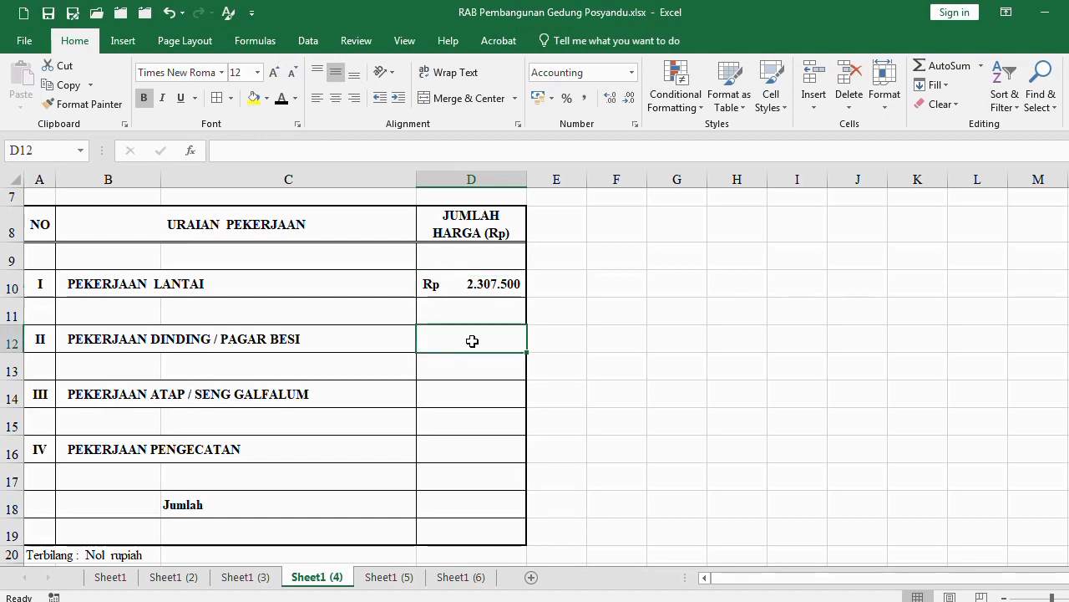
text(=)
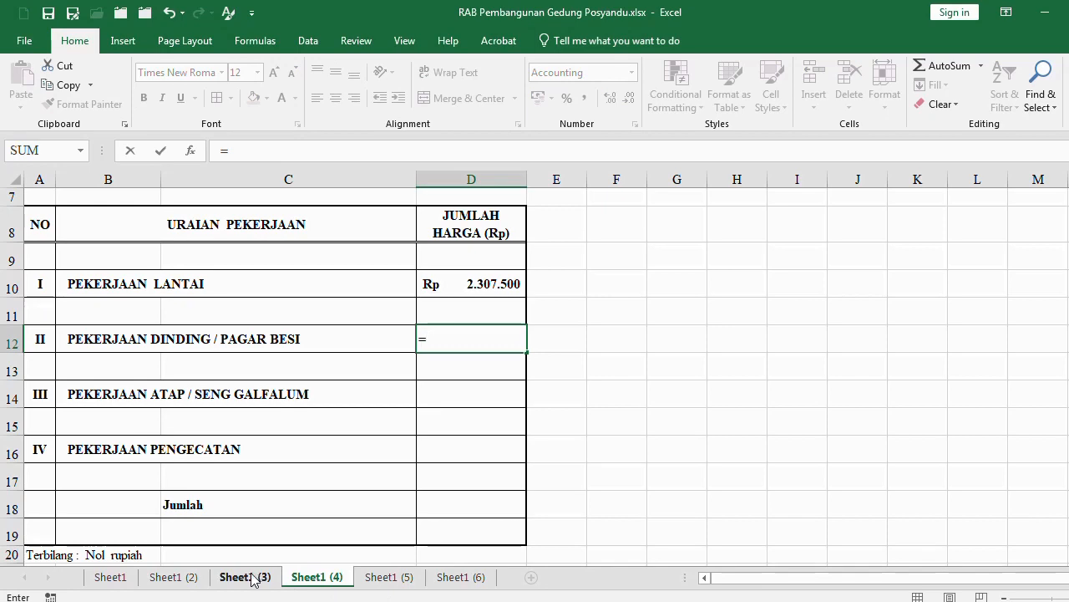
click(245, 577)
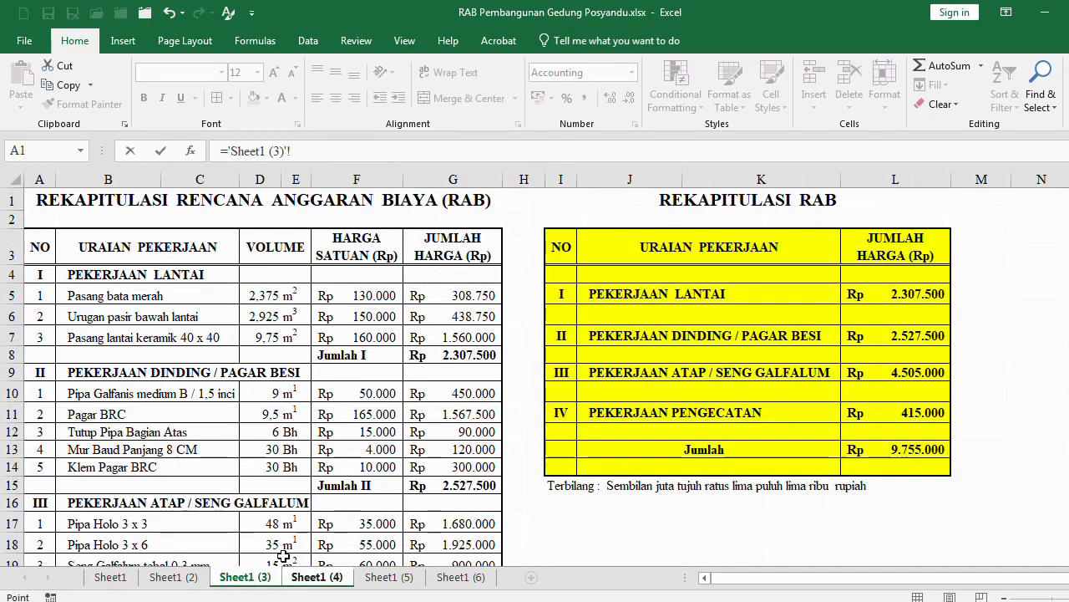
click(447, 486)
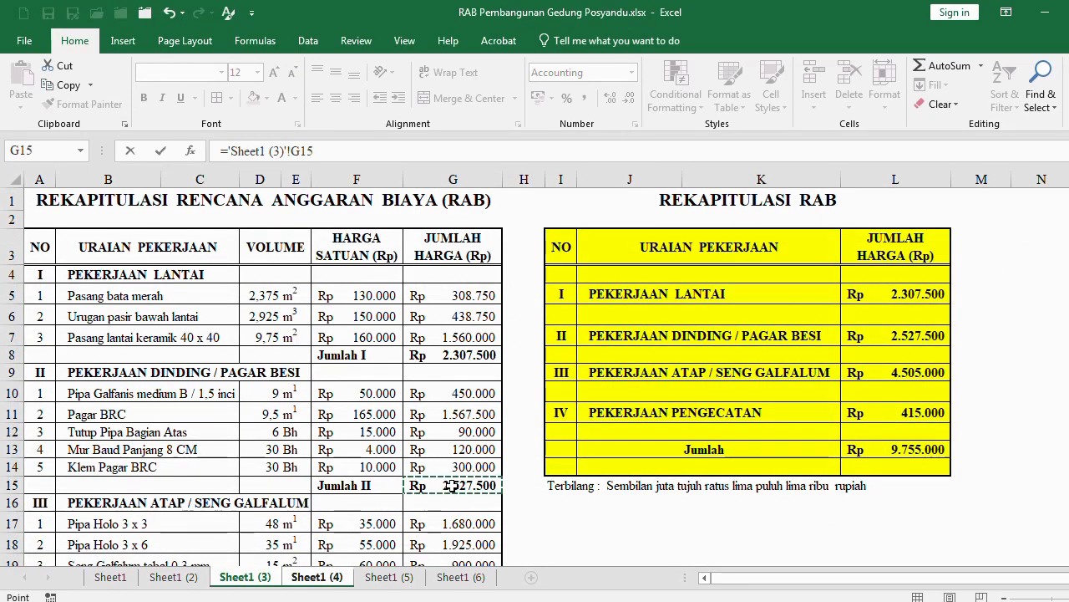
scroll(455, 487, down, 1)
scroll(455, 486, down, 1)
key(Return)
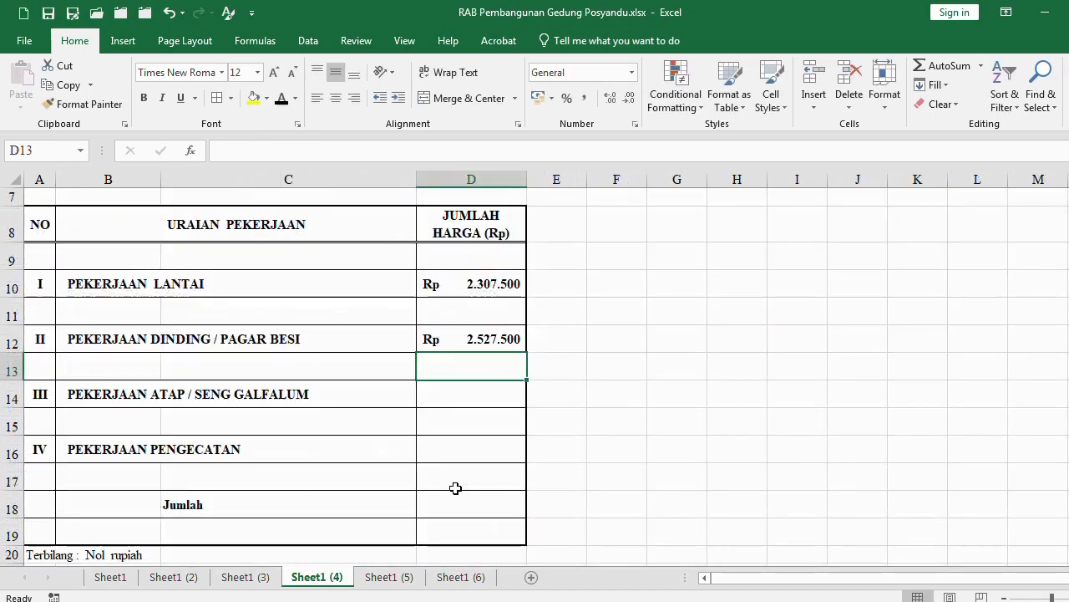
Step: Link the PEKERJAAN ATAP / SENG GALFALUM amount in D14 to the Jumlah III subtotal in G20 of Sheet1 (3)
click(480, 398)
text(=)
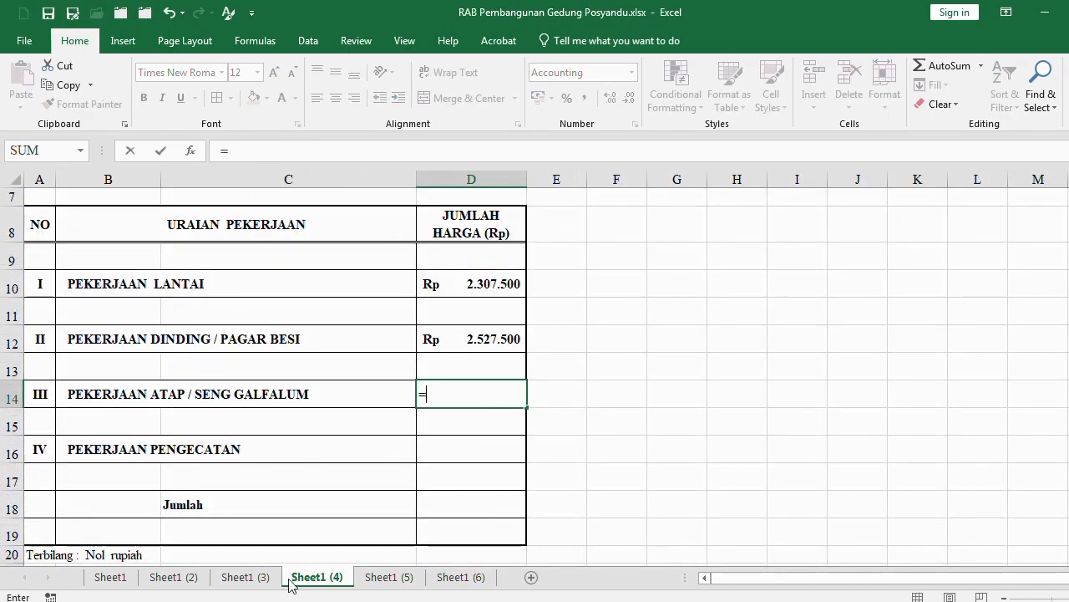
click(245, 577)
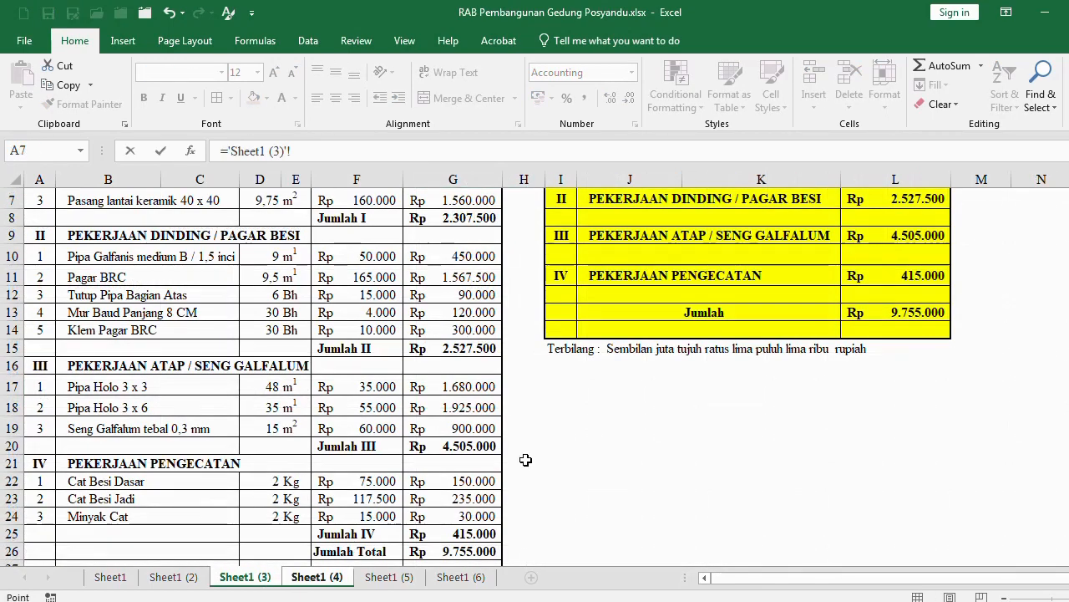
click(481, 448)
key(Return)
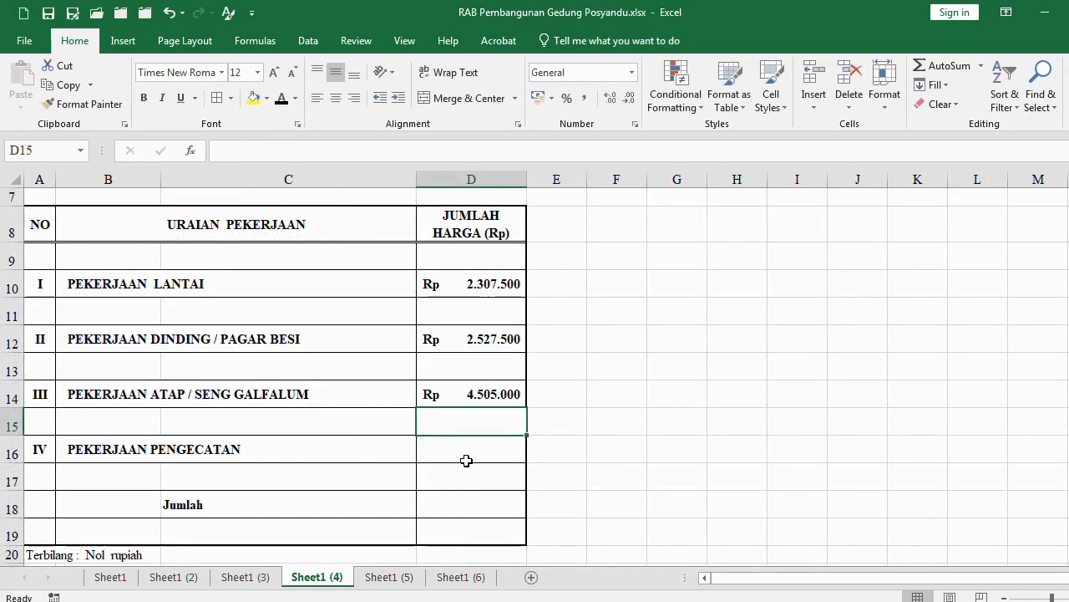
Step: Link the PEKERJAAN PENGECATAN amount in D16 to the Jumlah IV subtotal in G25 of Sheet1 (3)
click(468, 453)
text(=)
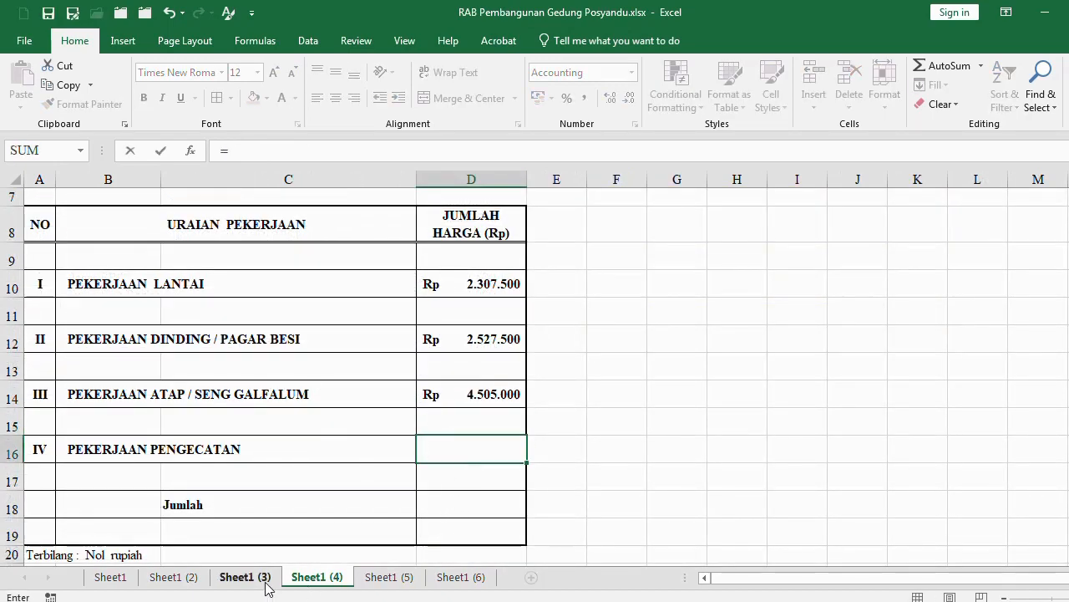
click(245, 577)
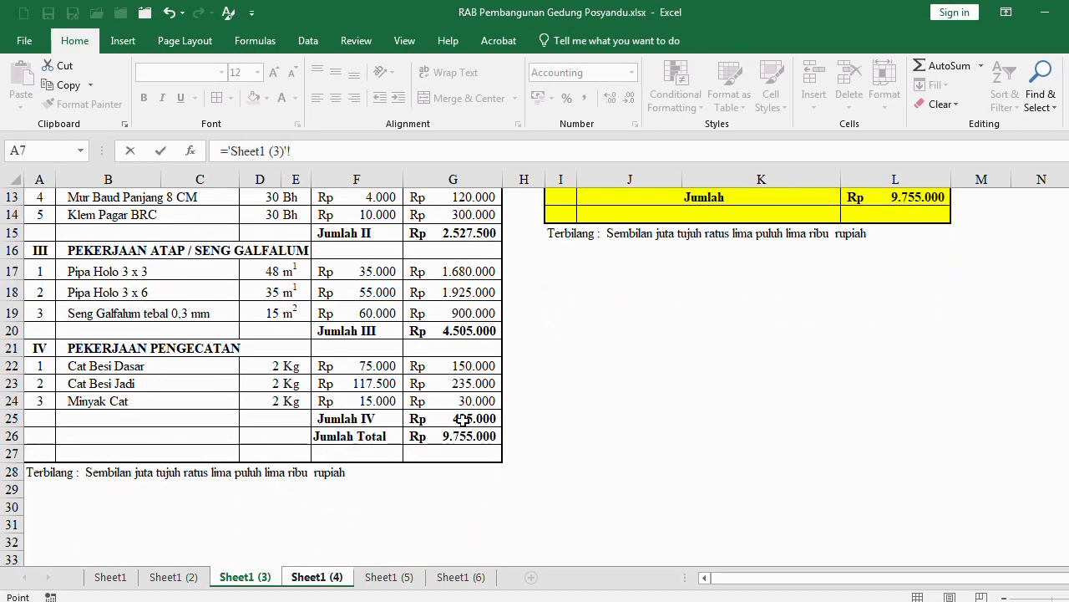
click(458, 419)
key(Return)
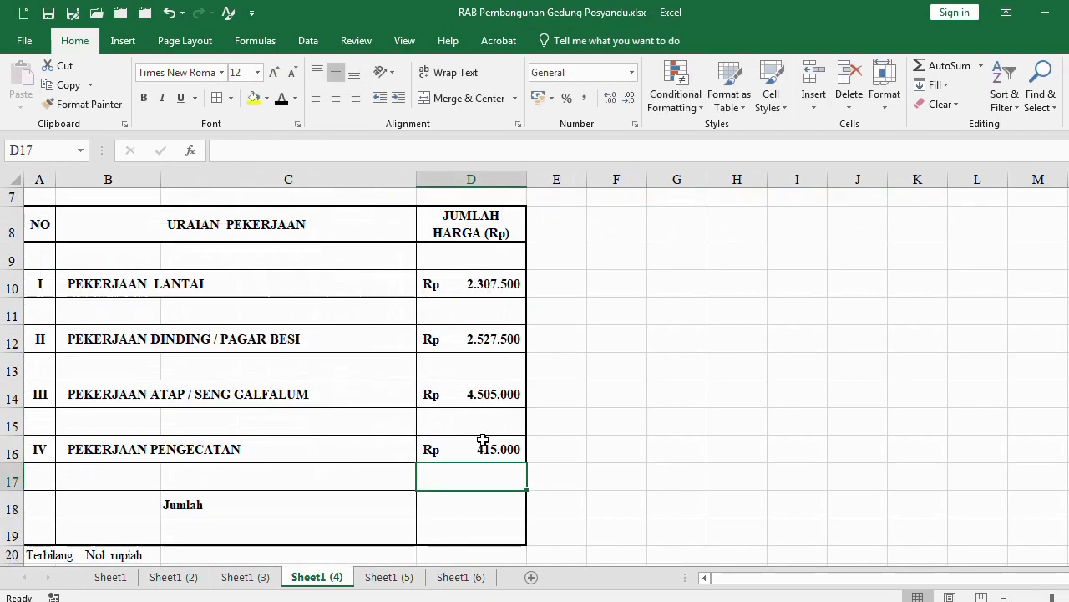
Step: Total the recapitulation amounts in the Jumlah cell D18 with =SUM(D10:D17)
click(473, 501)
click(951, 66)
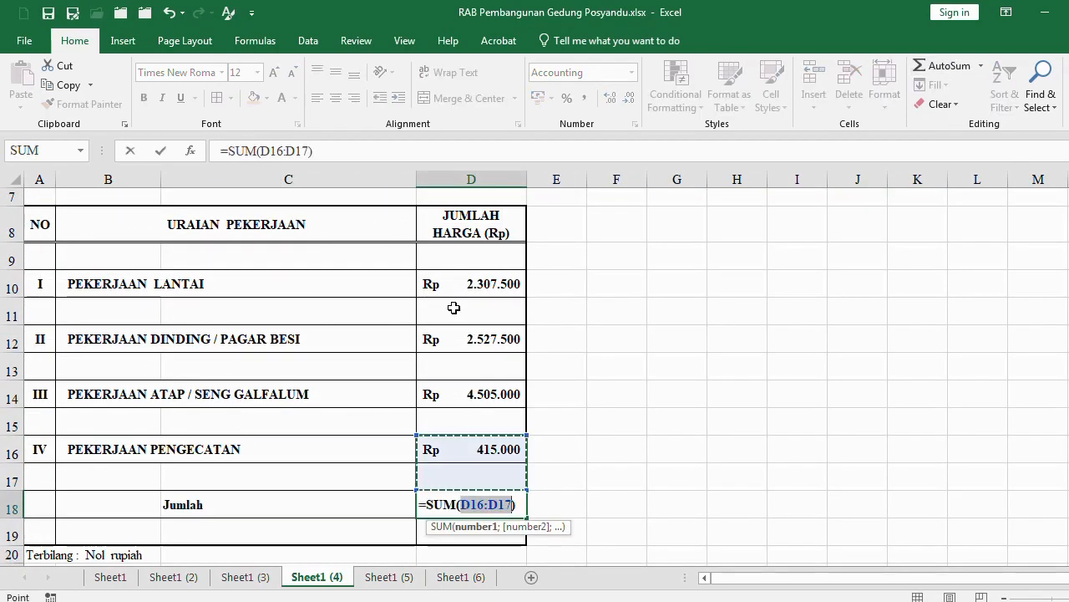
drag(460, 289, 470, 461)
key(Return)
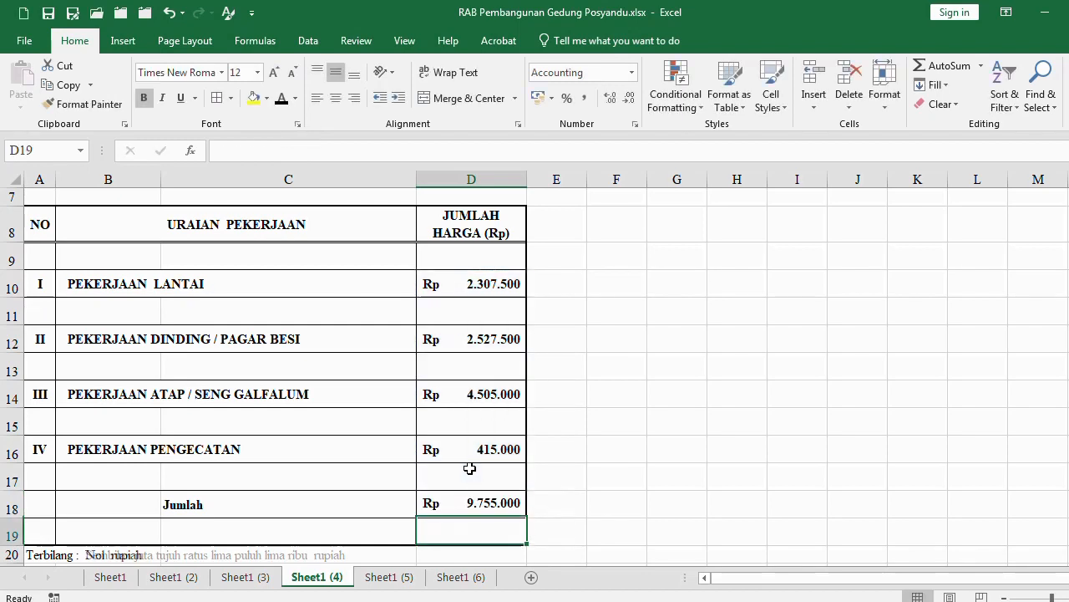
click(485, 503)
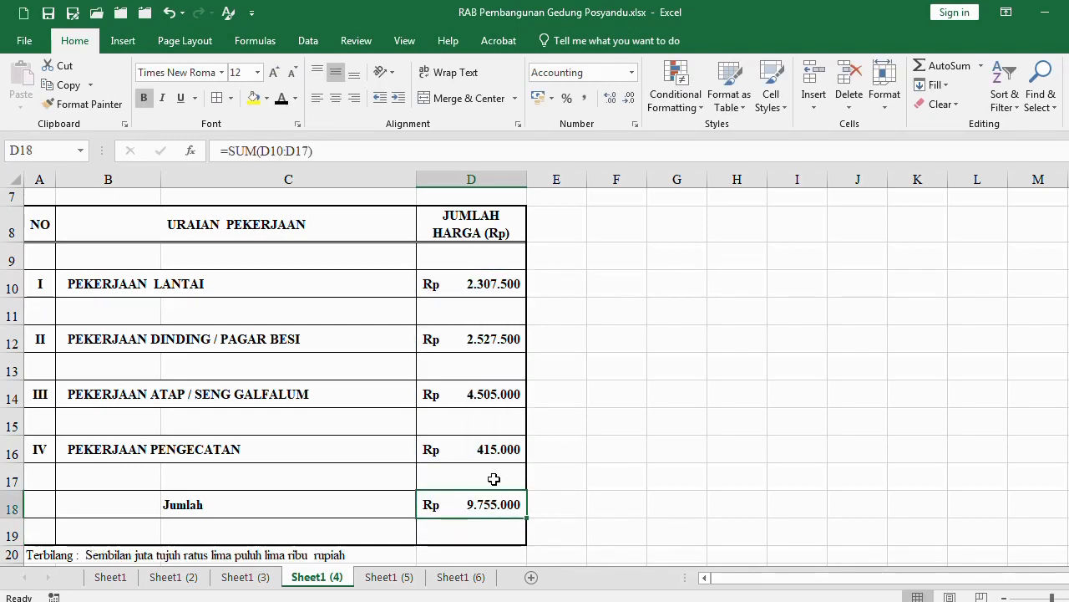
Step: Examine the link in D10 on Sheet1 (4) and the source formulas in G8 and G5 on Sheet1 (3)
click(483, 288)
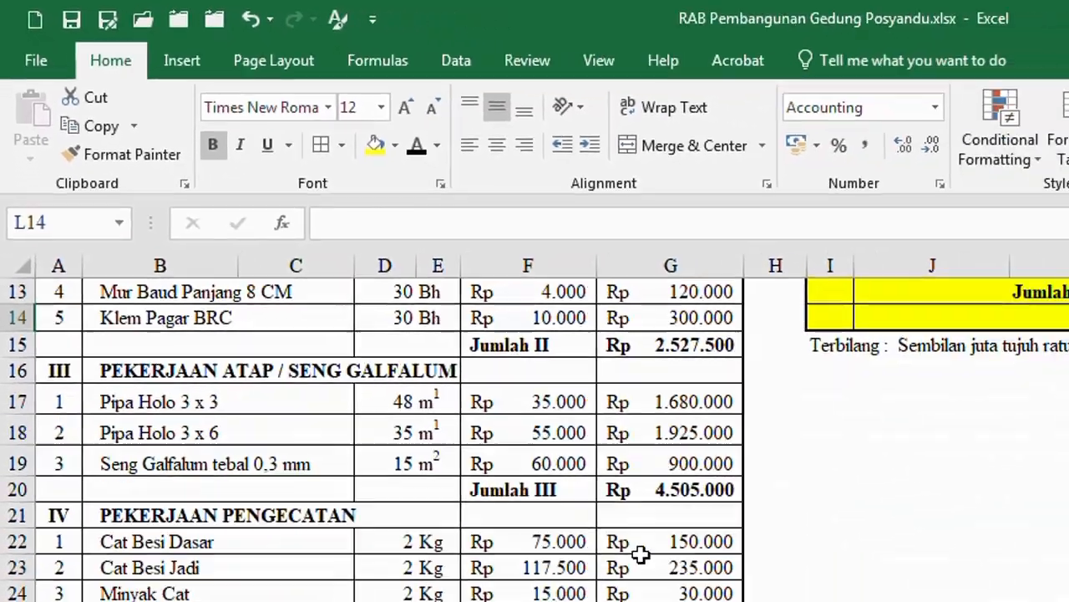
scroll(401, 343, up, 4)
click(464, 360)
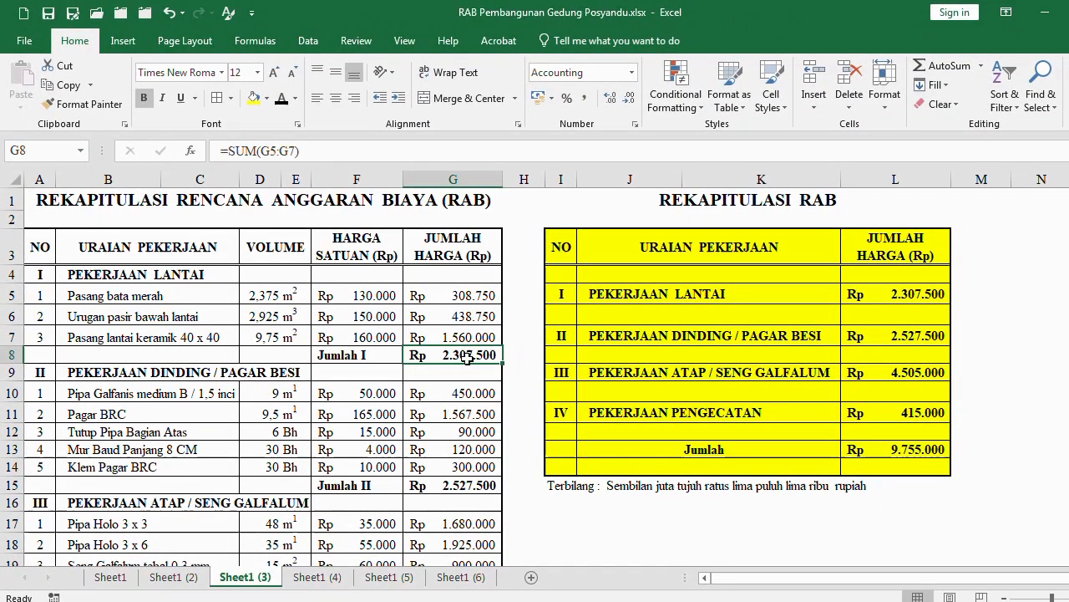
click(463, 294)
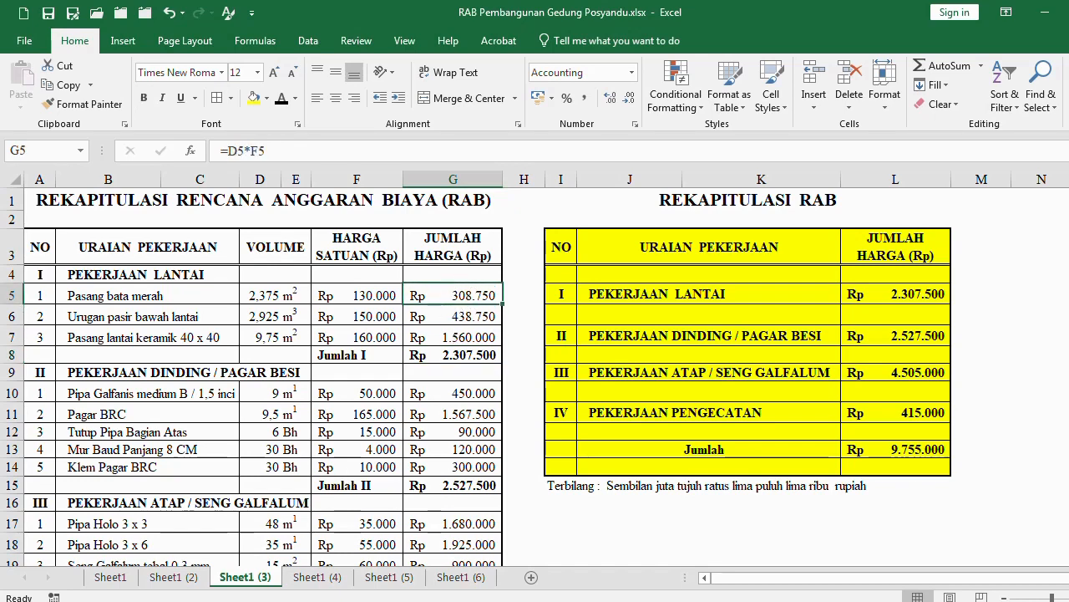
click(317, 576)
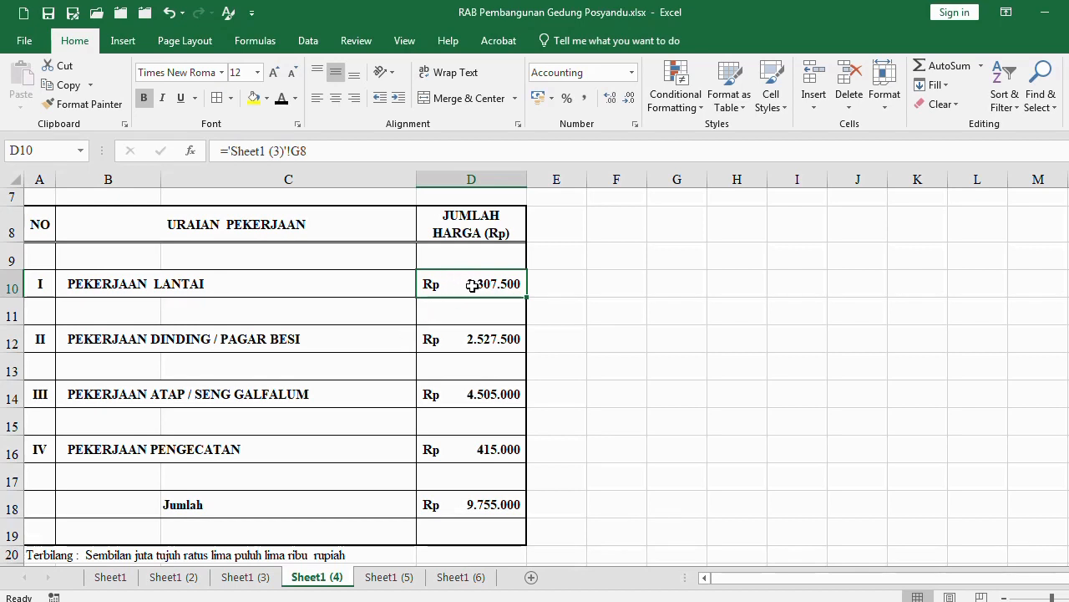
click(247, 577)
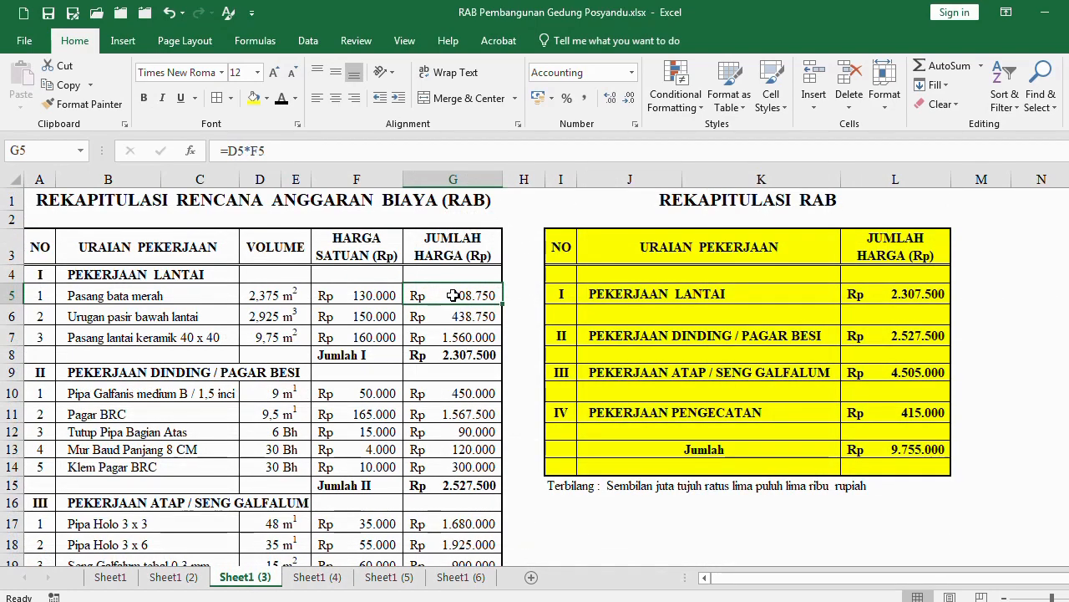
click(447, 357)
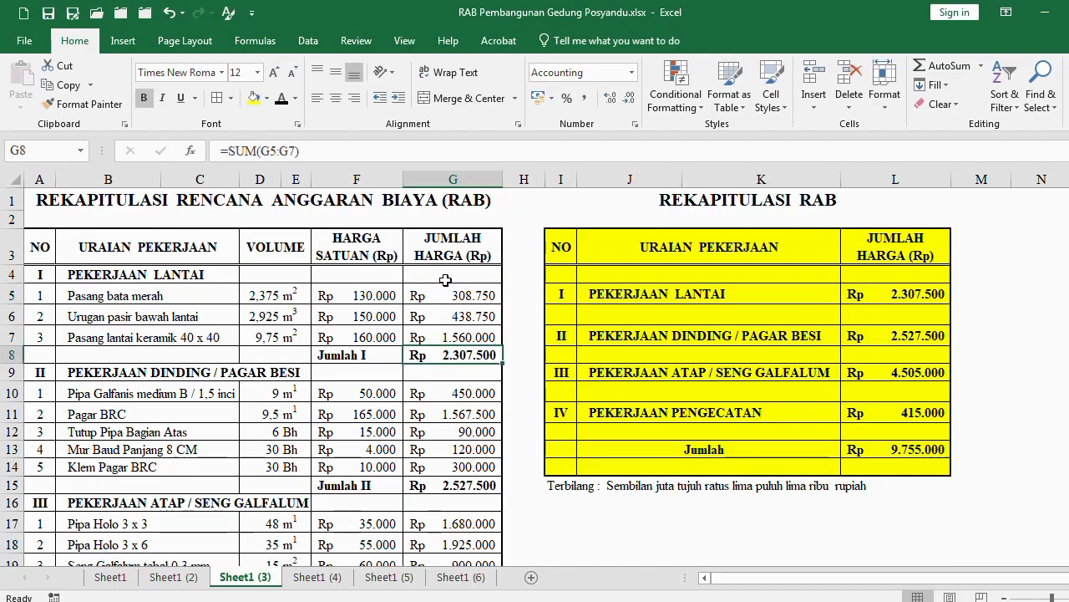
Step: Set the Pasang bata merah amount in G5 to 3000000 and check the linked PEKERJAAN LANTAI amount in L5
click(450, 296)
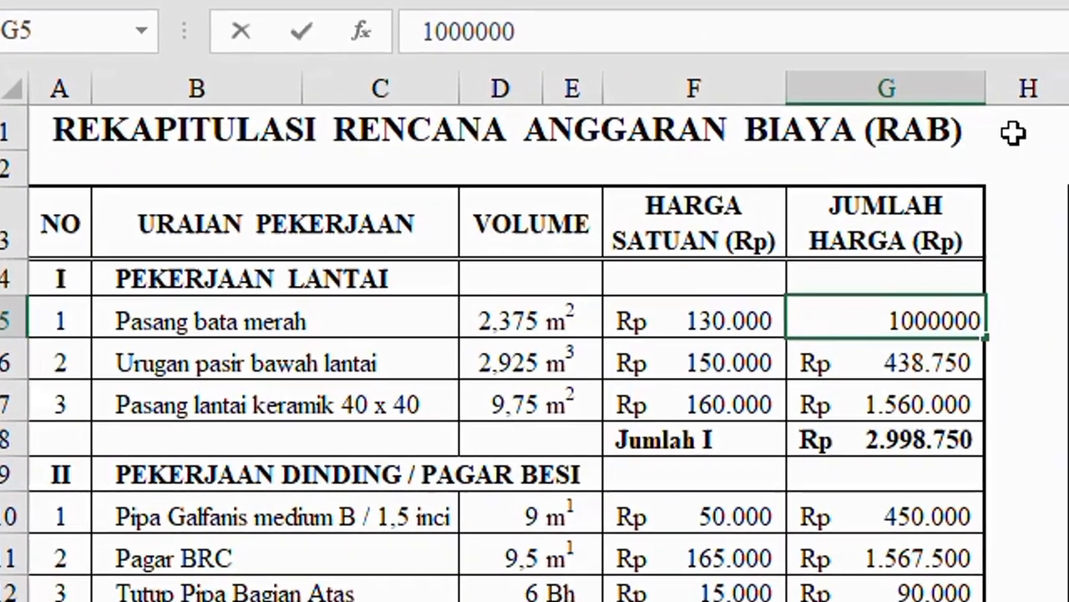
text(31000000)
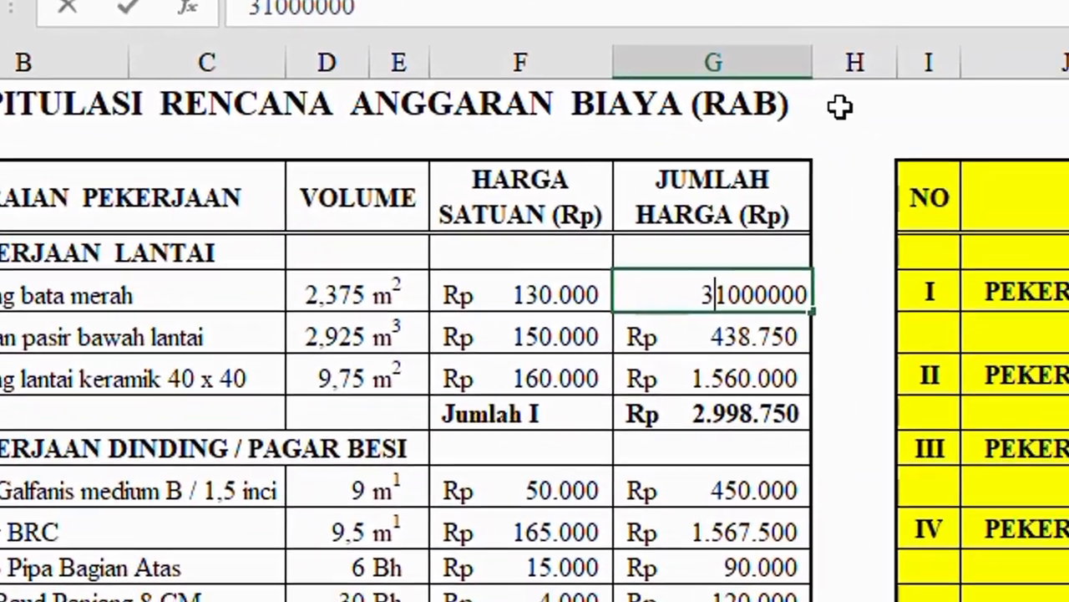
key(Delete)
key(Return)
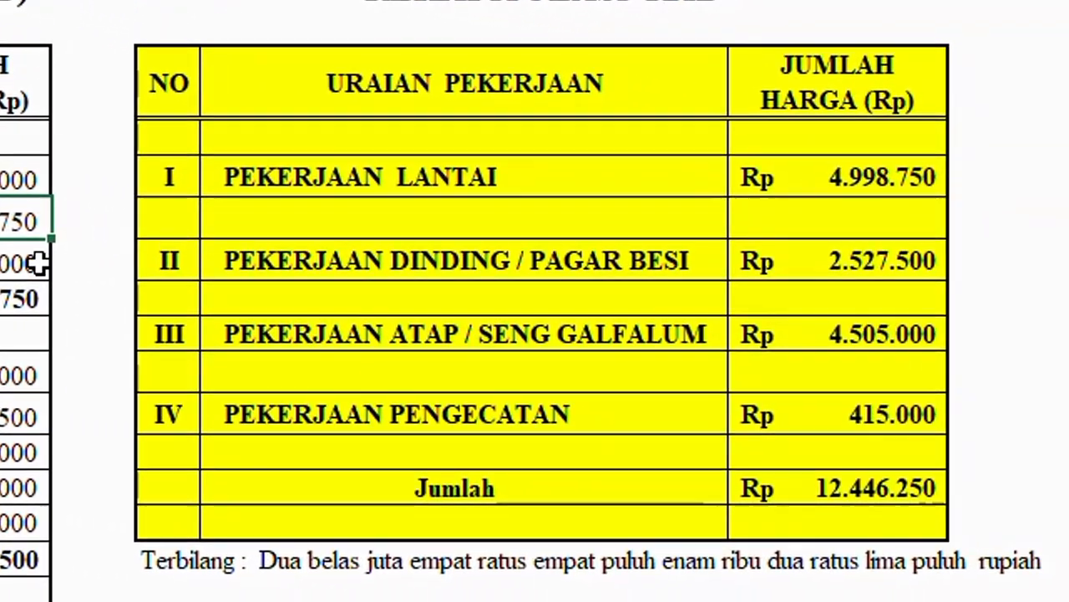
click(400, 362)
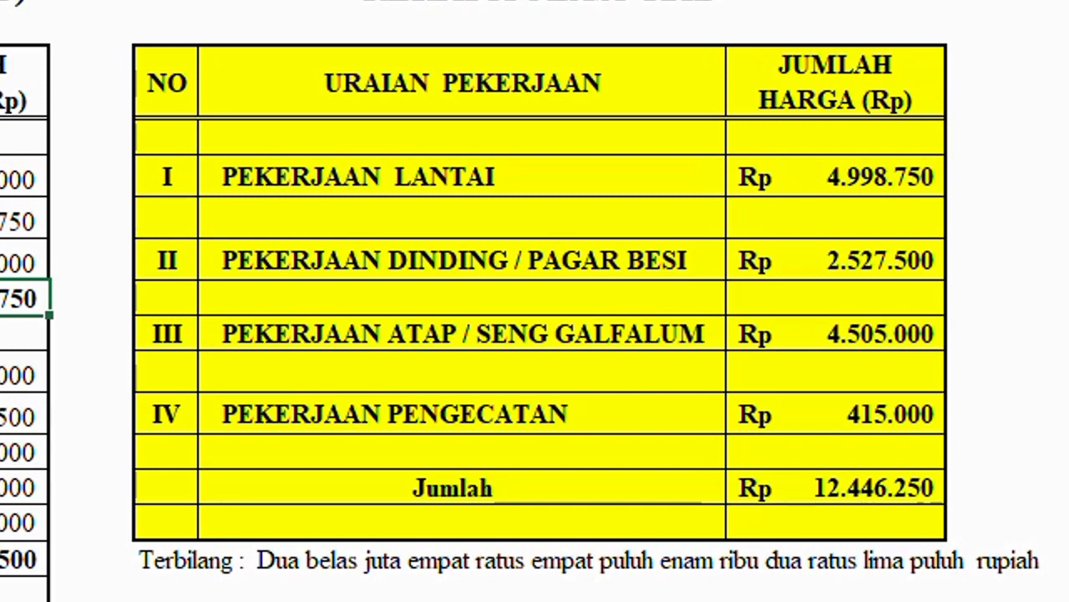
click(853, 175)
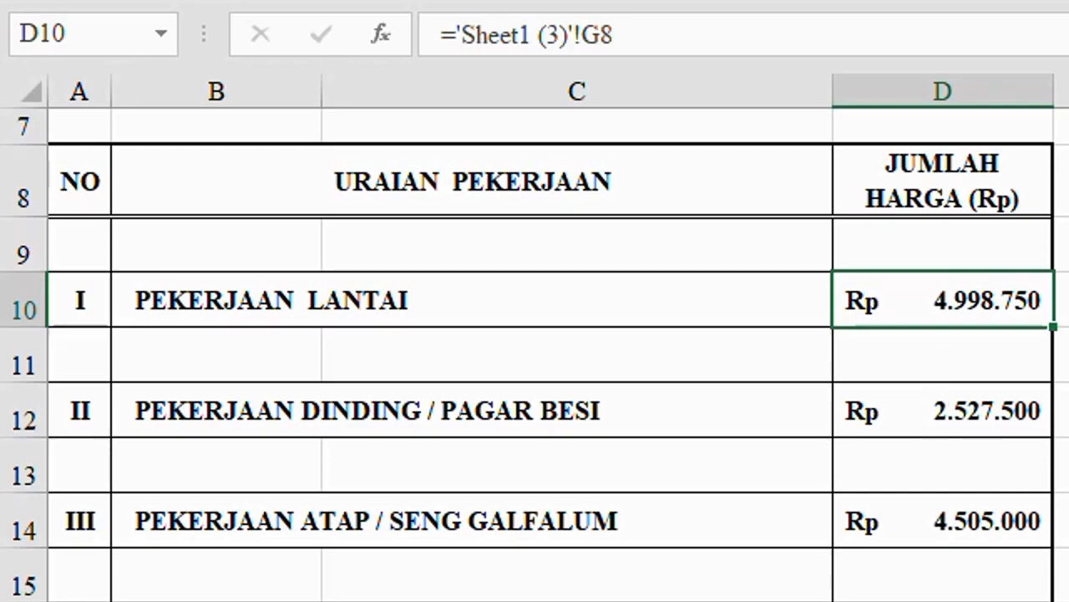
Step: On the budget sheet without a recapitulation table, copy the three PEKERJAAN LANTAI item descriptions in B5:B7 to I5:I7
click(534, 601)
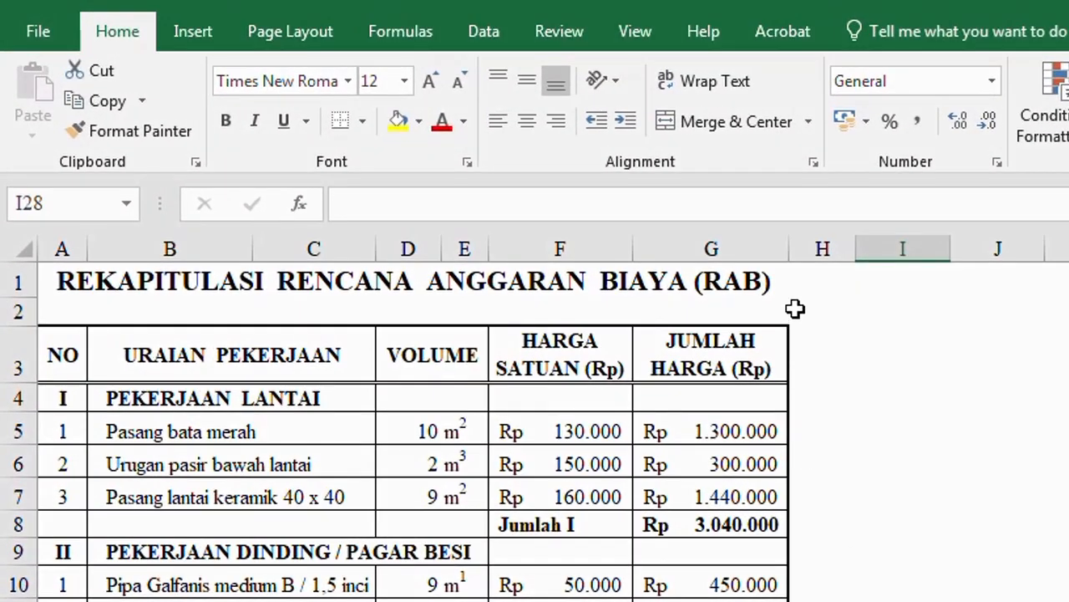
click(872, 431)
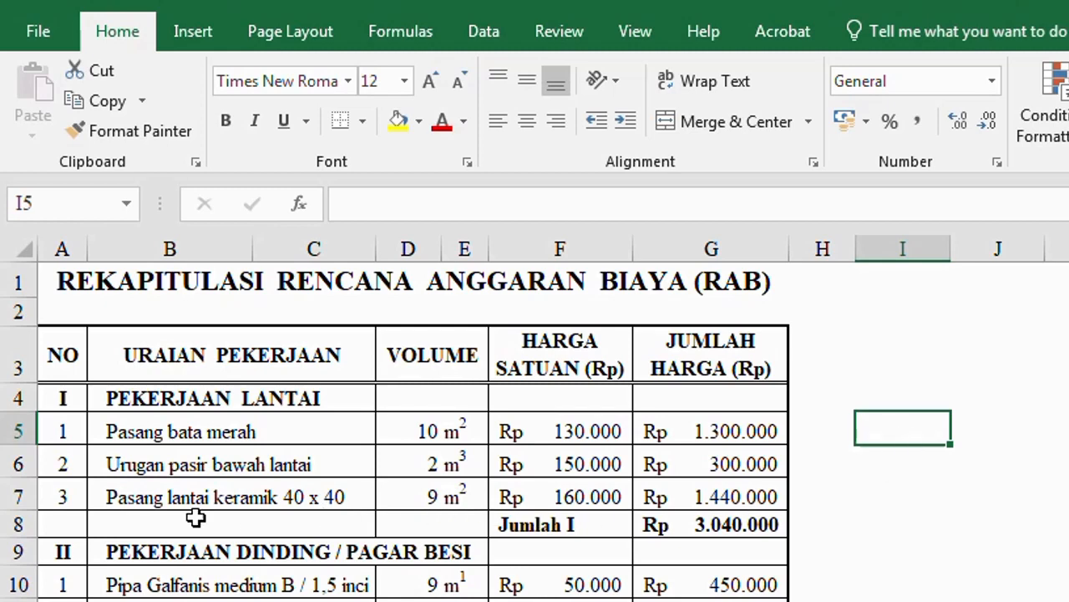
drag(142, 434, 139, 470)
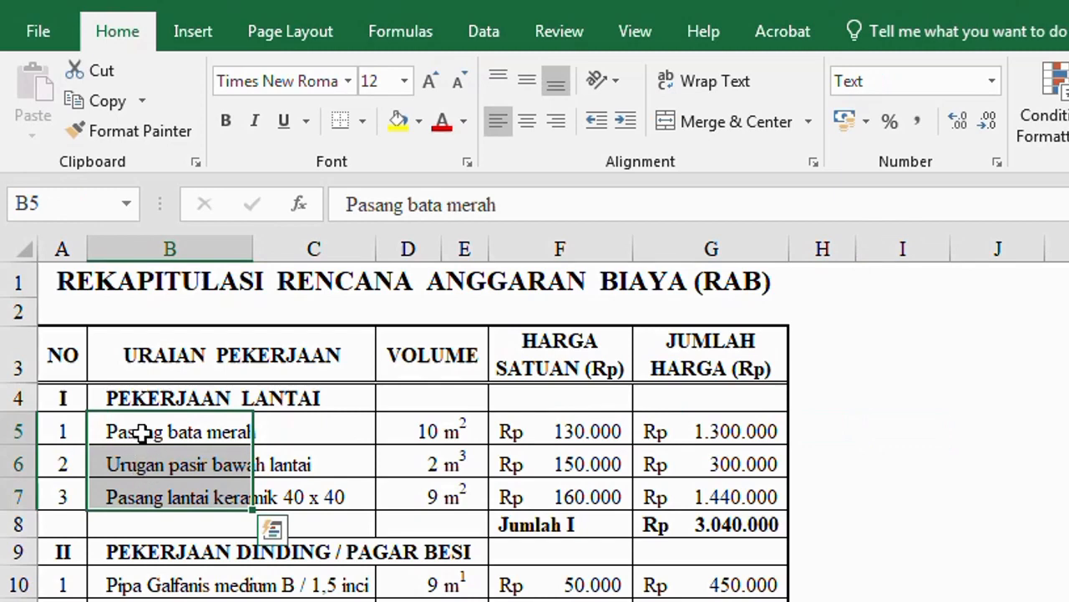
right_click(143, 431)
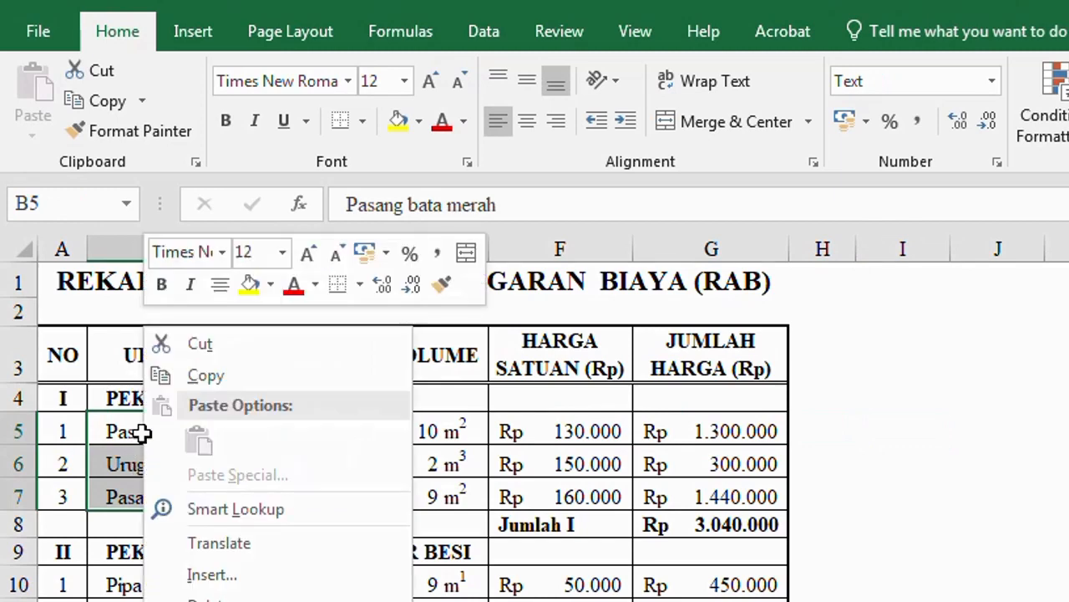
click(206, 376)
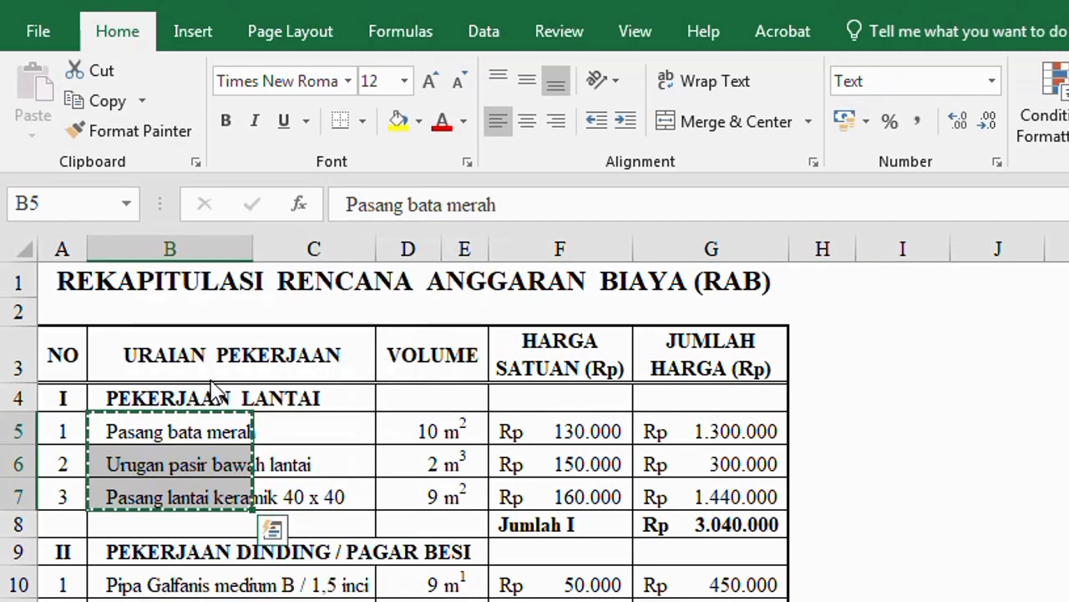
click(902, 411)
right_click(903, 428)
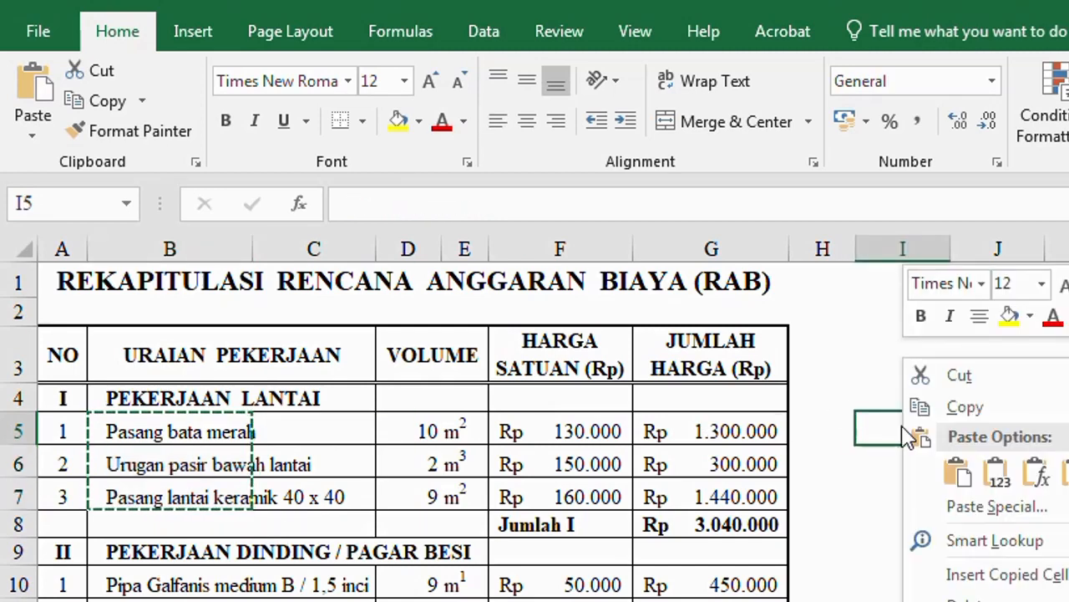
click(957, 472)
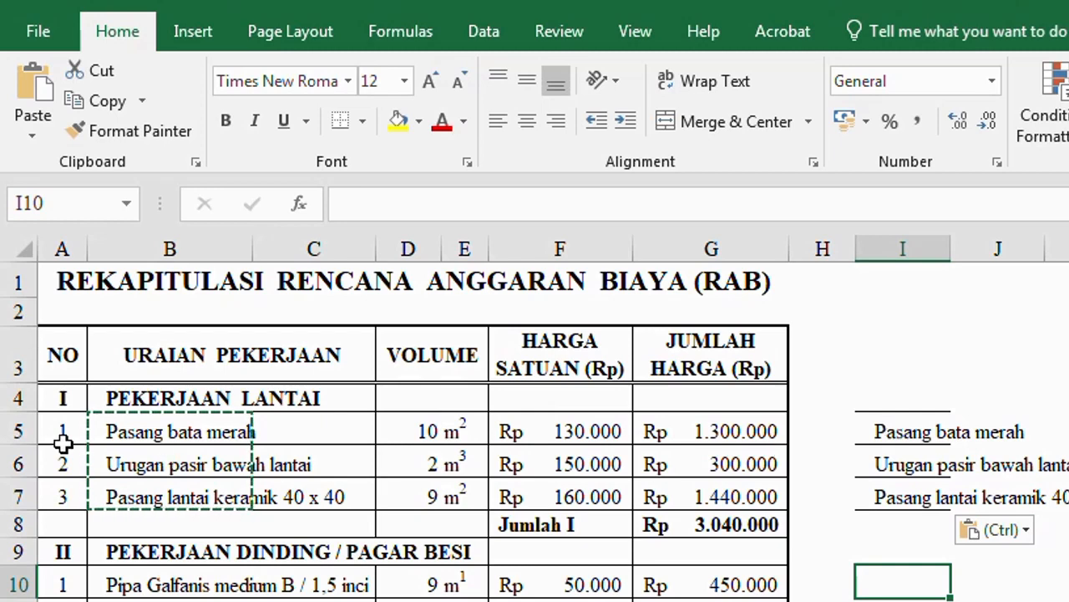
Step: Examine the entered contents of the Pasang bata merah description in B5, volume in D5 and unit price in F5
click(136, 431)
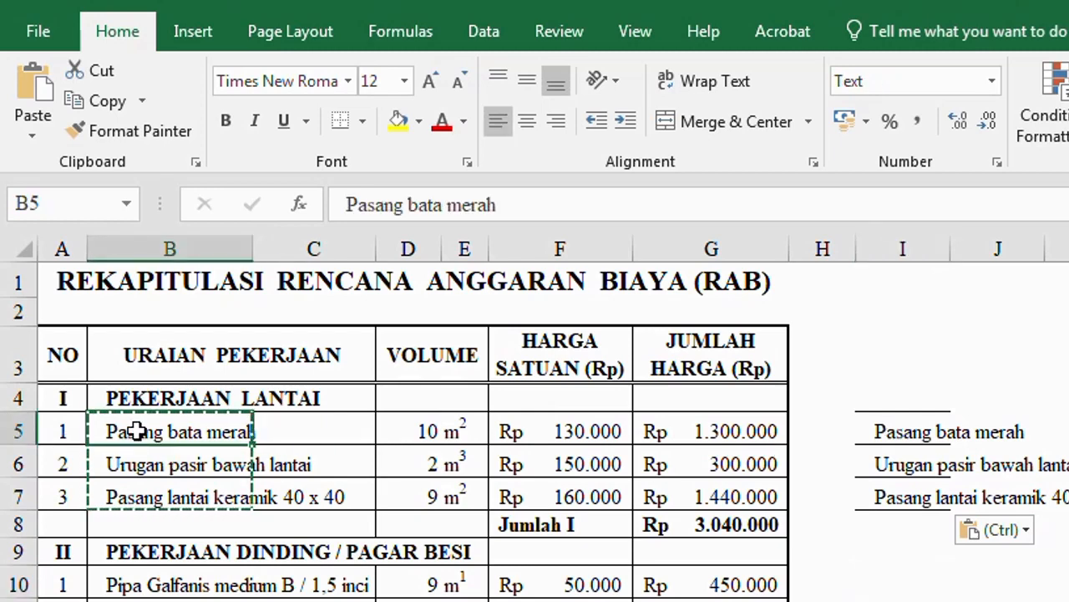
drag(136, 431, 137, 493)
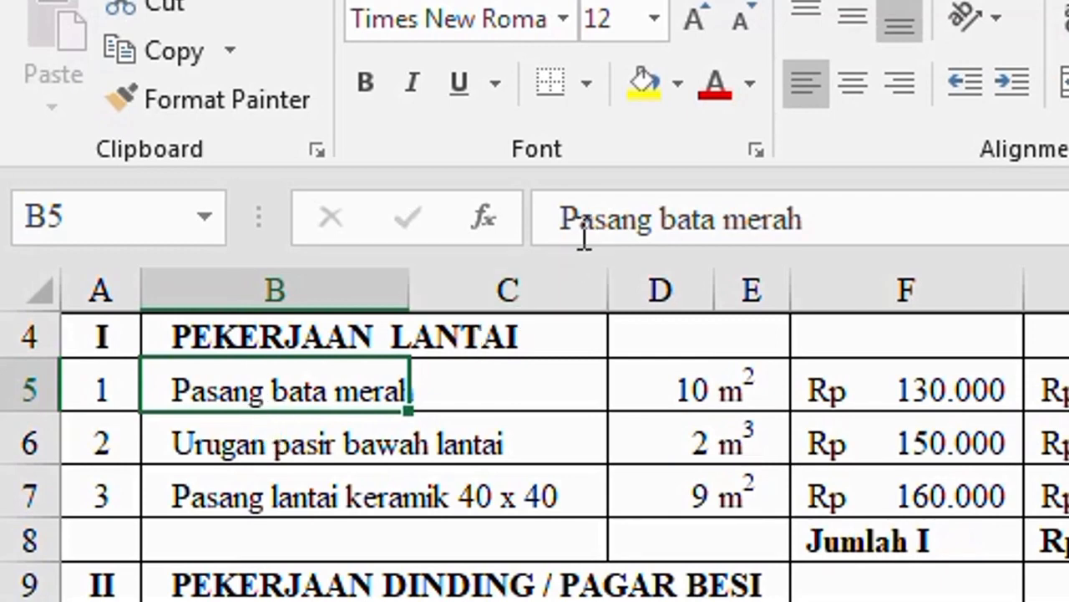
drag(562, 219, 859, 222)
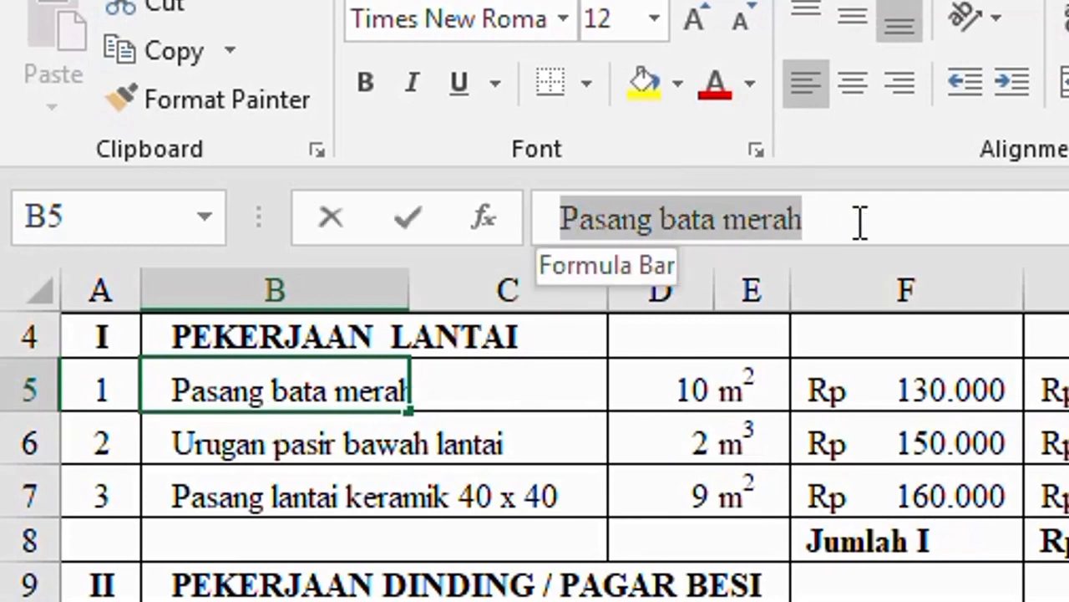
click(693, 219)
click(692, 387)
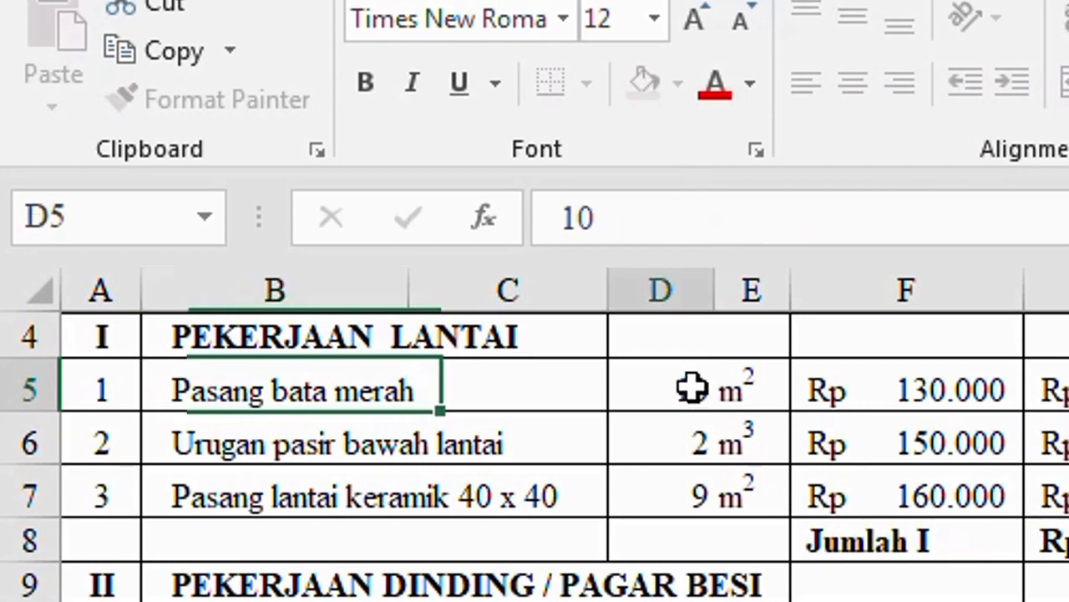
click(578, 219)
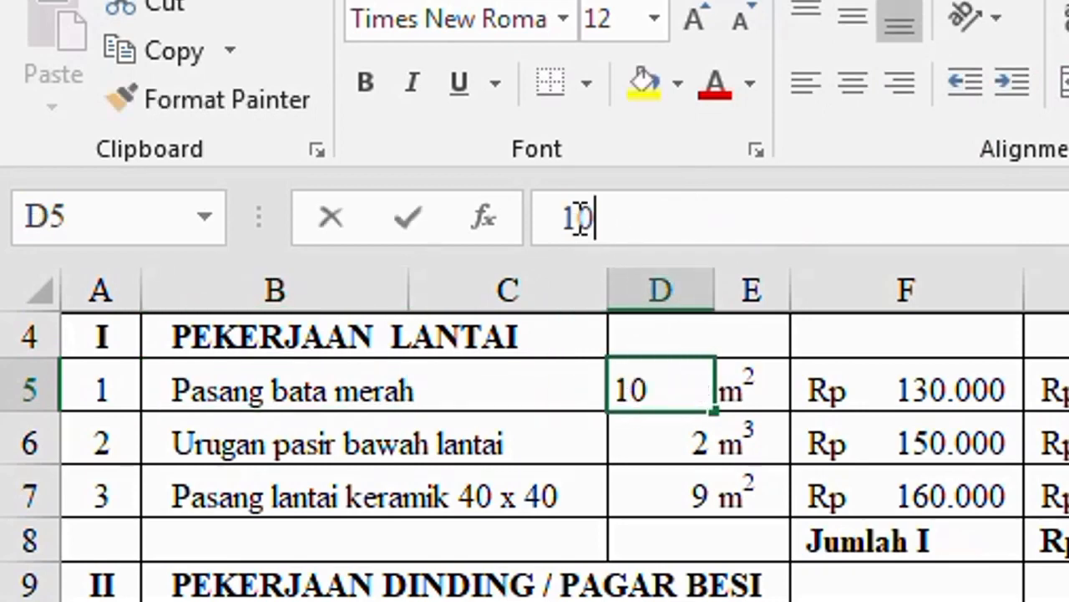
click(884, 386)
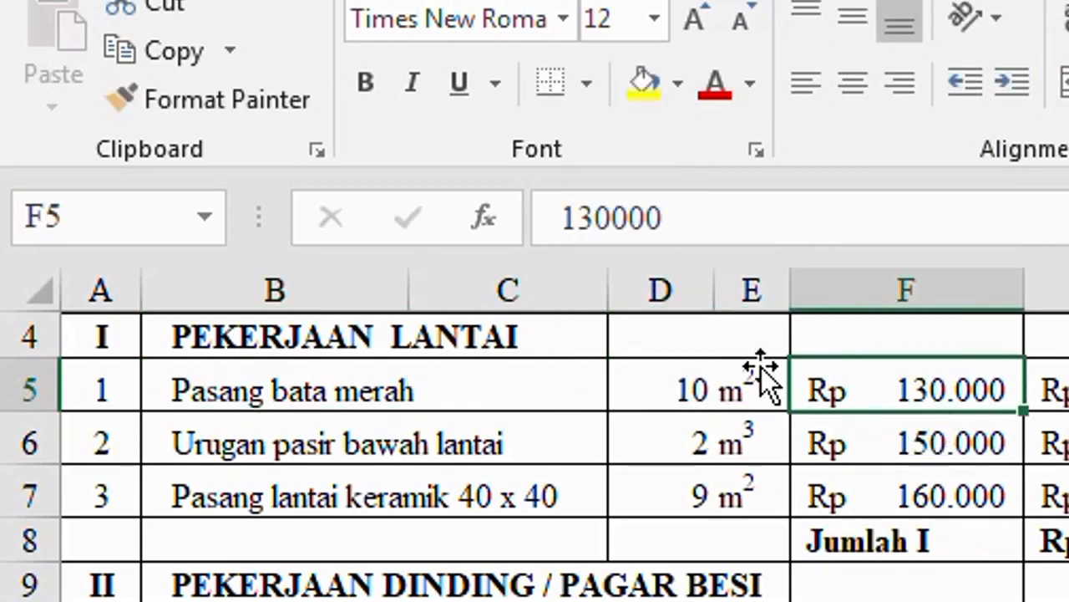
click(616, 219)
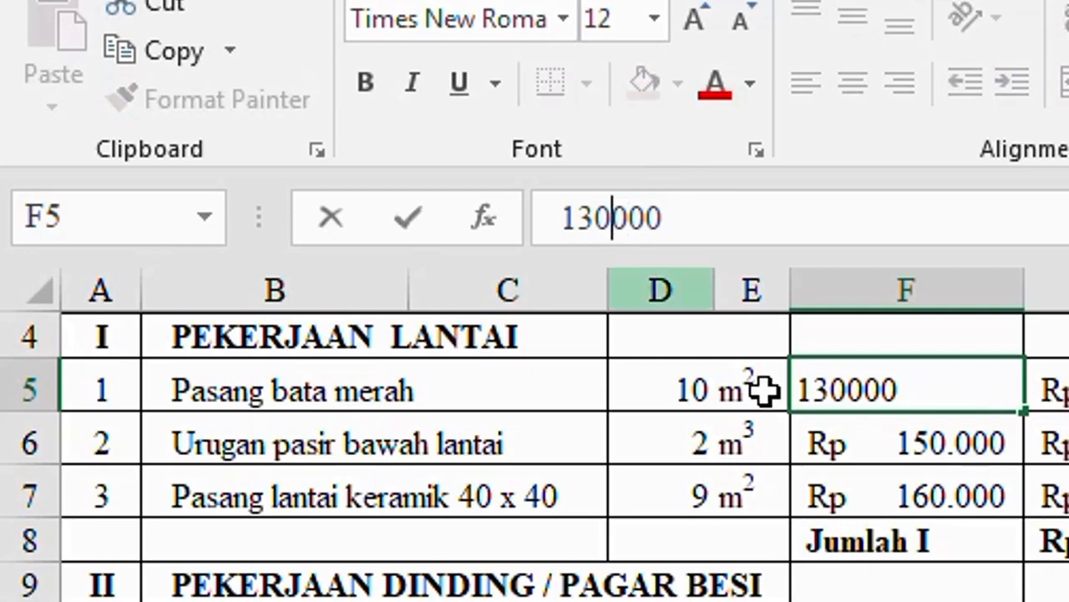
key(Escape)
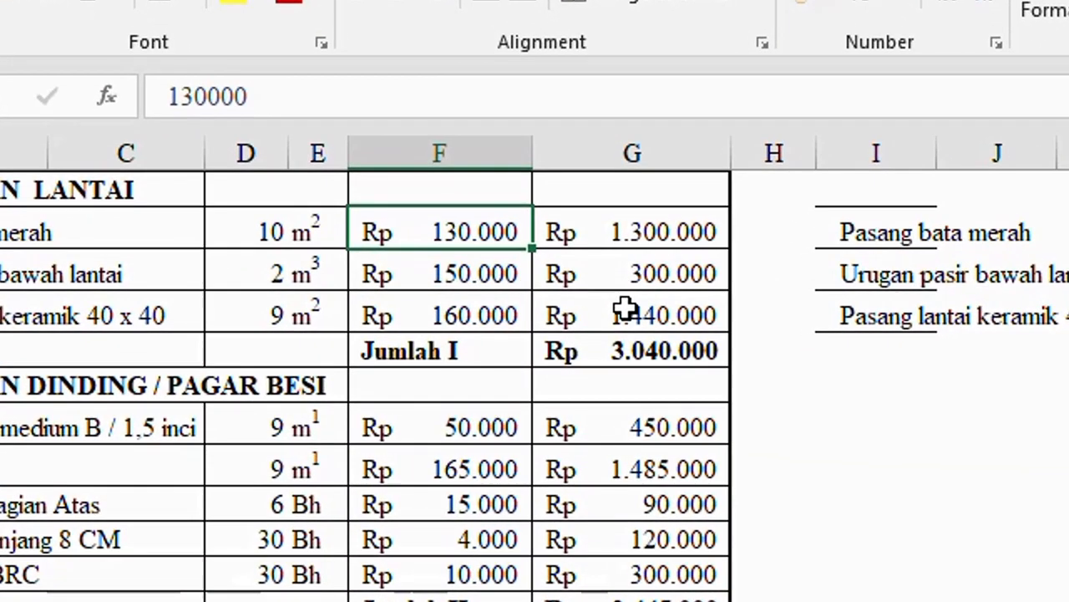
Step: Inspect the formula and its referenced cells behind the Pasang bata merah amount in G5
click(627, 233)
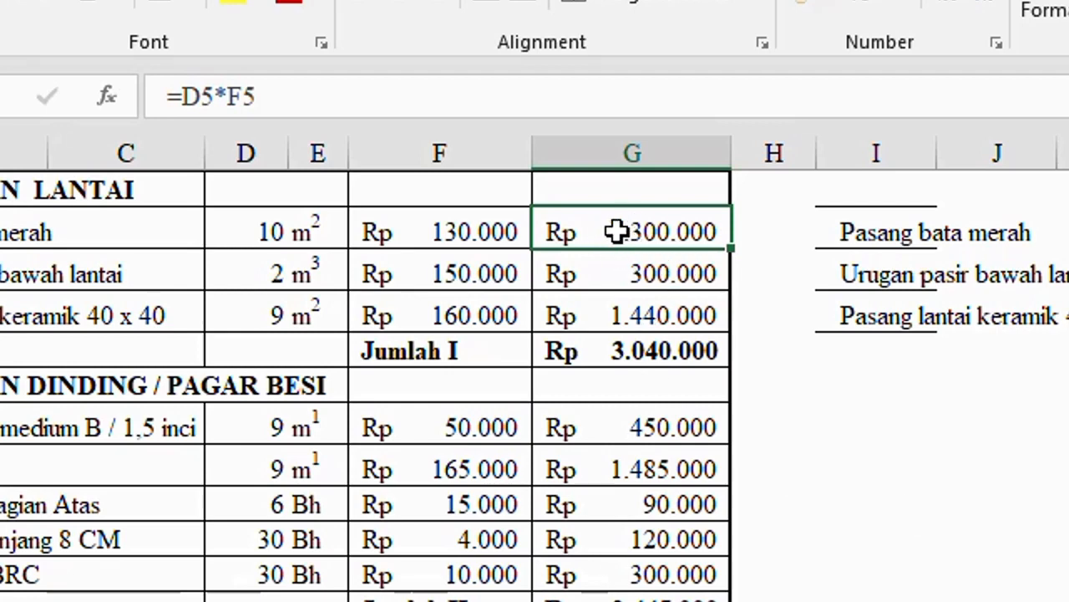
double_click(611, 228)
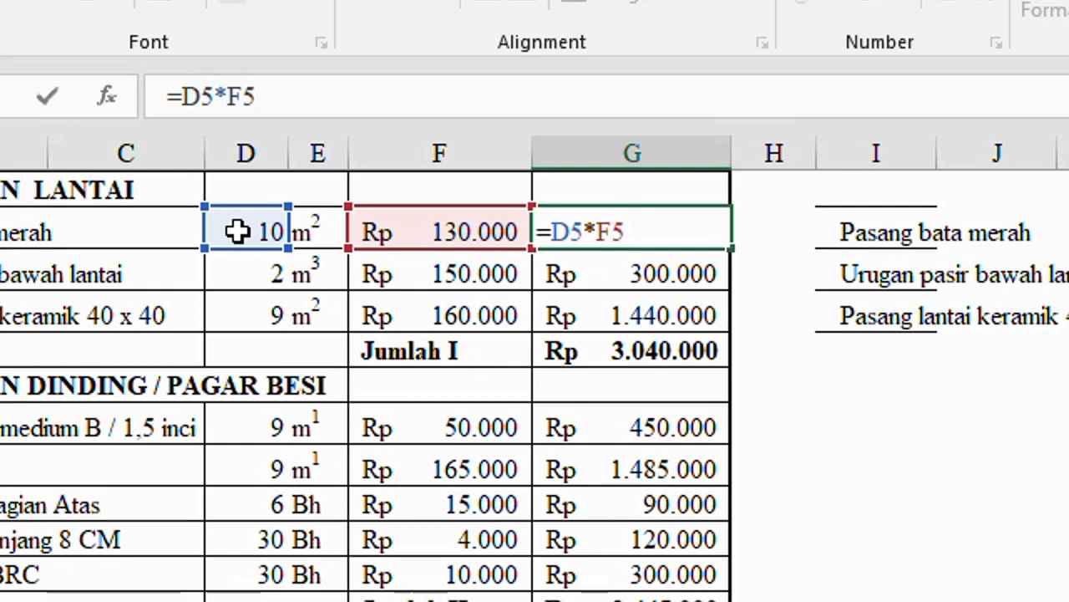
key(Escape)
click(846, 421)
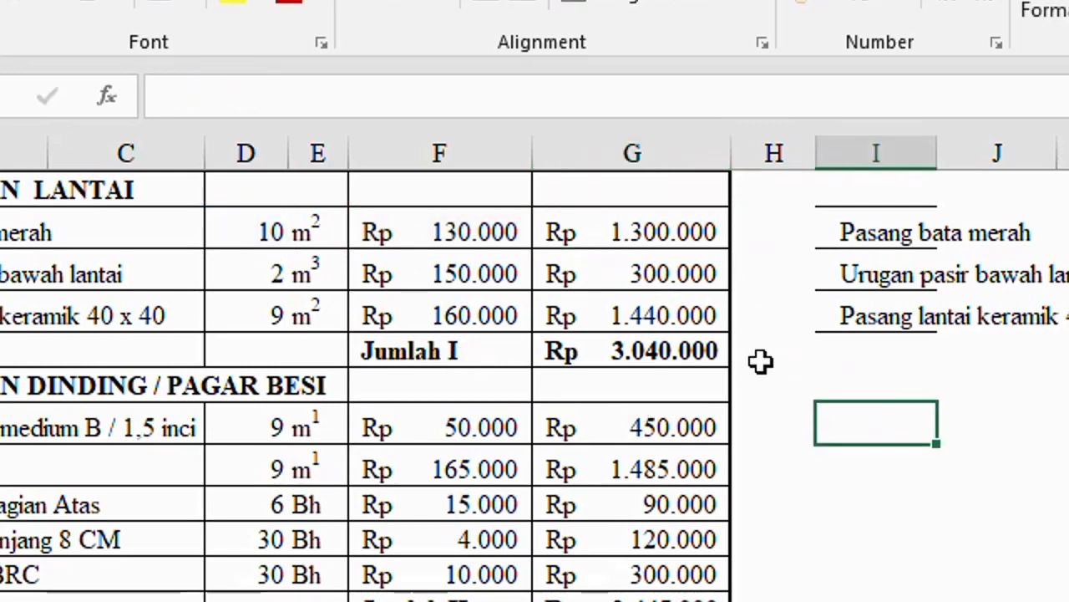
Step: Copy the PEKERJAAN LANTAI amounts and subtotal in G5:G8 to I5:I8 with a normal paste, replacing the copied descriptions
drag(661, 237, 663, 348)
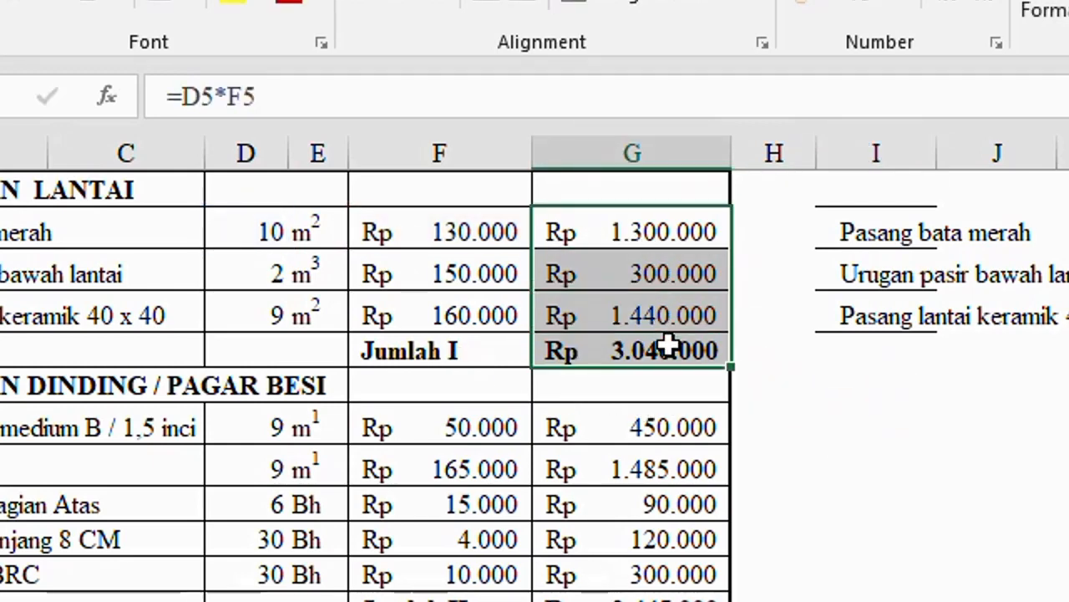
right_click(629, 233)
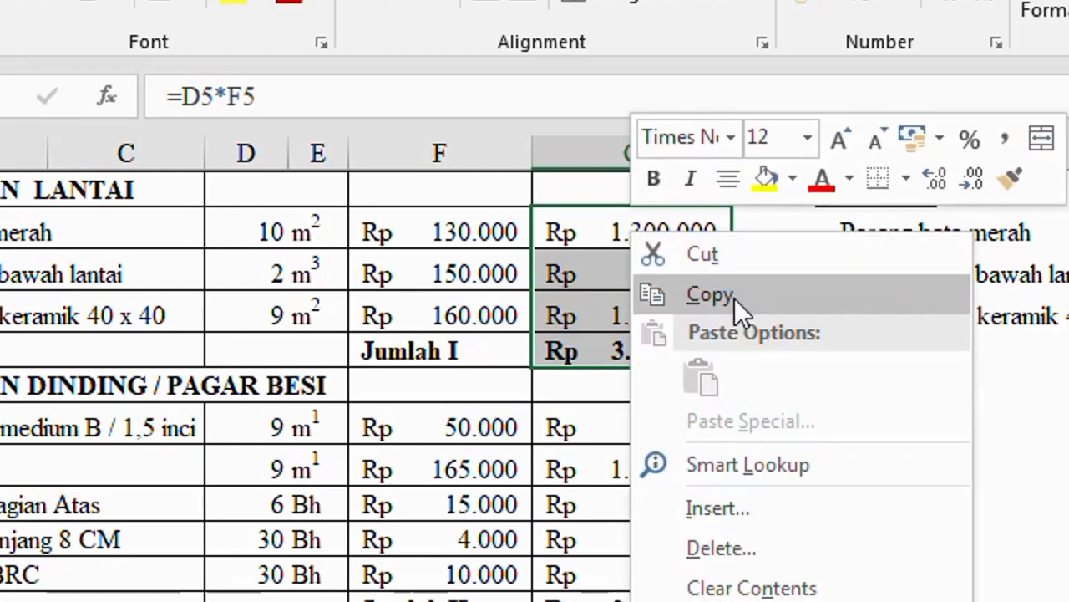
click(734, 299)
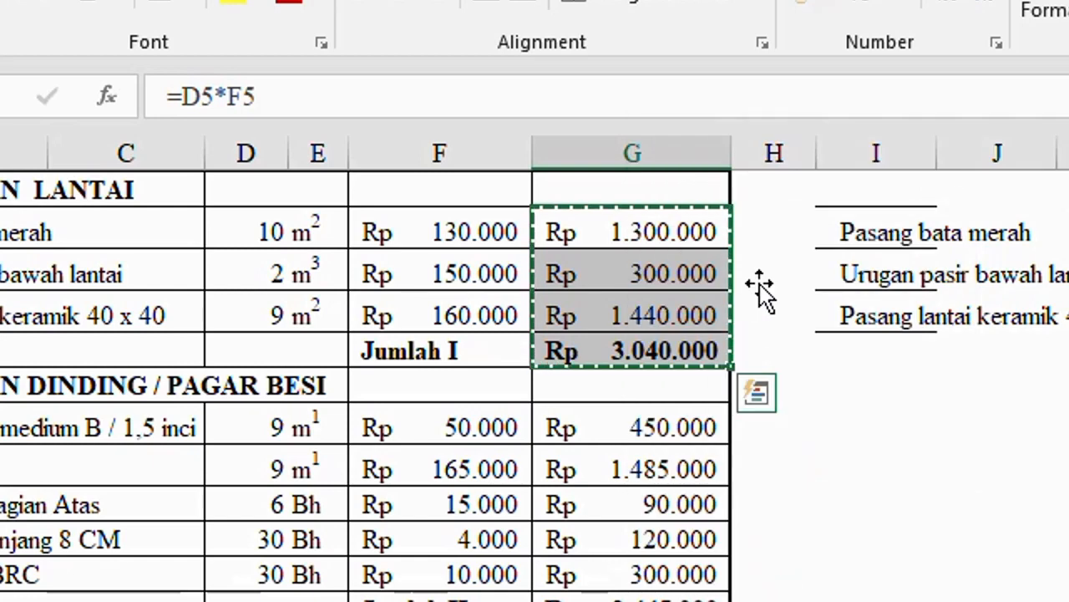
click(866, 235)
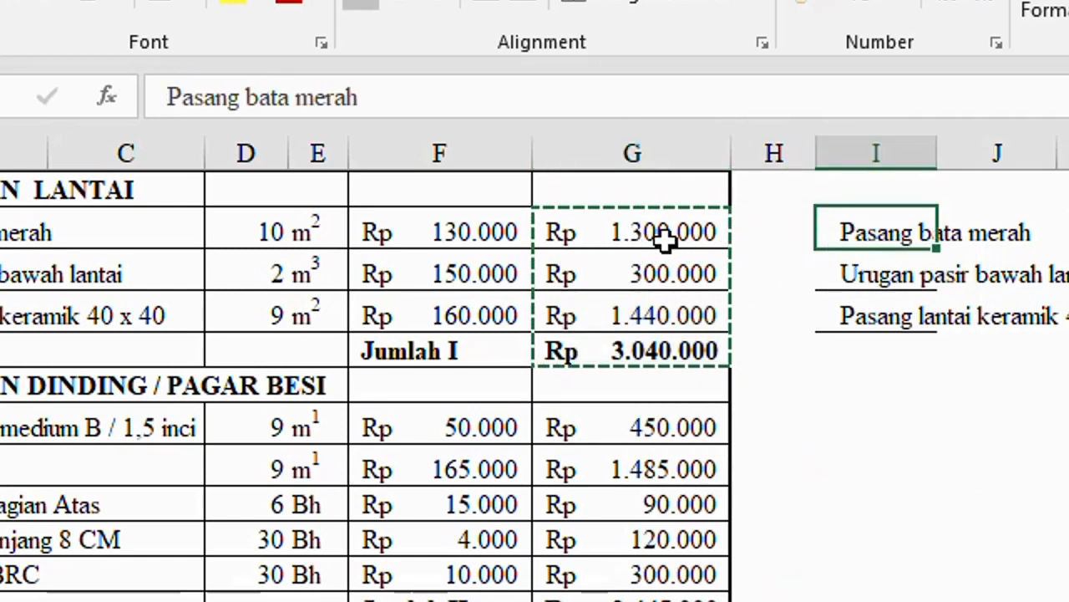
right_click(851, 230)
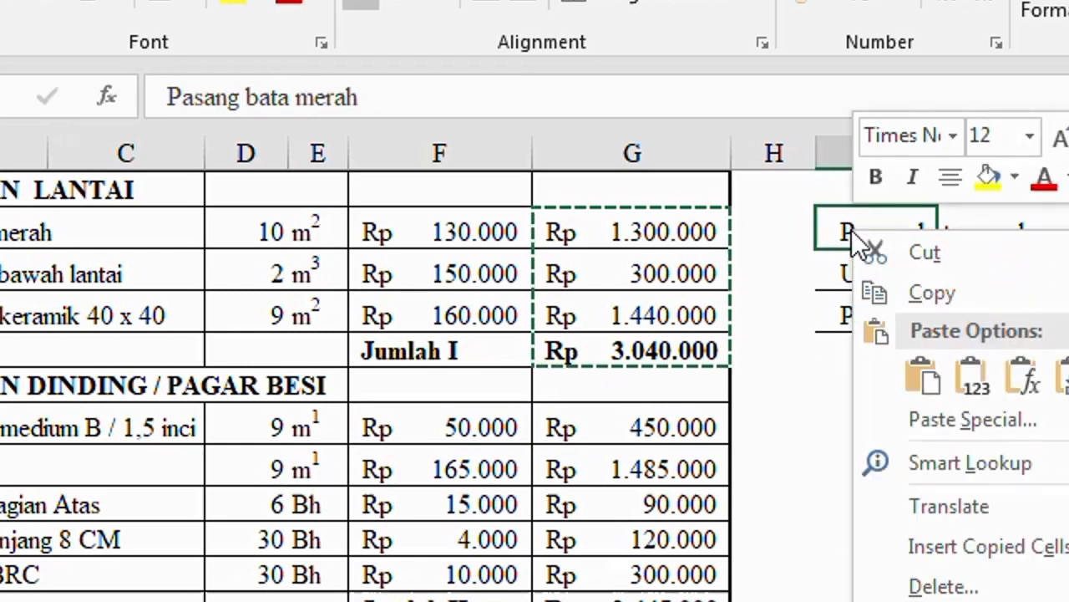
click(925, 378)
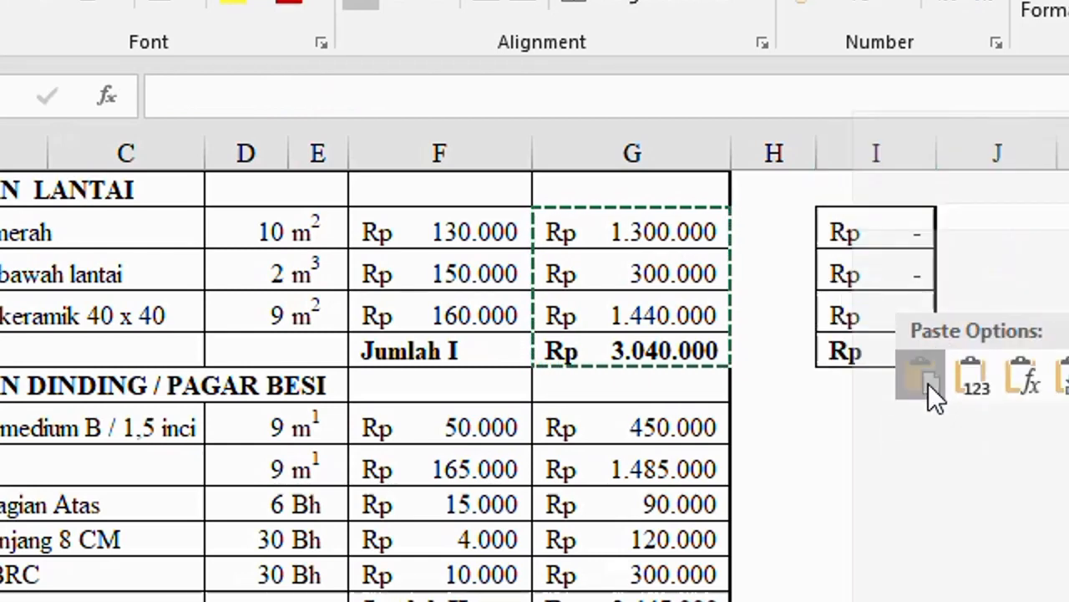
click(902, 529)
Step: Compare the cell references in the pasted I5 formula with those in the original G5 formula
click(880, 228)
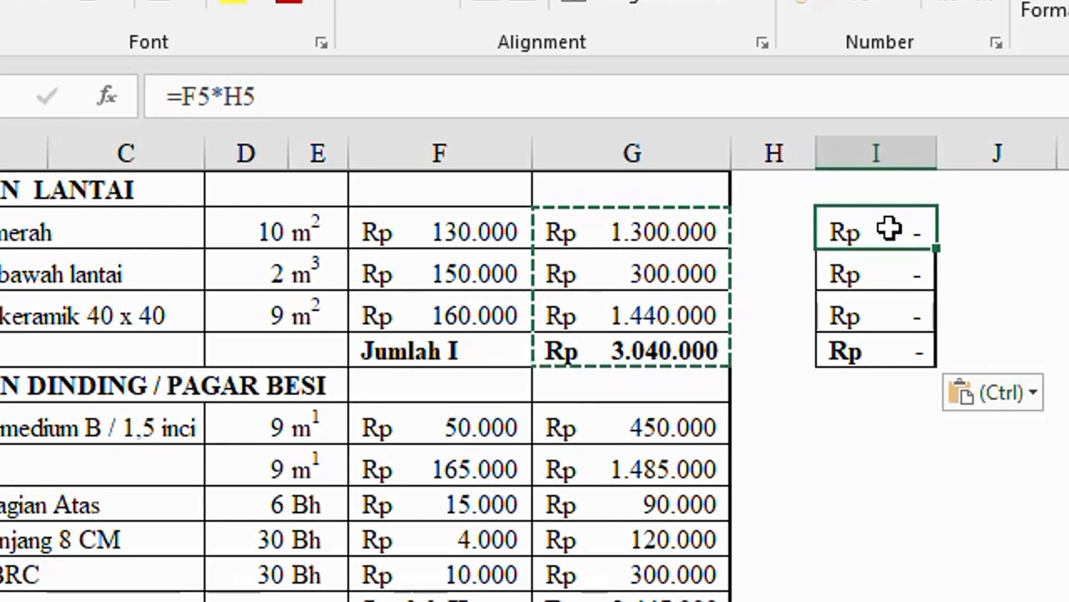
double_click(622, 237)
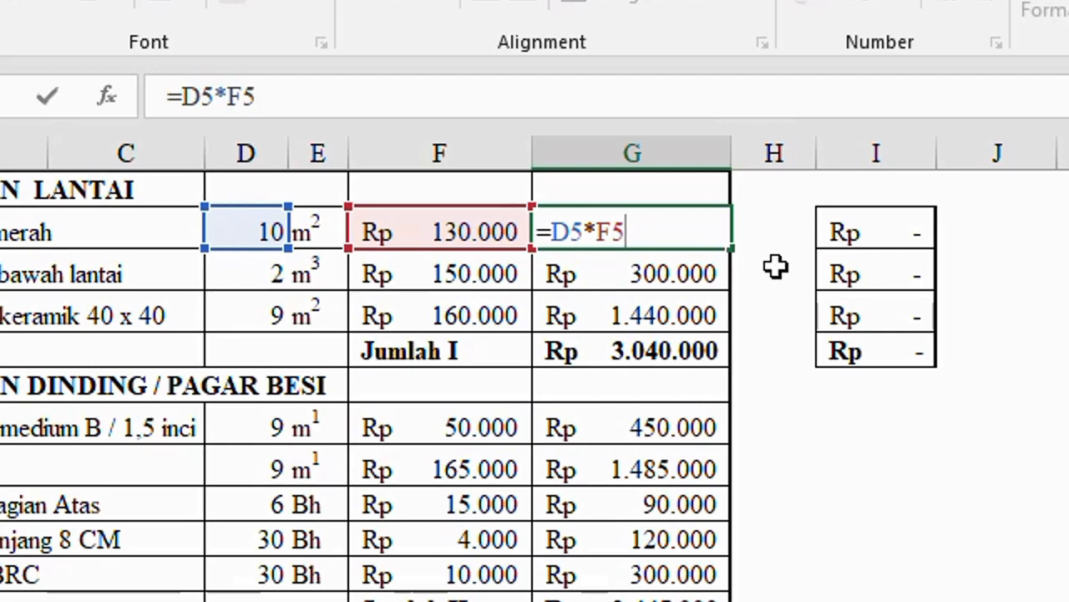
click(888, 228)
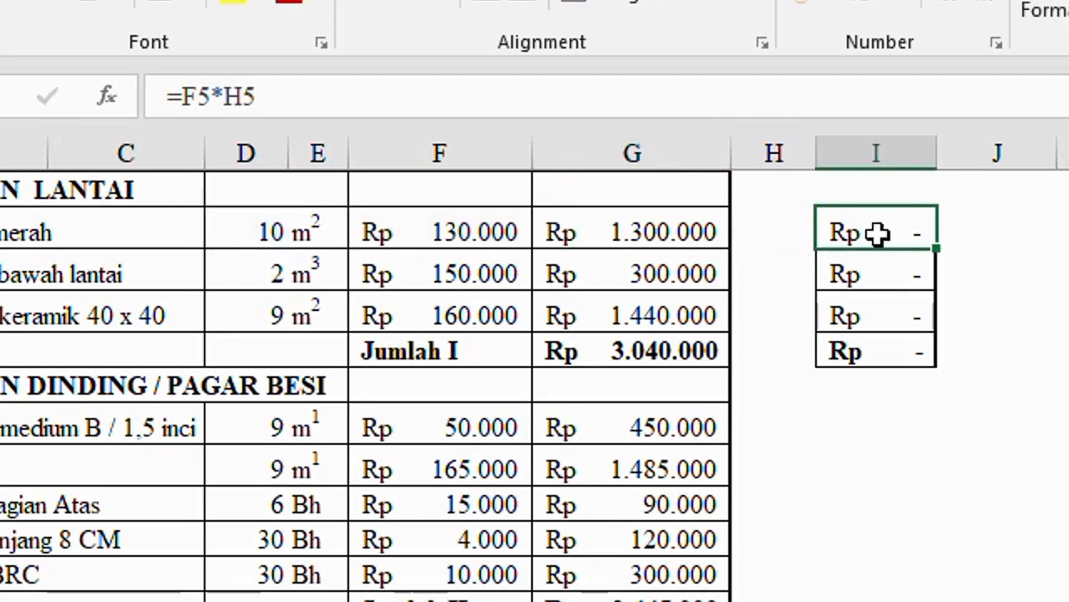
double_click(879, 234)
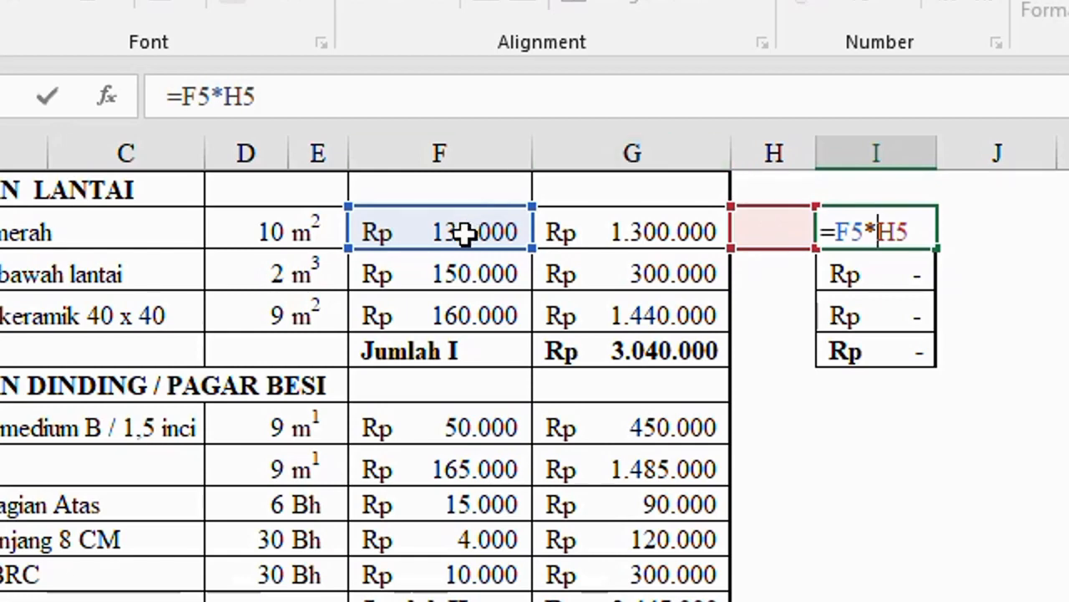
click(955, 483)
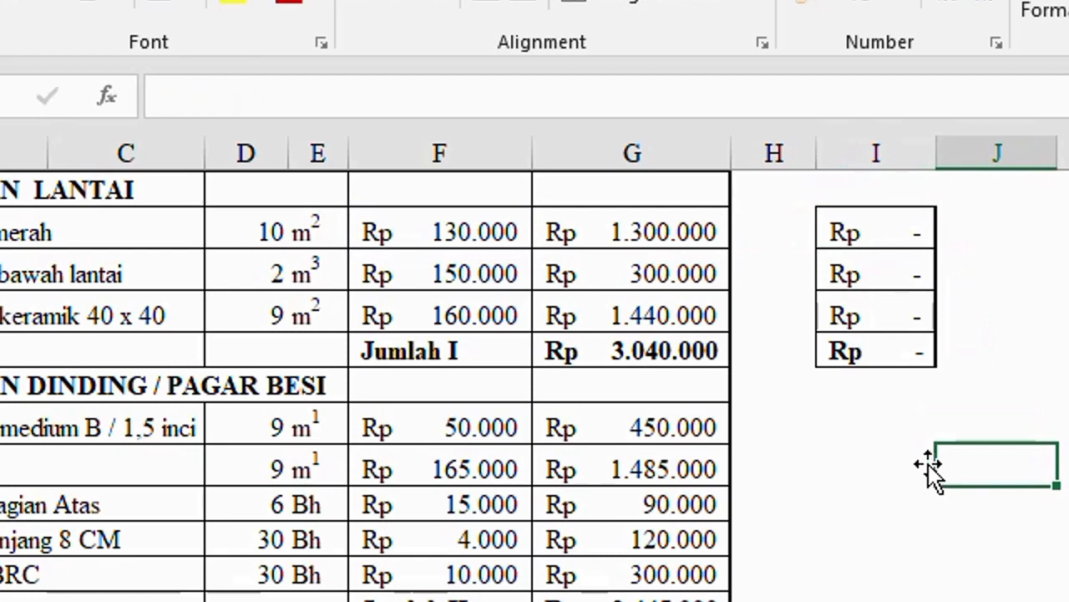
Step: Copy the Pasang bata merah amount formula from G5 into the PEKERJAAN DINDING / PAGAR BESI amount cells G10:G14
click(655, 240)
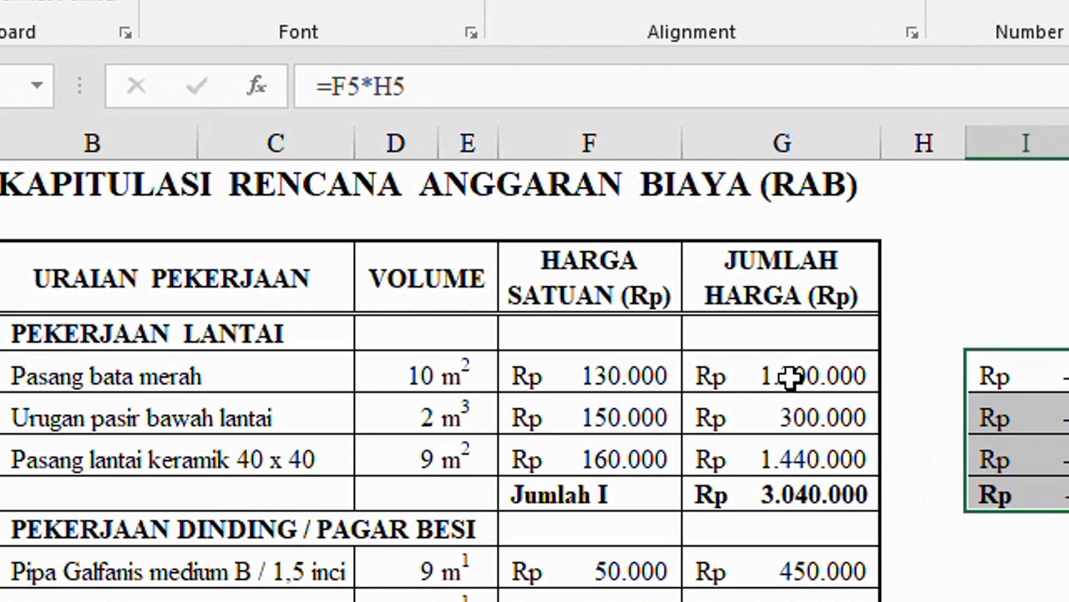
click(642, 388)
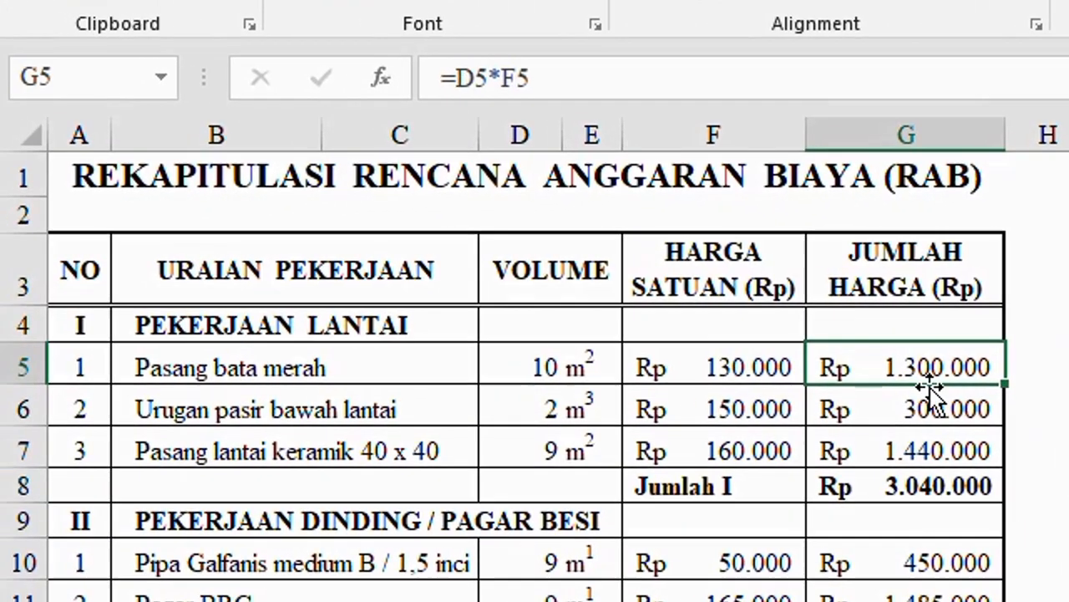
scroll(655, 409, down, 1)
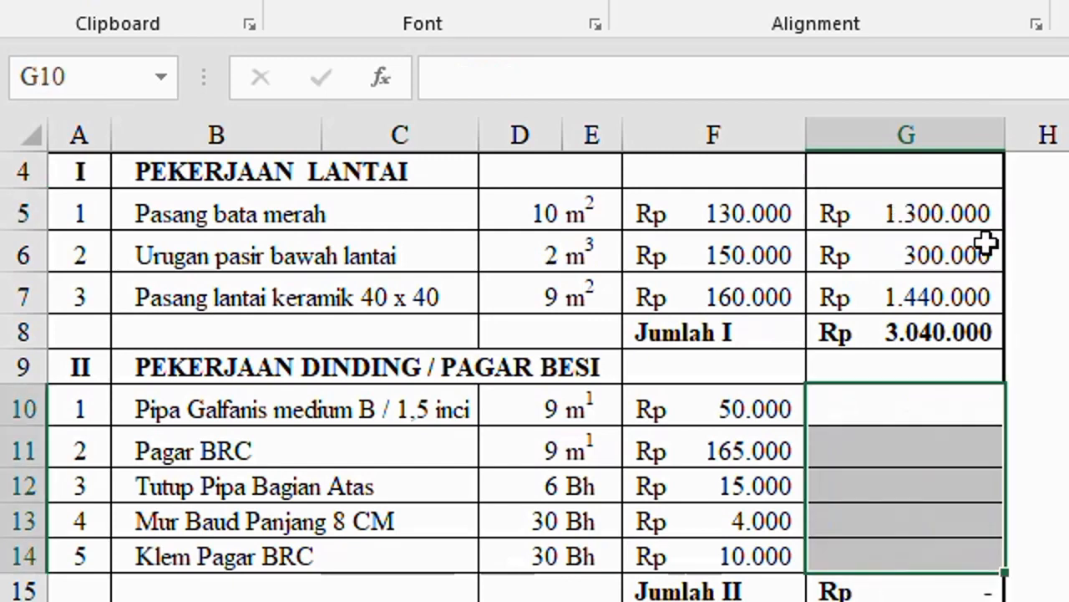
click(961, 214)
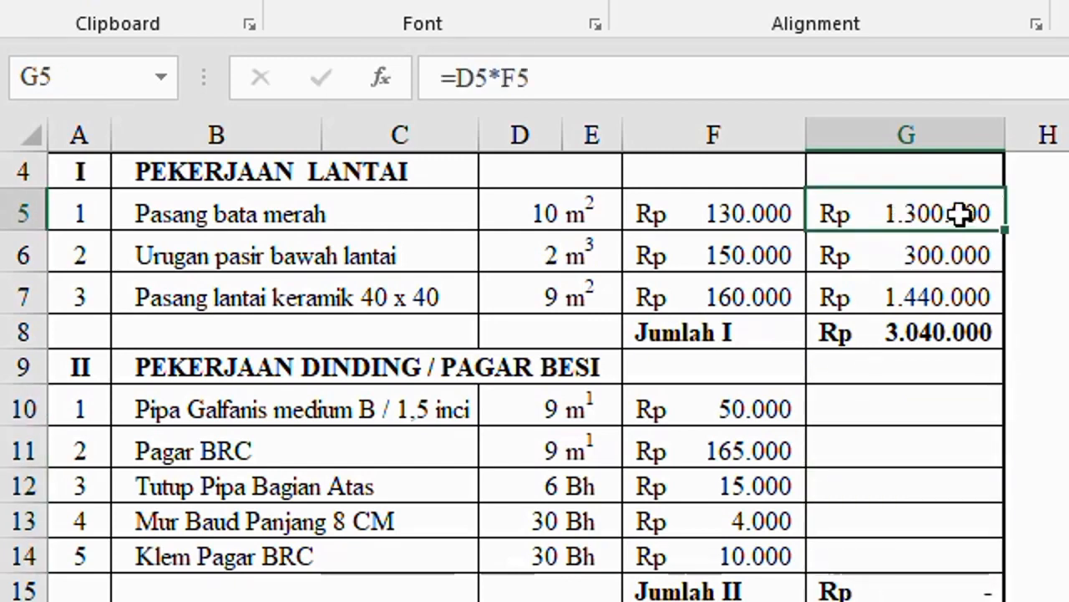
right_click(955, 211)
click(1016, 284)
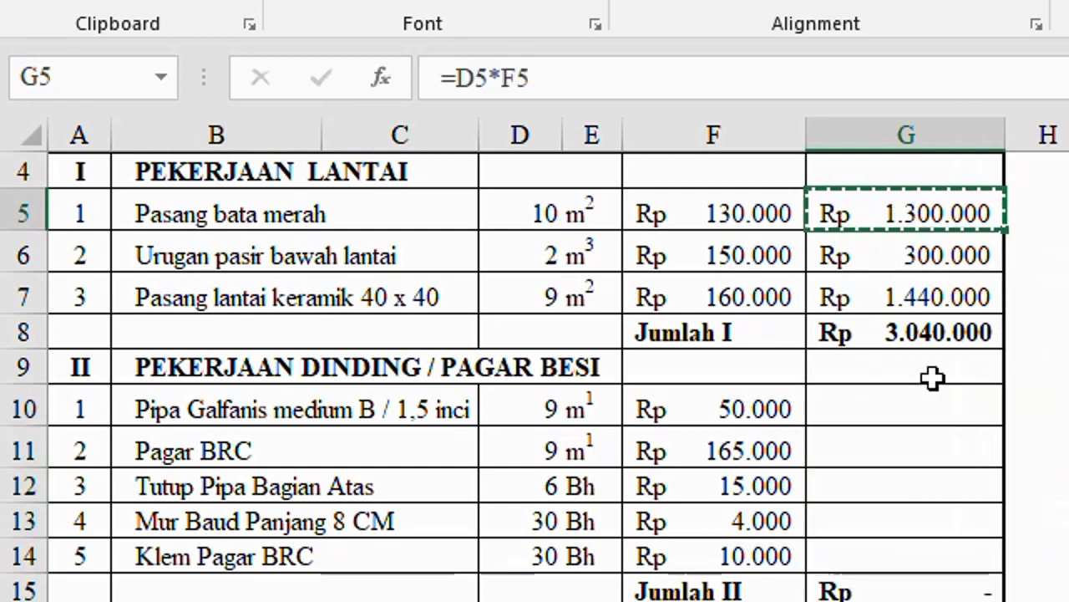
drag(919, 406, 925, 549)
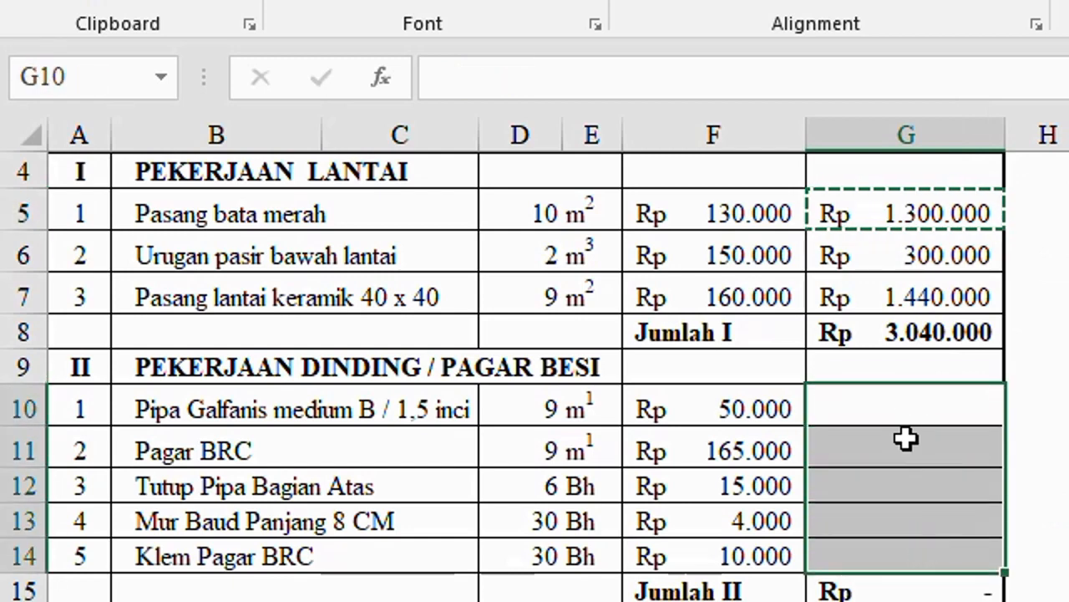
right_click(892, 400)
click(980, 421)
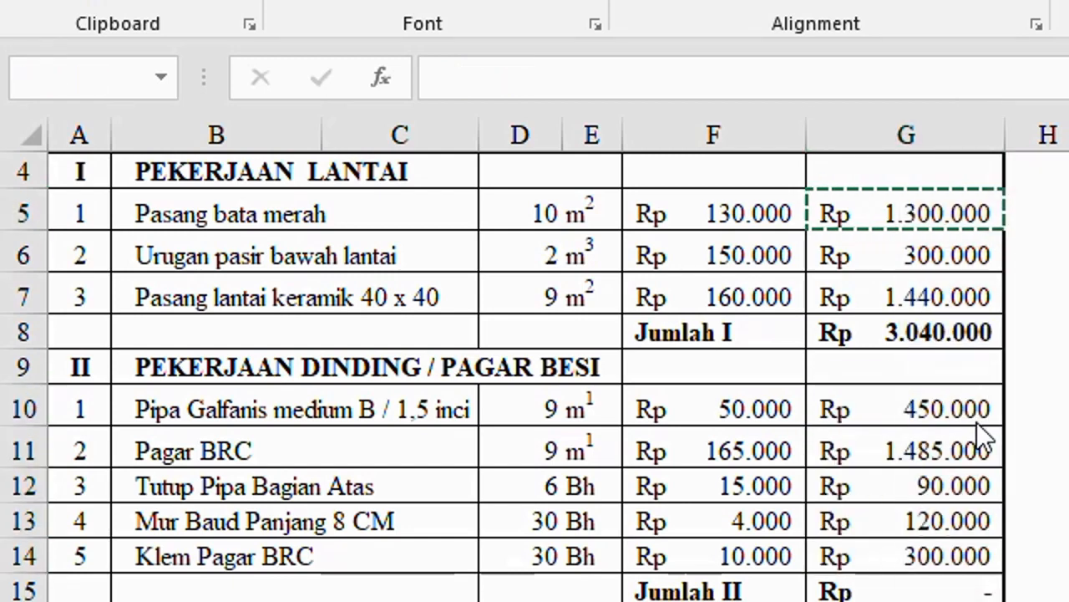
Step: Compare the cell references in the pasted G10 formula with those in the source formula in G5
click(953, 409)
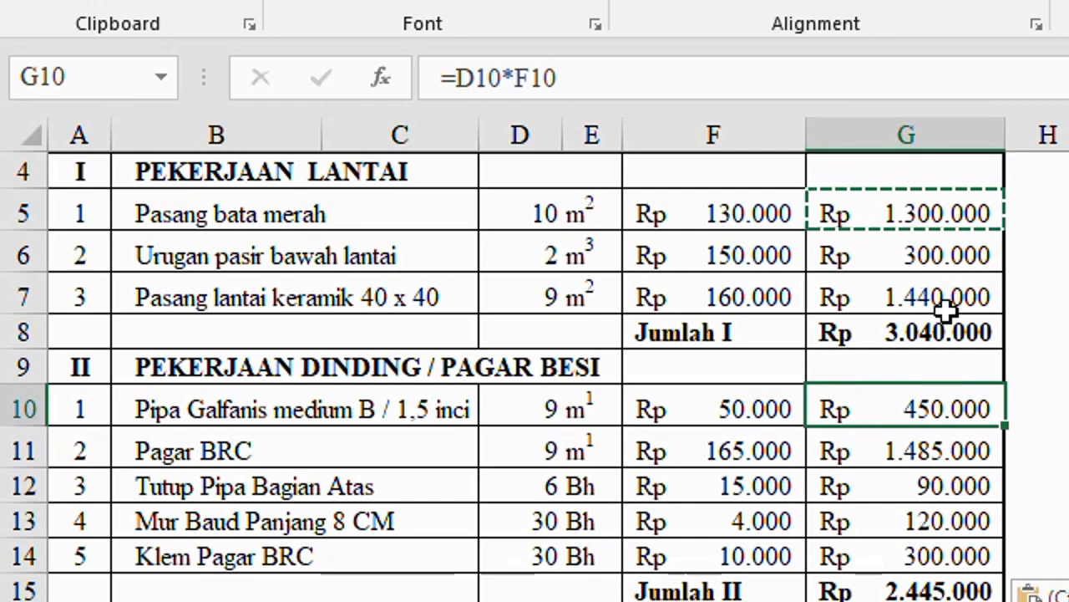
double_click(937, 215)
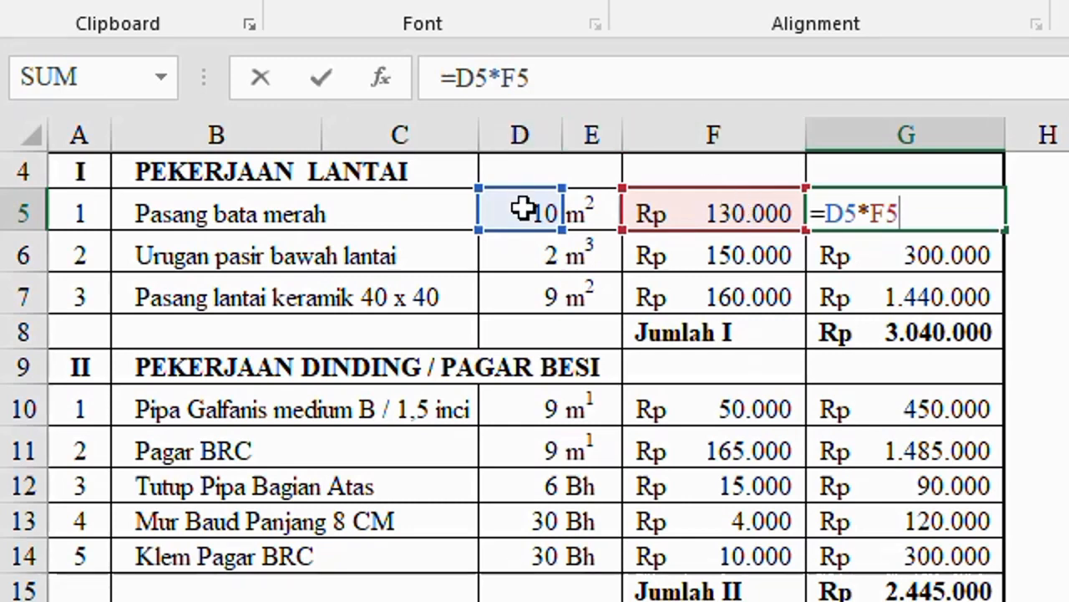
double_click(947, 410)
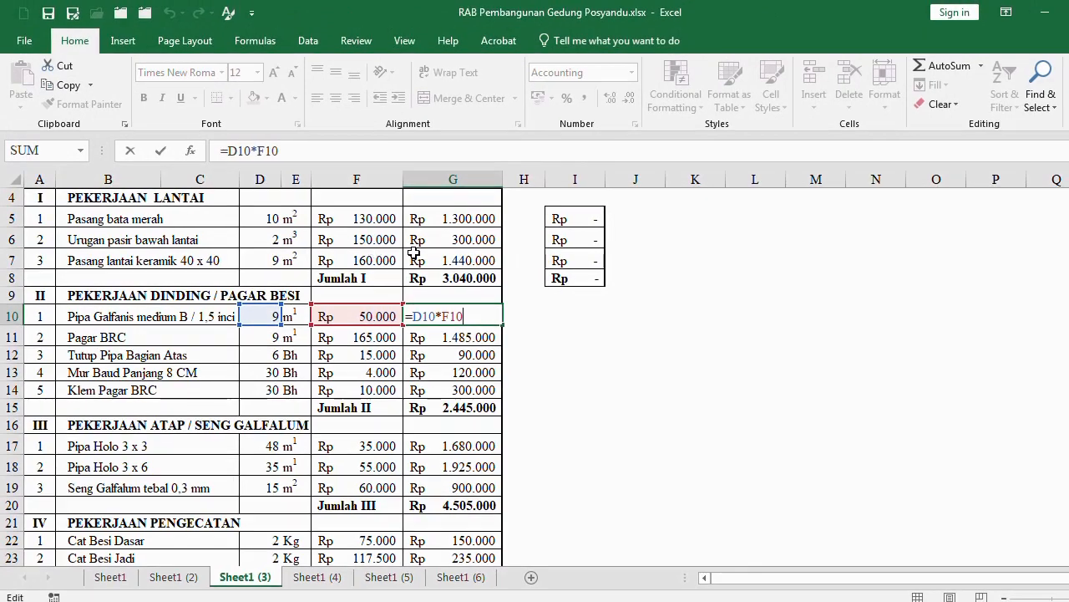
drag(571, 223, 573, 278)
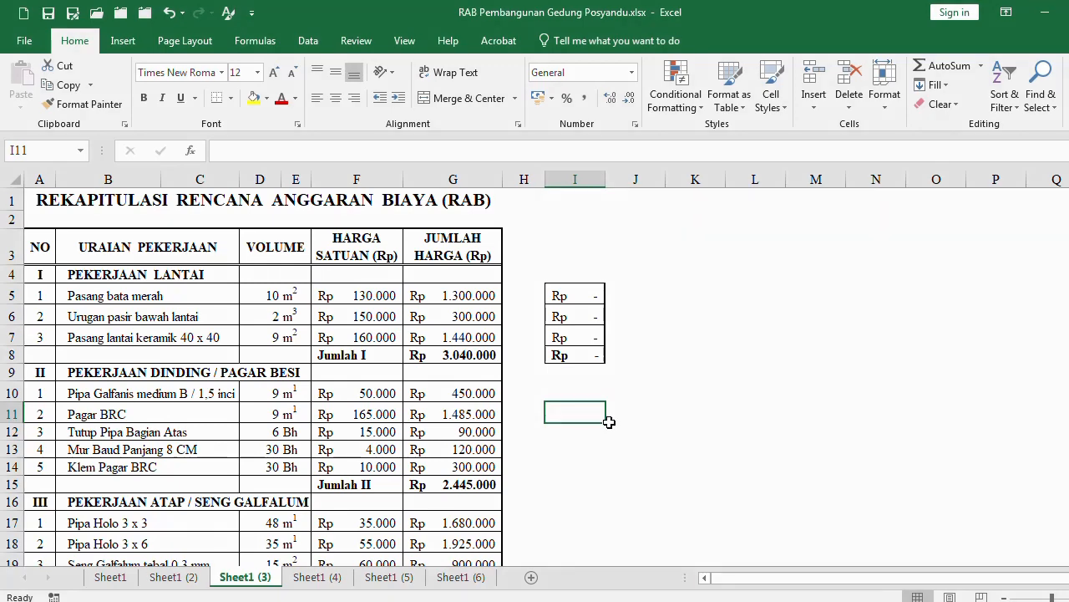
Step: Copy the entire RAB table on Sheet1 (3), starting at A1, and paste it normally at I1
click(63, 209)
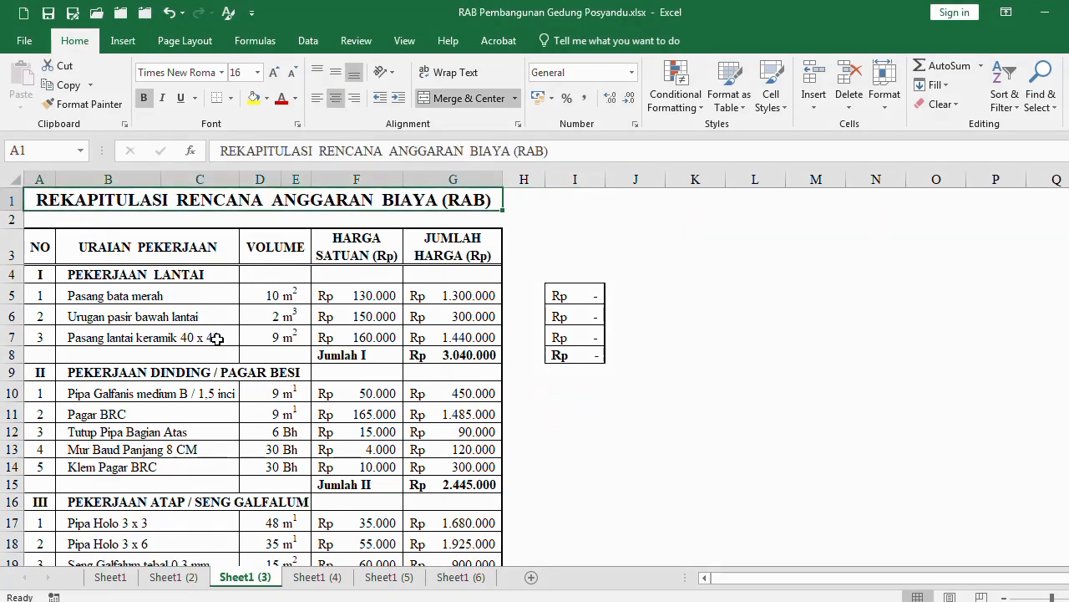
scroll(219, 344, down, 4)
shift+click(450, 467)
scroll(451, 350, up, 4)
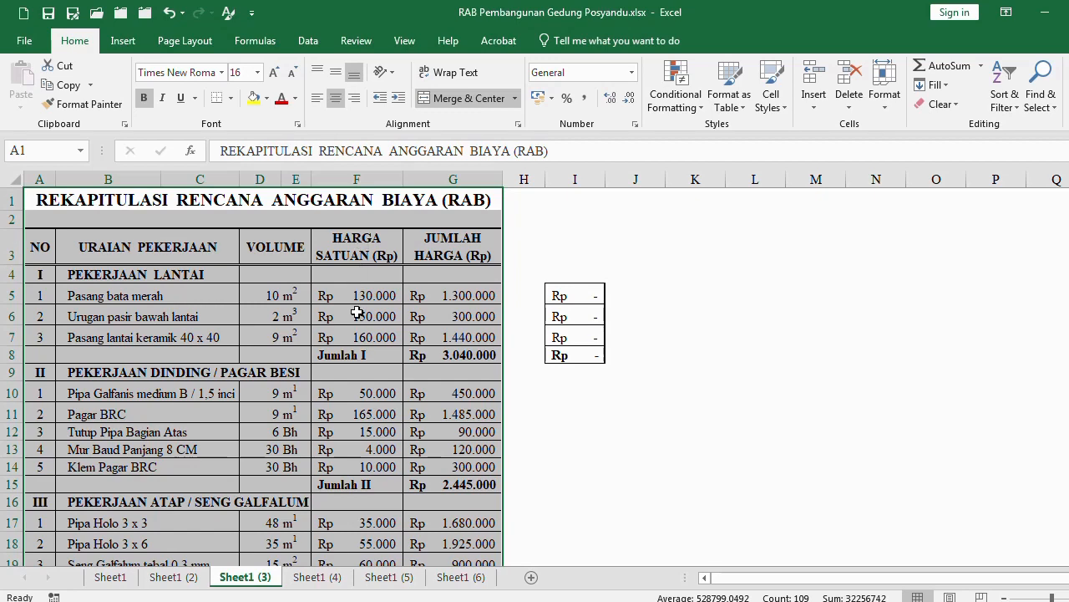
right_click(132, 217)
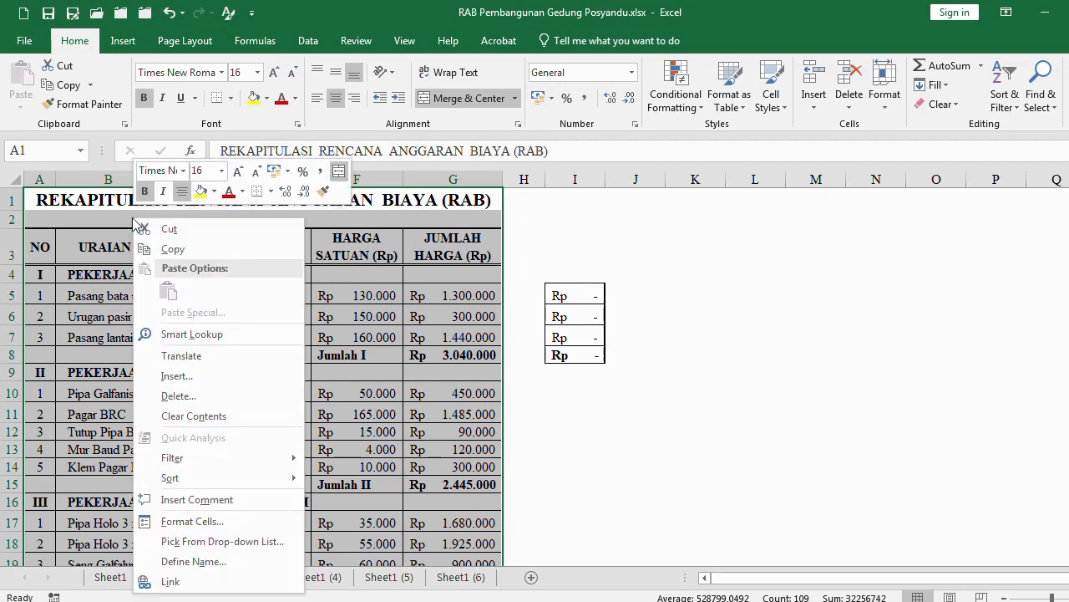
click(173, 249)
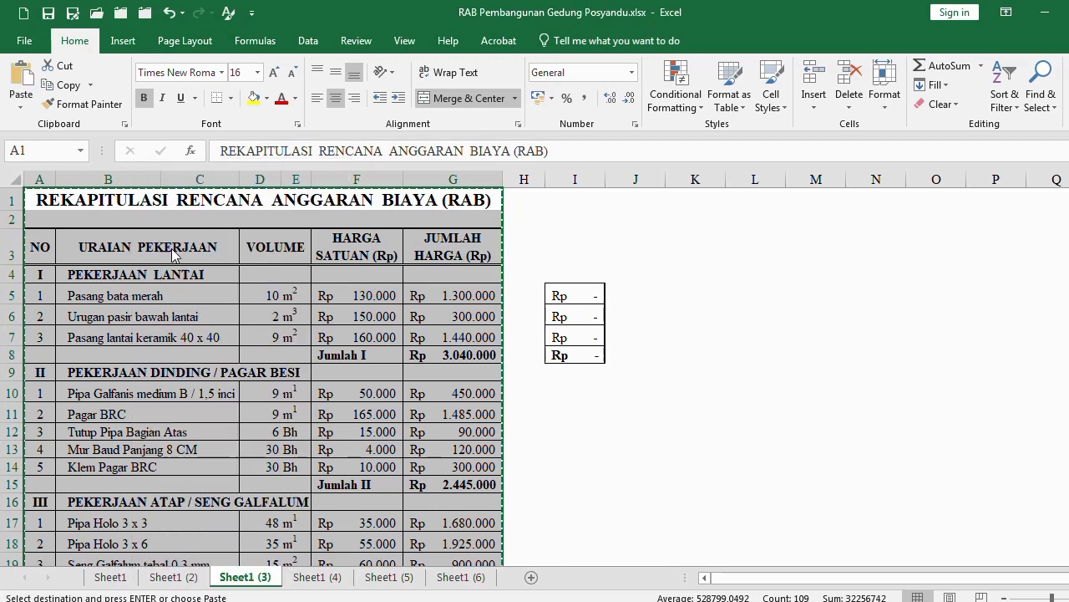
click(580, 198)
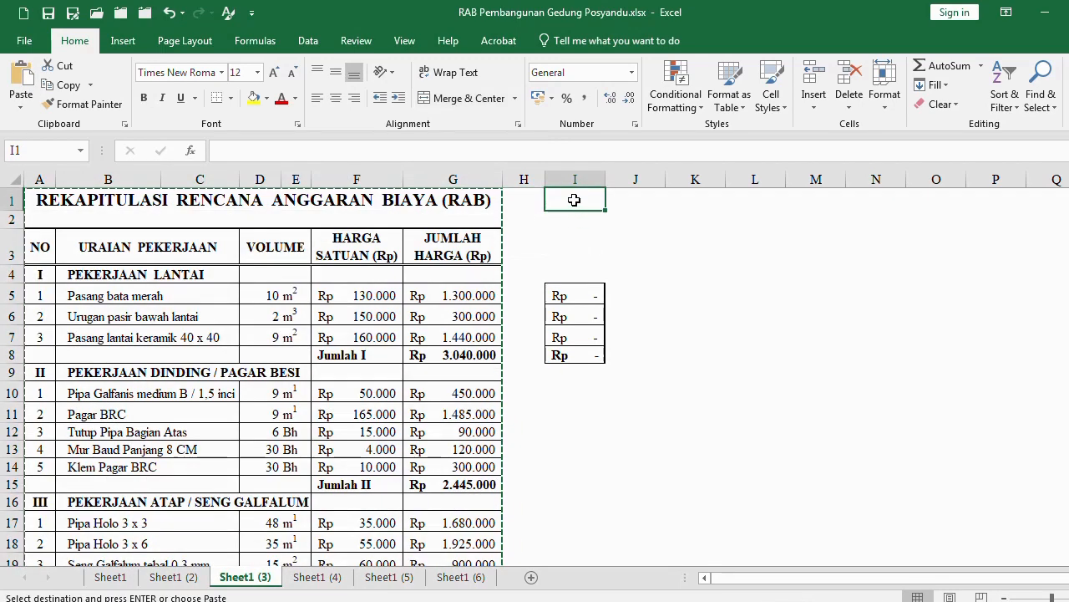
right_click(575, 201)
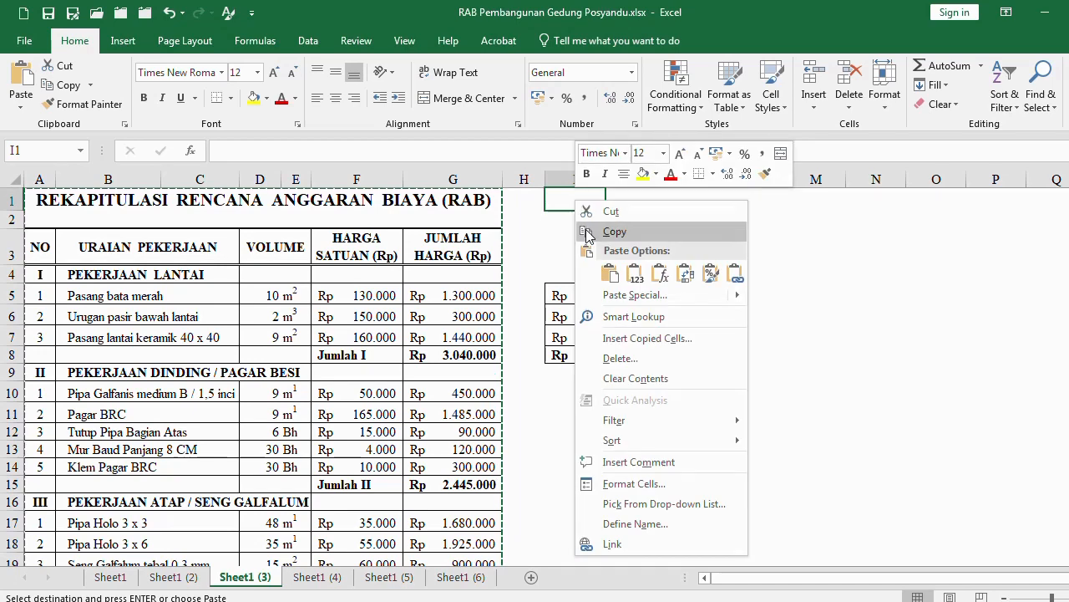
click(610, 274)
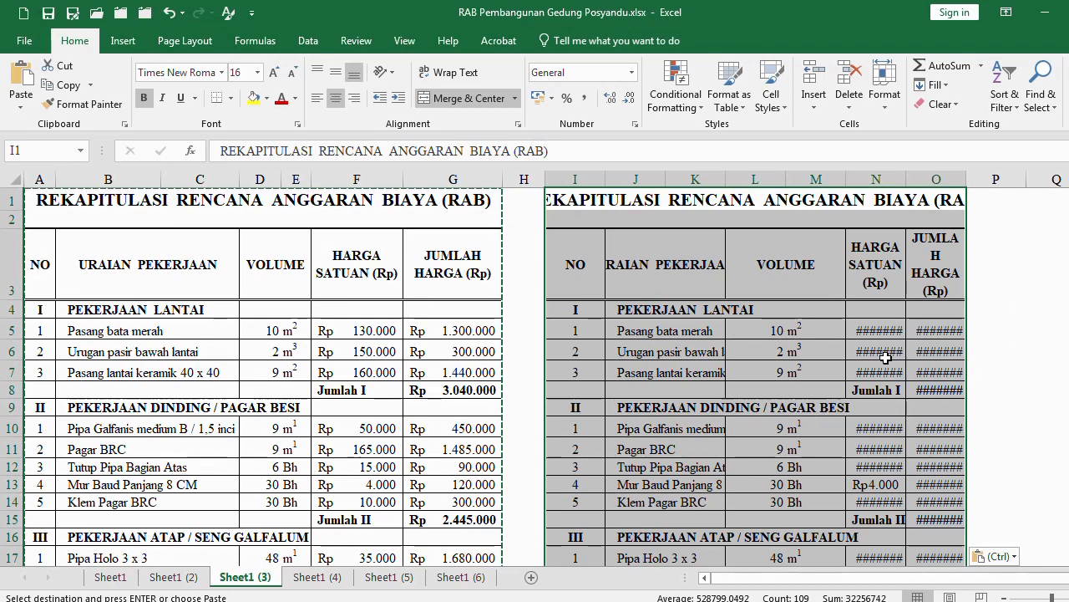
Step: Apply the source table's column widths to the pasted table at I1 using Paste Special
right_click(575, 249)
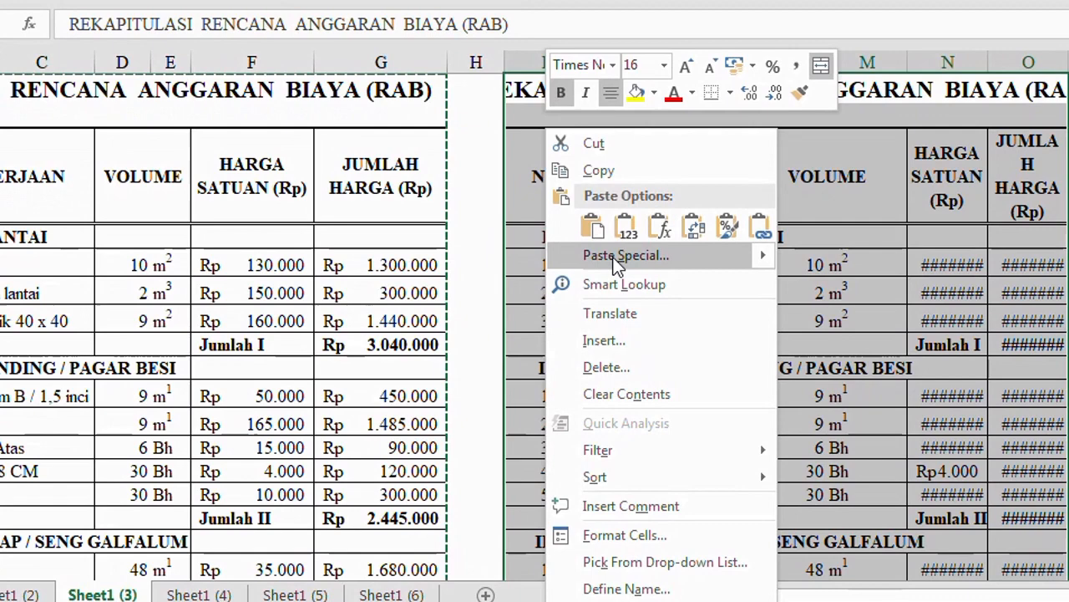
click(627, 326)
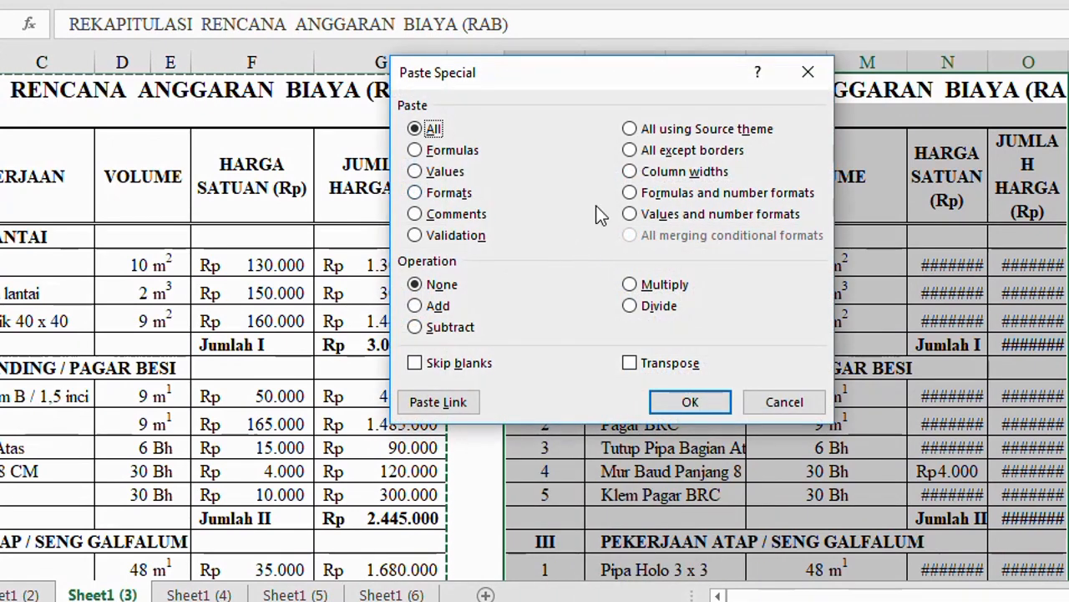
click(631, 176)
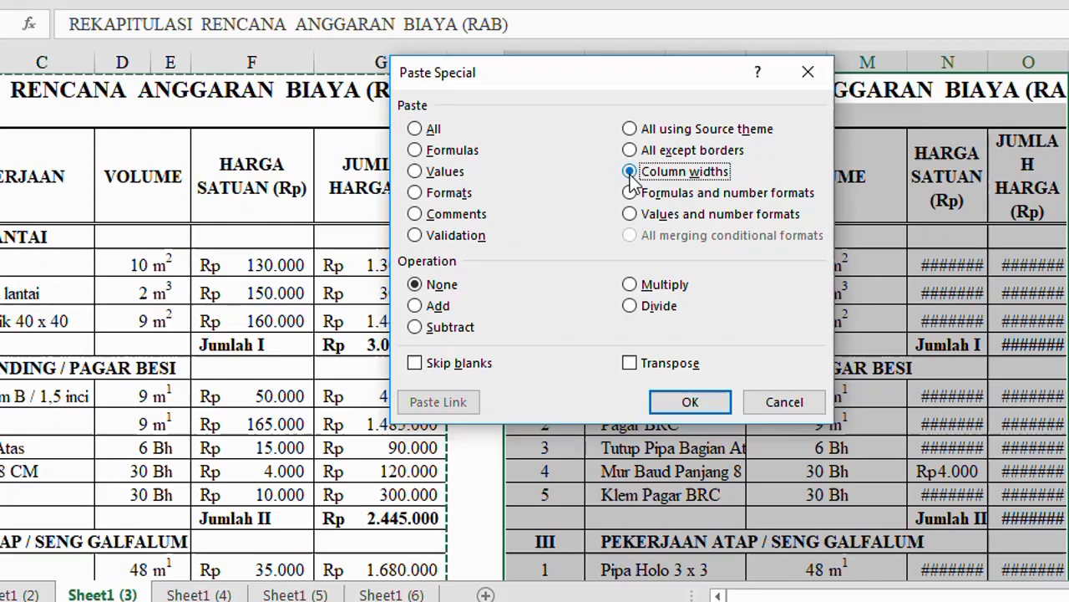
click(689, 403)
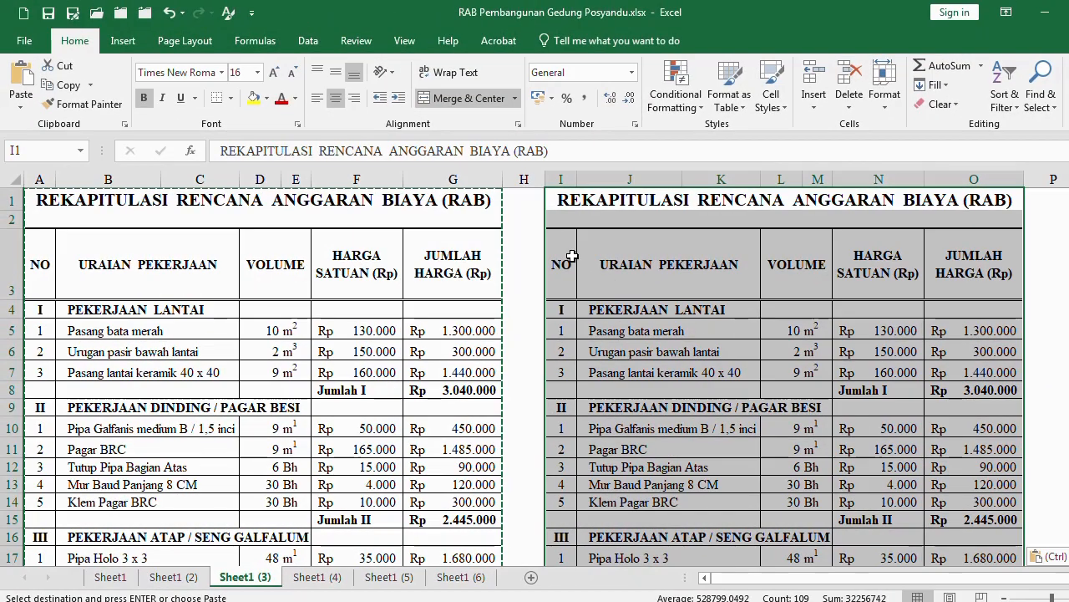
click(537, 172)
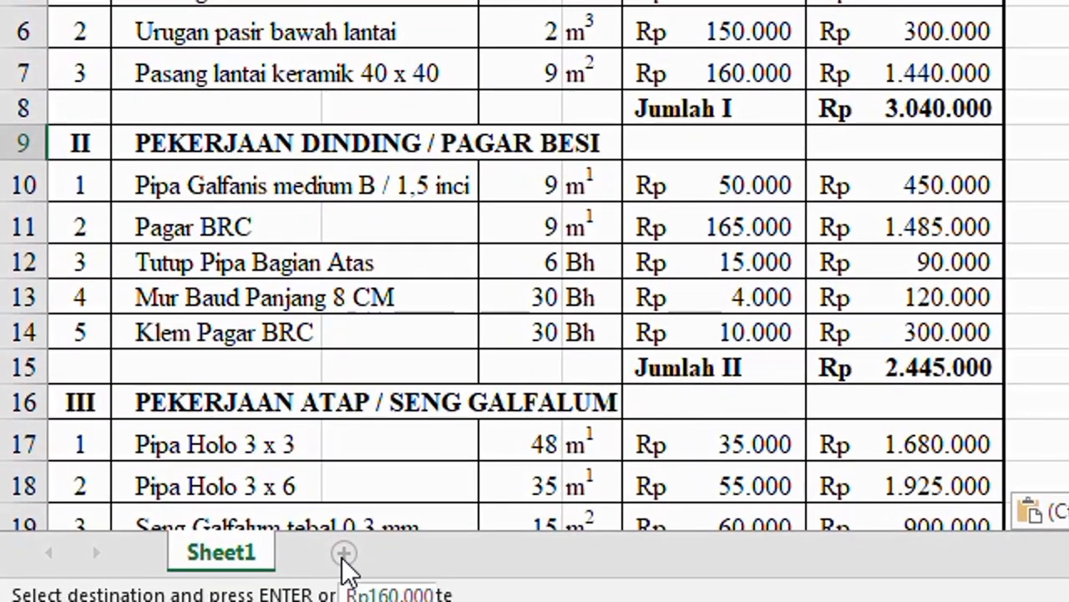
Step: Add two blank worksheets after Sheet1 in Book1 and return to Sheet1
click(344, 553)
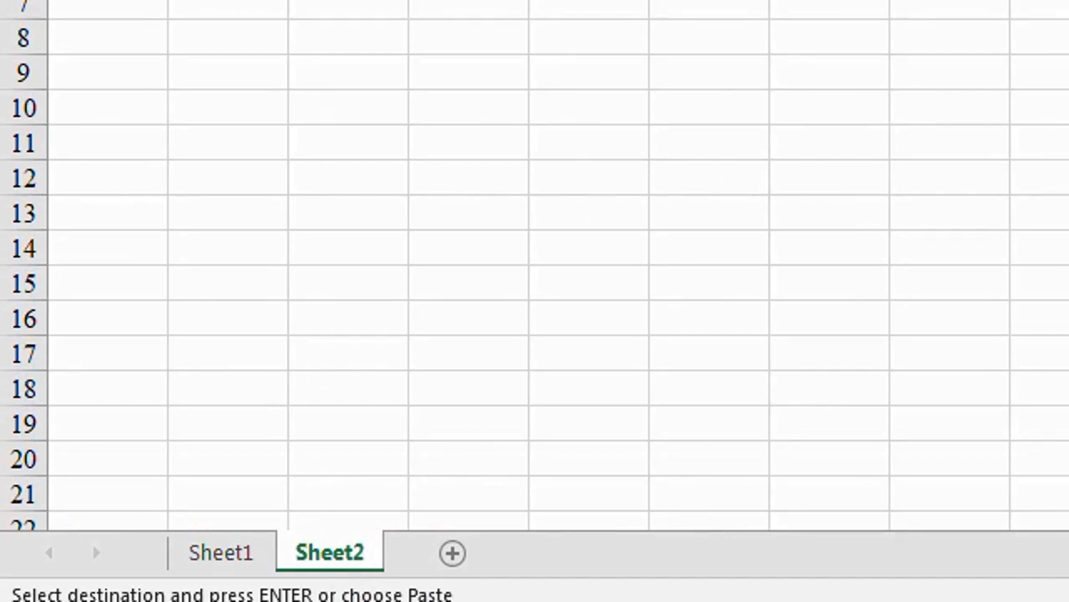
click(452, 552)
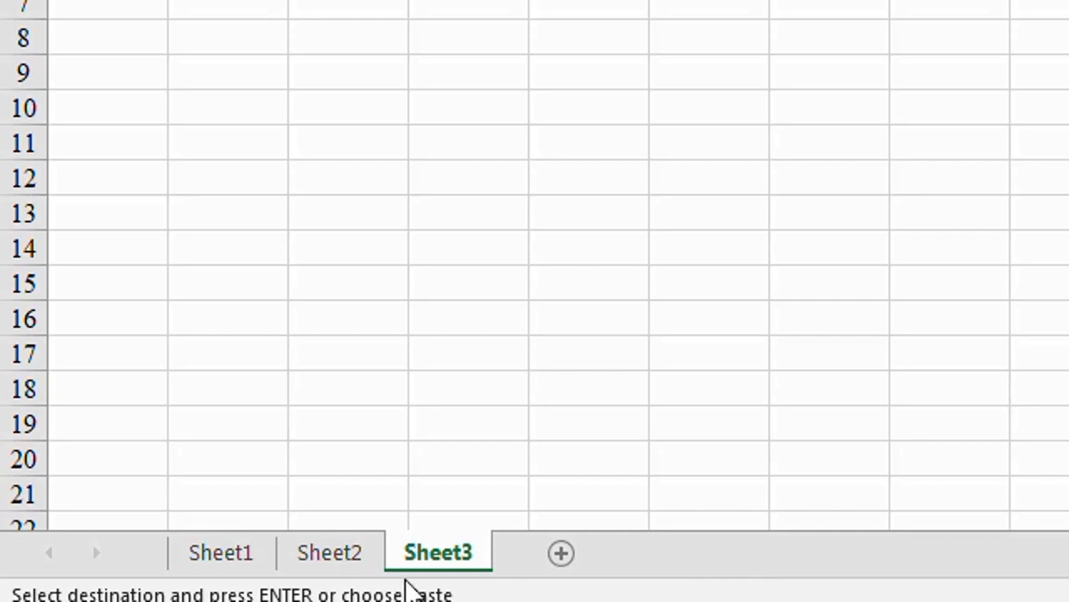
click(220, 555)
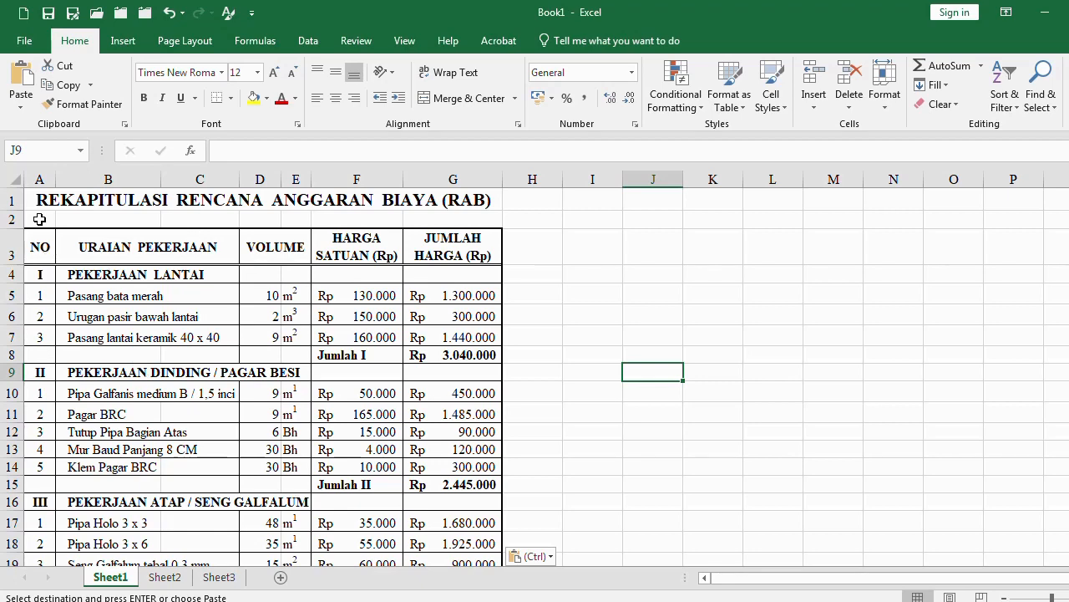
Step: Copy the whole RAB table on Book1's Sheet1 and paste it normally at I1 beside the original
drag(39, 197, 443, 468)
scroll(96, 244, down, 4)
key(ctrl+c)
scroll(583, 298, up, 4)
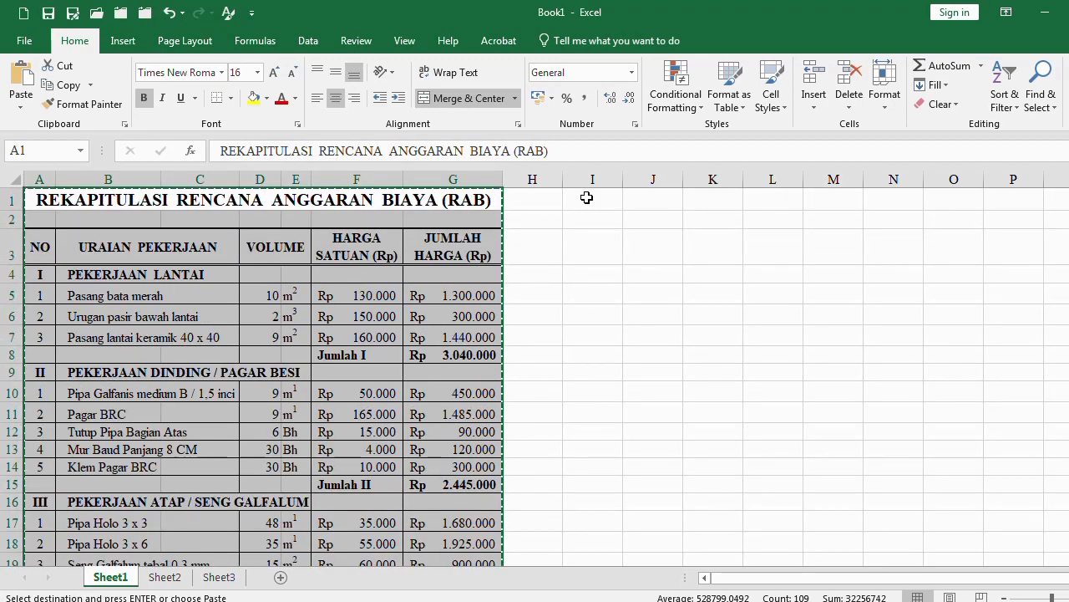
click(587, 197)
right_click(587, 197)
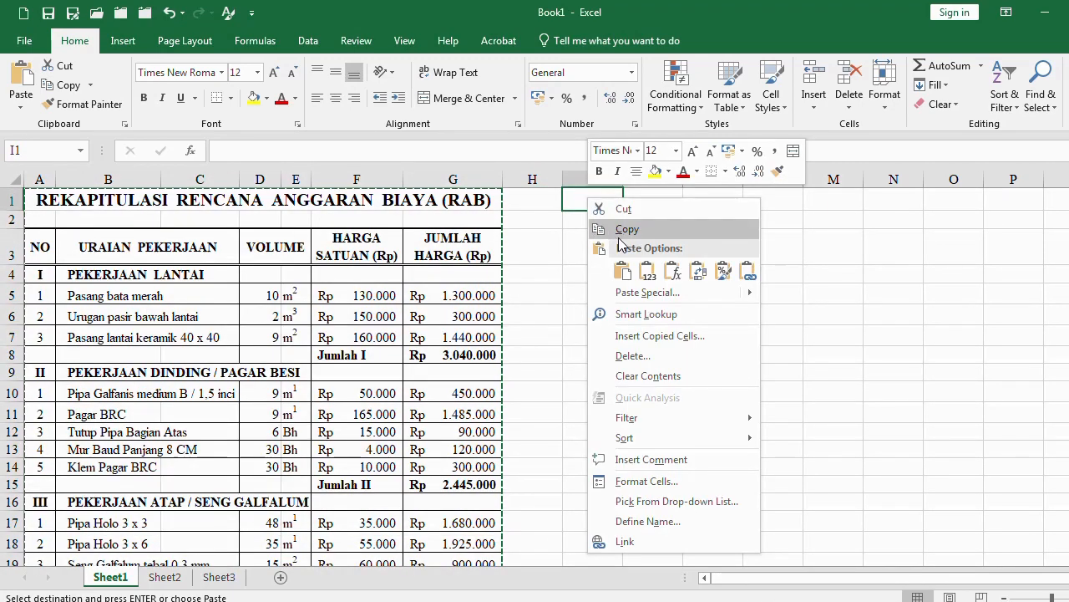
click(622, 270)
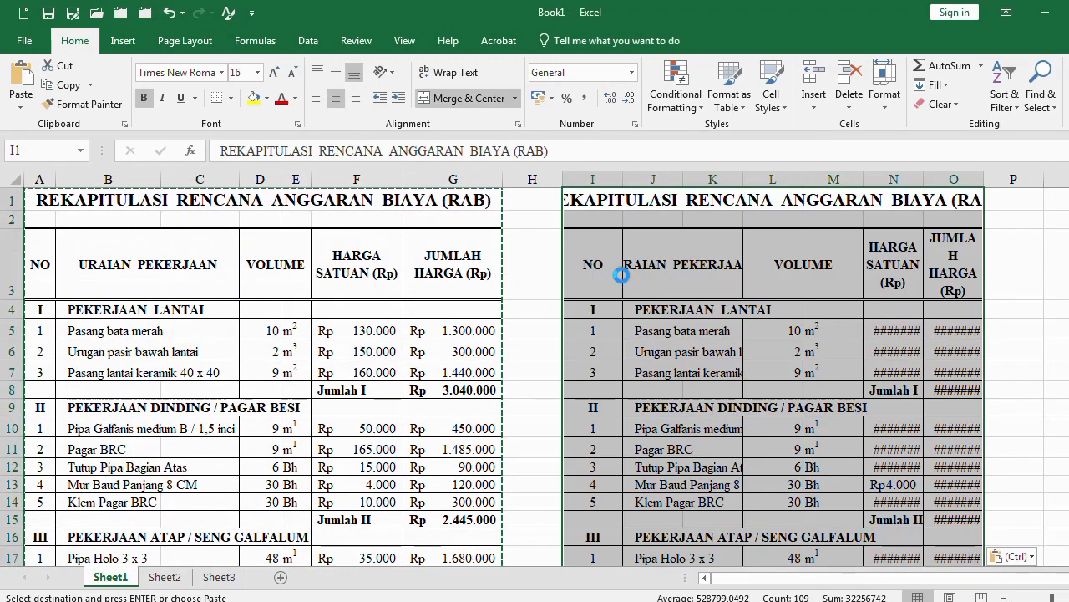
Step: Paste only the column widths of the original RAB table onto the copy at I1 with Paste Special
right_click(591, 201)
click(648, 299)
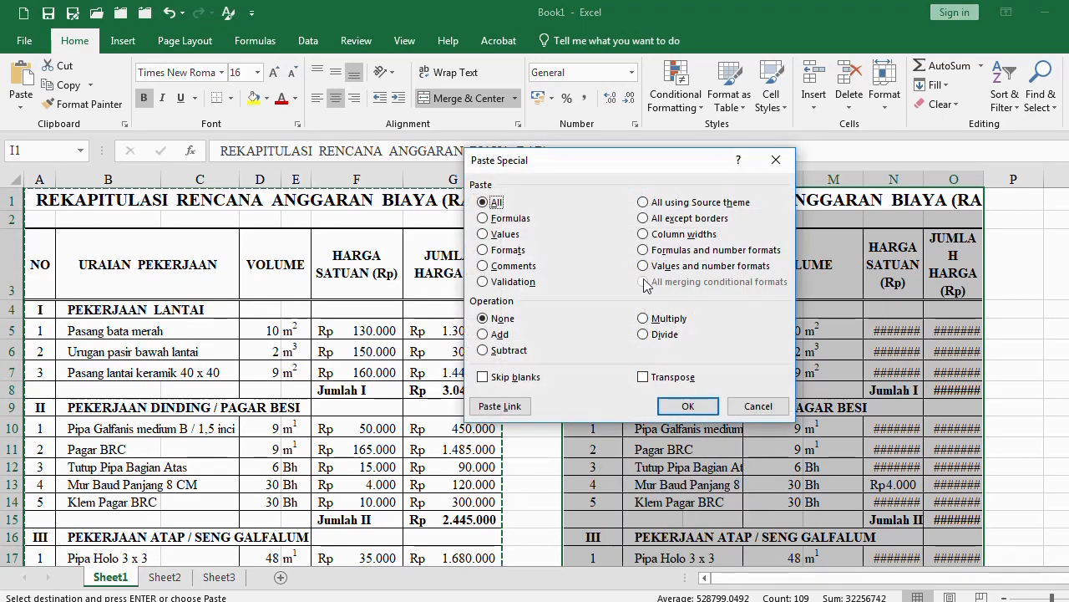
click(643, 234)
click(672, 406)
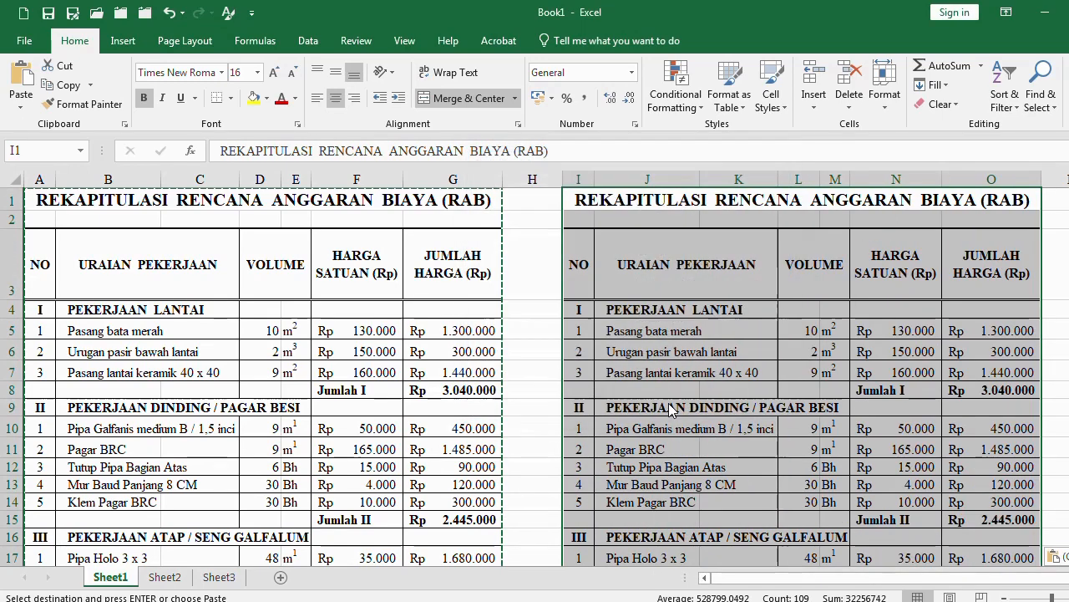
click(645, 393)
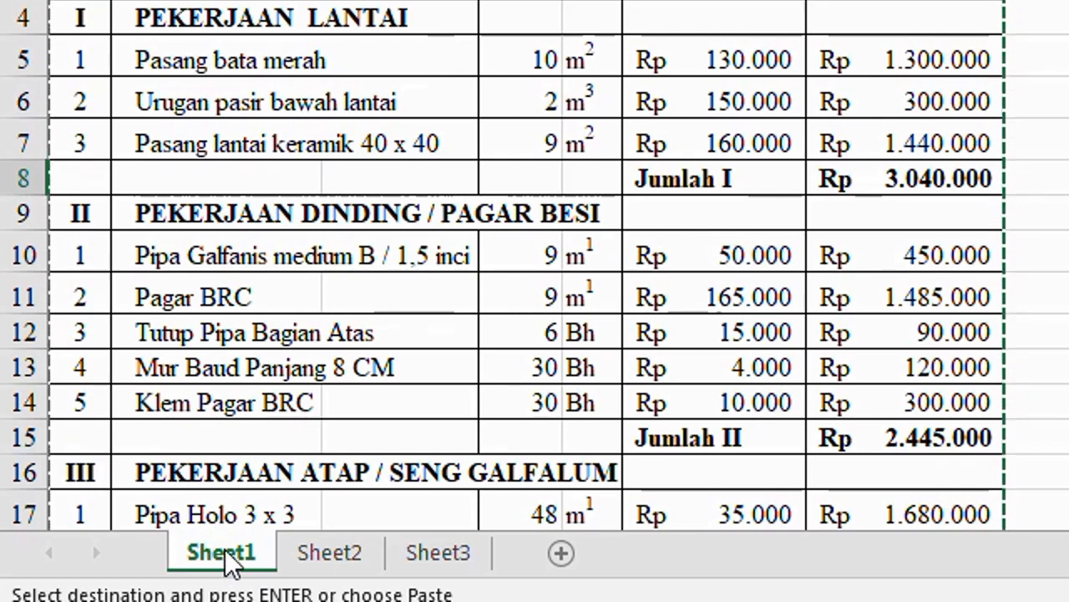
Step: Duplicate Sheet1 in front of Sheet2, compare it with the original, and copy the duplicate sheet once more
drag(229, 562, 331, 552)
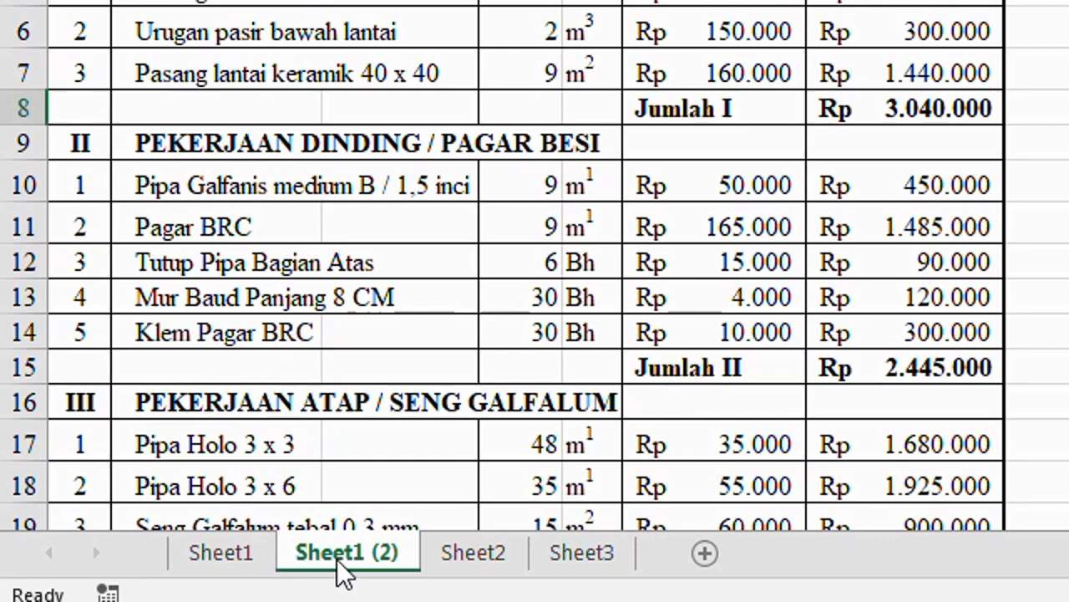
click(242, 568)
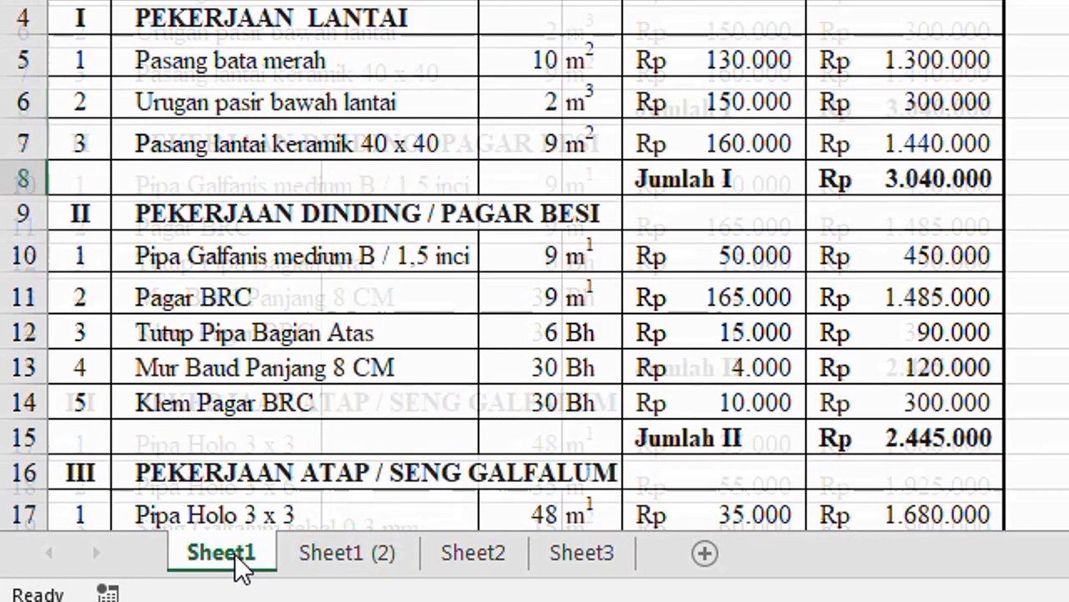
click(334, 566)
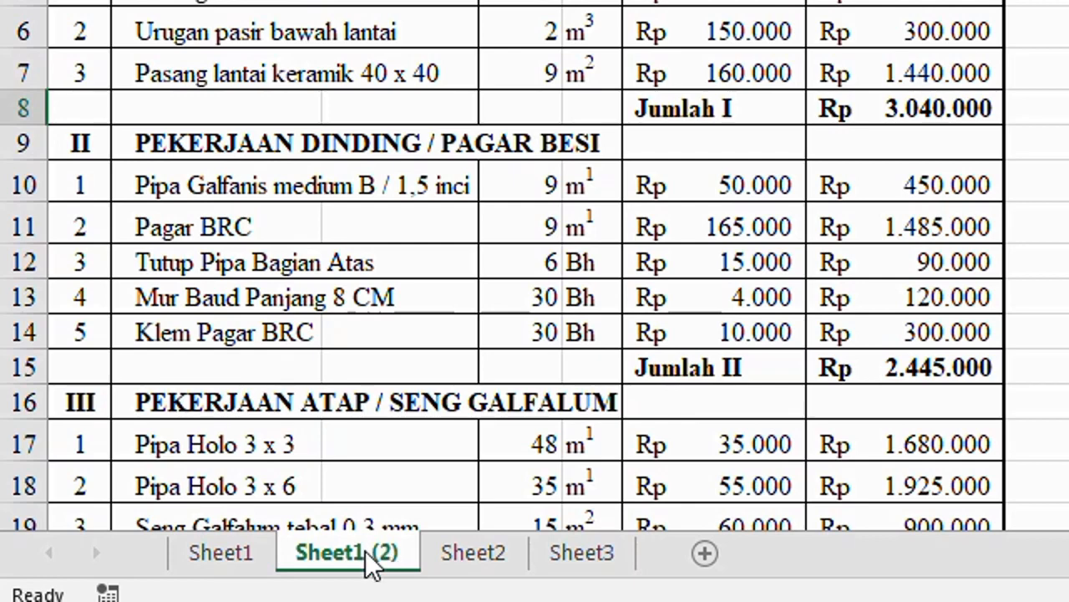
ctrl+drag(366, 553, 482, 558)
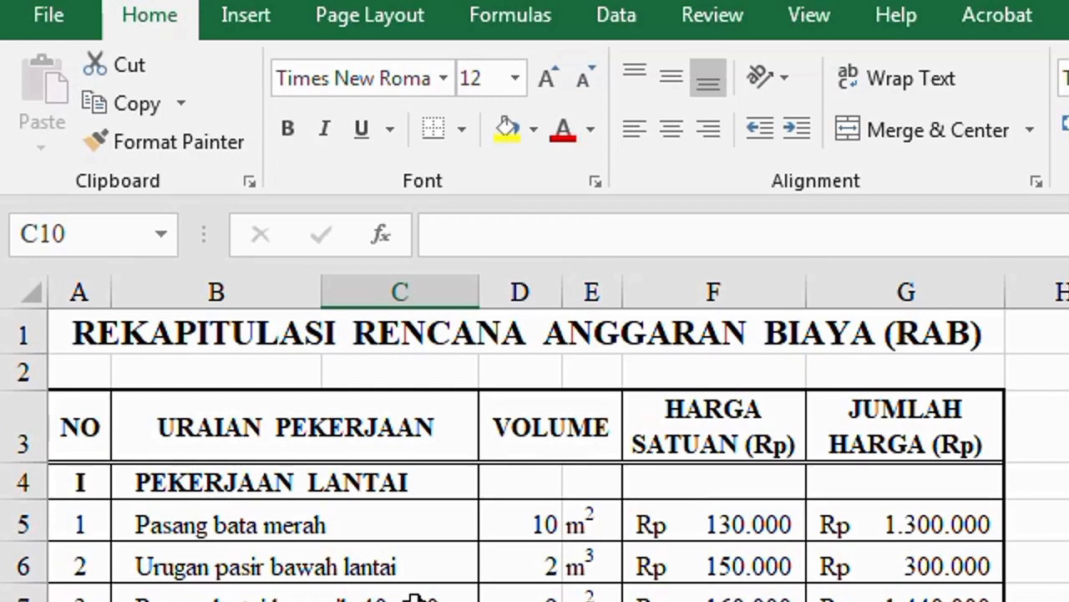
Step: Copy the RAB table from A1 and paste it beside the original on Sheet1 as a static picture
click(78, 332)
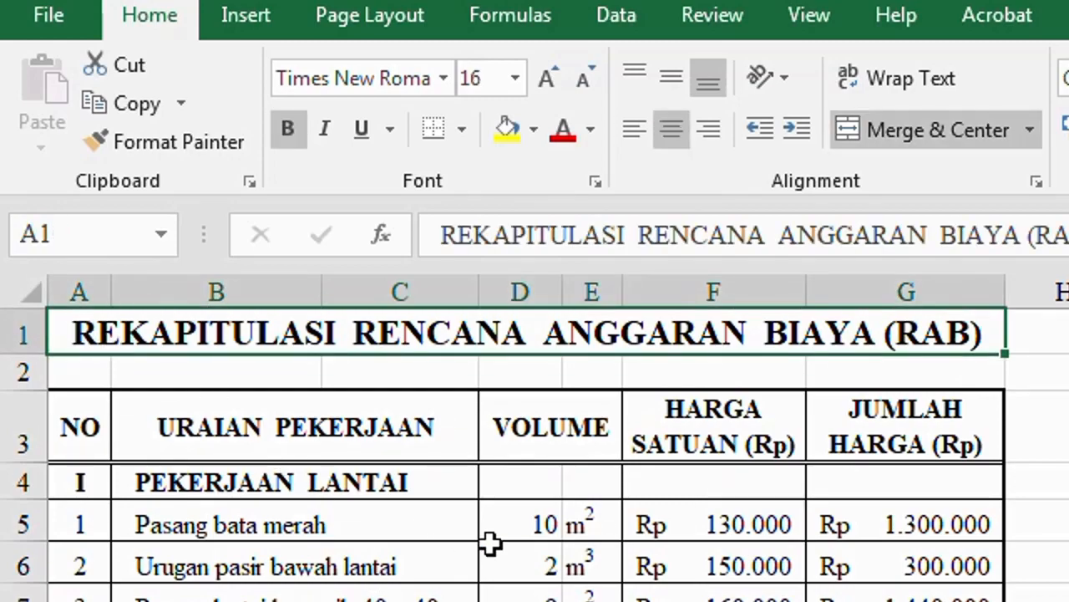
scroll(551, 539, down, 4)
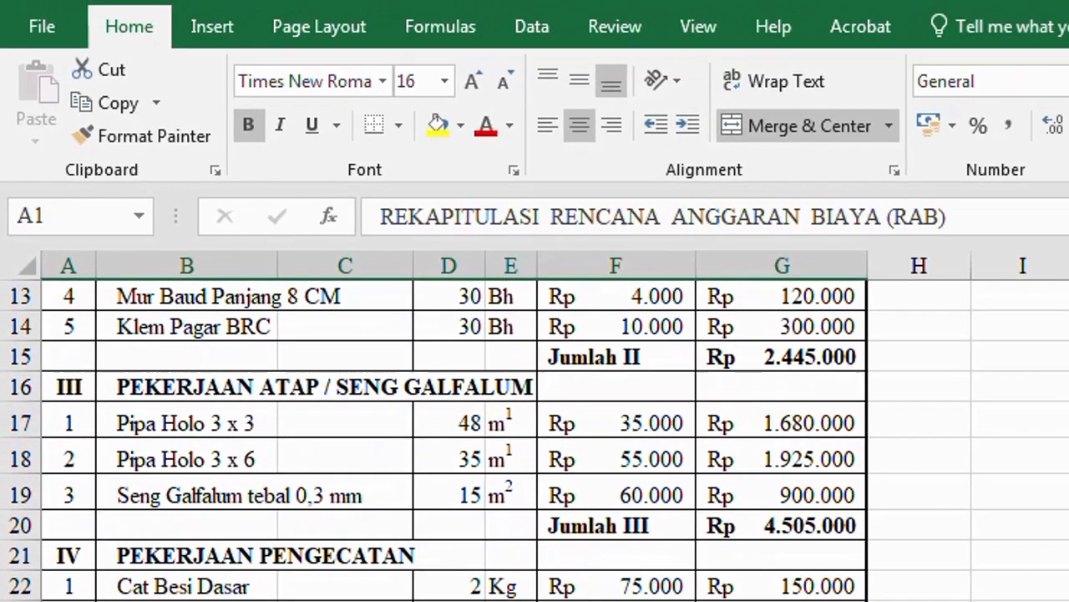
shift+click(556, 576)
scroll(391, 396, up, 4)
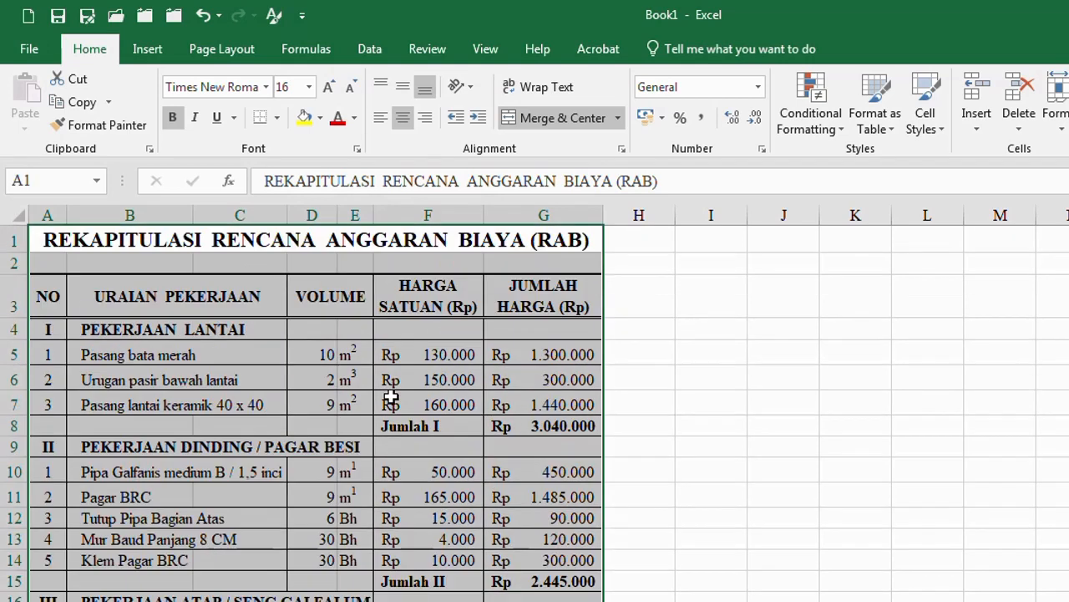
right_click(255, 263)
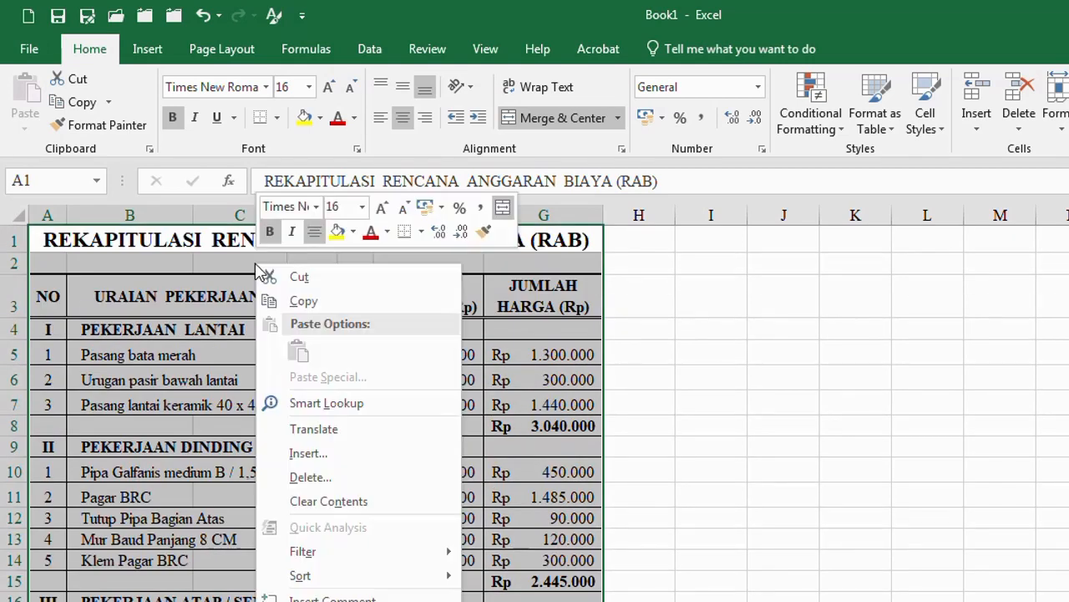
click(312, 297)
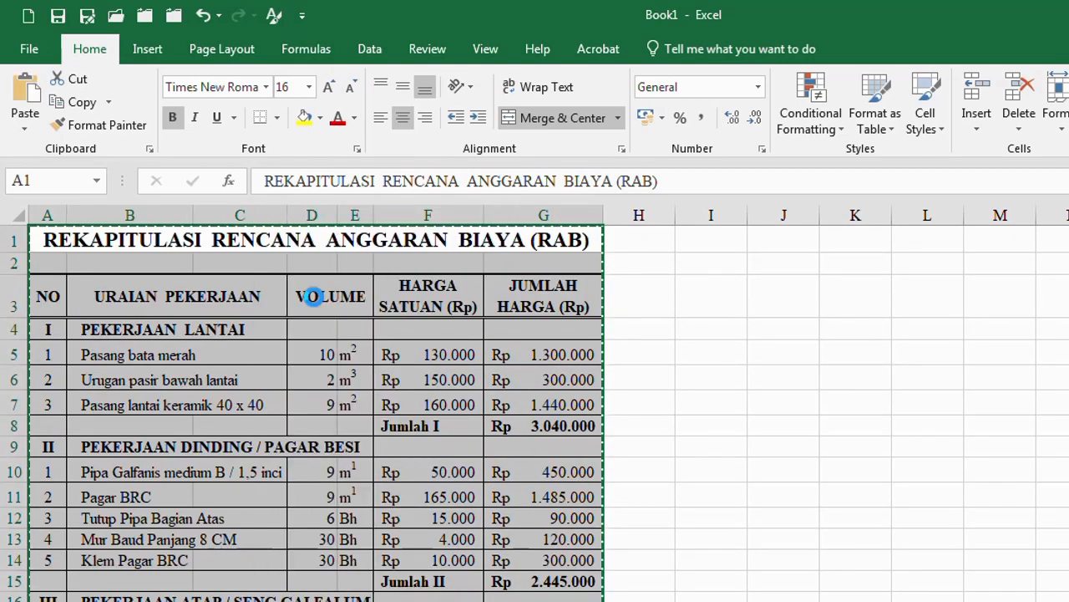
click(699, 284)
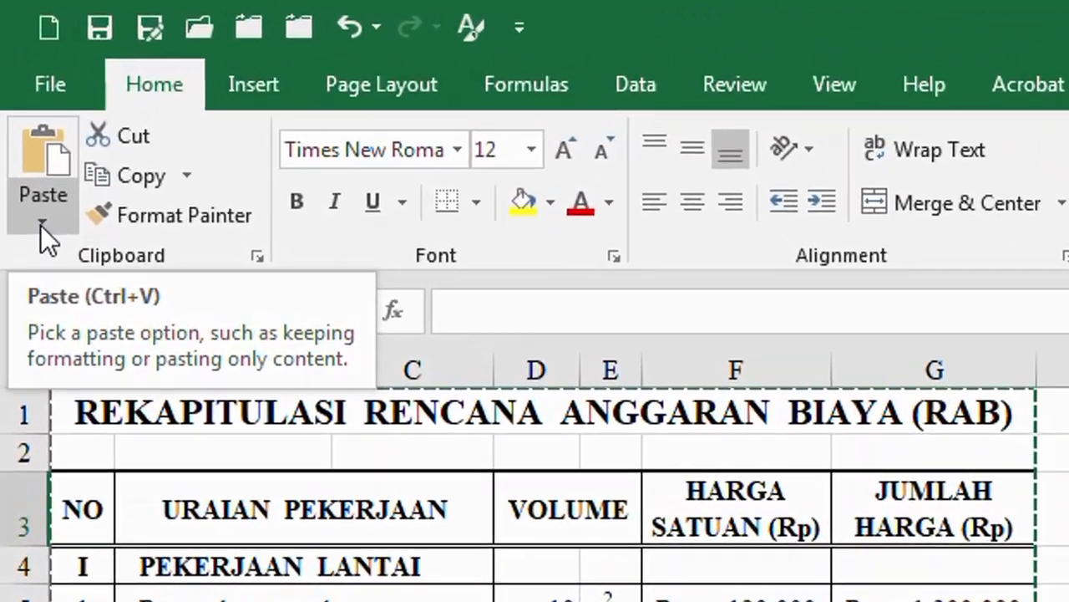
click(27, 147)
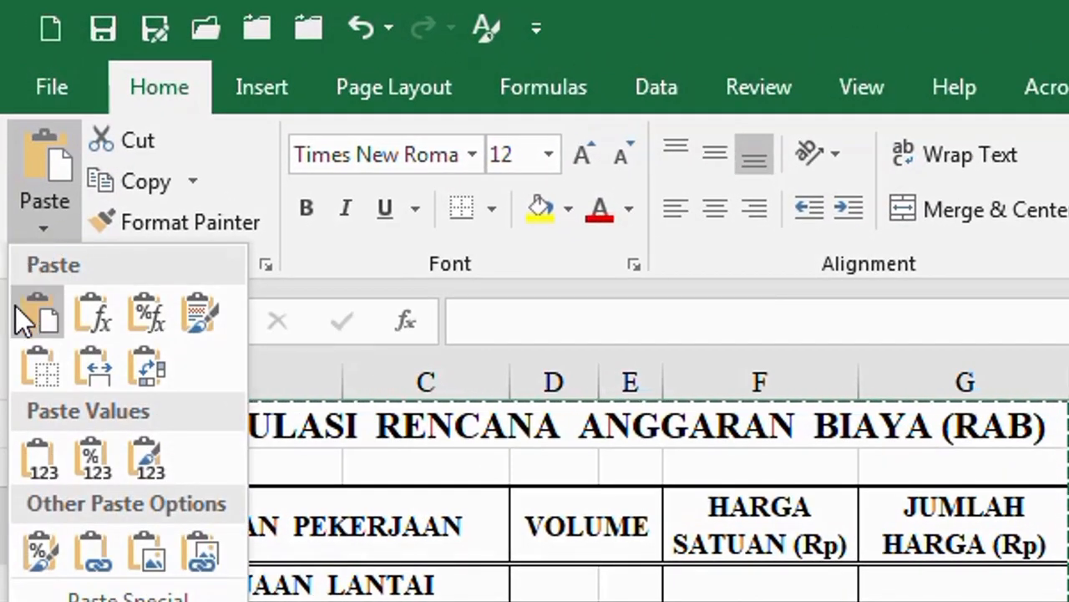
click(154, 560)
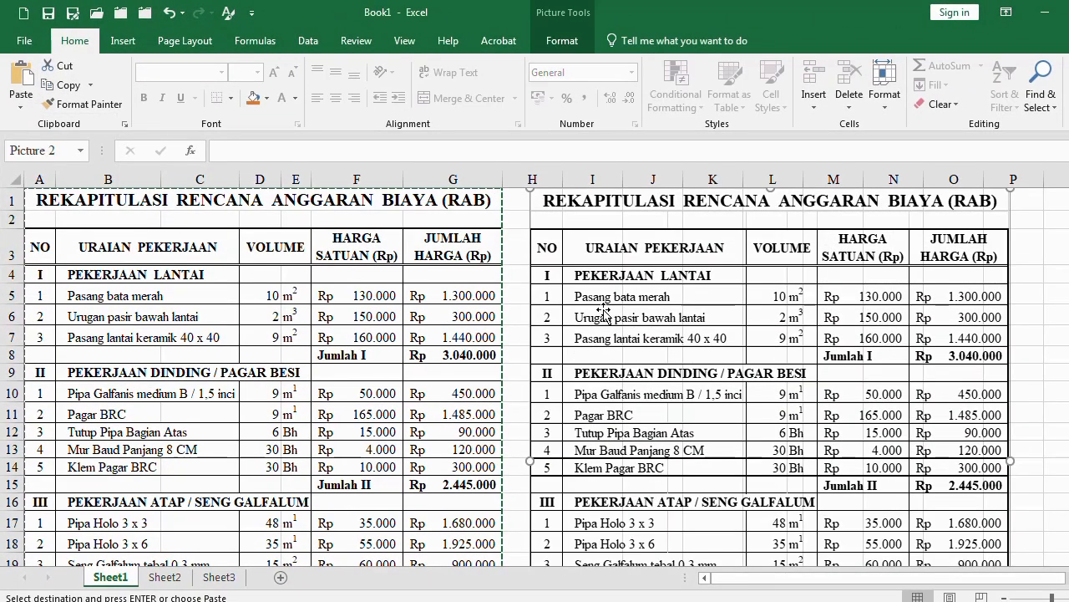
mouse_move(591, 278)
mouse_down()
mouse_move(616, 398)
mouse_move(329, 364)
mouse_move(538, 391)
mouse_move(611, 295)
mouse_move(436, 234)
mouse_move(484, 265)
mouse_move(493, 346)
mouse_move(569, 288)
mouse_move(445, 253)
mouse_move(551, 297)
mouse_move(596, 266)
mouse_move(594, 275)
mouse_move(608, 271)
mouse_up()
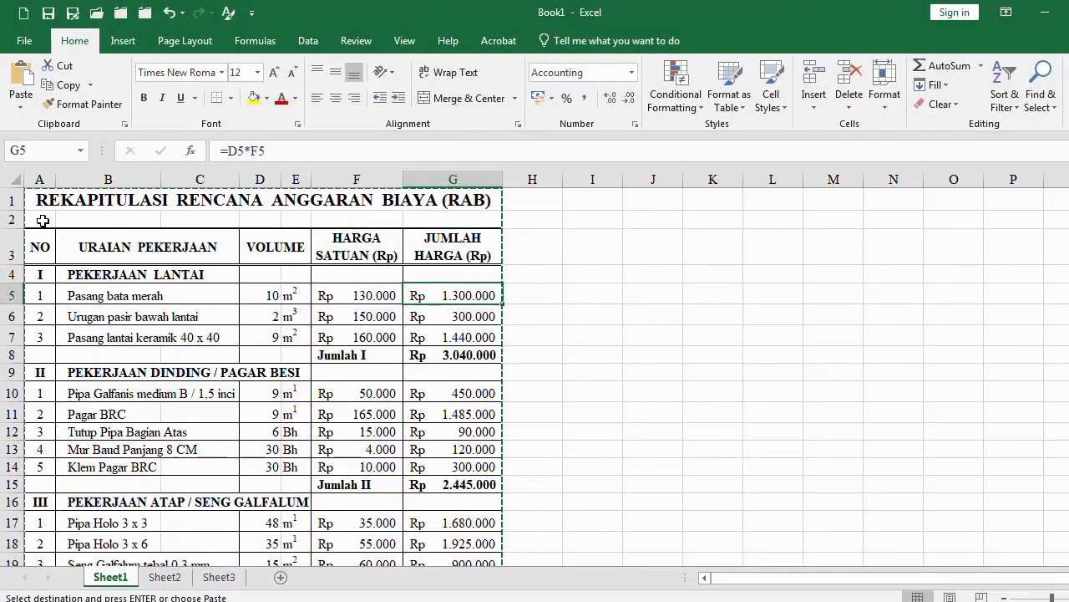
Step: Copy the entire RAB table, A1:G28, on Sheet1
drag(42, 205, 424, 439)
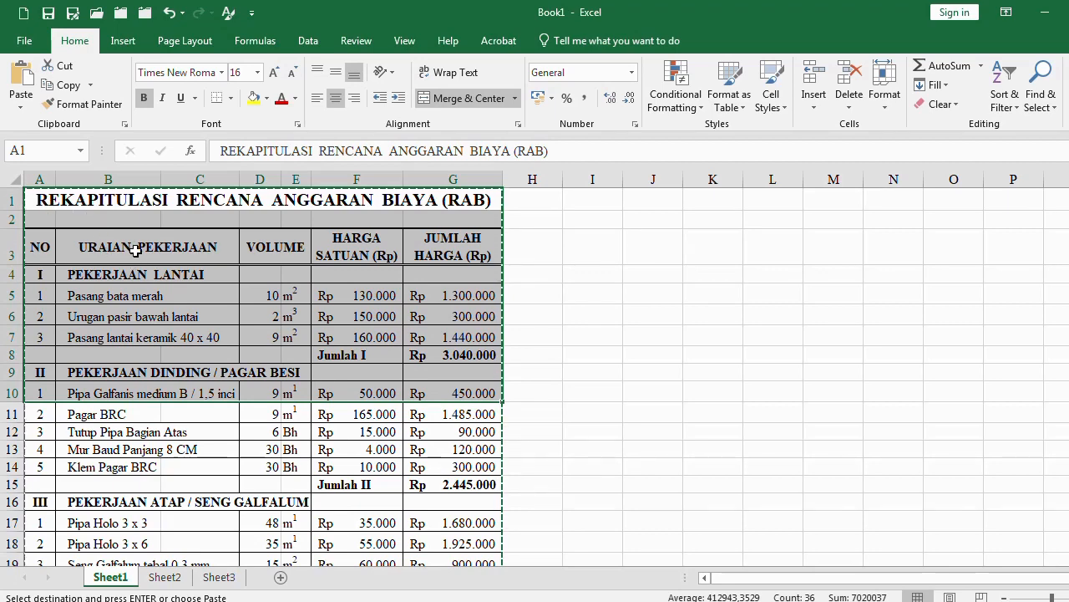
right_click(111, 217)
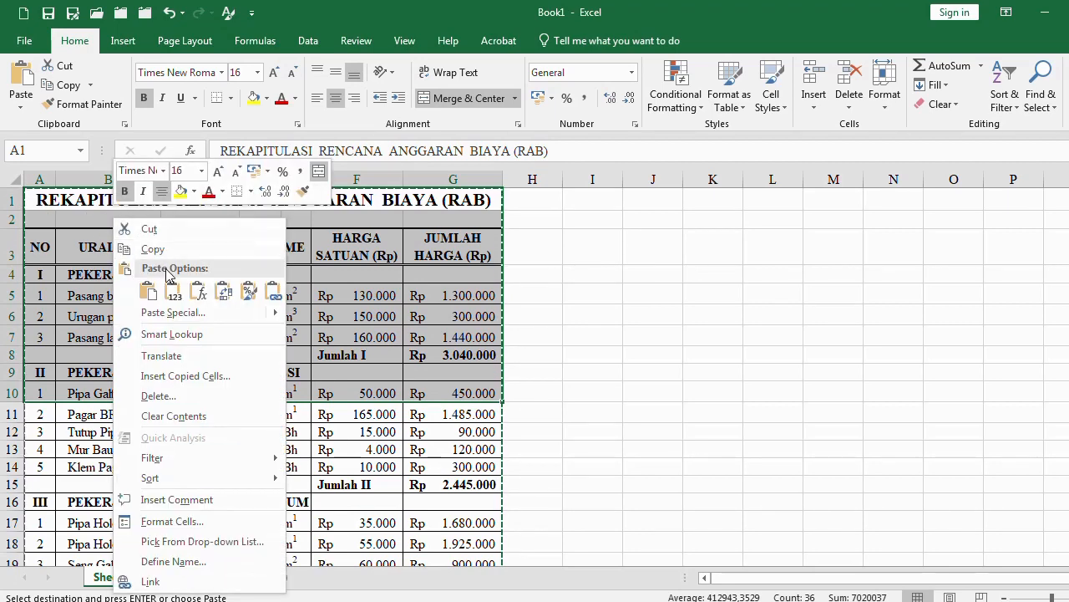
click(155, 287)
click(167, 200)
scroll(356, 390, down, 5)
shift+click(447, 419)
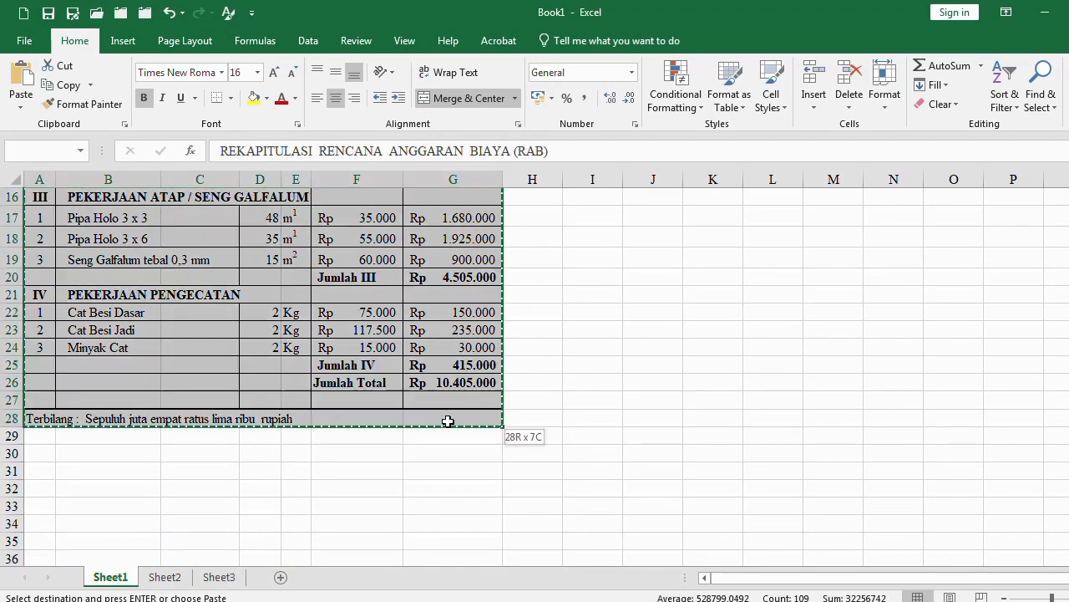
scroll(146, 364, up, 5)
right_click(39, 200)
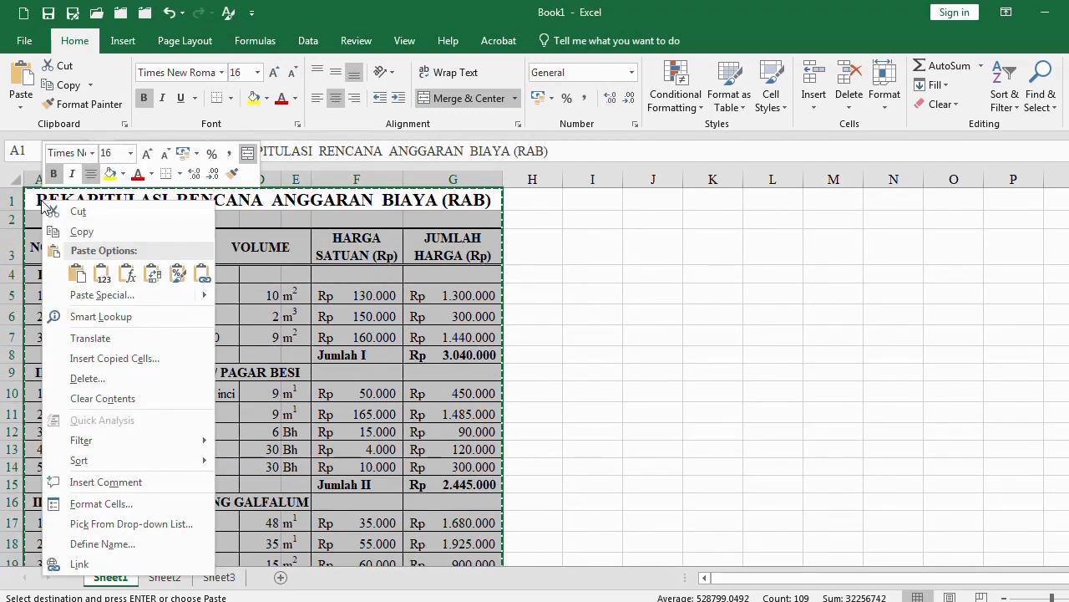
click(83, 239)
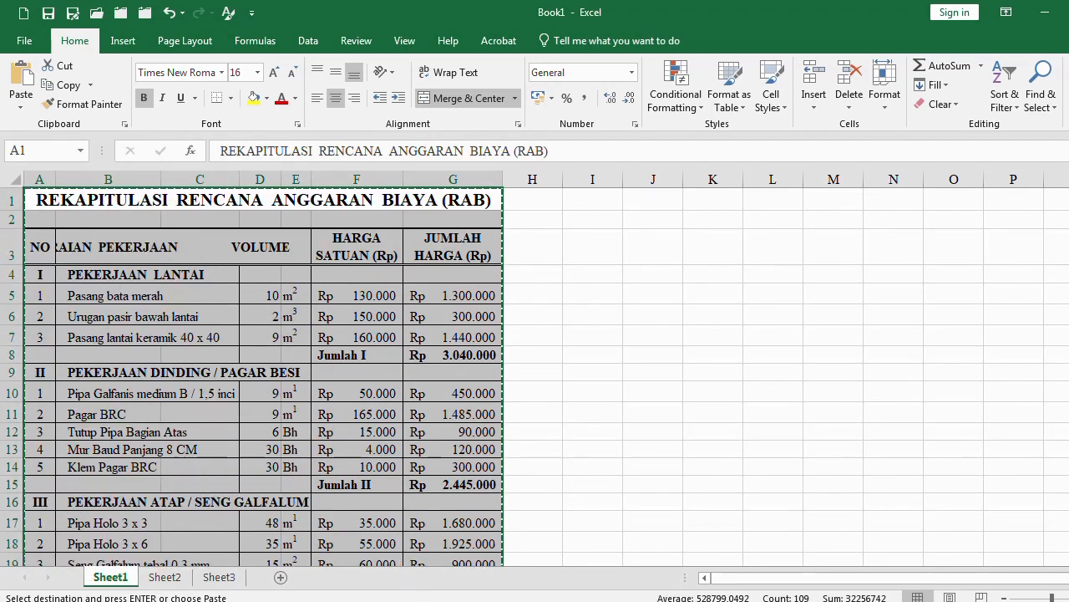
Step: Switch to Word's Document1 and paste the copied RAB table at the start of the blank page
click(429, 600)
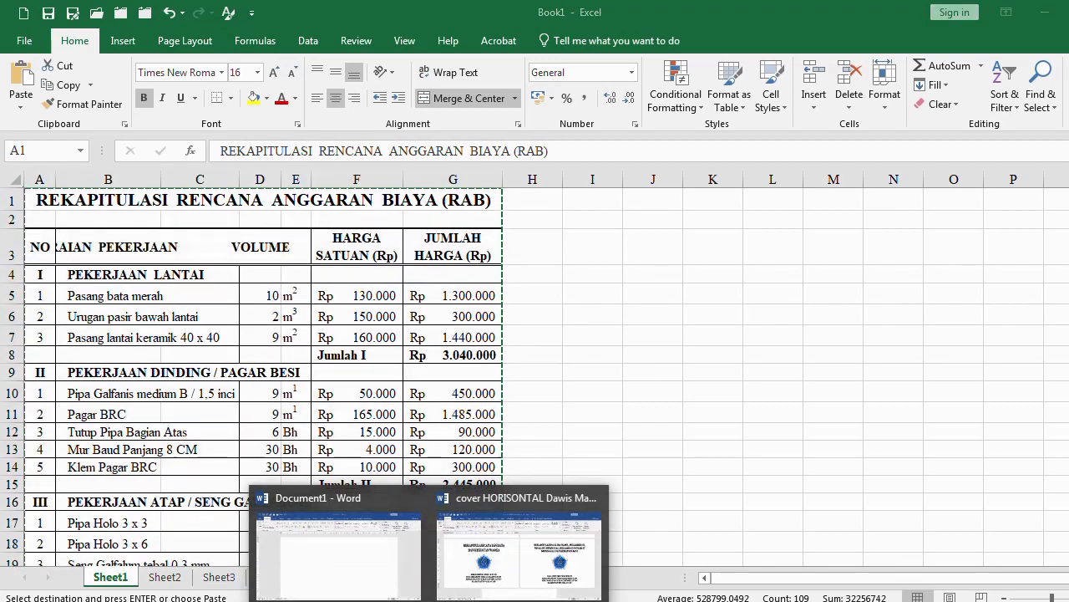
click(376, 576)
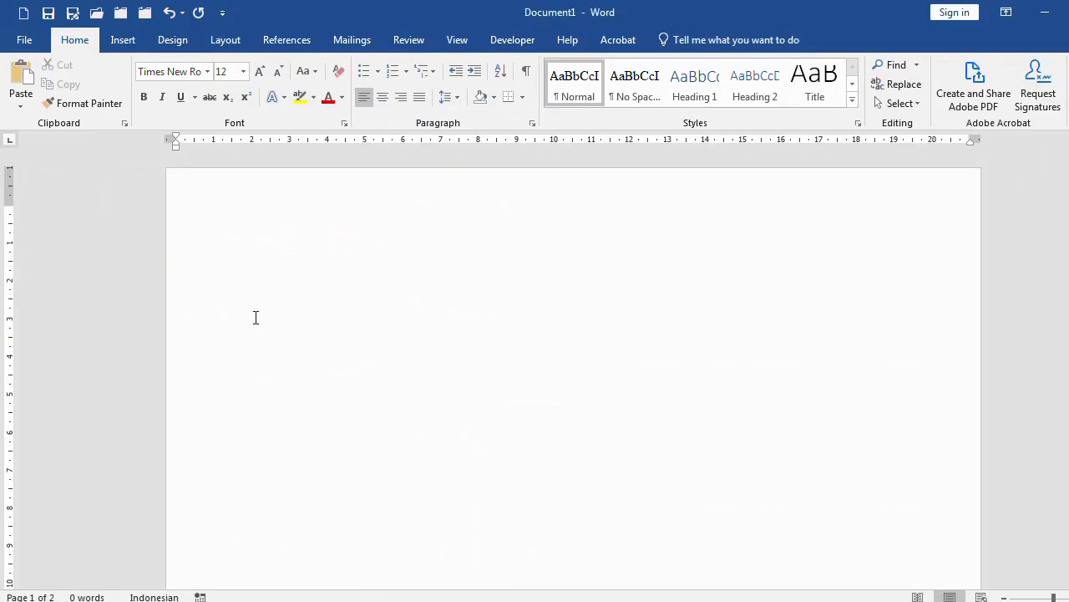
right_click(228, 235)
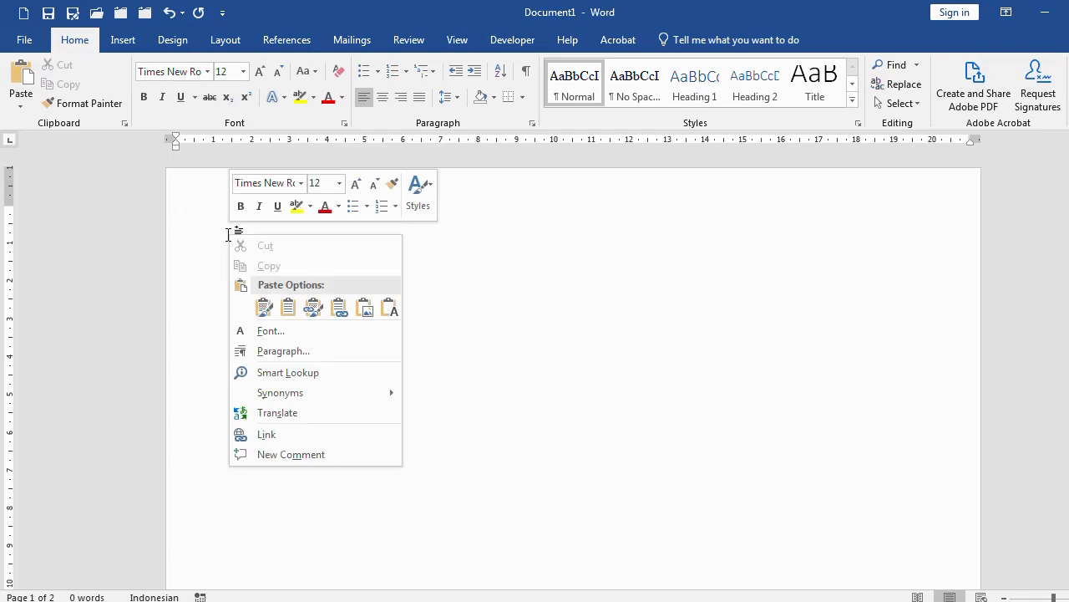
click(191, 229)
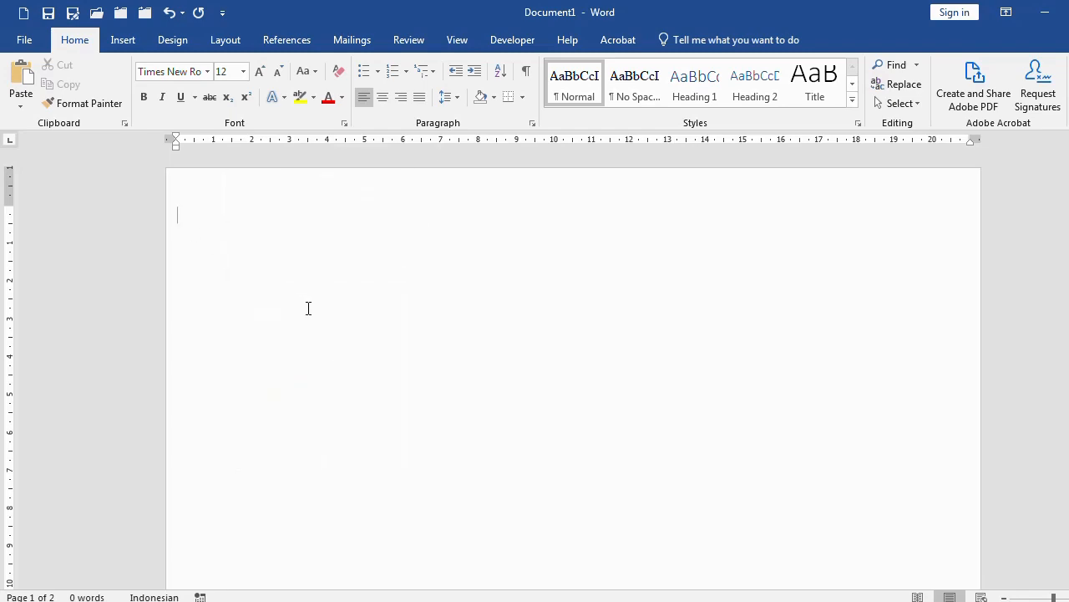
scroll(370, 342, up, 15)
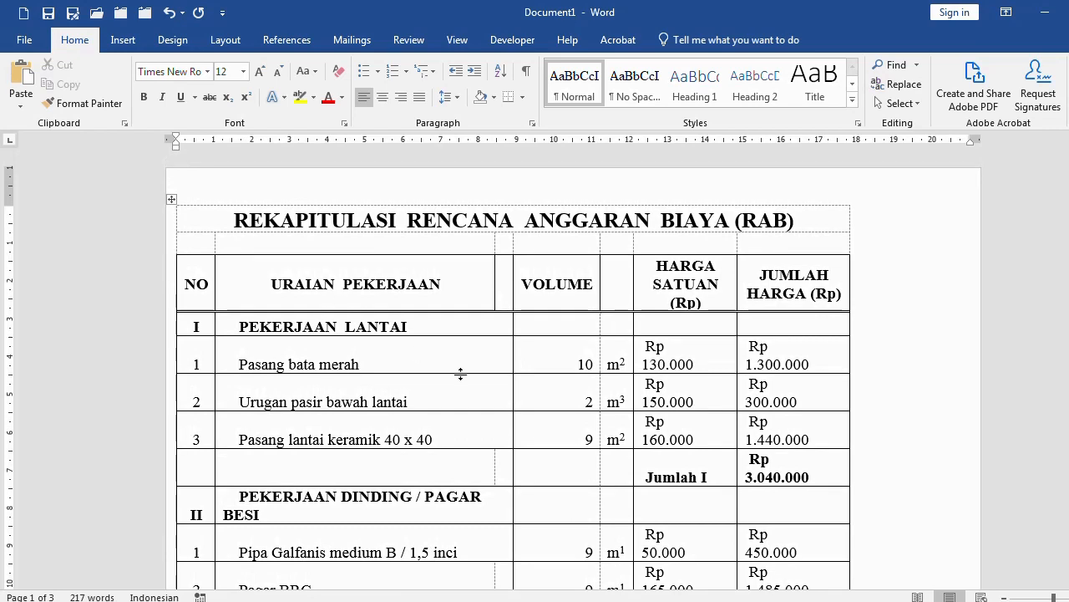
Step: Widen the HARGA SATUAN and JUMLAH HARGA columns of the pasted Word table so each amount fits on one line
click(687, 363)
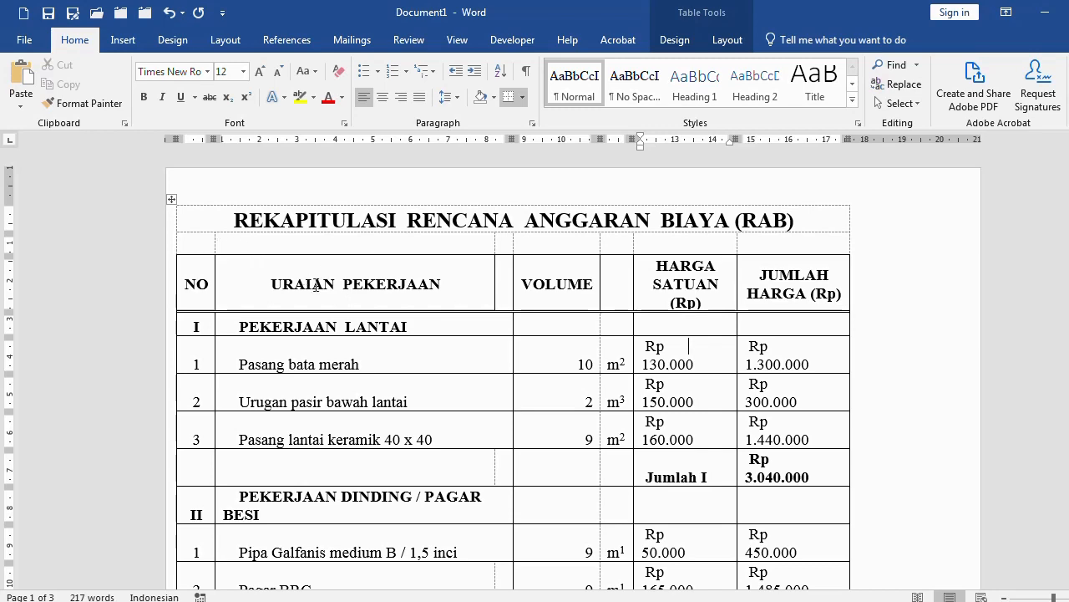
scroll(447, 380, down, 15)
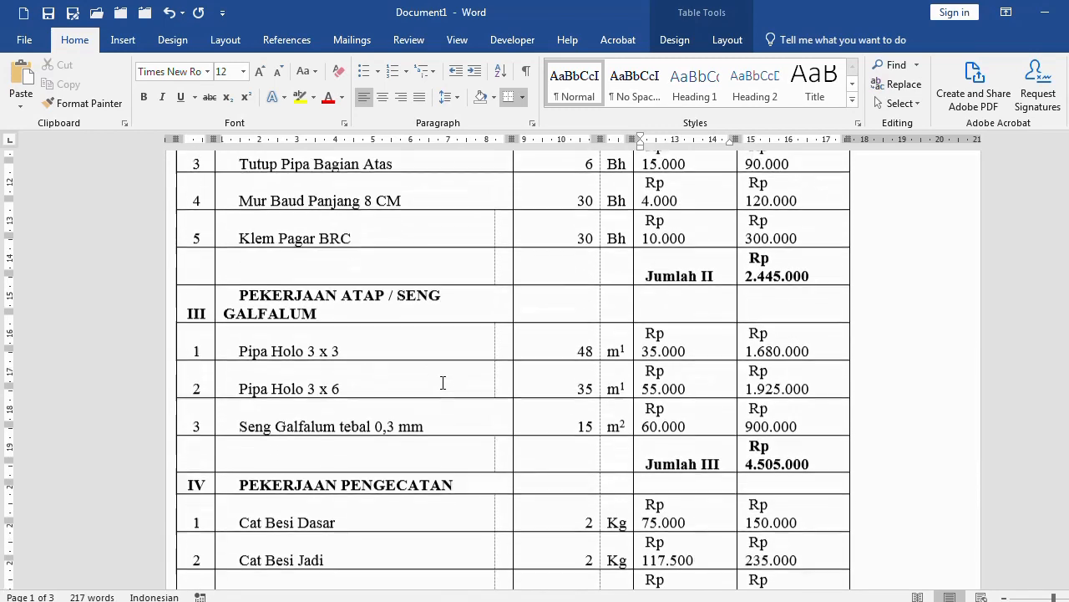
scroll(618, 405, up, 15)
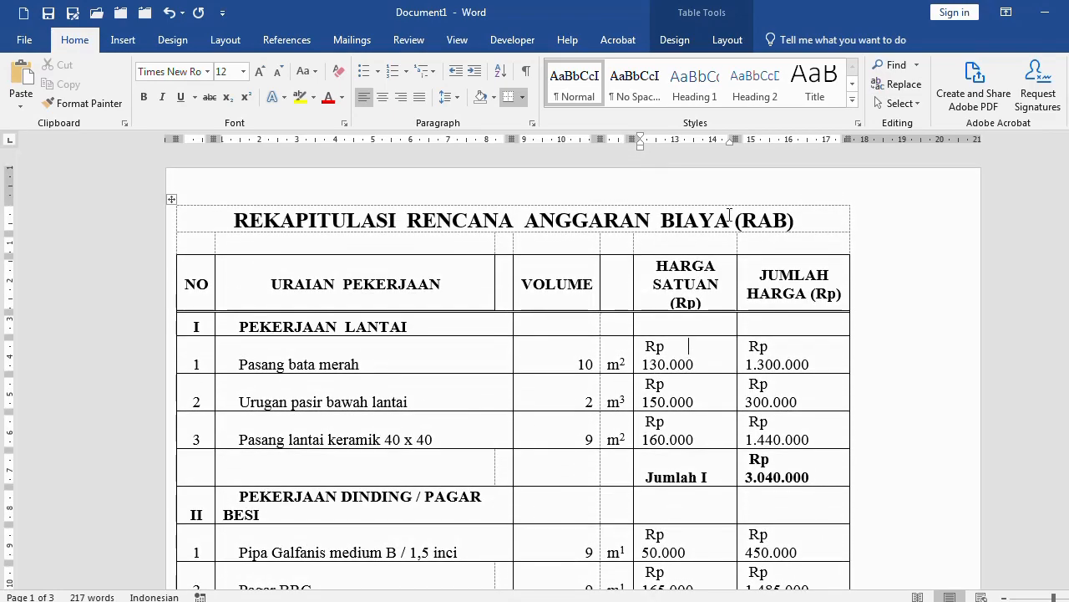
drag(736, 138, 753, 138)
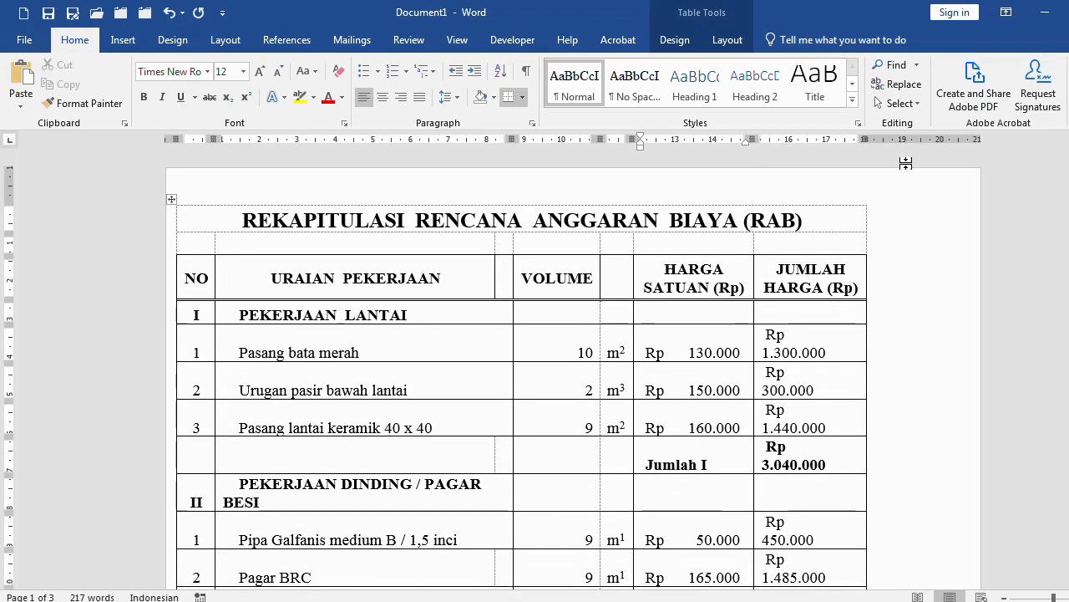
drag(869, 138, 887, 138)
scroll(702, 409, down, 5)
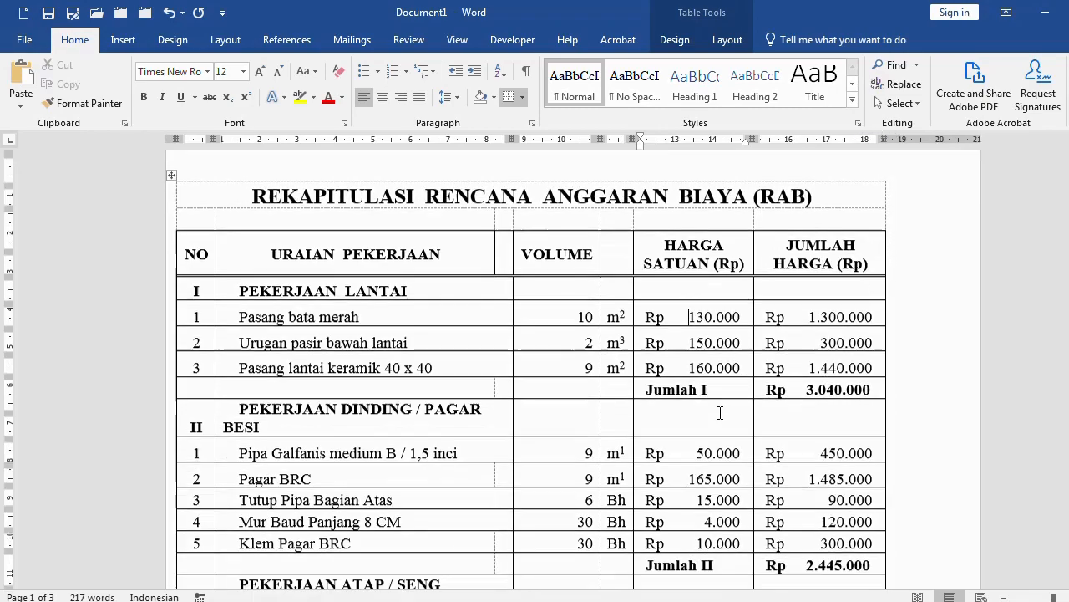
scroll(689, 409, down, 3)
scroll(685, 408, up, 6)
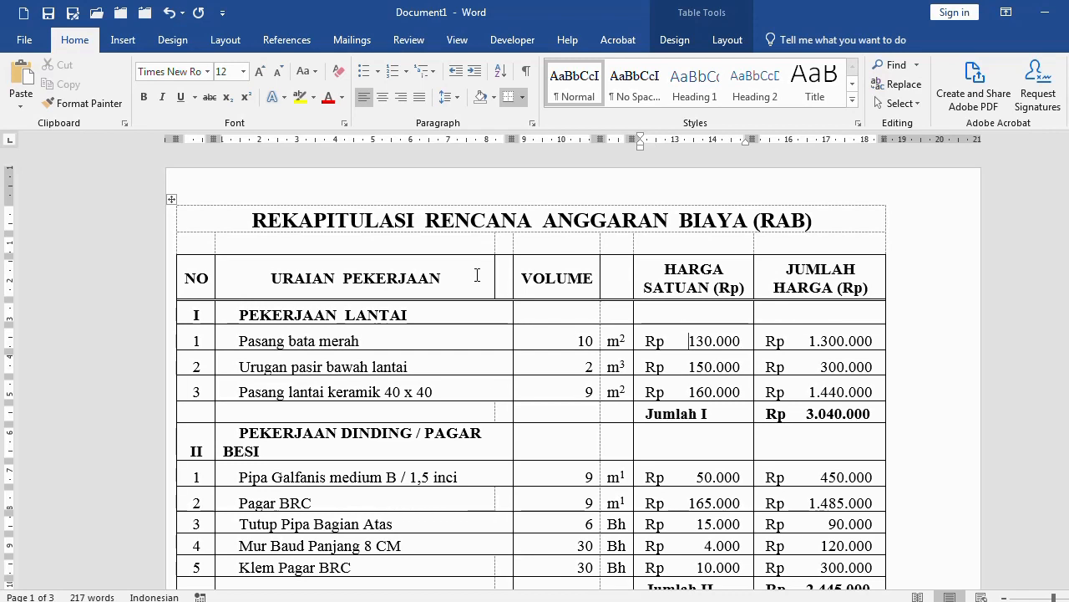
Step: Return to the blank first page of Document1 and examine the paste options offered for the copied table
drag(477, 276, 498, 276)
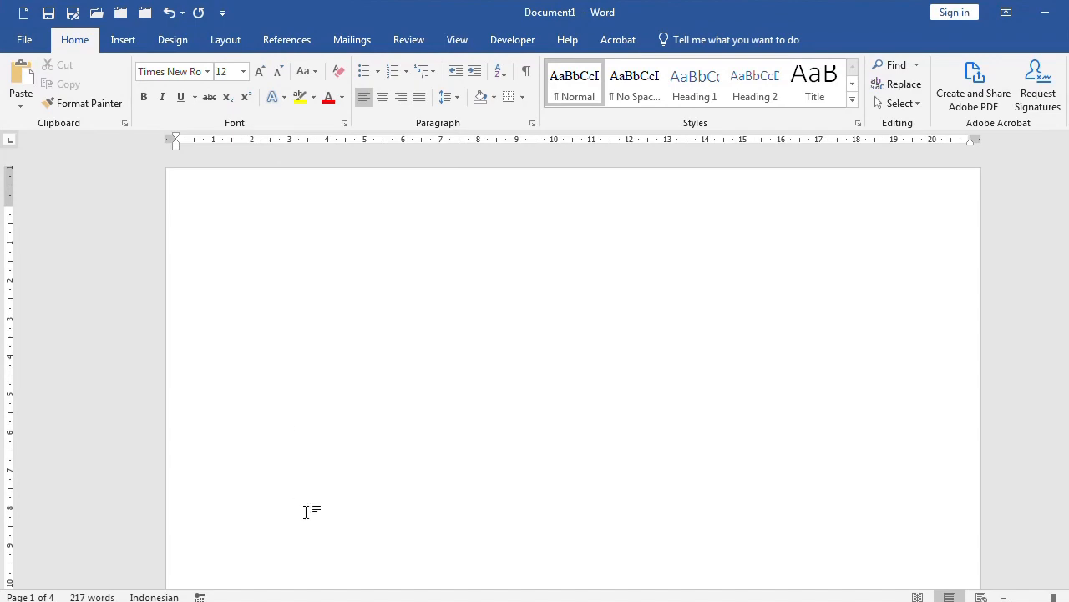
click(477, 510)
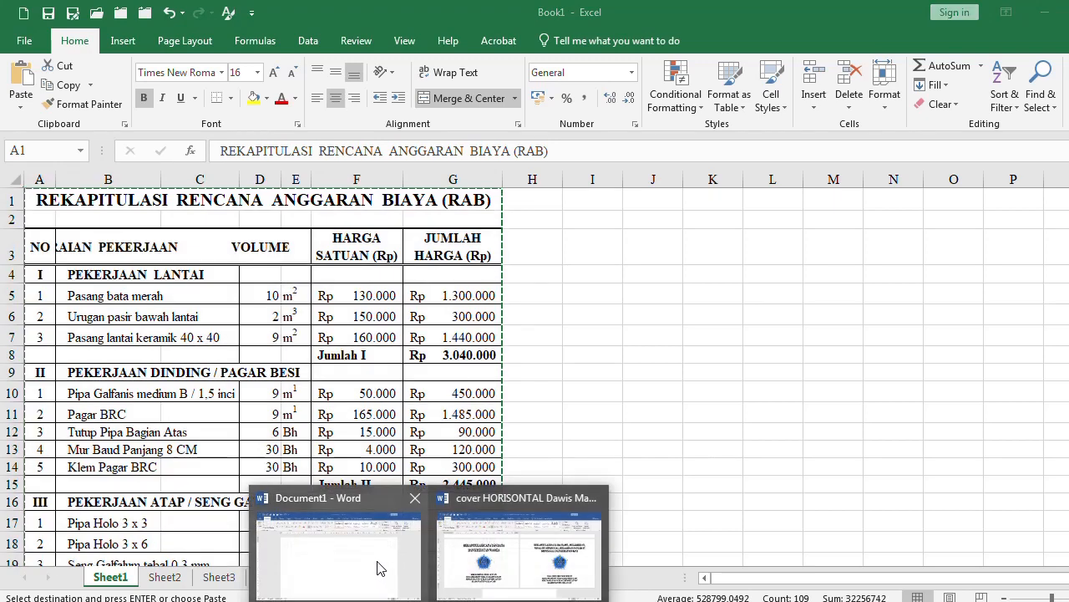
click(376, 565)
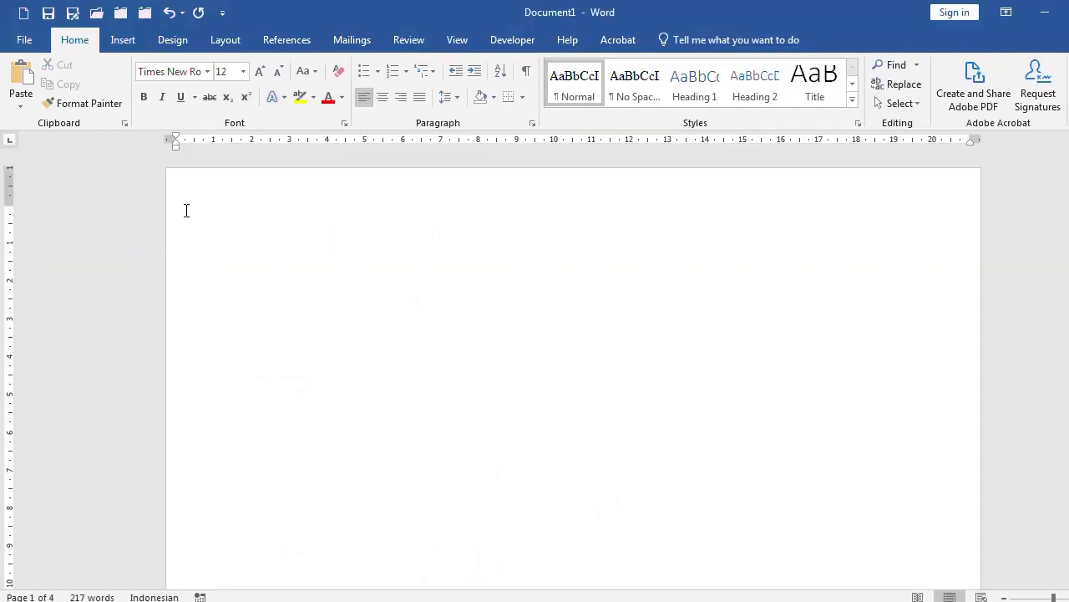
click(21, 110)
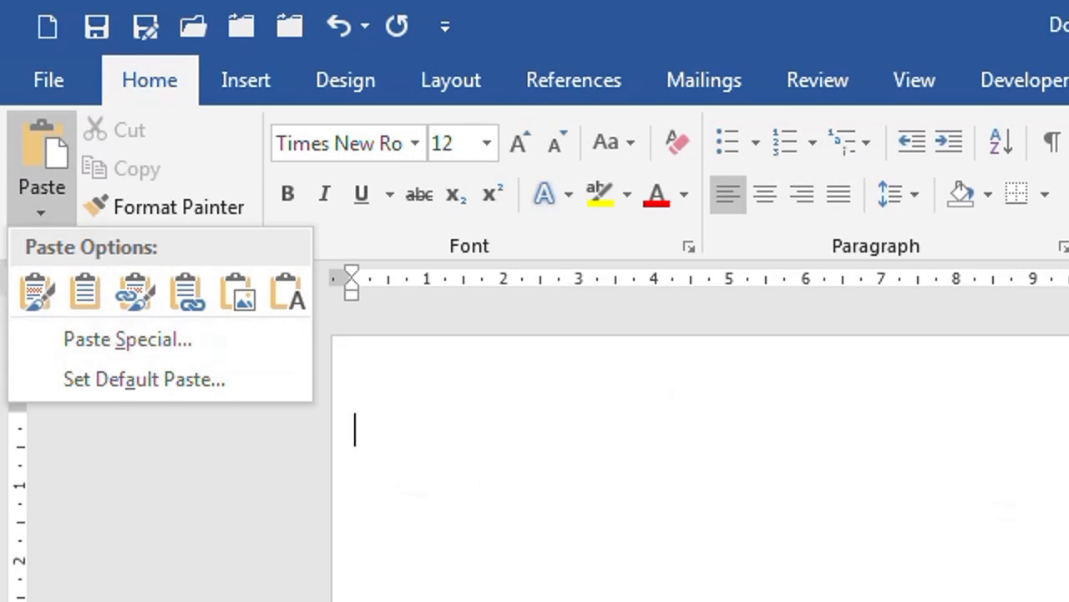
click(440, 440)
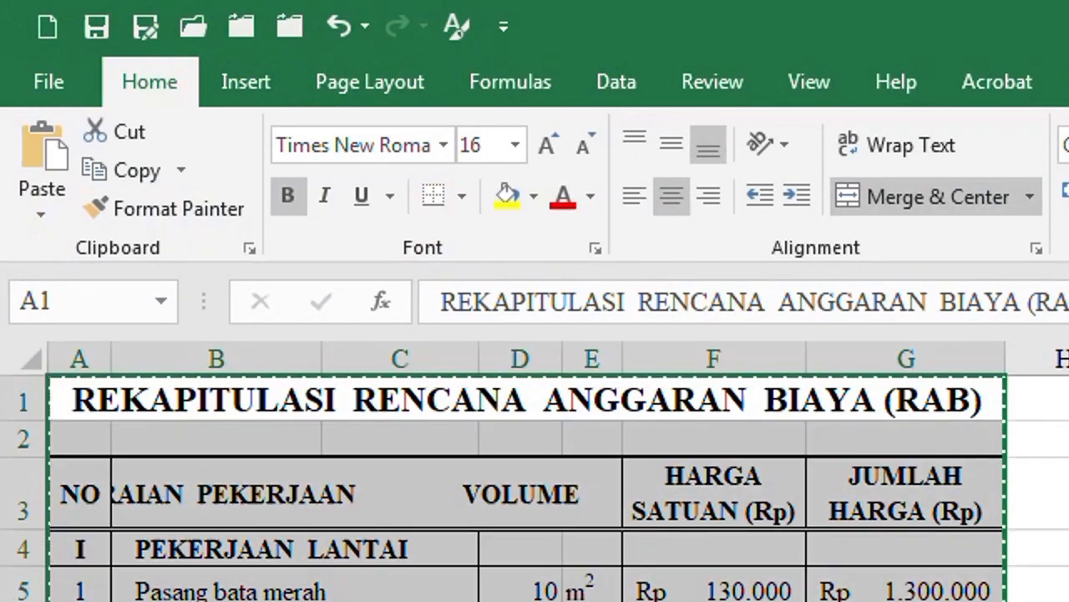
Step: In Excel, set the whole RAB table's font to Comic Sans MS and copy the table
click(442, 151)
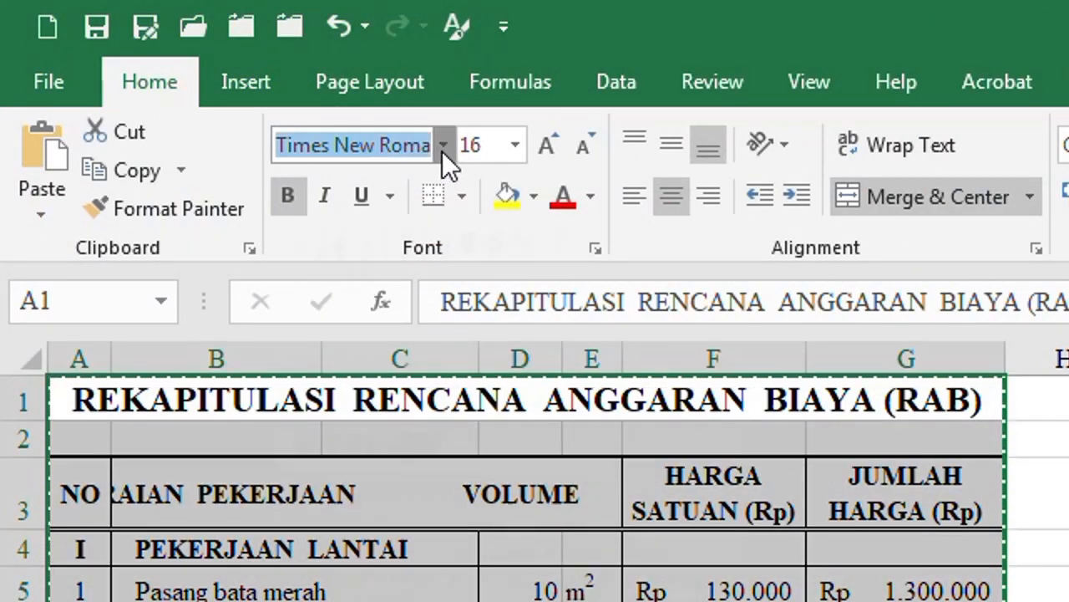
text(Comic Sans MS)
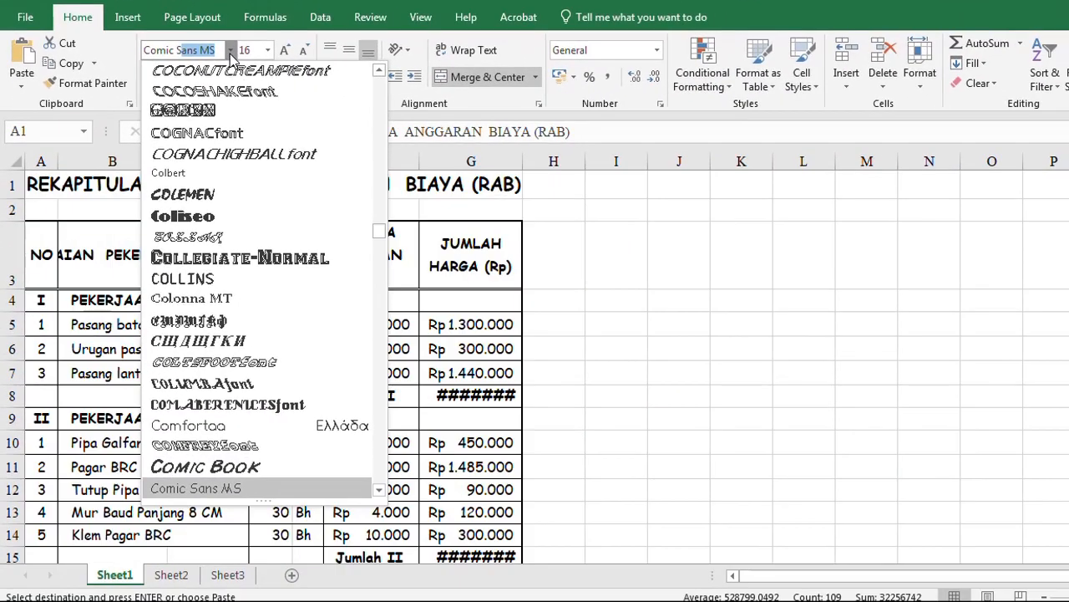
key(Return)
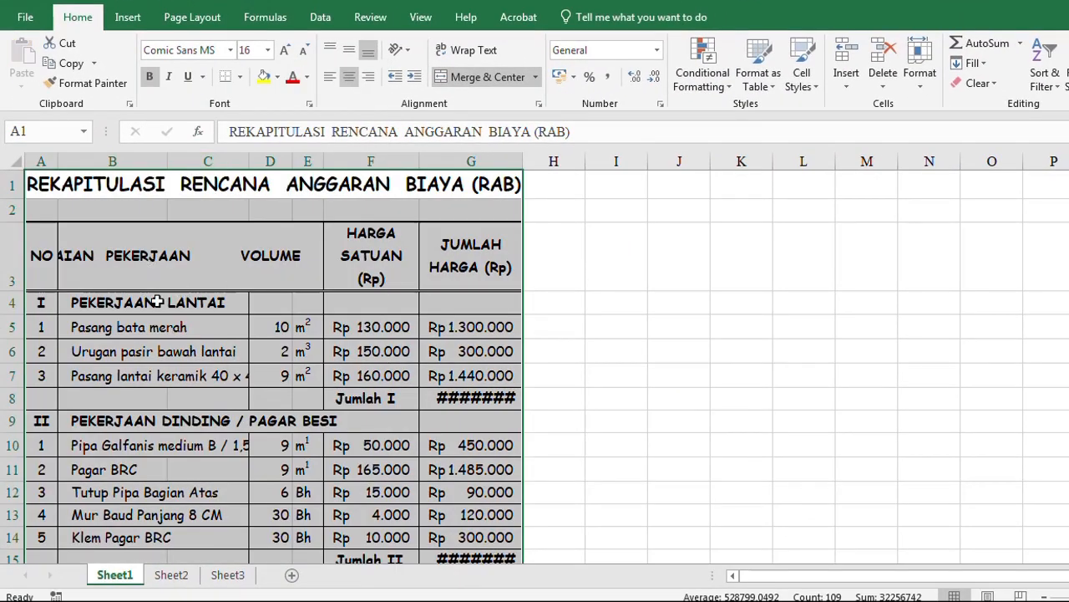
right_click(129, 208)
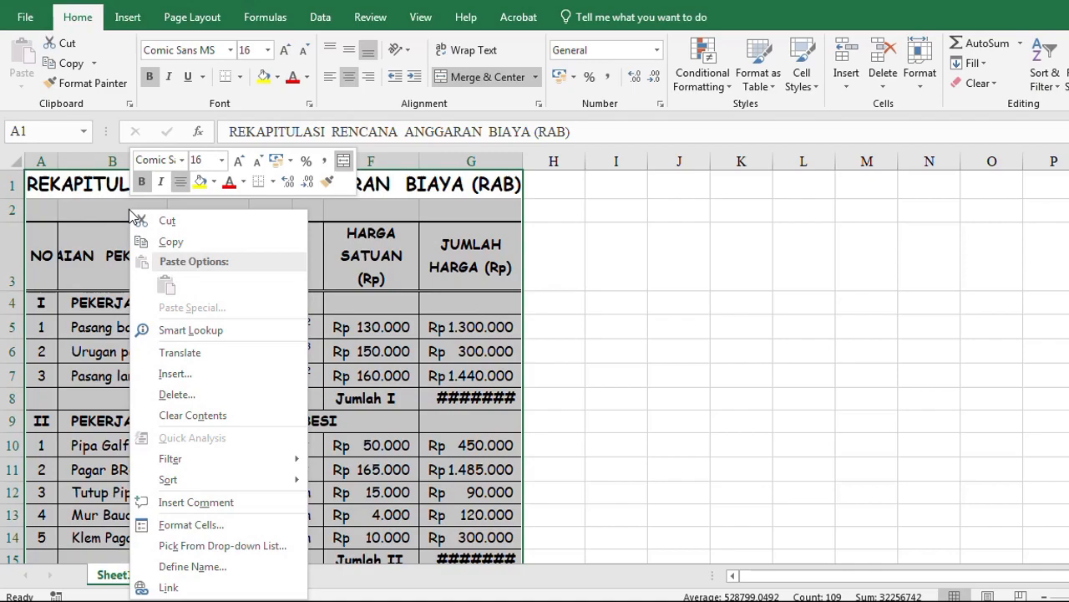
click(169, 239)
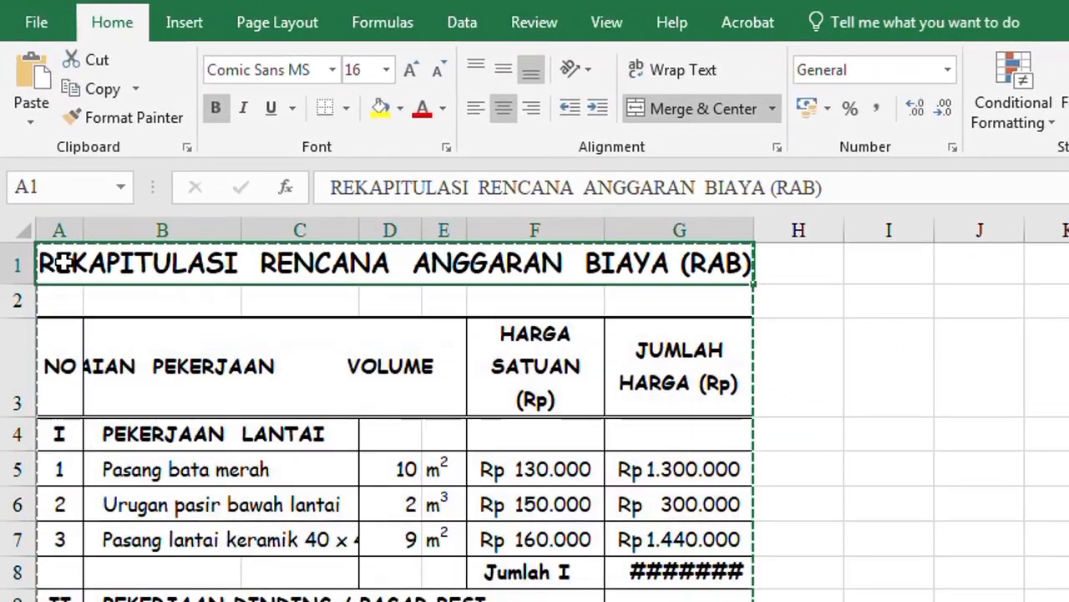
Step: Widen column G to fit its amounts and copy the table section A1:G8
drag(372, 189, 372, 309)
drag(522, 430, 611, 576)
drag(754, 228, 781, 228)
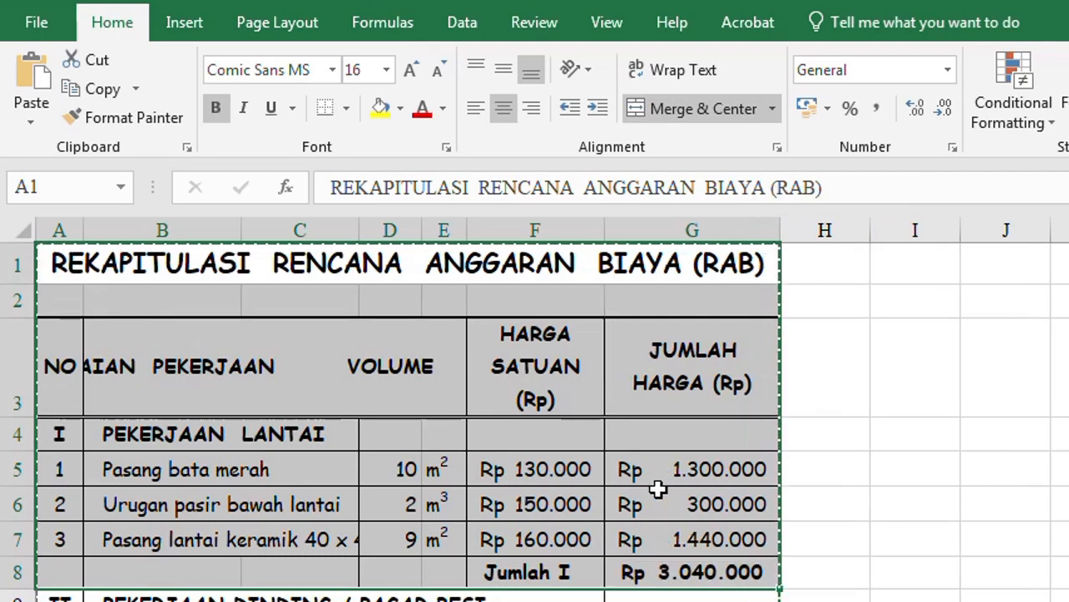
drag(66, 262, 626, 568)
right_click(74, 263)
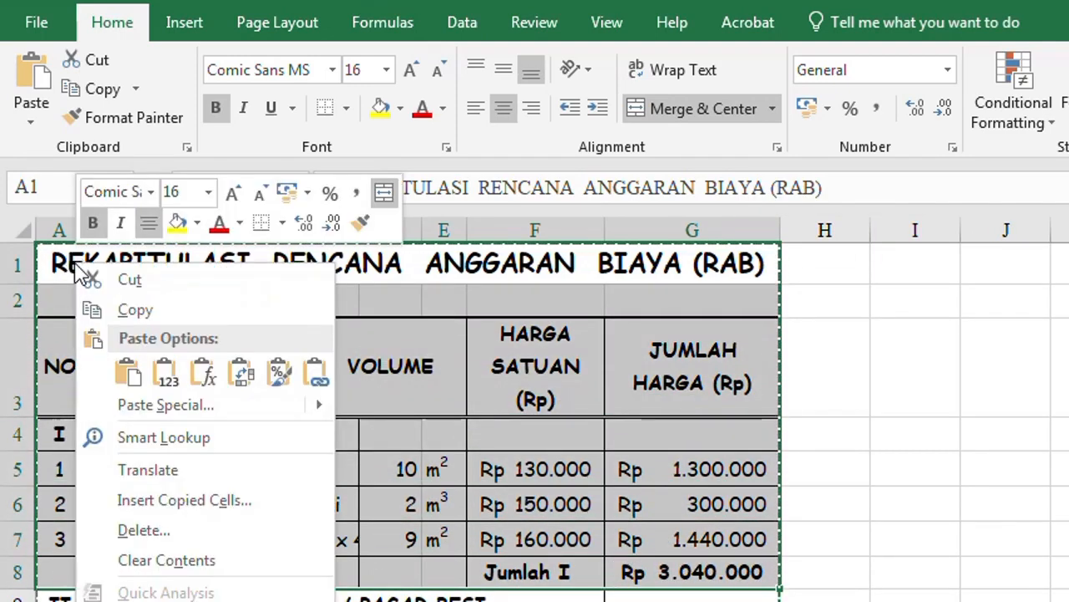
click(126, 309)
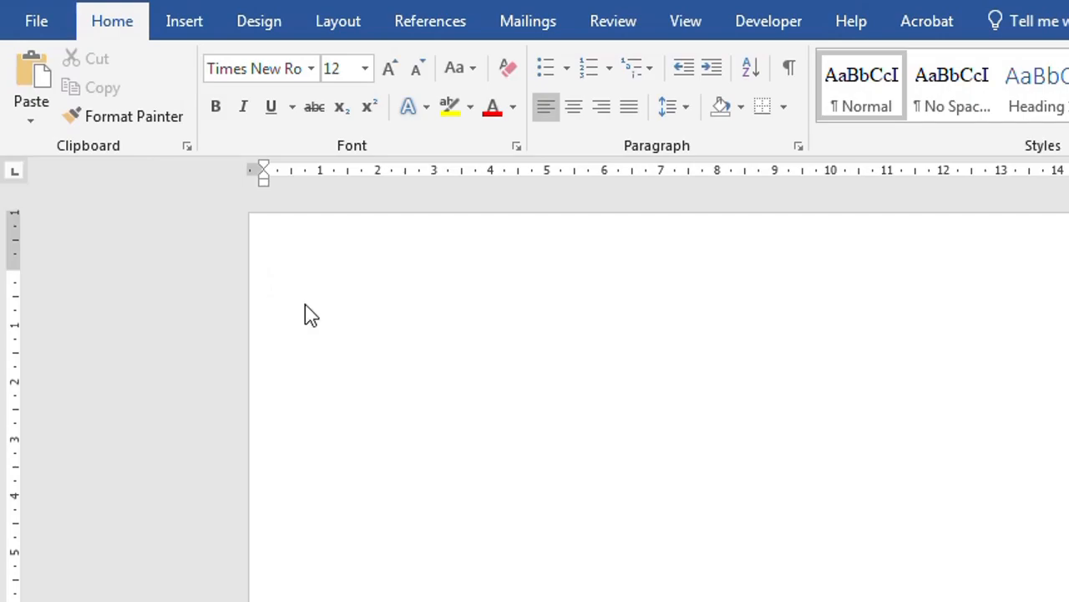
Step: Paste the copied table section normally into Word's Document1 and undo the paste
key(ctrl+v)
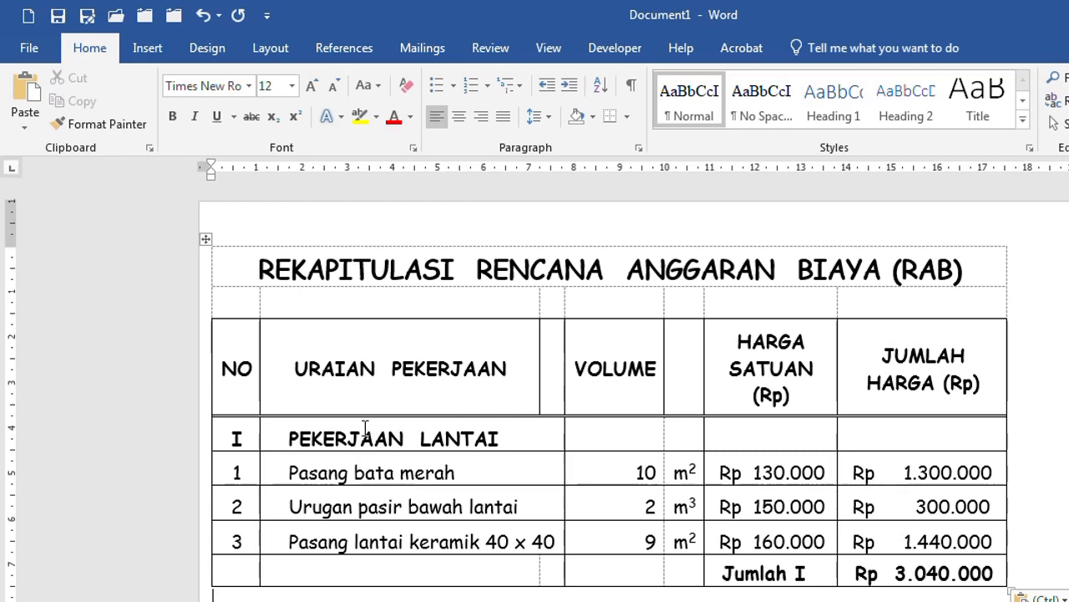
click(203, 15)
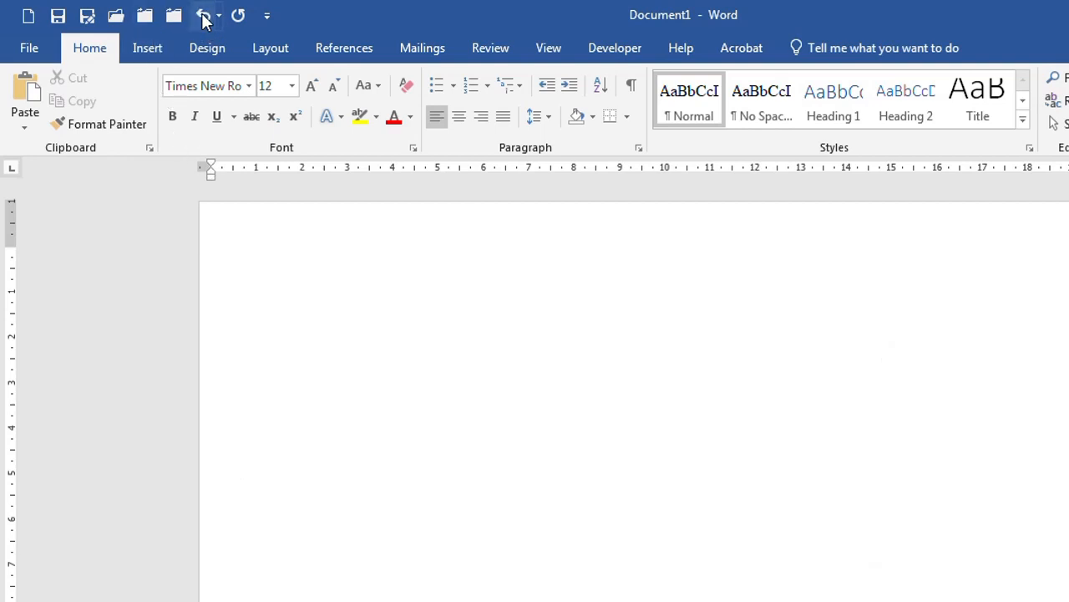
Step: Examine Word's paste options, check the copied range in Excel, and return to the blank page of Document1
click(25, 132)
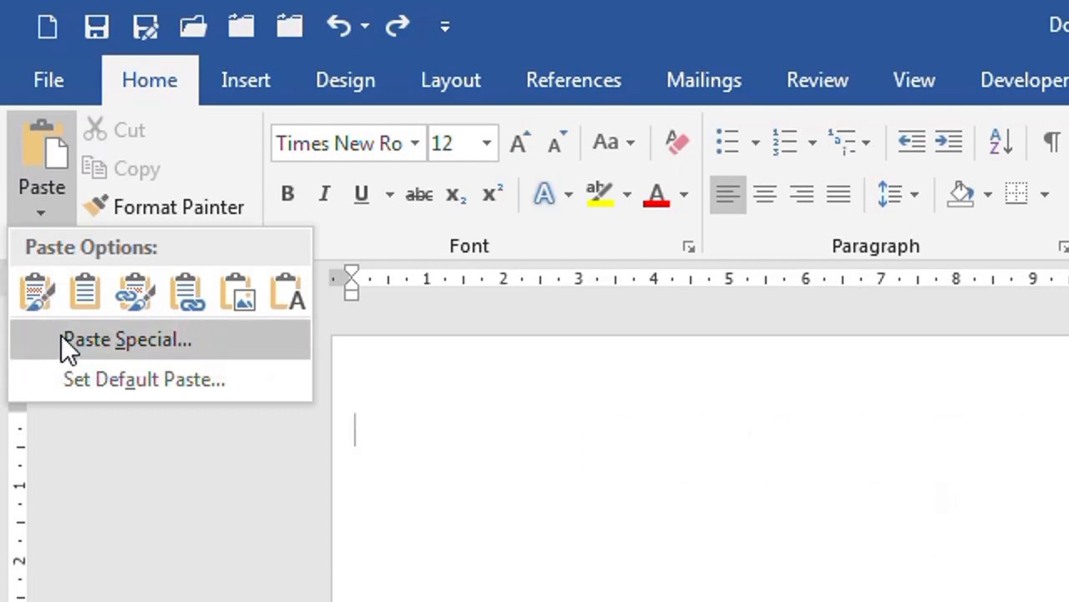
key(Escape)
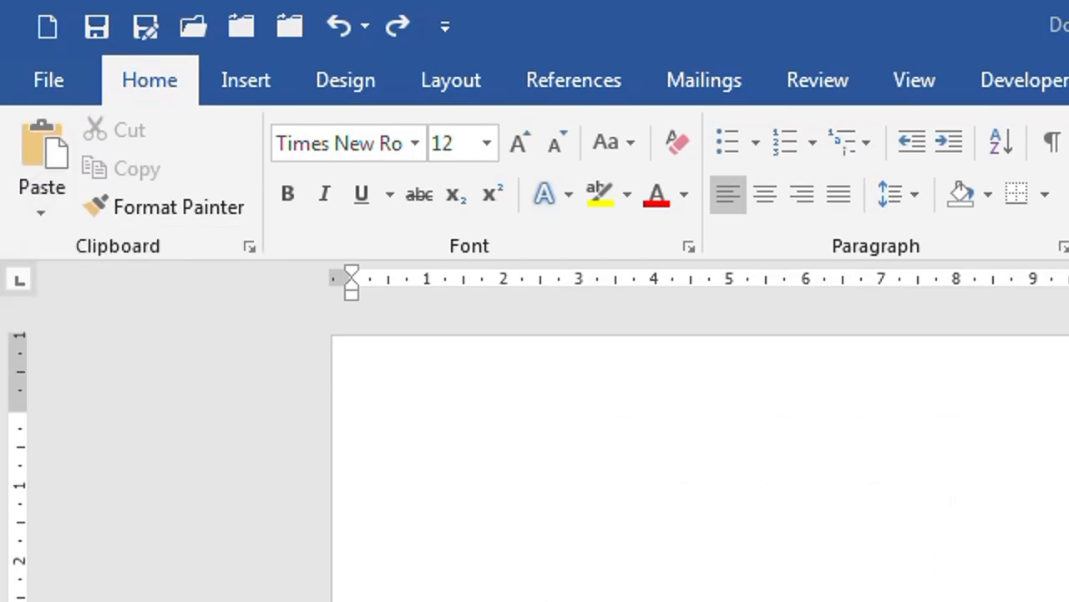
key(alt+Tab)
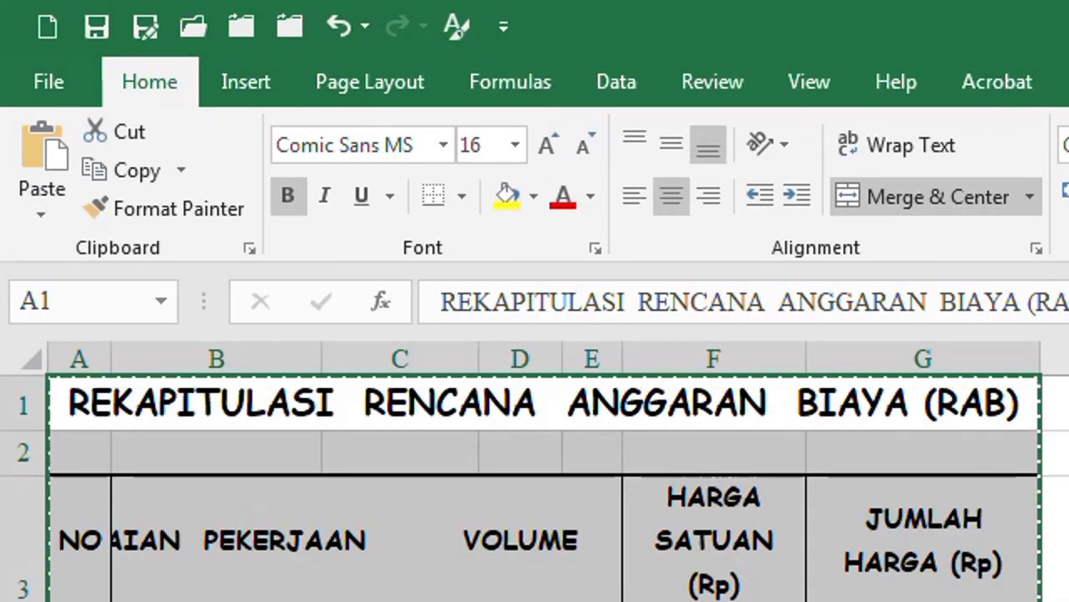
click(1059, 534)
key(alt+Tab)
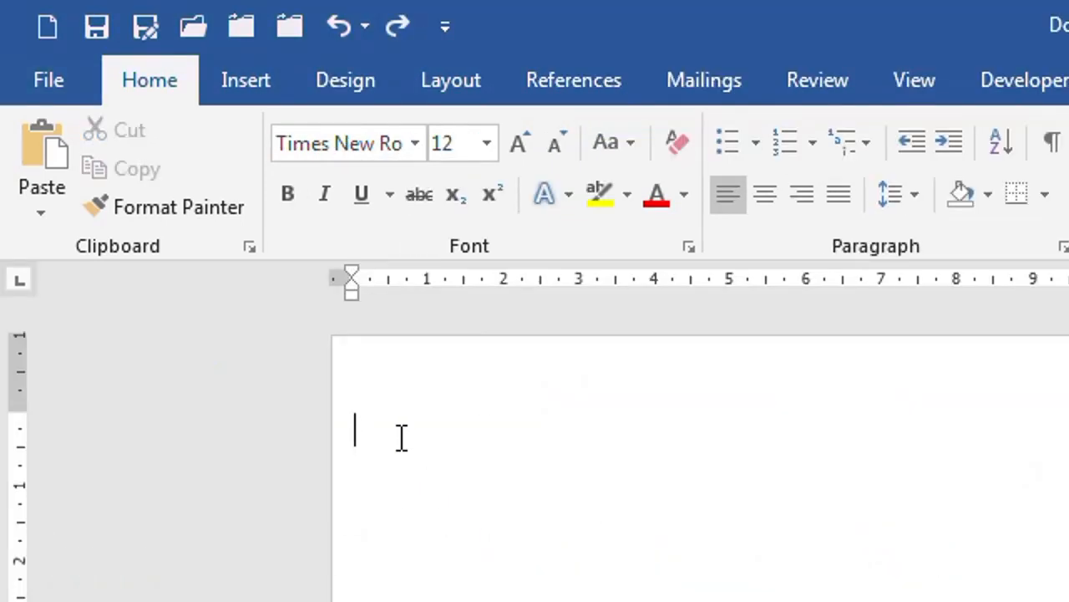
Step: Paste the copied table section into Document1 with Keep Source Formatting, and again below it with Use Destination Styles
click(39, 210)
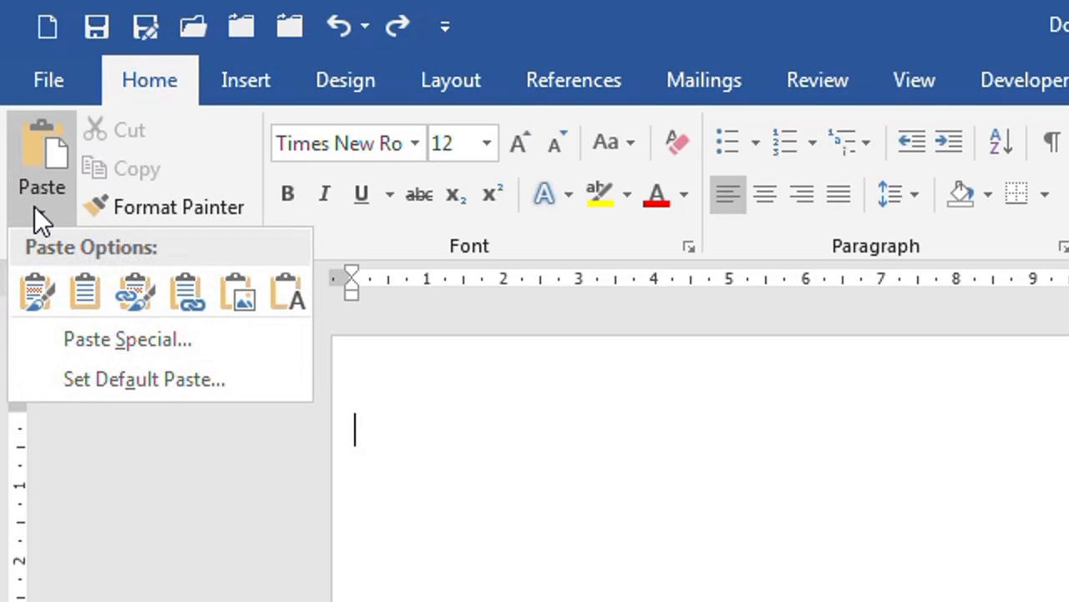
click(42, 286)
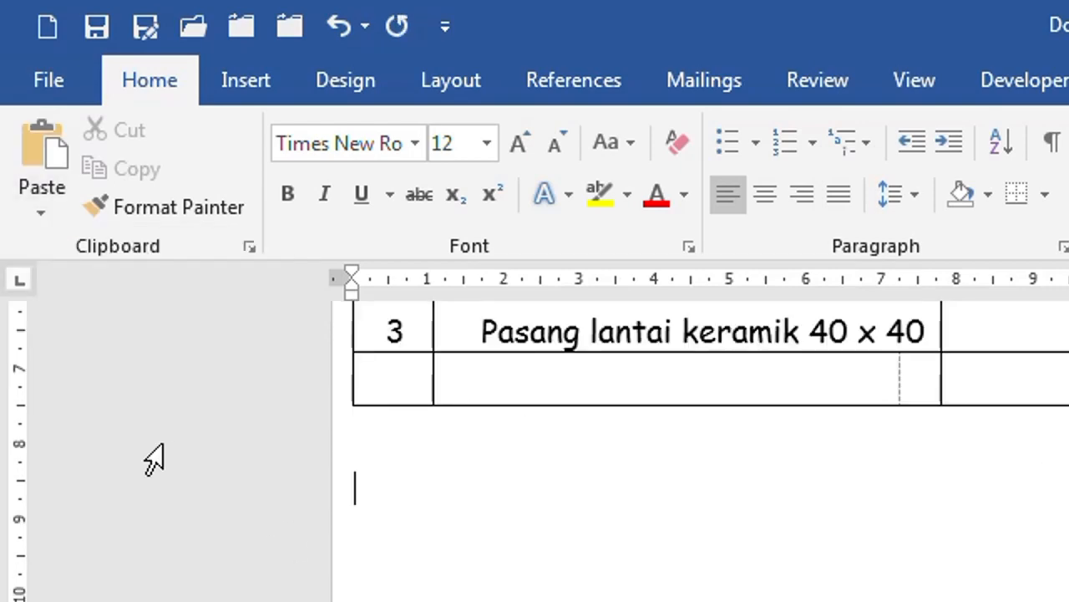
click(41, 214)
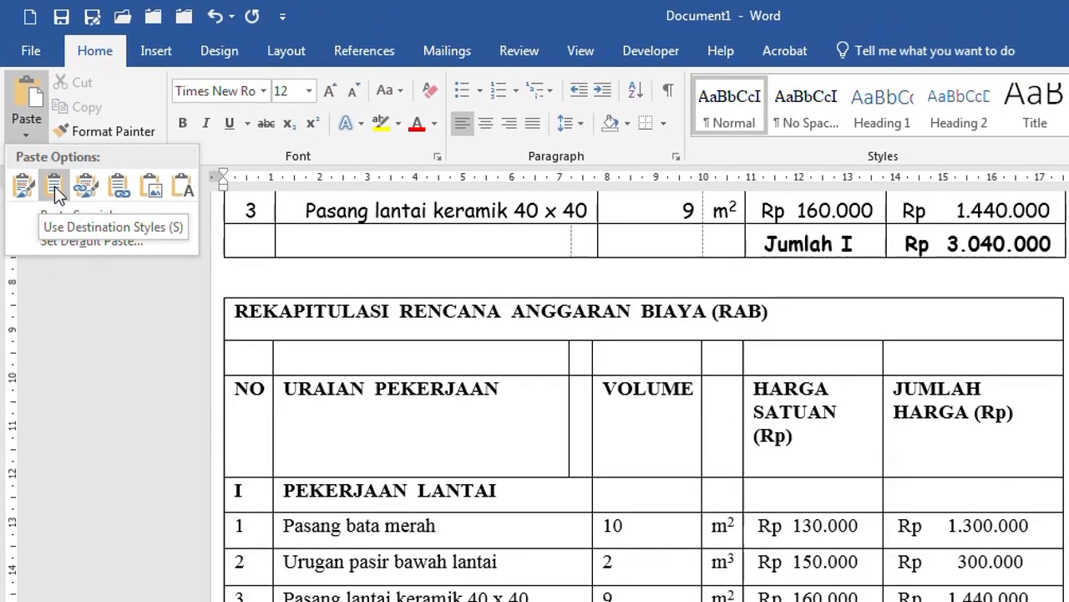
click(55, 191)
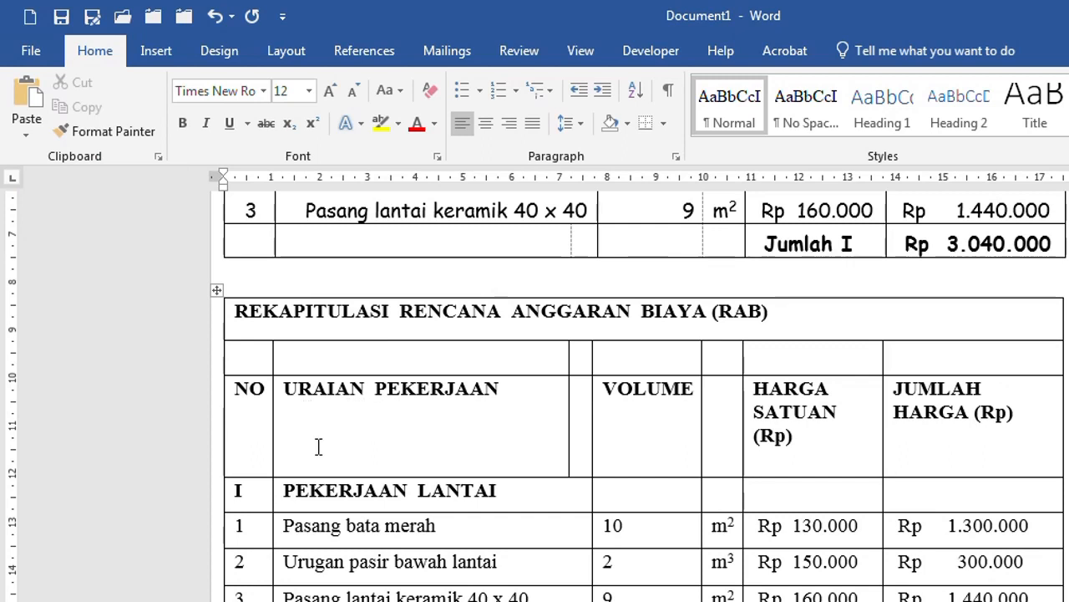
click(167, 435)
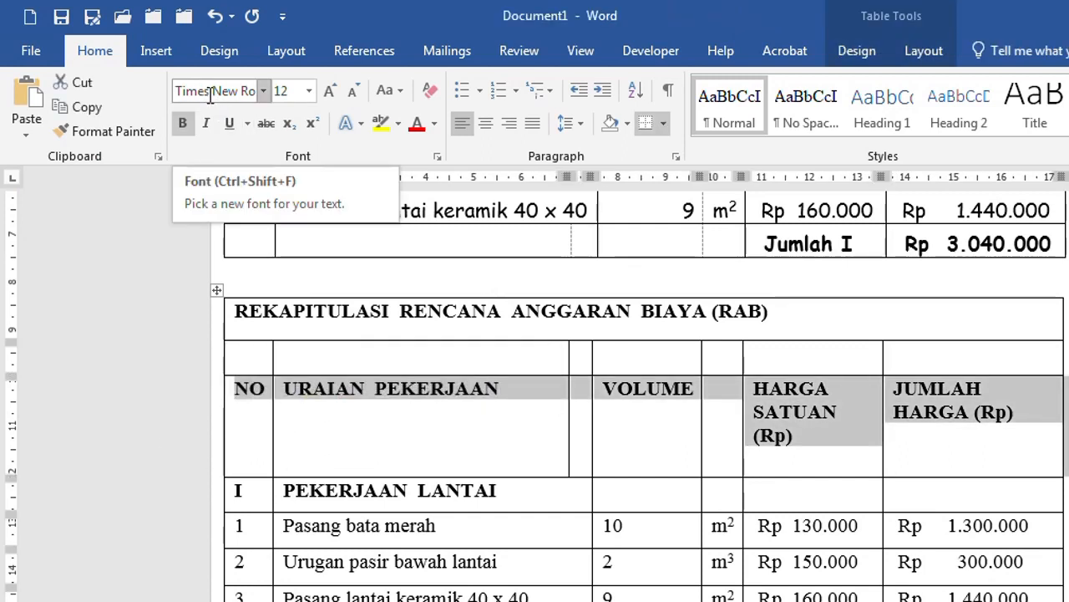
scroll(375, 578, down, 8)
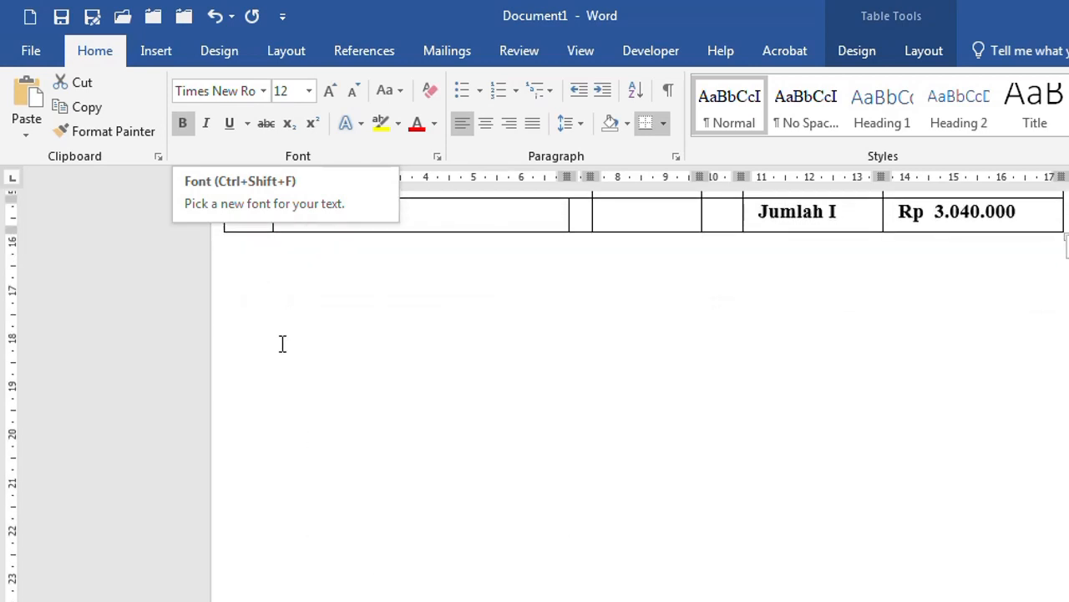
Step: Paste the copied table section below the second table with Link & Keep Source Formatting
click(274, 320)
click(28, 137)
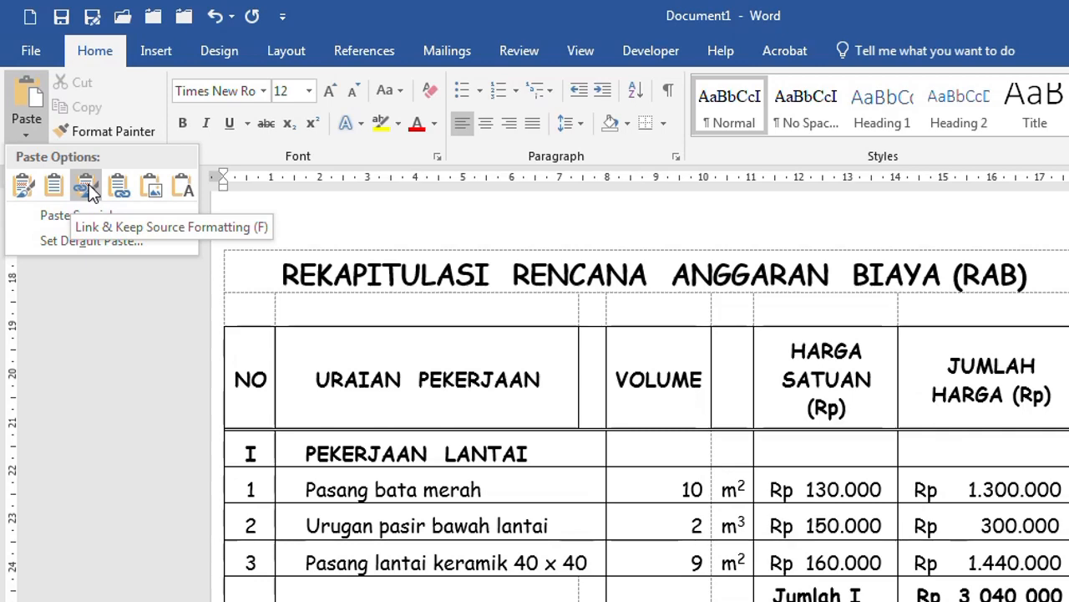
click(89, 185)
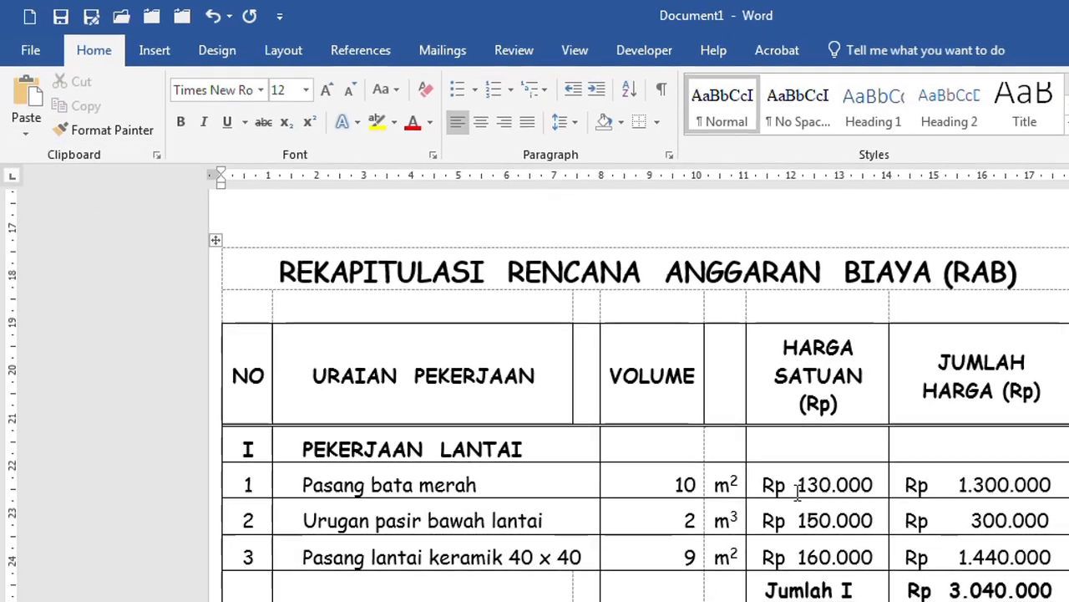
click(661, 495)
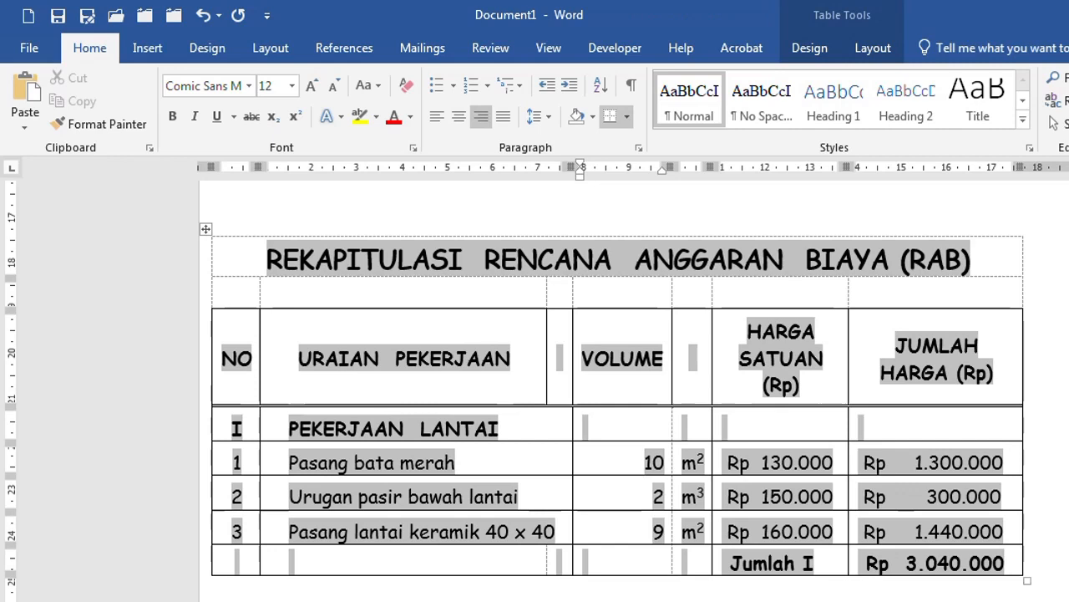
click(443, 588)
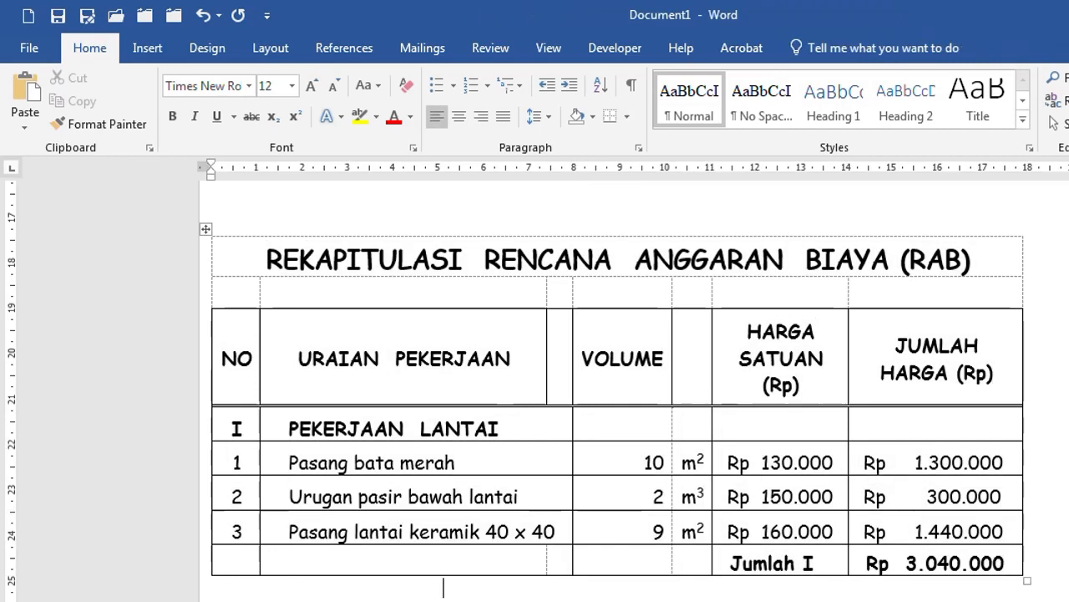
Step: Switch to Book1 in Excel and set the Pasang bata merah volume in D5 to 20
mouse_move(465, 601)
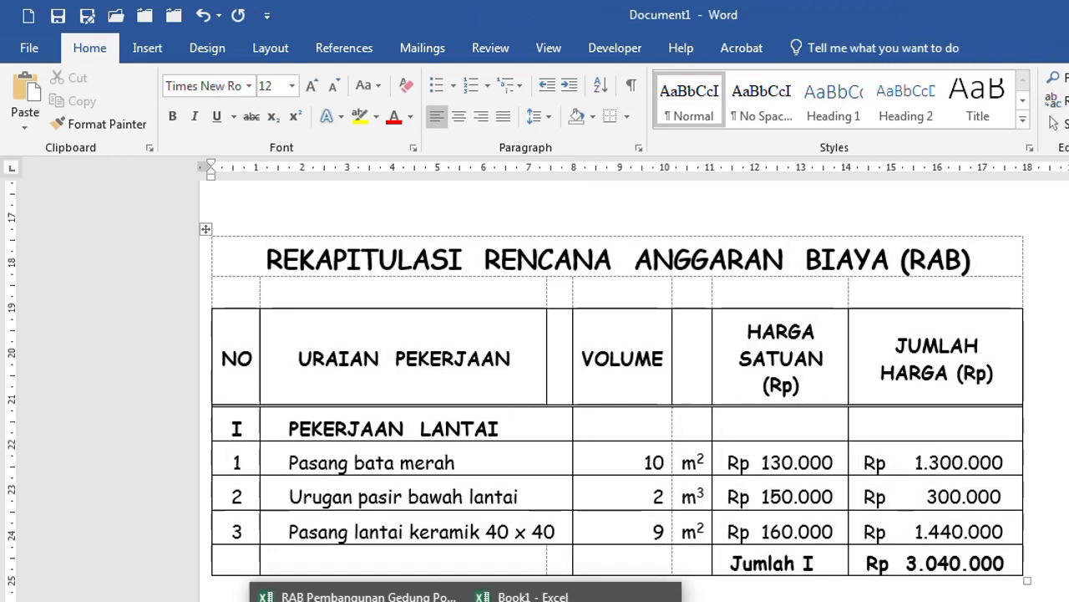
click(522, 596)
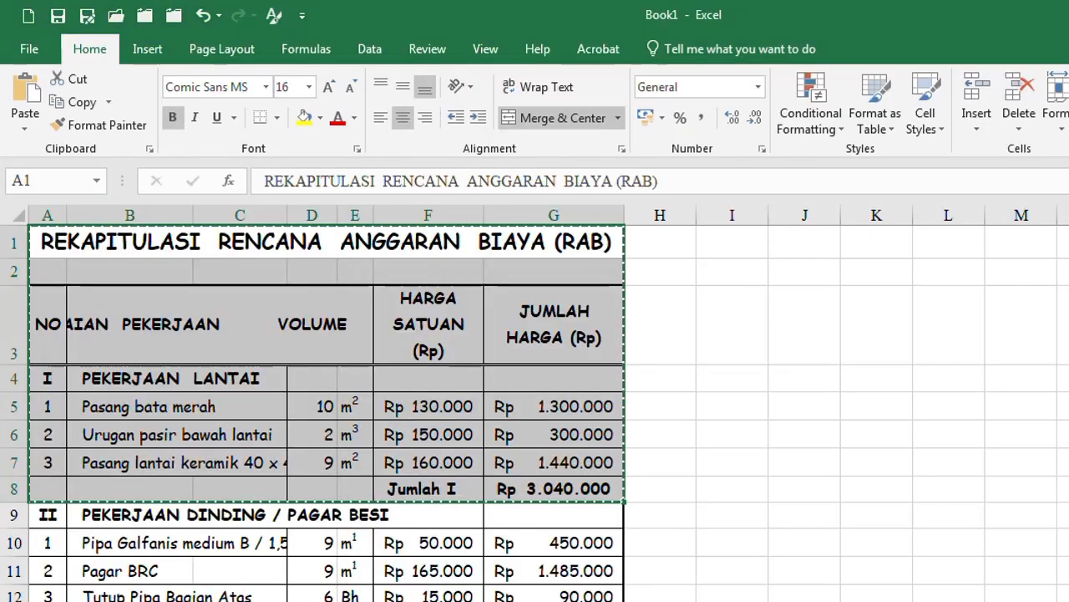
click(660, 433)
click(330, 408)
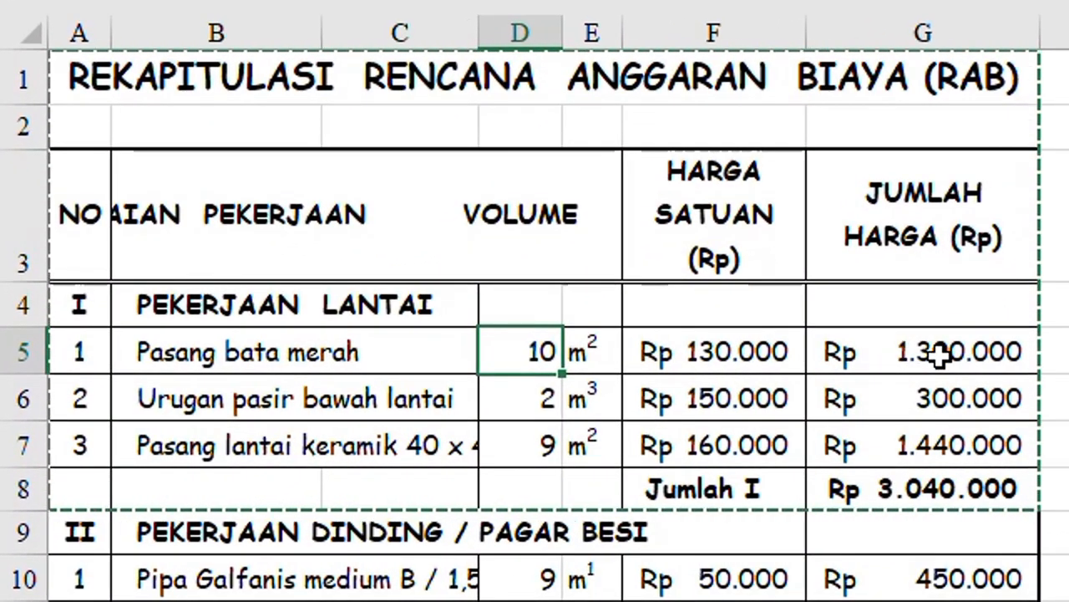
scroll(961, 359, down, 2)
scroll(965, 371, up, 1)
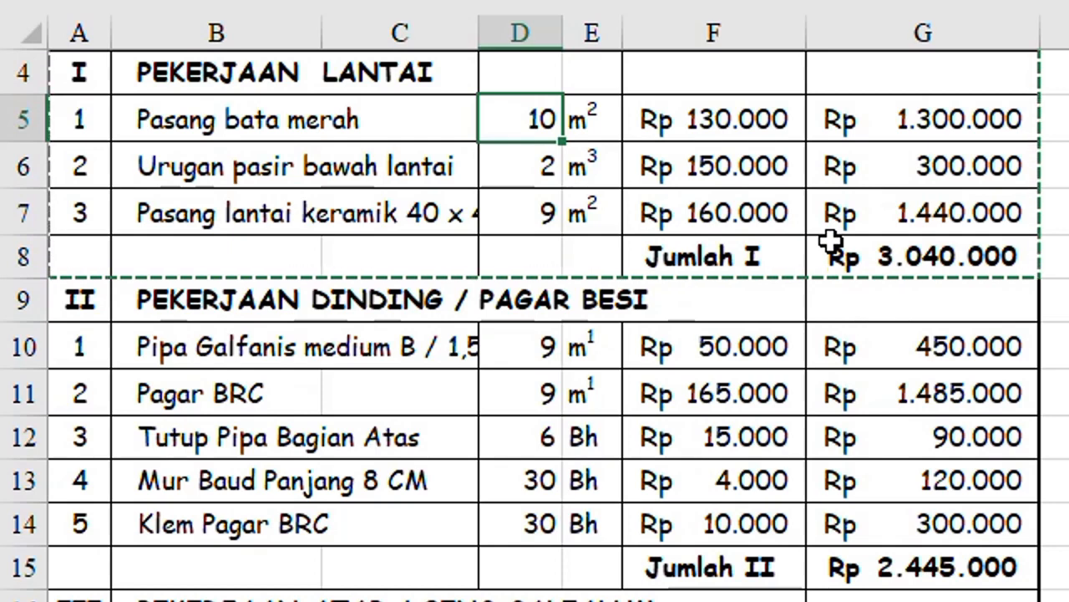
text(20)
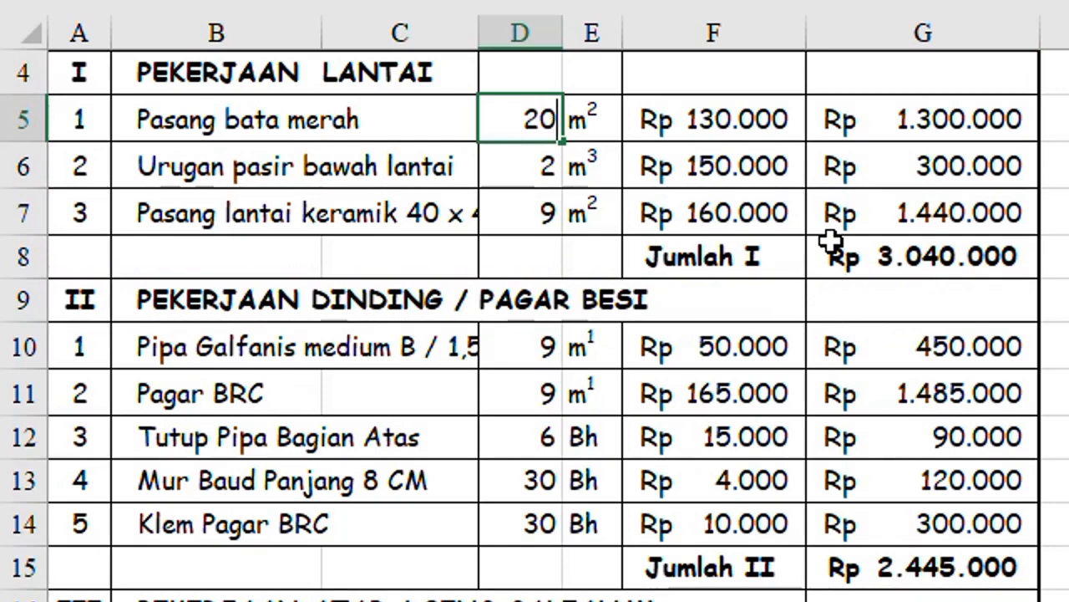
key(Return)
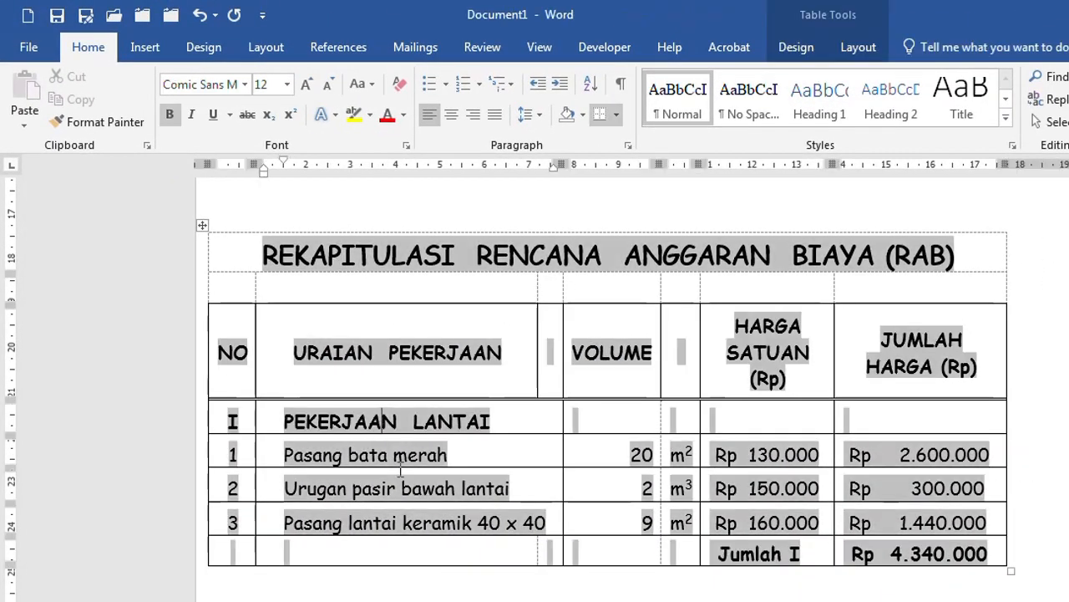
Step: Check the linked table's volume and amounts in Word's Document1 and compare them with the two unlinked tables above
click(436, 577)
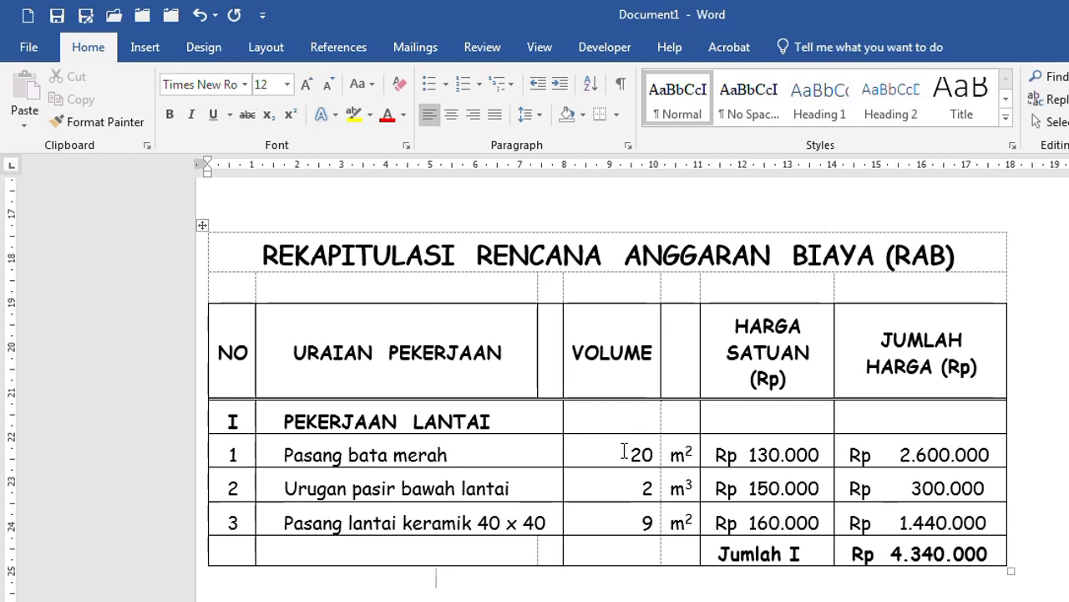
click(25, 126)
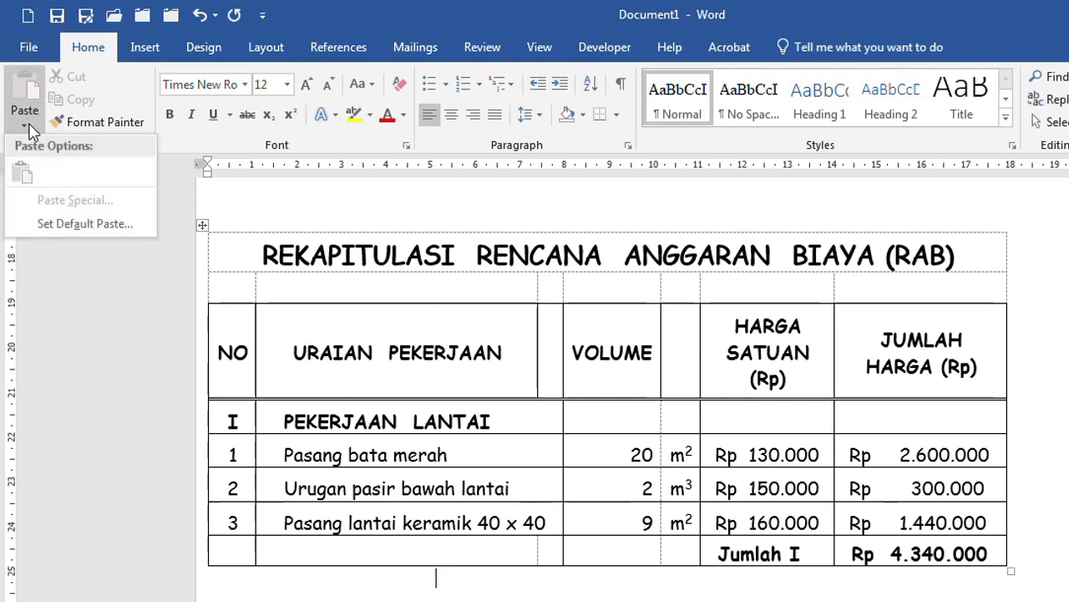
click(441, 583)
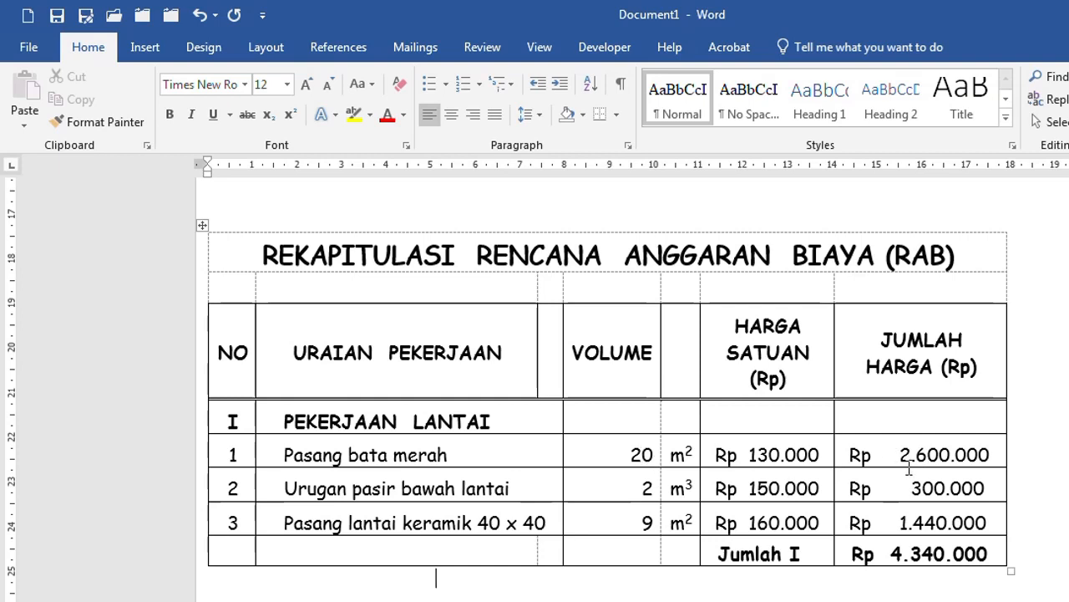
scroll(909, 469, down, 1)
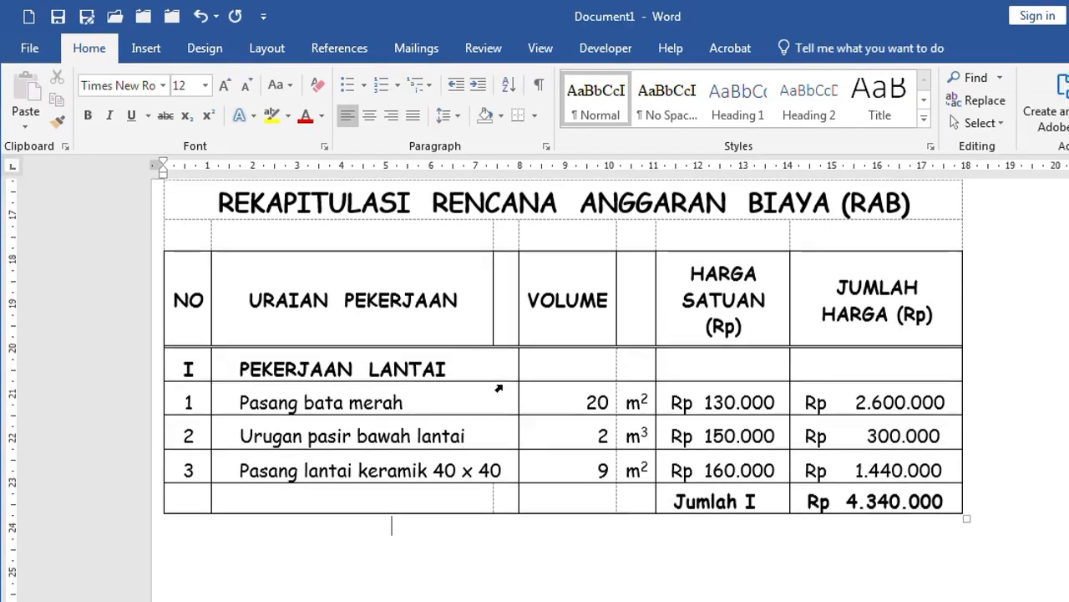
scroll(501, 383, up, 6)
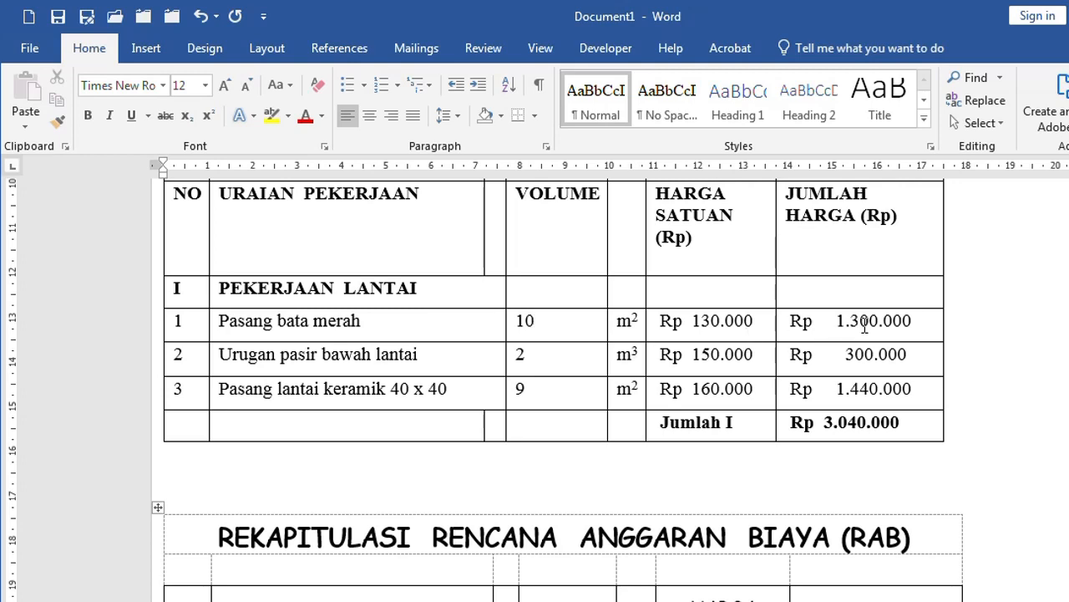
scroll(865, 325, down, 5)
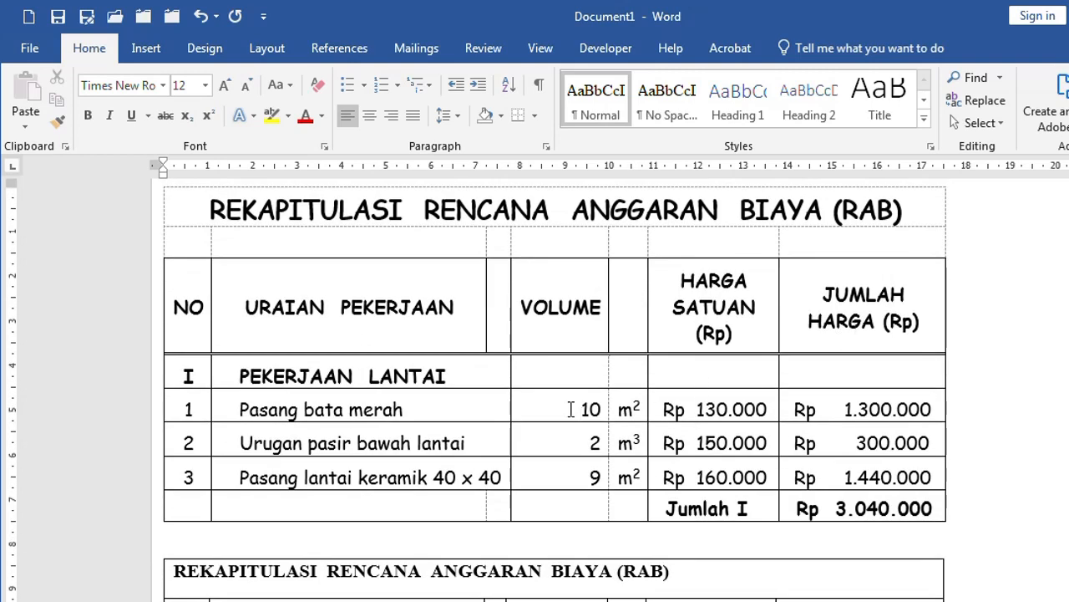
scroll(872, 415, down, 15)
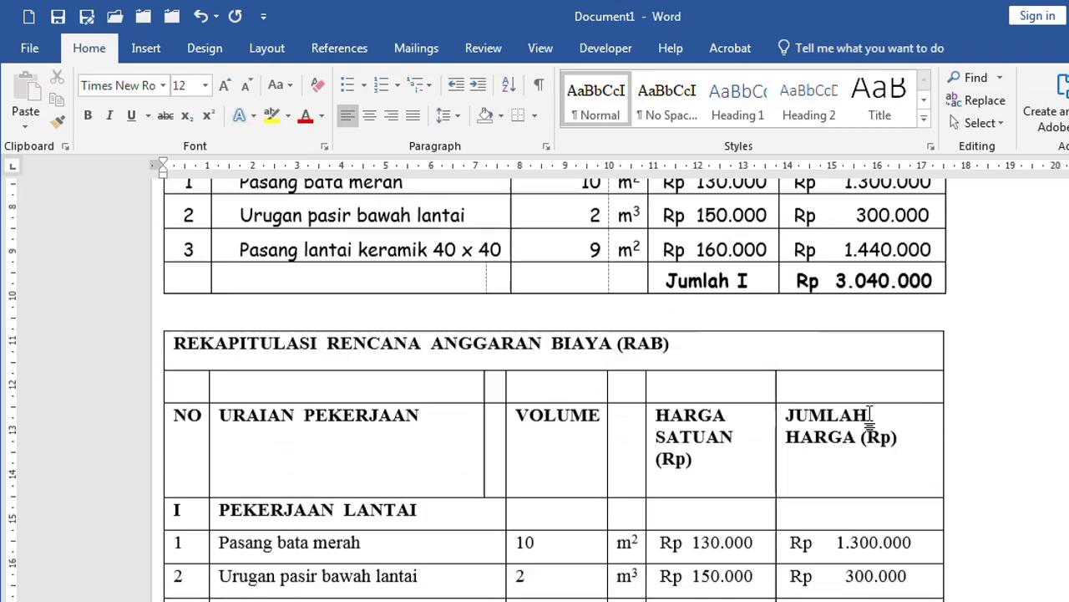
click(236, 506)
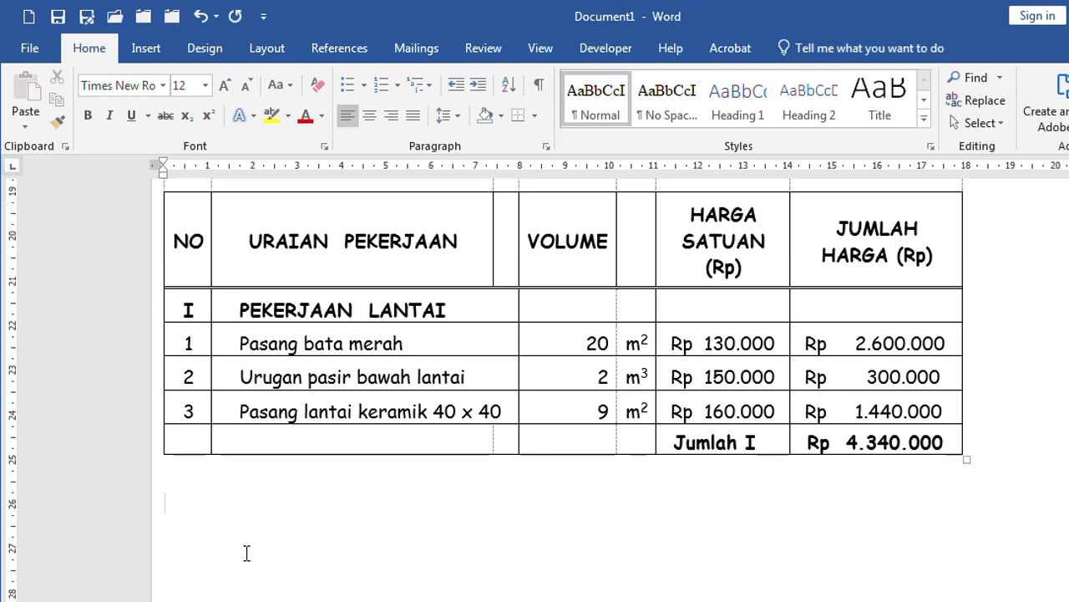
Step: Copy the table section A1:G8 again from Book1 in Excel
key(alt+Tab)
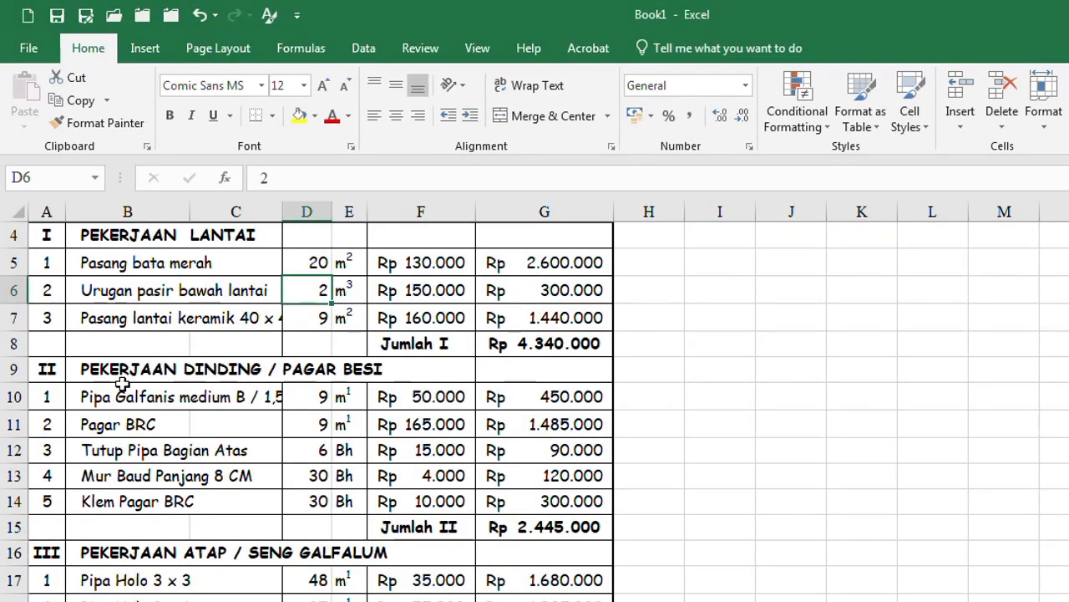
scroll(52, 222, up, 1)
drag(72, 242, 500, 480)
key(ctrl+c)
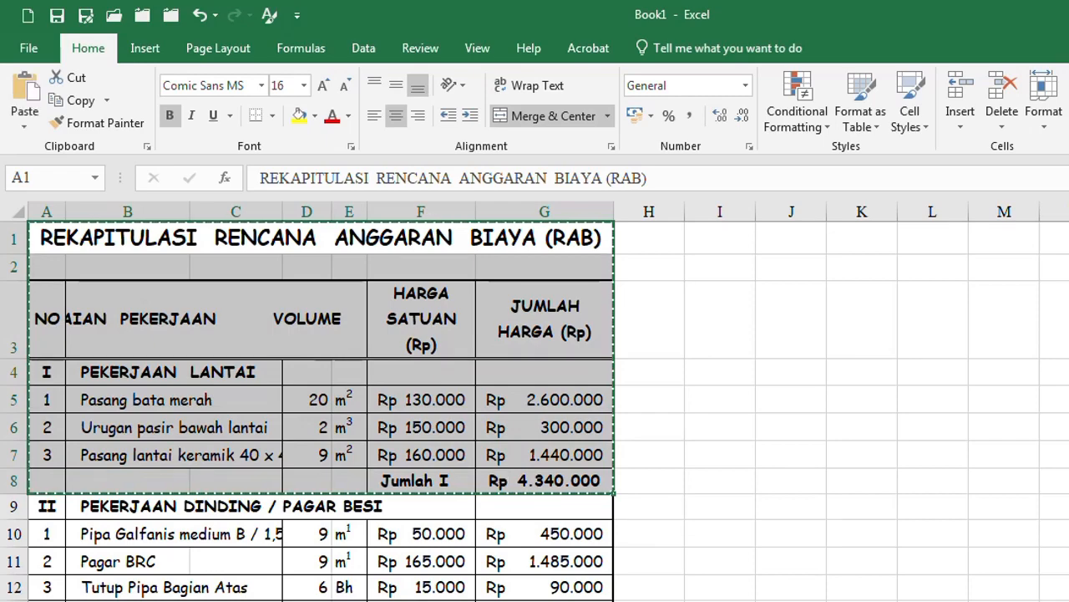
Step: Return to Word's Document1 and paste the copied table section below the linked table as a picture
key(alt+Tab)
scroll(125, 284, down, 1)
click(25, 125)
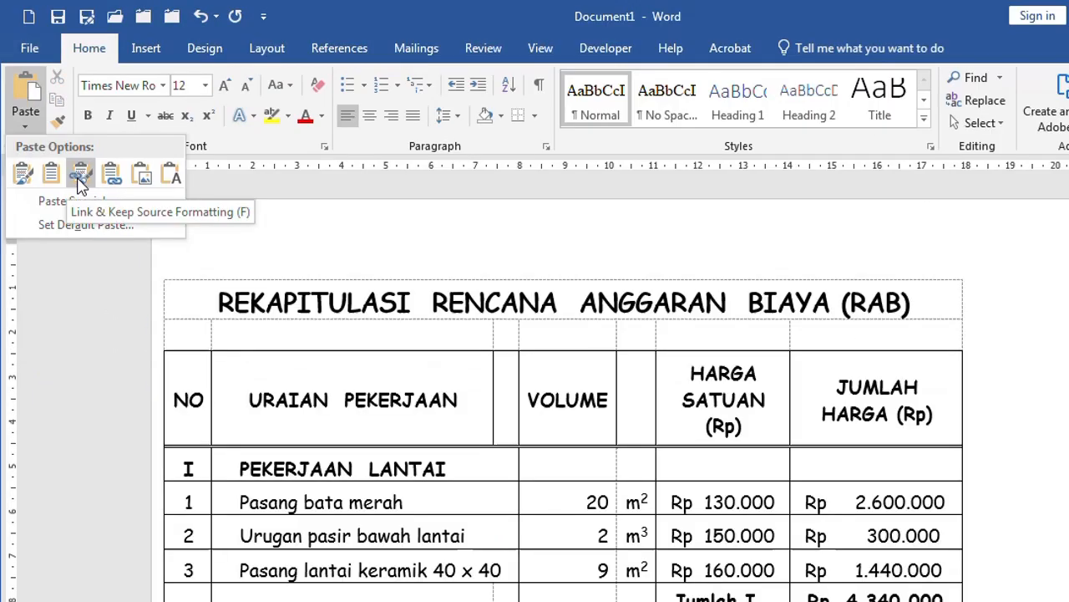
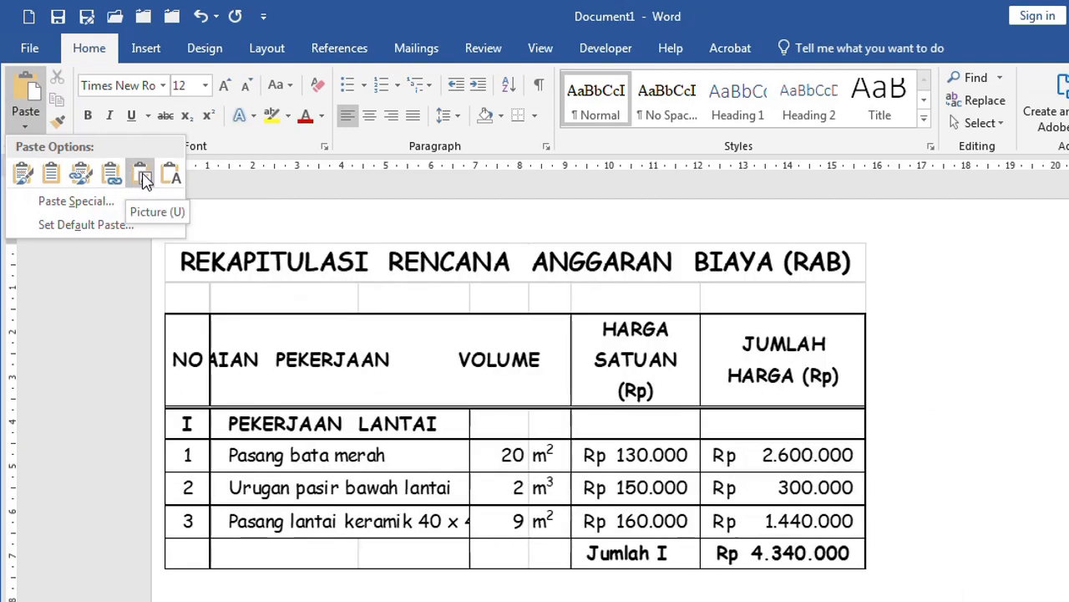
click(142, 176)
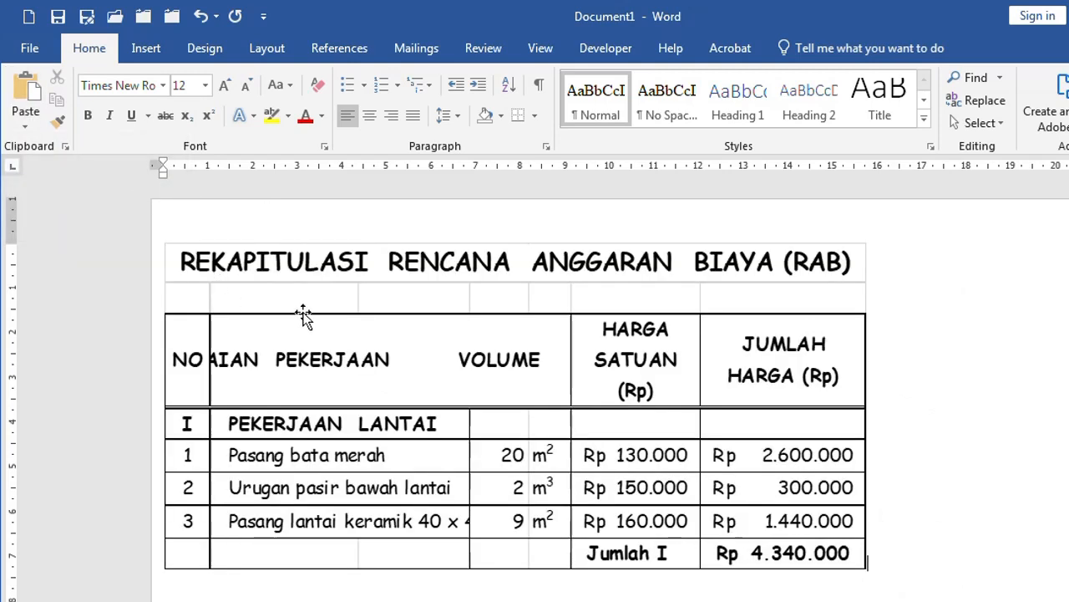
Step: Change the pasted table picture's text wrapping so it floats, and move it slightly to the right
click(487, 332)
right_click(459, 311)
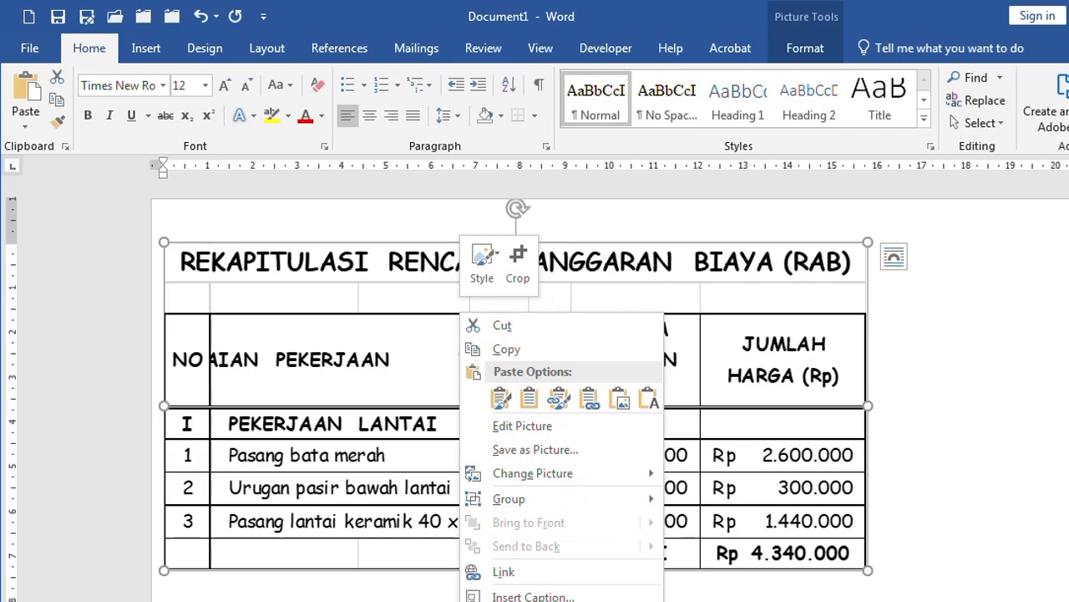
click(726, 582)
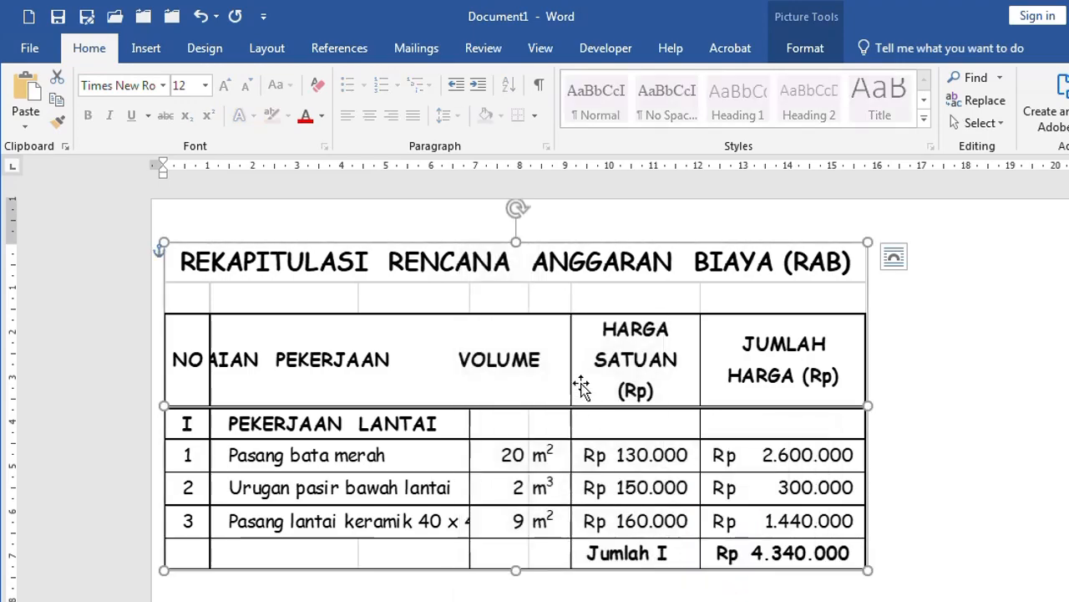
drag(578, 387, 598, 456)
click(493, 590)
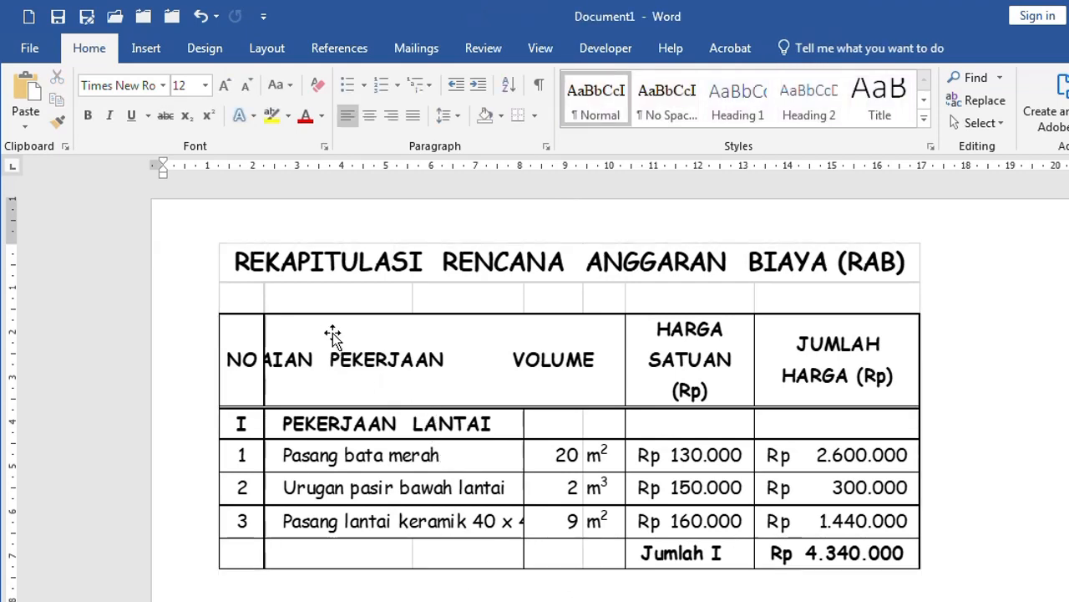
Step: Switch to Book1 in Excel and hide the worksheet's gridlines
click(349, 299)
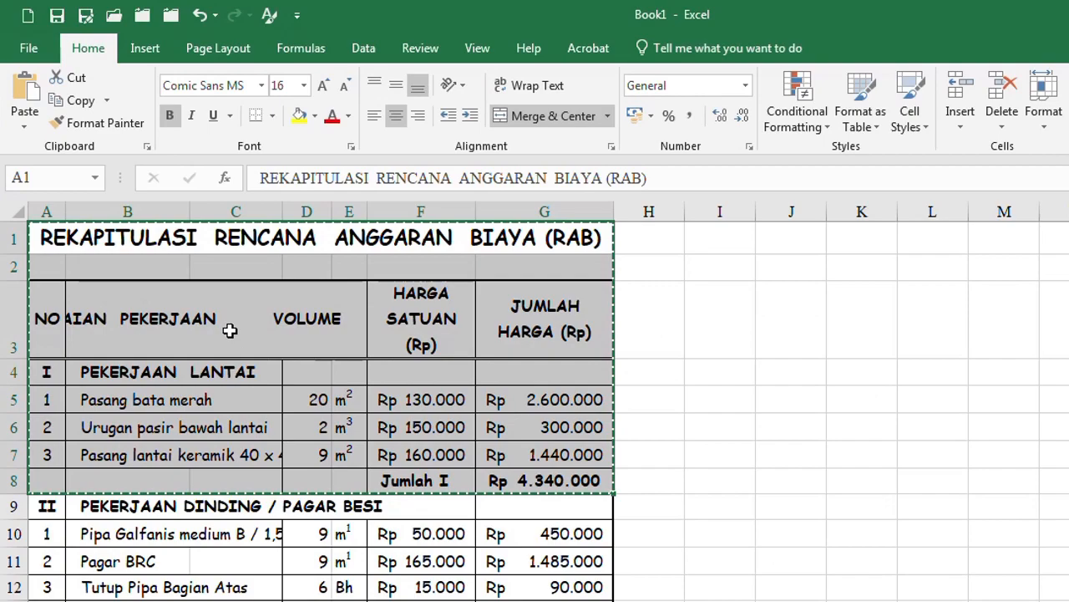
click(673, 395)
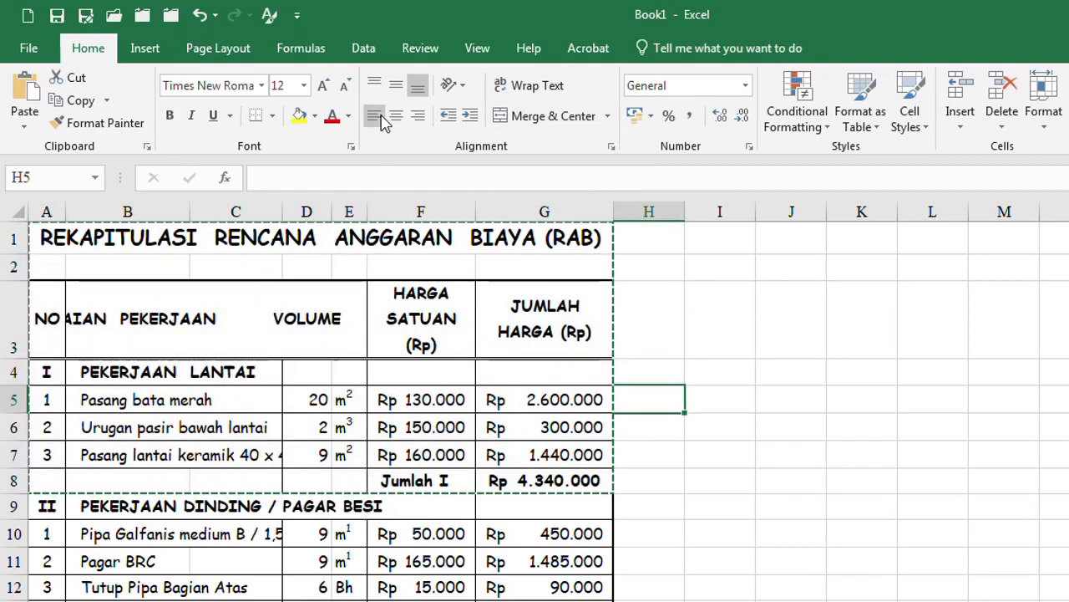
click(479, 50)
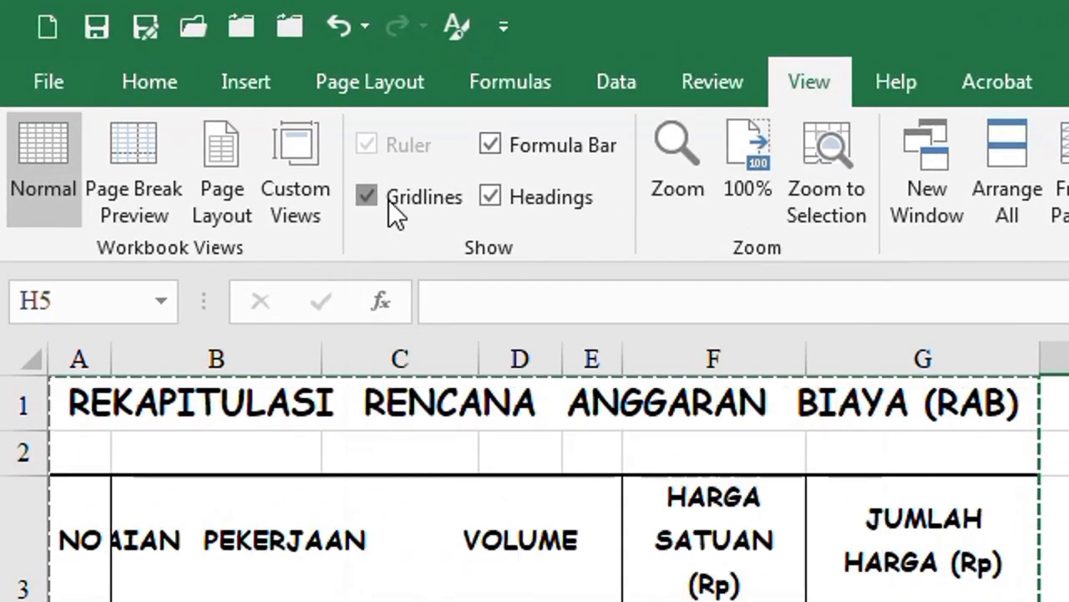
click(389, 200)
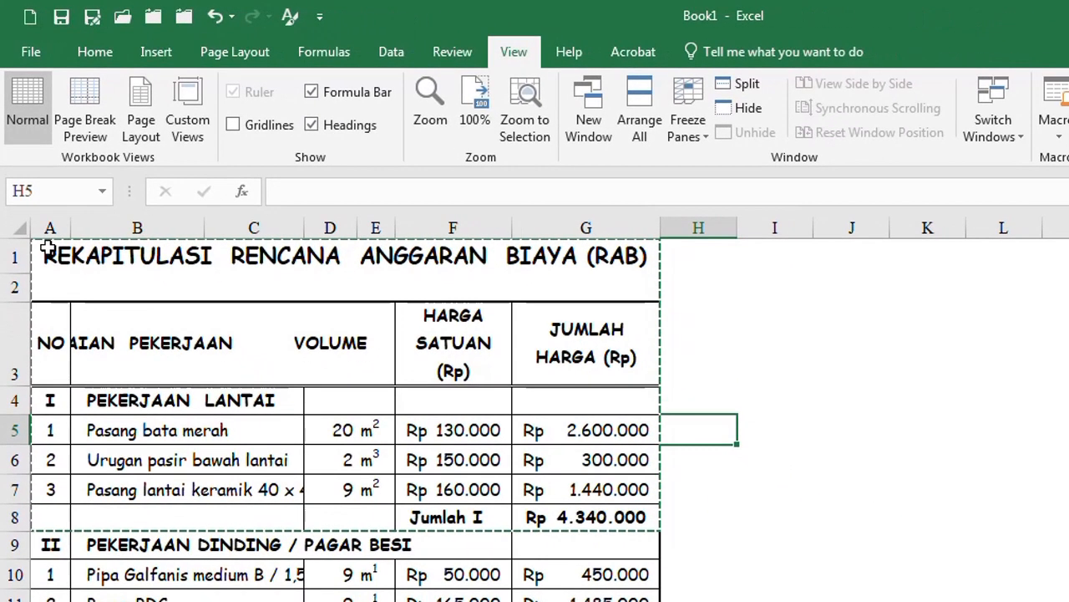
Step: Copy the whole RAB table, from the title in A1 through the Terbilang line in row 28, columns A to G
drag(72, 400, 250, 530)
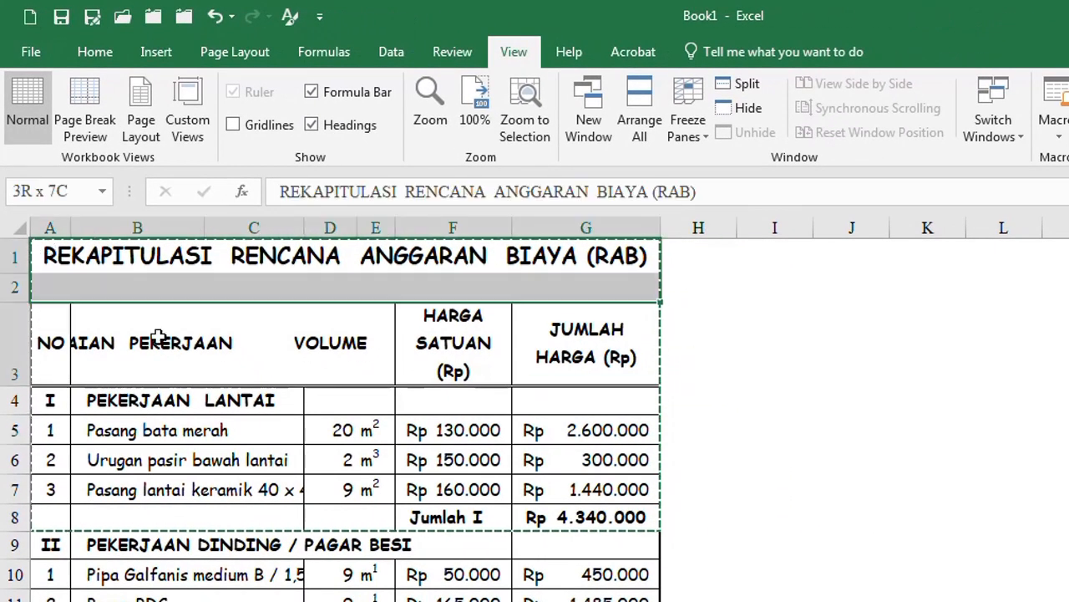
drag(159, 336, 543, 518)
scroll(568, 555, down, 6)
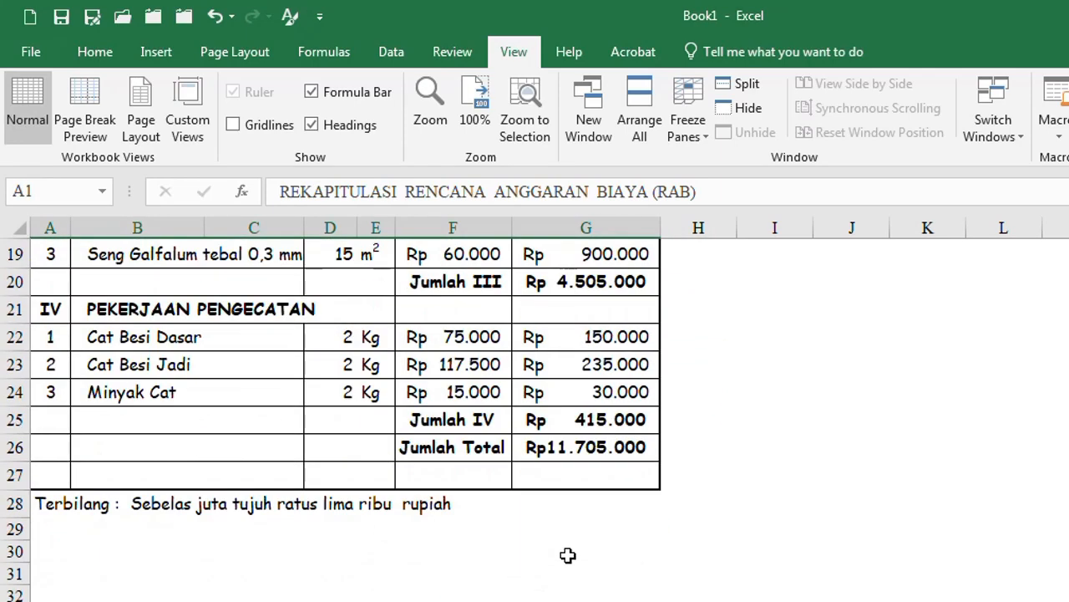
shift+click(592, 501)
key(ctrl+c)
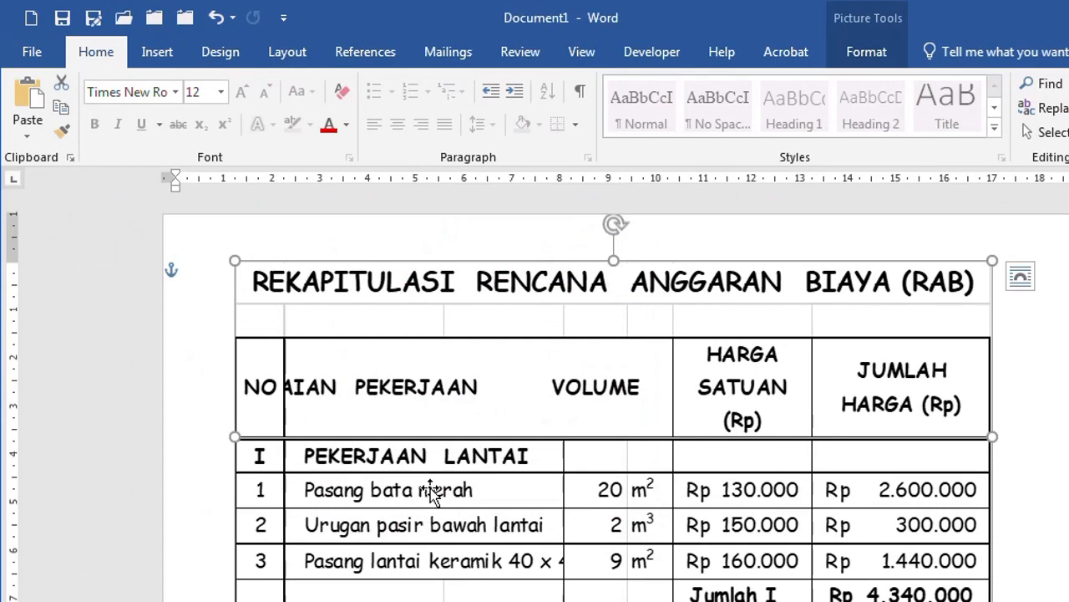
Step: Switch to Word's Document1 and paste the whole table as a picture at the start of a blank page
click(1042, 501)
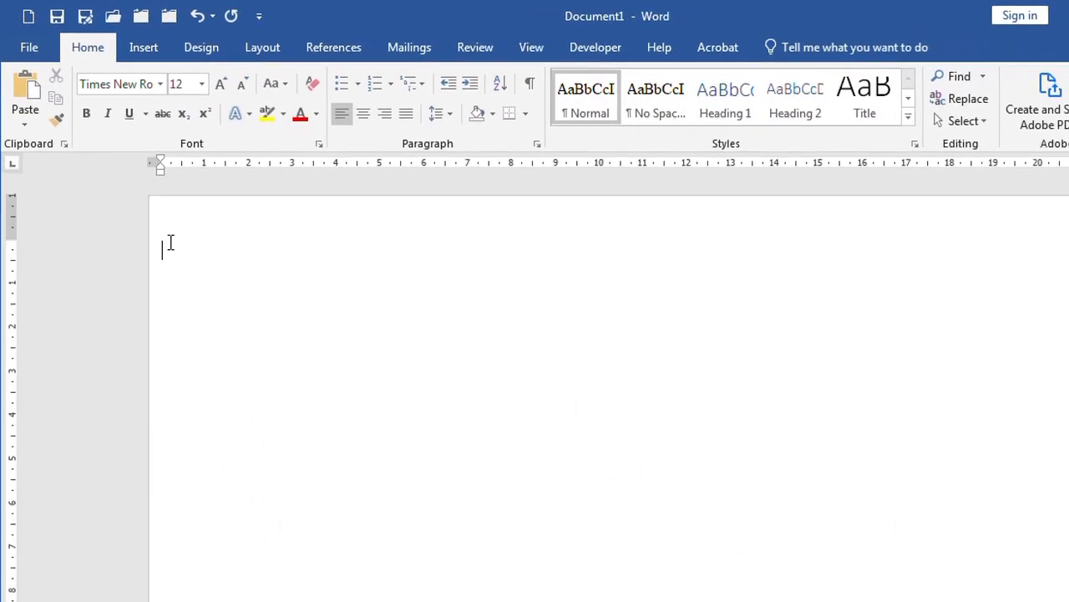
click(25, 121)
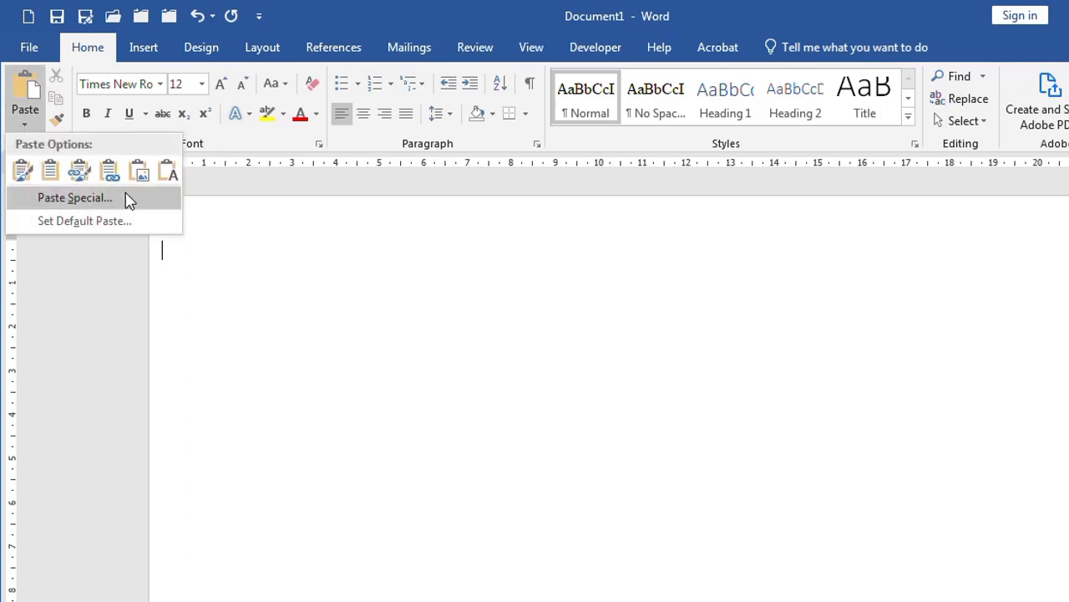
scroll(453, 434, up, 10)
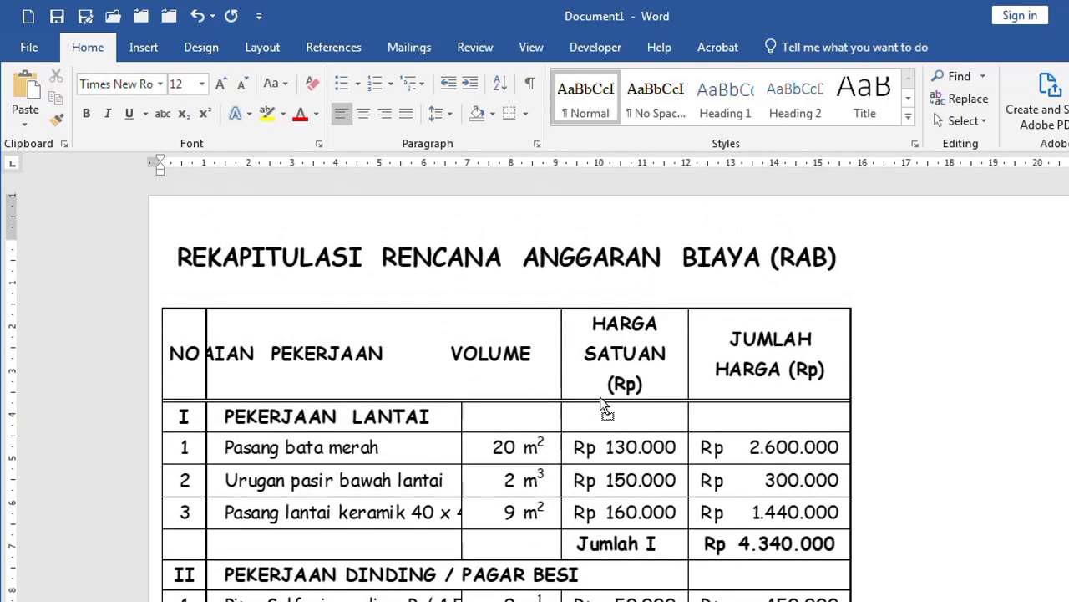
Step: Set the pasted table picture's text wrapping to In Front of Text and move it slightly to the right
right_click(566, 353)
mouse_move(633, 601)
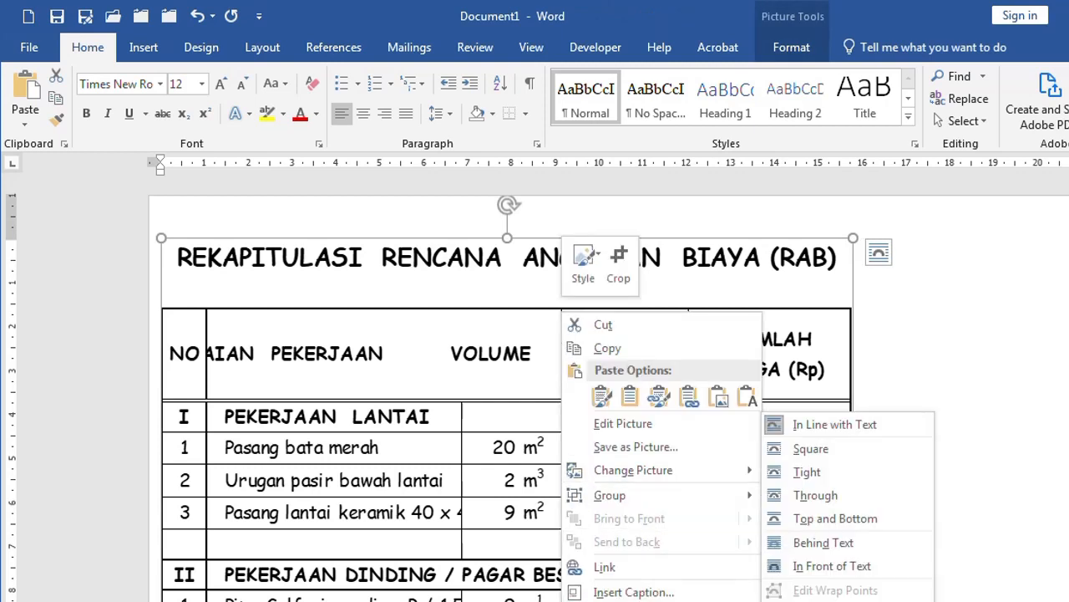
click(827, 566)
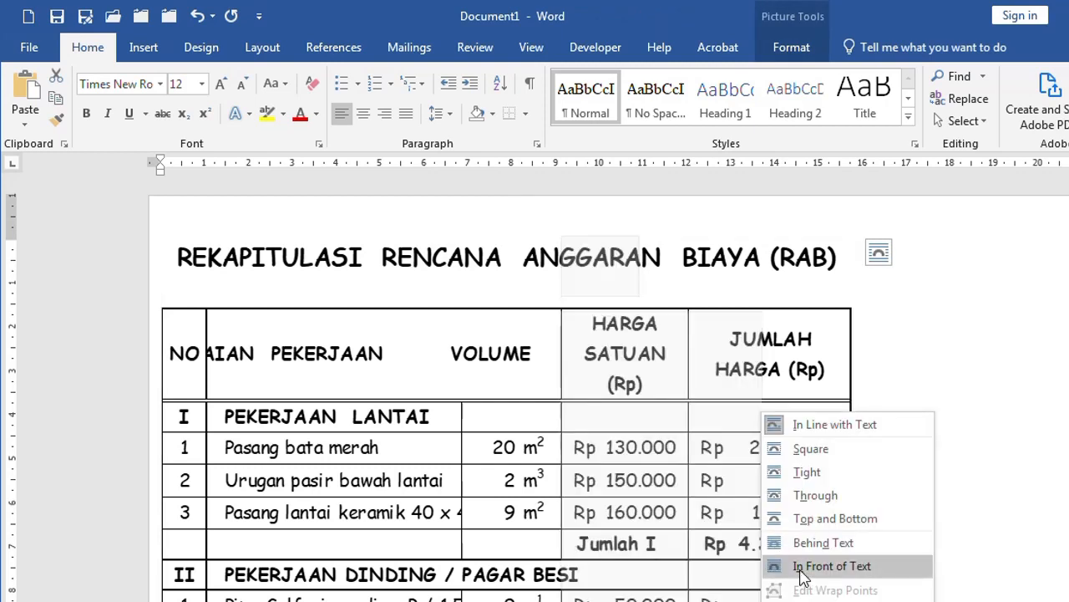
drag(594, 366, 710, 361)
click(1016, 390)
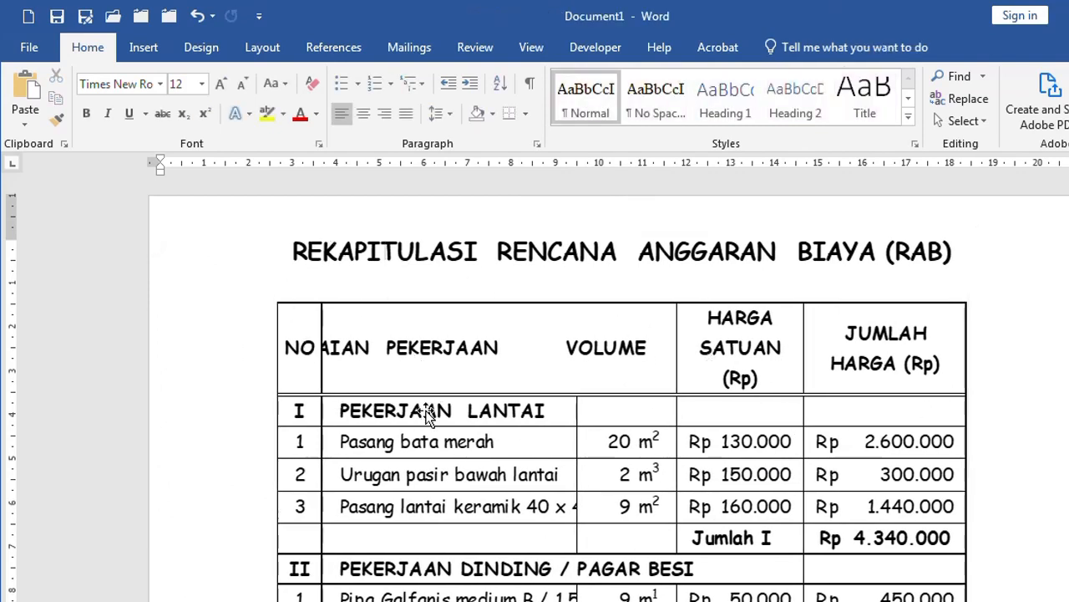
Step: Move the table picture down the page to leave empty space above it and place the text cursor there
click(489, 455)
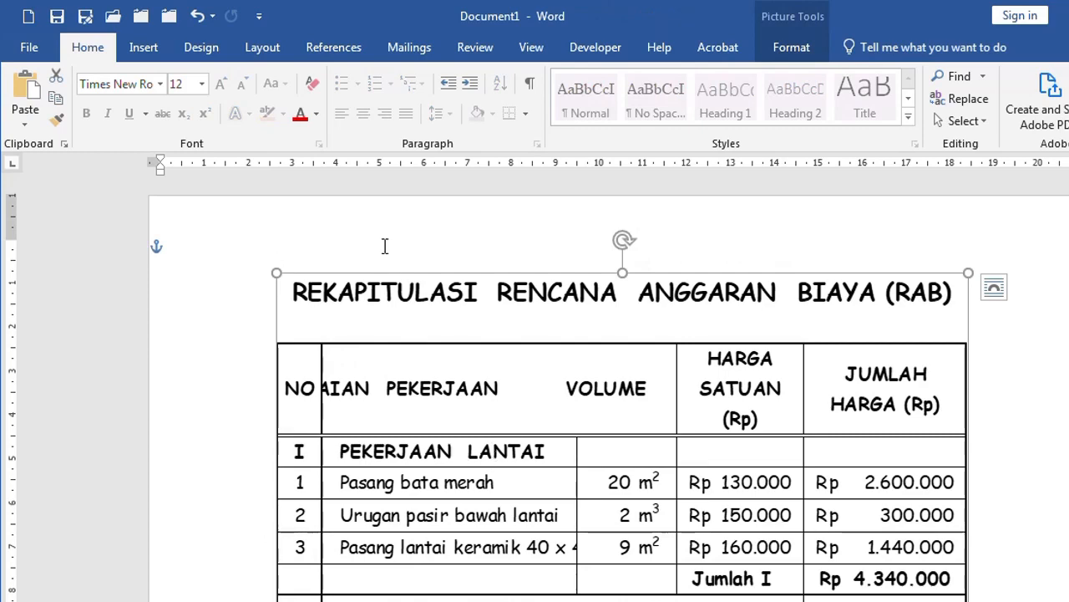
click(385, 247)
drag(374, 371, 369, 582)
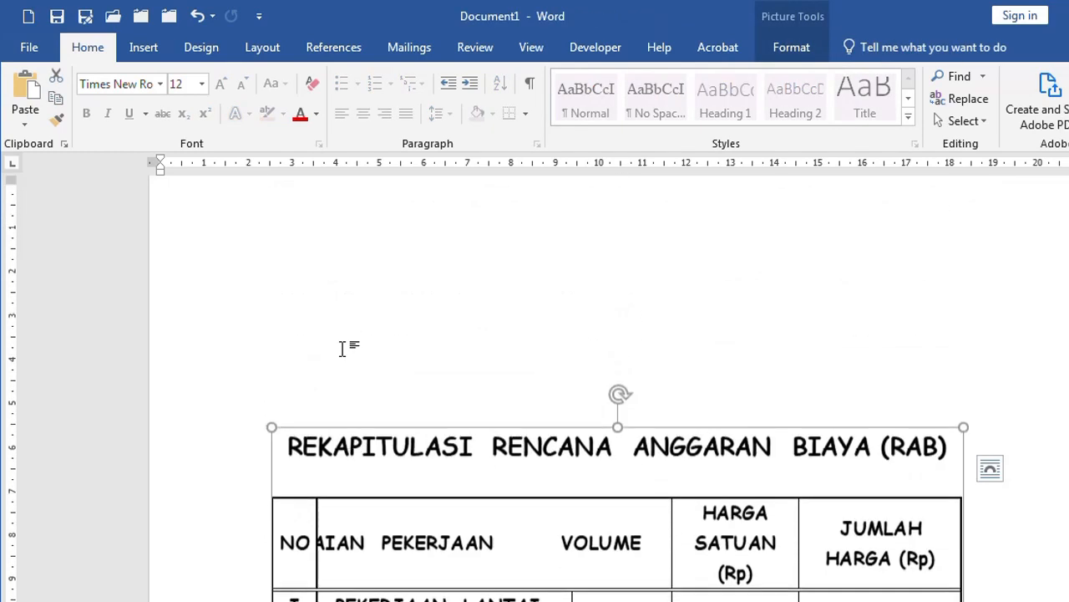
scroll(312, 306, up, 2)
click(319, 290)
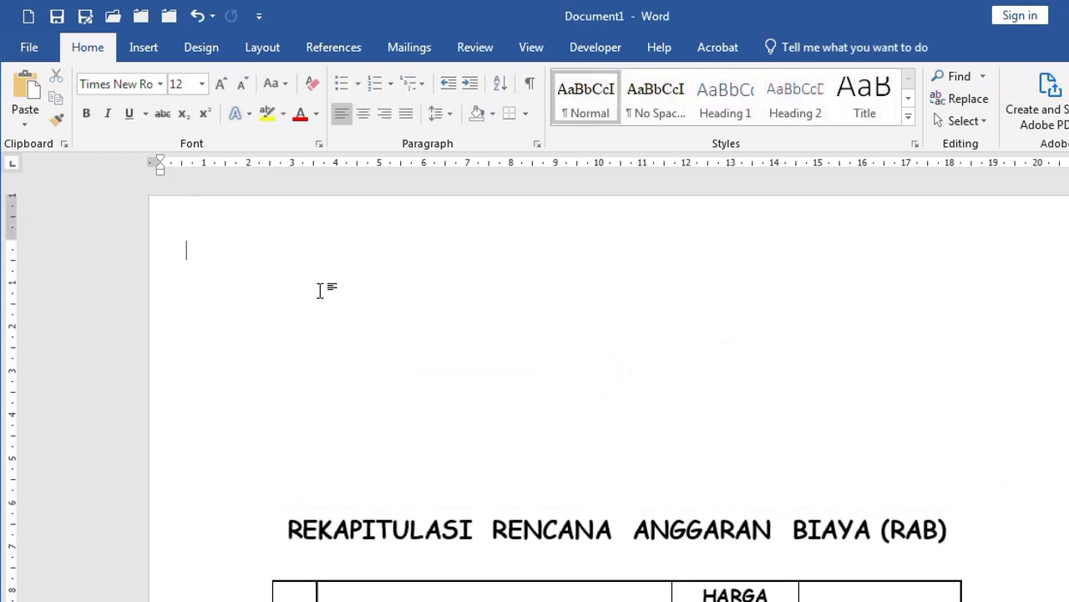
key(ctrl+z)
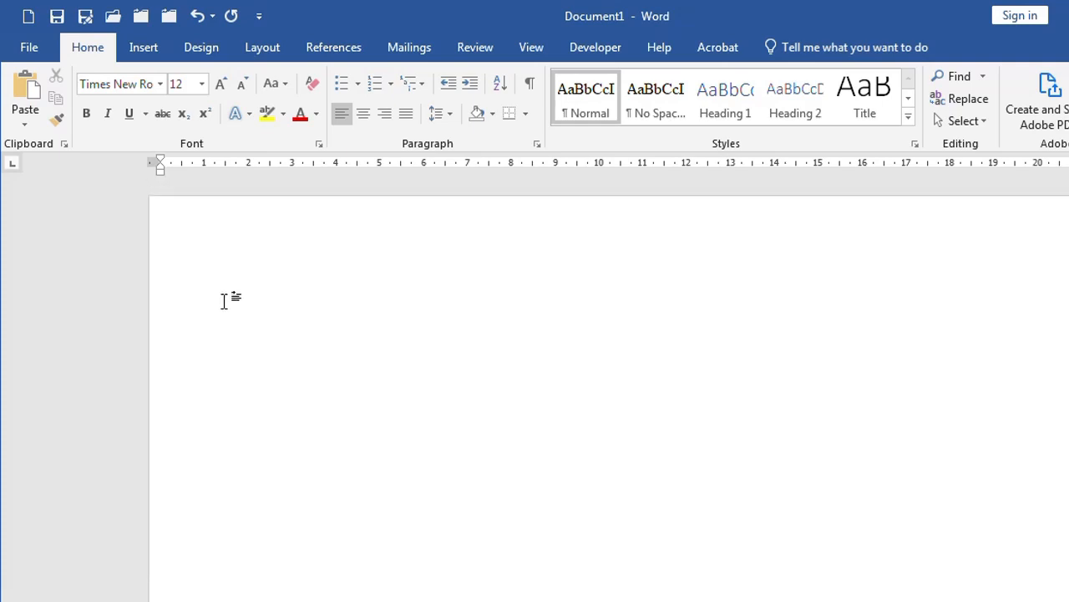
Step: Paste the copied table at the cursor again, keeping text only
click(21, 126)
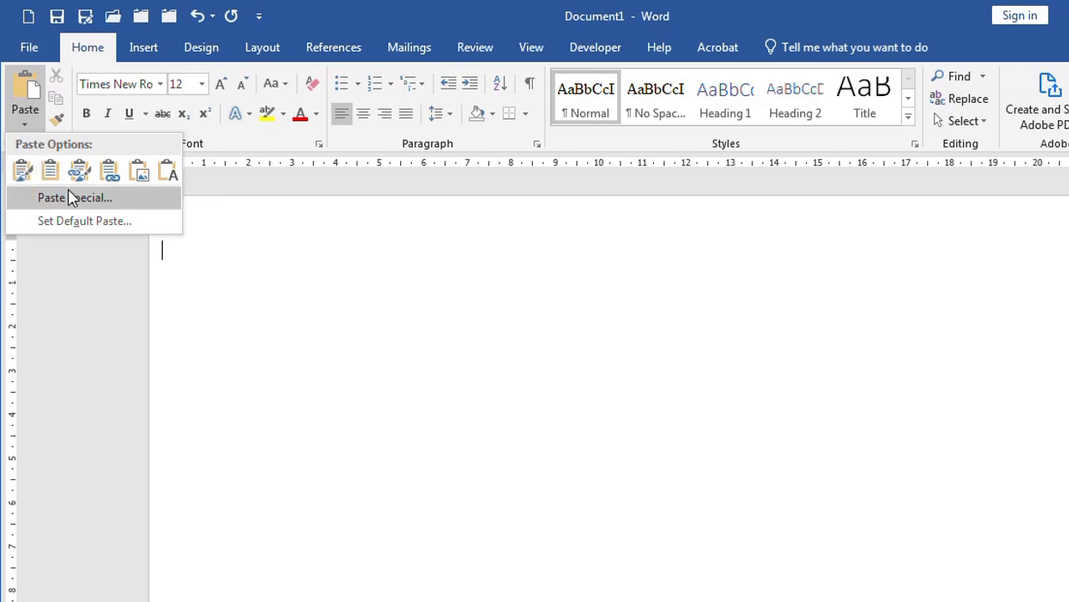
click(168, 173)
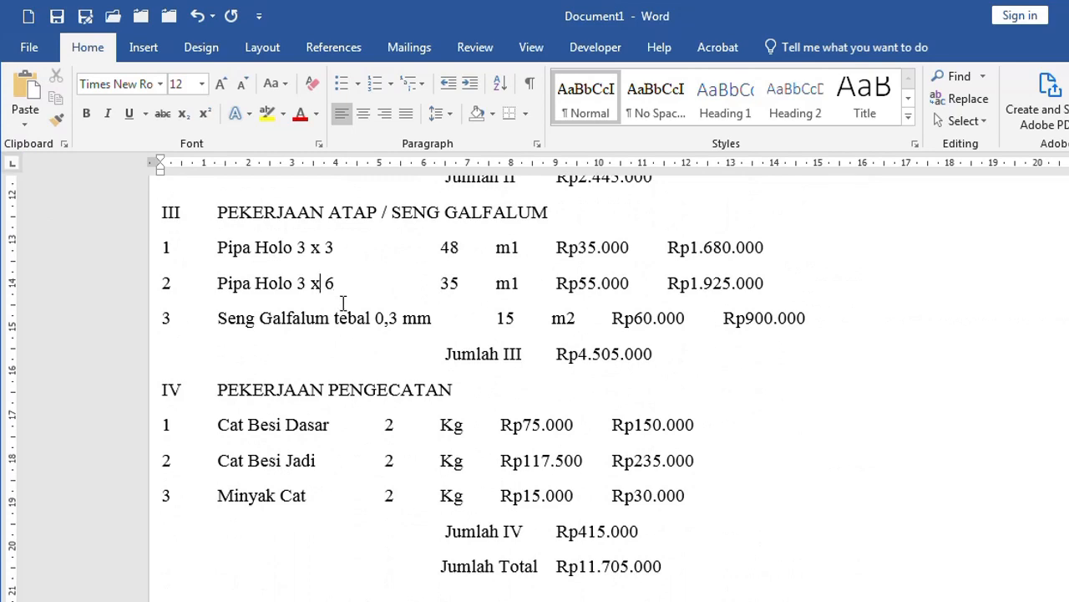
scroll(344, 304, up, 6)
Step: Examine the text-only table from its title to its end, and compare it with the table pictures further down
drag(114, 249, 99, 585)
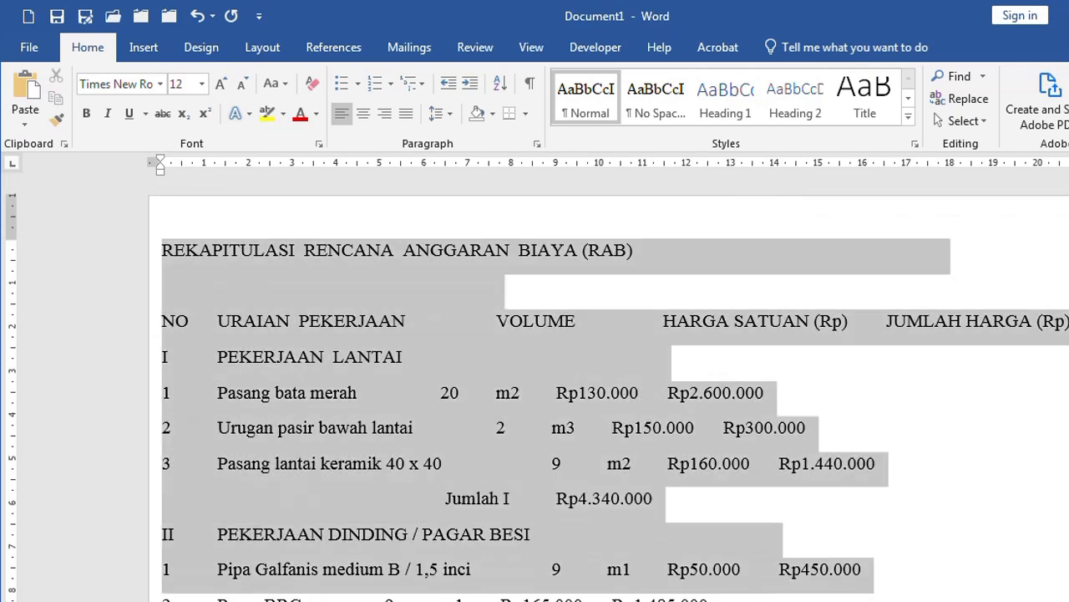
click(391, 464)
scroll(407, 474, down, 6)
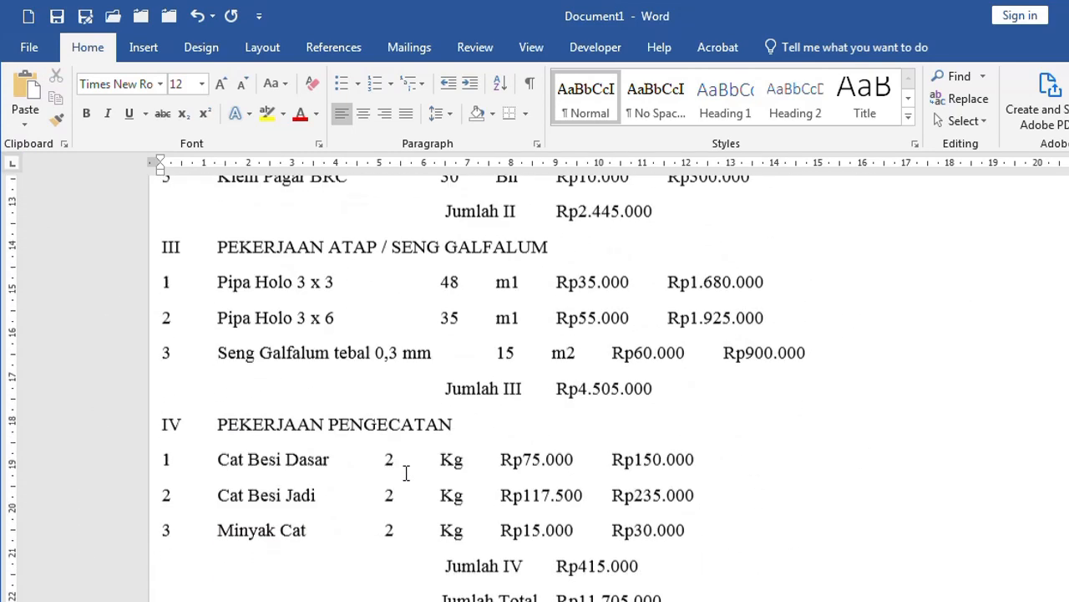
scroll(406, 474, down, 10)
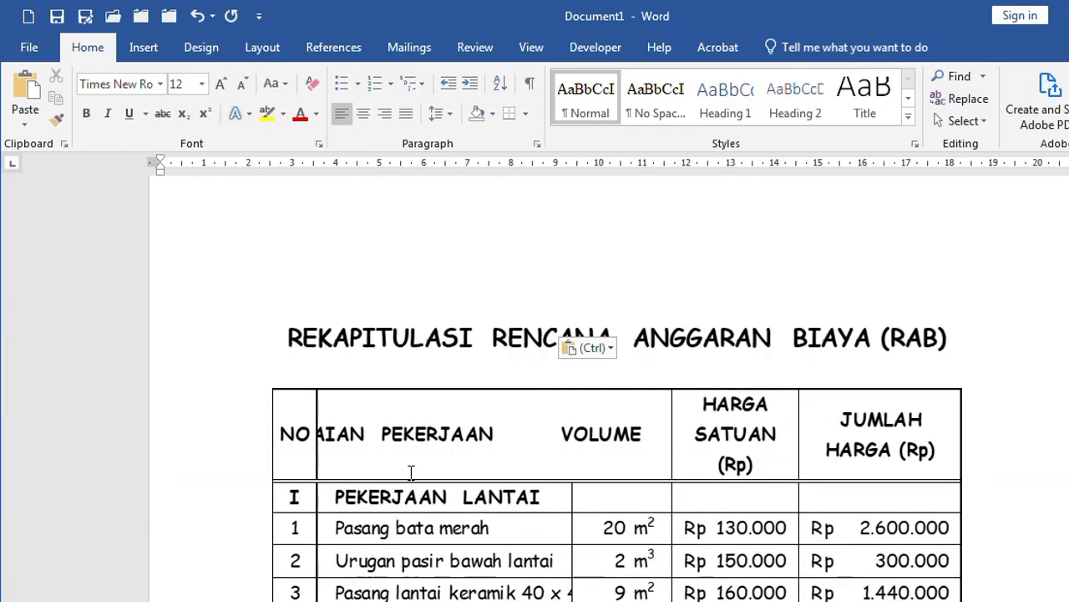
scroll(411, 473, down, 3)
click(422, 464)
scroll(422, 465, down, 10)
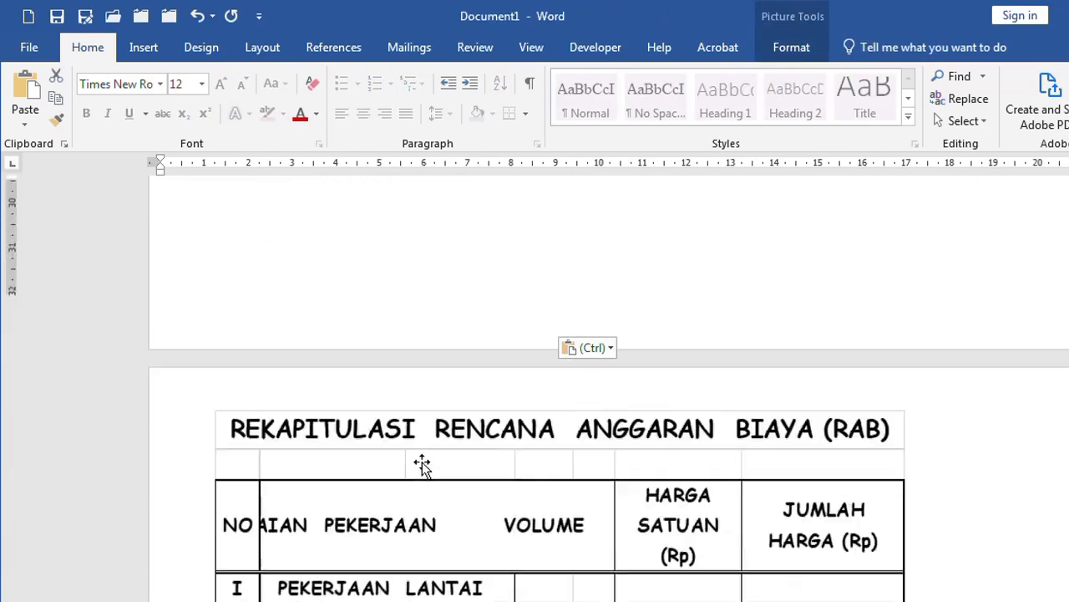
scroll(422, 464, down, 10)
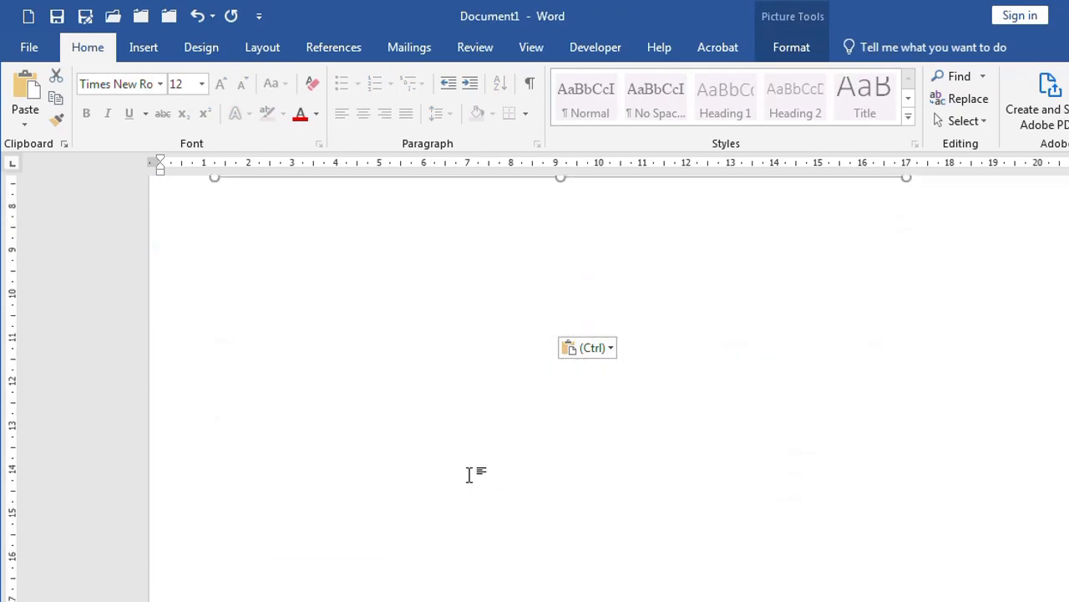
scroll(469, 473, down, 10)
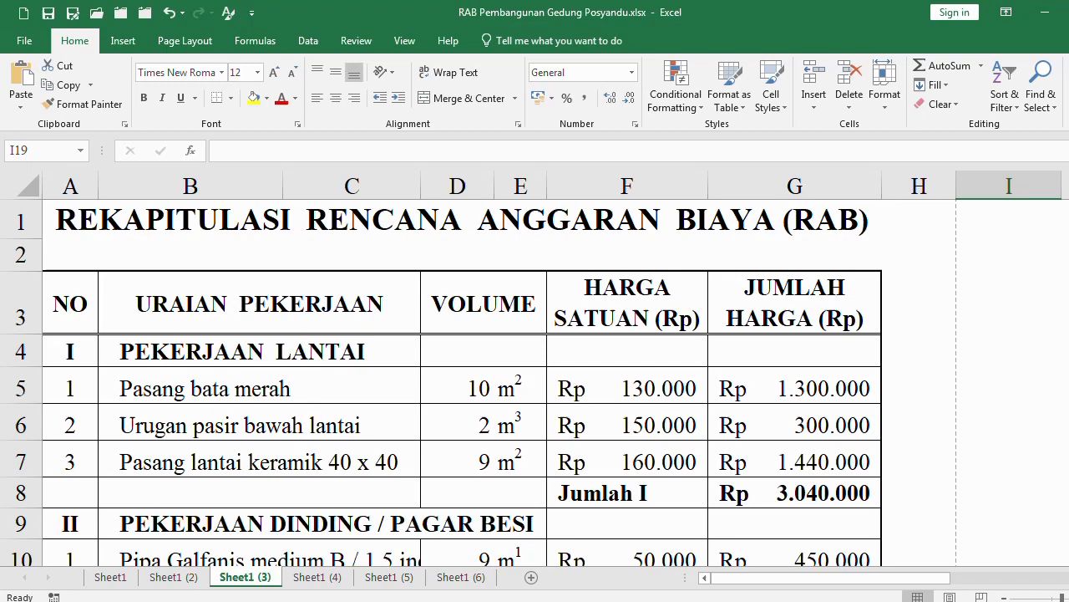
Step: Look through the RAB table on Sheet1 (3) of RAB Pembangunan Gedung Posyandu.xlsx in Excel and open its print preview
scroll(802, 398, down, 3)
scroll(802, 398, up, 3)
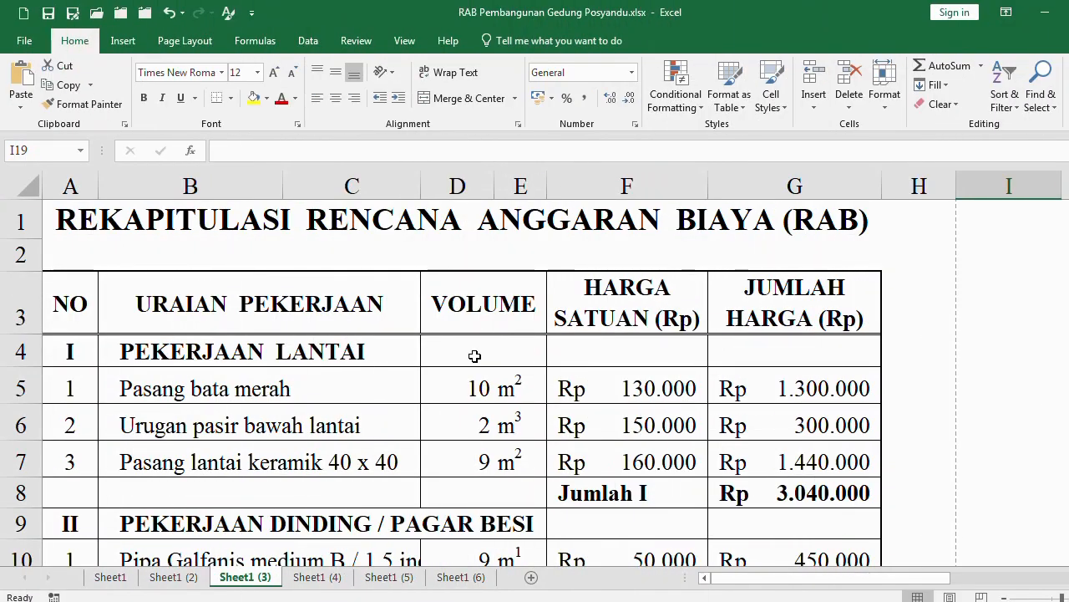
scroll(475, 356, down, 8)
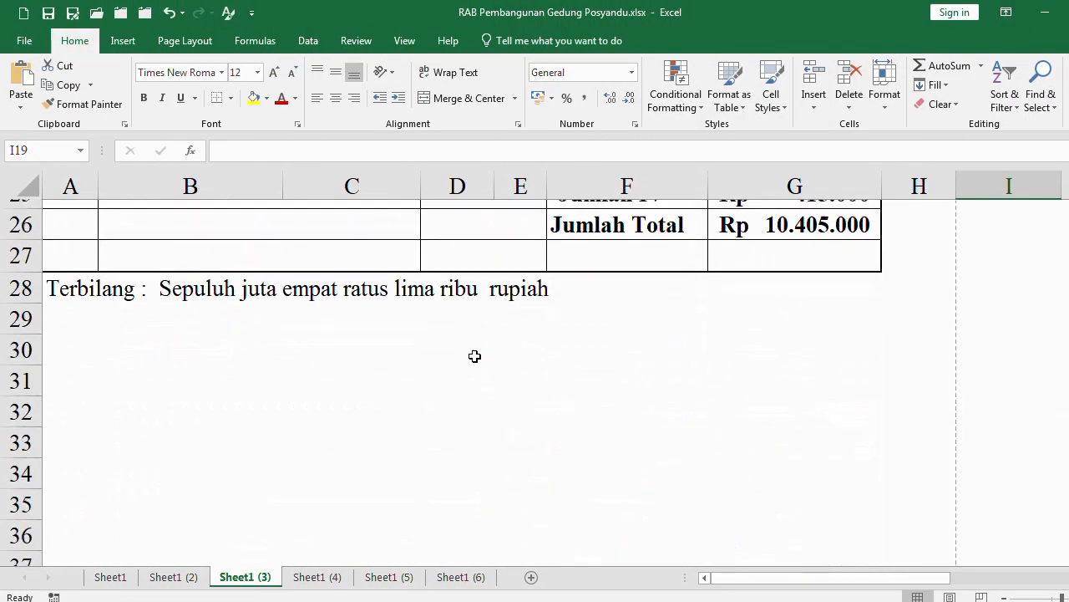
scroll(474, 356, up, 8)
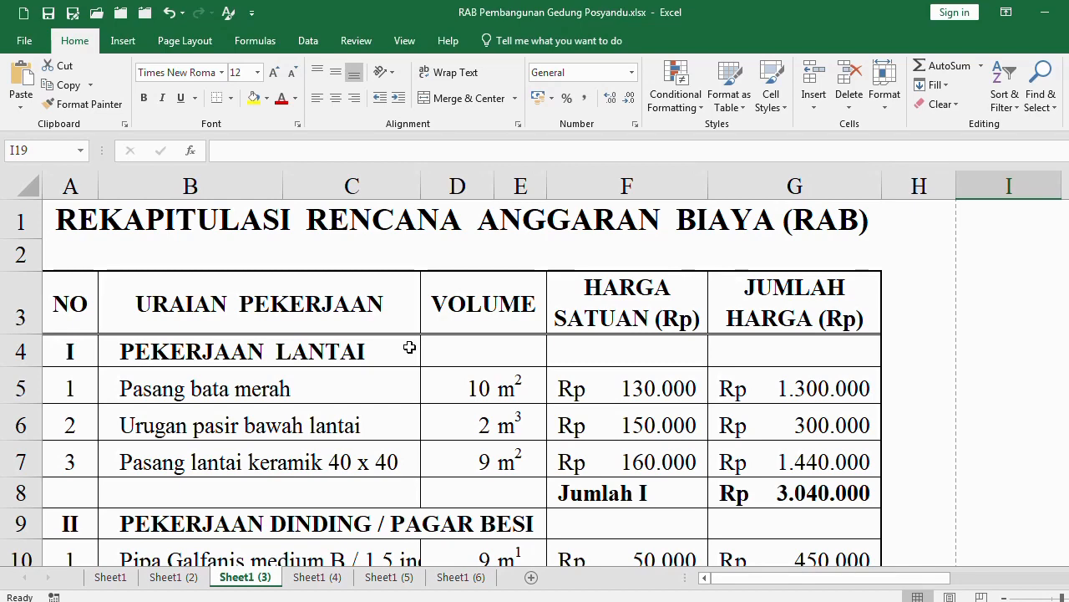
key(ctrl+p)
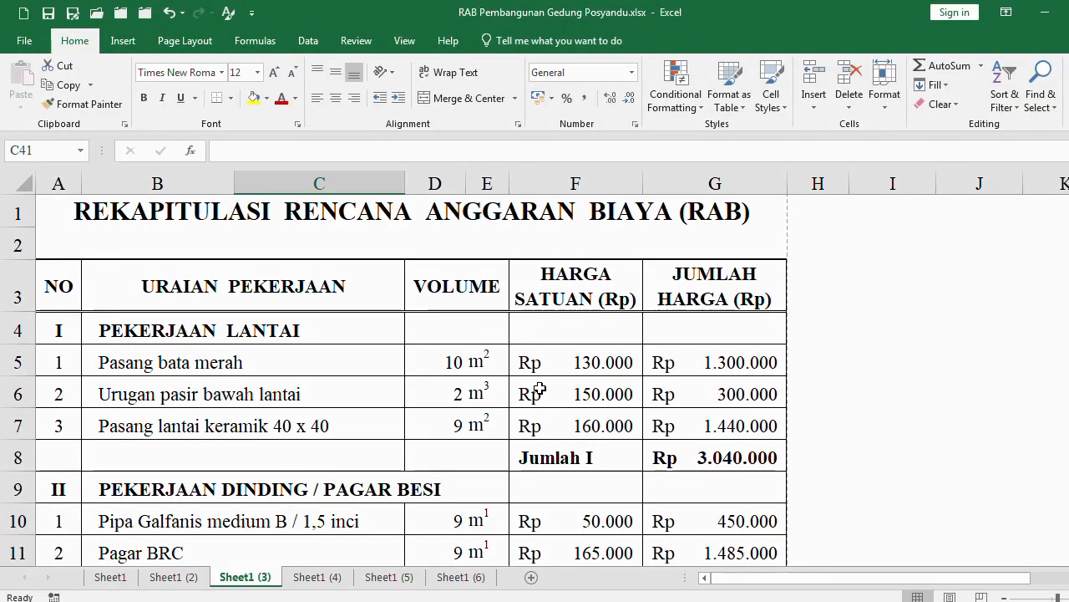
Step: Review the RAB table on Sheet1 (3) and page through both pages of its print preview
scroll(531, 389, down, 6)
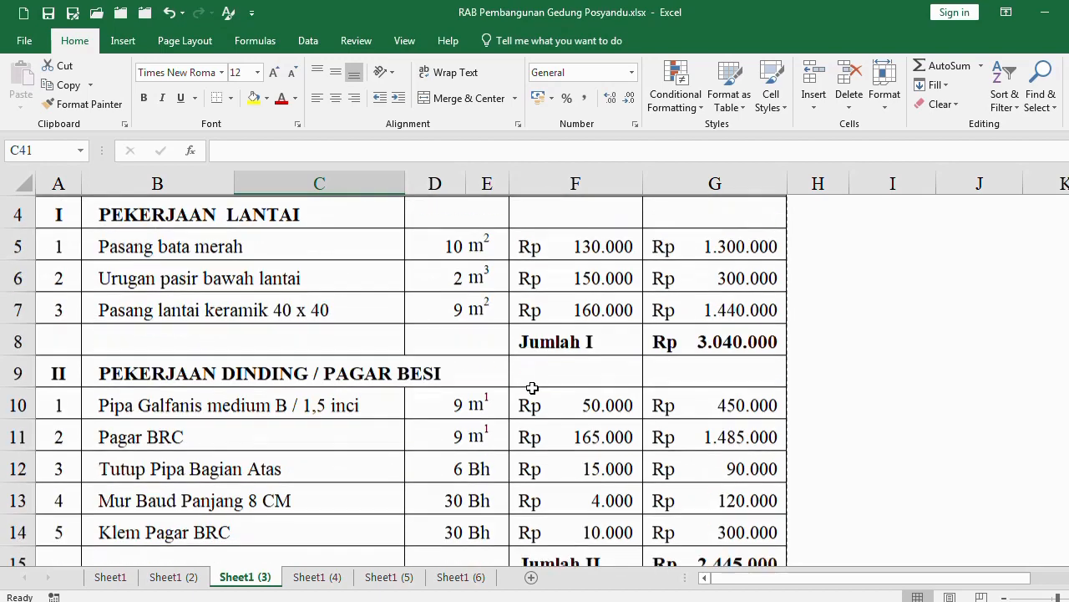
scroll(532, 388, up, 4)
scroll(532, 389, up, 2)
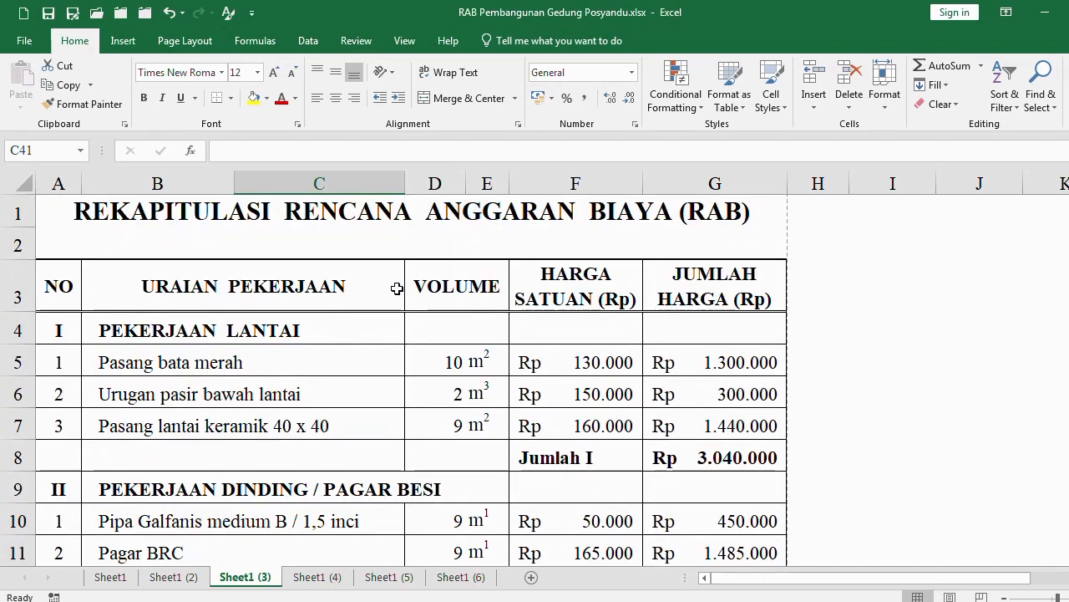
key(ctrl+p)
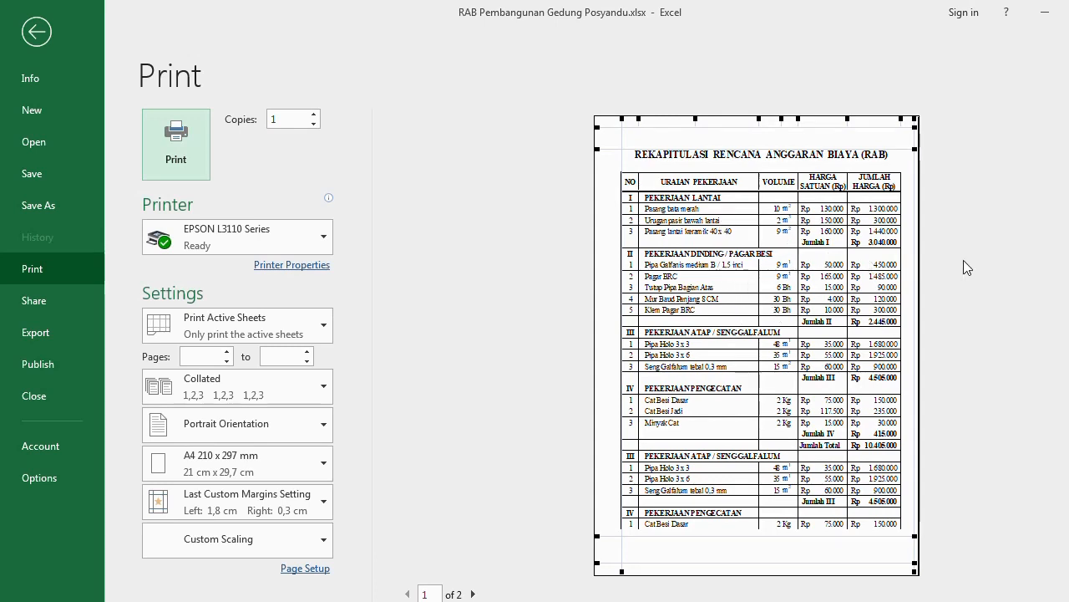
scroll(965, 260, down, 1)
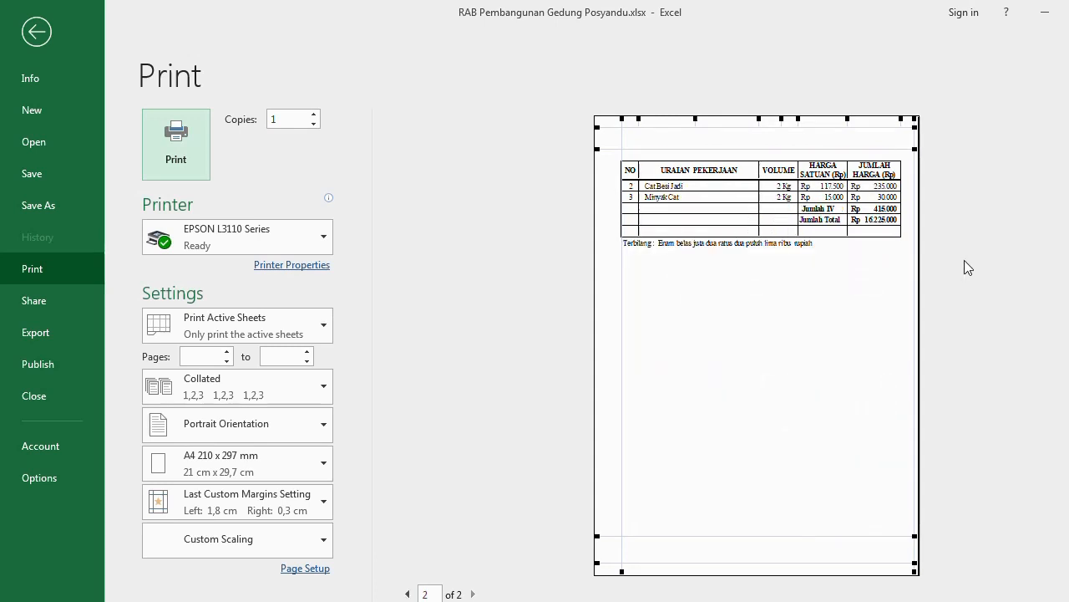
scroll(964, 260, up, 1)
scroll(965, 267, down, 1)
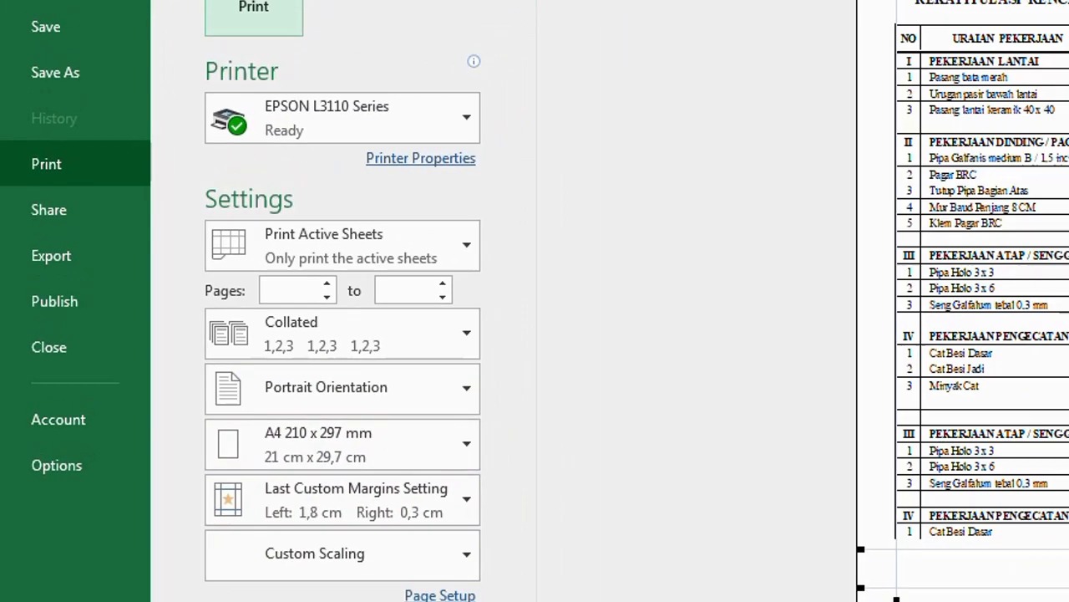
Step: Switch to Word's Document1 to view the LEGAL, FOLIO / F4 and QUARTO / A4 paper size comparison
mouse_move(430, 599)
click(382, 575)
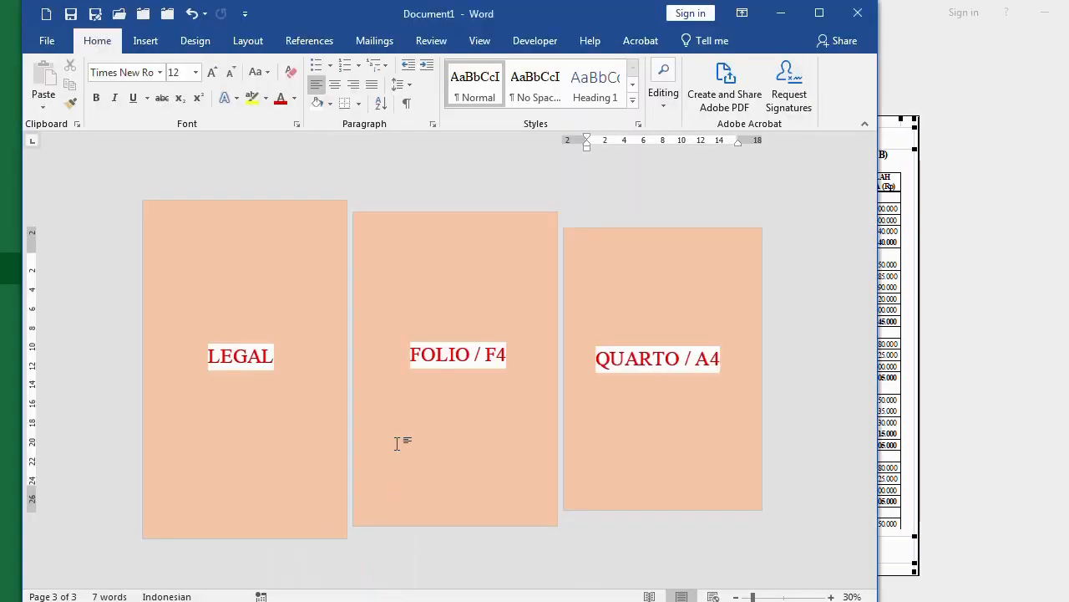
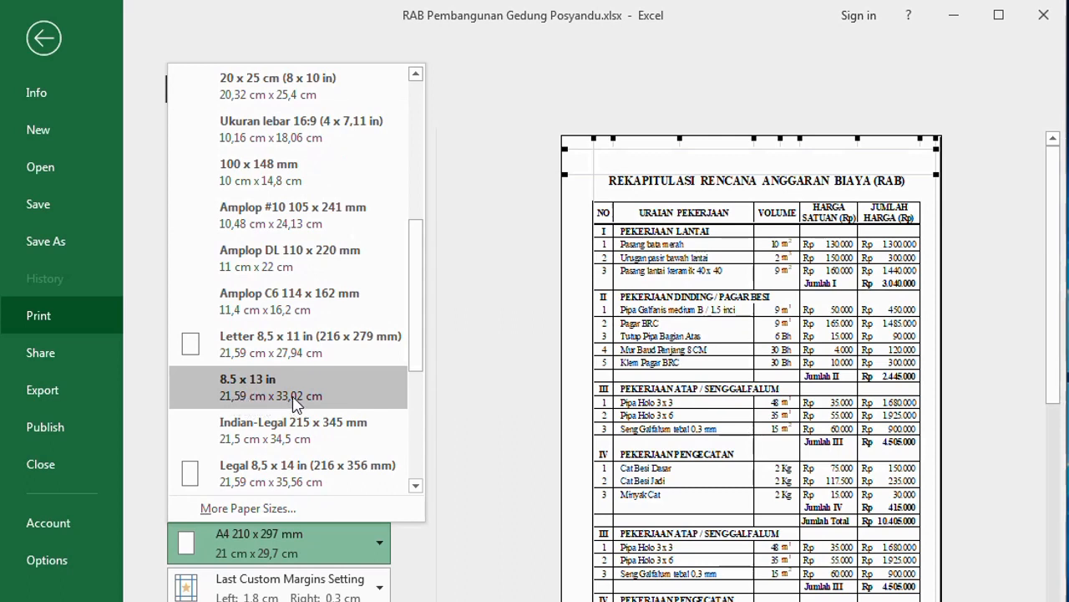
Step: Set the print paper size to 8.5 x 13 in and check both pages of the RAB table's preview
click(314, 404)
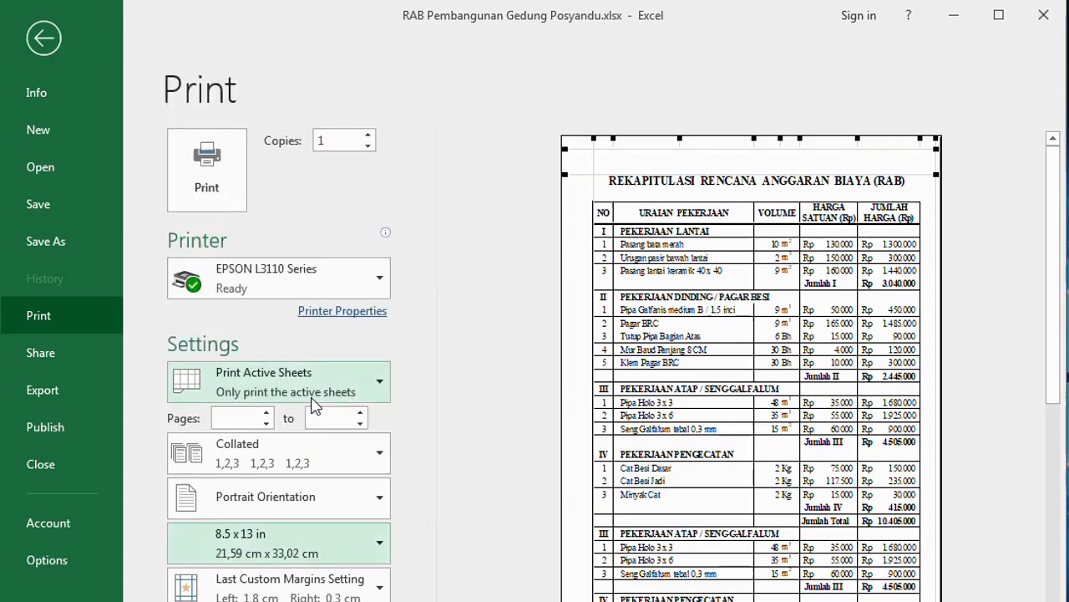
scroll(1005, 468, down, 3)
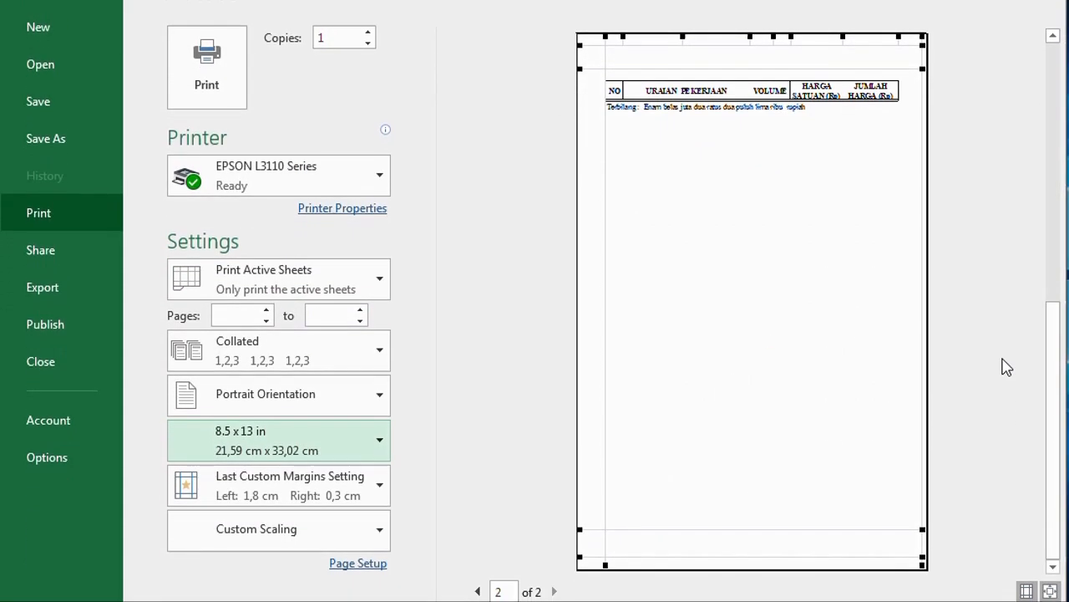
scroll(1005, 367, up, 3)
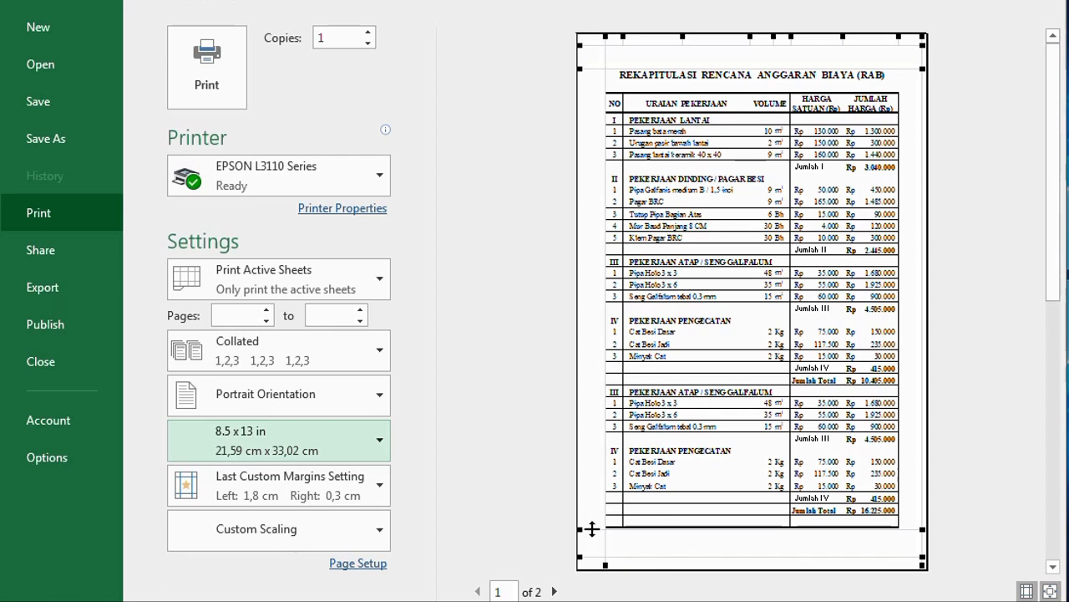
Step: Lower the bottom margin in the preview to fit the Terbilang line on page one, and toggle the margin guides off and on
drag(587, 529, 592, 550)
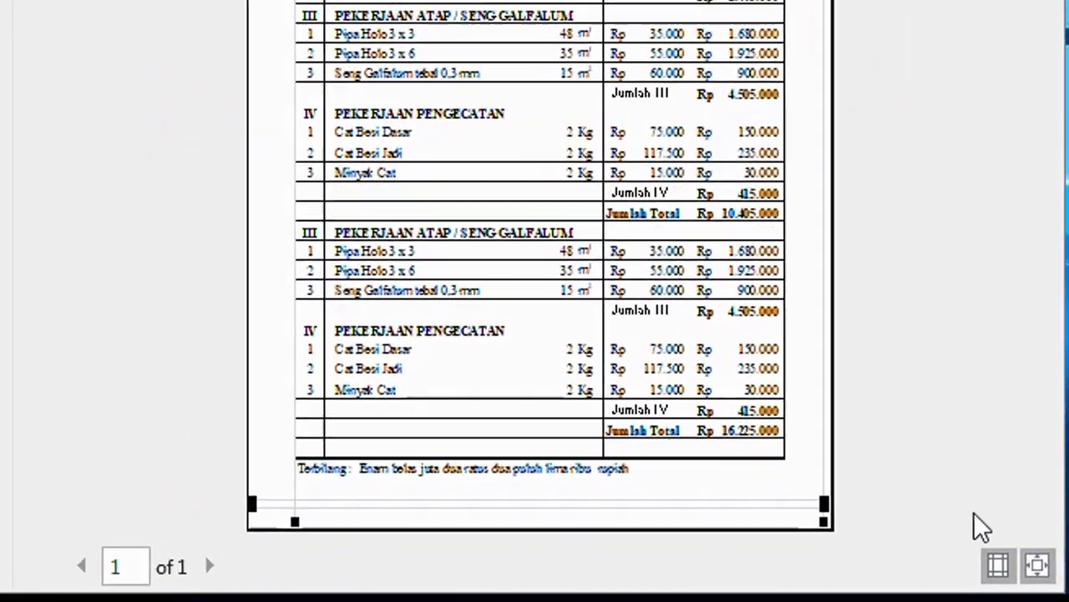
click(1003, 561)
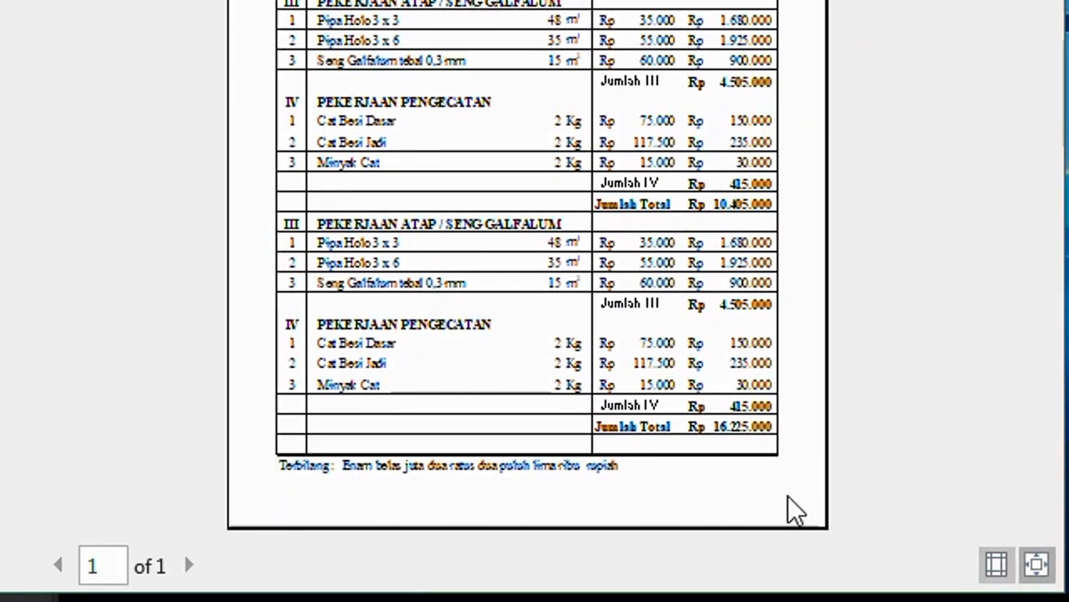
click(996, 564)
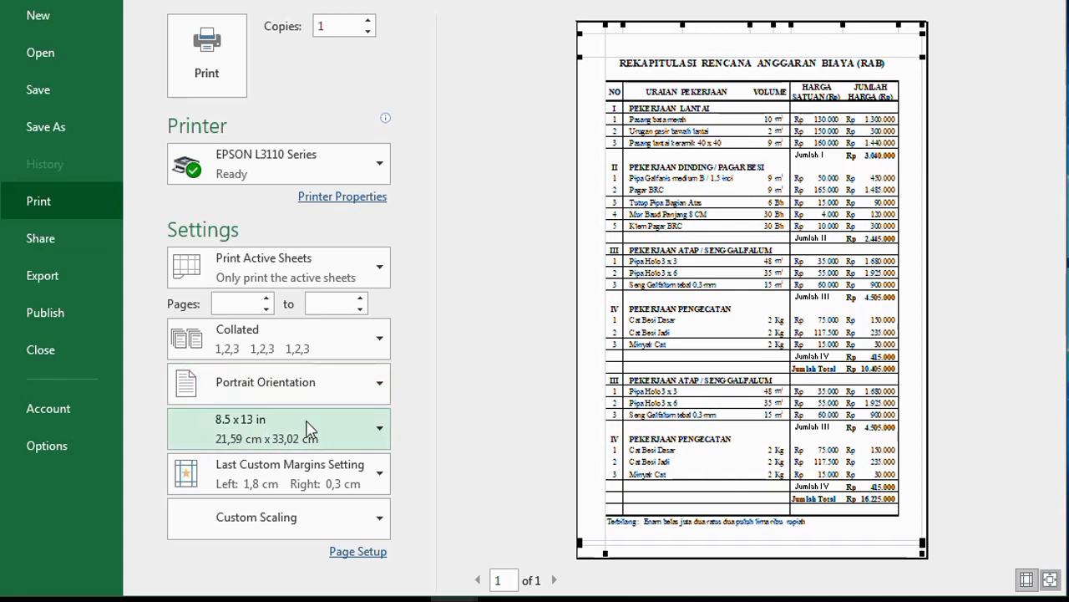
Step: In the EPSON L3110 printer properties, choose the user-defined paper size (Ditentukan Pengguna), set its height to 330 mm and confirm
click(342, 555)
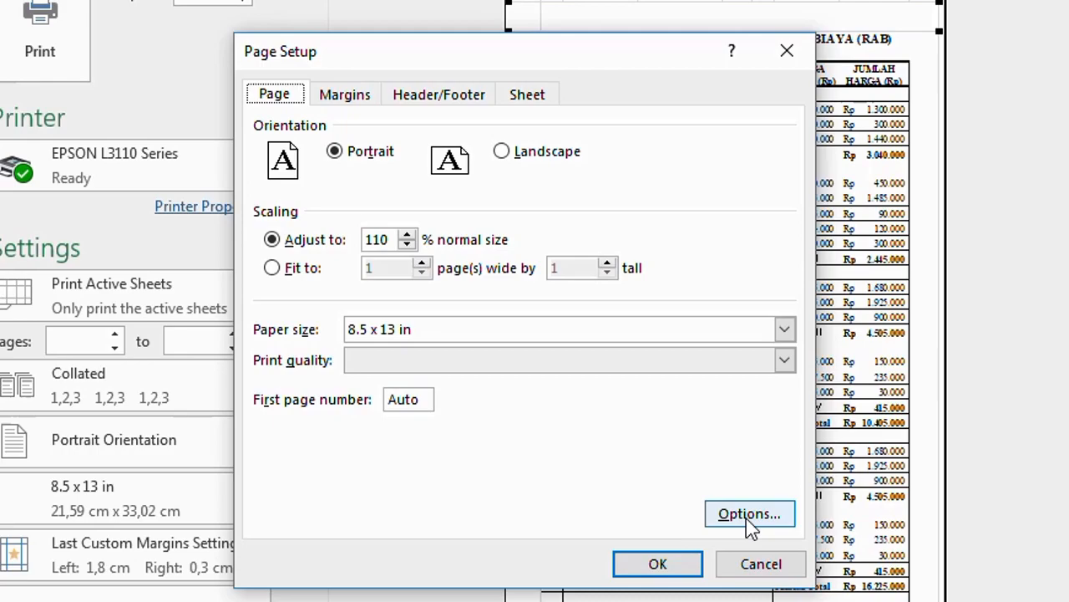
click(746, 516)
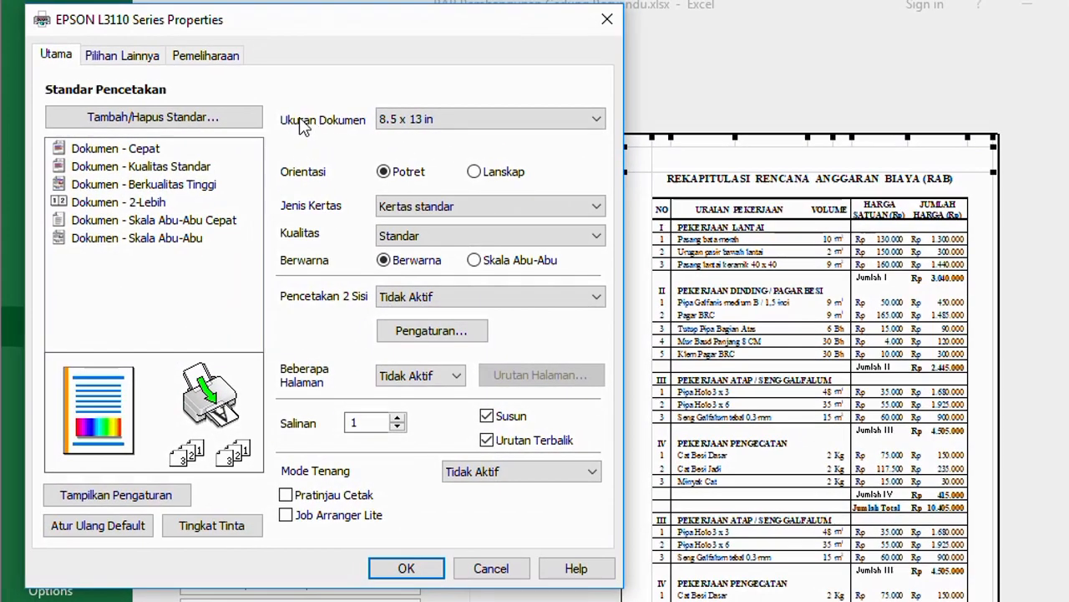
click(456, 122)
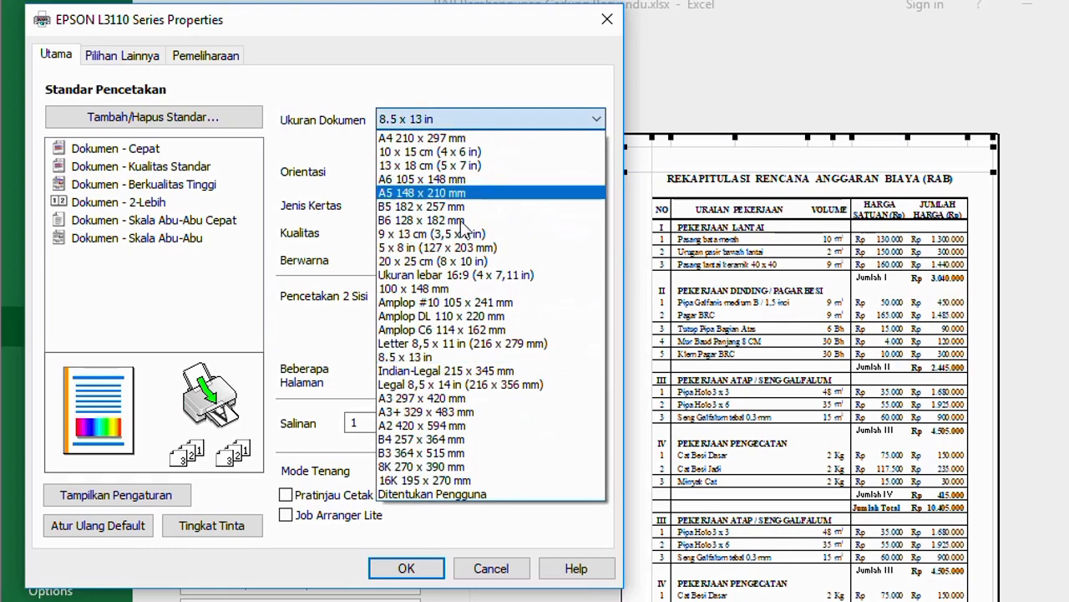
click(468, 499)
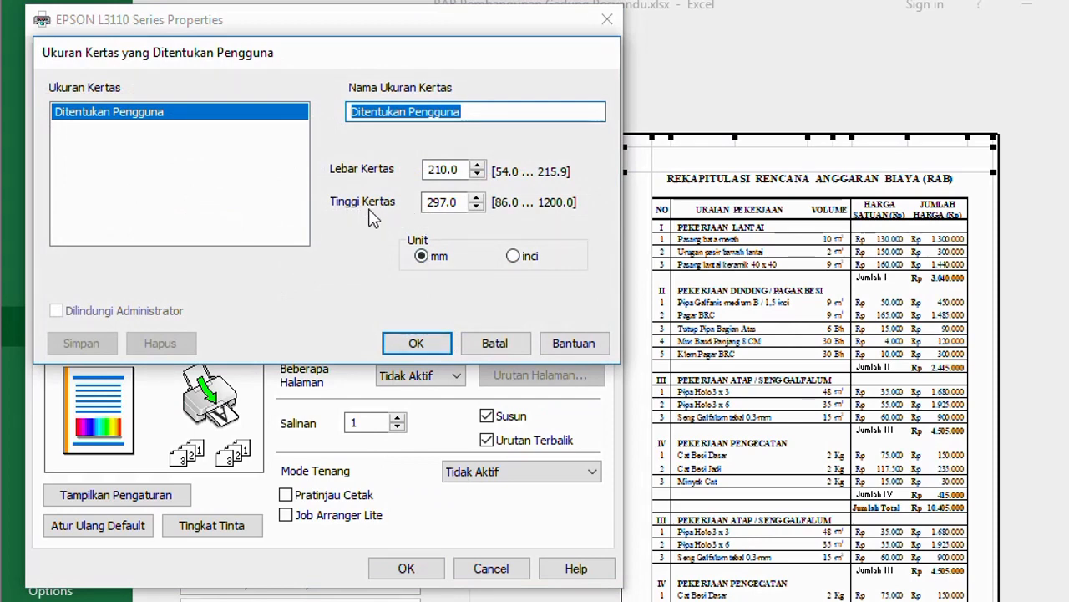
drag(458, 204, 376, 205)
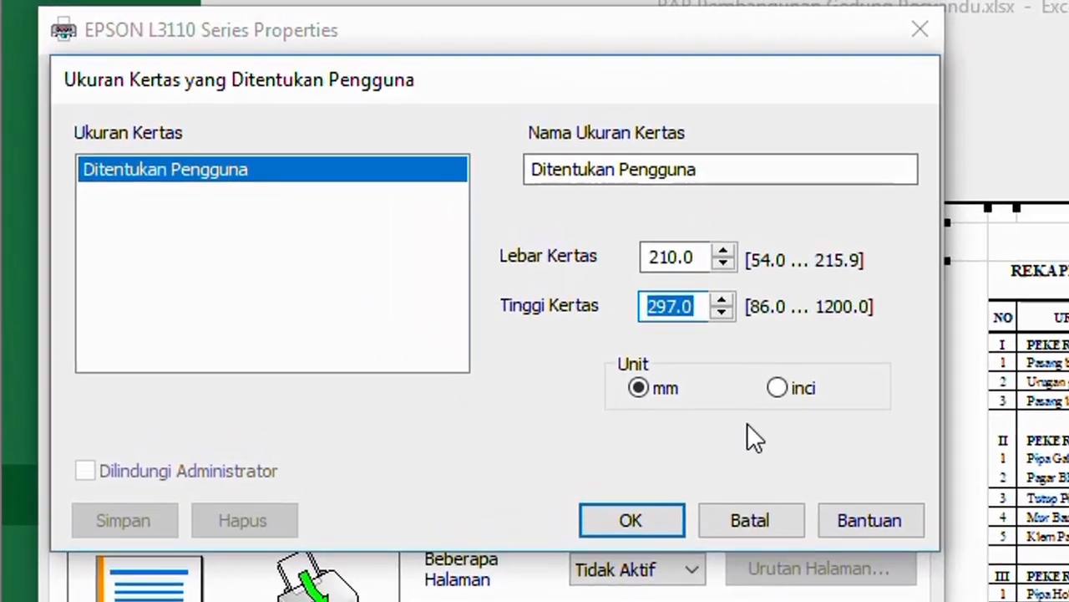
text(330)
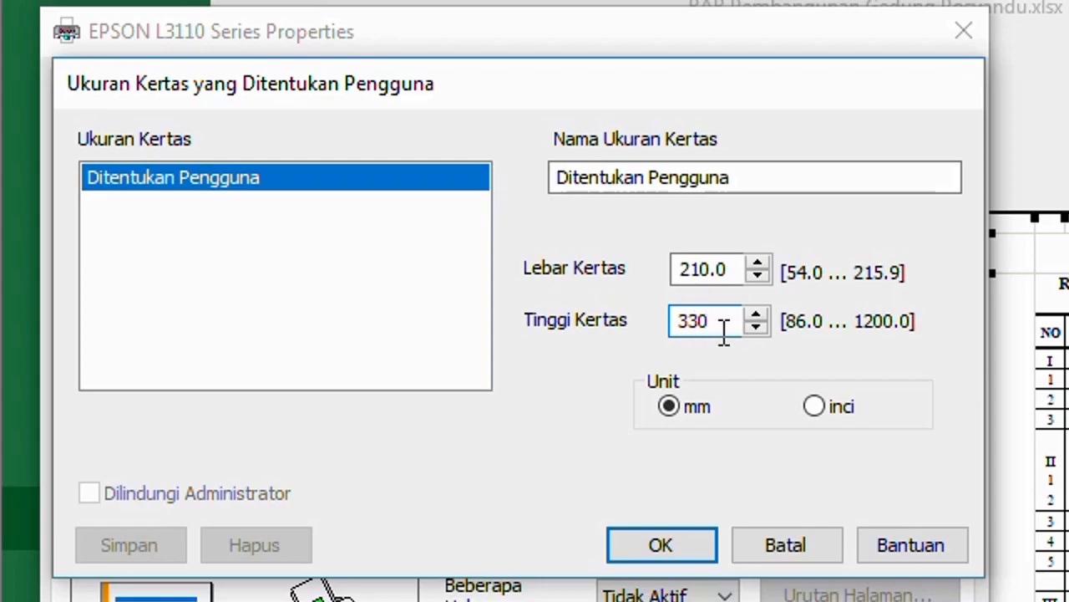
click(674, 547)
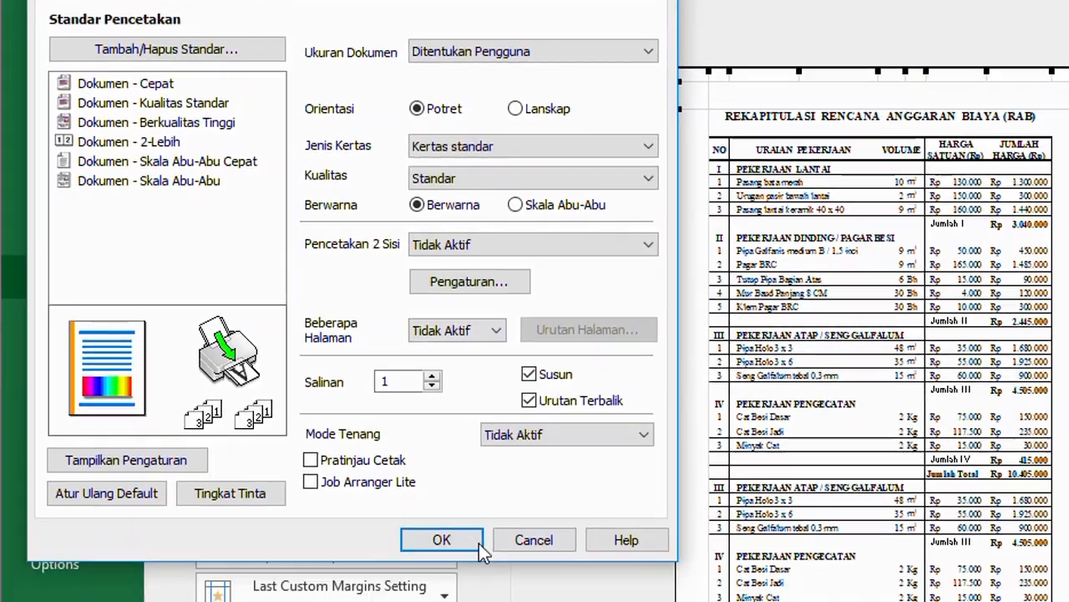
click(479, 542)
click(699, 481)
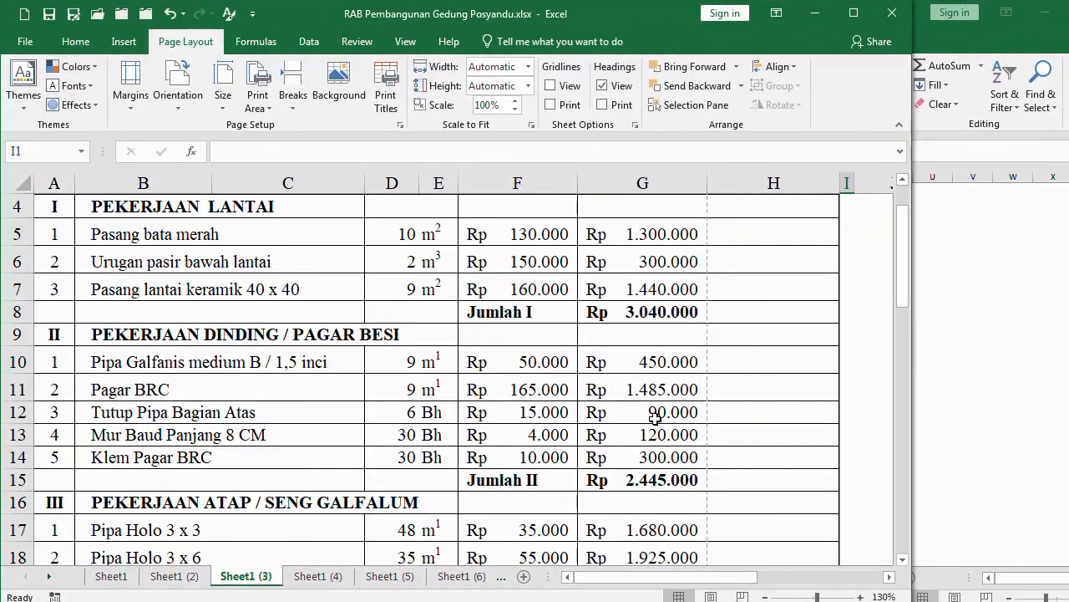
Step: Widen the workbook window and look through the first three pages of the longer RAB table's print preview
drag(915, 308, 961, 312)
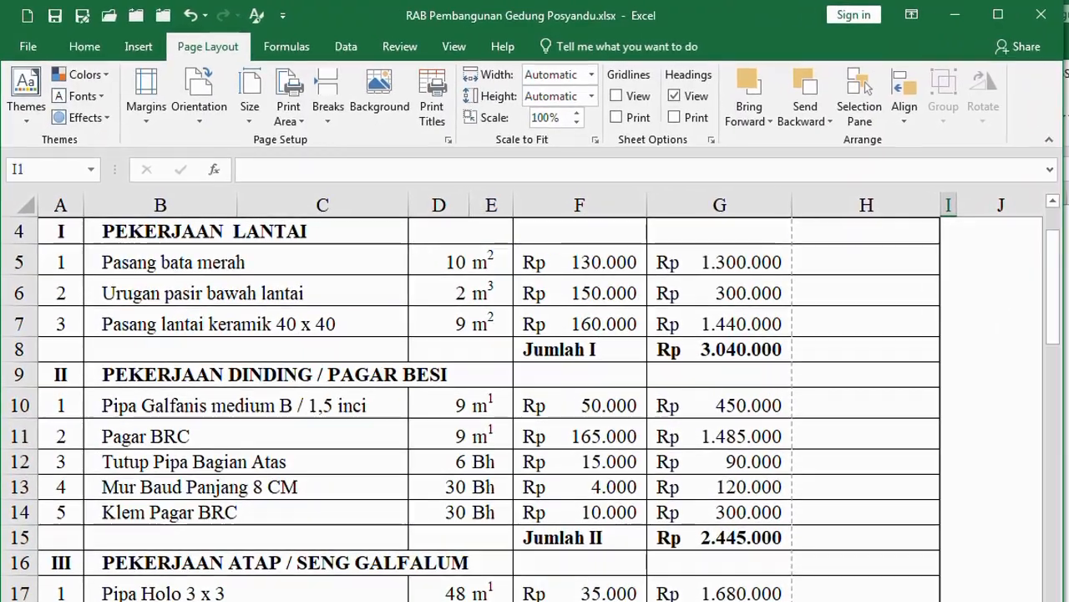
key(ctrl+p)
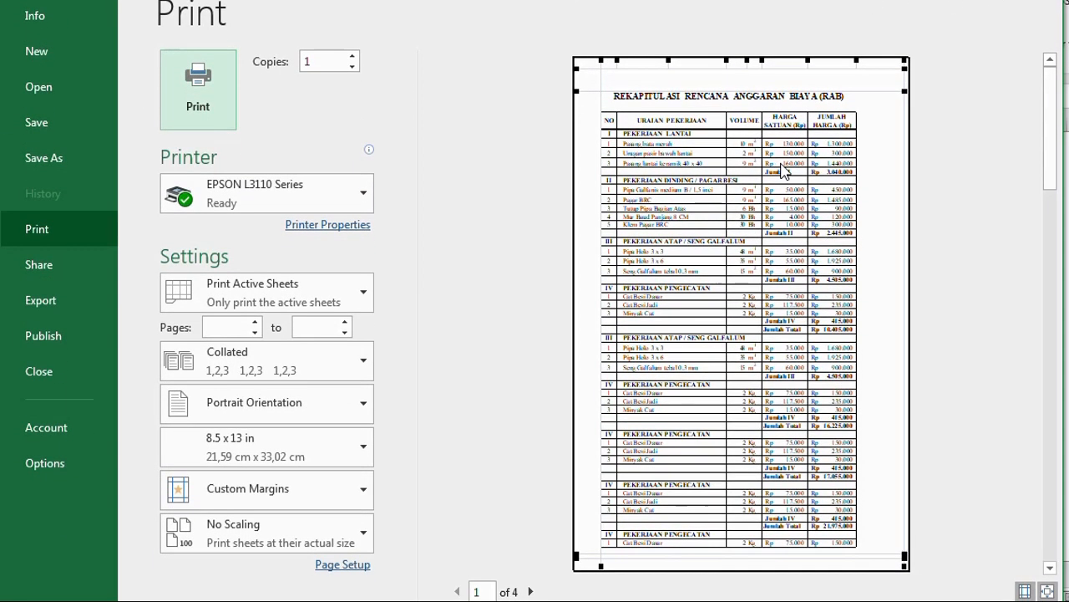
scroll(809, 255, down, 1)
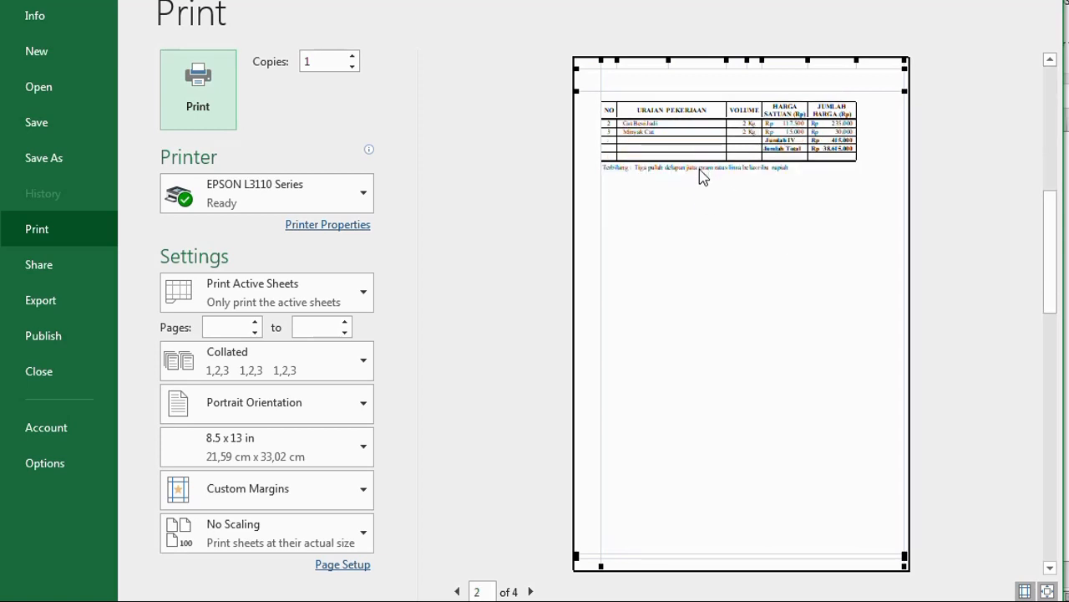
scroll(715, 190, down, 1)
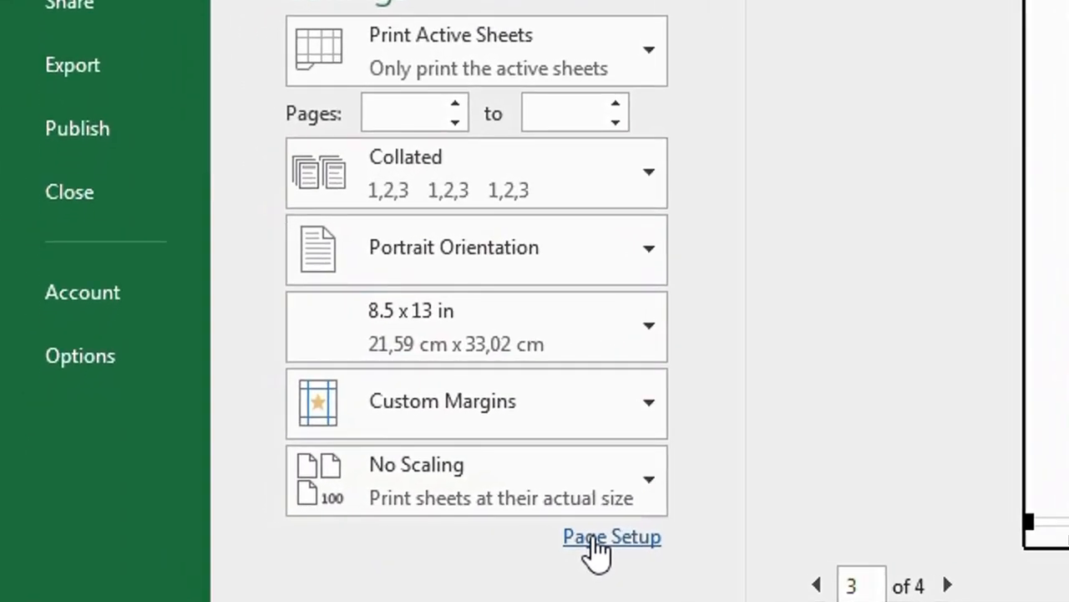
Step: Switch the page setup scaling to Fit to and clear the number of pages wide
click(333, 568)
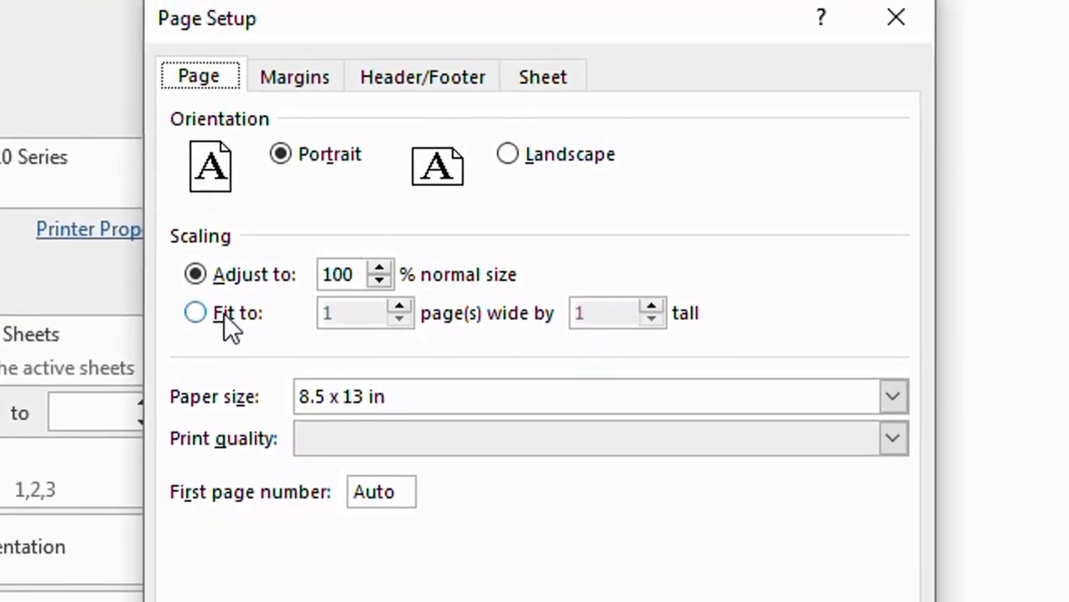
click(224, 314)
click(353, 315)
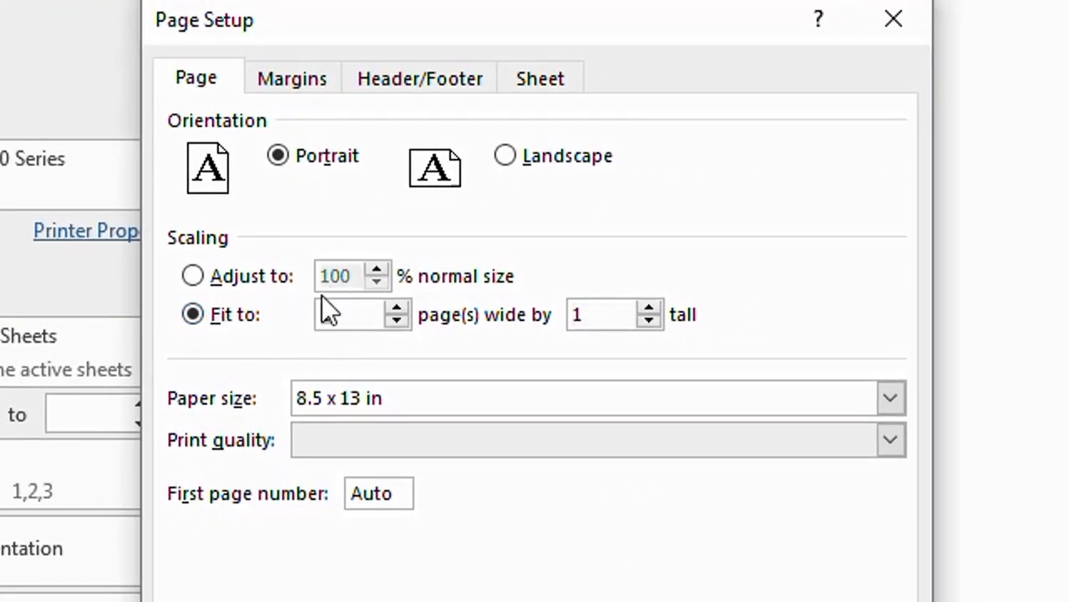
Step: Scale the printout to fit 1 page wide by 1 page tall
drag(321, 295, 285, 315)
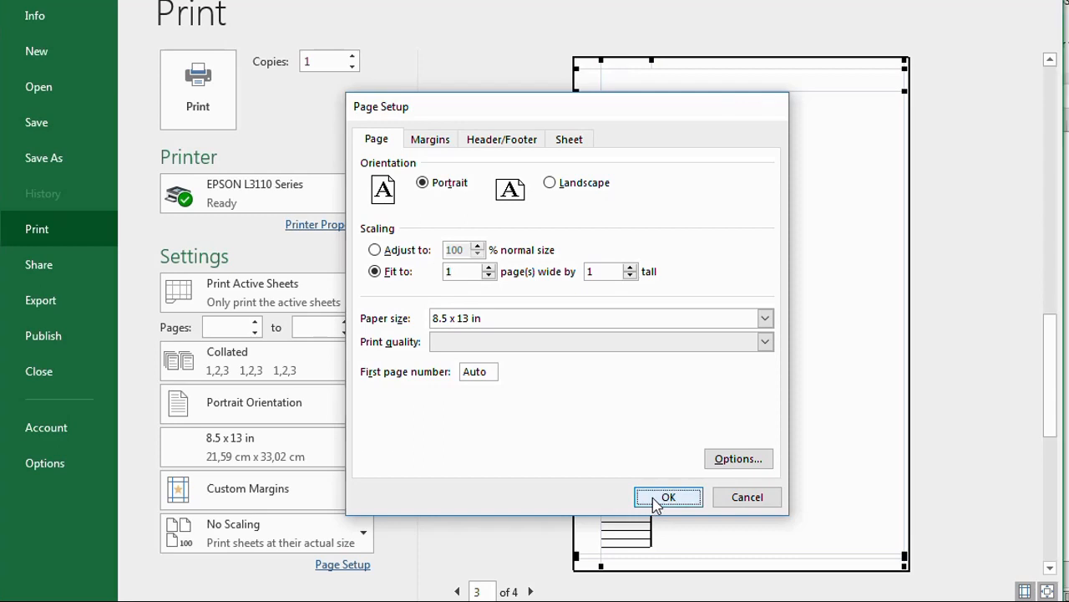
click(668, 497)
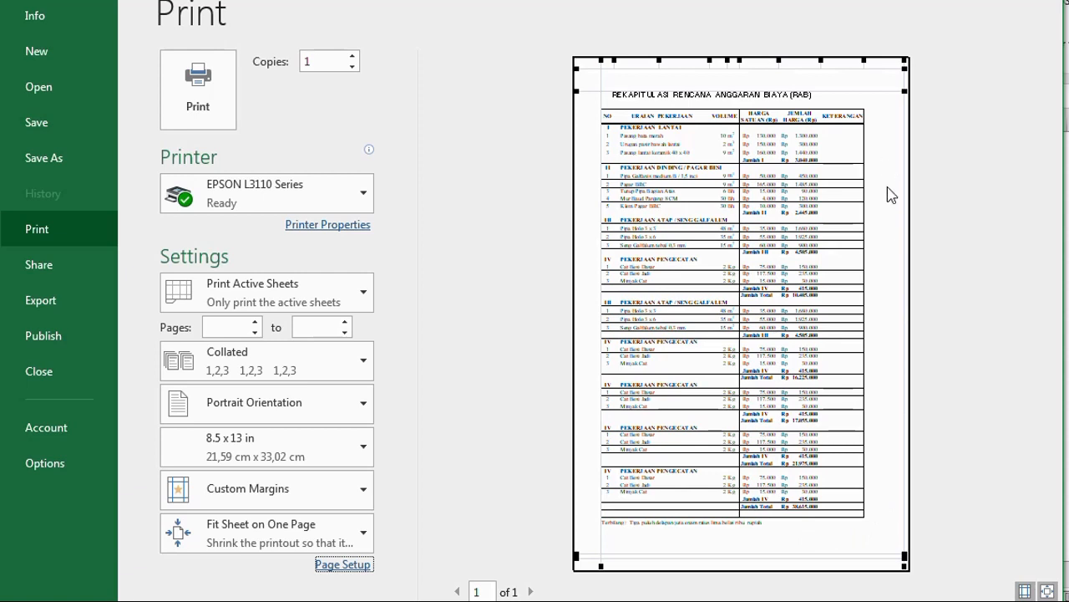
Step: Adjust the print scaling to 90% of normal size
click(340, 567)
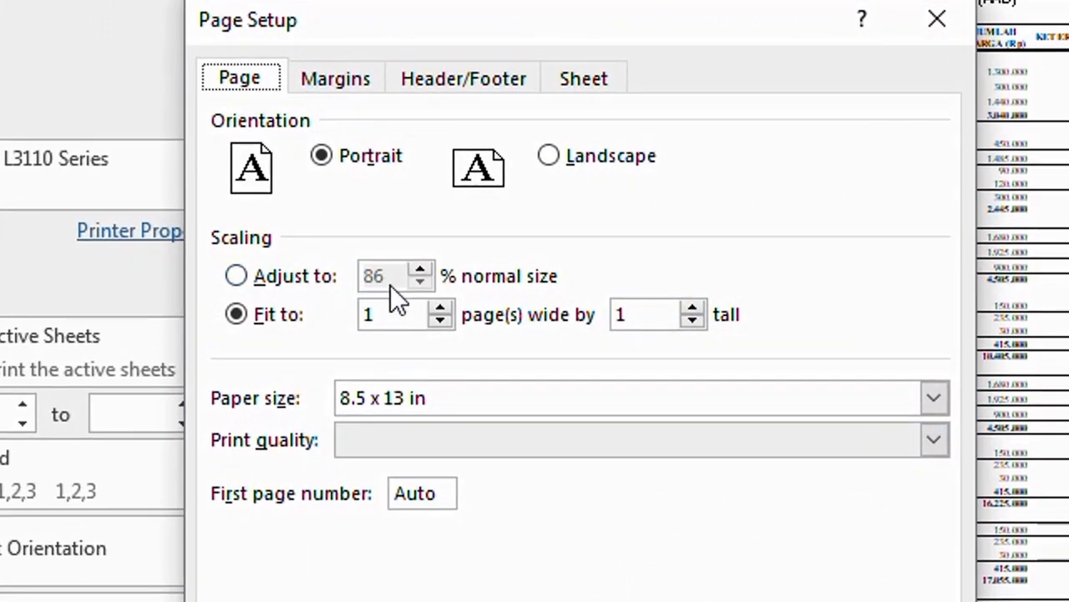
click(285, 276)
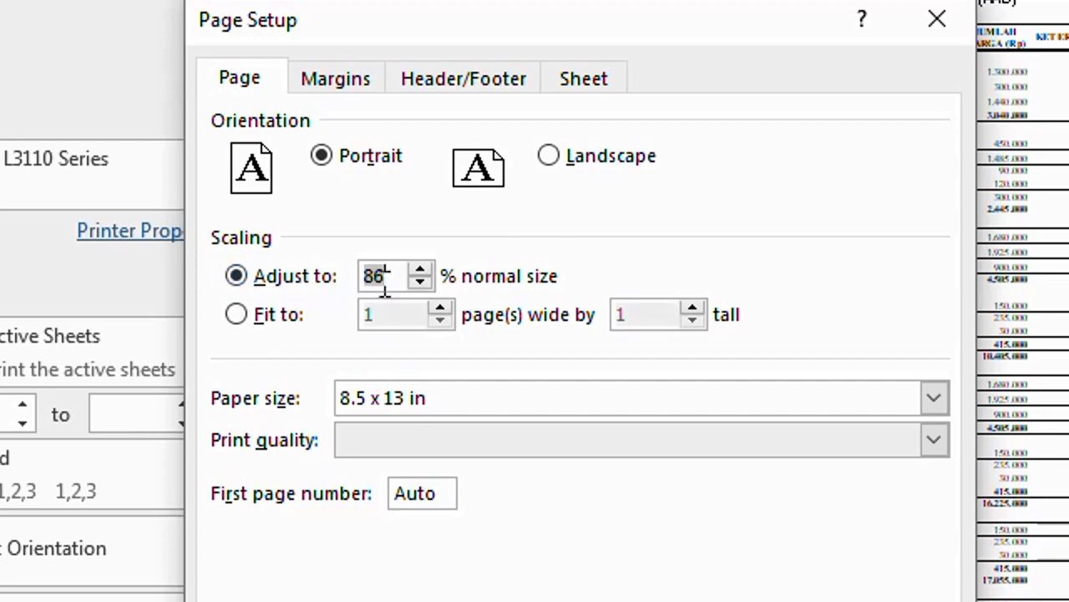
text(90)
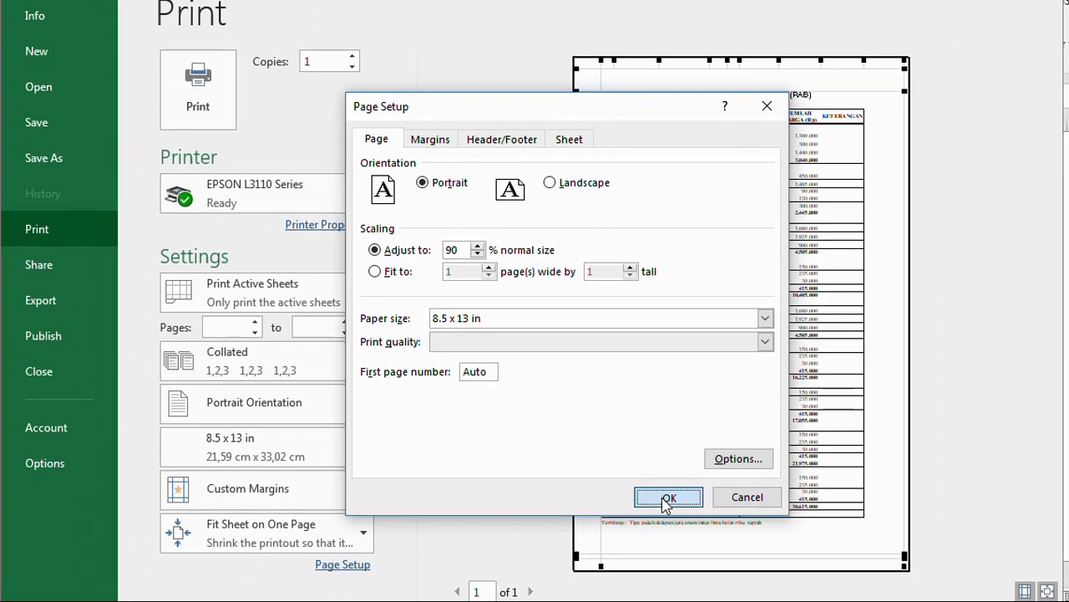
click(677, 519)
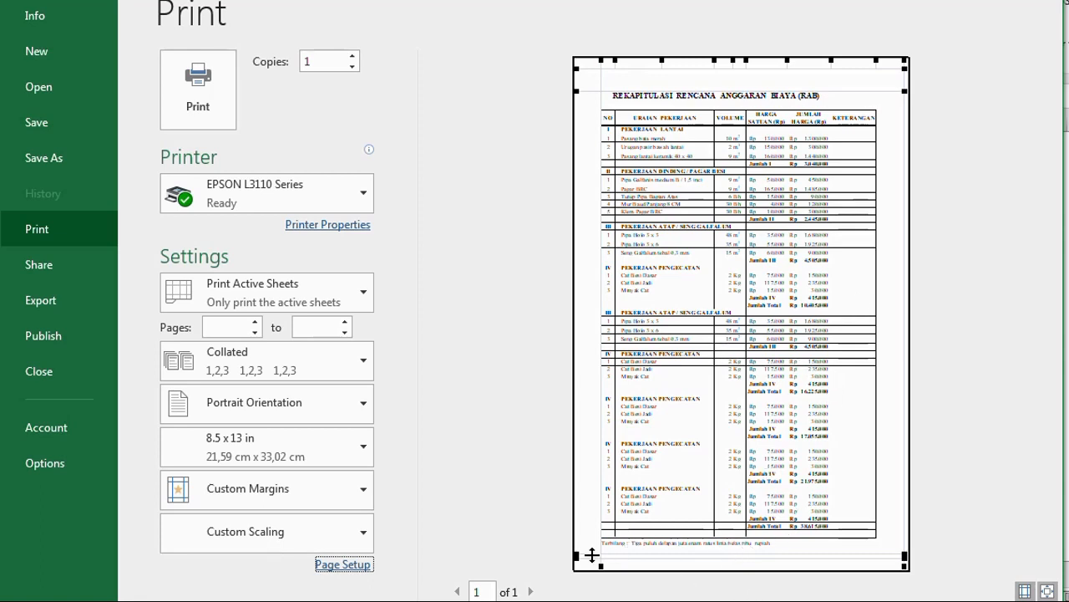
Step: Lower the bottom margin slightly in the print preview and adjust the print scaling to 94% of normal size
drag(592, 556, 588, 560)
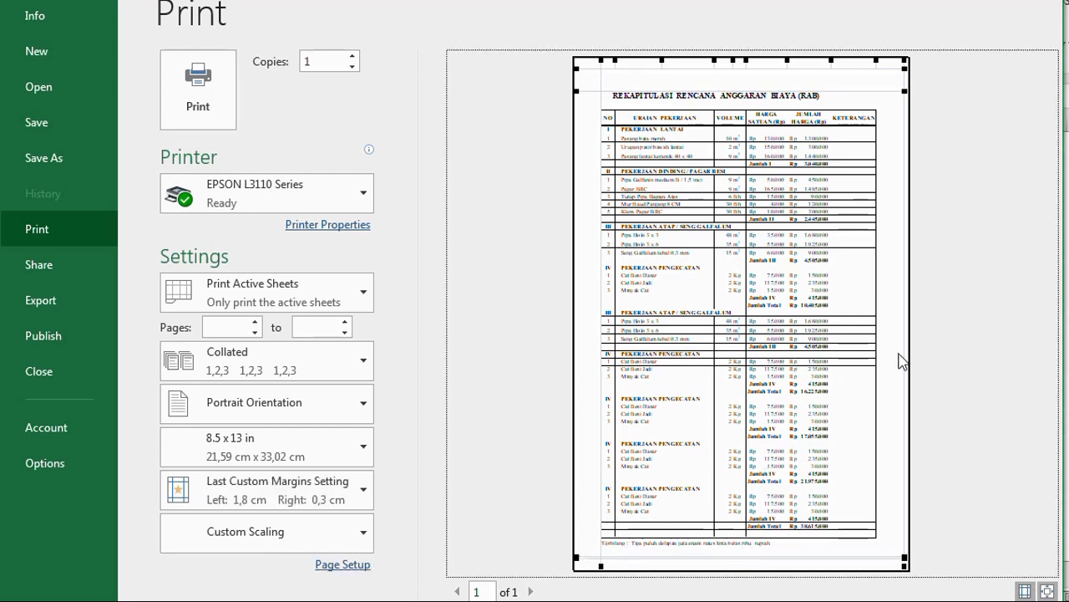
click(342, 564)
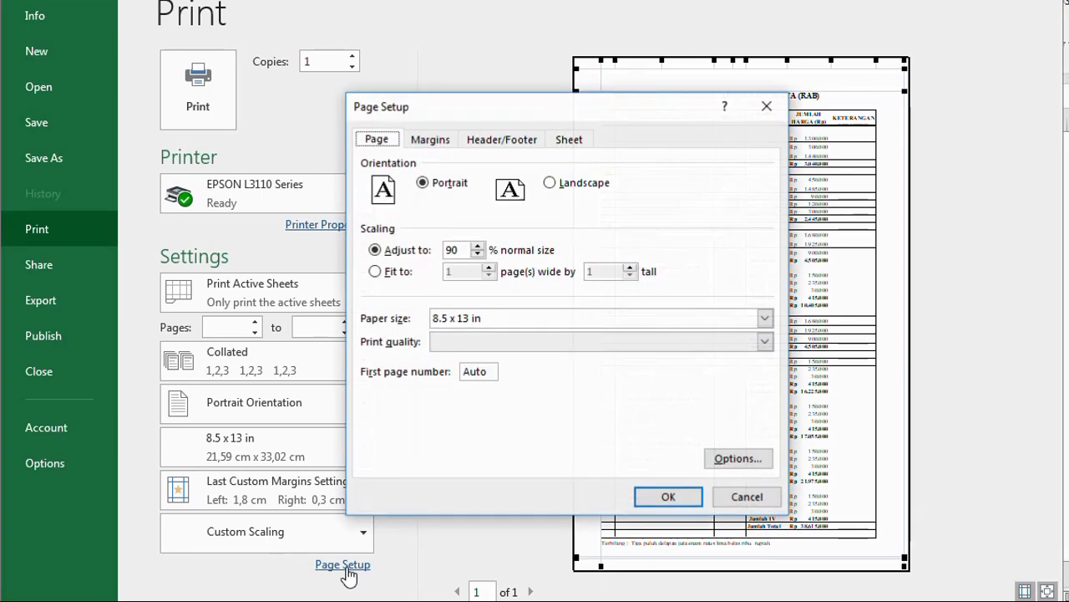
click(404, 251)
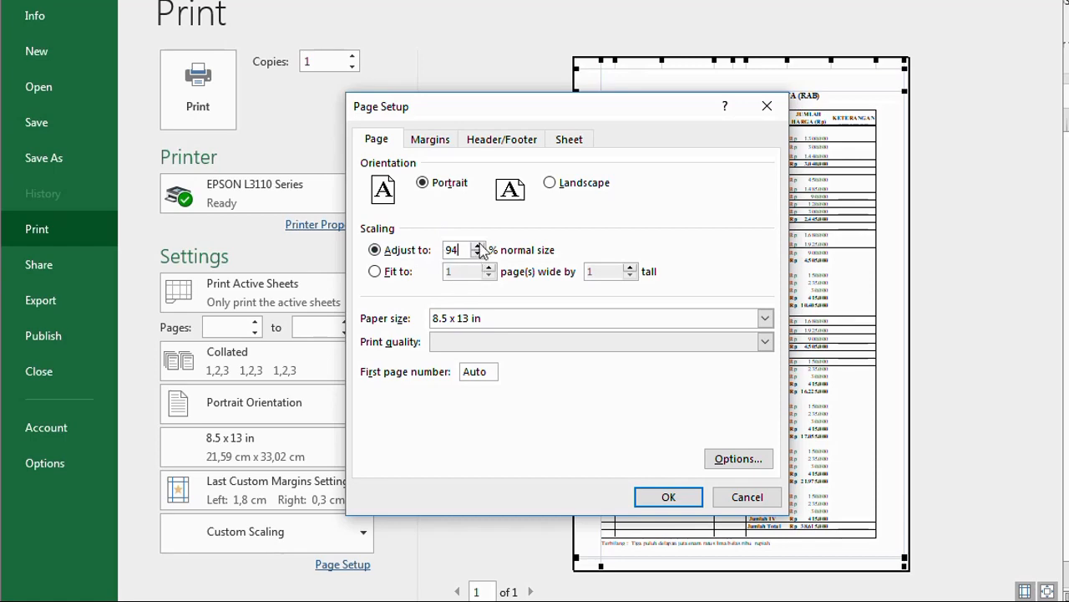
click(668, 496)
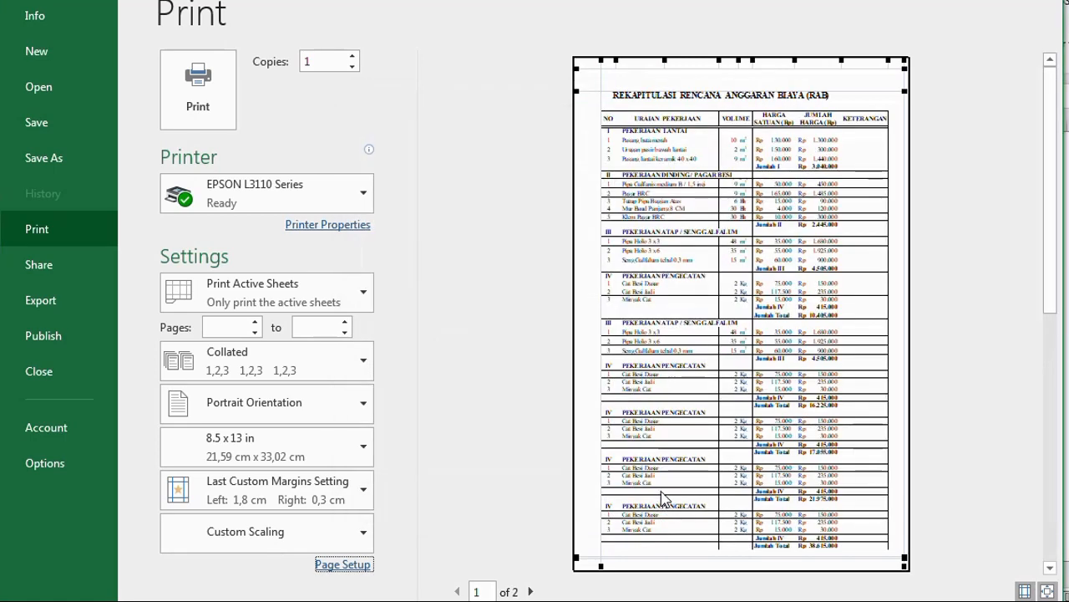
Step: Reduce the top margin in the print preview so the whole recapitulation table fits on one page
scroll(708, 416, down, 1)
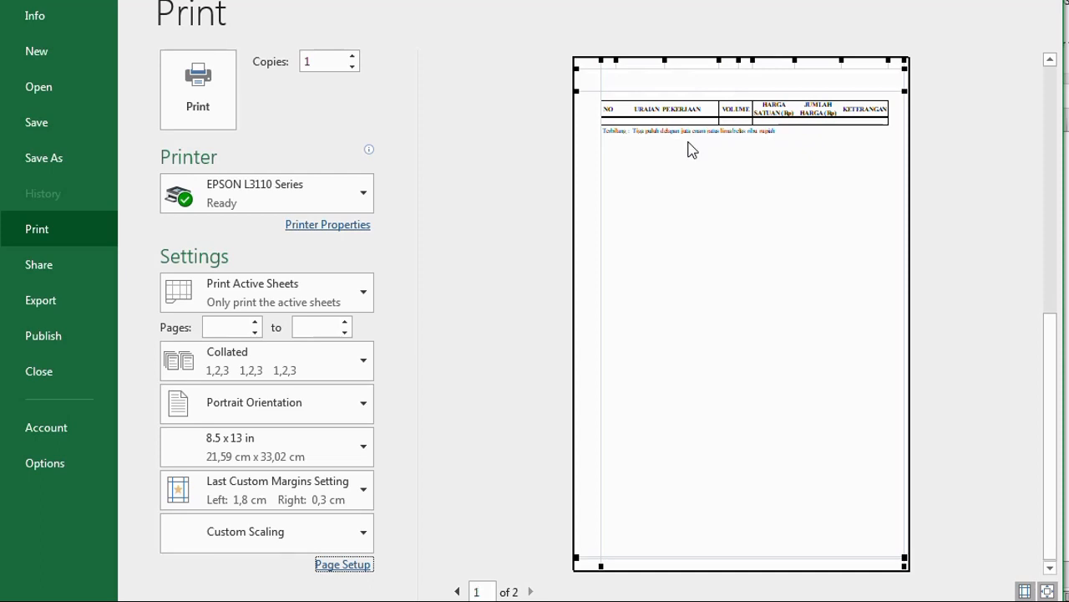
scroll(692, 149, up, 1)
click(590, 92)
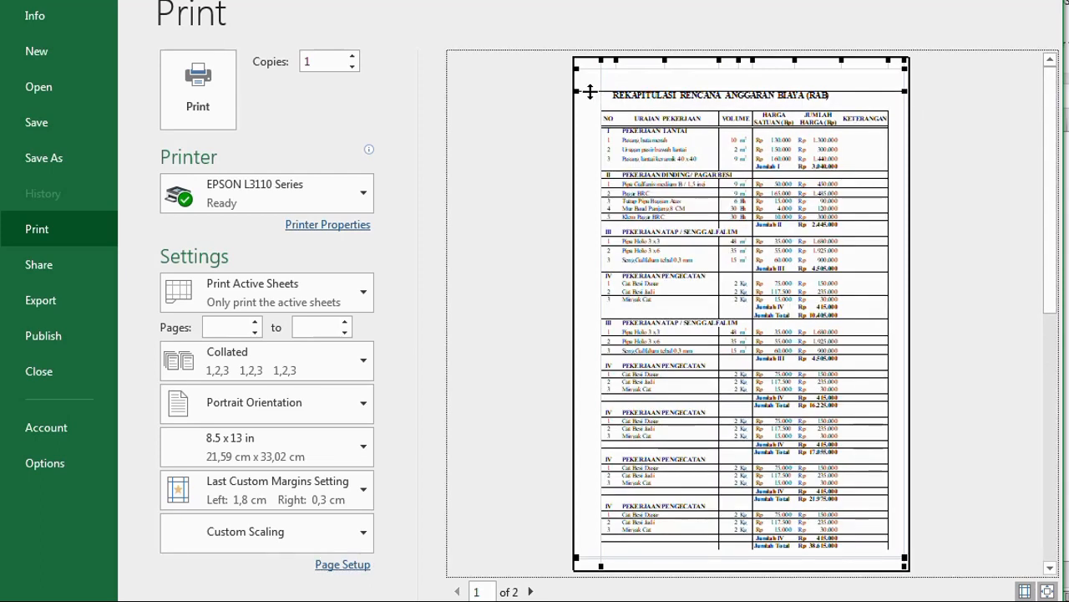
drag(590, 92, 590, 75)
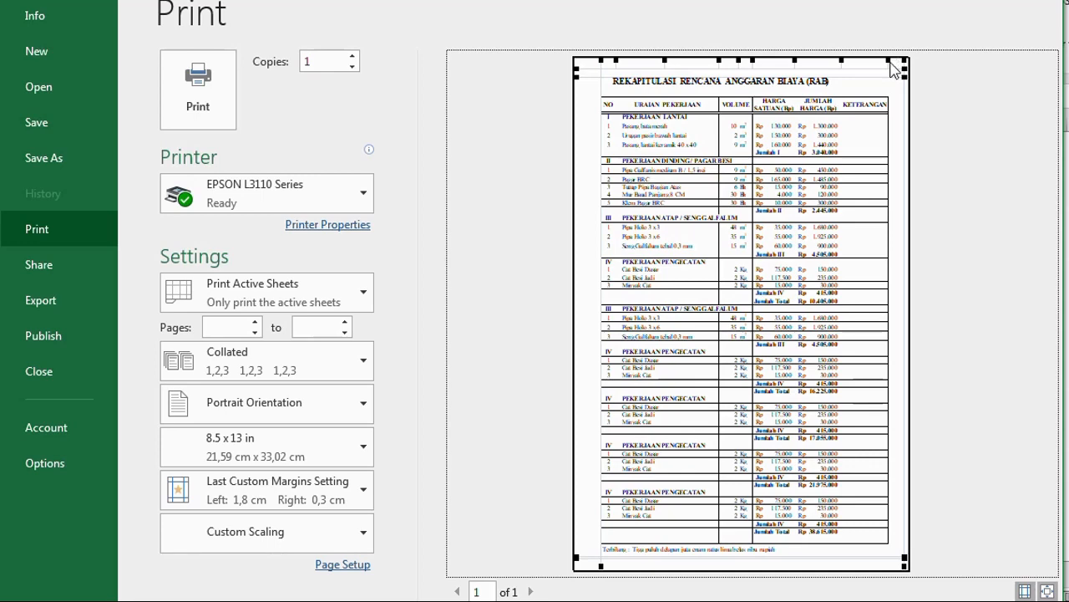
Step: Widen the KETERANGAN column slightly in the print preview and review the page scaling settings
drag(888, 63, 895, 62)
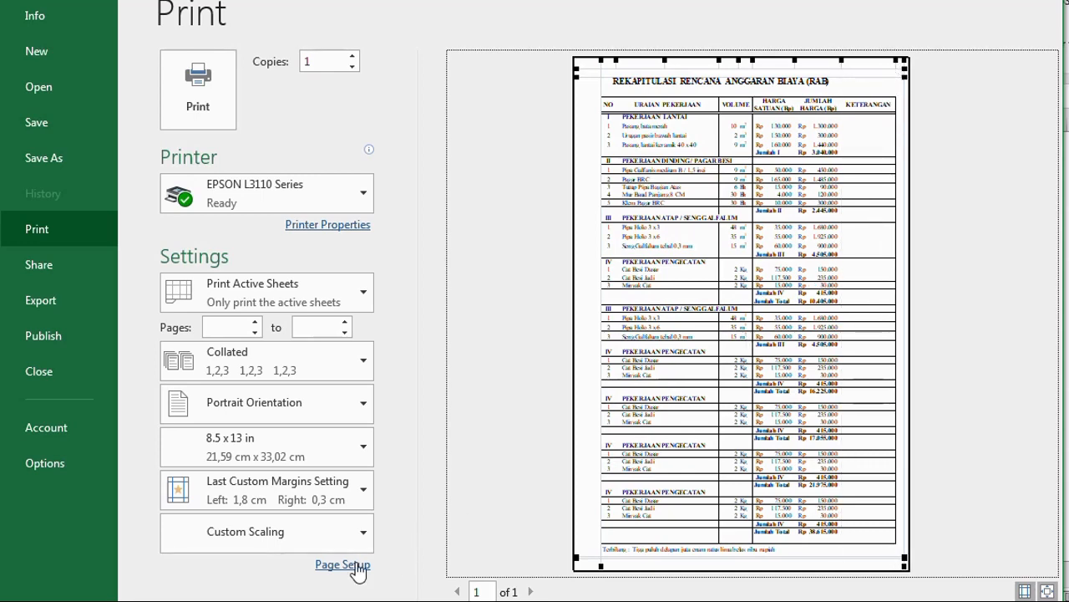
click(342, 565)
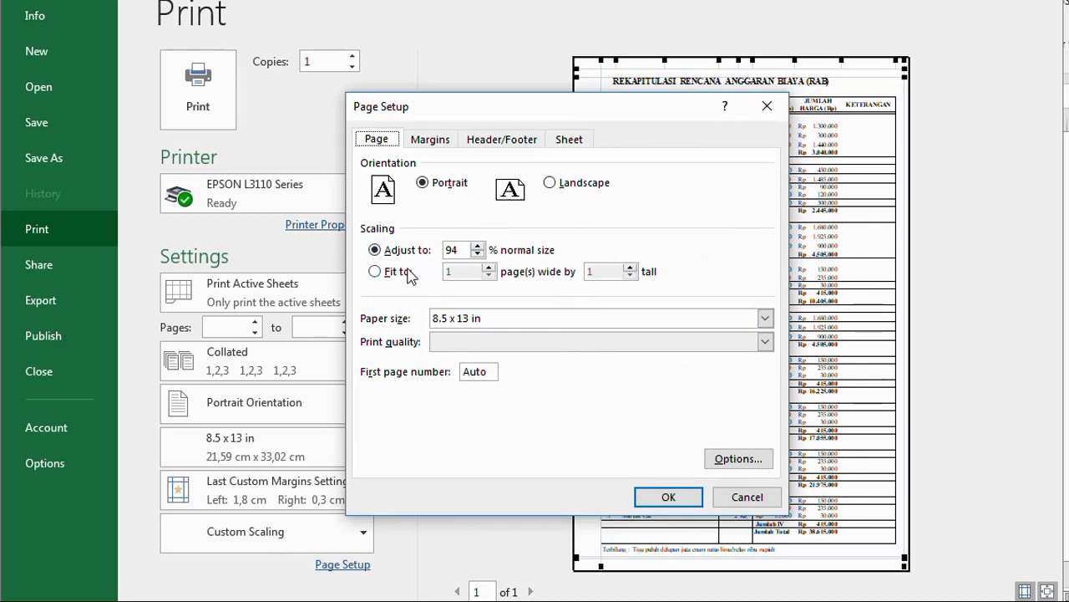
click(662, 507)
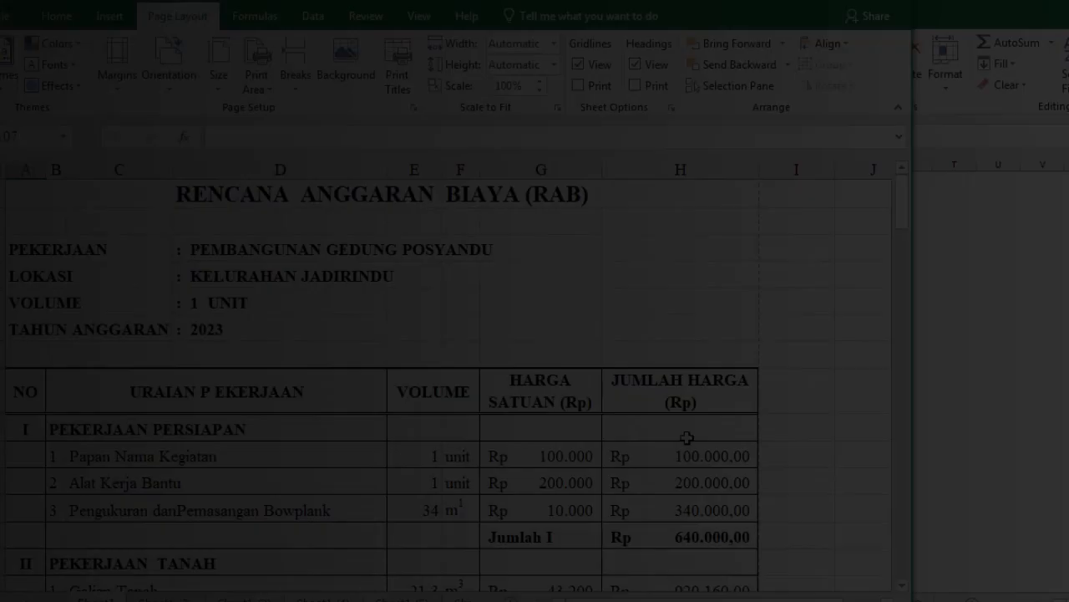
Step: Examine the RENCANA ANGGARAN BIAYA (RAB) sheet and its print preview pages for the table header row
scroll(754, 396, down, 2)
scroll(754, 396, down, 15)
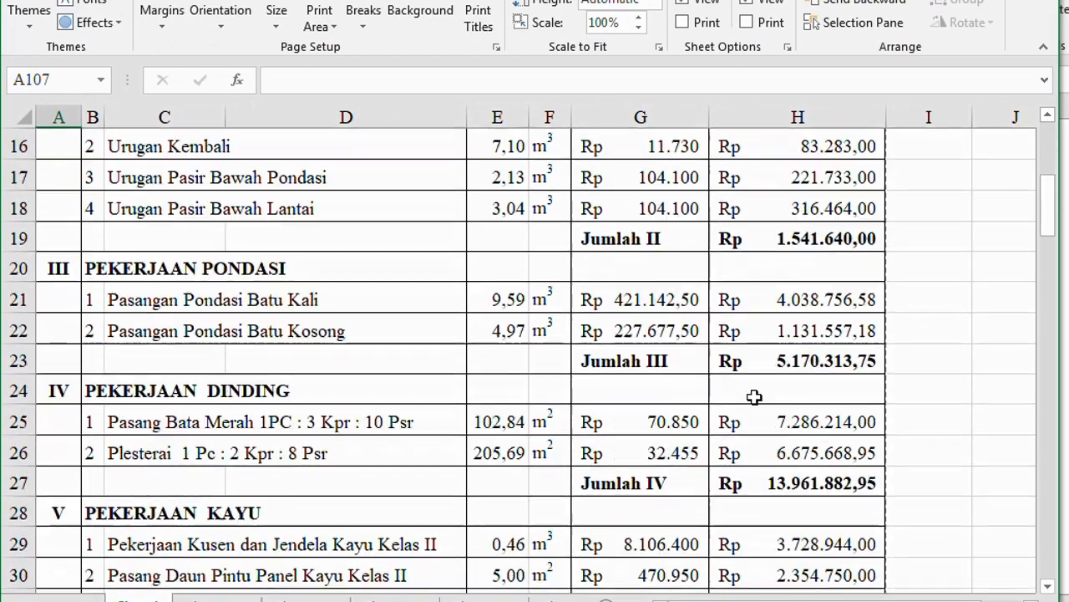
scroll(755, 396, down, 16)
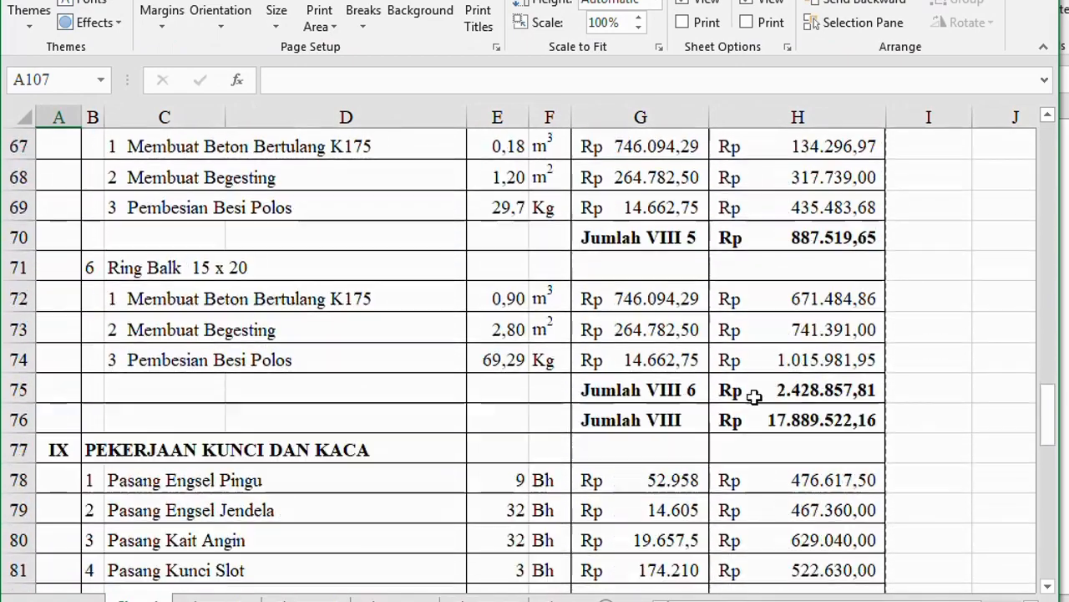
scroll(754, 396, up, 11)
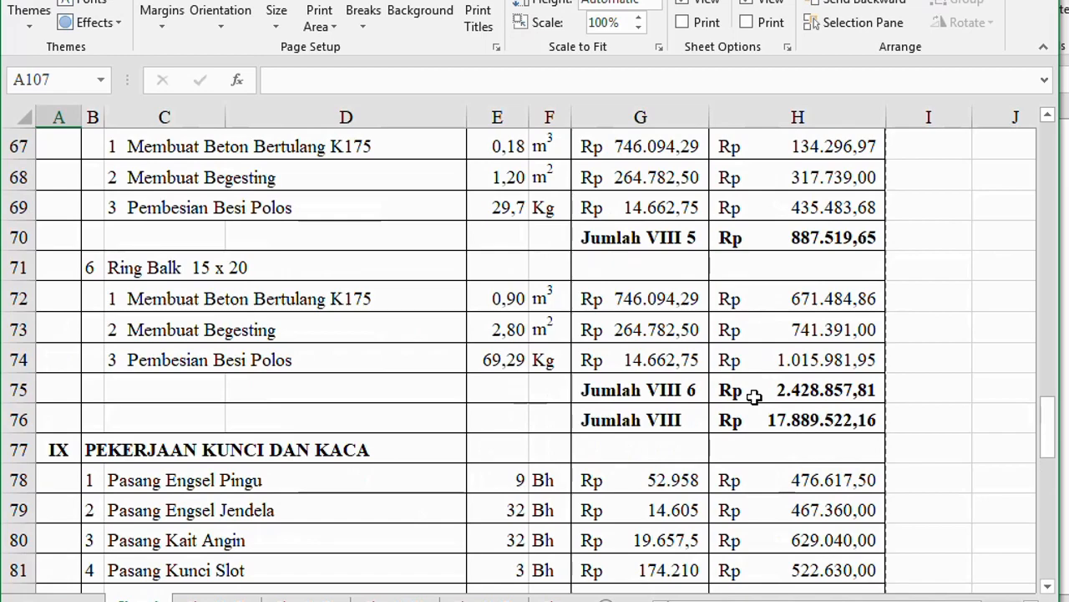
key(ctrl+p)
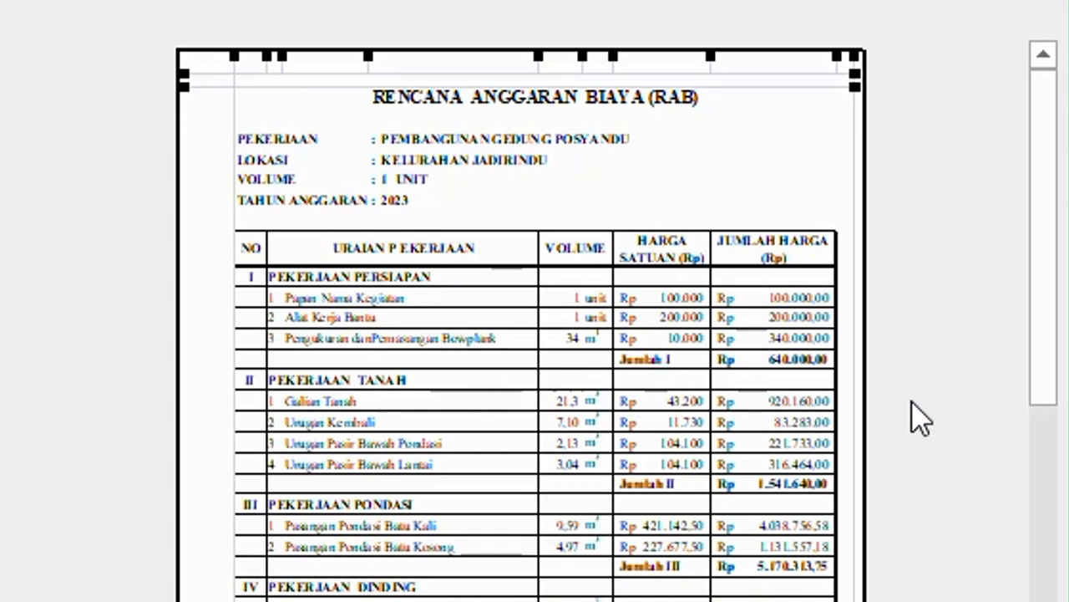
scroll(919, 418, down, 2)
scroll(367, 385, down, 2)
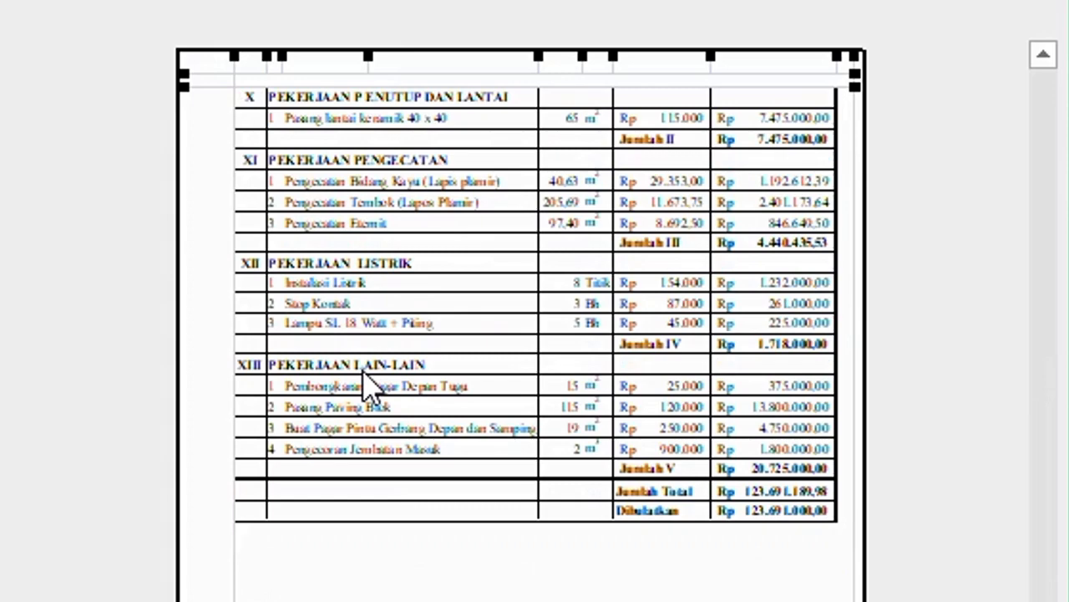
scroll(367, 384, up, 3)
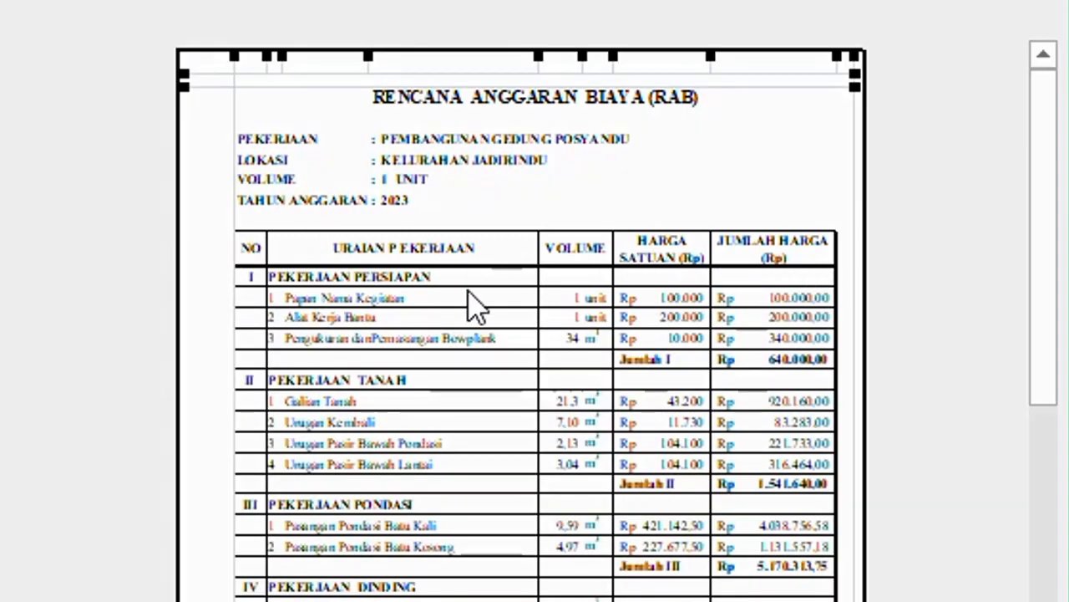
scroll(468, 305, down, 3)
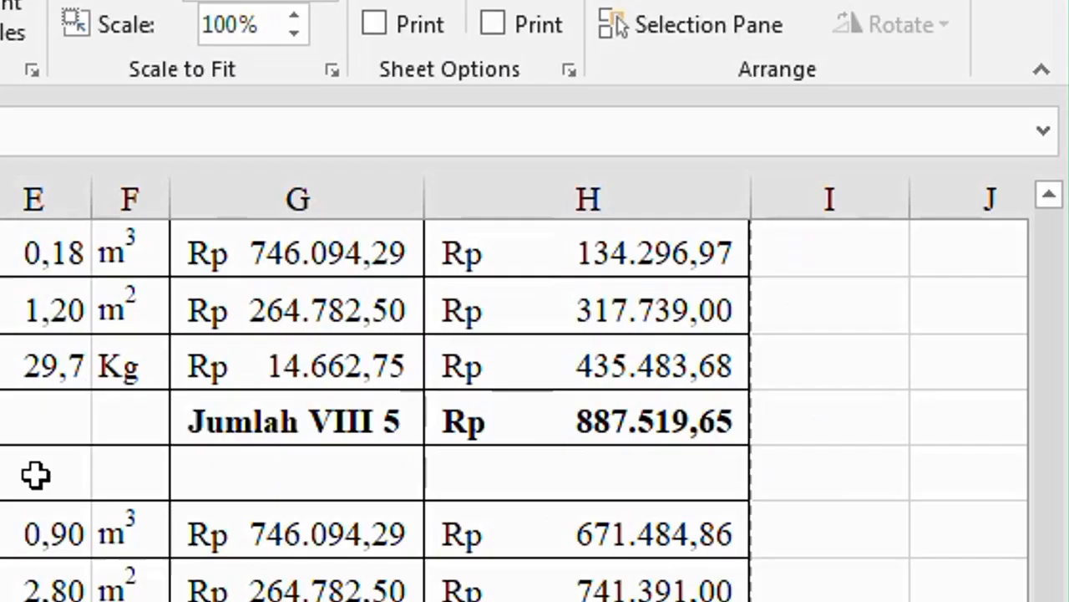
Step: Set rows 7 to 8, containing the table header, as the print title rows to repeat at the top of each page
scroll(34, 476, up, 20)
scroll(410, 451, down, 1)
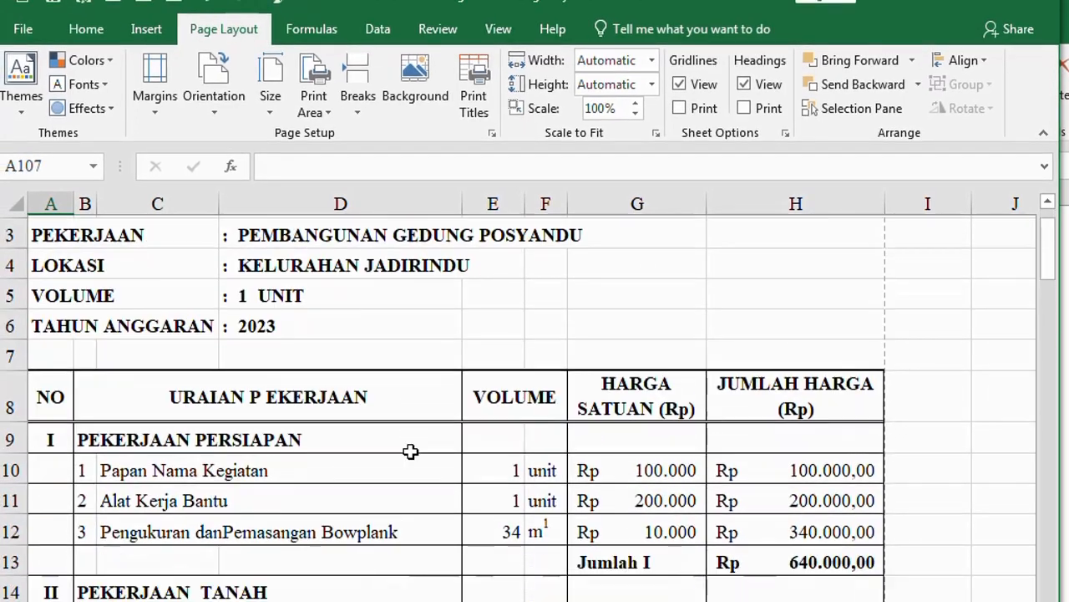
drag(7, 320, 9, 368)
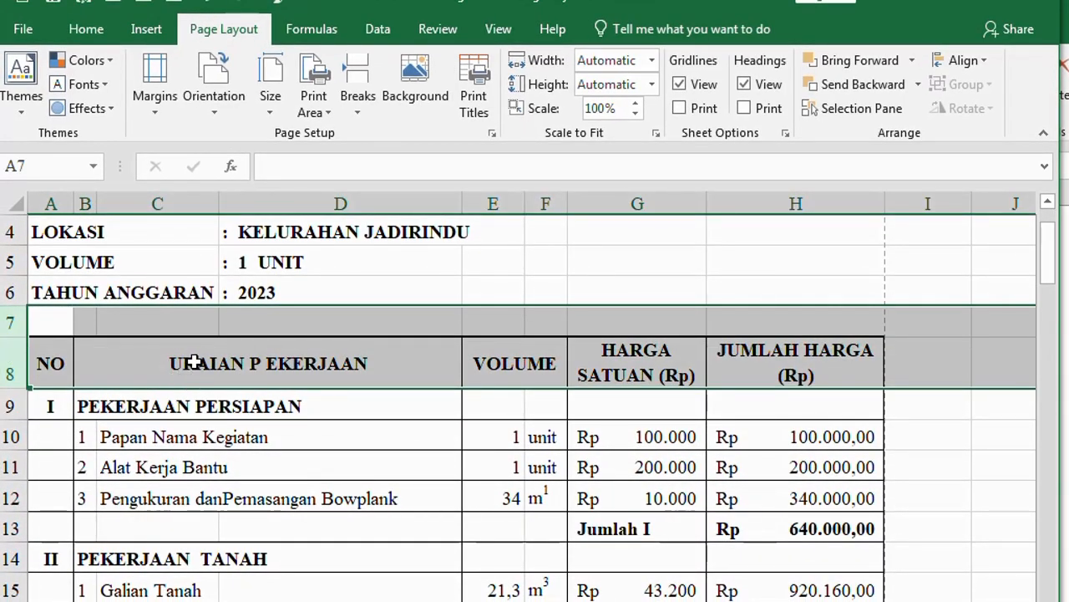
click(220, 436)
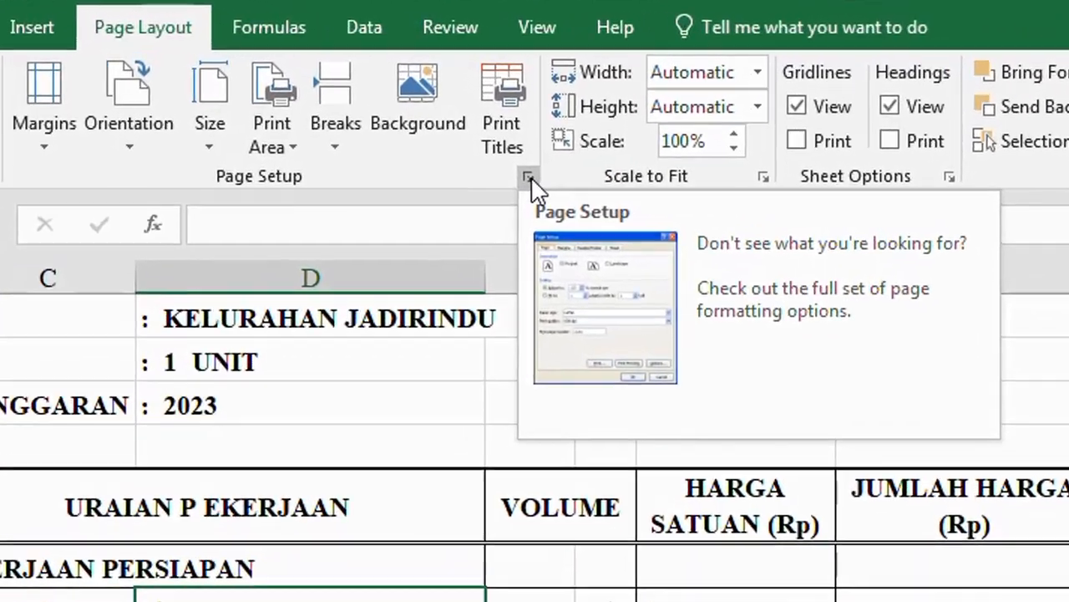
click(494, 137)
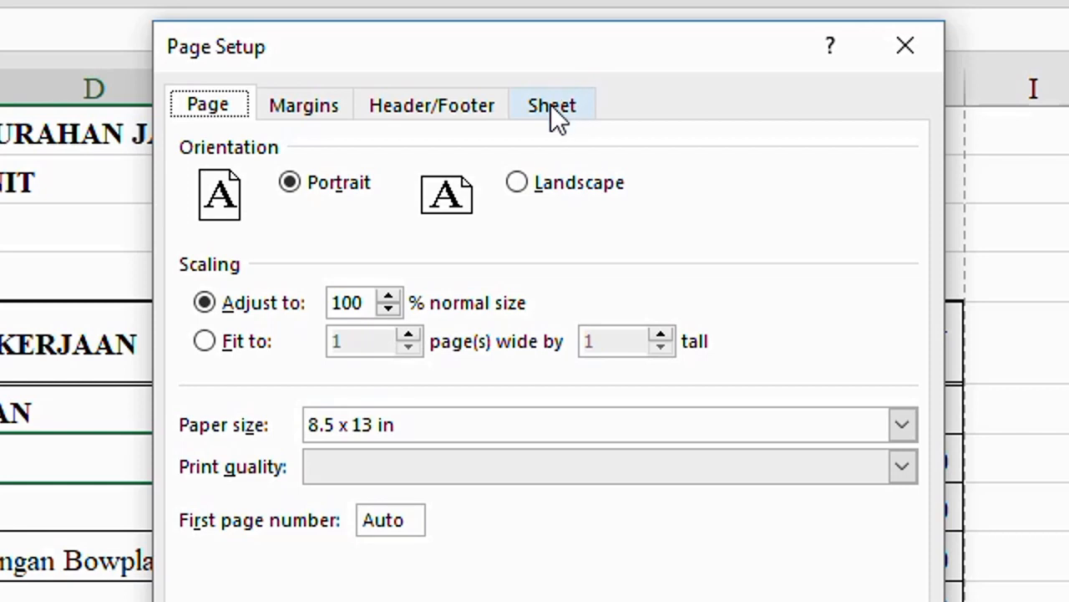
click(553, 107)
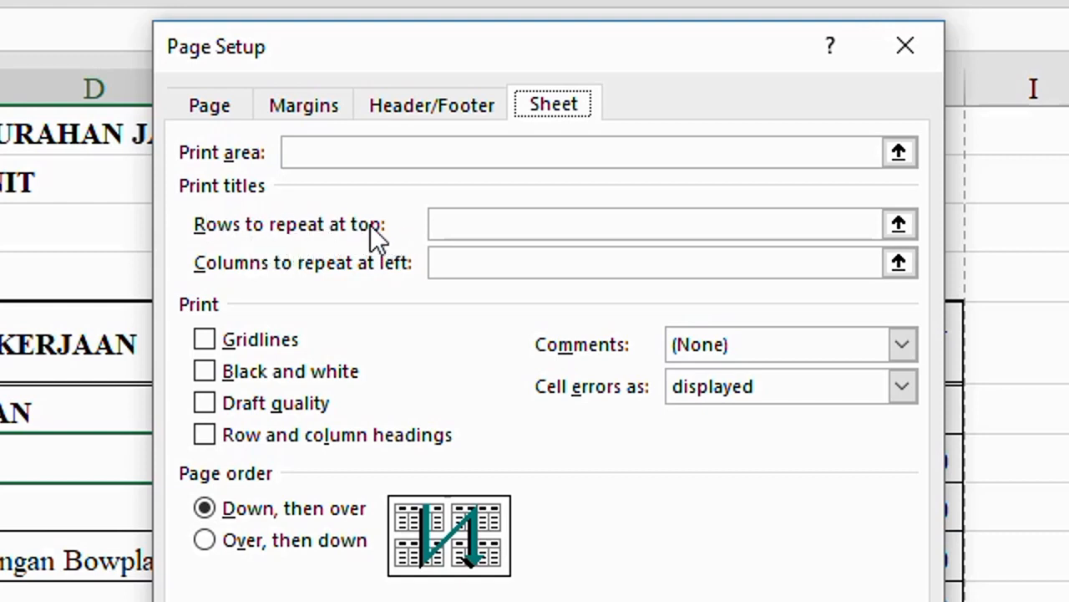
click(452, 225)
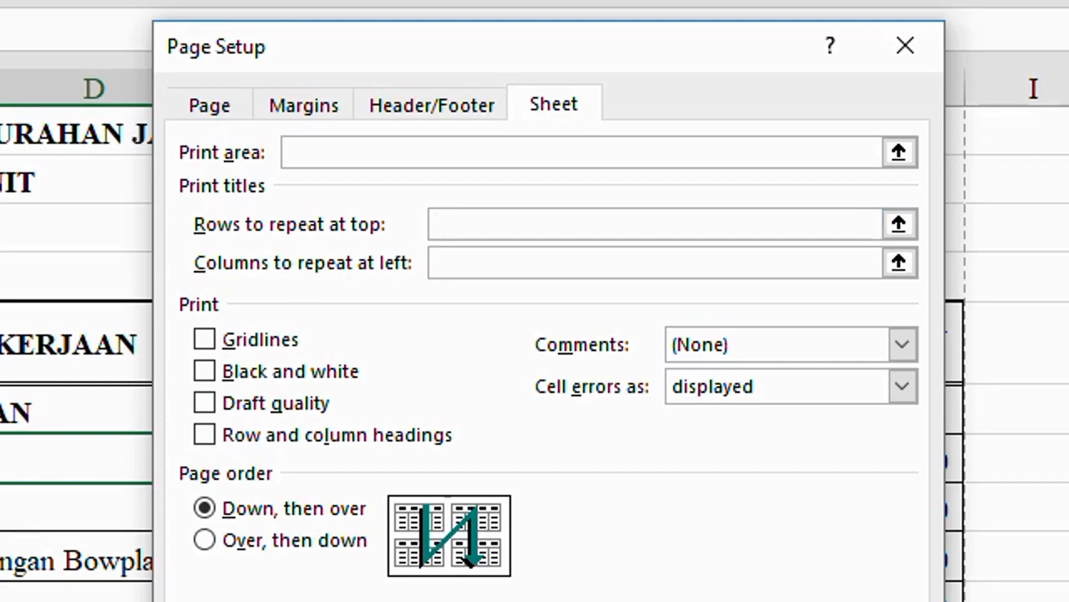
drag(17, 226, 16, 266)
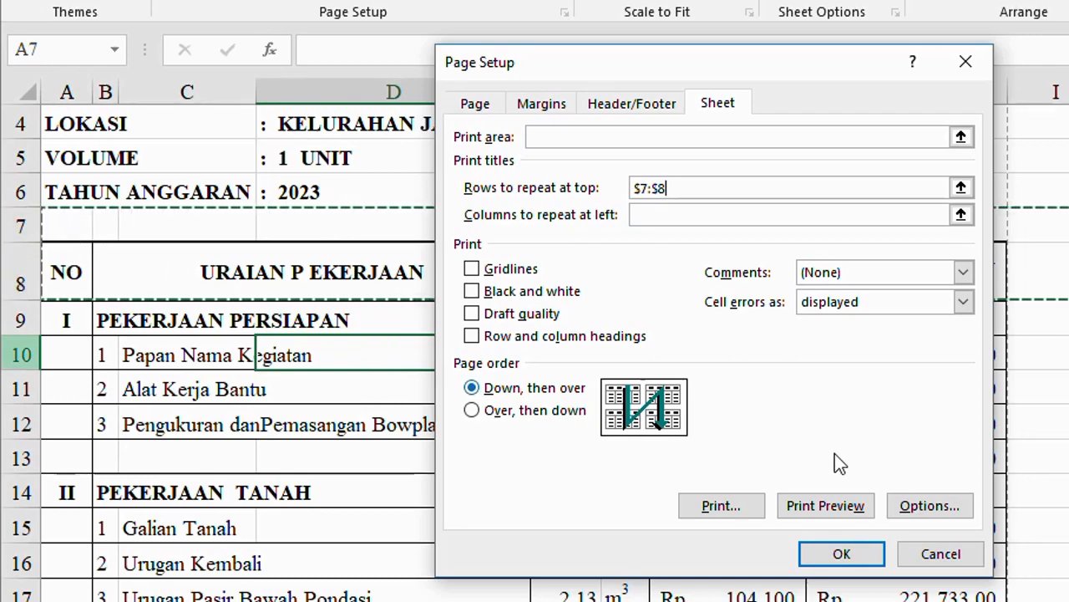
click(860, 554)
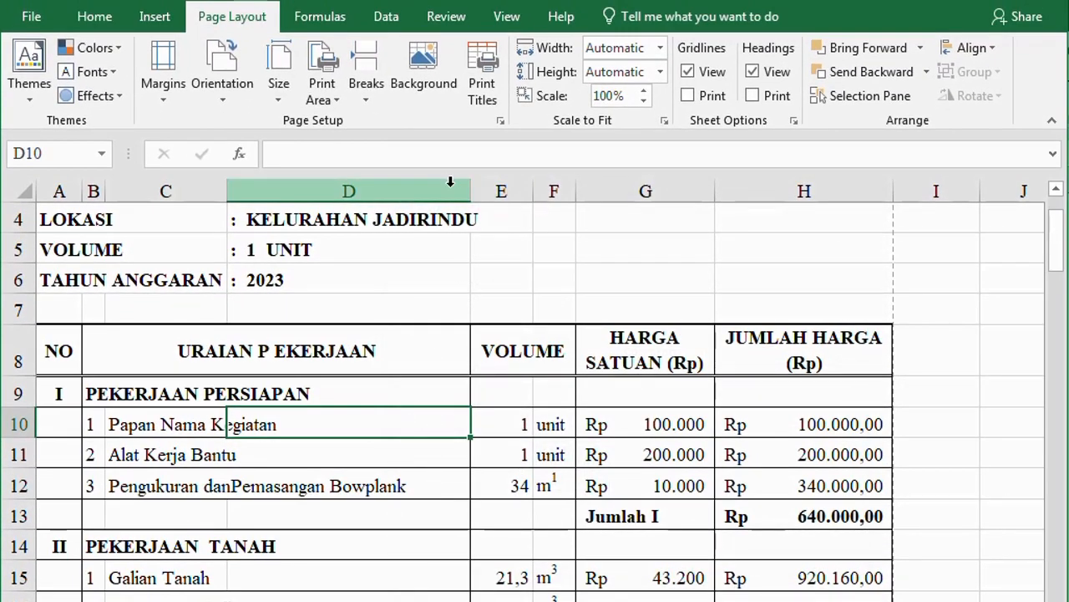
Step: Check the table header on each page of the RAB print preview and return to the worksheet
key(ctrl+p)
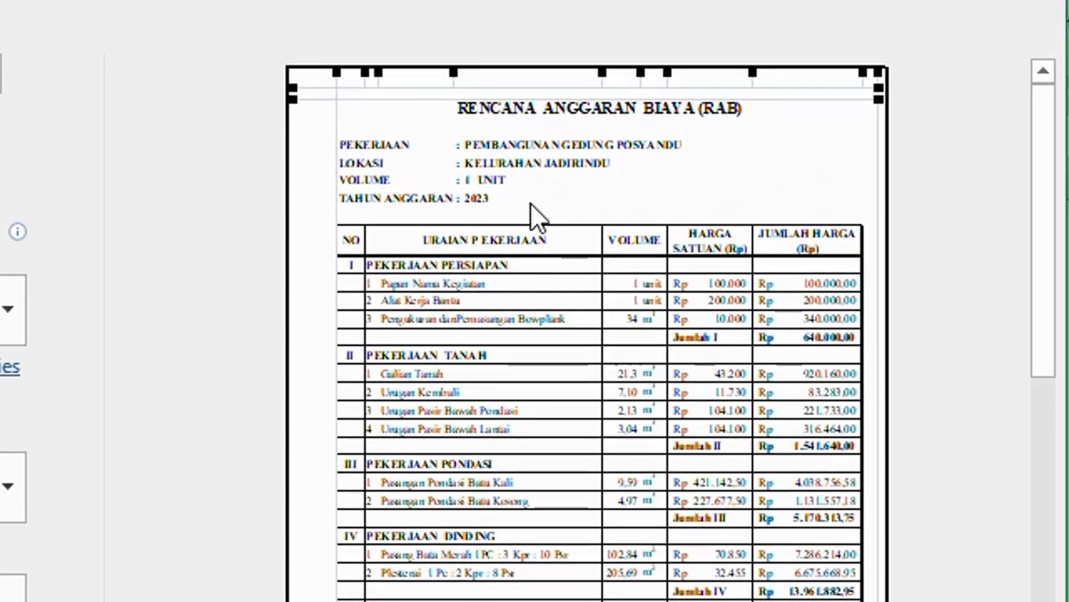
scroll(628, 277, down, 1)
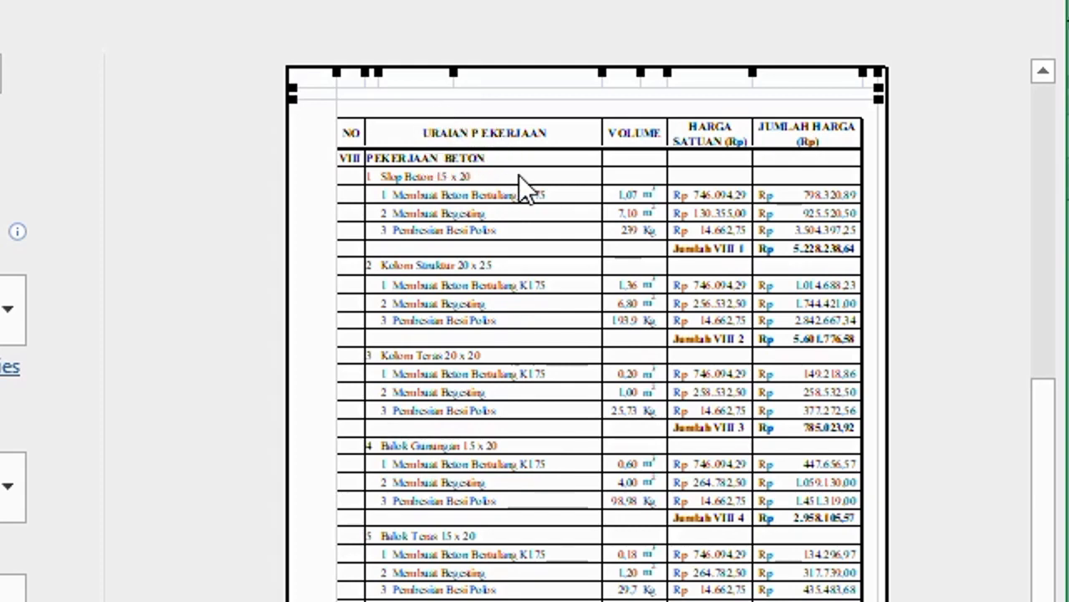
scroll(519, 175, down, 1)
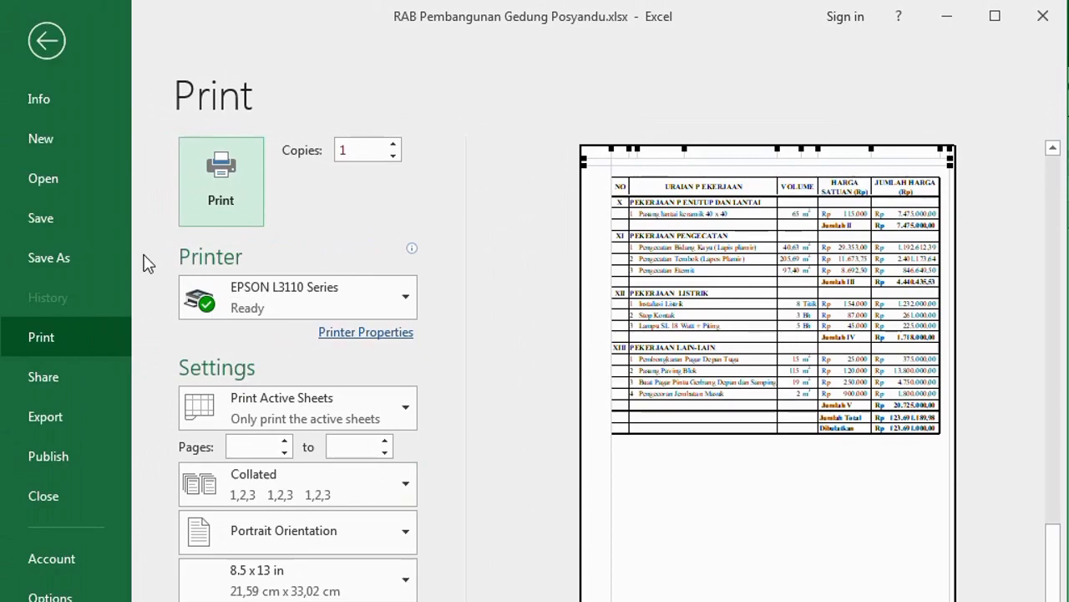
click(45, 40)
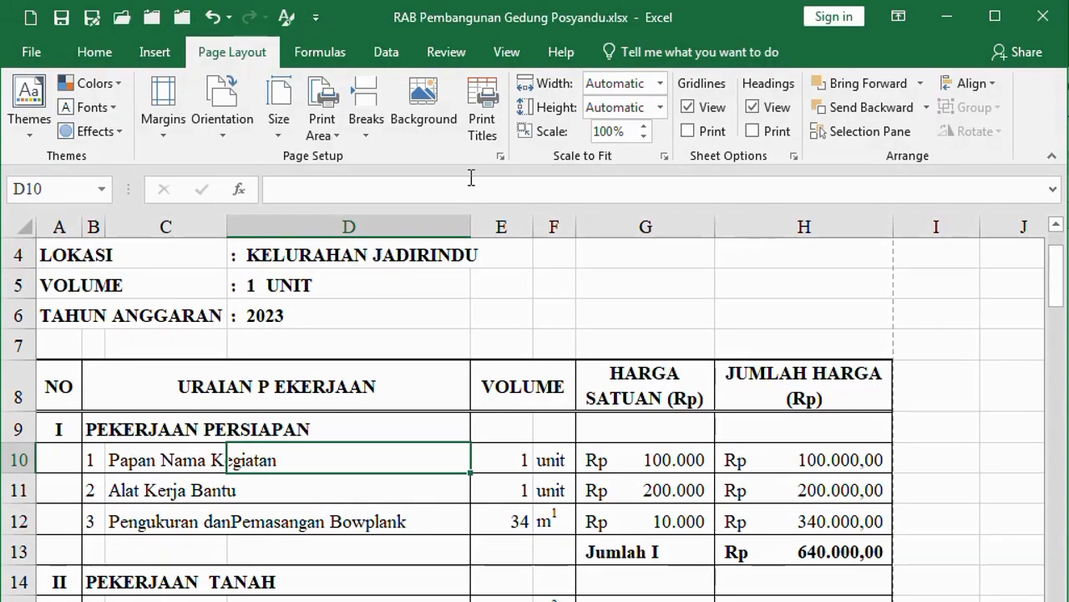
Step: Review the RAB sheet's print title settings for rows repeated at the top and columns repeated at the left
click(500, 156)
click(637, 238)
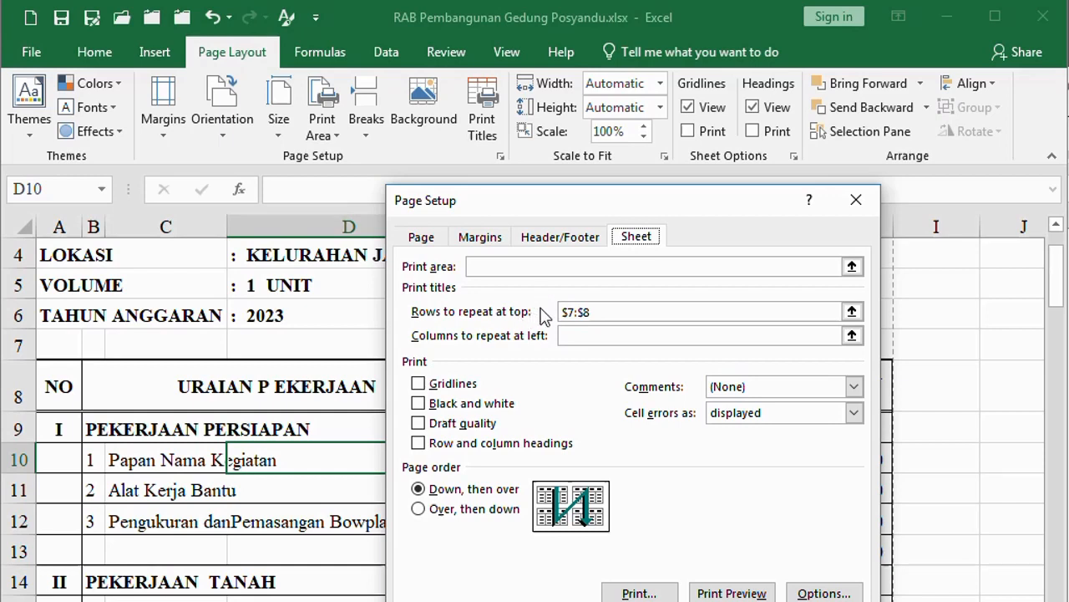
click(575, 336)
click(618, 315)
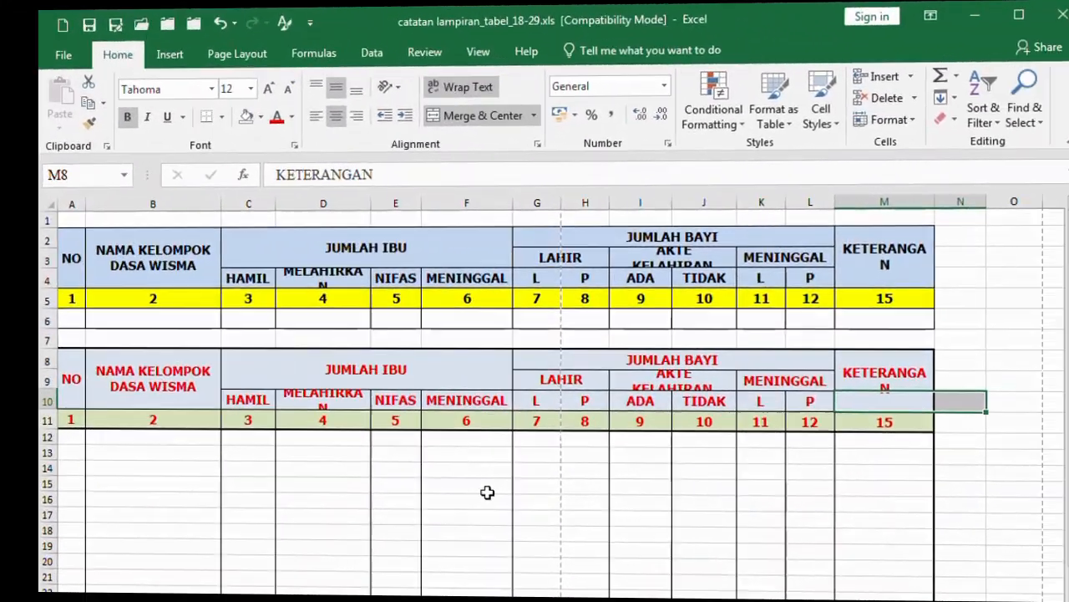
Step: In catatan lampiran_tabel_18-29.xls, check the table's print preview and set the page orientation to landscape
click(422, 493)
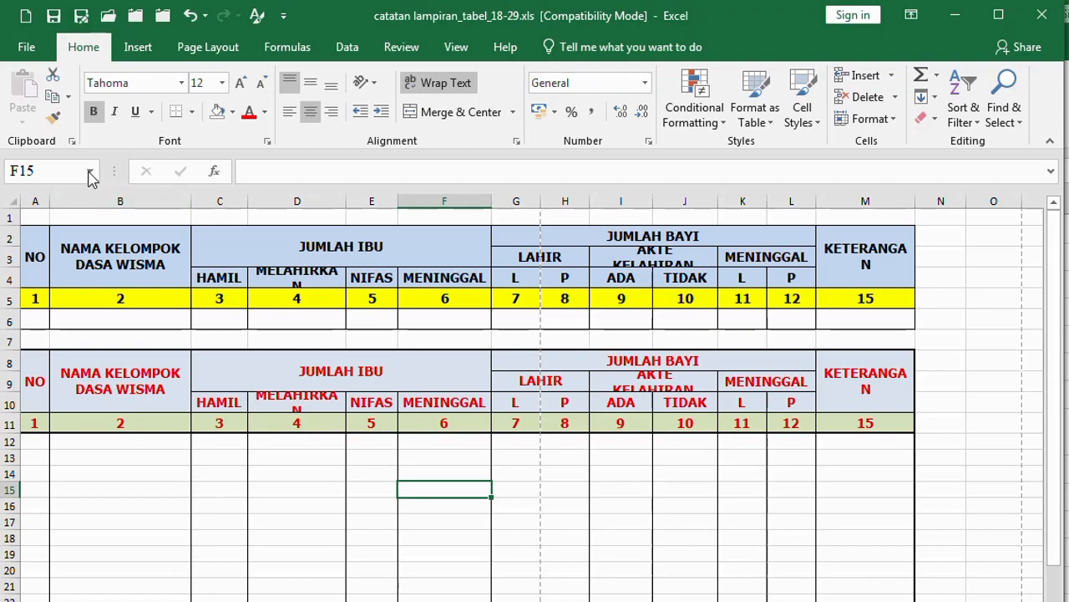
key(ctrl+p)
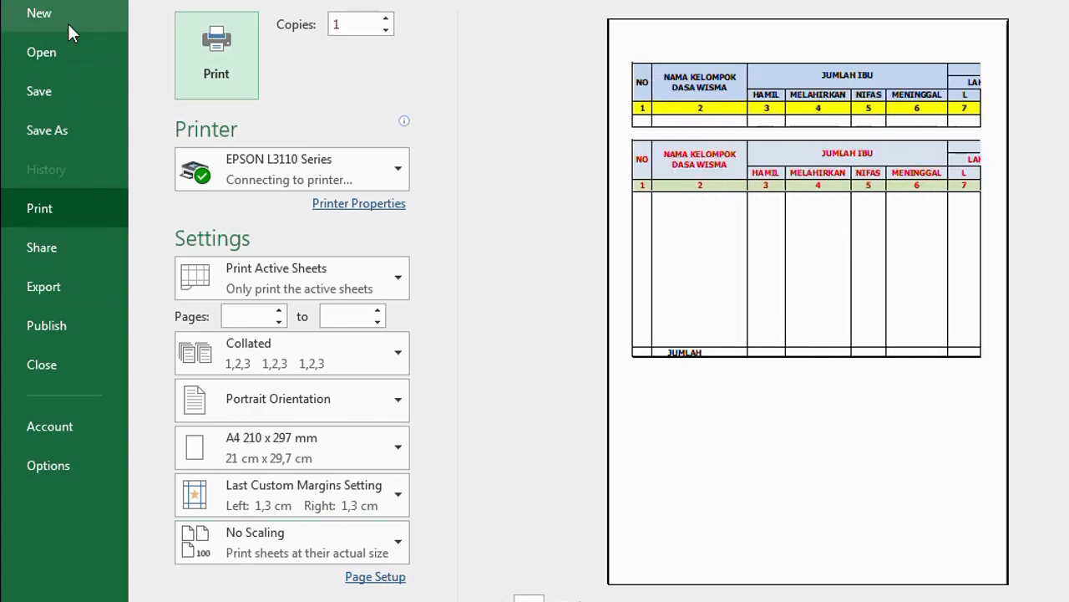
click(26, 3)
click(214, 12)
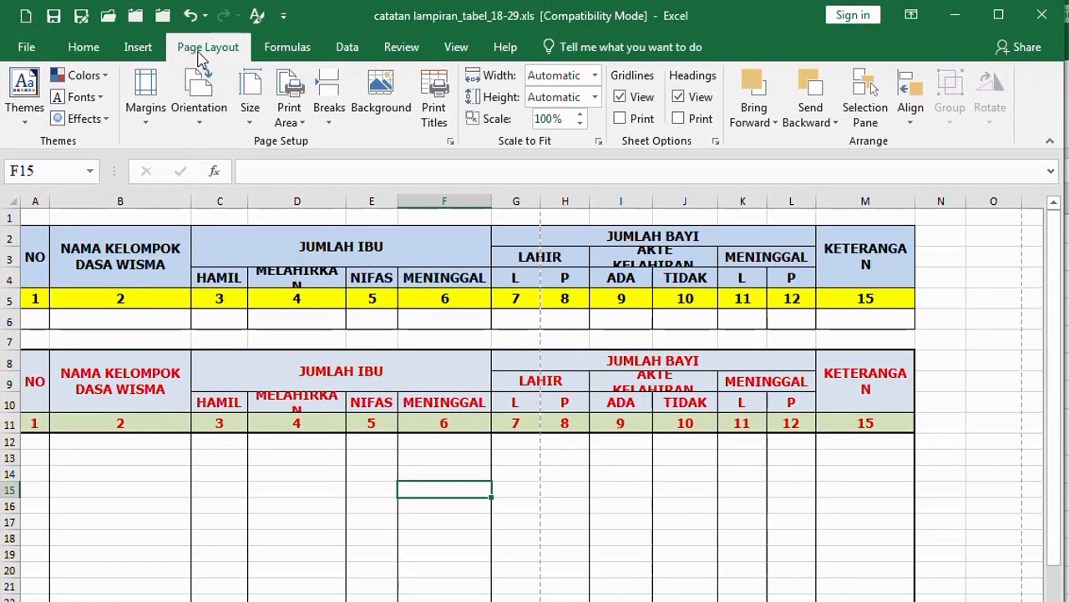
click(197, 127)
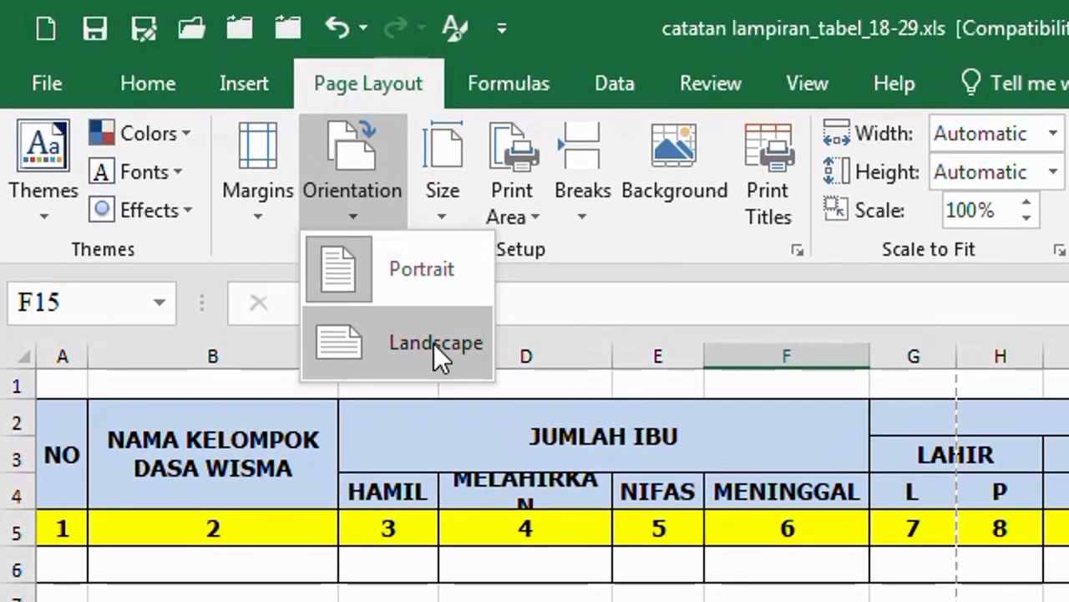
click(433, 343)
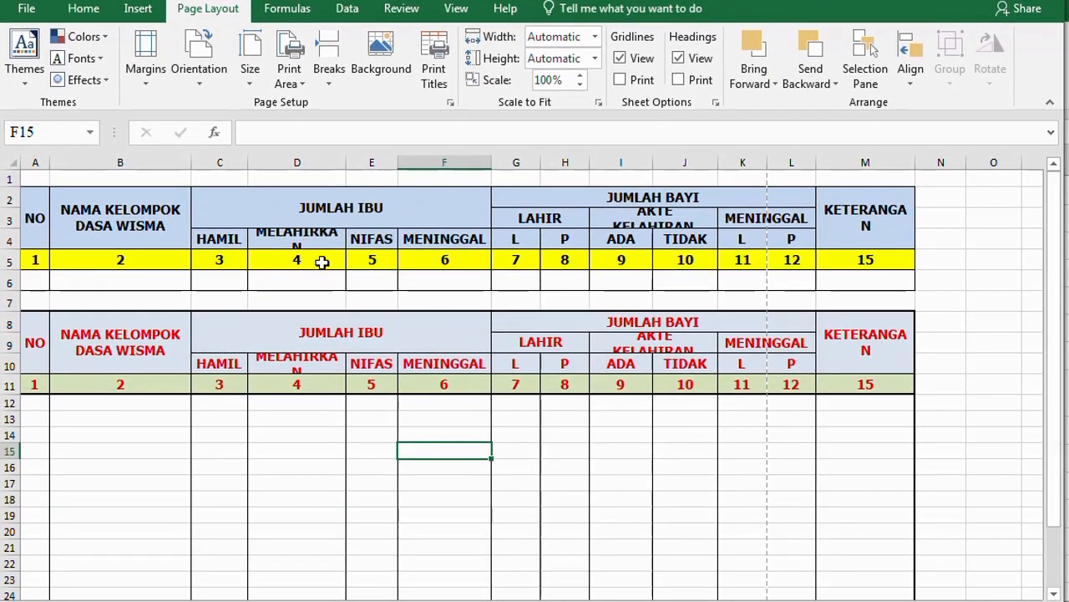
Step: Check the page setup and print preview of the landscape table, and set the paper size to 8.5 x 13 in
click(451, 104)
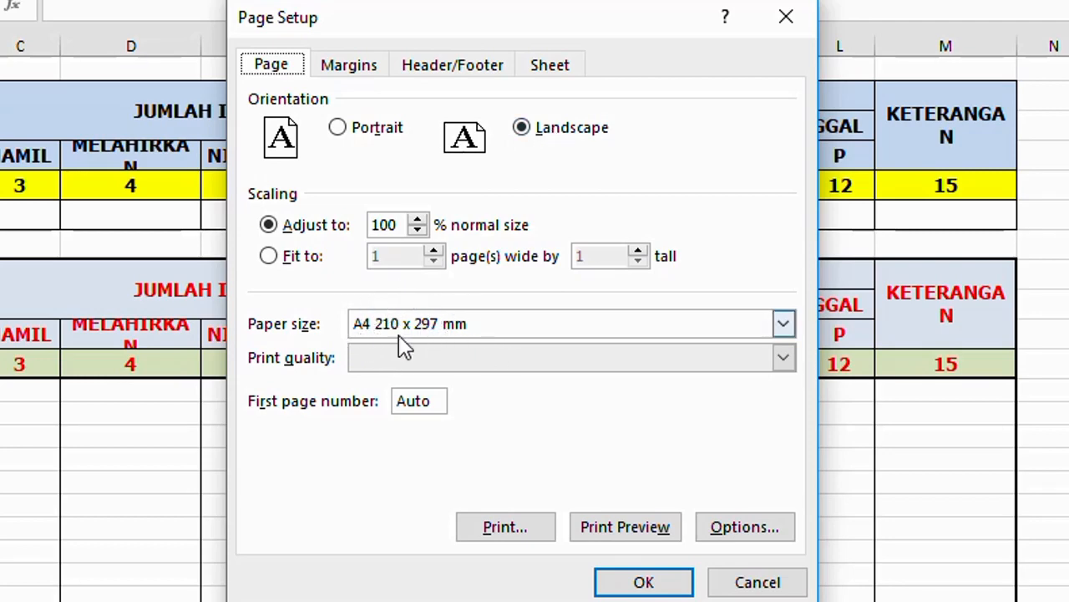
click(637, 583)
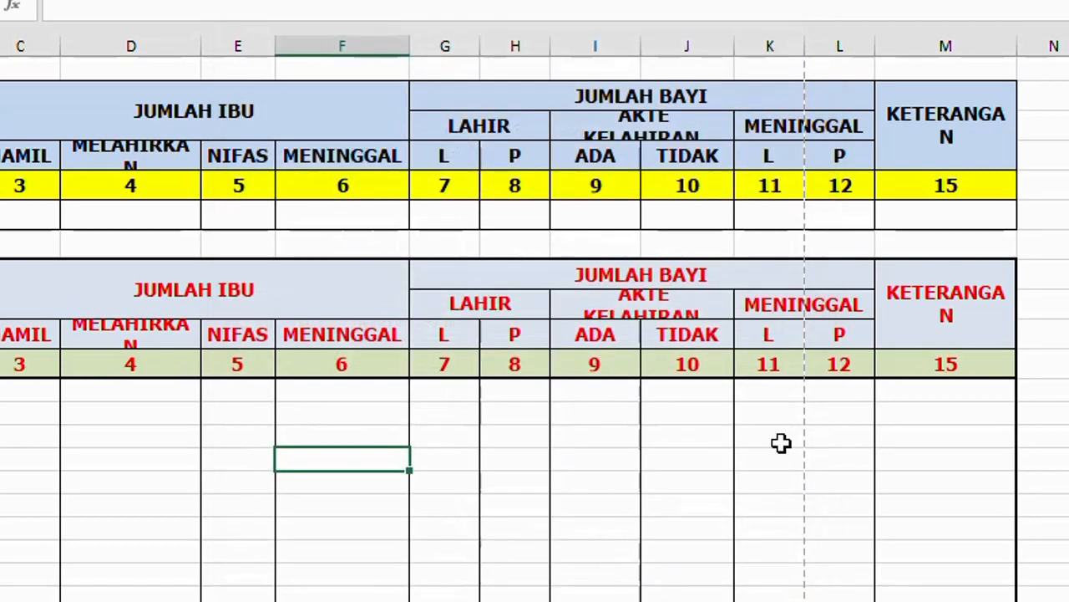
key(ctrl+p)
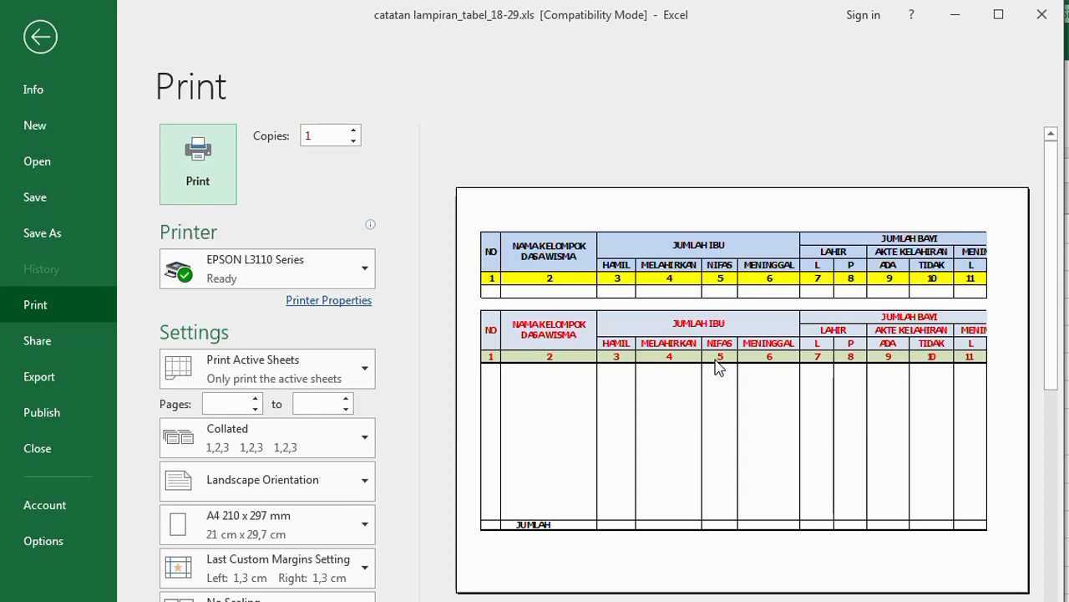
scroll(717, 368, down, 1)
scroll(623, 404, up, 1)
click(354, 539)
scroll(407, 322, down, 1)
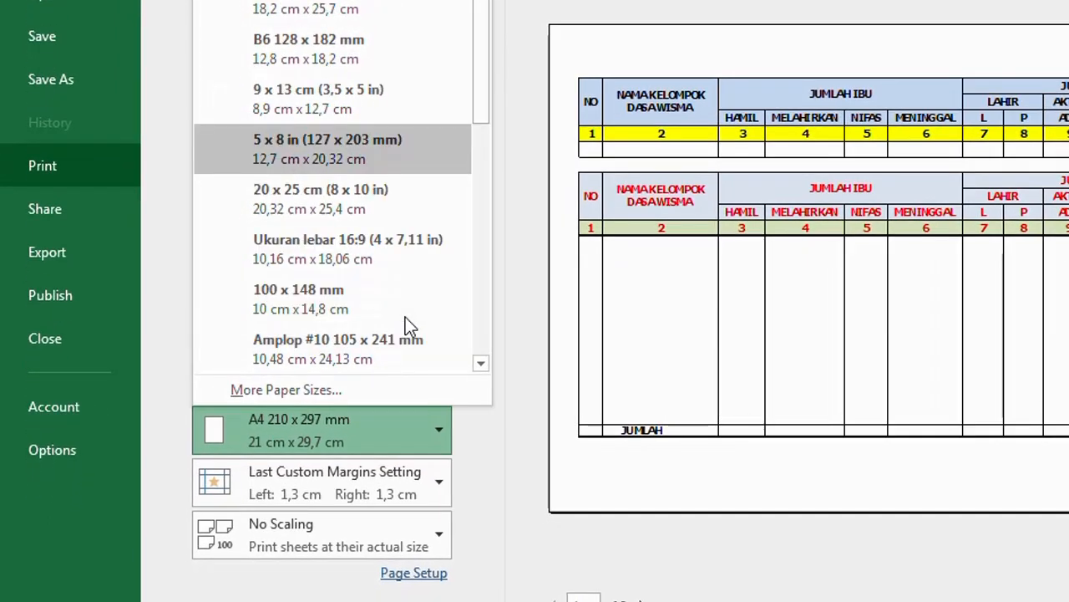
scroll(402, 313, down, 3)
scroll(400, 314, up, 1)
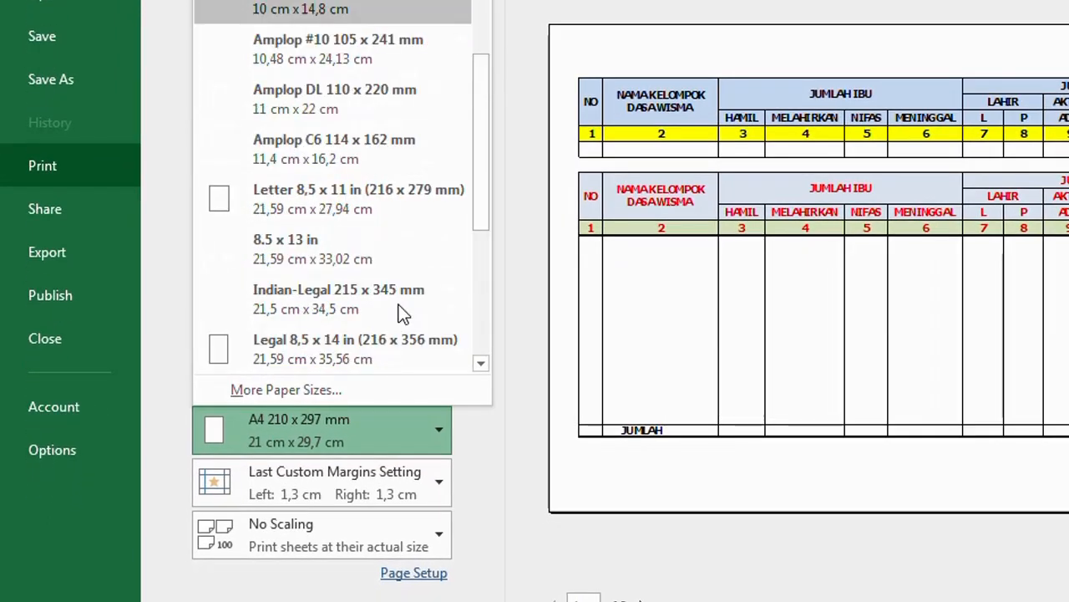
click(323, 253)
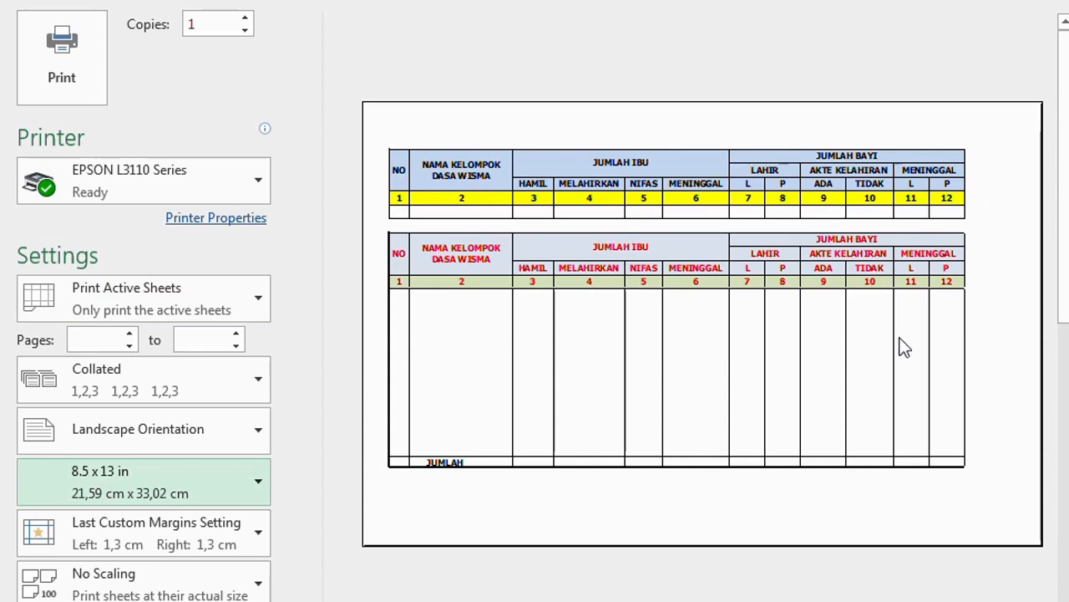
Step: Show the margins in the print preview and narrow the right margin to 0,61 cm and the left to 0,91 cm
scroll(887, 237, down, 1)
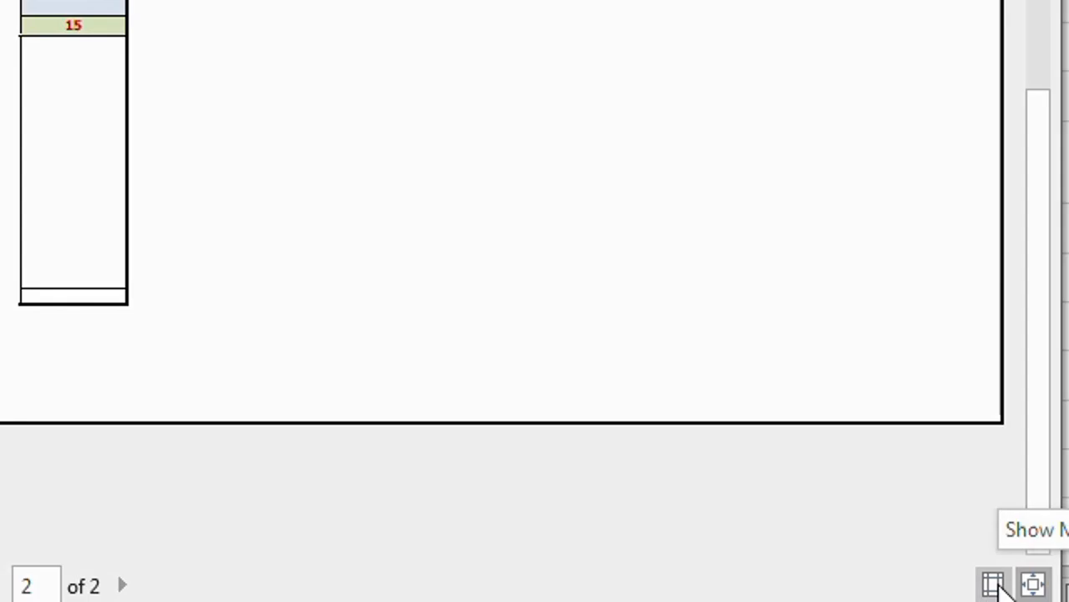
click(994, 584)
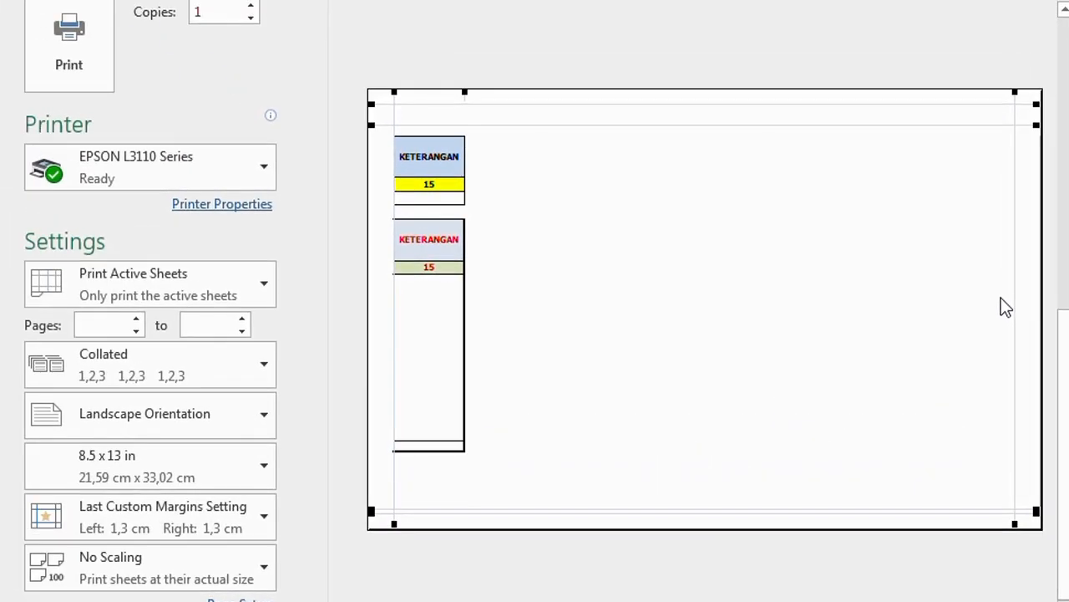
drag(1015, 290, 1029, 291)
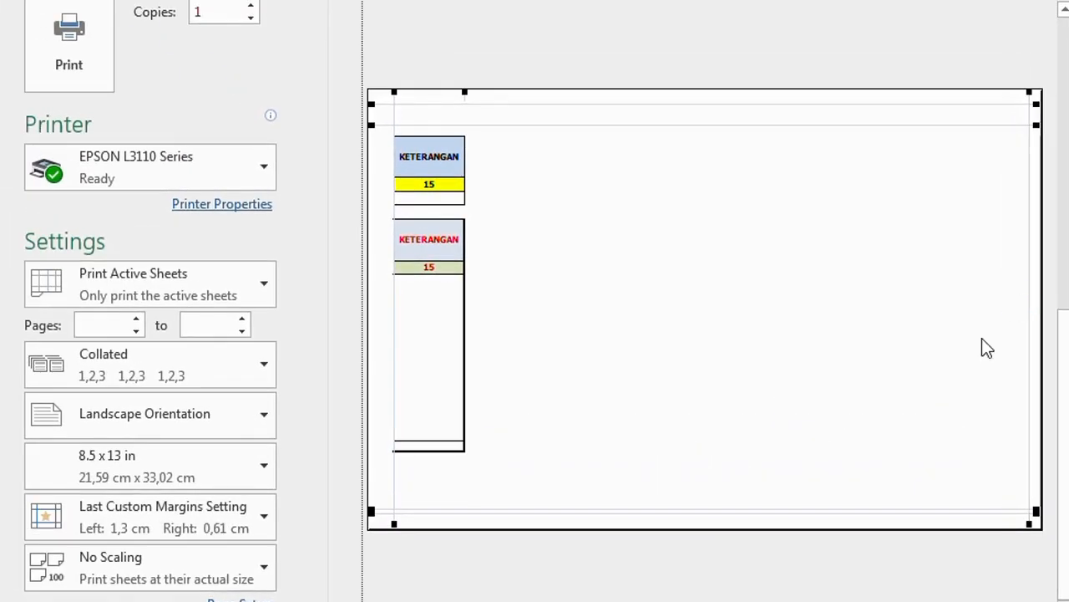
drag(394, 470, 385, 470)
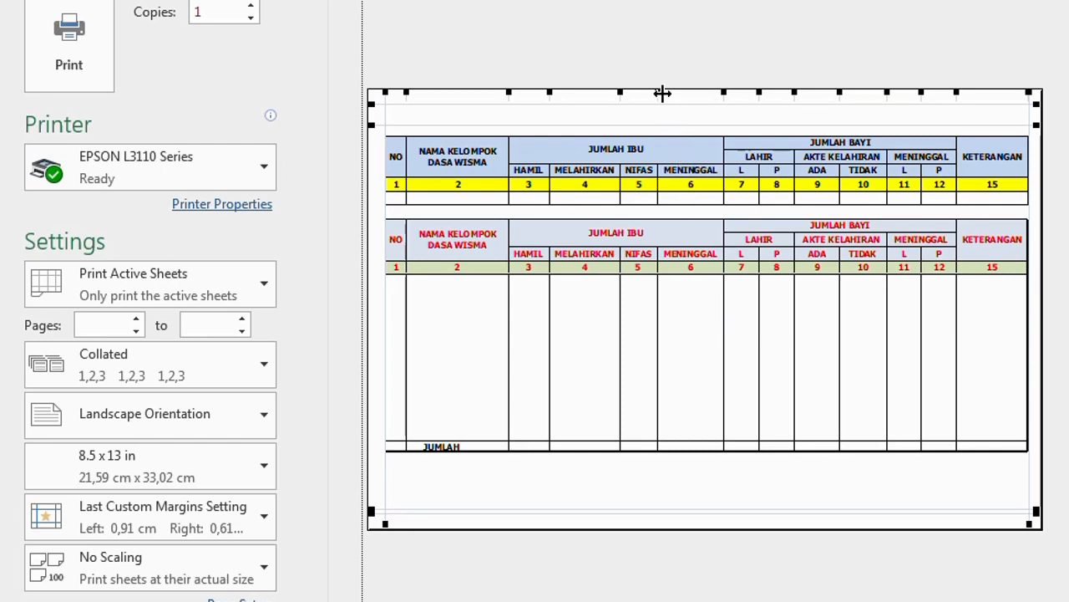
Step: Widen the MENINGGAL column under JUMLAH IBU slightly in the print preview and check the resulting pages
drag(662, 93, 668, 91)
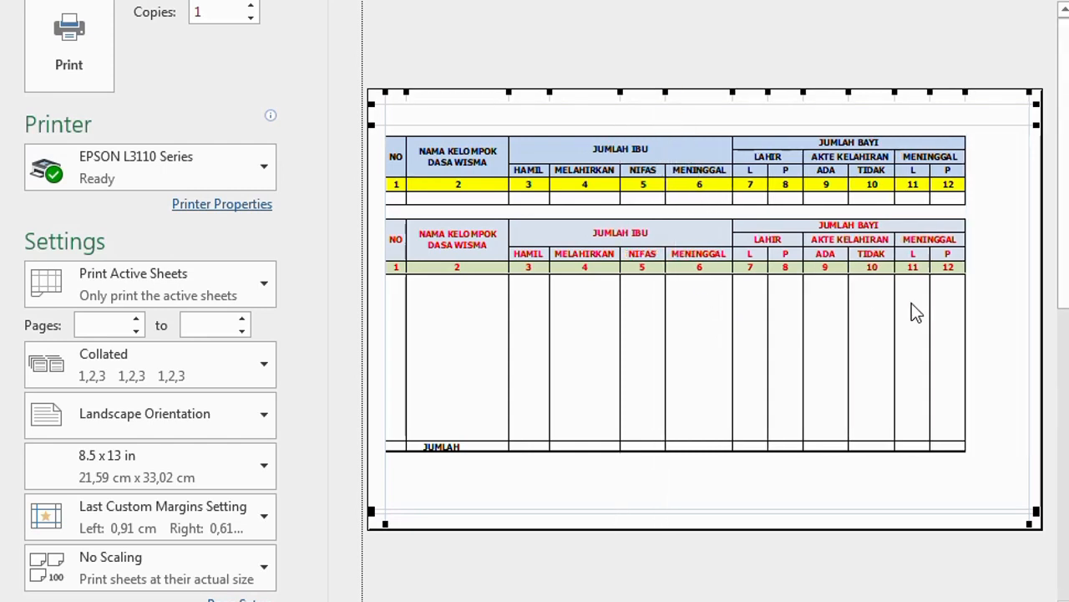
scroll(878, 337, down, 1)
scroll(878, 338, up, 1)
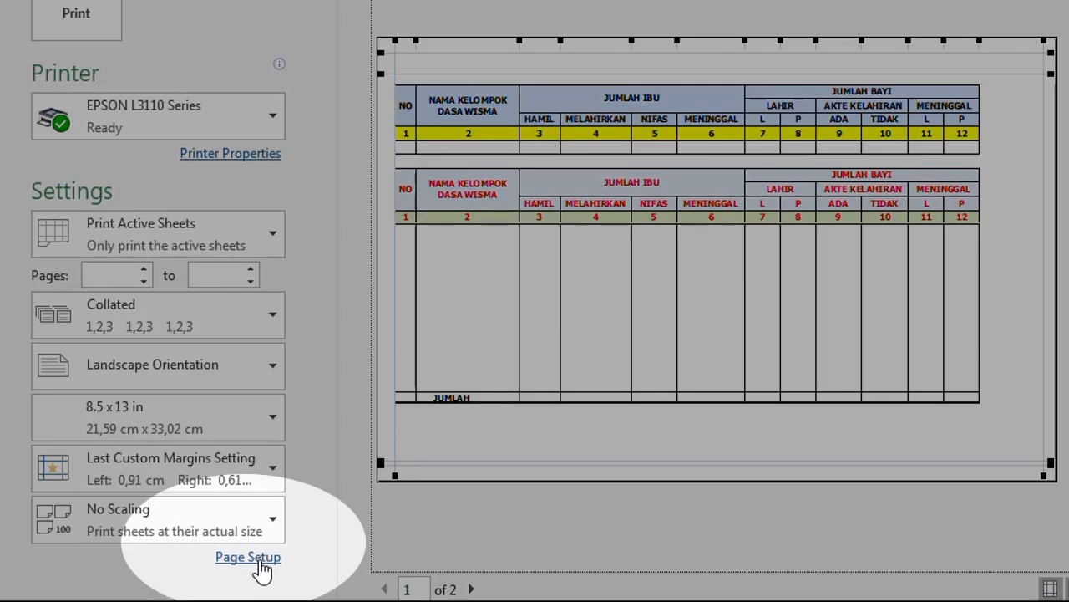
Step: Set the print scaling to fit the table to 1 page wide by 1 tall
click(260, 562)
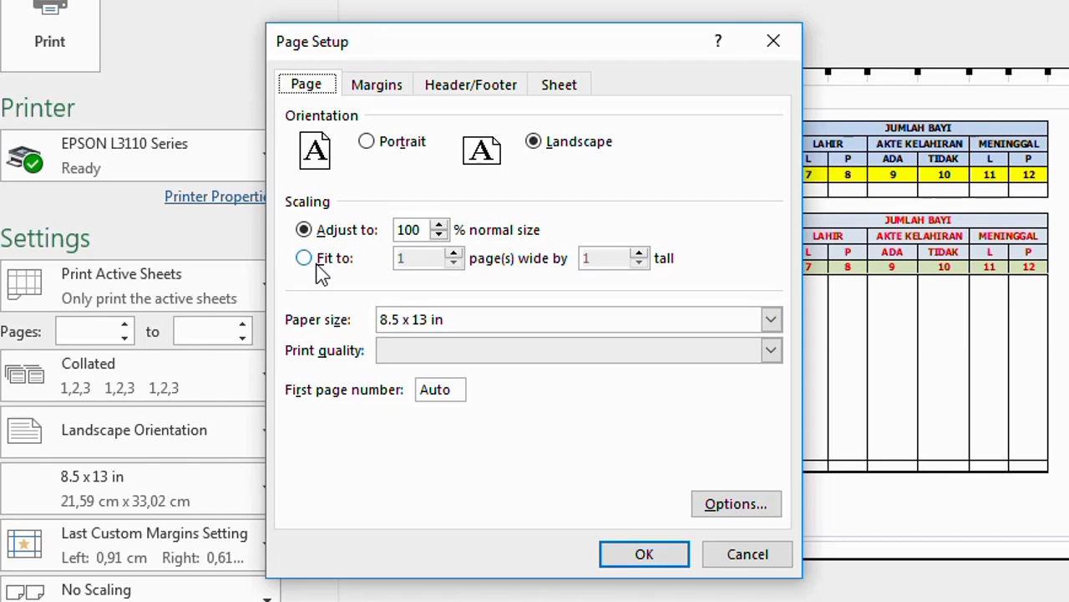
click(348, 257)
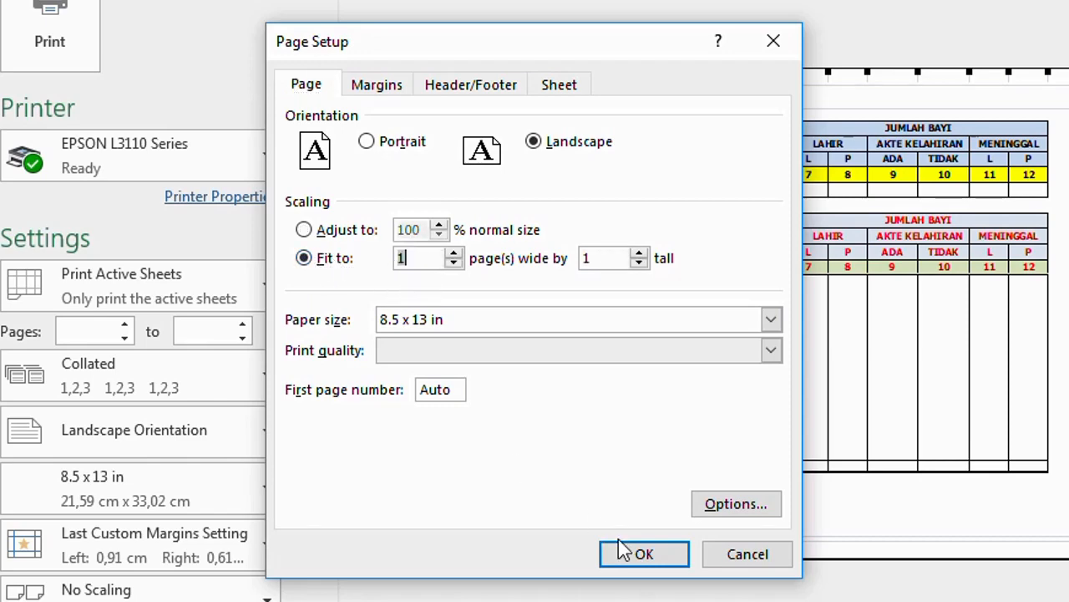
click(642, 554)
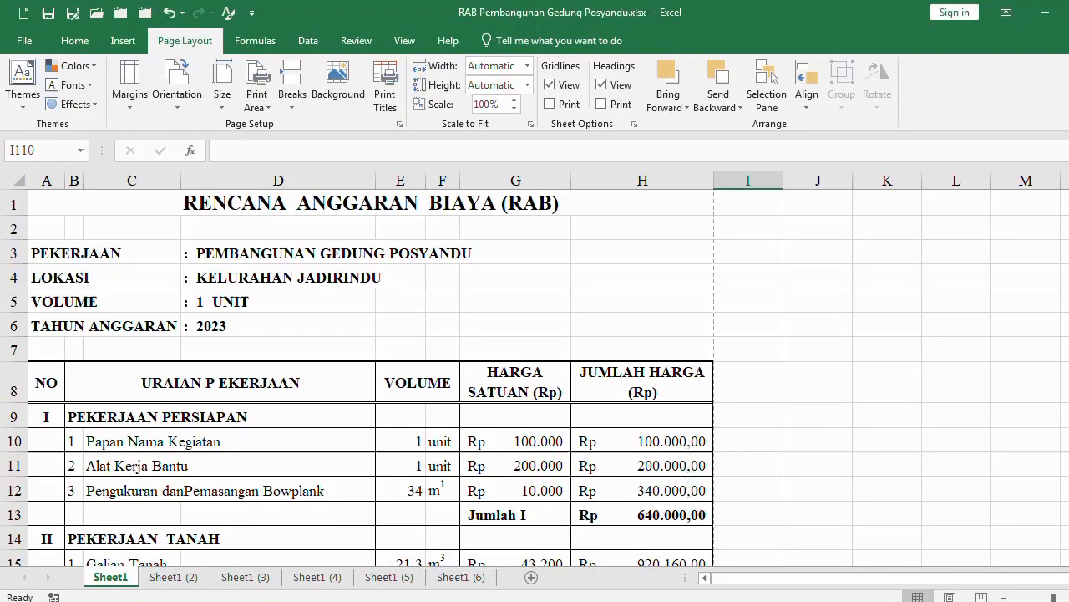
Step: Look over the RAB sheet and save it in the Documents folder as the PDF file RAB Pembangunan Gedung Posyandu.pdf
scroll(790, 387, down, 5)
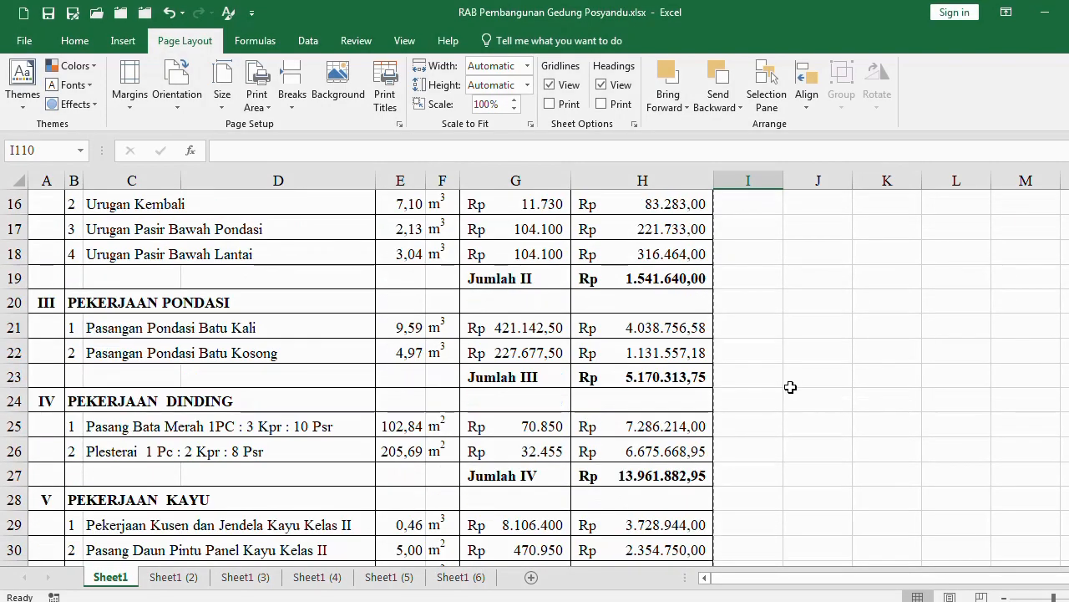
scroll(795, 384, up, 5)
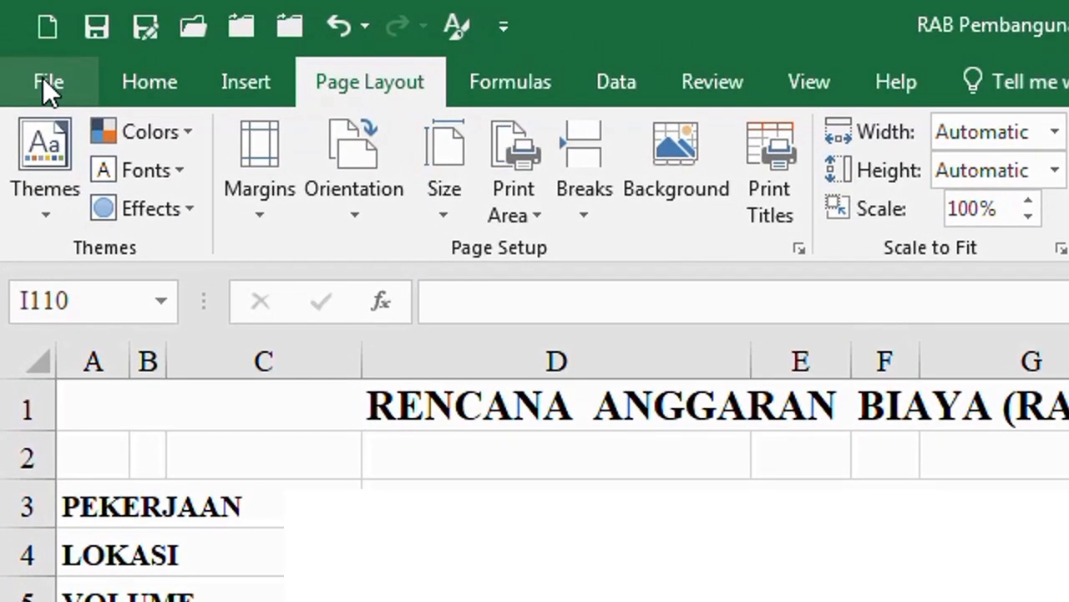
click(42, 78)
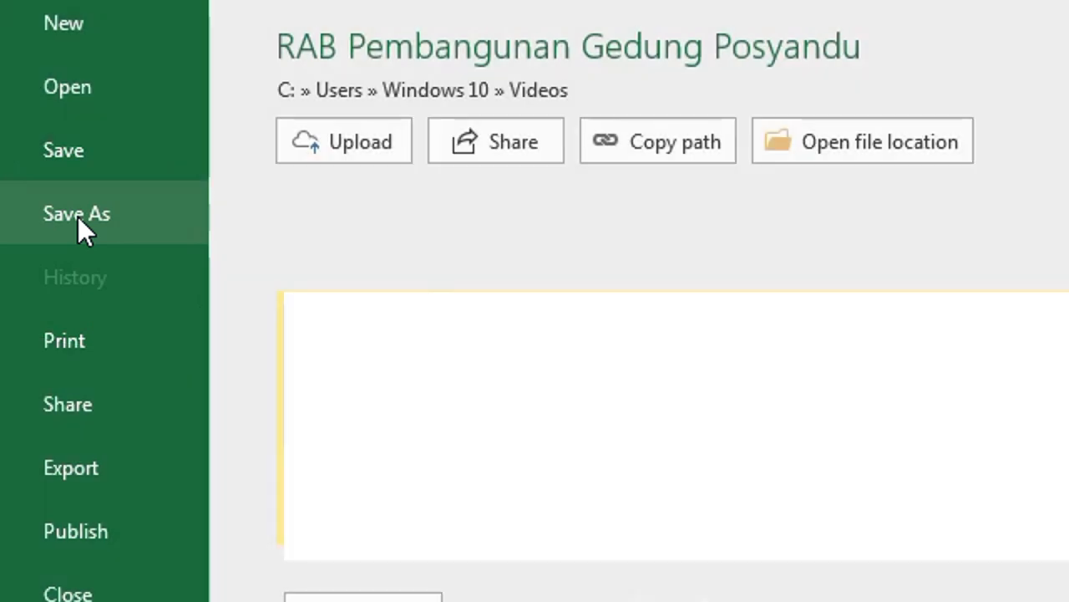
click(78, 217)
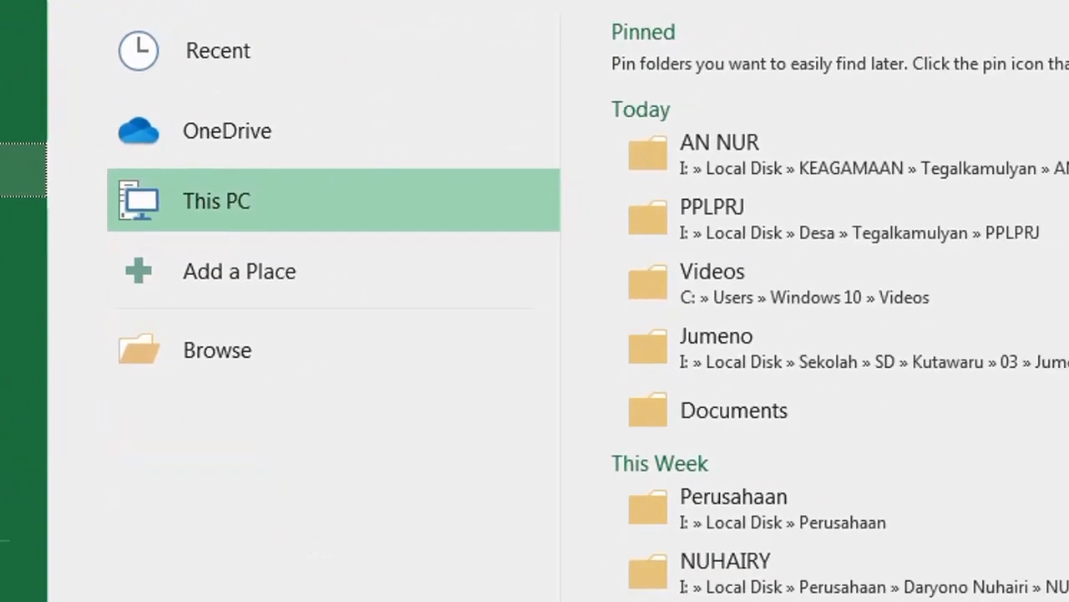
click(224, 349)
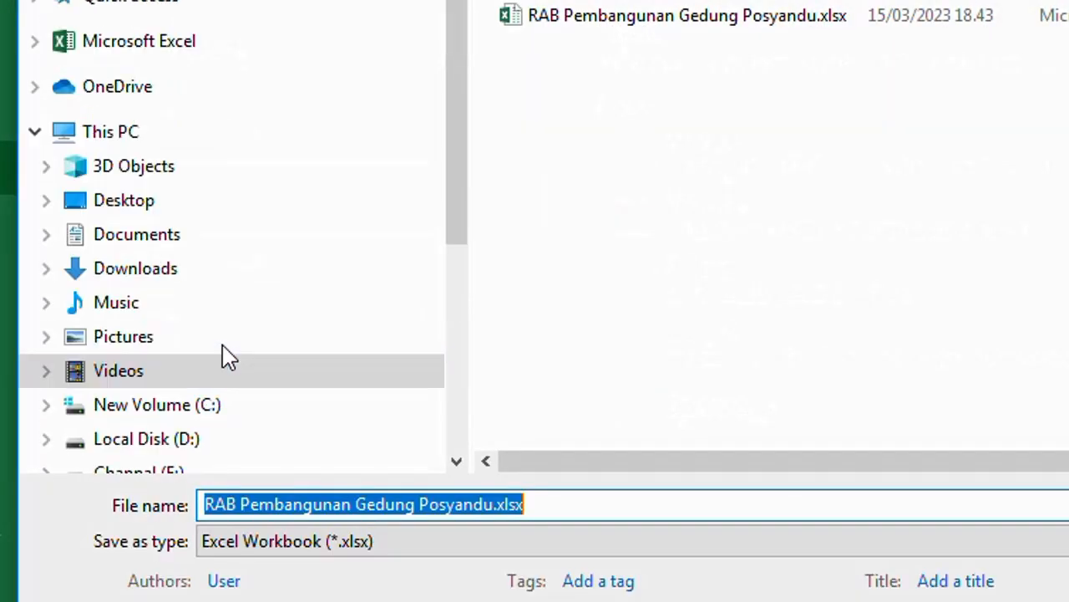
click(155, 242)
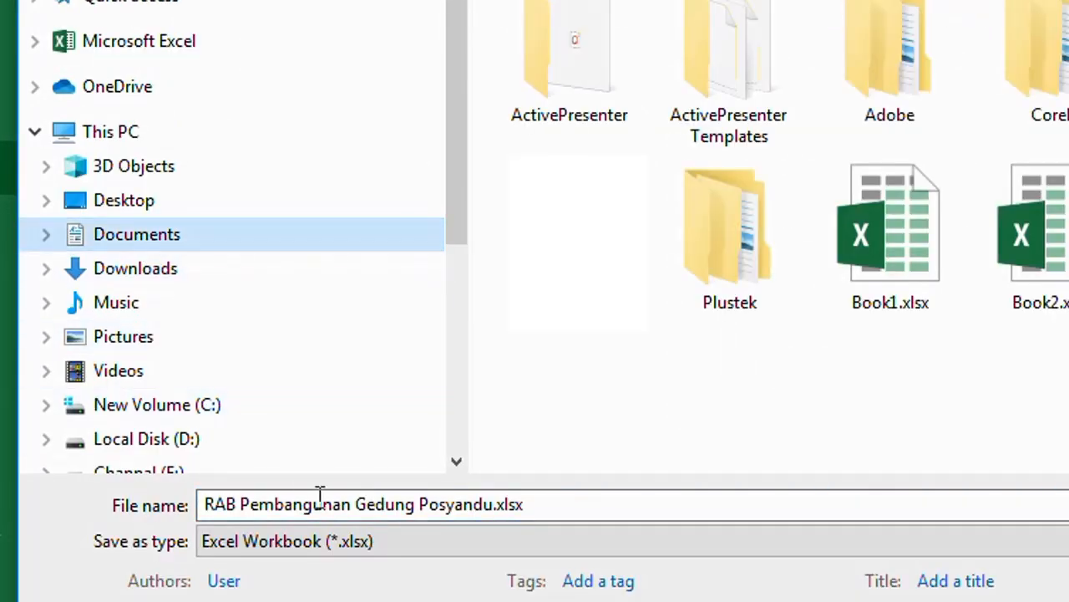
click(355, 543)
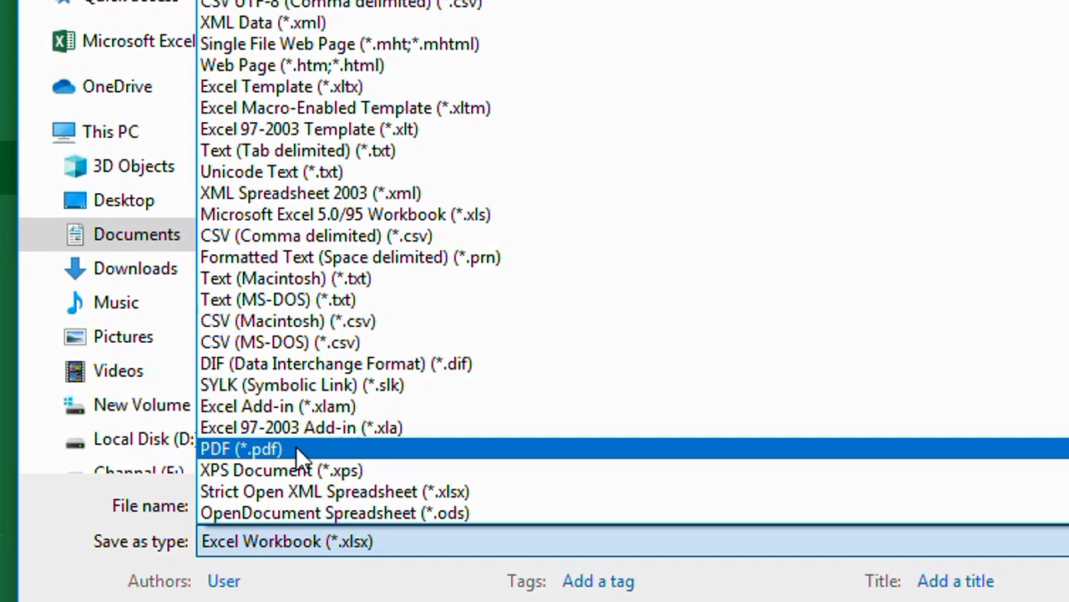
click(296, 450)
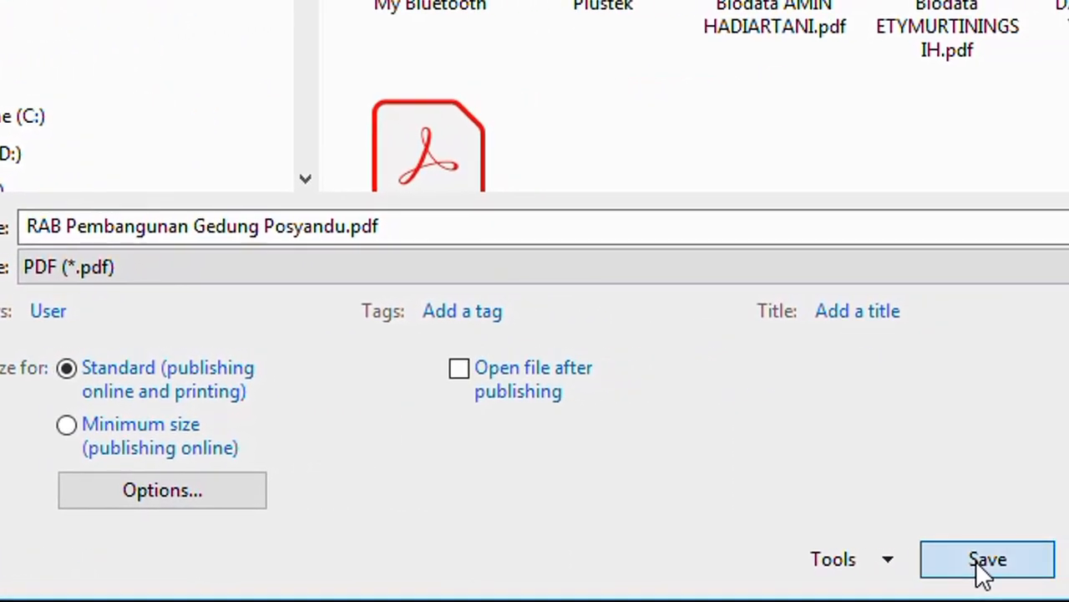
click(984, 562)
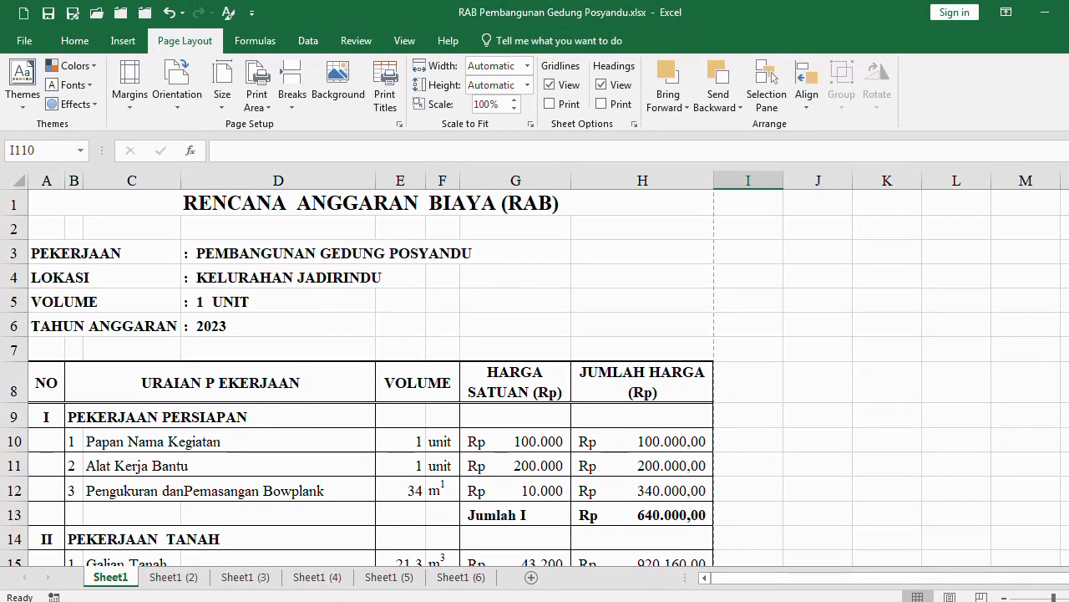
Step: Open RAB Pembangunan Gedung Posyandu.pdf from the Documents folder in Adobe Acrobat and look through its budget table
click(579, 498)
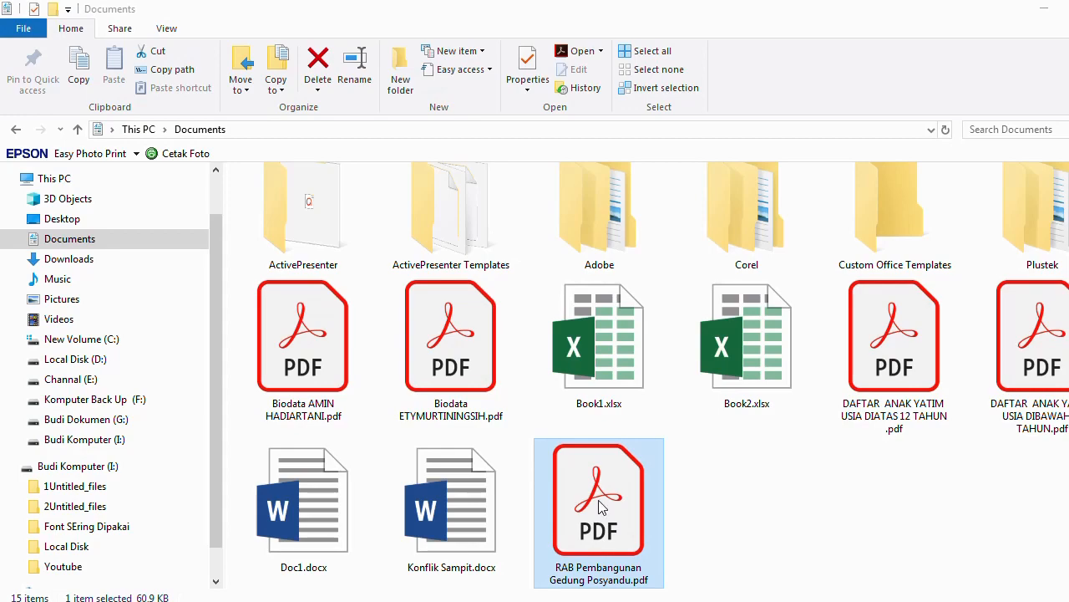
double_click(592, 506)
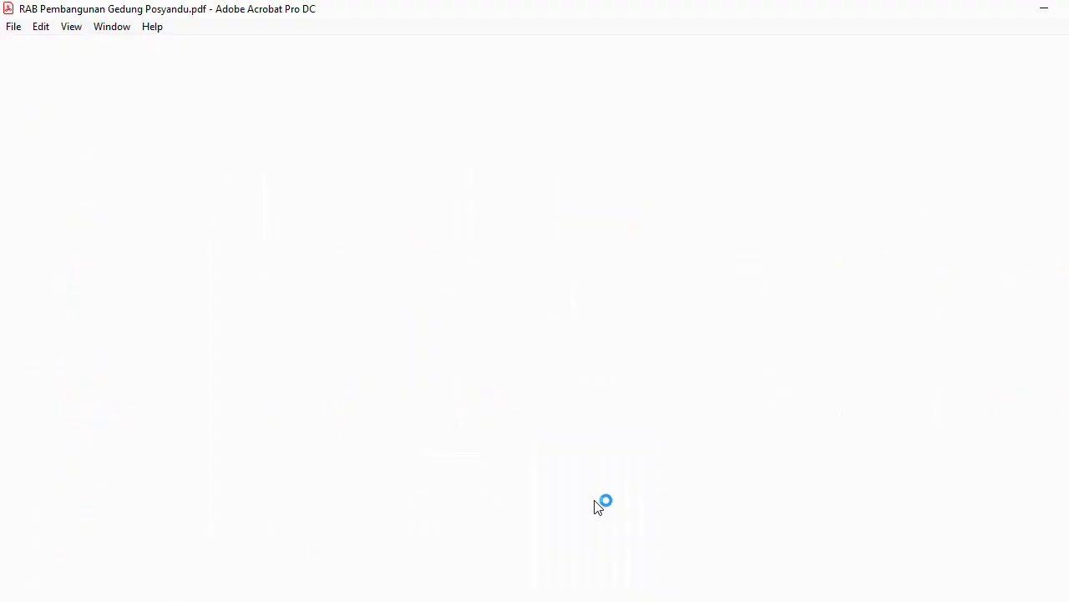
scroll(602, 393, down, 5)
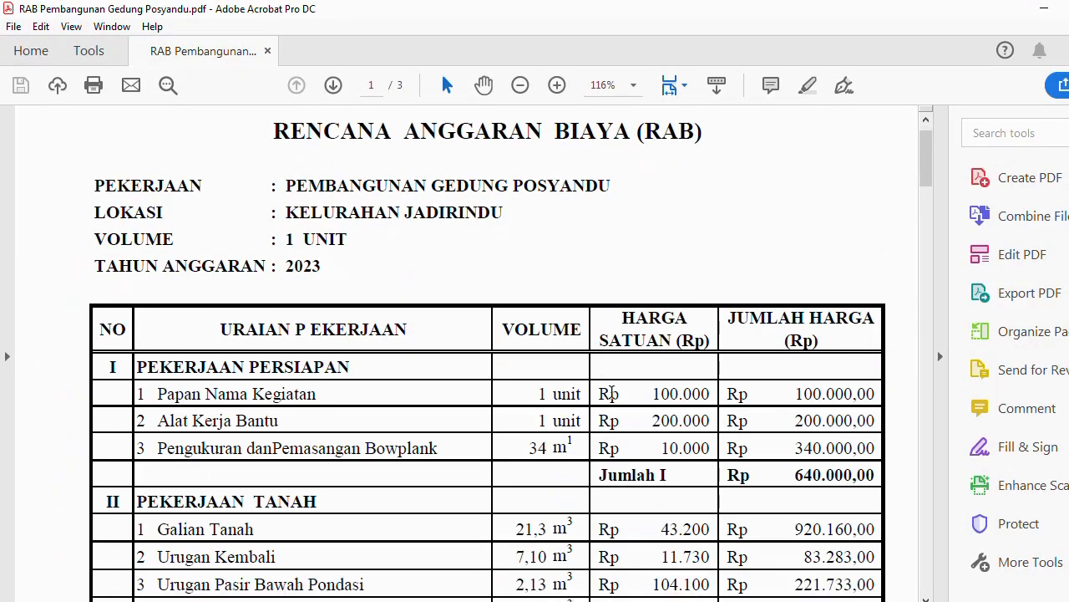
scroll(612, 392, down, 10)
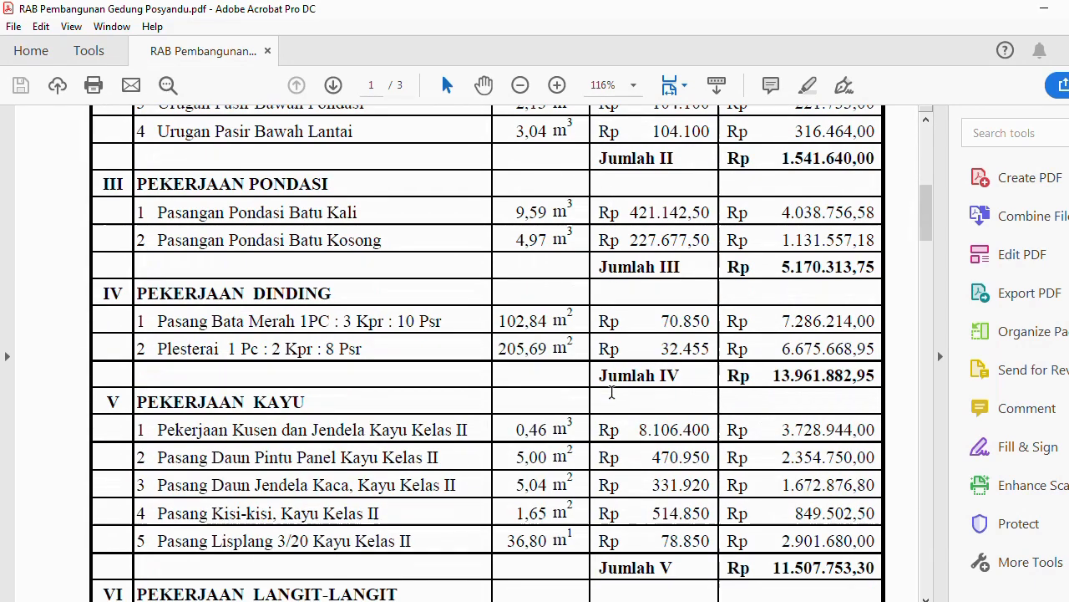
Step: View the PDF's page thumbnails with the Organize Pages tool and close Adobe Acrobat
click(1036, 334)
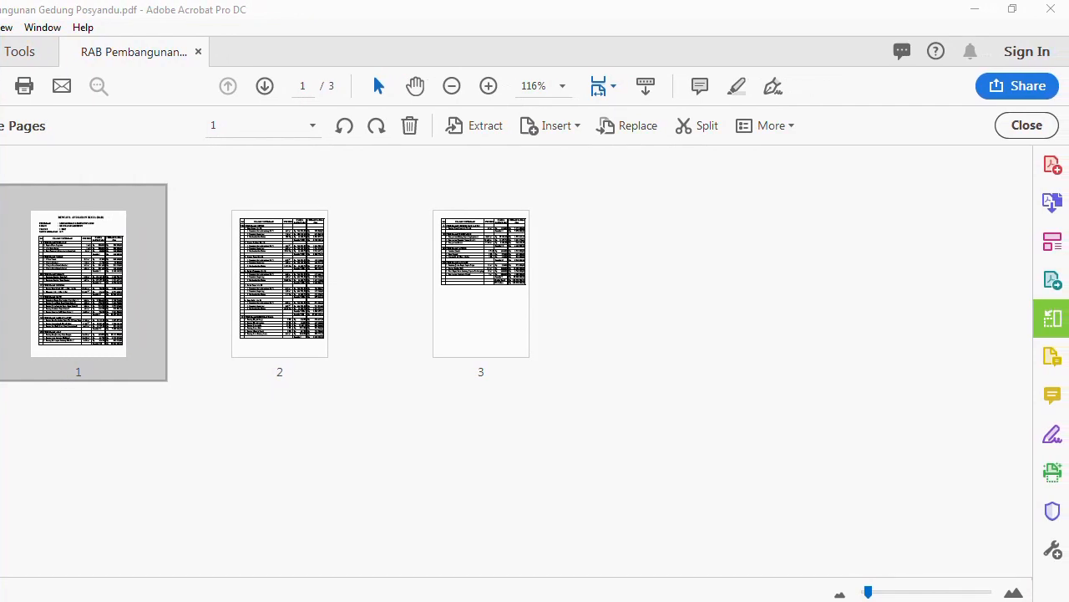
click(1026, 129)
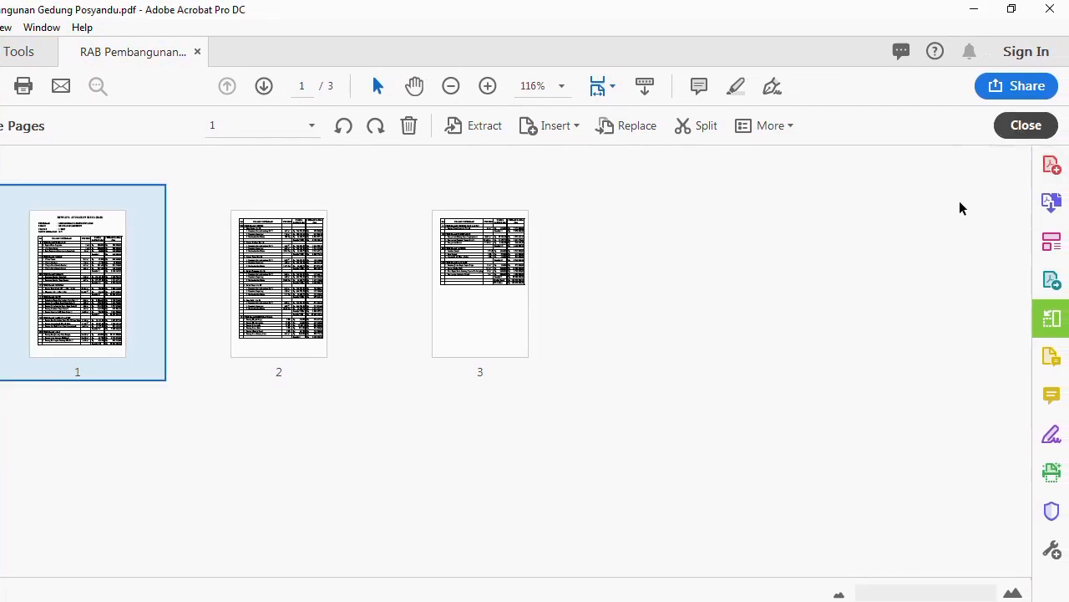
click(1051, 9)
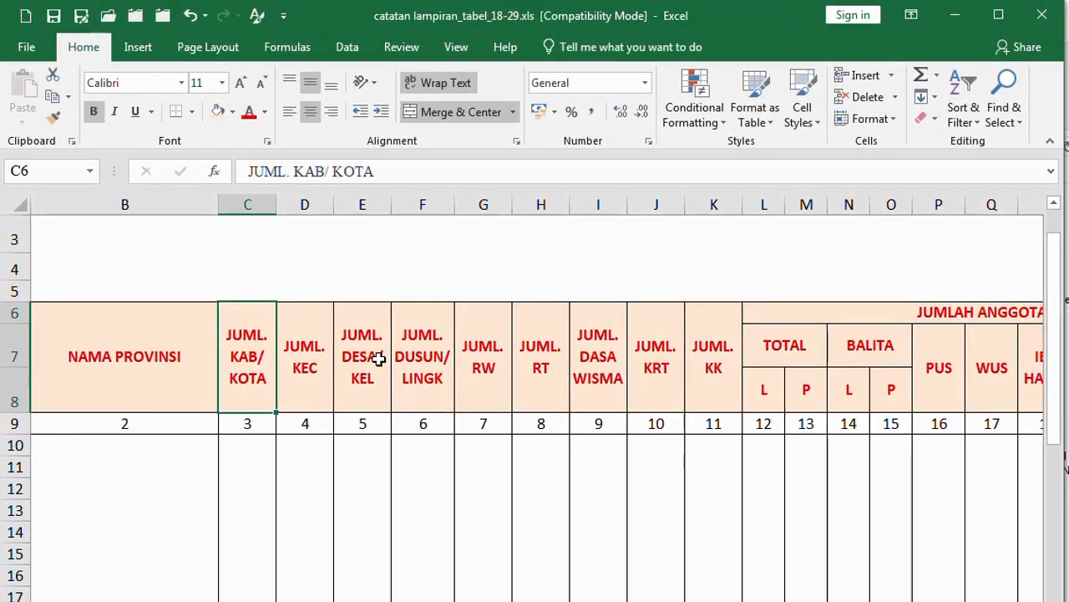
Step: In Excel, try left, bottom and top alignment on the NAMA PROVINSI header in B6, restoring horizontal centre and middle alignment
click(155, 338)
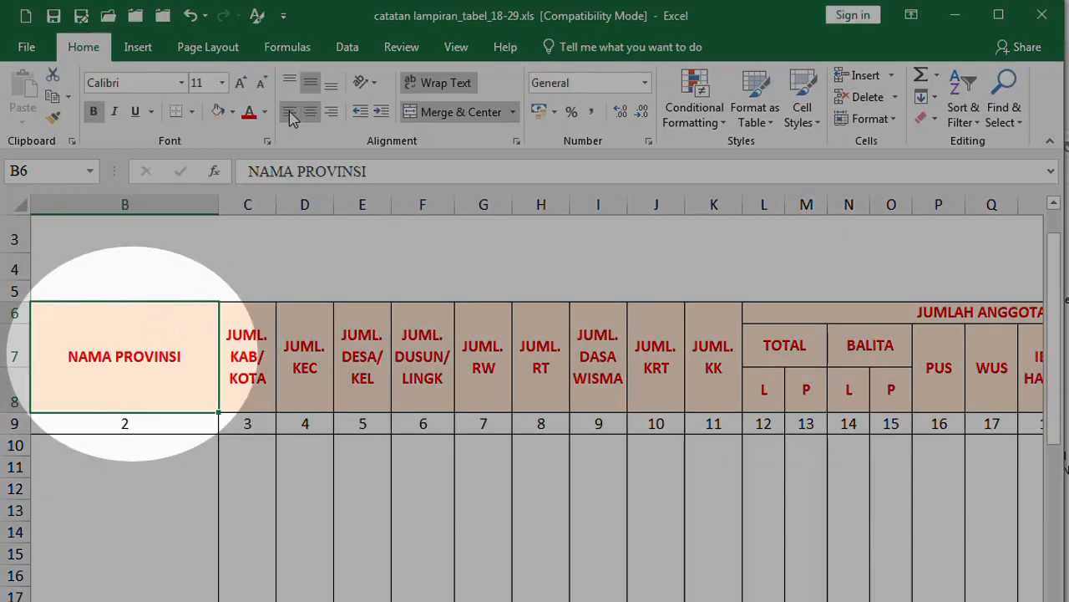
click(290, 113)
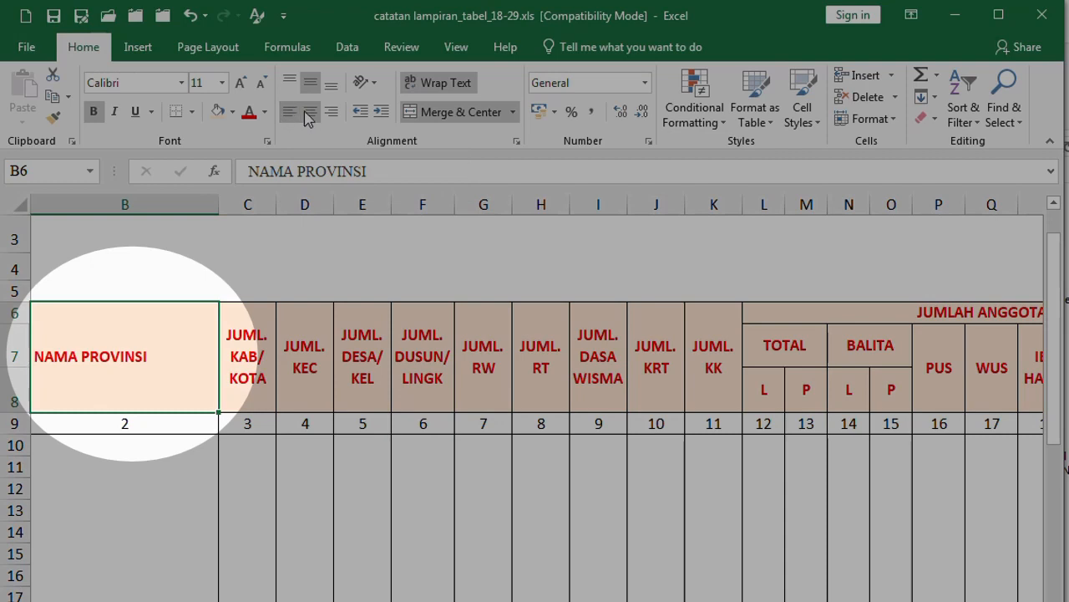
click(310, 113)
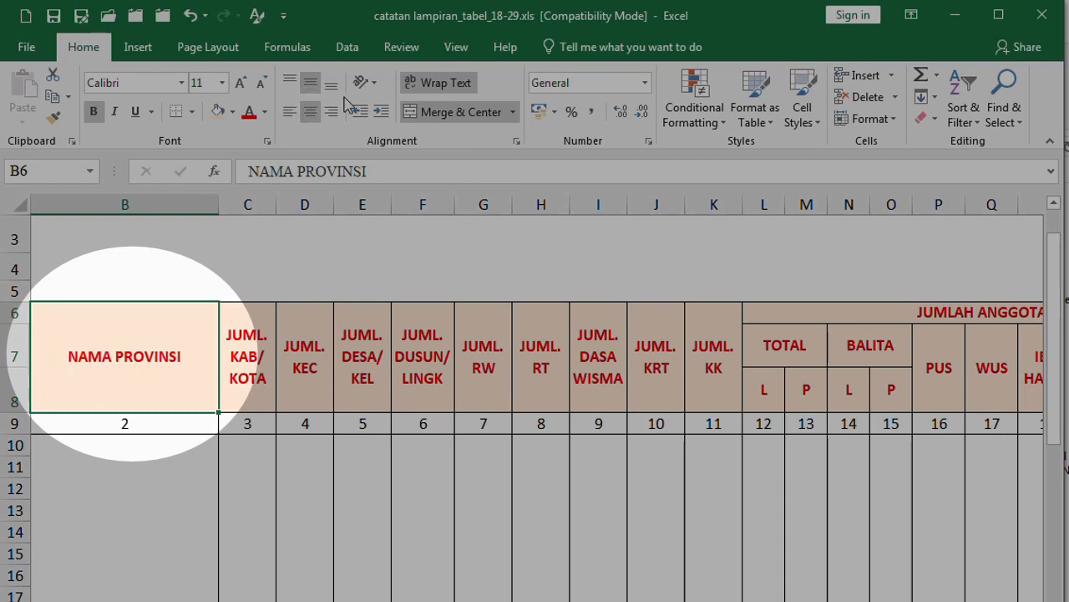
click(332, 85)
click(310, 83)
click(289, 83)
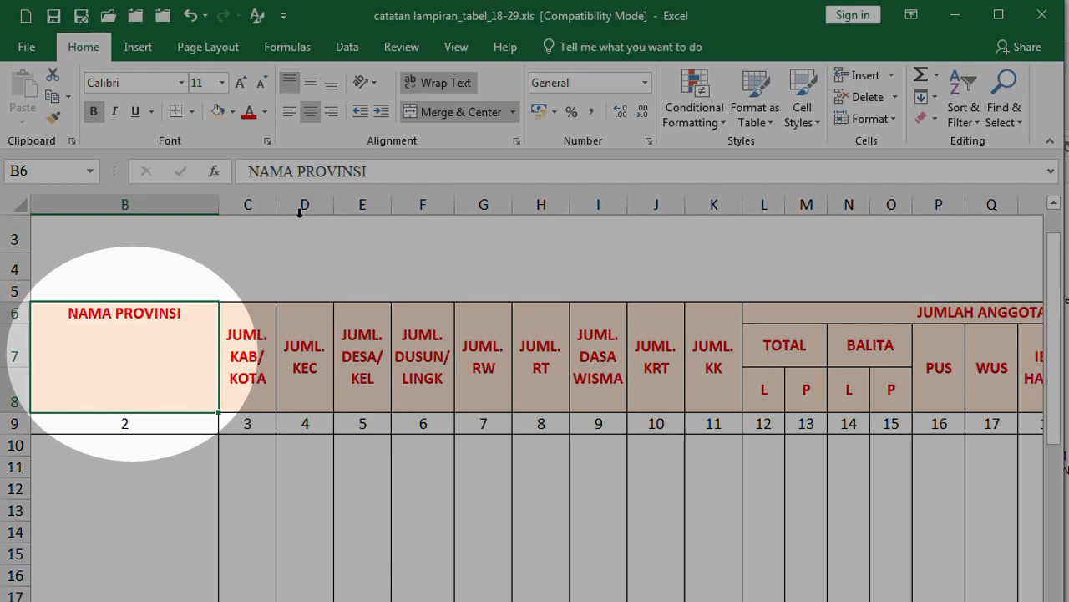
click(310, 83)
click(310, 464)
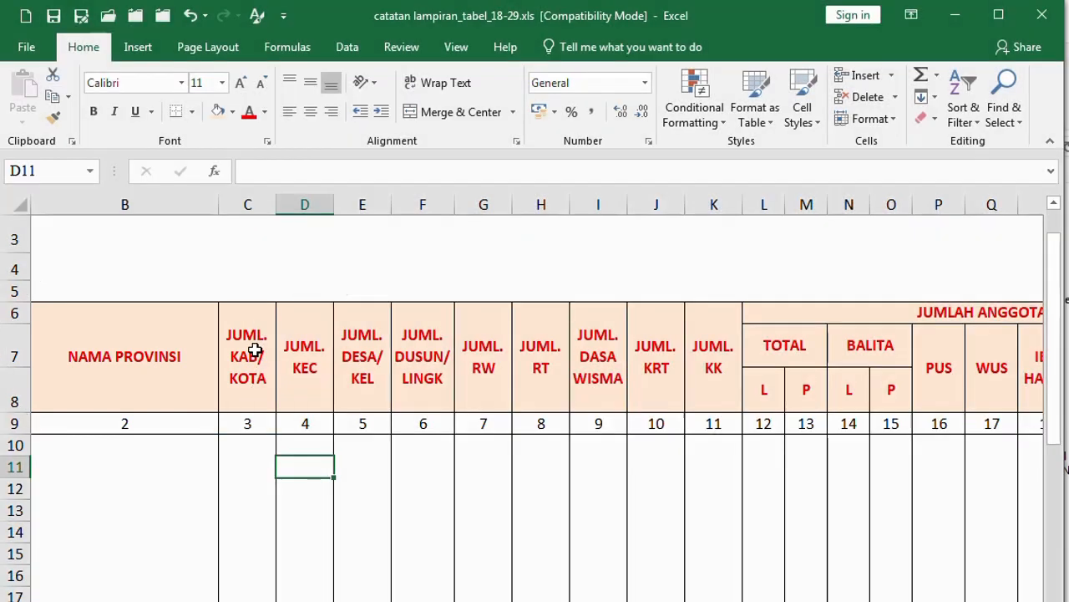
Step: Rotate the headers from JUML. KAB/ KOTA to JUML. KK to an orientation of 90 degrees
drag(255, 350, 700, 354)
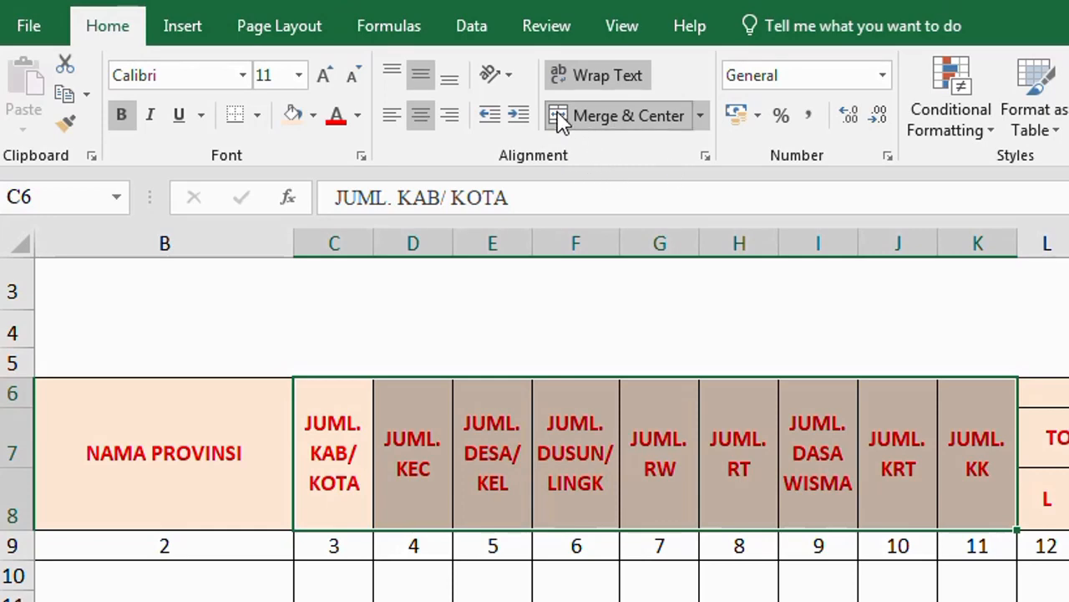
click(706, 156)
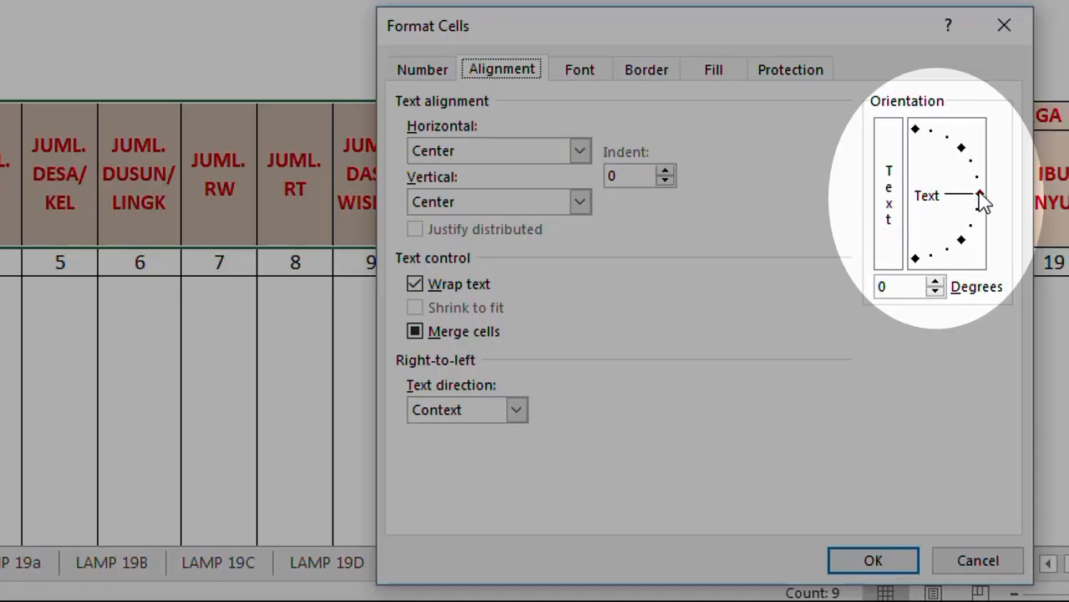
drag(980, 195, 919, 141)
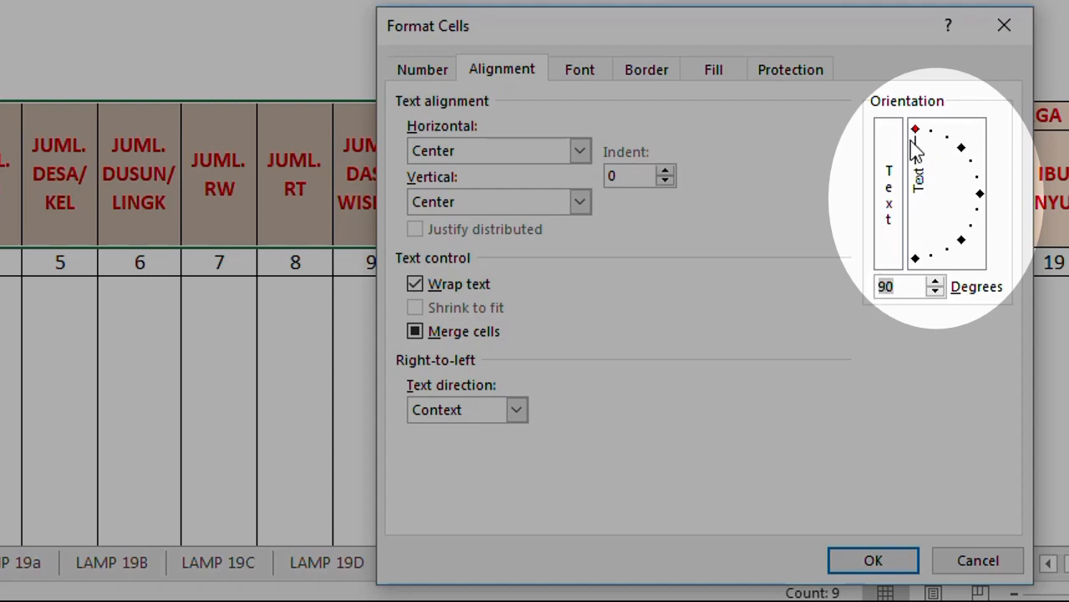
click(900, 561)
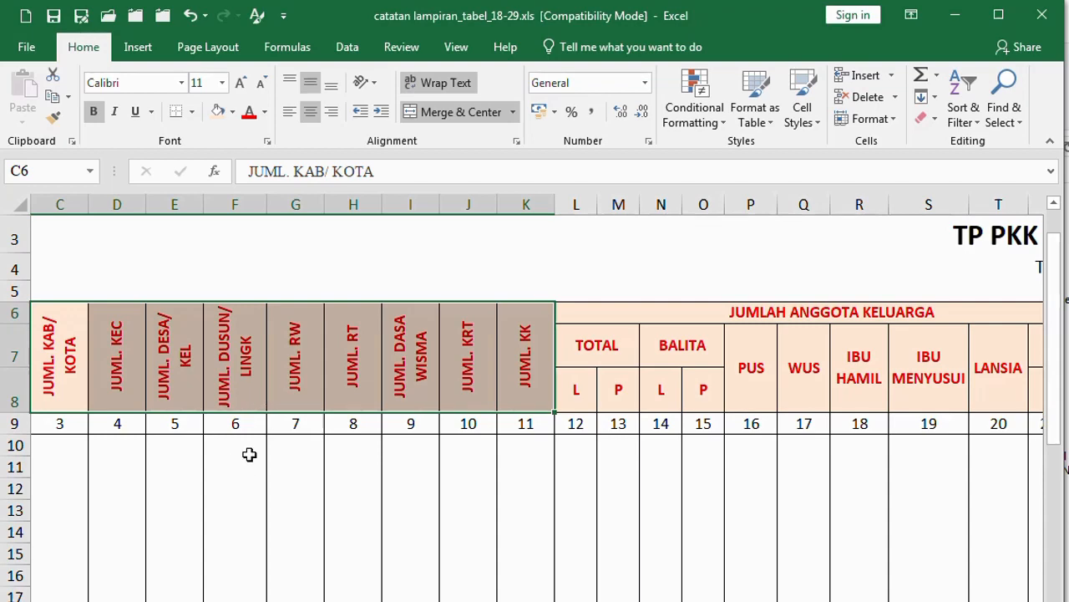
Step: Set the text orientation of the headers from JUML. KAB/ KOTA to JUML. KK to -90 degrees
click(517, 142)
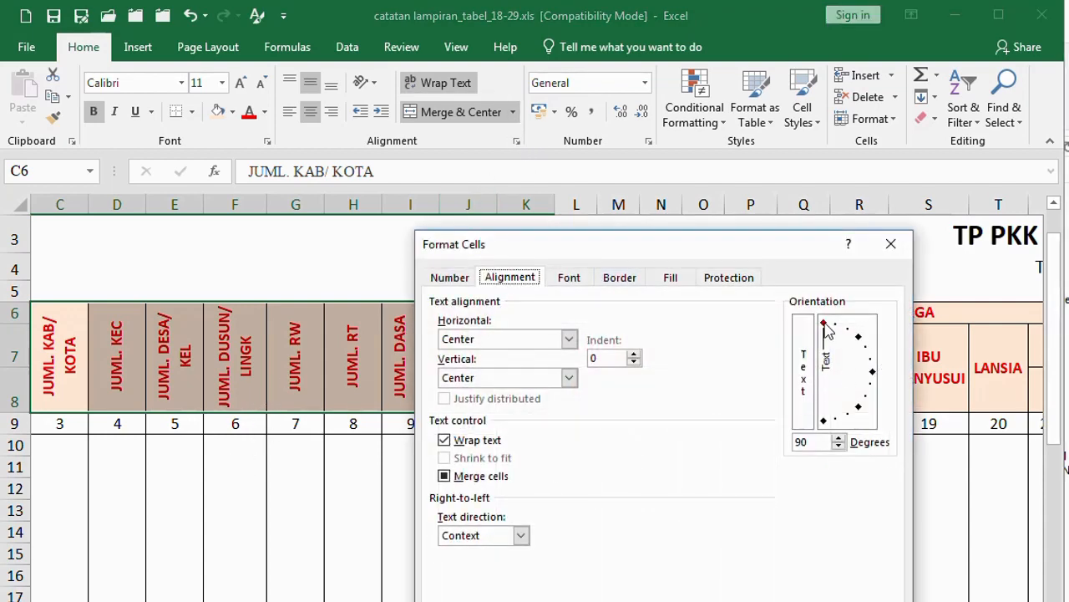
drag(824, 324, 785, 449)
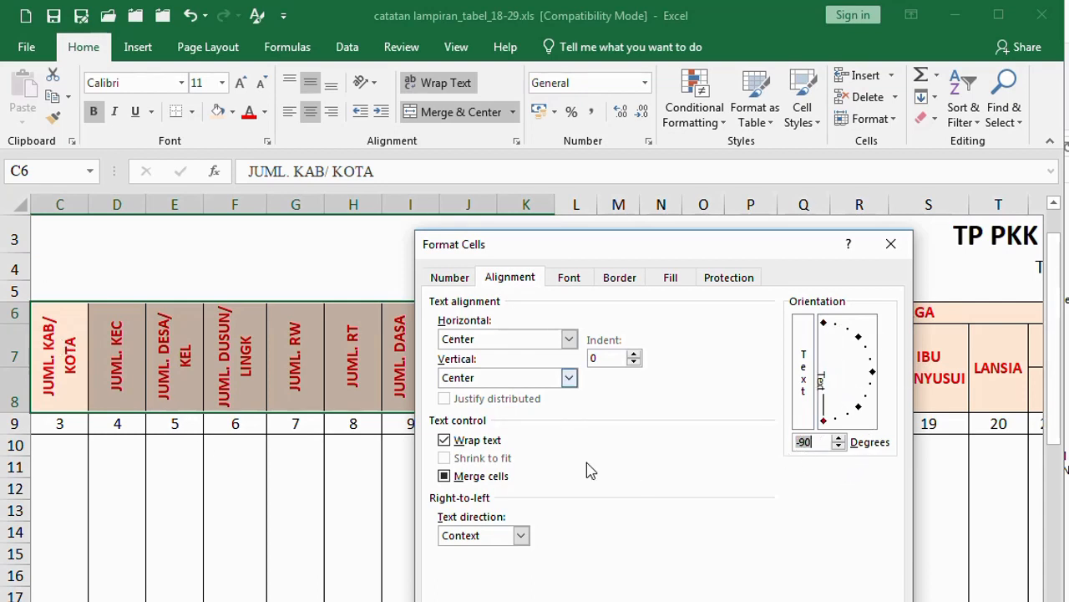
key(Return)
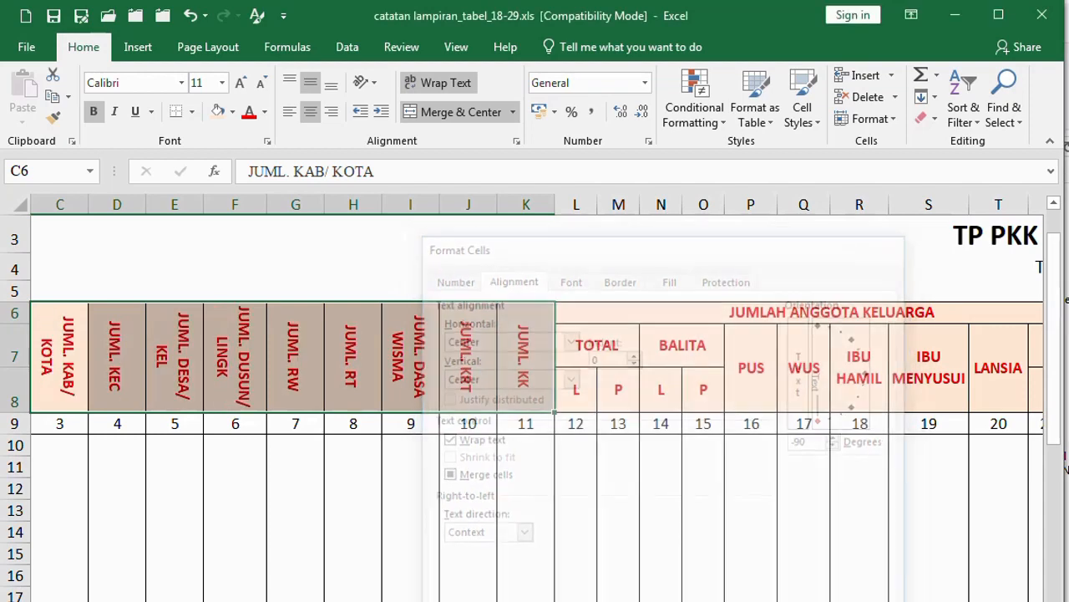
click(353, 426)
click(241, 375)
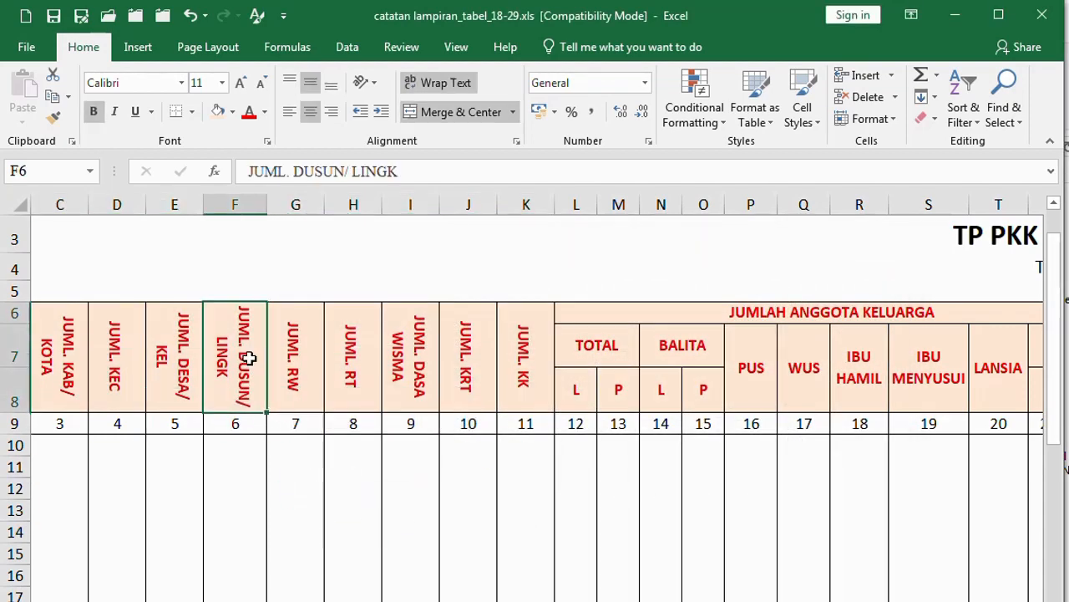
Step: Try the Angle Counterclockwise and Angle Clockwise orientations on the headers in columns C to K
drag(68, 351, 513, 365)
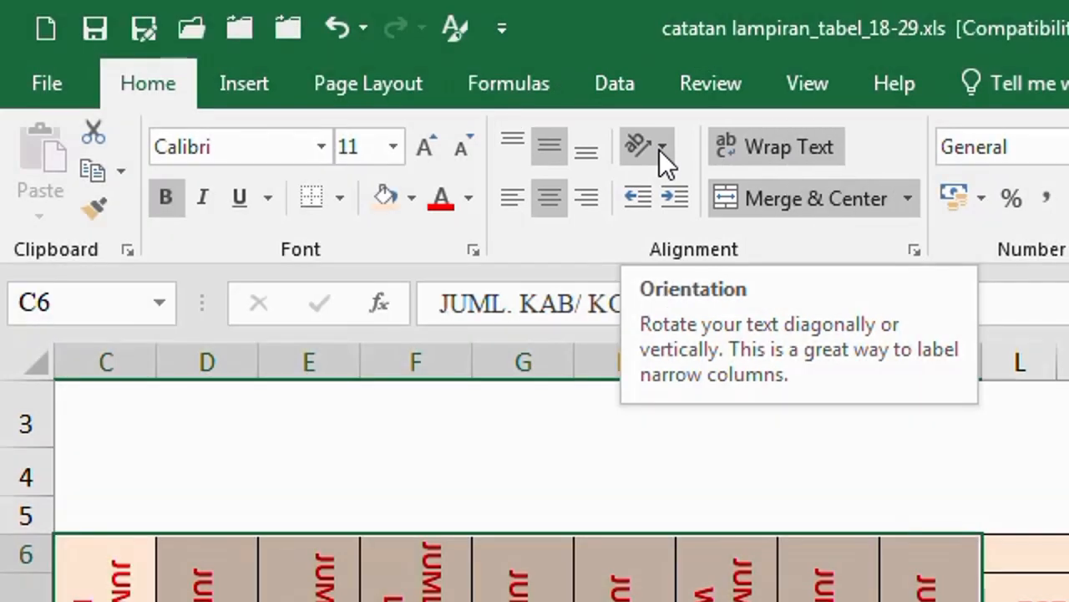
click(660, 149)
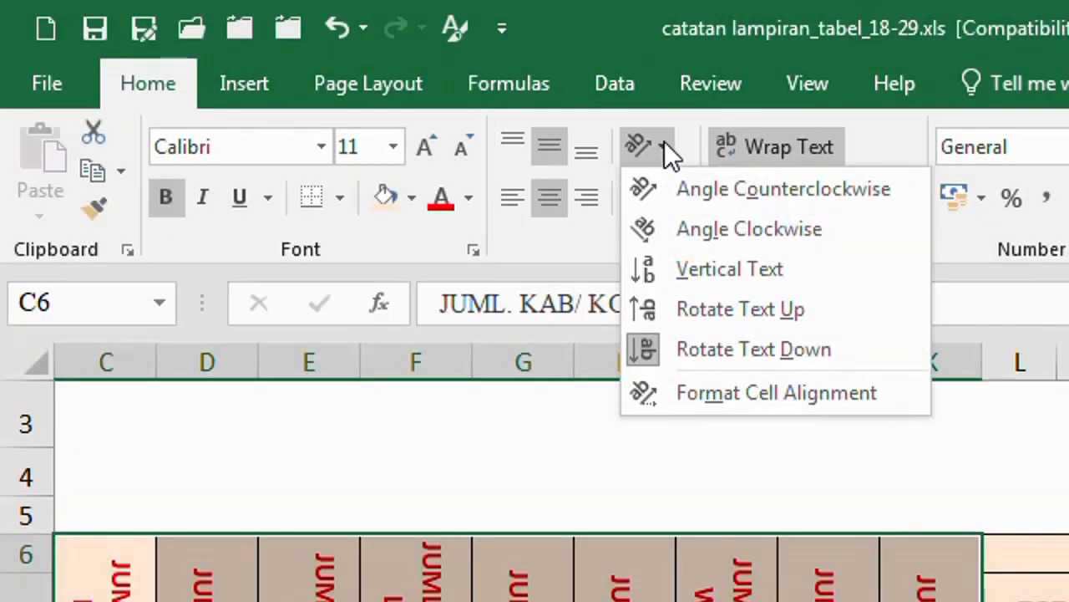
click(657, 193)
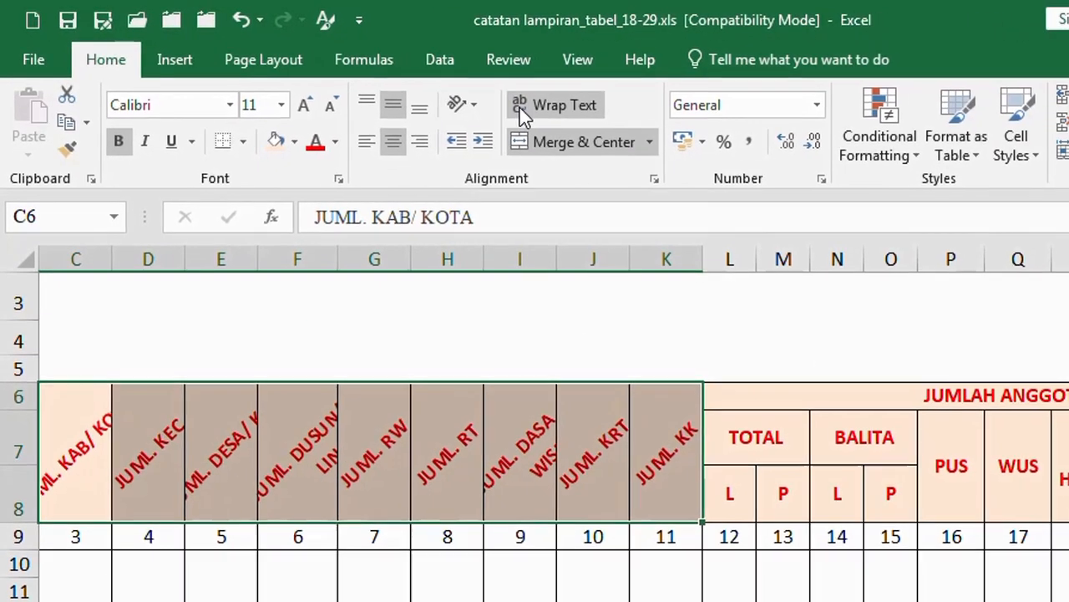
click(665, 144)
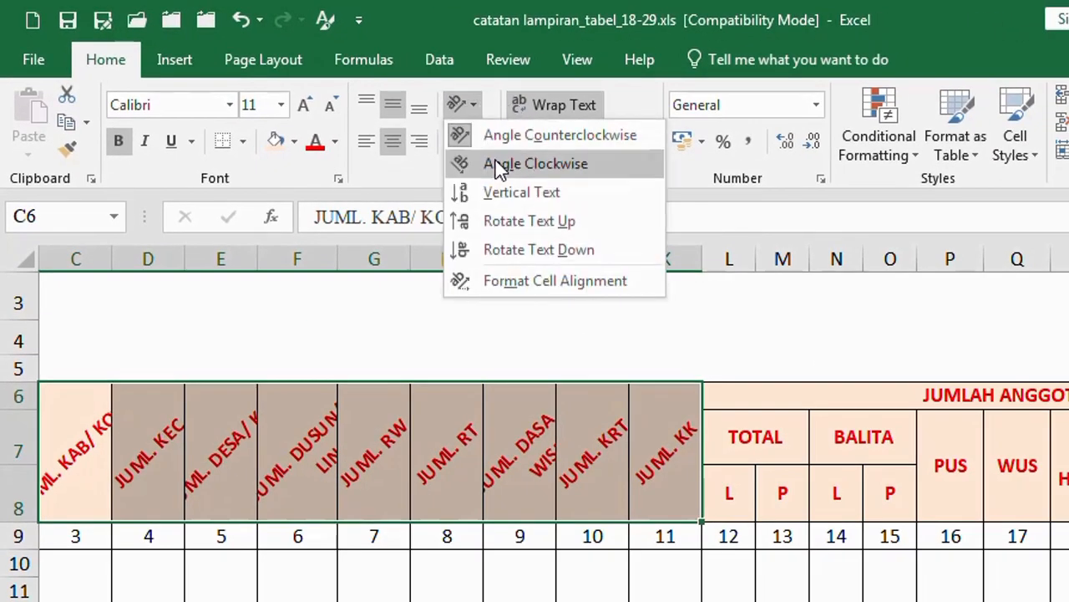
click(497, 164)
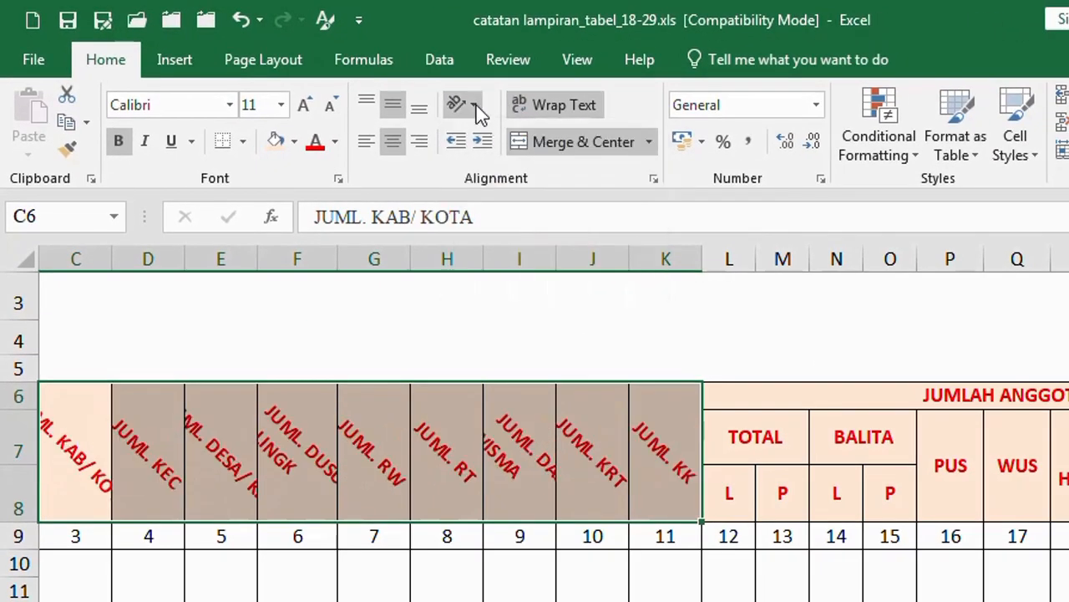
Step: Try the Vertical Text and Rotate Text Up orientations on the headers in columns C to K
click(474, 104)
click(510, 189)
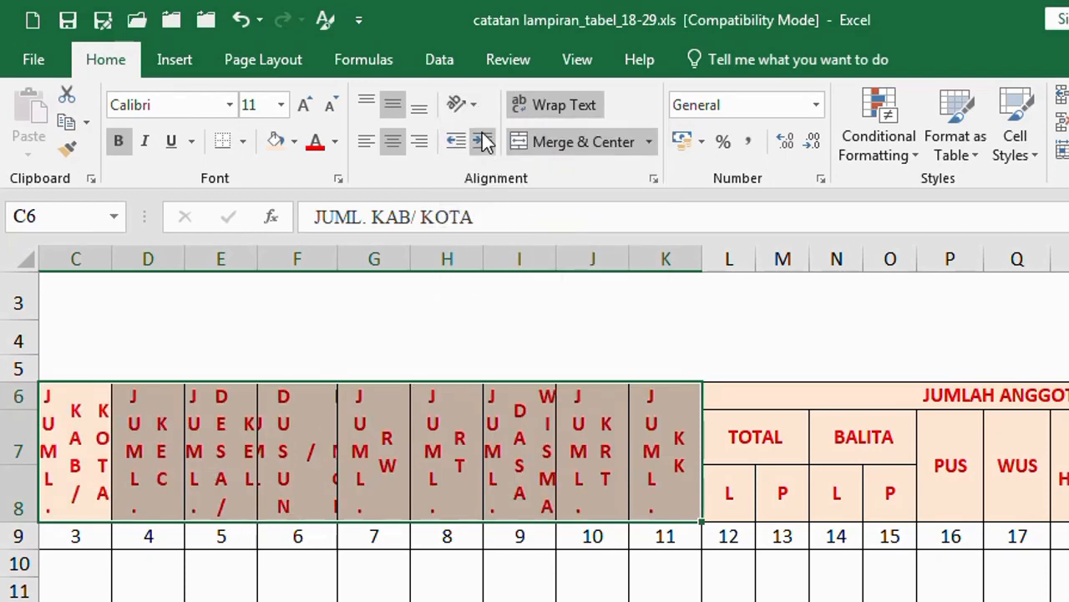
click(474, 105)
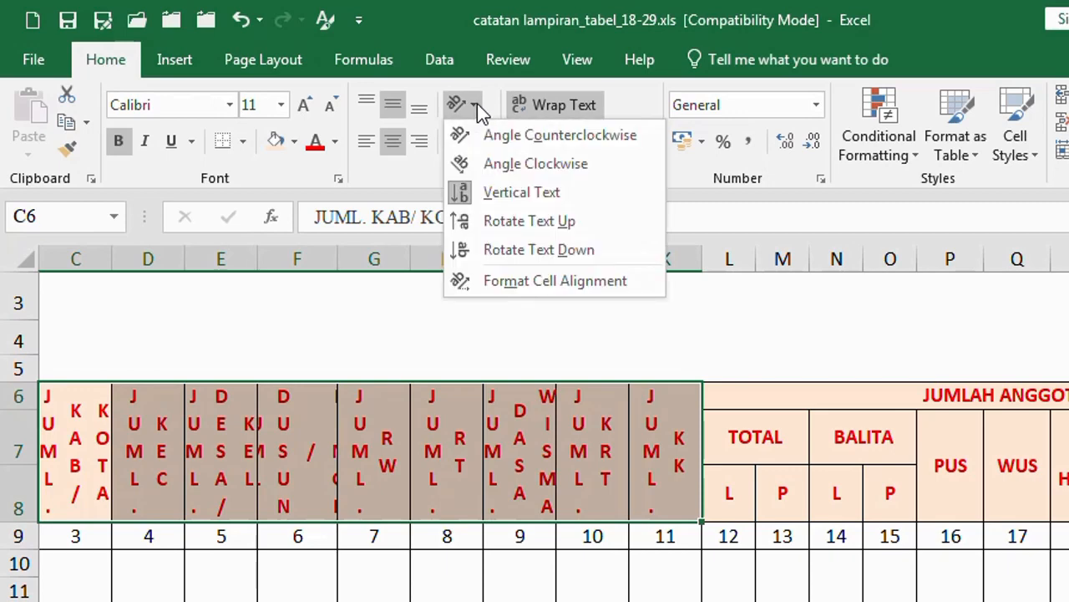
click(533, 230)
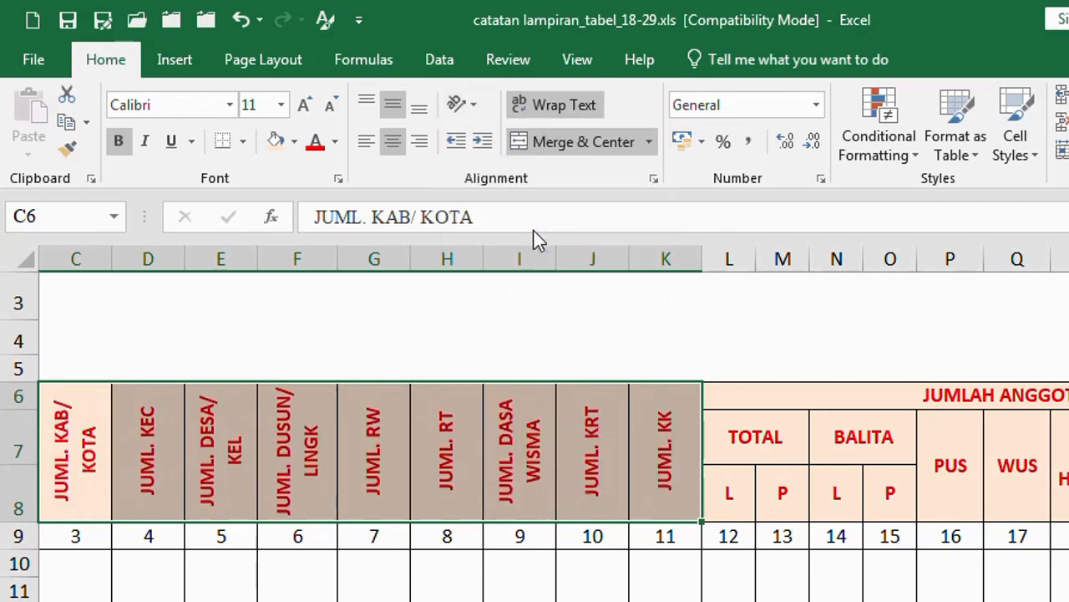
Step: Apply Rotate Text Down to the headers in columns C to K and open their cell alignment settings
click(482, 111)
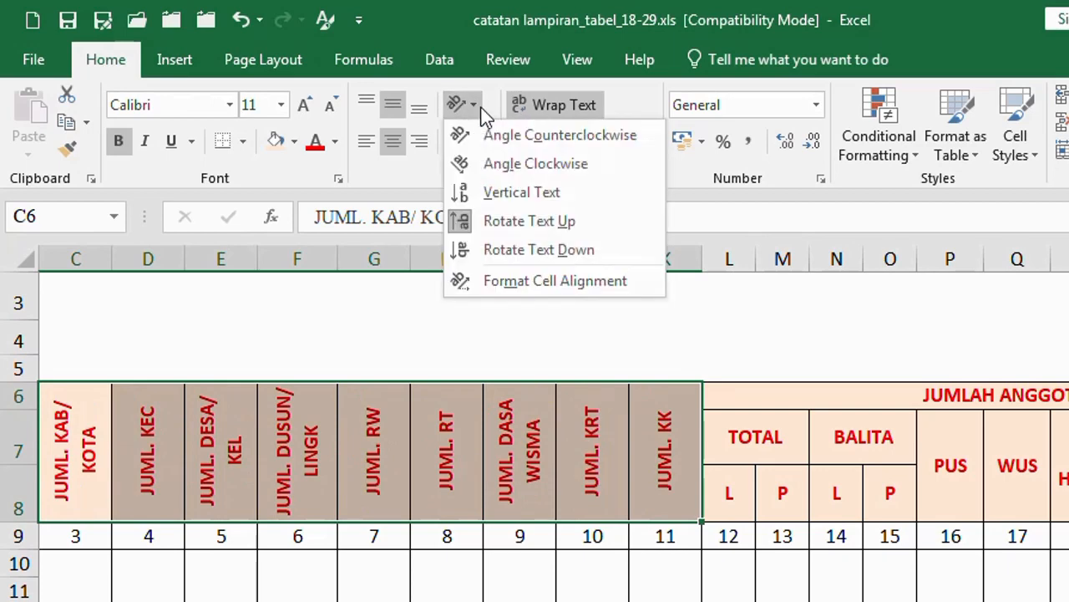
click(541, 249)
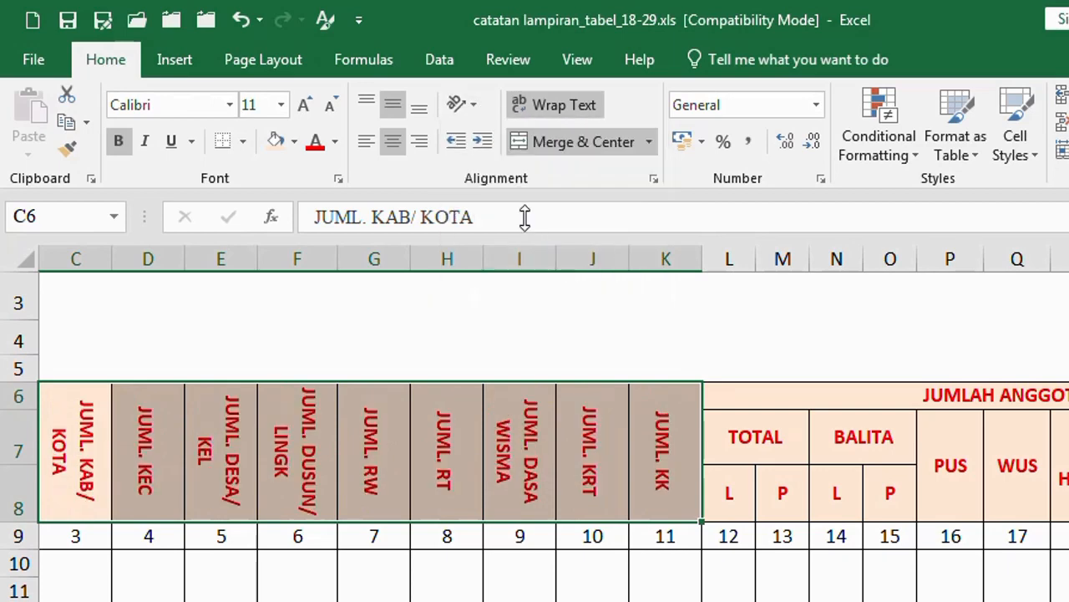
click(470, 109)
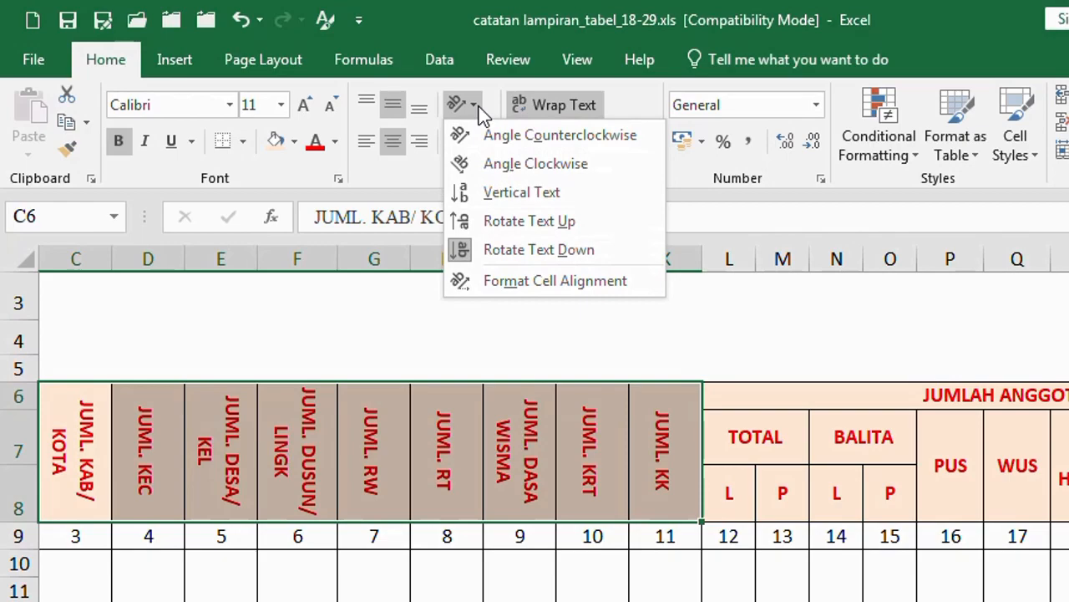
click(521, 281)
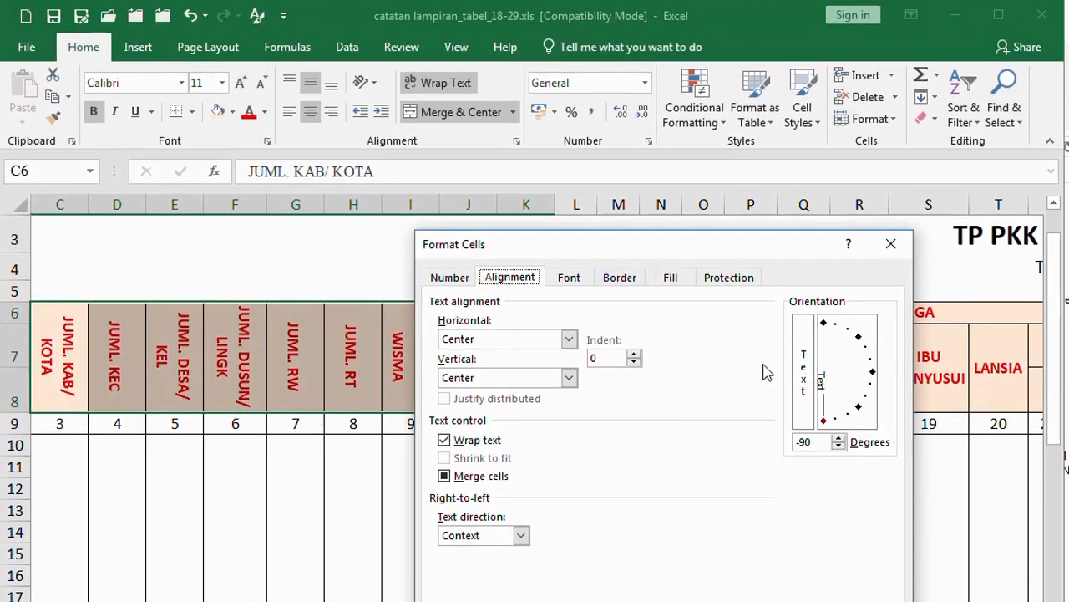
drag(666, 249, 658, 201)
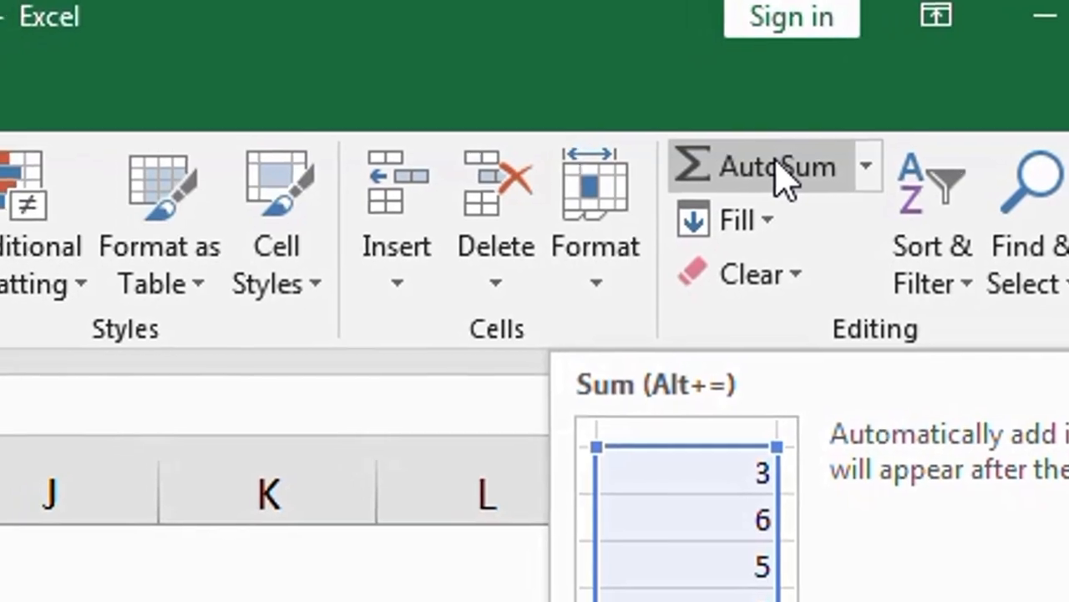
click(729, 201)
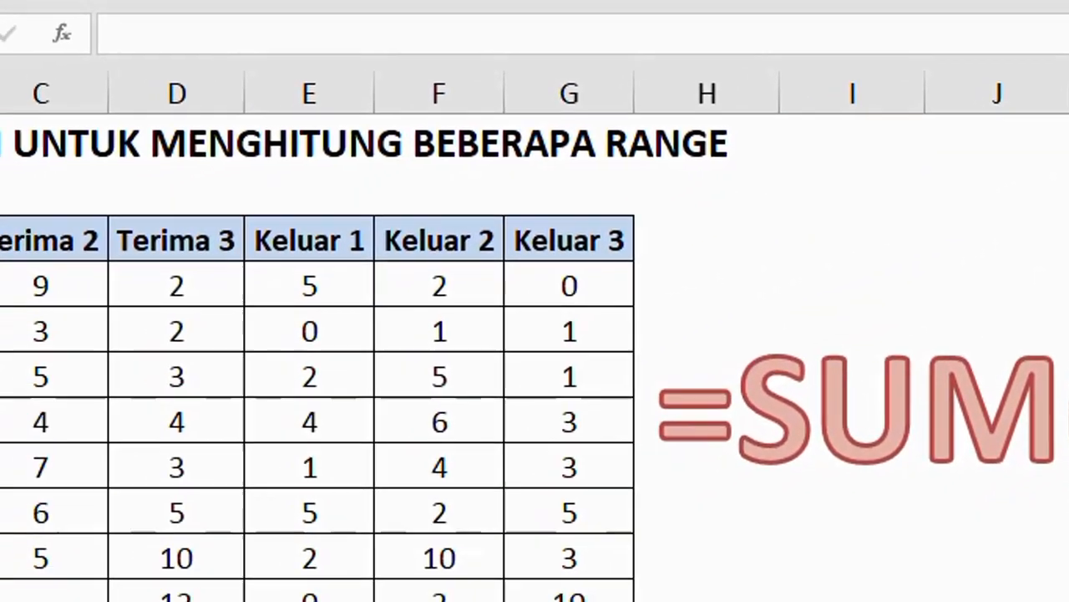
click(120, 590)
drag(125, 206, 185, 528)
Step: Total the Terima 1 column in cell B13 with the formula =sum(B4:B12)
click(185, 564)
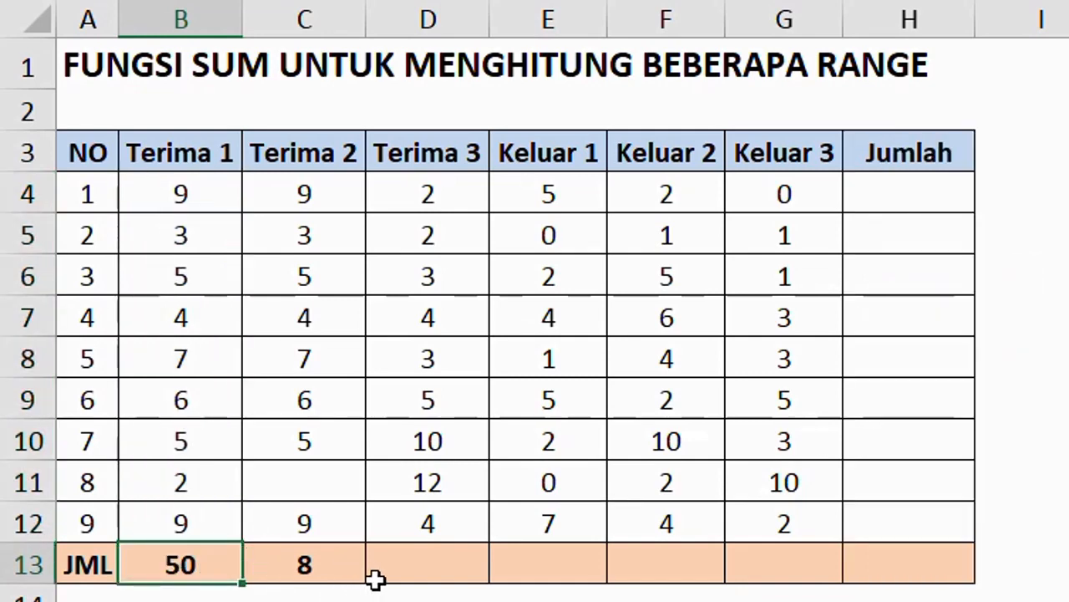
text(=)
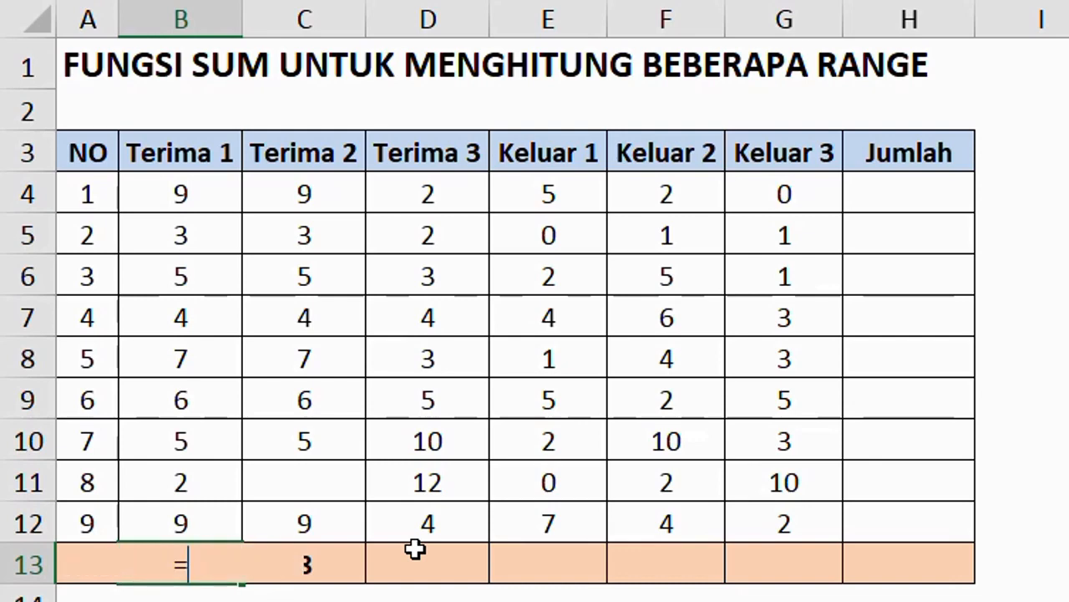
text(sum)
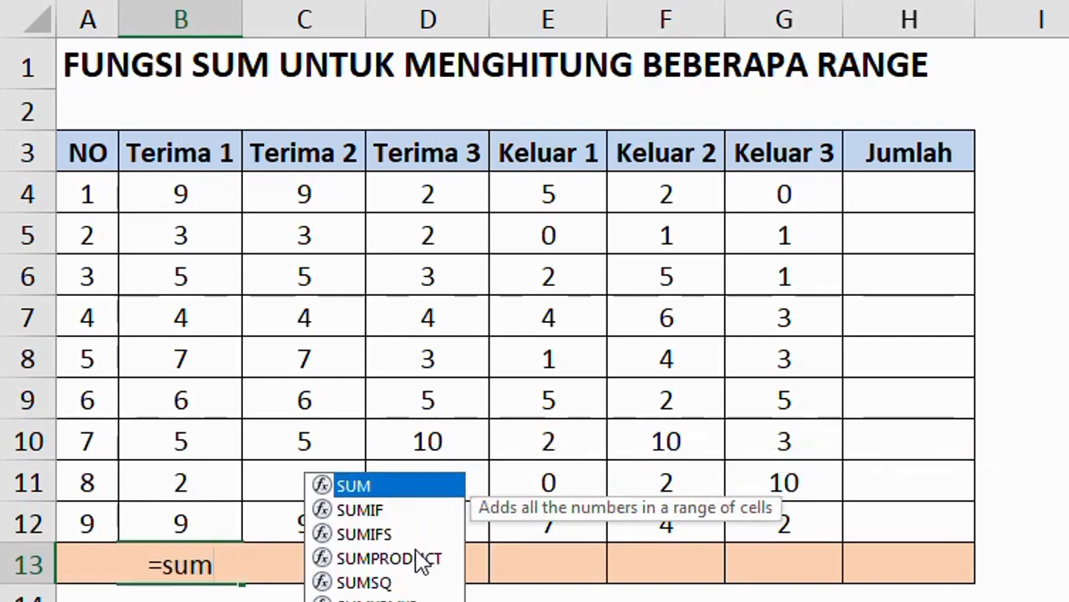
text(()
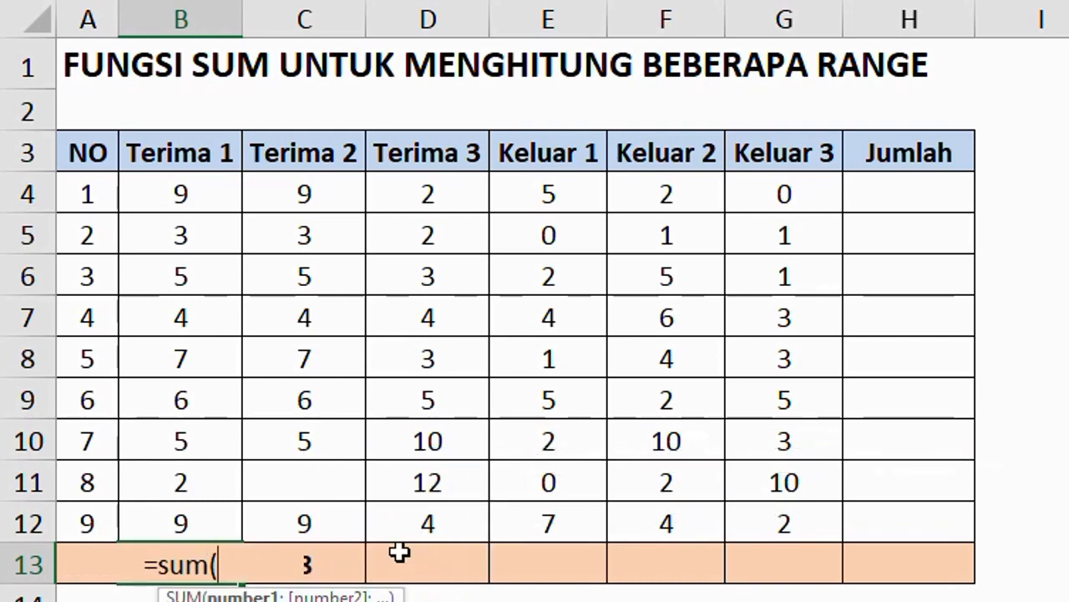
drag(197, 193, 194, 518)
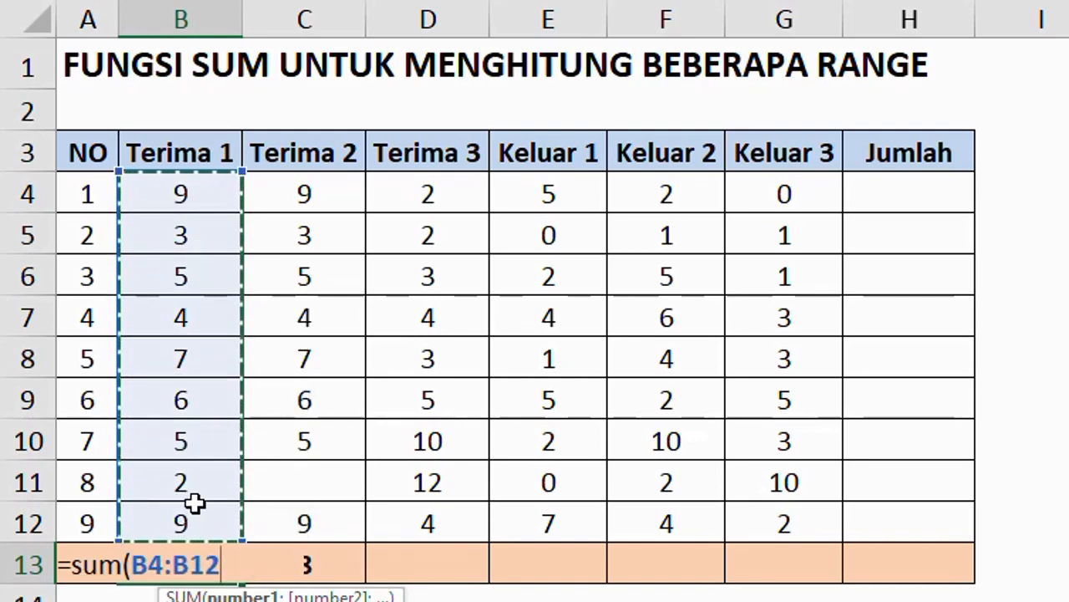
text())
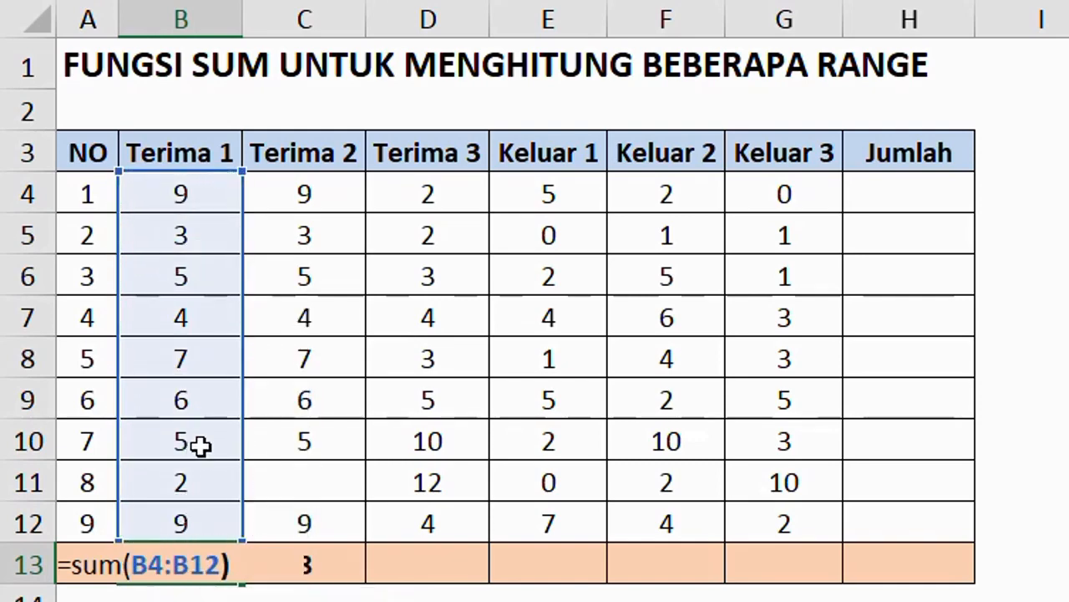
key(Return)
Step: Copy the B13 SUM formula across the JML row through H13 and review the range it totals
click(199, 566)
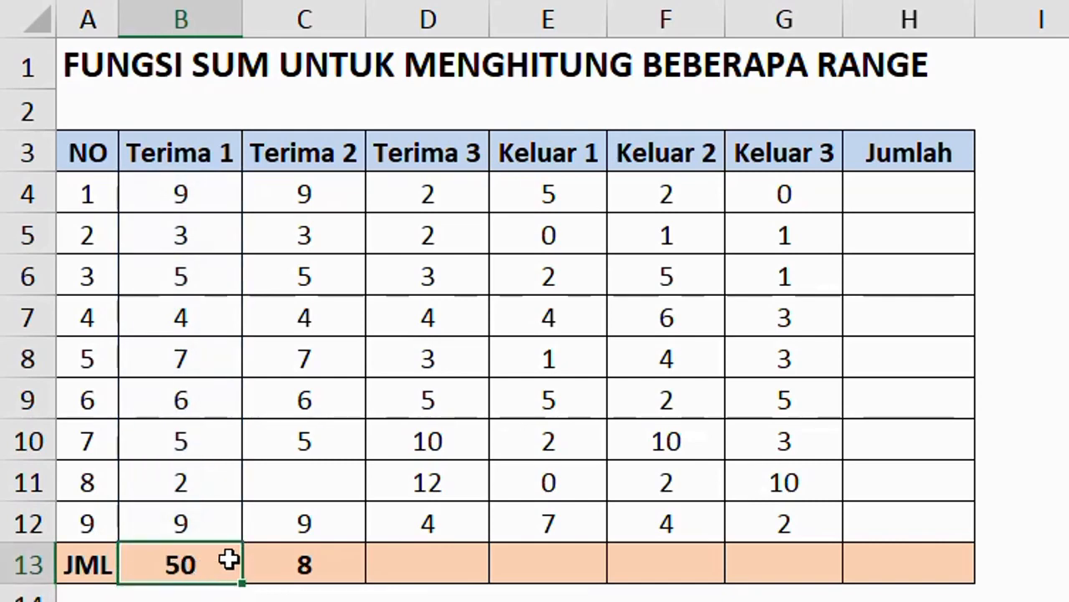
drag(243, 584, 911, 588)
drag(911, 588, 919, 587)
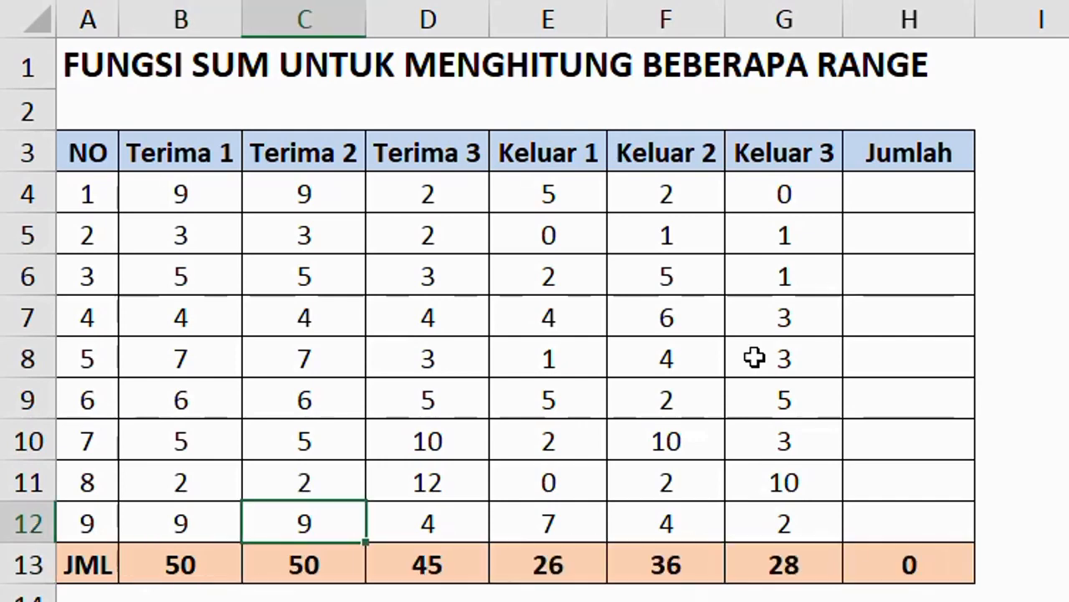
click(171, 566)
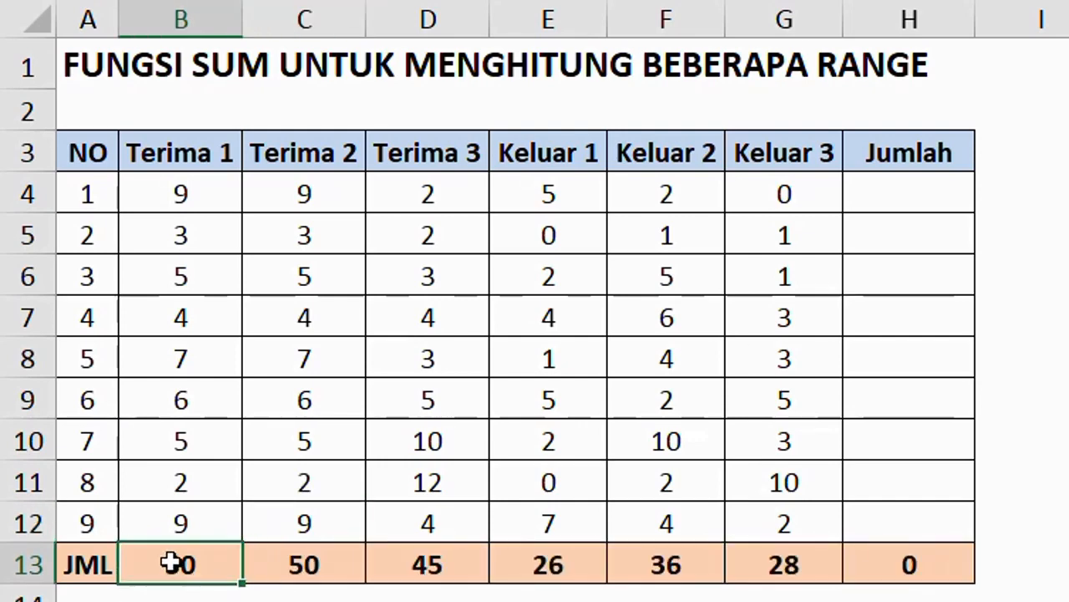
drag(174, 192, 178, 525)
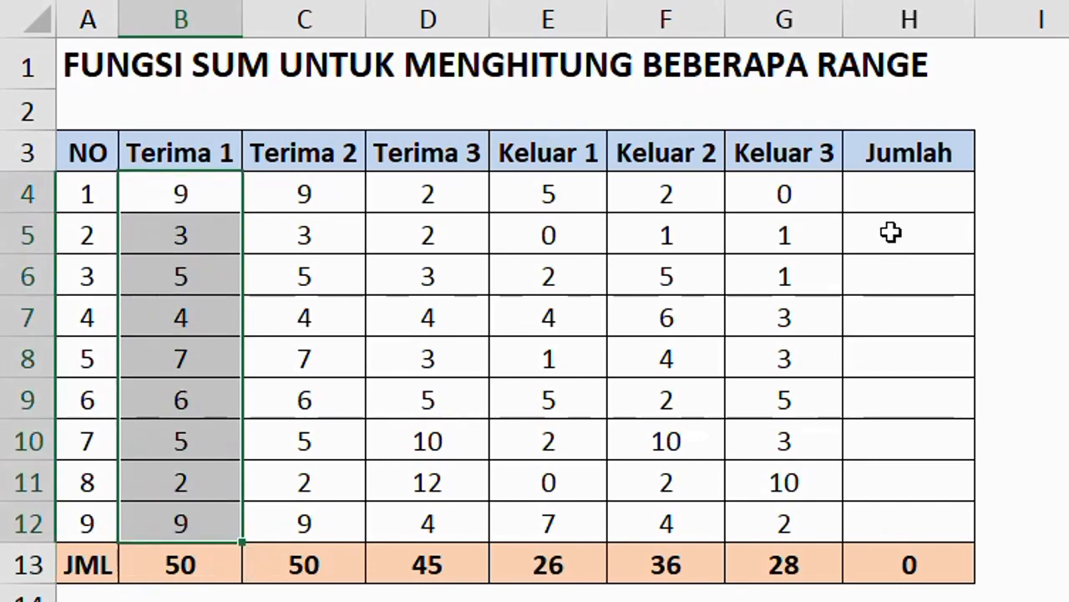
Step: Total the first data row in Jumlah cell H4 with the formula =sum(B4:G4)
click(891, 197)
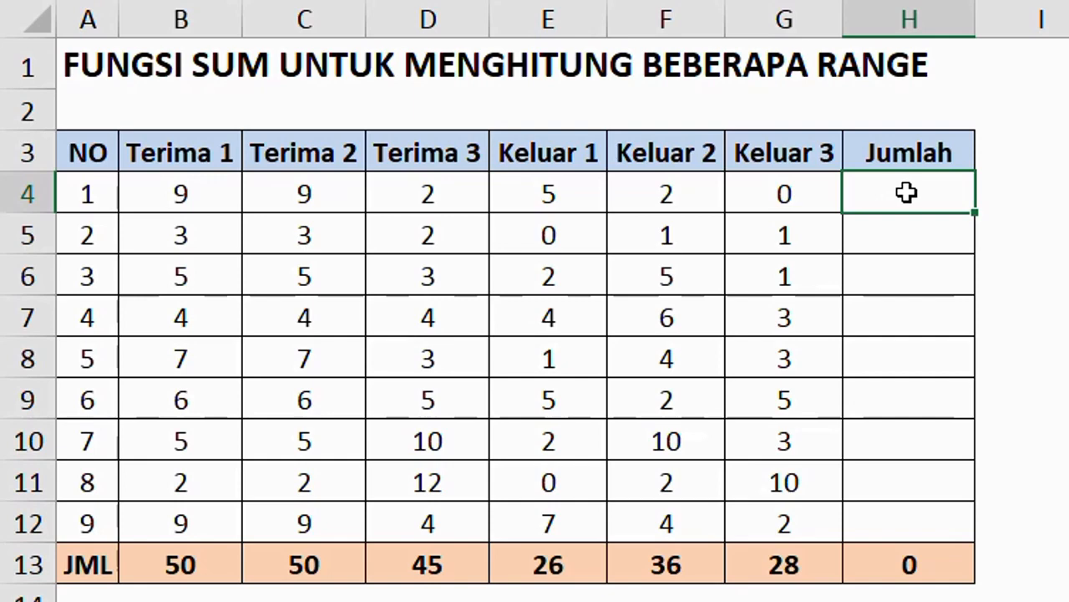
text(=sum*()
key(BackSpace)
key(BackSpace)
text(()
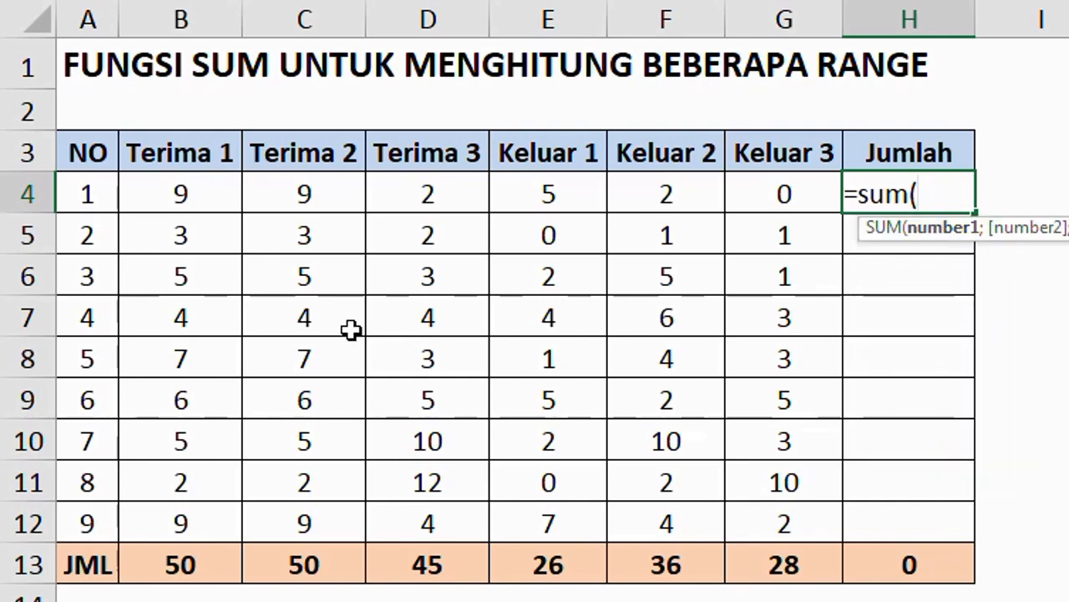
click(238, 199)
drag(239, 198, 756, 200)
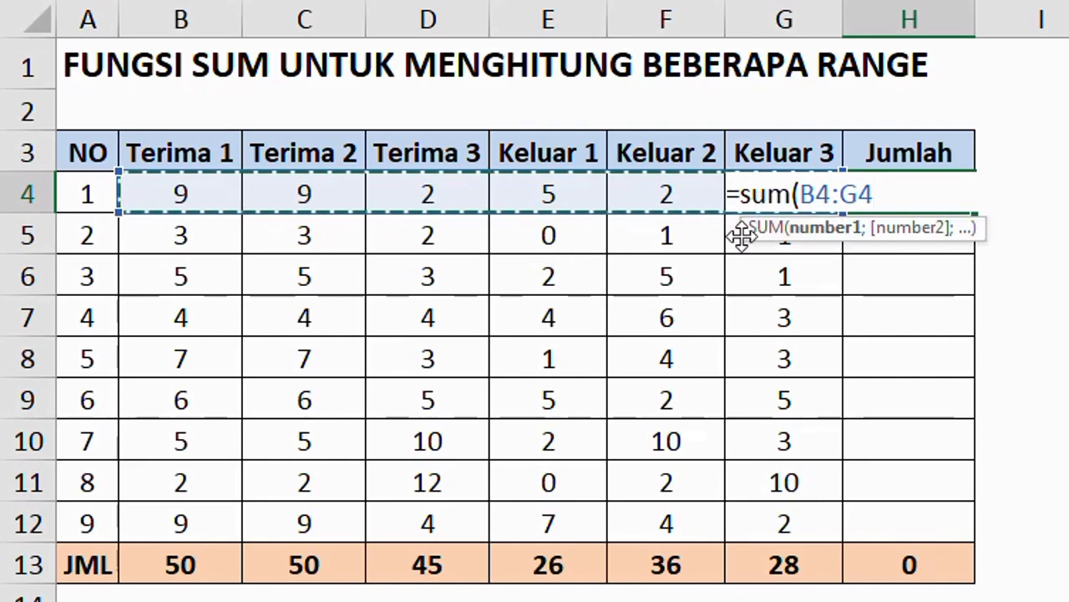
text())
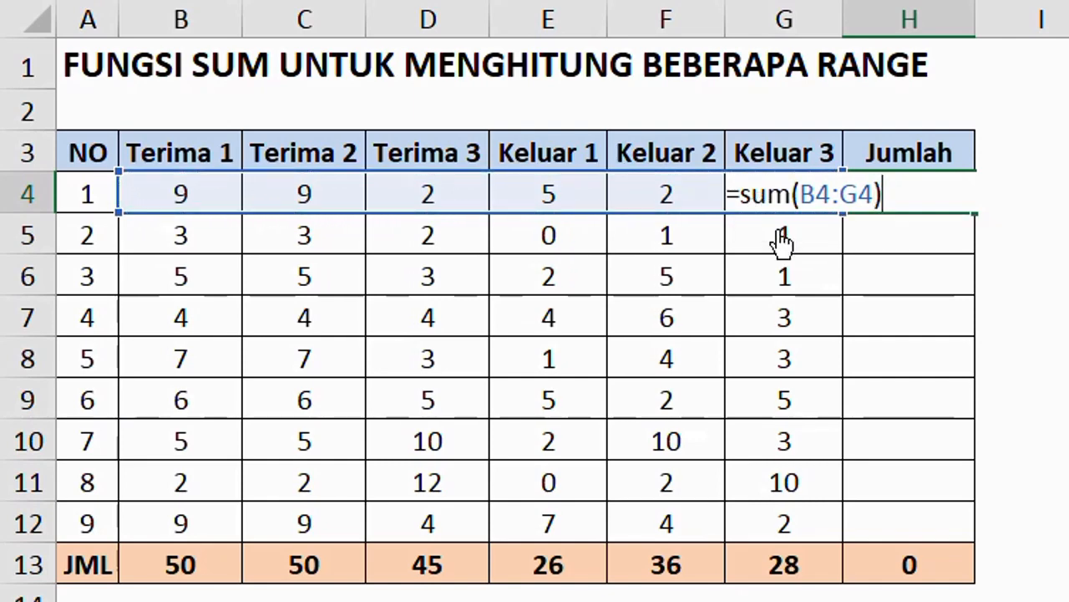
key(Return)
Step: Set the Keuar 3 value in G4 to 5 and copy the H4 SUM formula down through H12
click(932, 194)
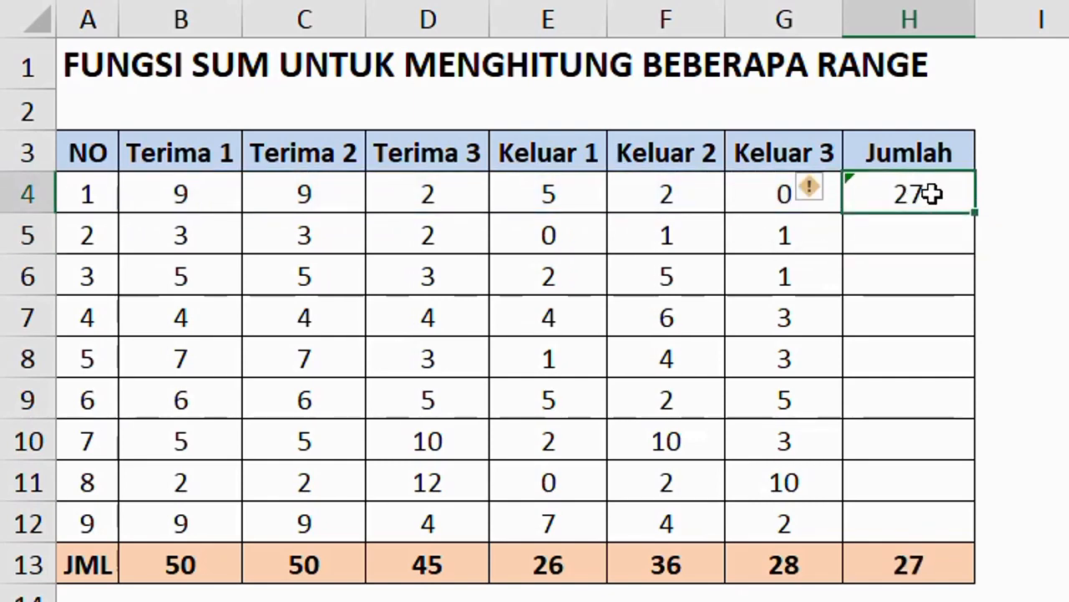
click(777, 193)
text(5)
click(911, 242)
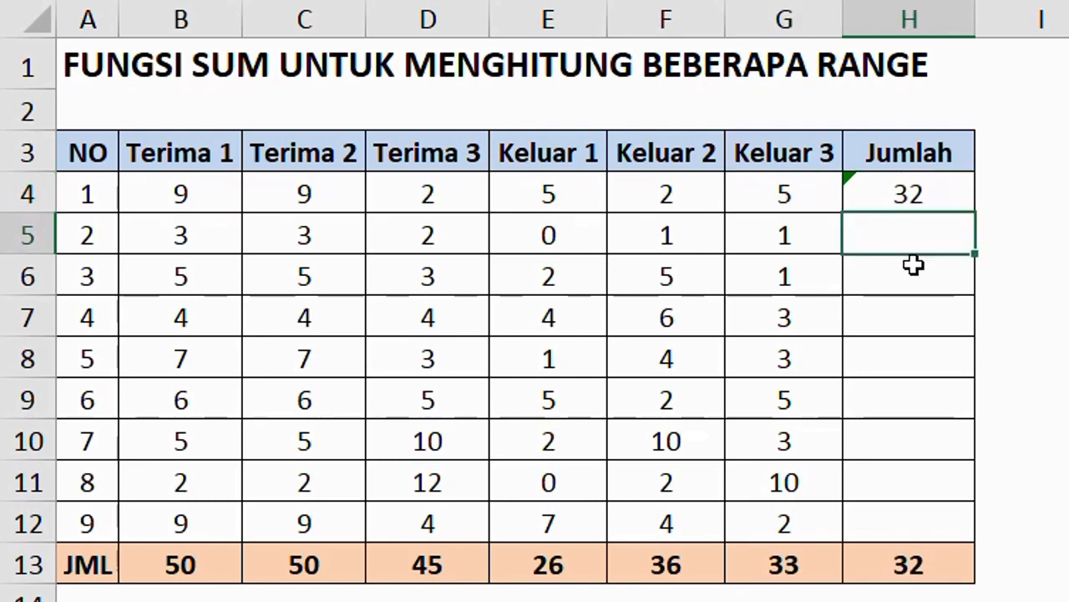
click(944, 194)
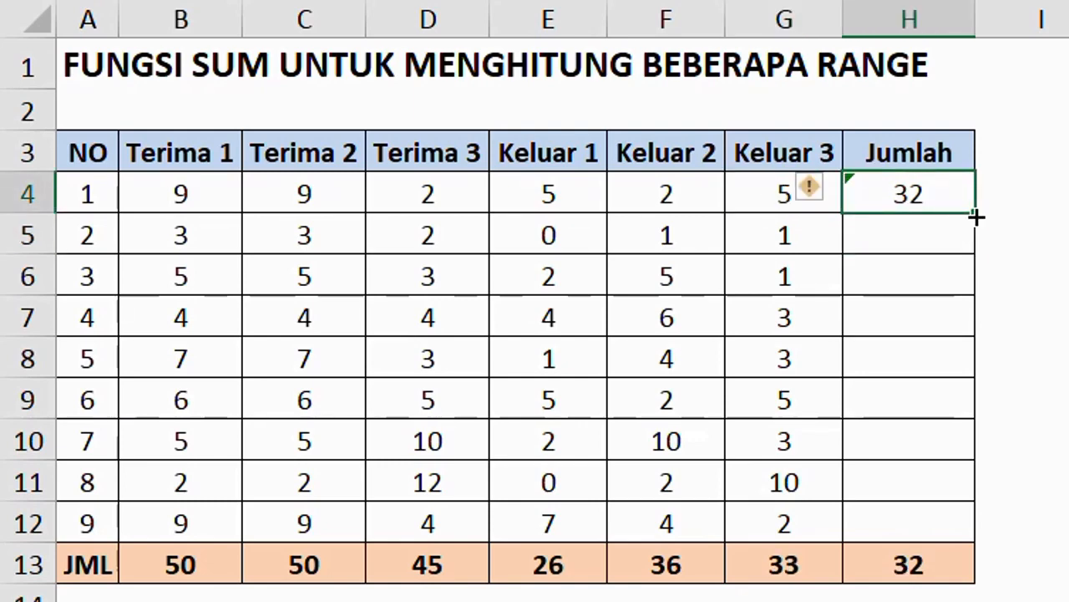
drag(981, 262, 988, 539)
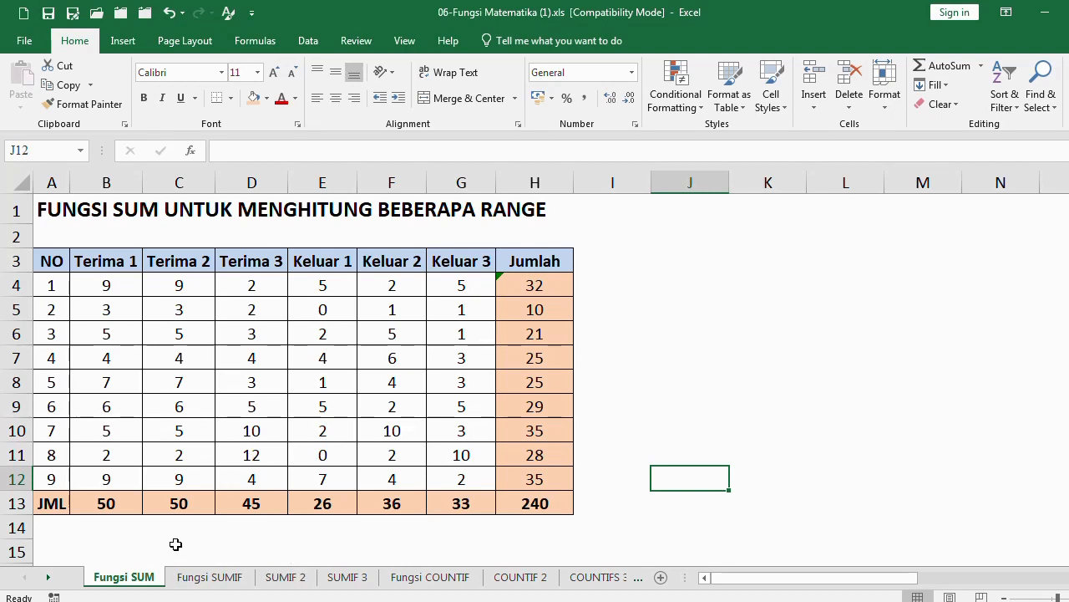
Step: Clear the SUM totals from the JML row and the Jumlah column
click(122, 511)
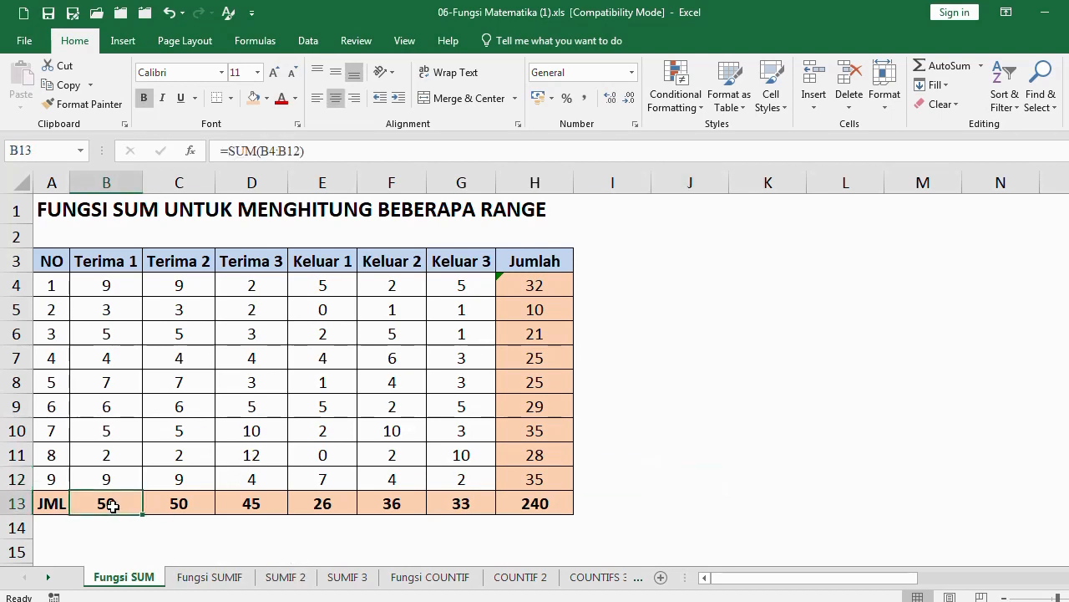
drag(122, 511, 392, 503)
drag(391, 503, 462, 502)
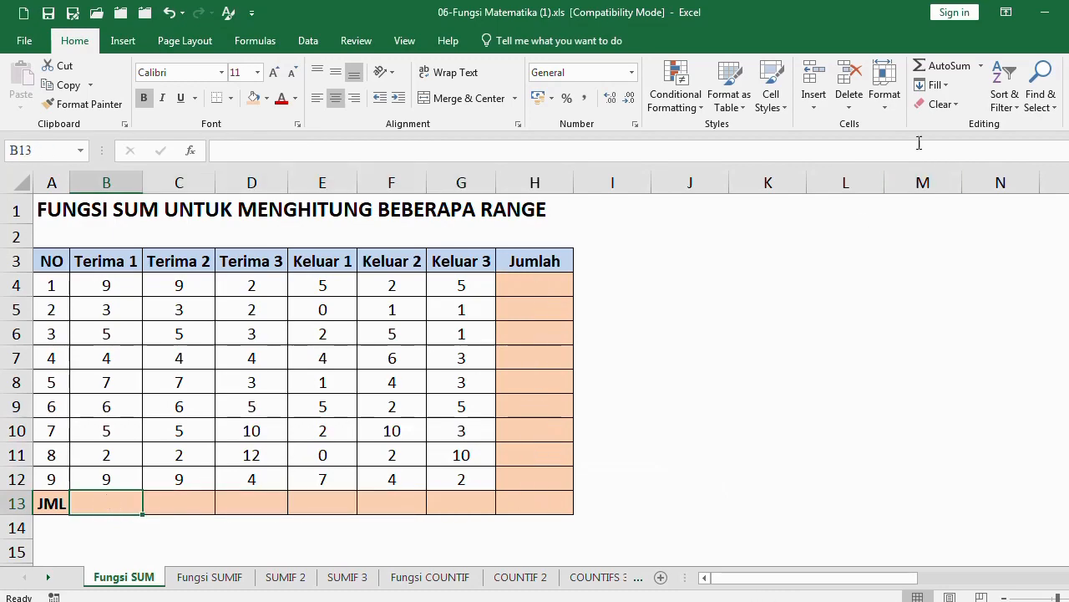
Step: Insert the built-in Average function for B4:B12 in cell B13 using AutoSum
click(982, 70)
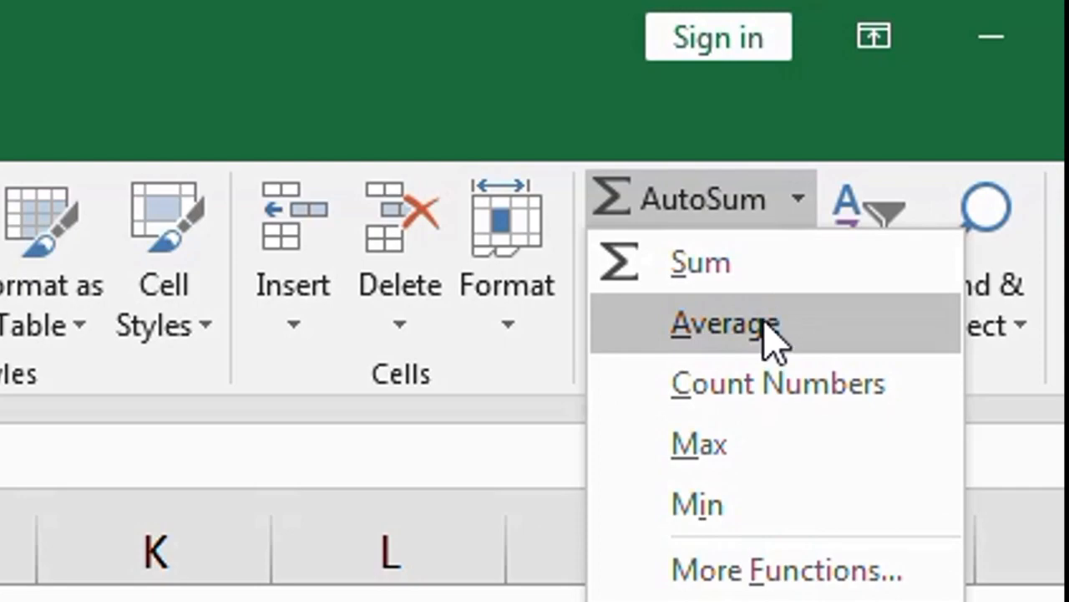
click(767, 333)
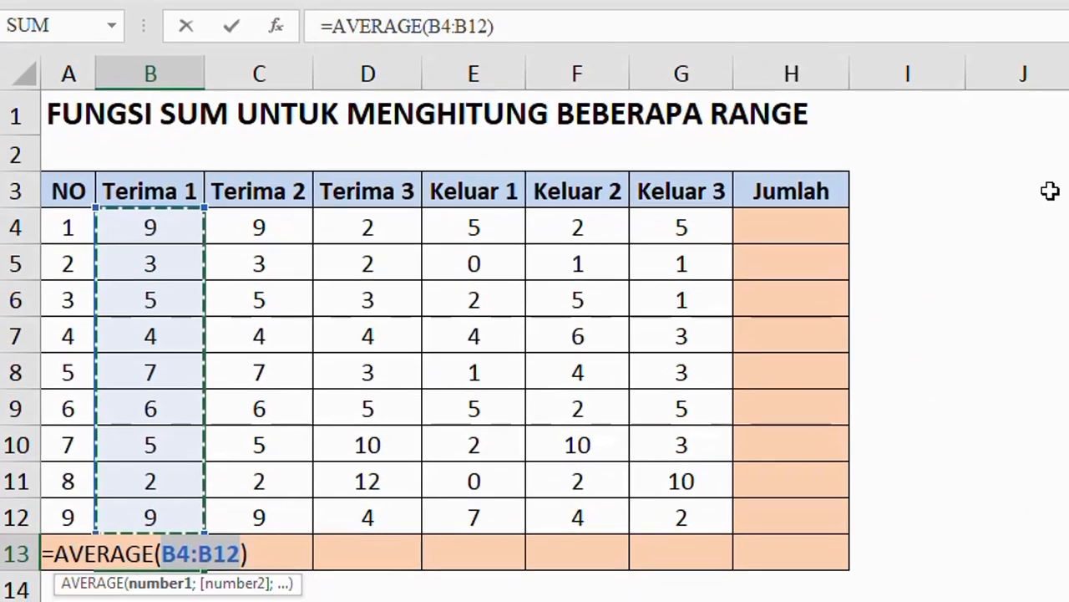
key(Return)
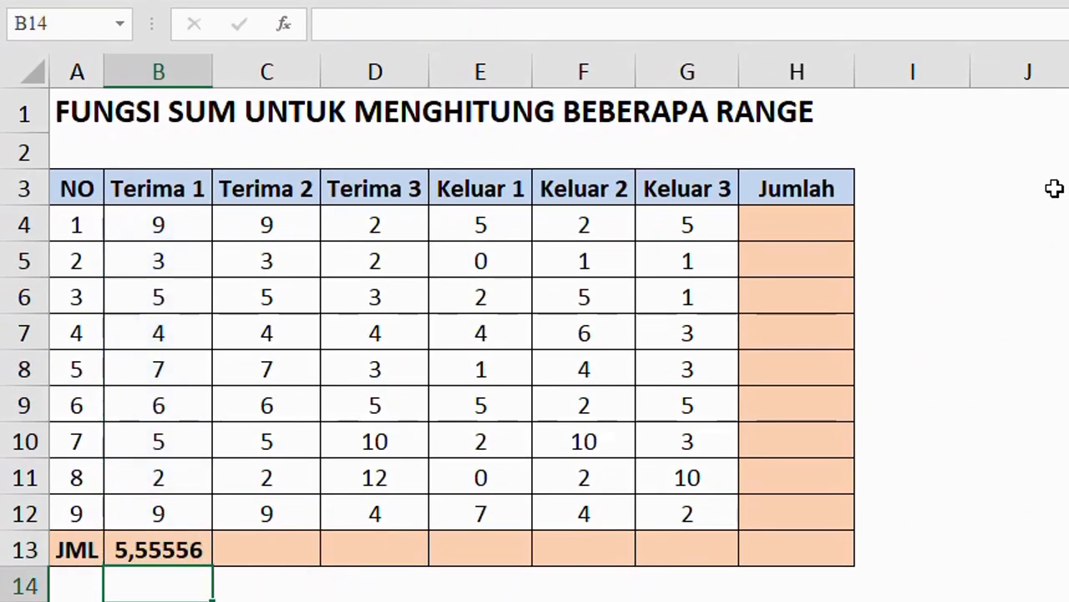
Step: Write the formula =average(B4:B12) in B13 by hand and copy it across the JML row through G13
click(178, 550)
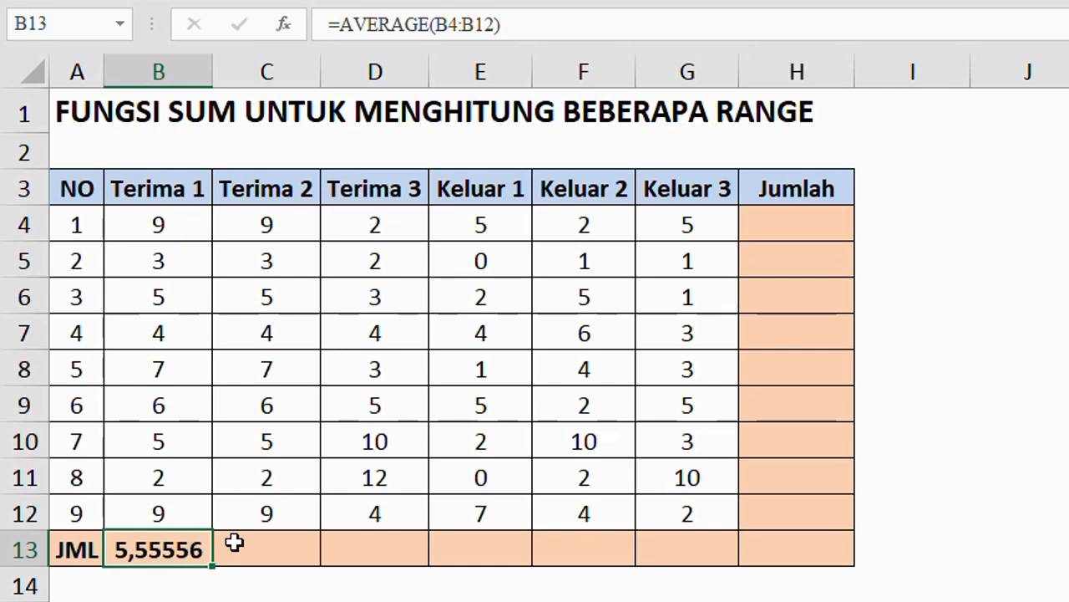
text(=a)
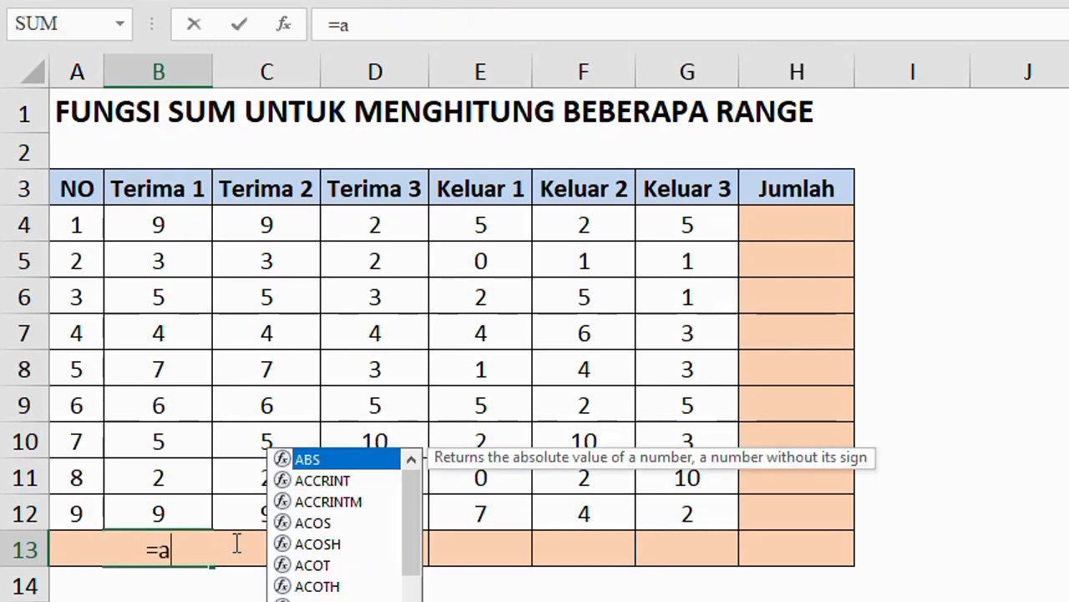
text(verage()
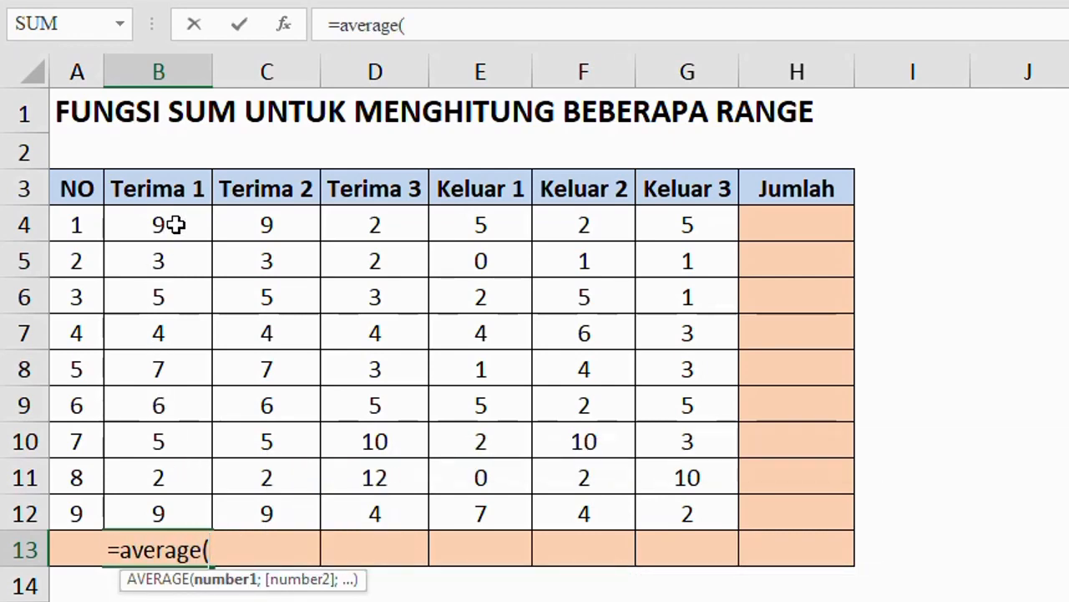
drag(175, 224, 196, 509)
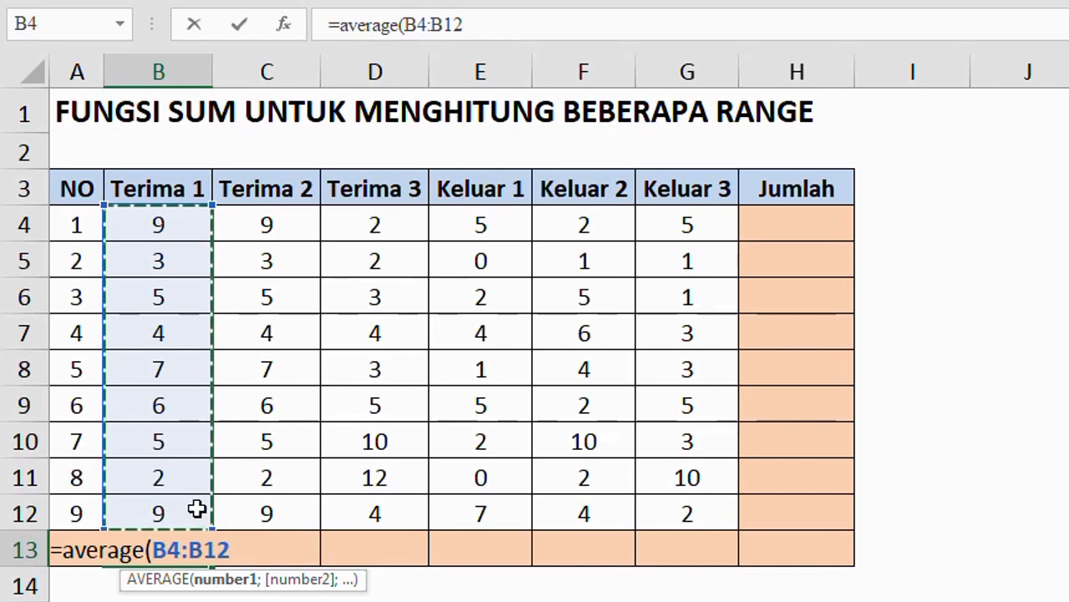
text())
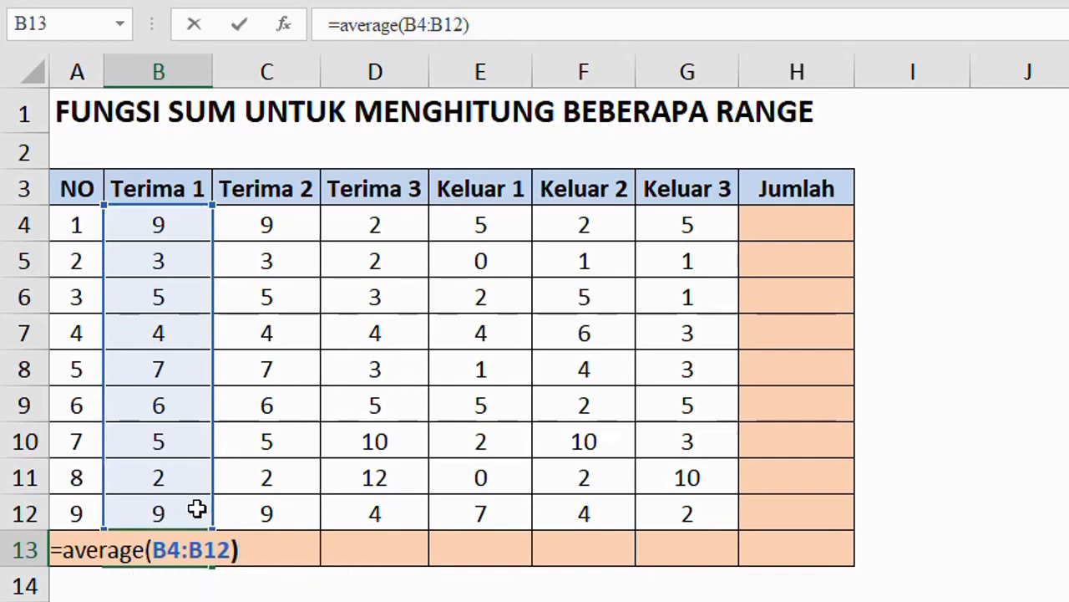
key(Return)
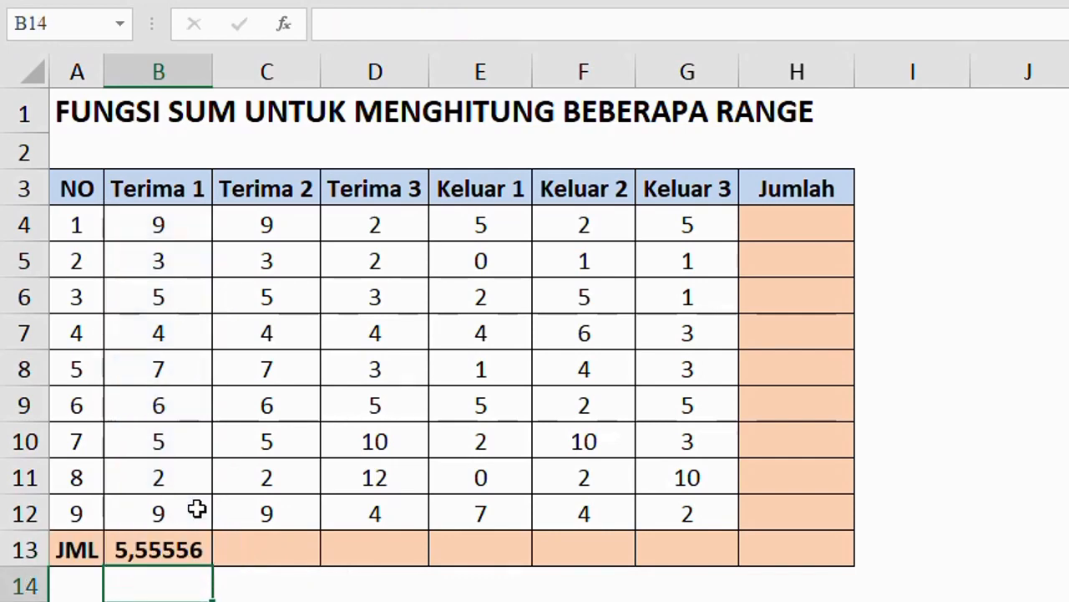
click(189, 548)
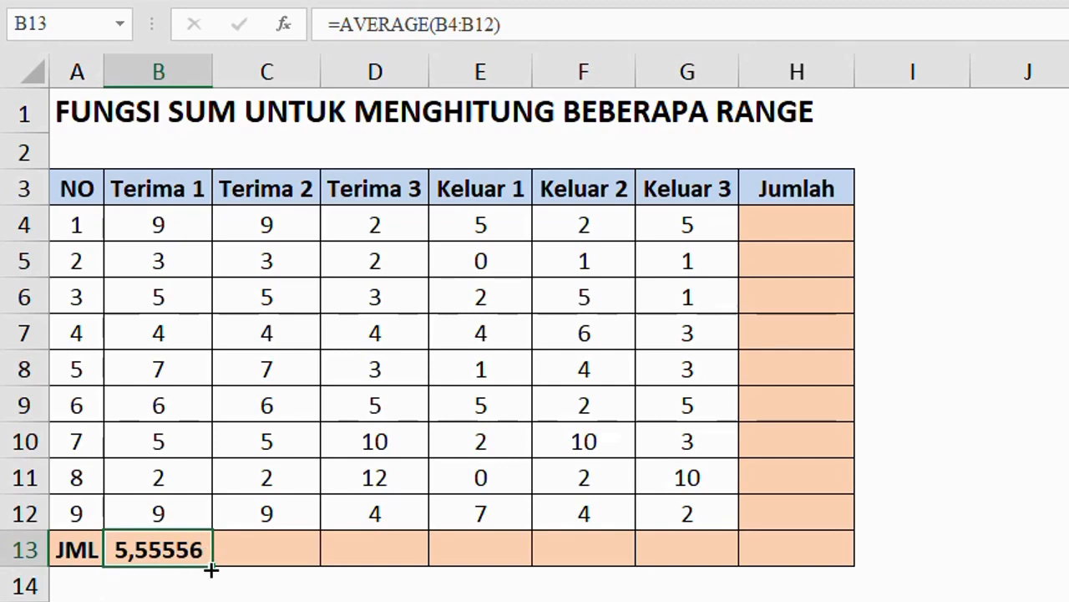
drag(212, 568, 710, 557)
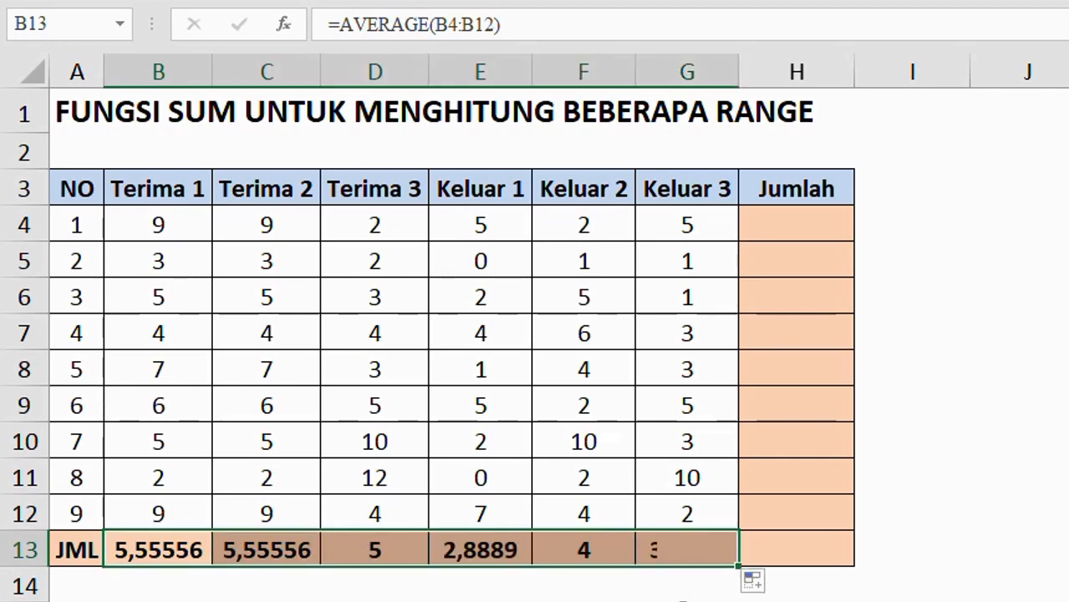
Step: Enter =average(B4:G4) in H4 and copy the formula down the Jumlah column through H12
click(798, 228)
text(=)
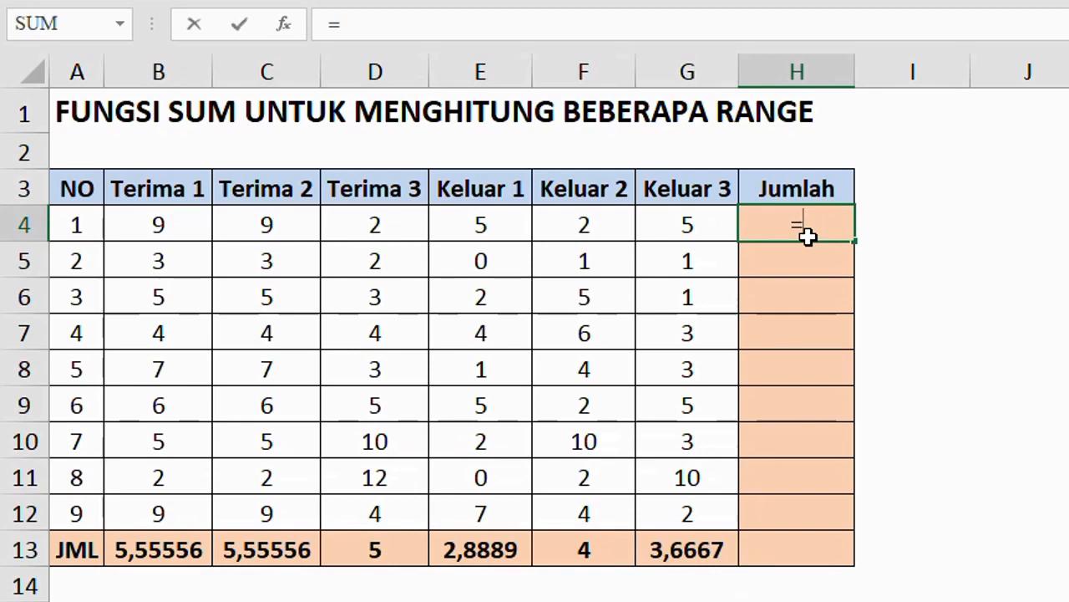
text(a)
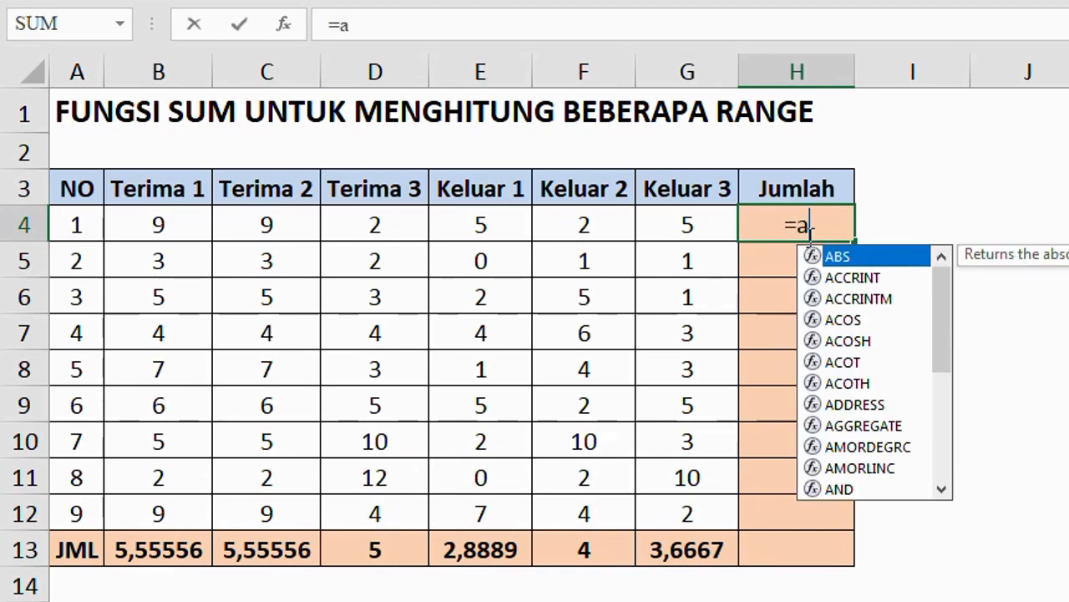
text(verage()
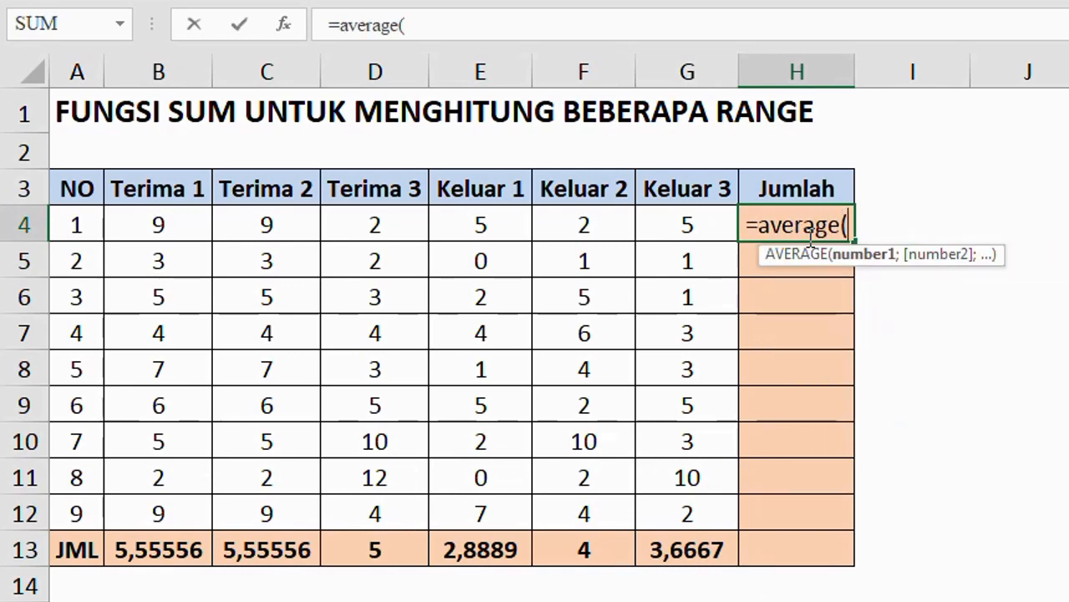
drag(179, 230, 672, 234)
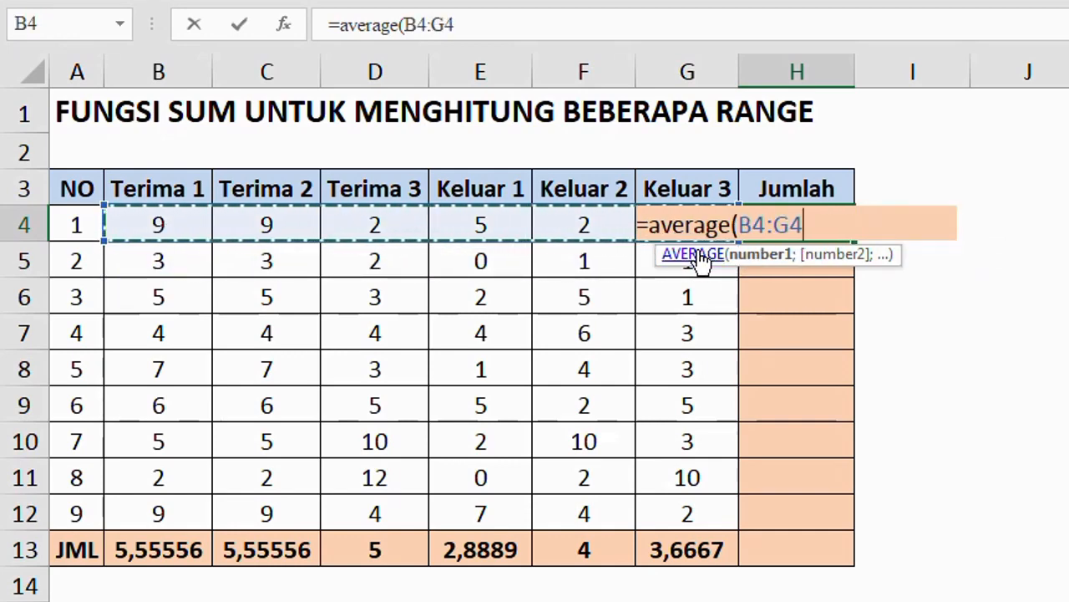
text())
key(Return)
click(816, 222)
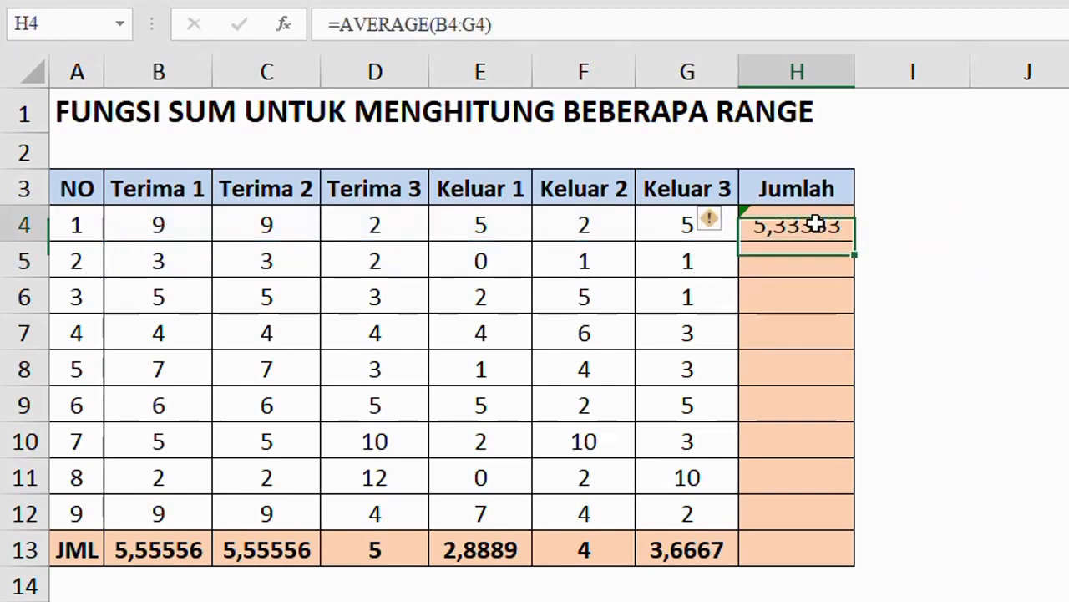
drag(854, 240, 848, 518)
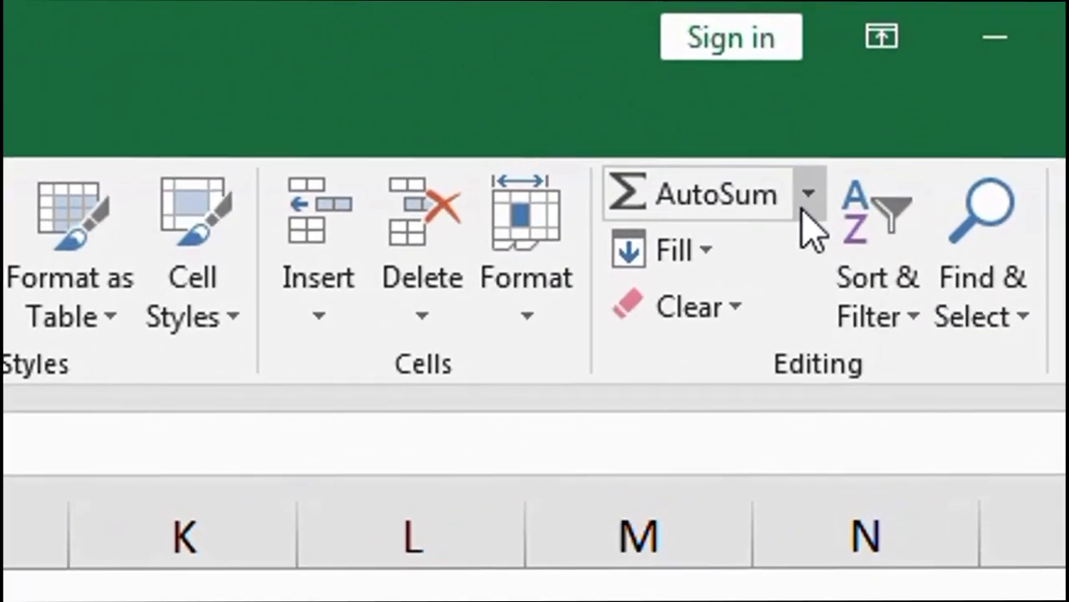
Step: Replace the B13 formula with =max(B4:B12) and copy it across the JML row through G13
click(805, 196)
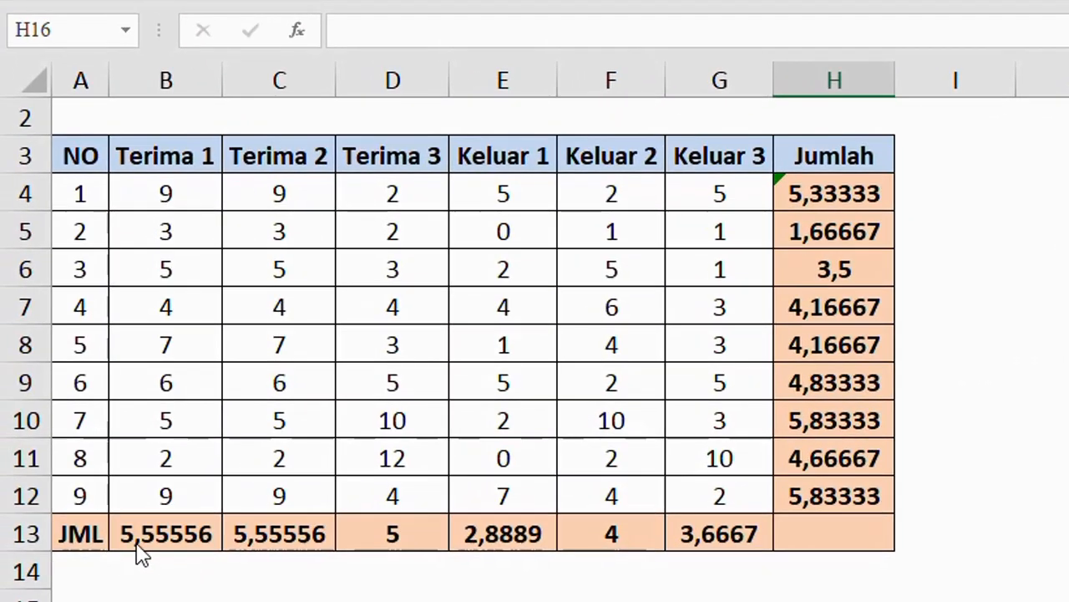
click(142, 539)
text(=ma)
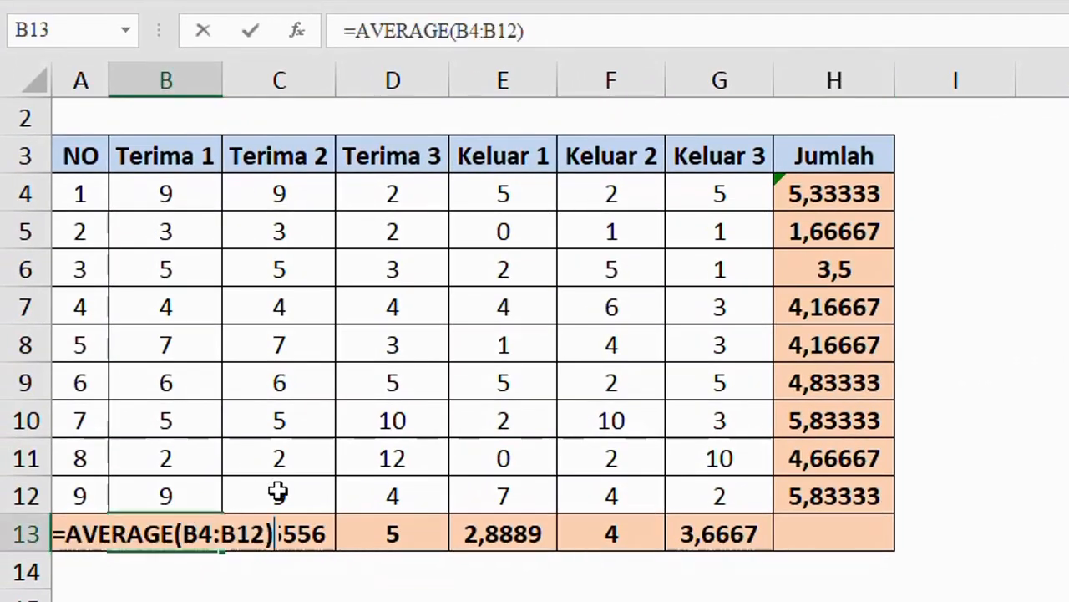
text(x()
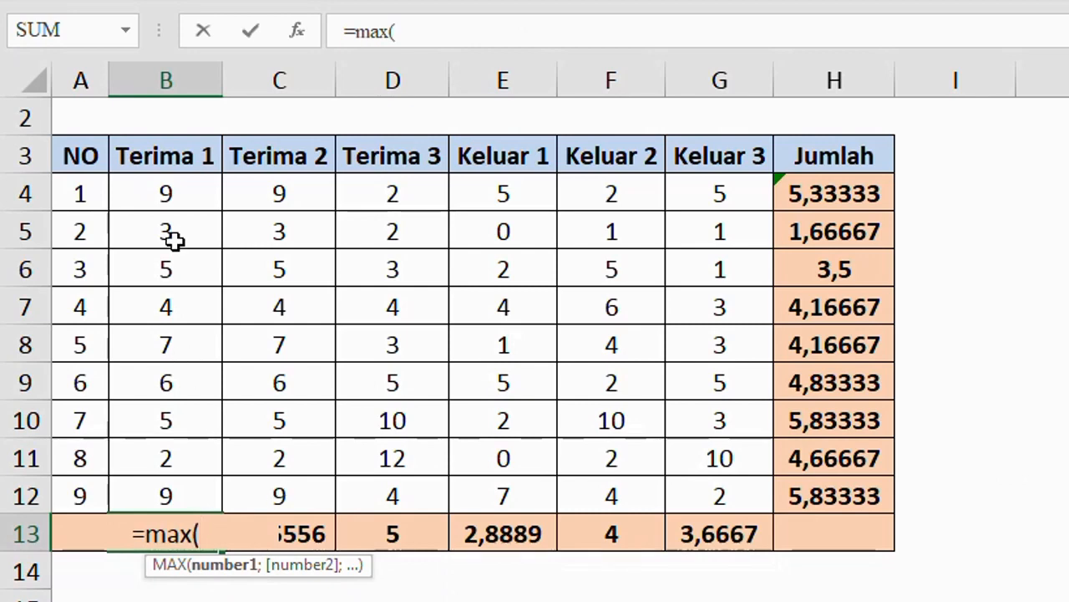
drag(182, 198, 227, 478)
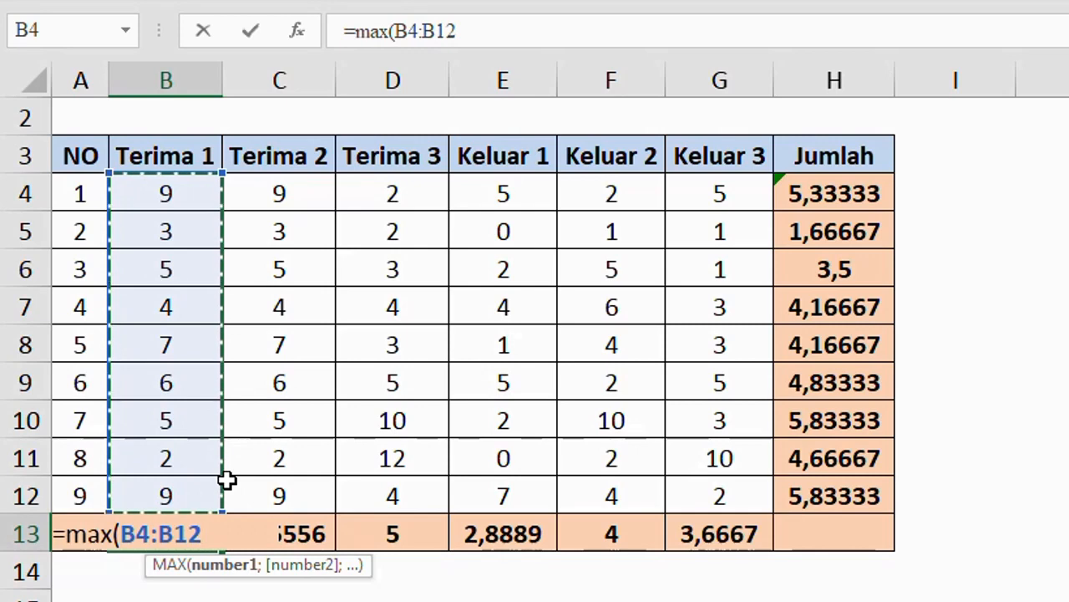
text())
key(Return)
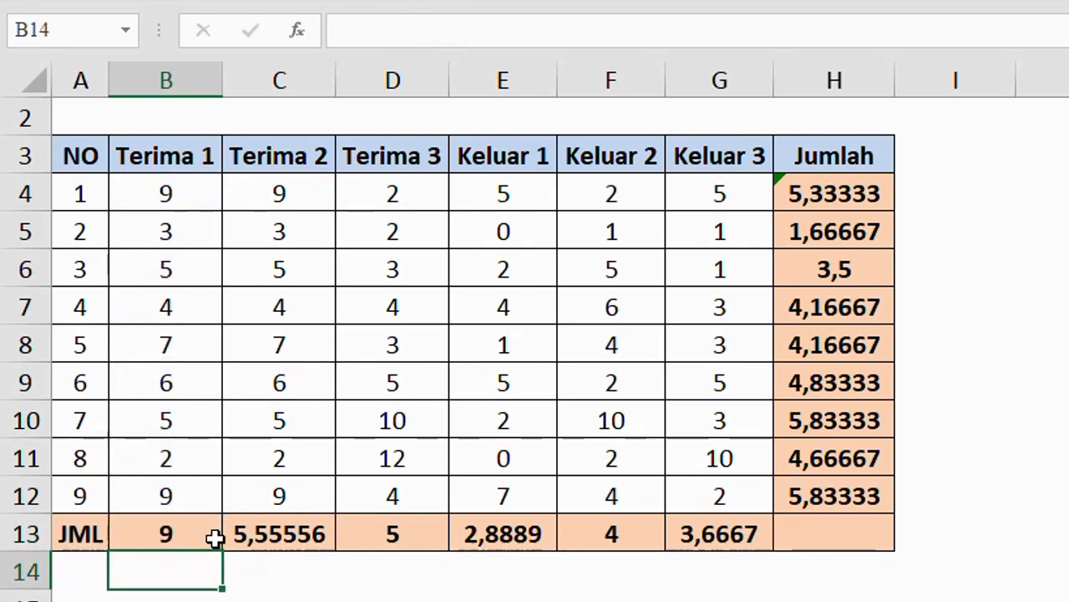
click(216, 539)
drag(222, 551, 752, 546)
Step: Replace the H4 formula with =max(B4:G4) and copy it down the Jumlah column through H12
click(854, 188)
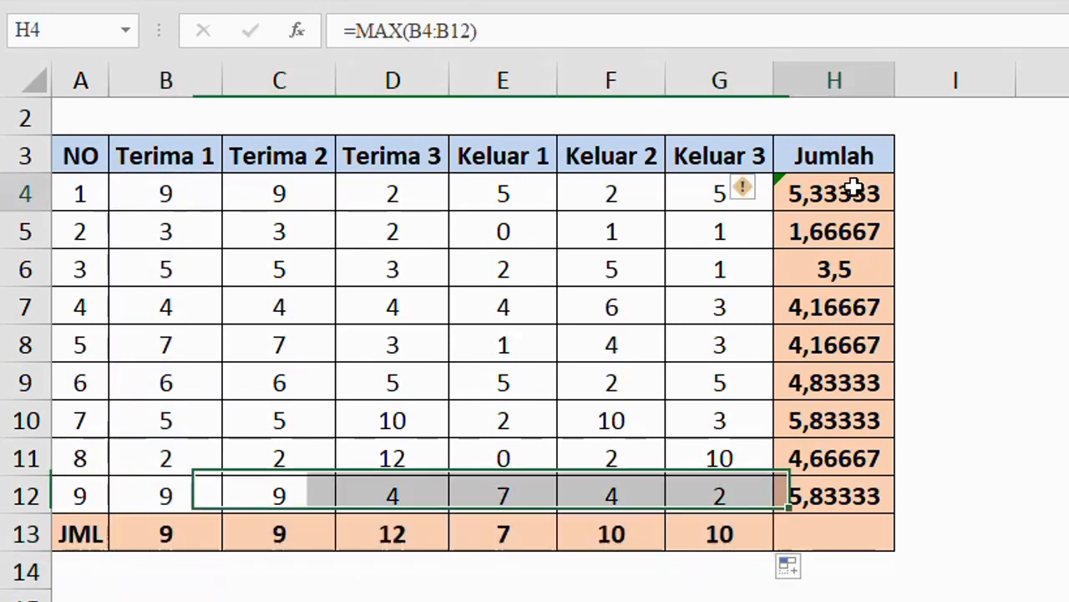
text(=max()
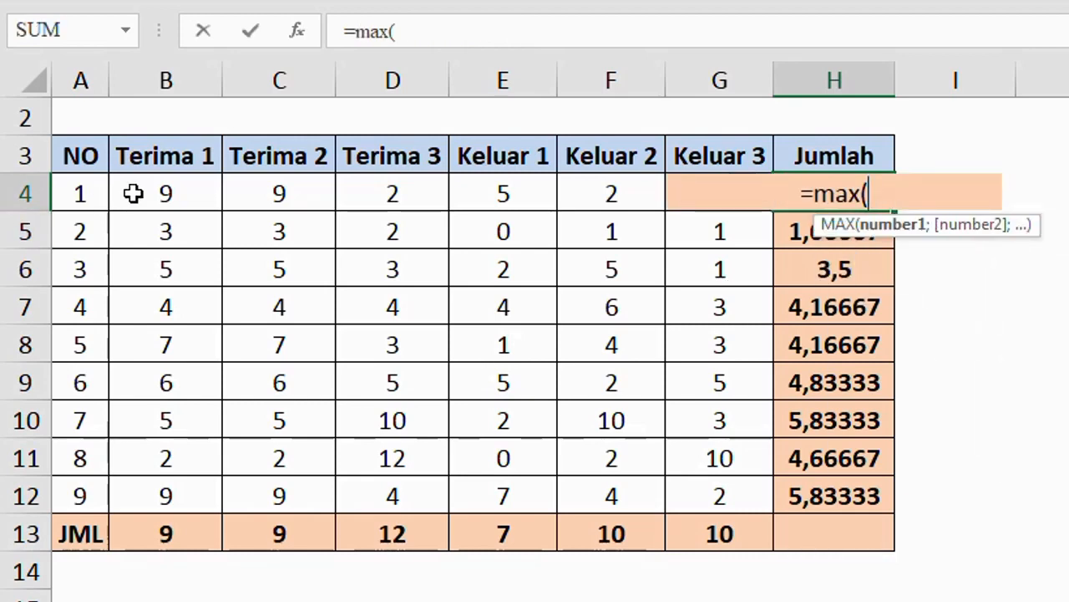
drag(134, 193, 680, 172)
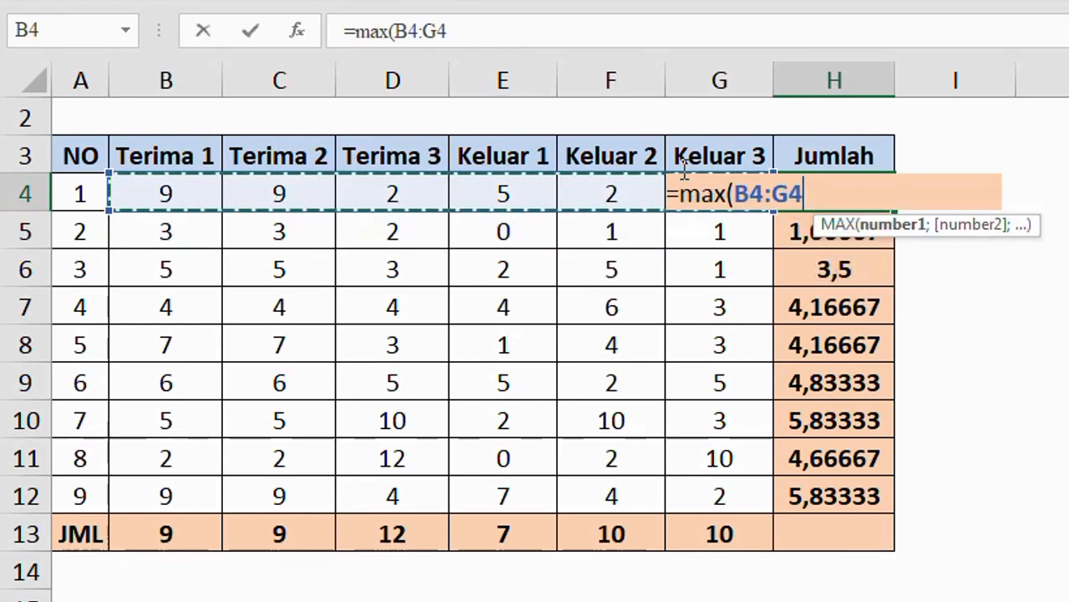
key(Return)
click(852, 190)
drag(896, 211, 916, 511)
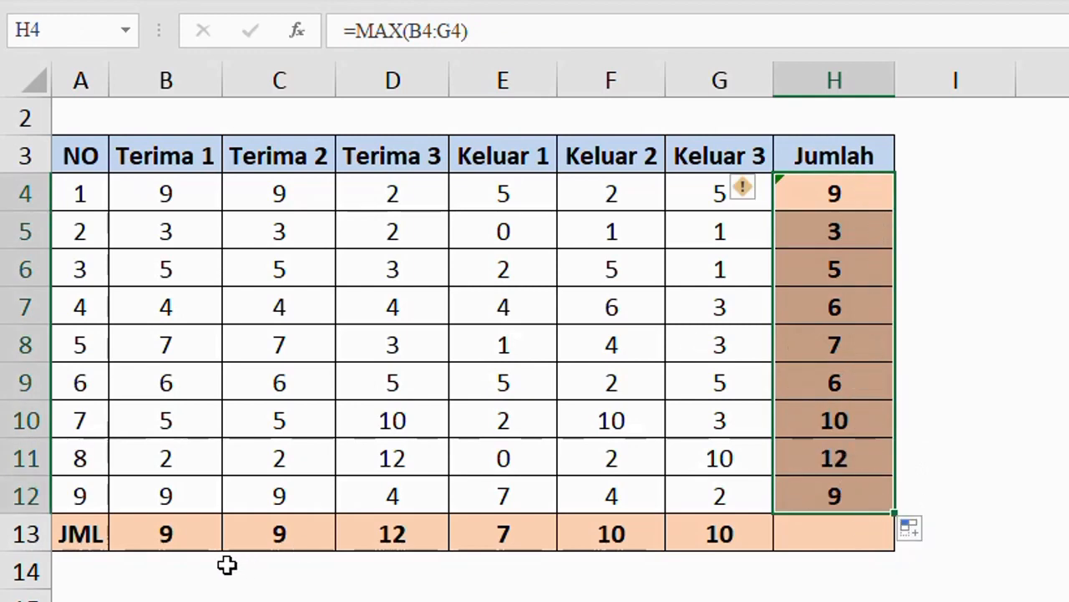
Step: Replace the B13 formula with =min(B4:B12) and copy it across the JML row through G13
click(155, 524)
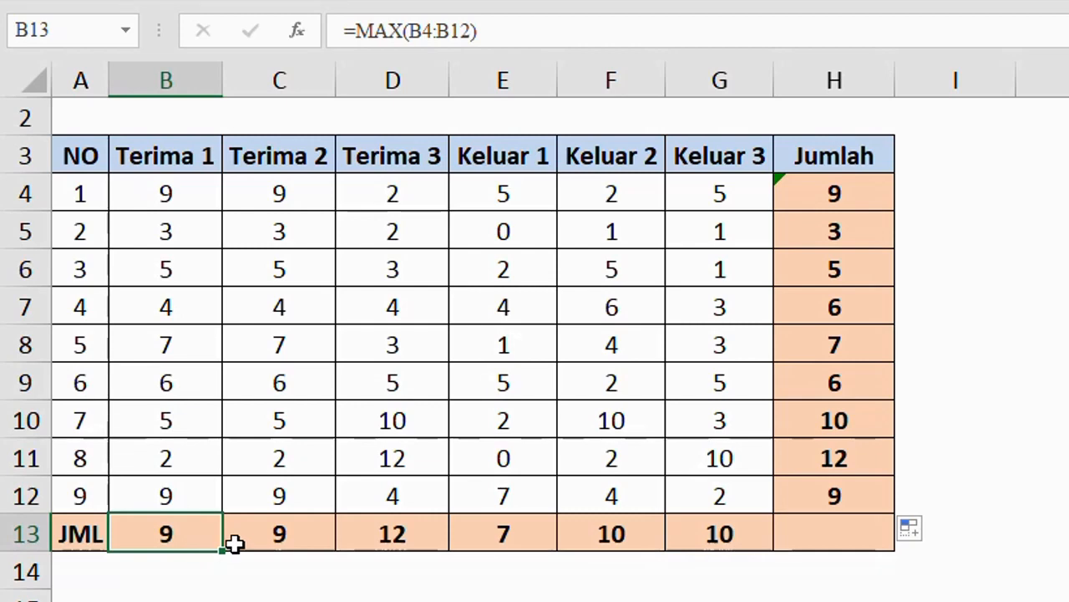
text(=min()
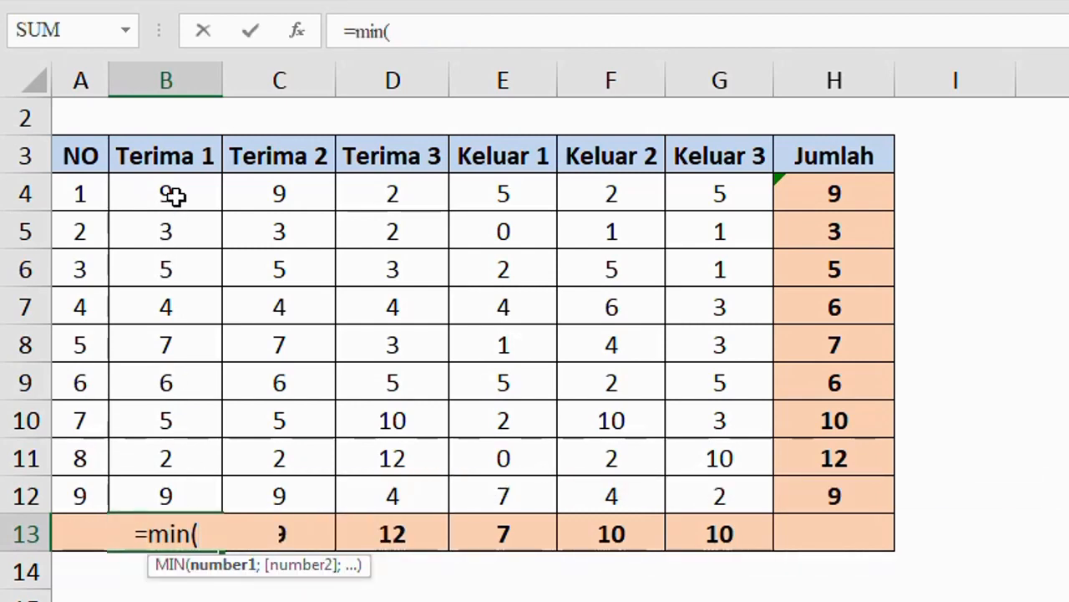
drag(174, 194, 198, 501)
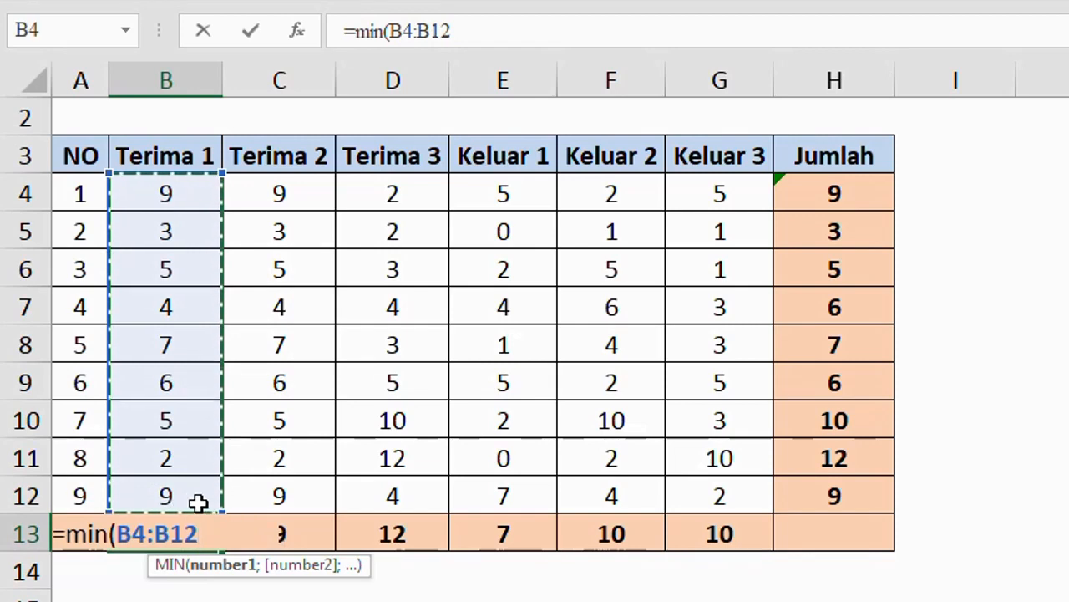
text())
key(Return)
click(193, 542)
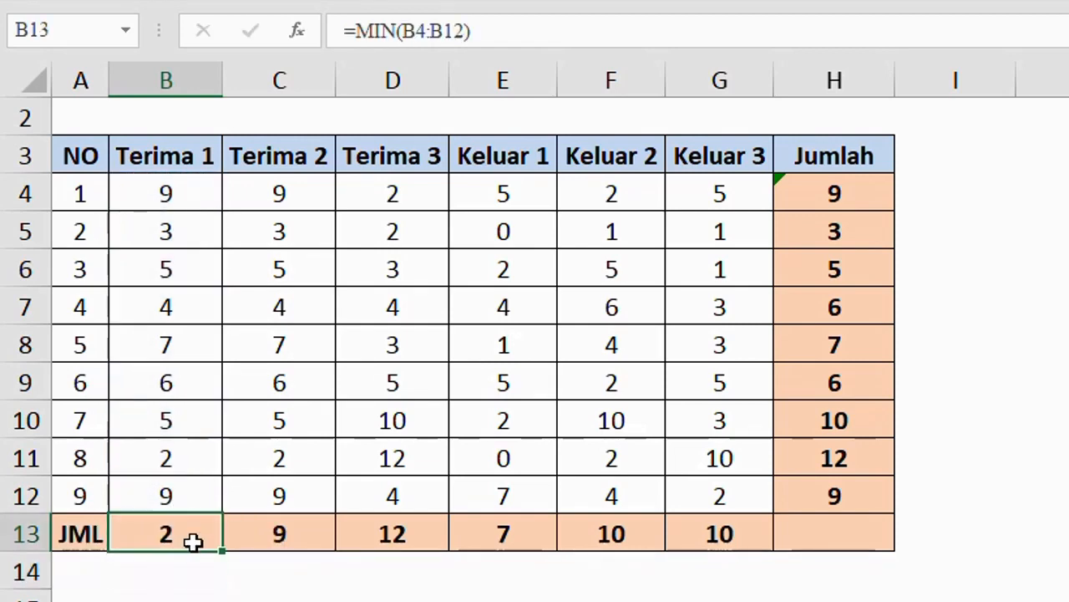
drag(220, 555, 756, 561)
Step: Replace the H4 formula with =min(B4:G4) and copy it down the Jumlah column through H12
click(802, 197)
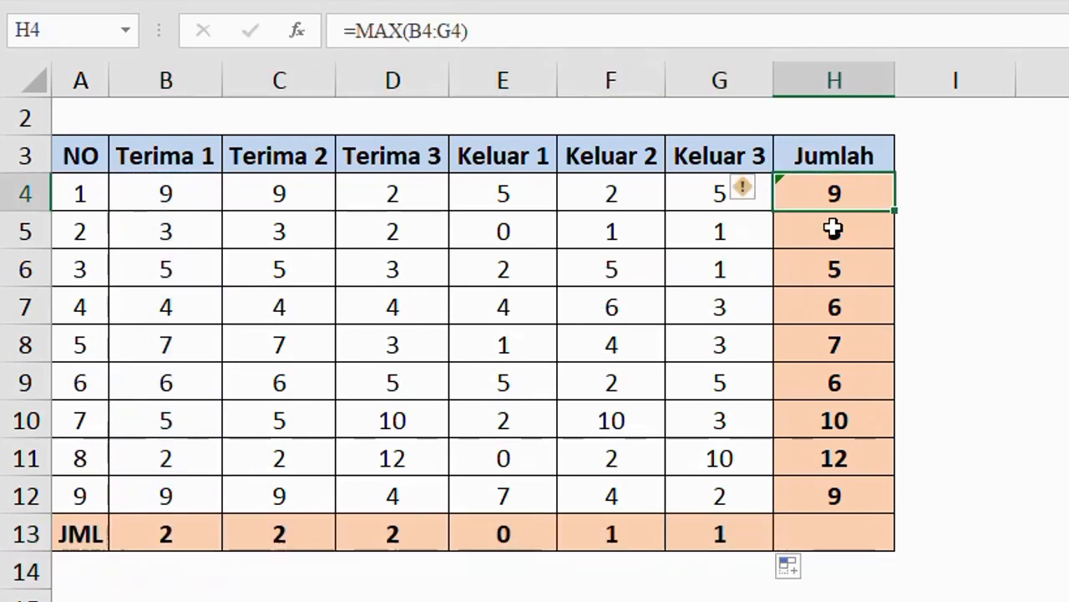
text(=min()
drag(165, 193, 730, 219)
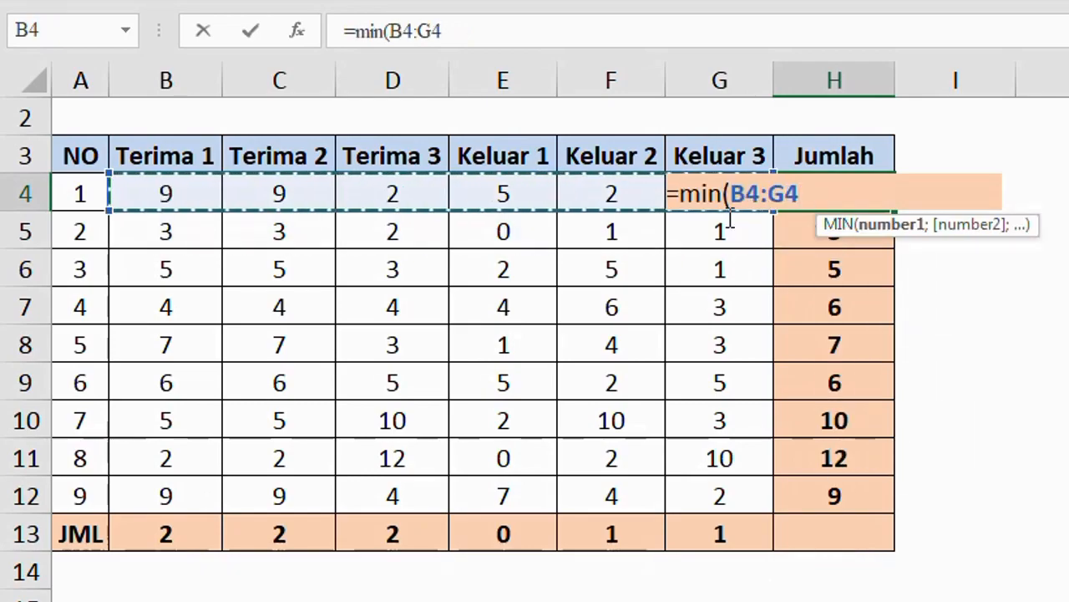
text())
key(Return)
click(819, 191)
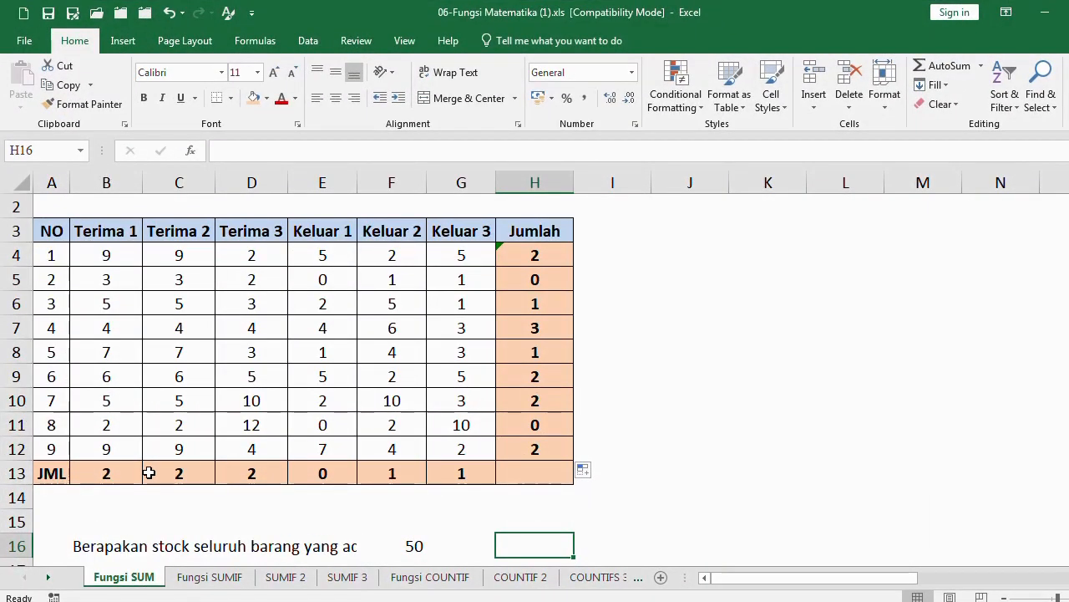
Step: Replace the B13 formula with =count(B4:B12) and check it against the Terima 1 entries
click(112, 475)
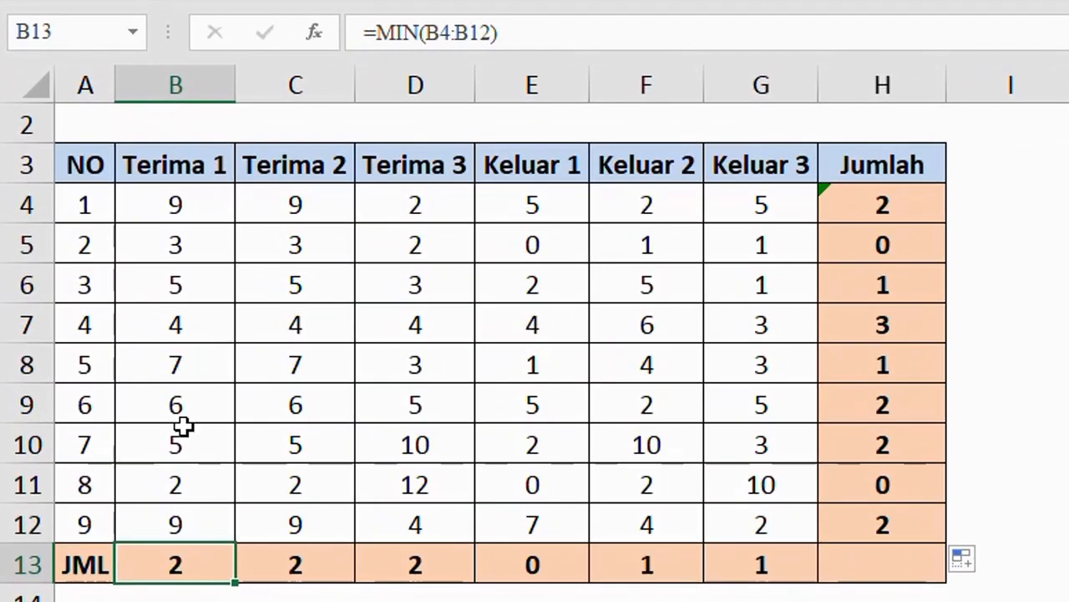
text(=)
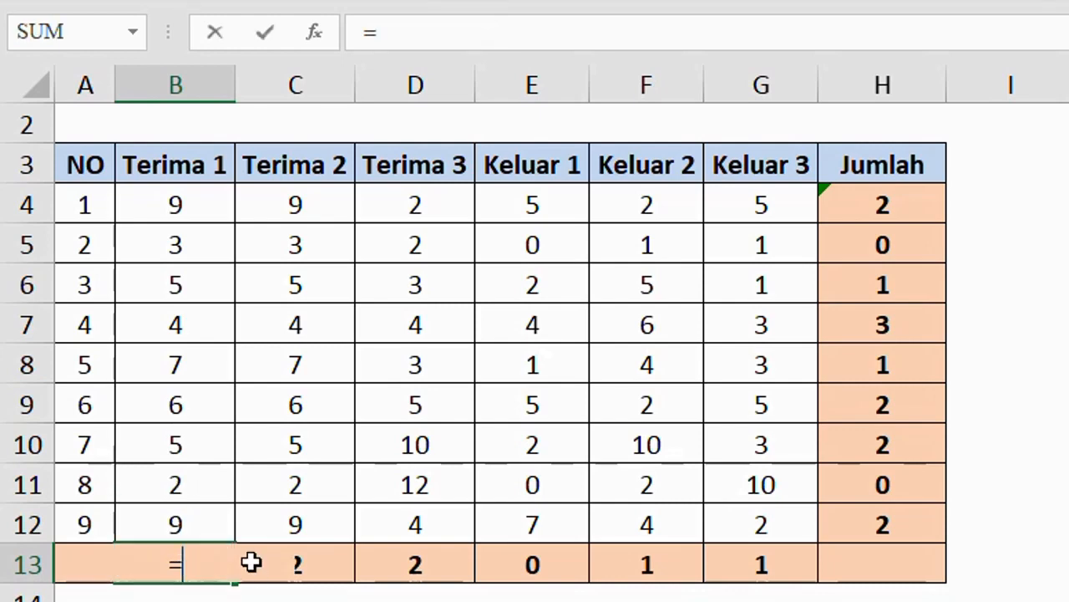
text(count)
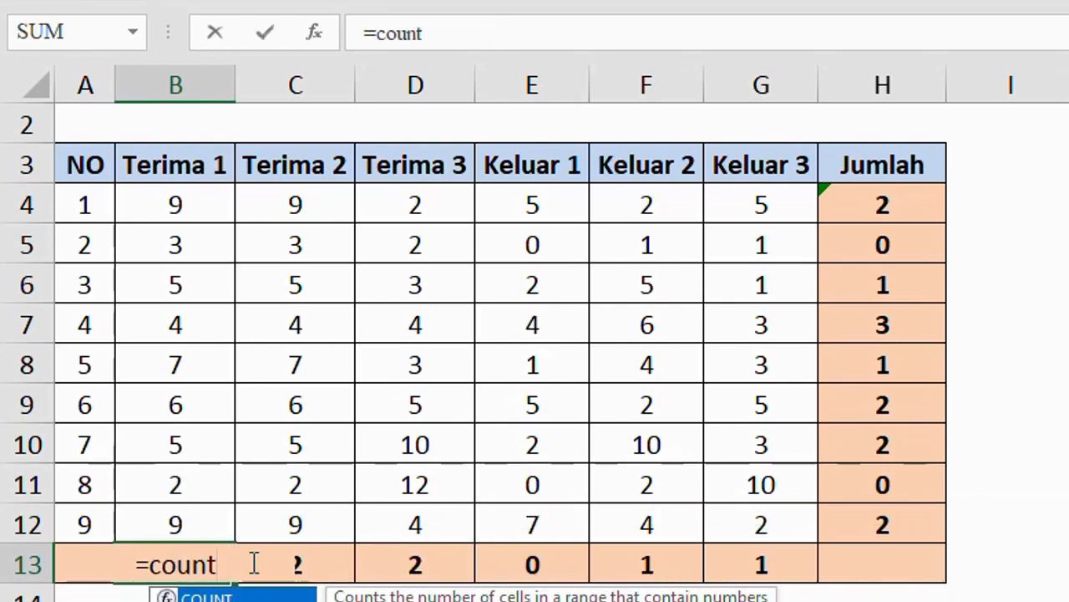
text(()
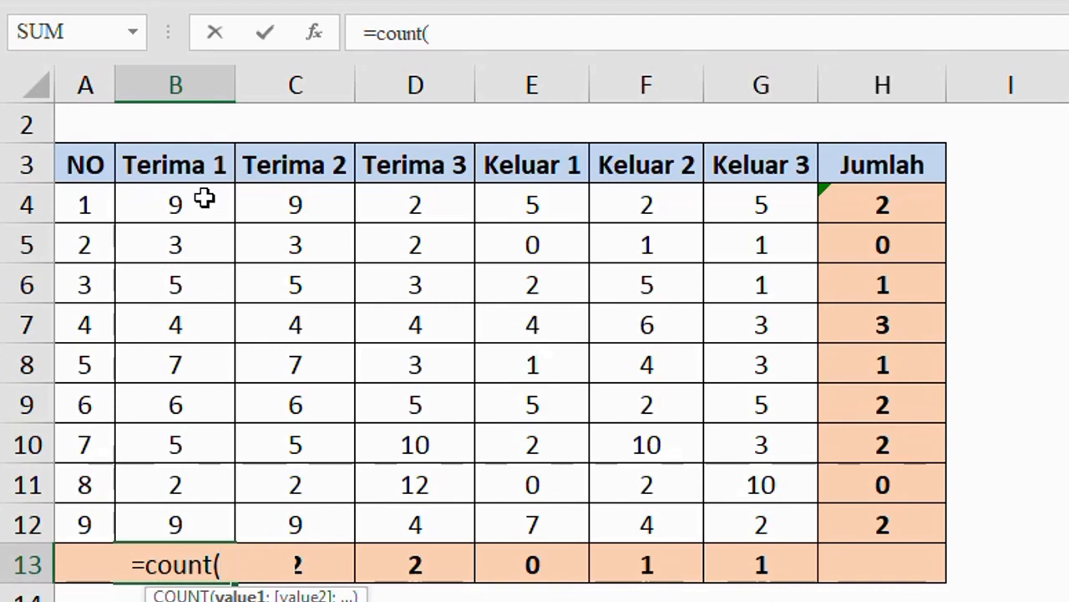
drag(210, 201, 226, 518)
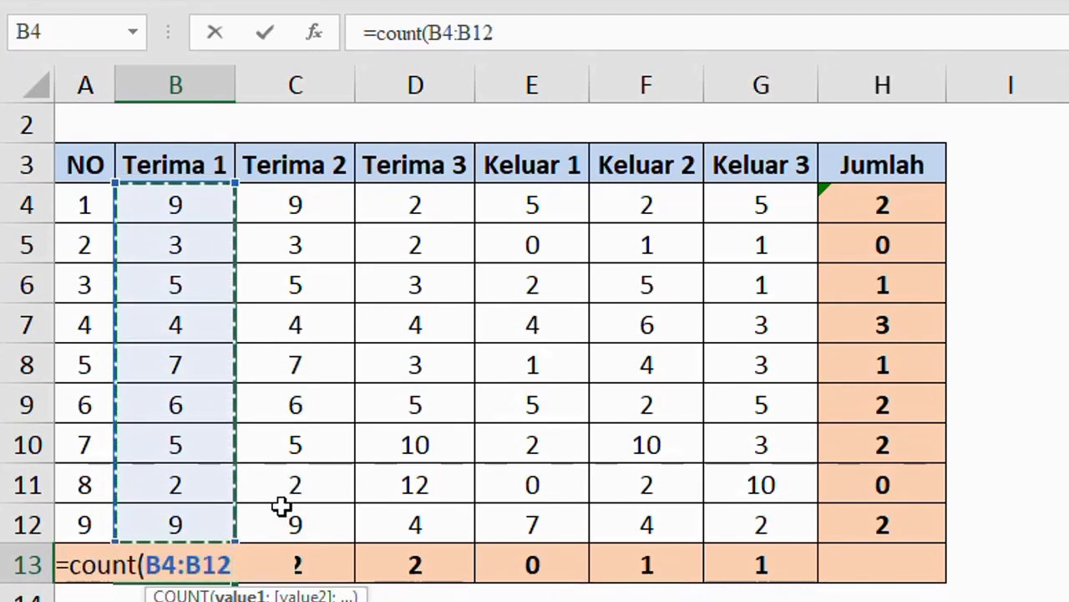
text())
key(Return)
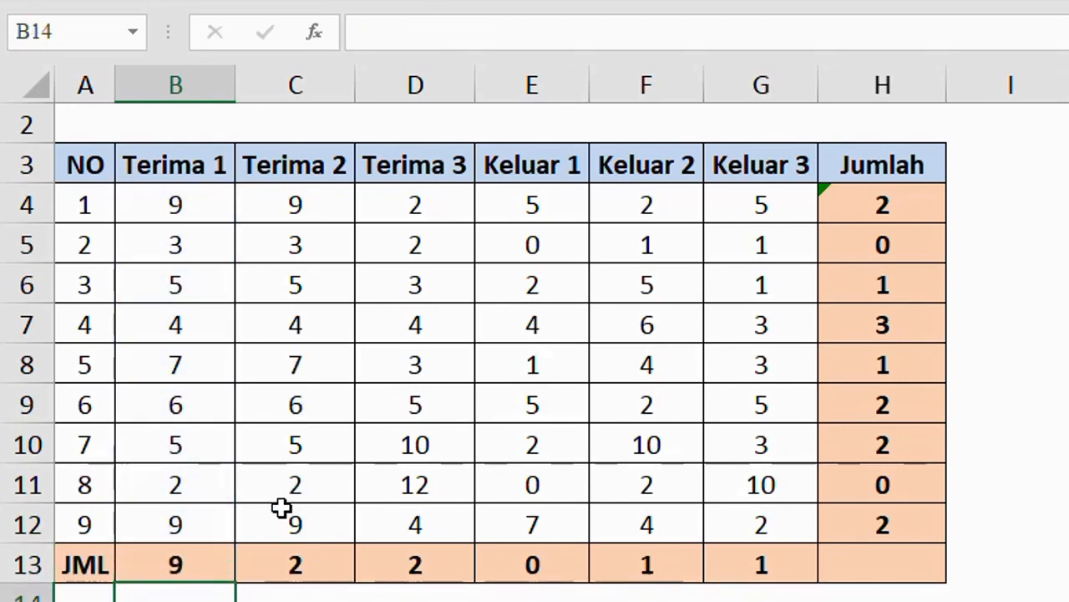
click(209, 563)
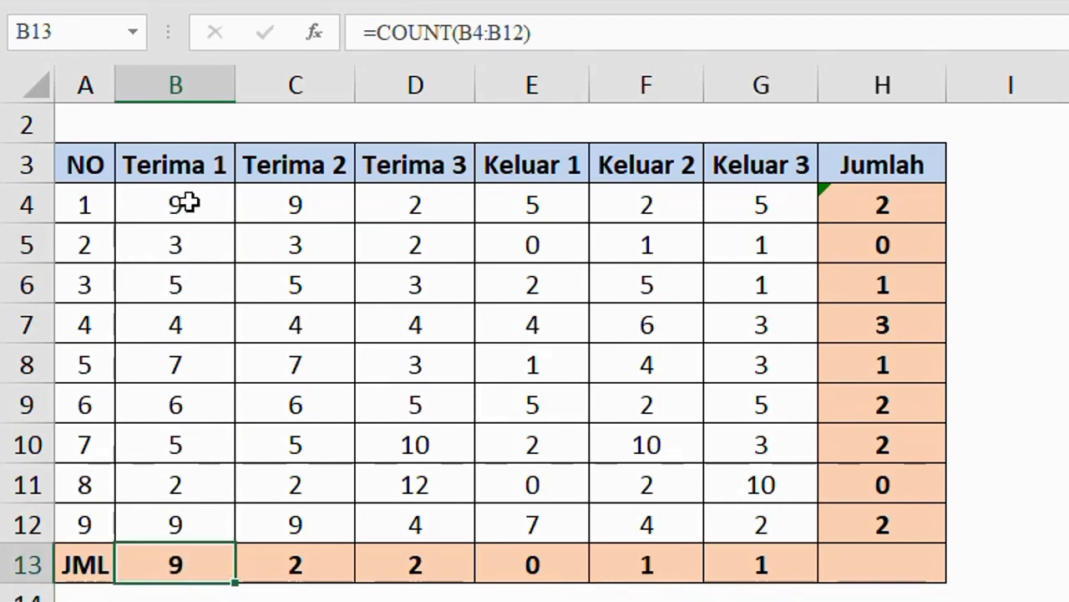
drag(188, 203, 210, 510)
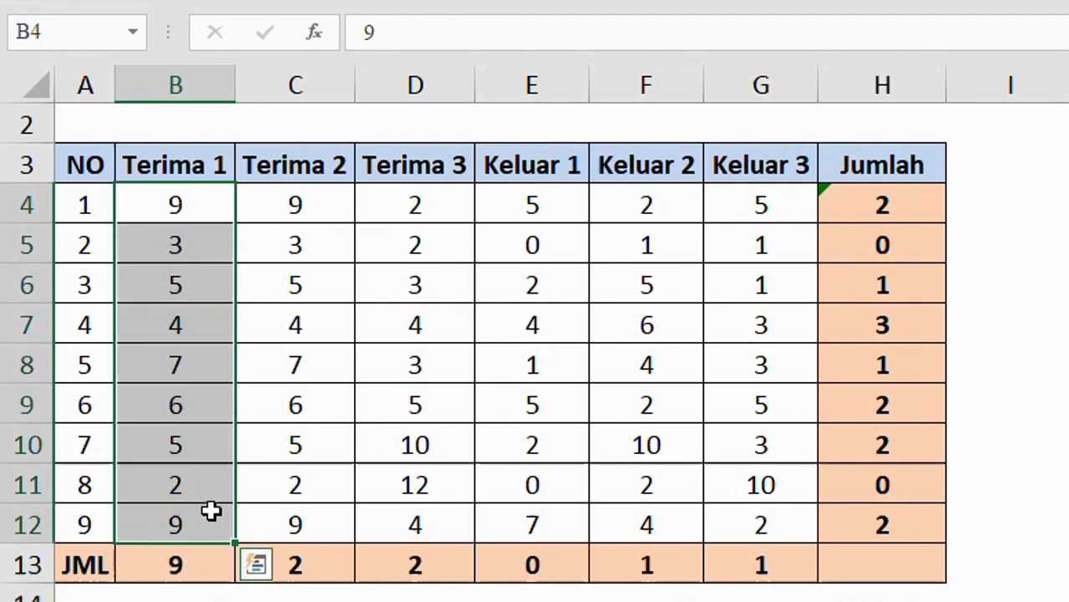
click(190, 555)
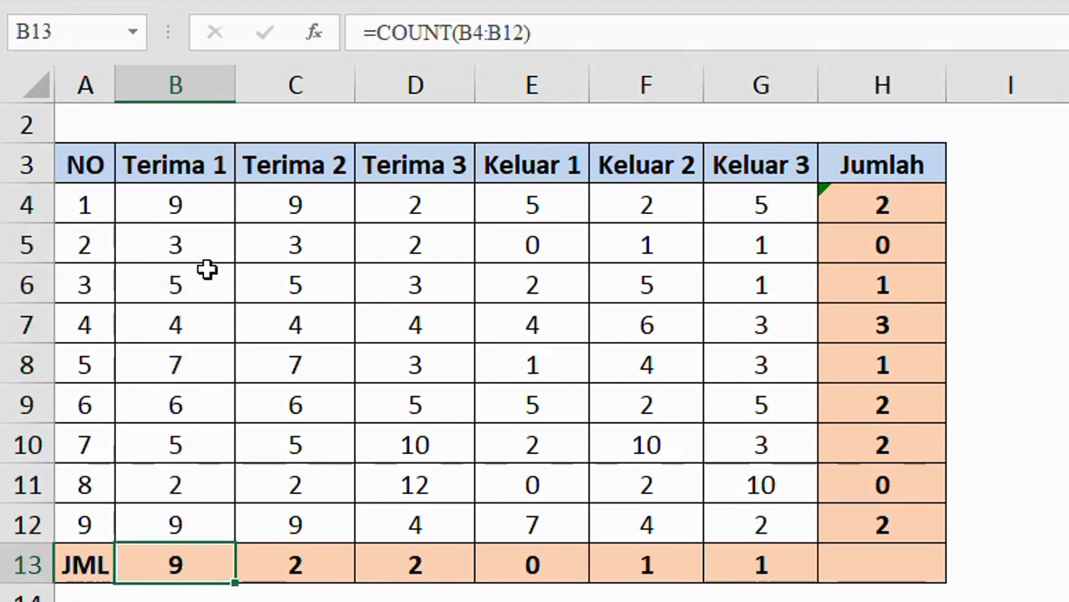
click(160, 209)
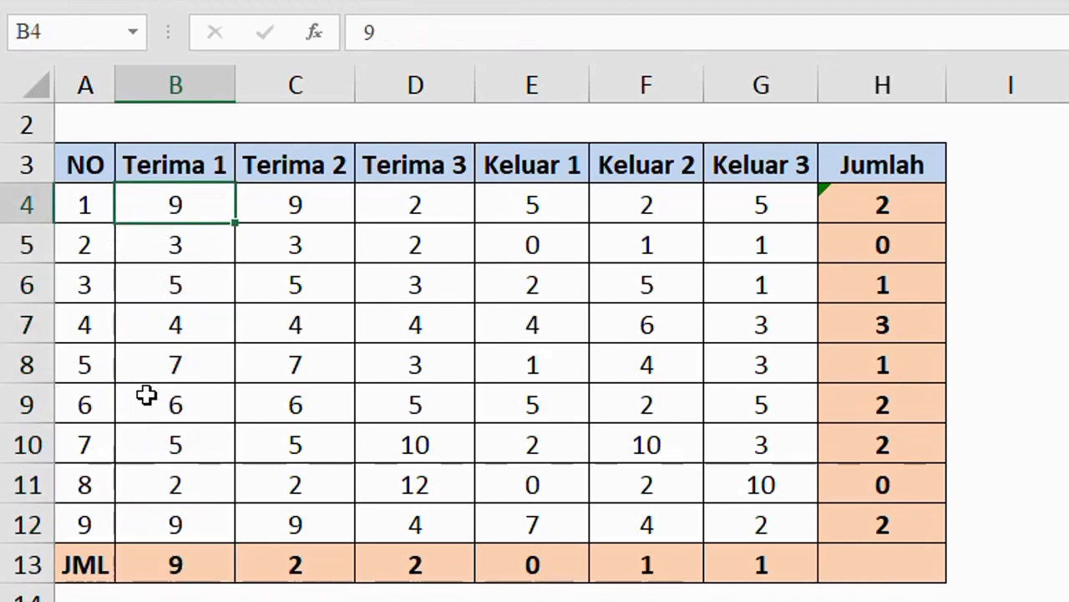
Step: Enter =sum(C4:C12) in C13 for the Terima 2 column and compare it with the COUNT formula in B13
click(295, 556)
text(=)
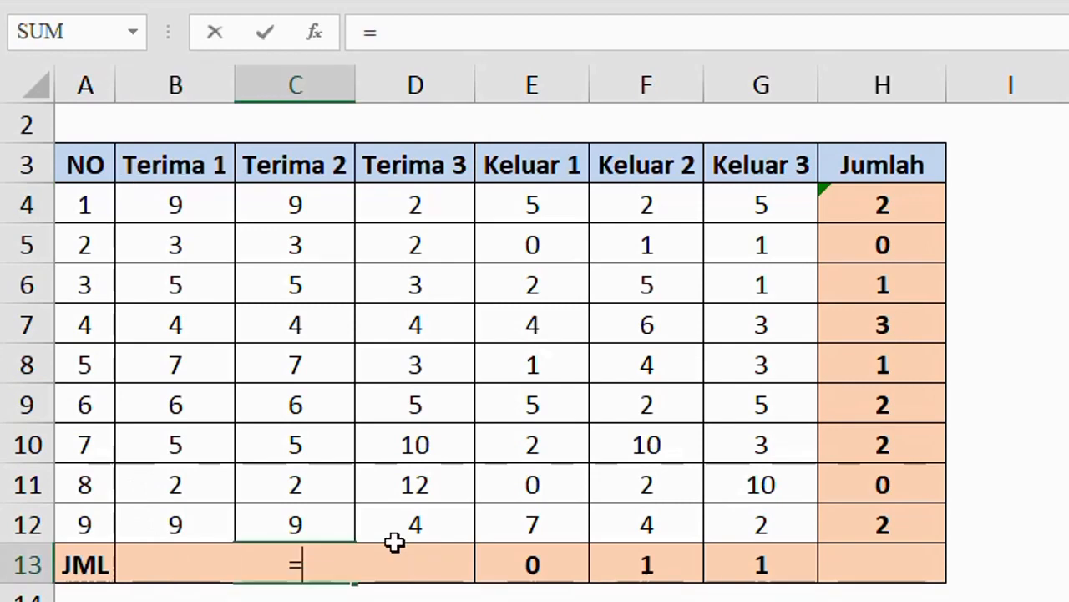
text(sum()
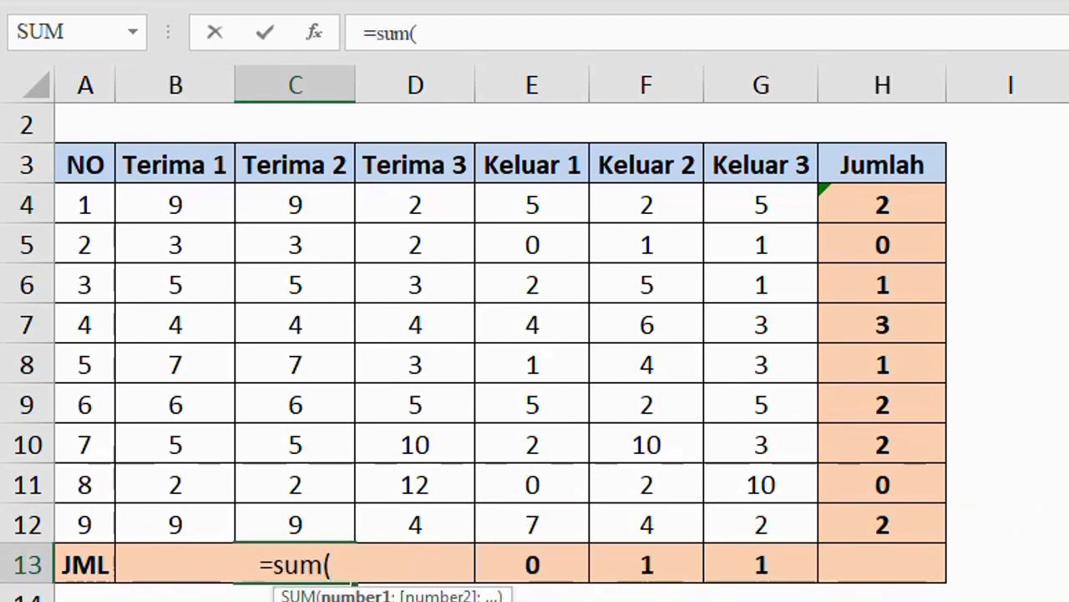
click(316, 205)
drag(349, 215, 375, 432)
text())
key(Return)
key(Left)
key(Up)
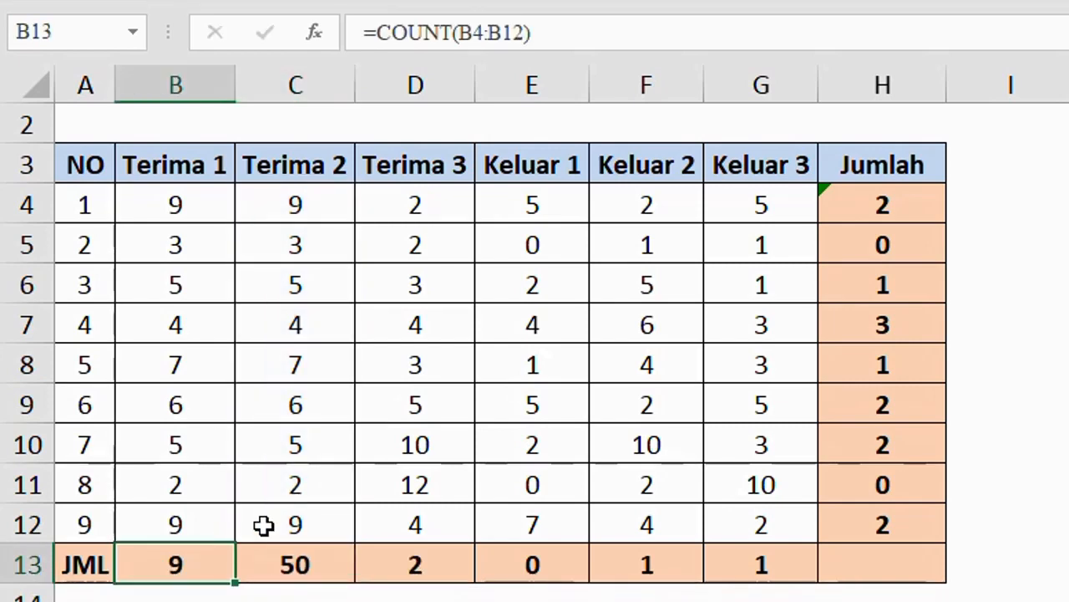
Step: Compare the COUNT formula in B13 with the SUM formula in C13 and the Terima 2 entries in C4:C12
click(292, 562)
click(178, 564)
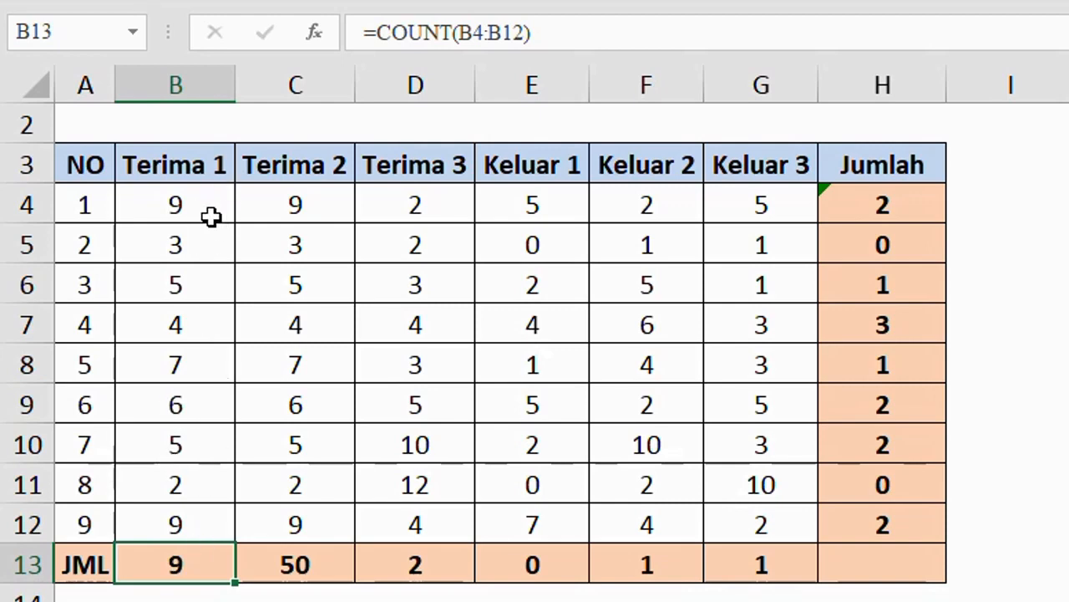
click(305, 566)
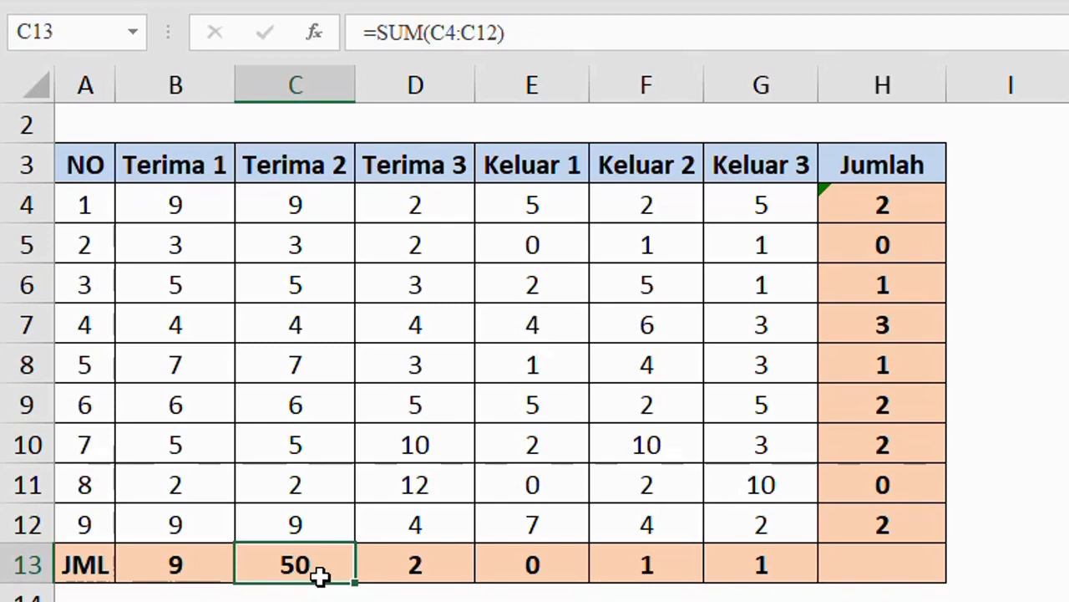
drag(312, 200, 308, 528)
click(295, 566)
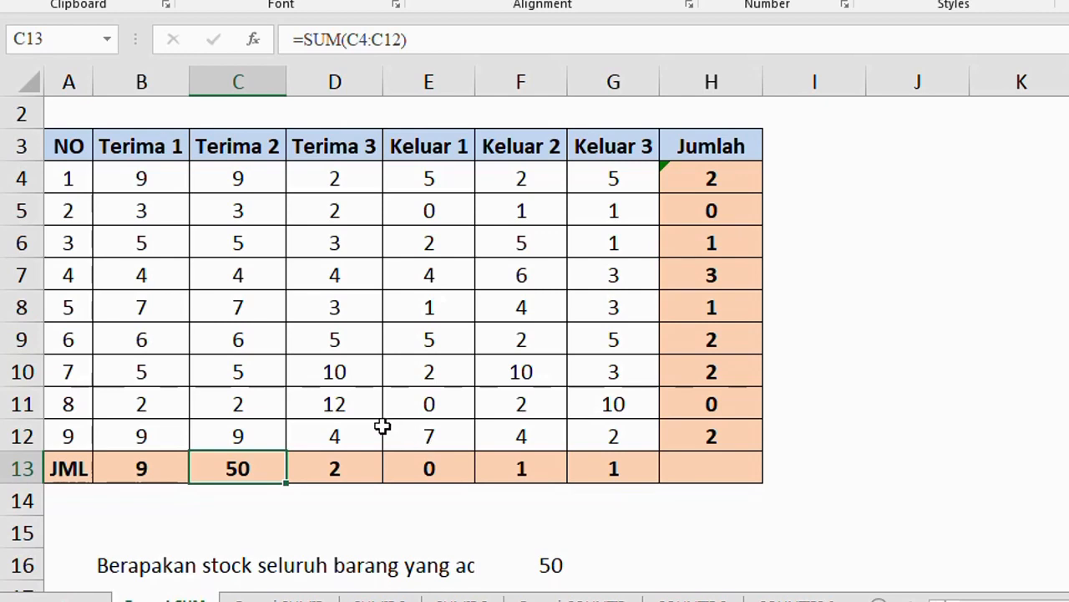
Step: Replace the total stock formula in F16 with =sum(B4:G12), covering all Terima and Keluar columns
click(550, 565)
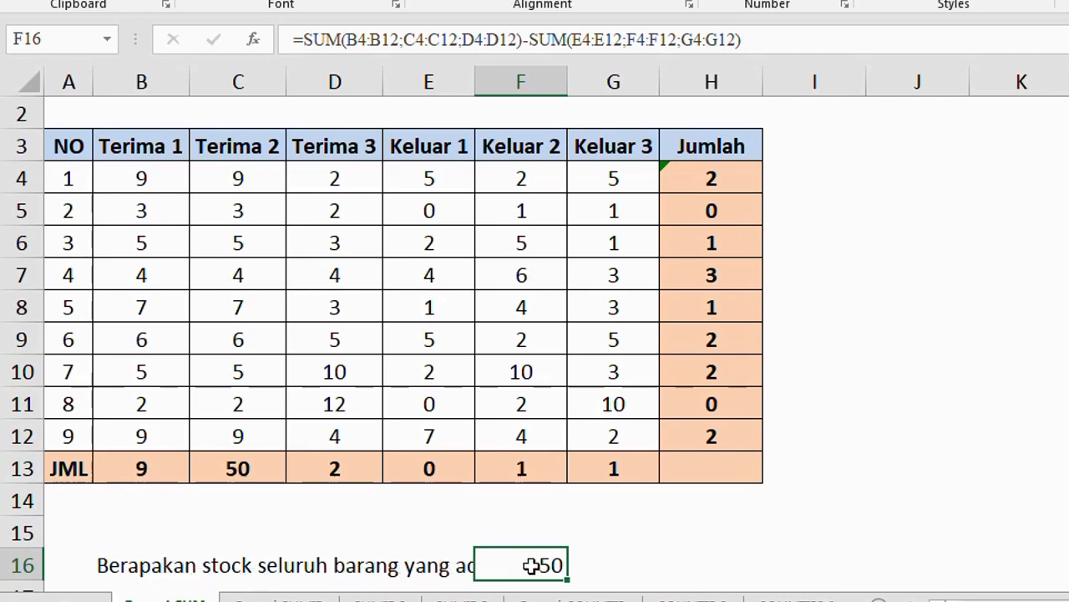
drag(128, 172, 603, 436)
text(=sum)
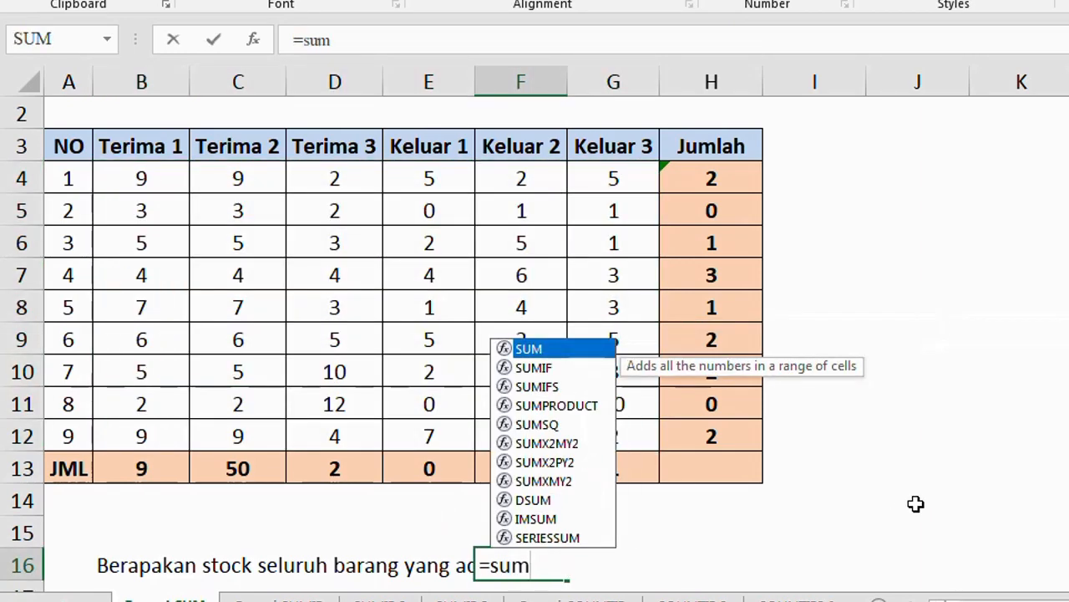
text(()
click(147, 174)
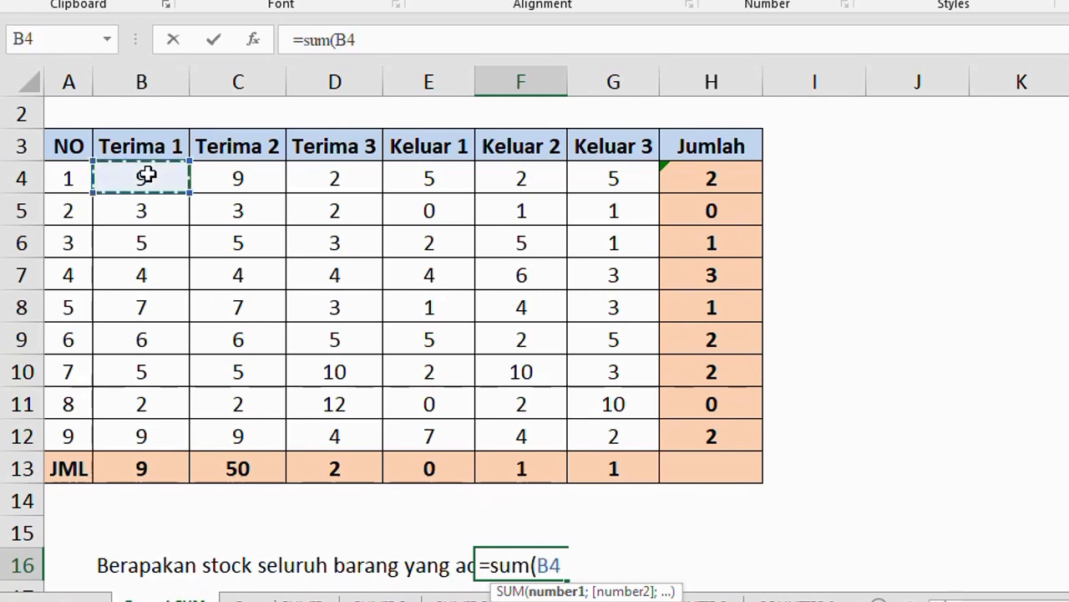
drag(147, 174, 607, 438)
text())
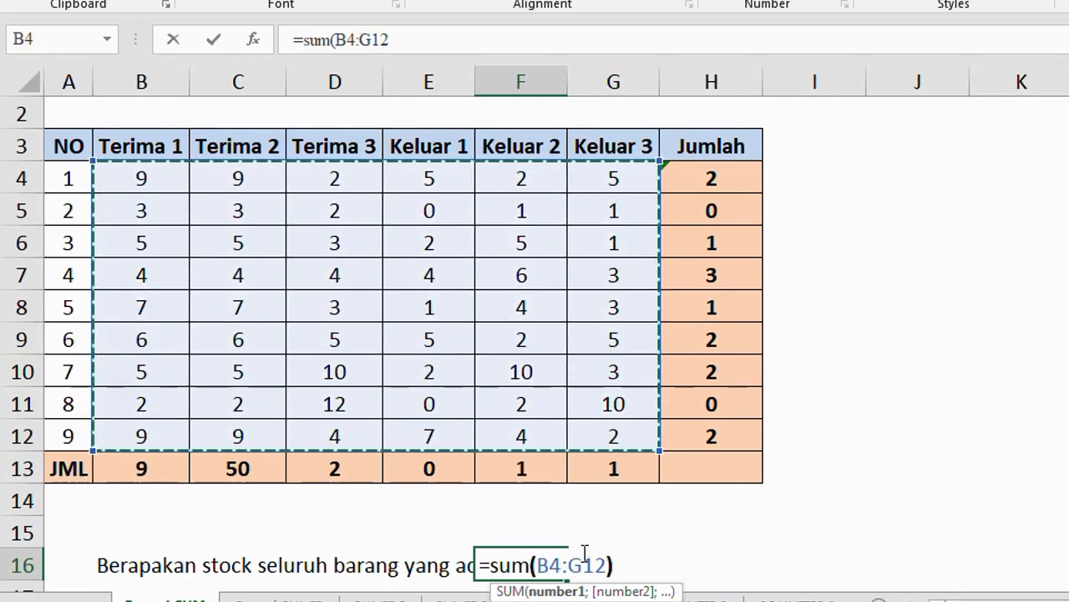
key(Return)
Step: Replace the F16 formula with =min(B4:G12) to find the smallest value in the whole table
click(553, 531)
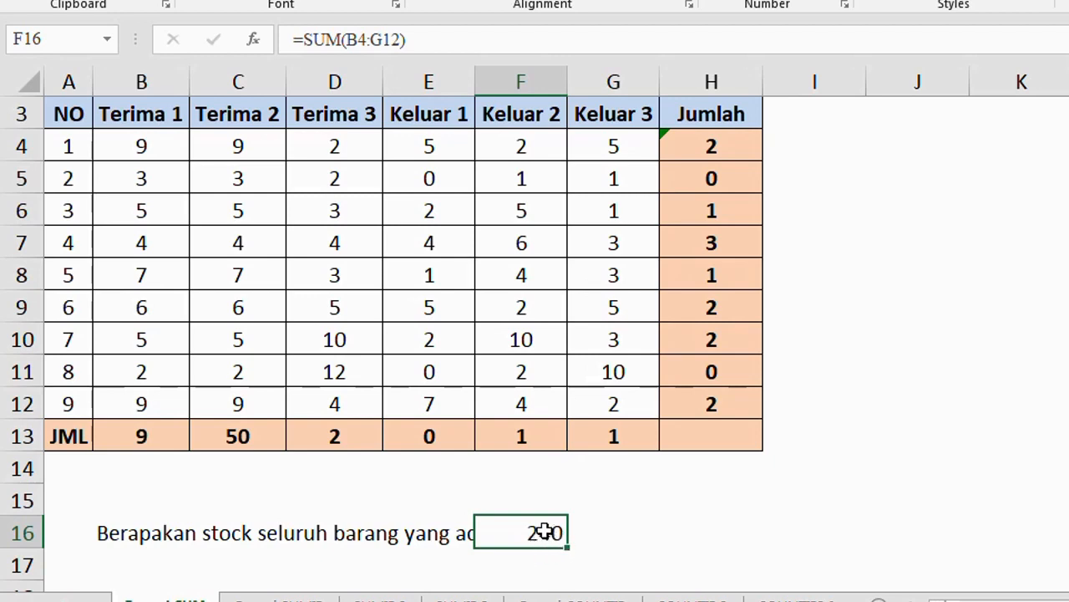
text(=)
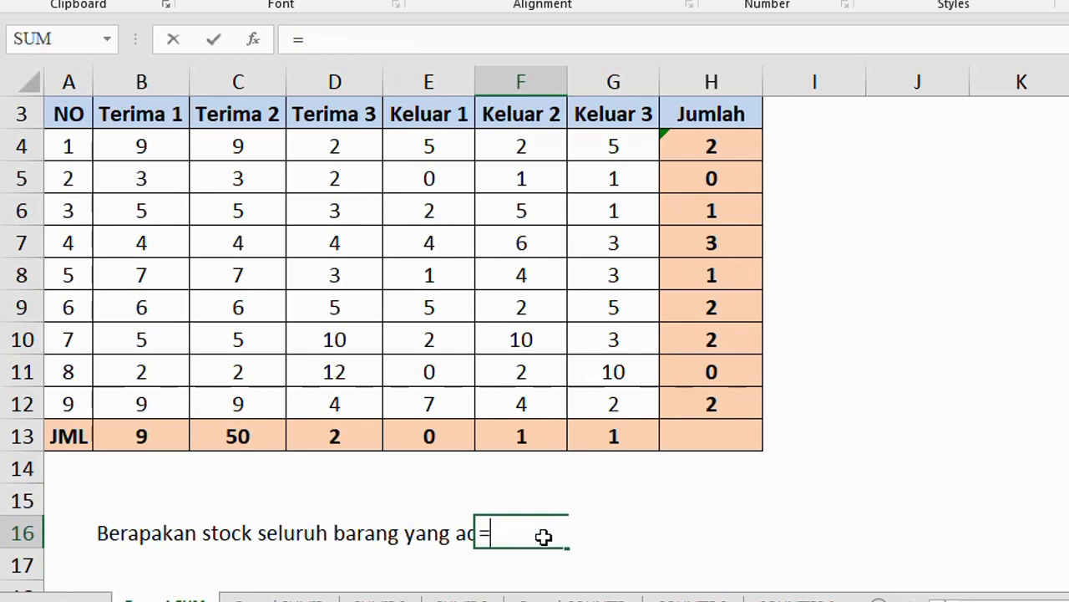
text(min()
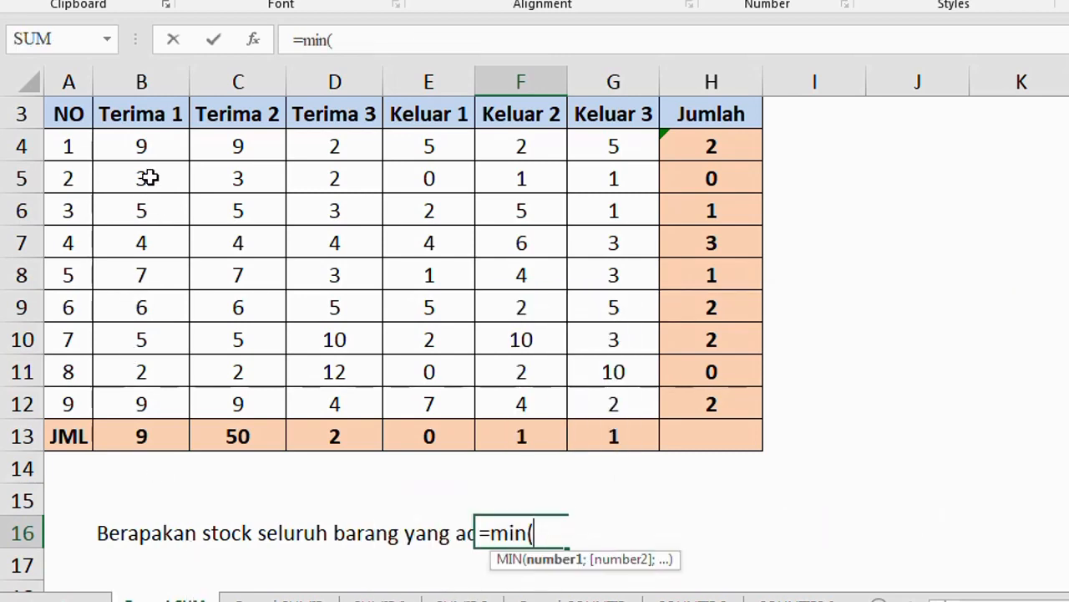
drag(144, 148, 594, 407)
key(Return)
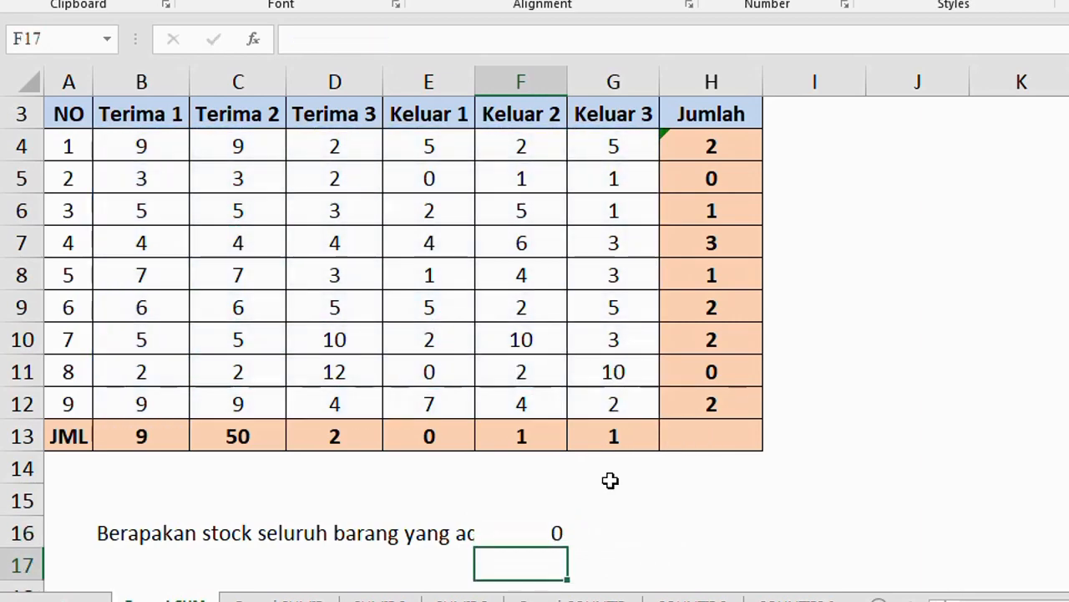
Step: Replace the F16 formula with =max(B4:G12) to find the largest value in the whole table
click(531, 538)
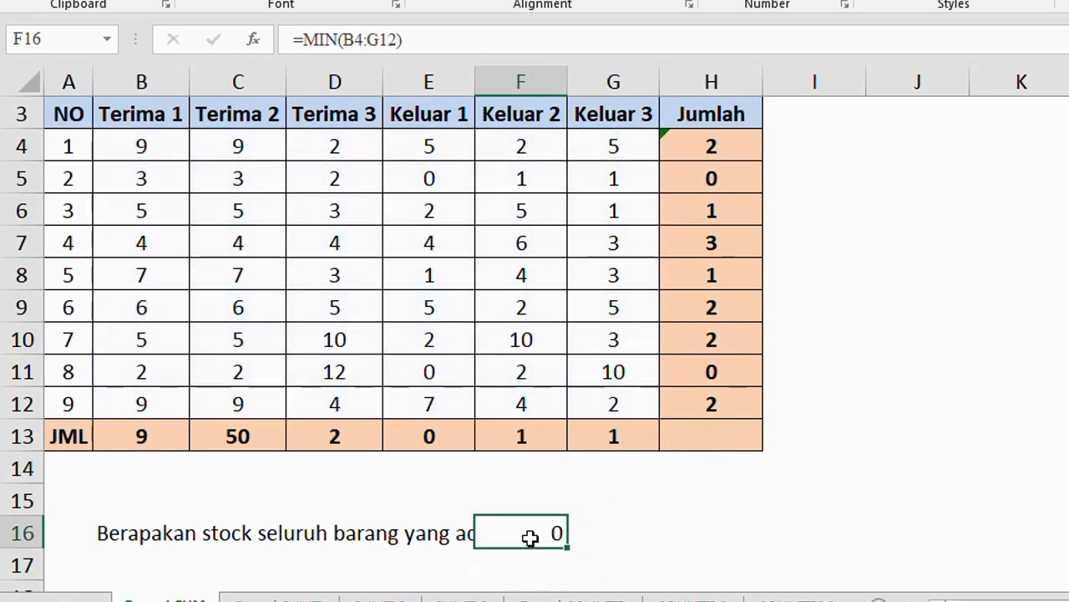
text(=max()
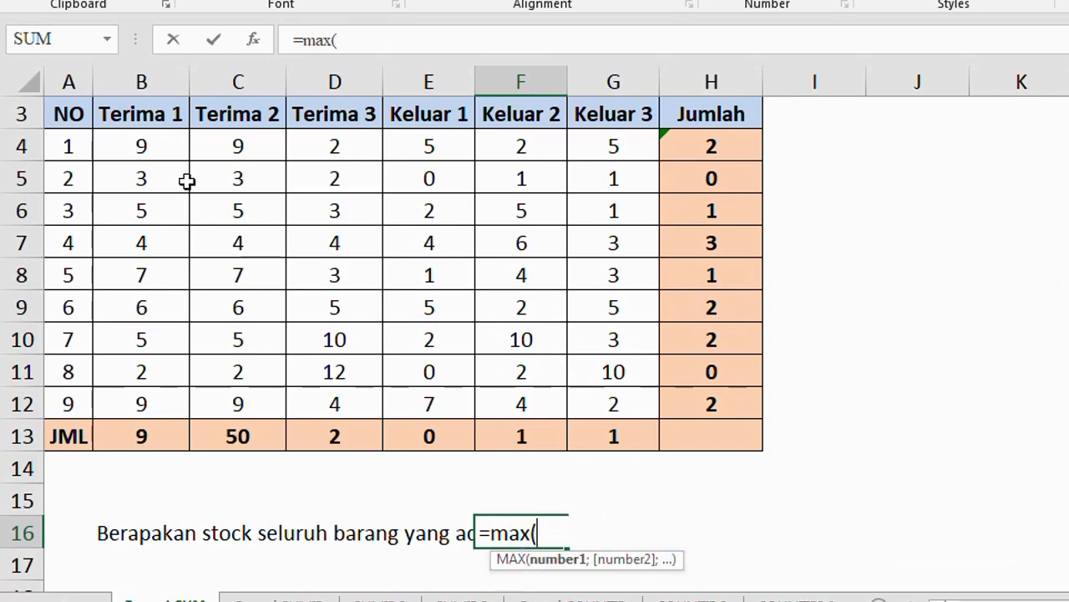
drag(167, 144, 594, 415)
key(Return)
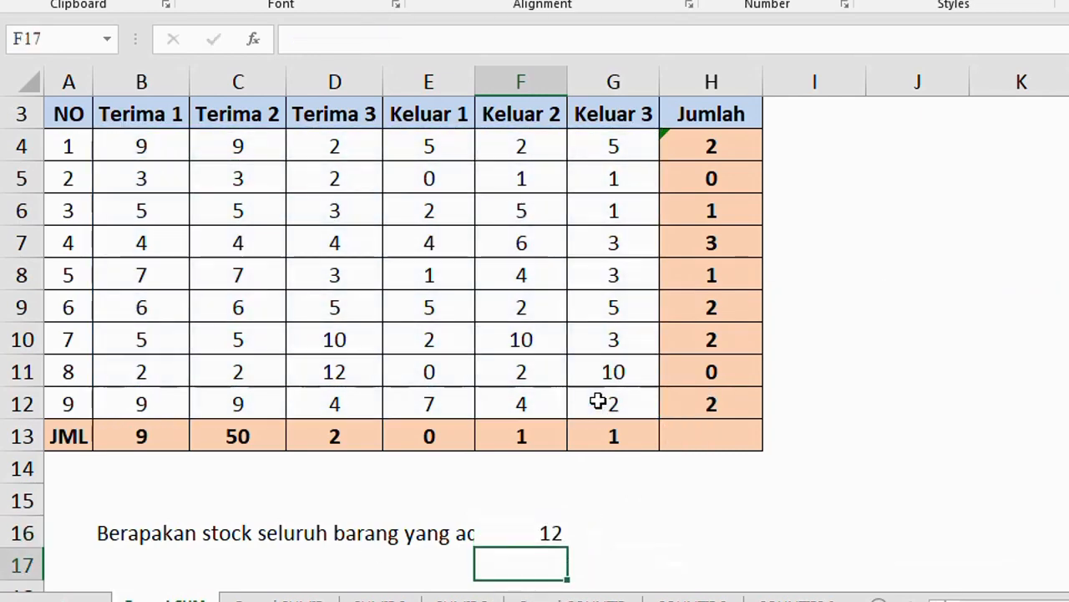
Step: Replace the F16 formula with =count(B4:G12) to count the numeric entries in the whole table
click(540, 531)
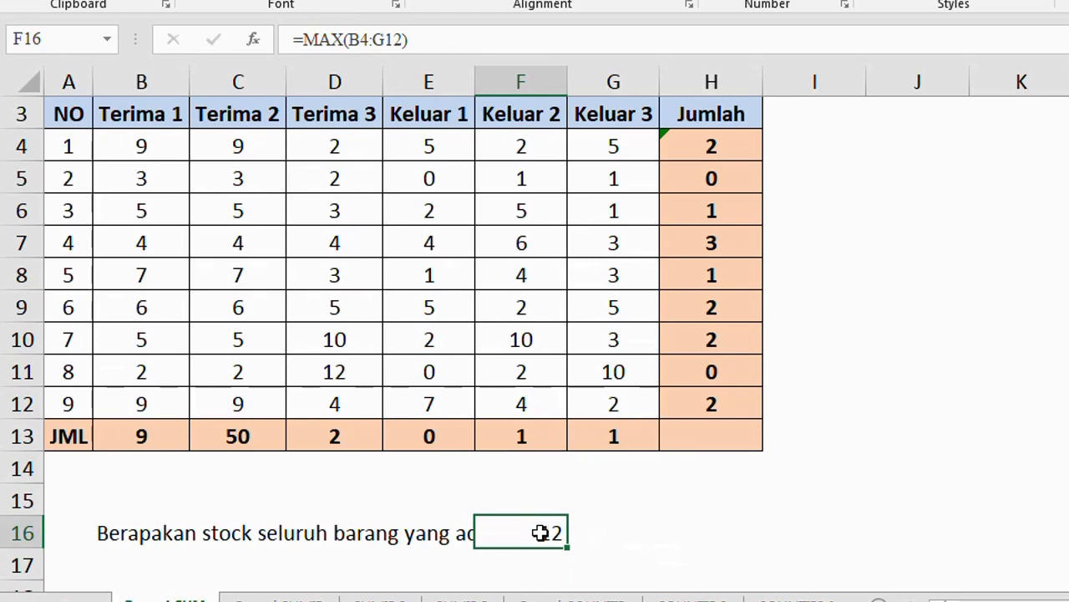
text(=count()
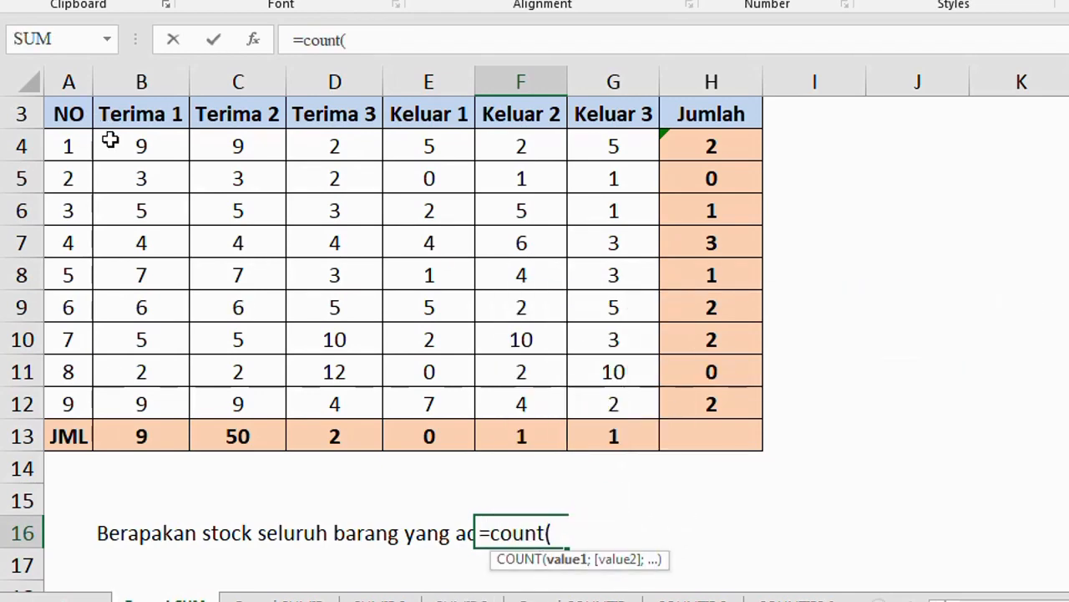
drag(112, 141, 582, 409)
key(Return)
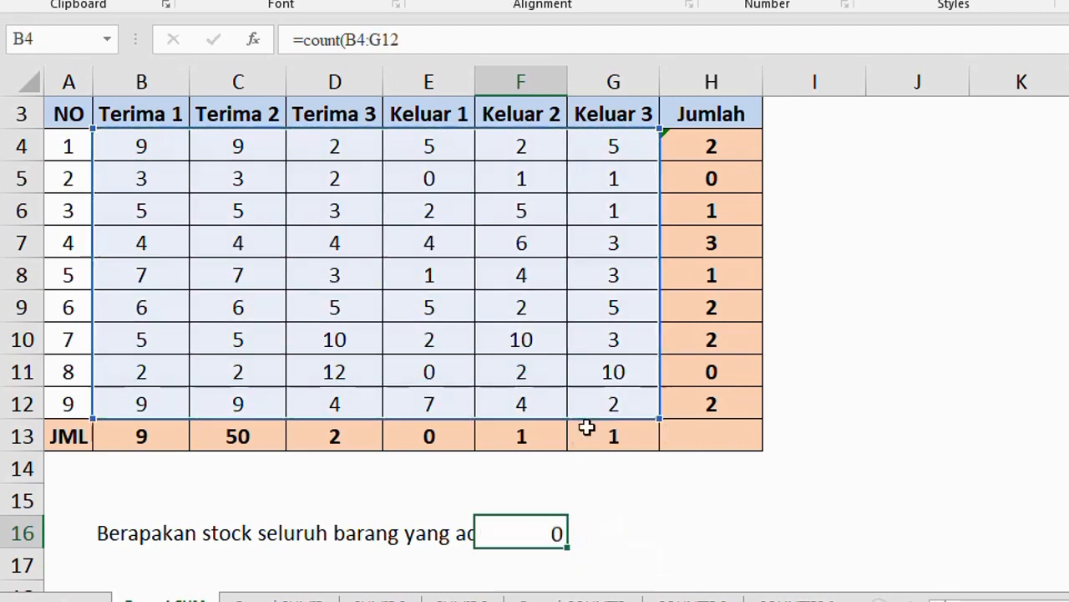
click(509, 537)
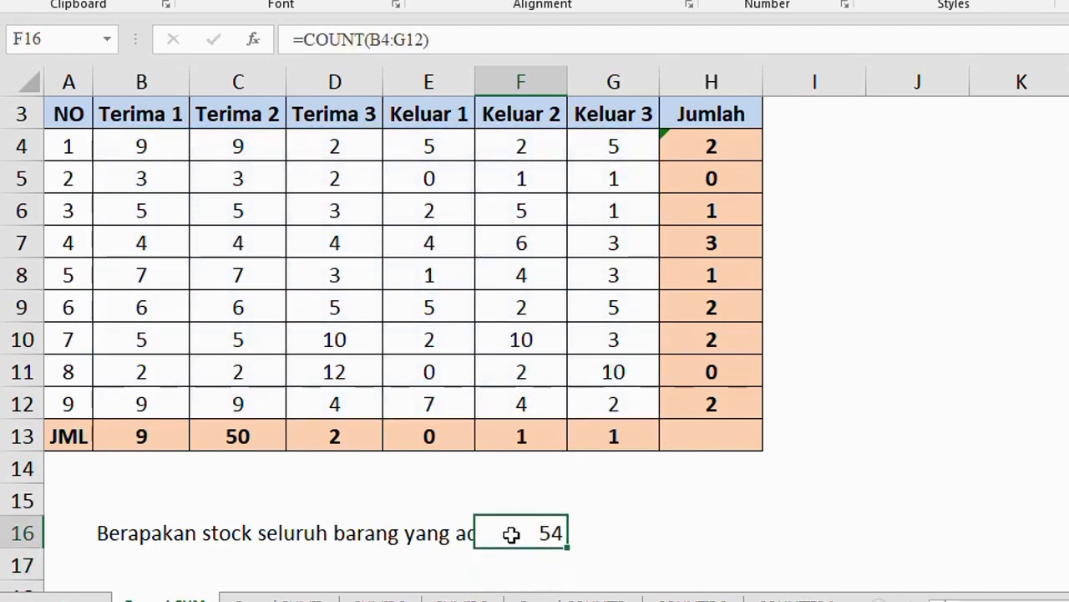
Step: Clear the Terima 1 entries in B11 and B9 and check the COUNT formula in B13 against the column
click(134, 434)
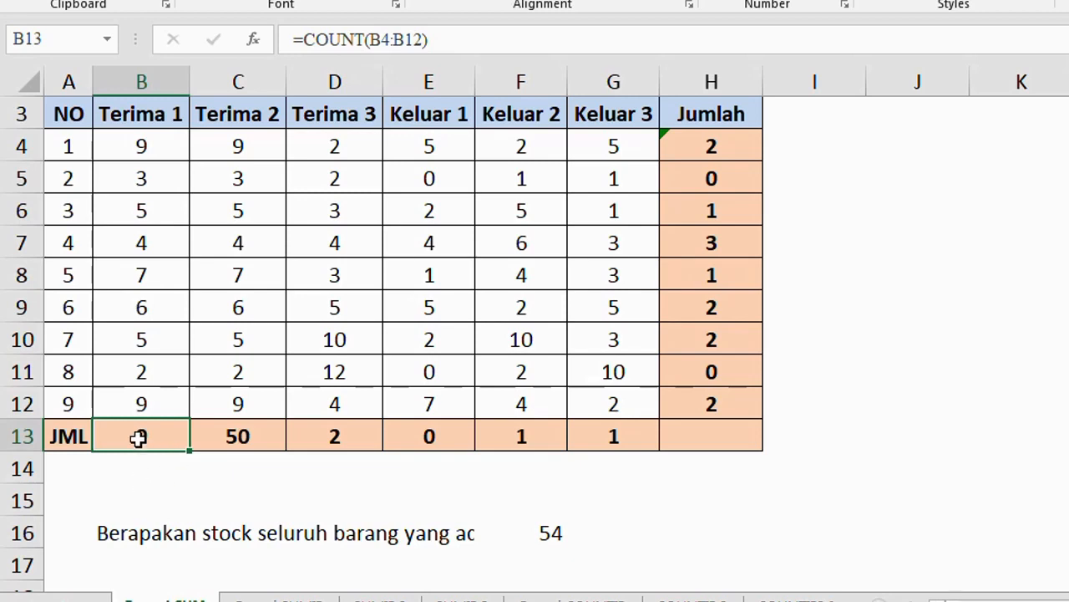
click(142, 309)
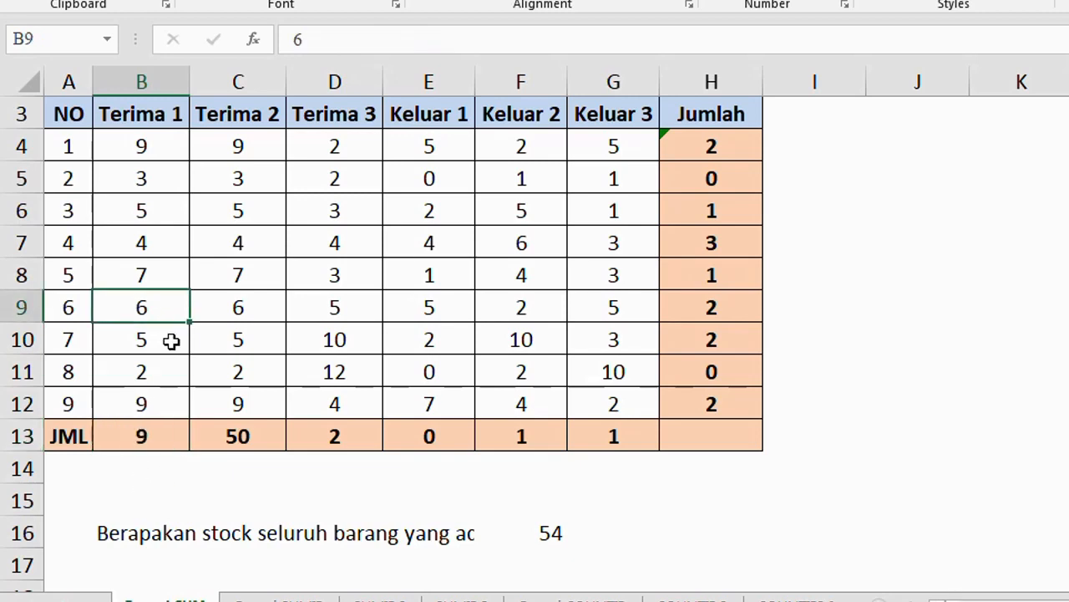
click(148, 437)
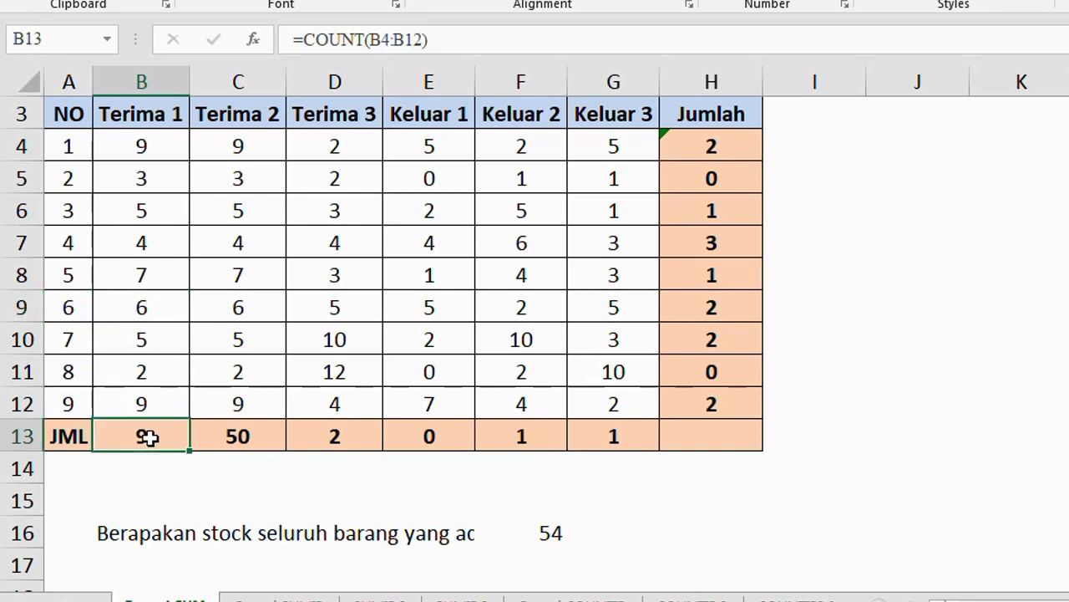
click(146, 372)
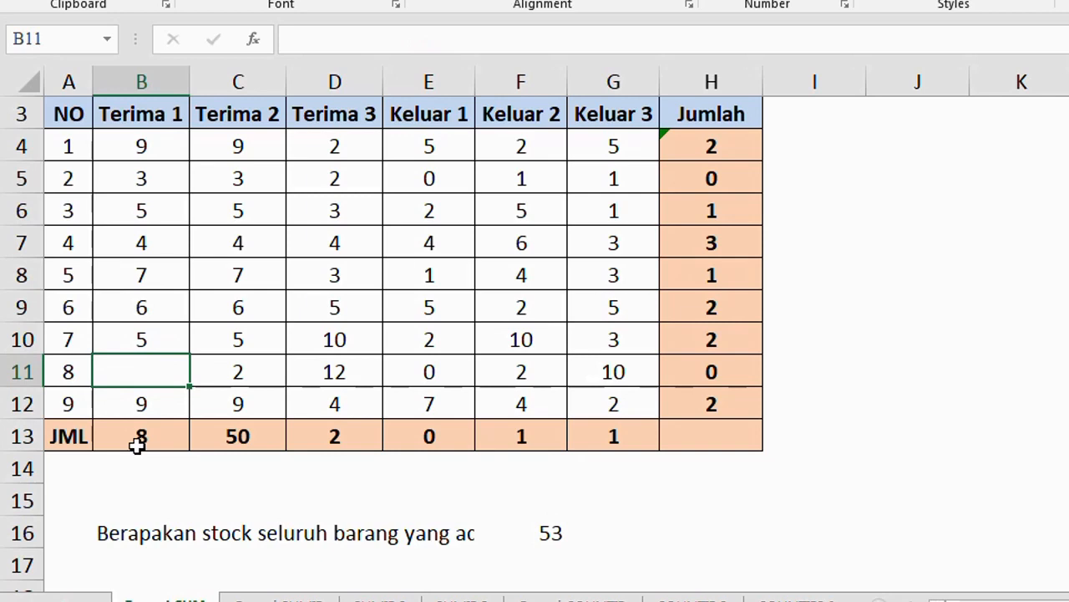
click(163, 319)
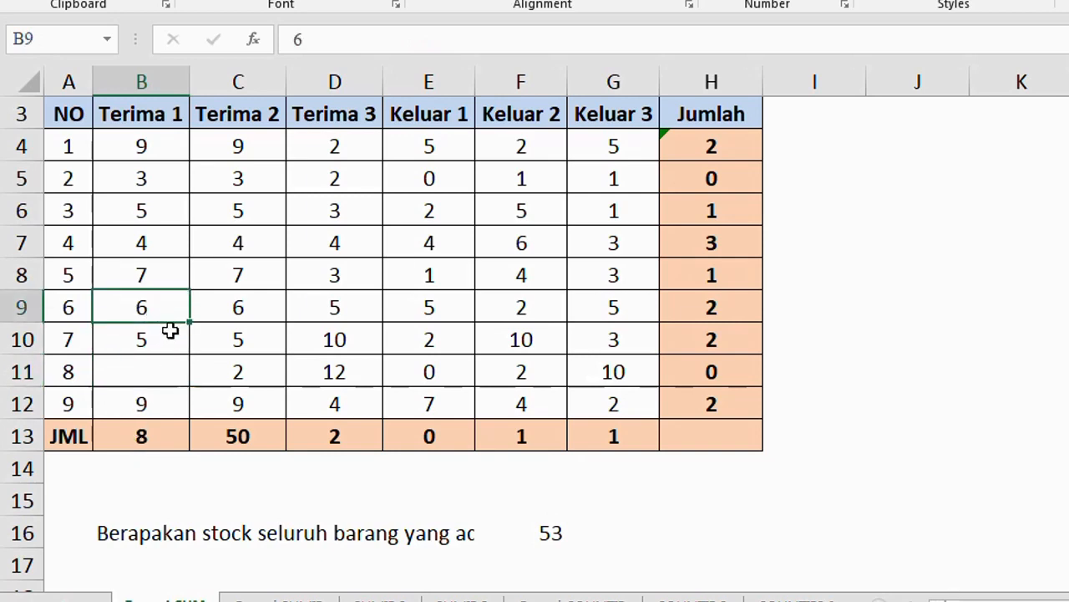
key(Delete)
click(161, 438)
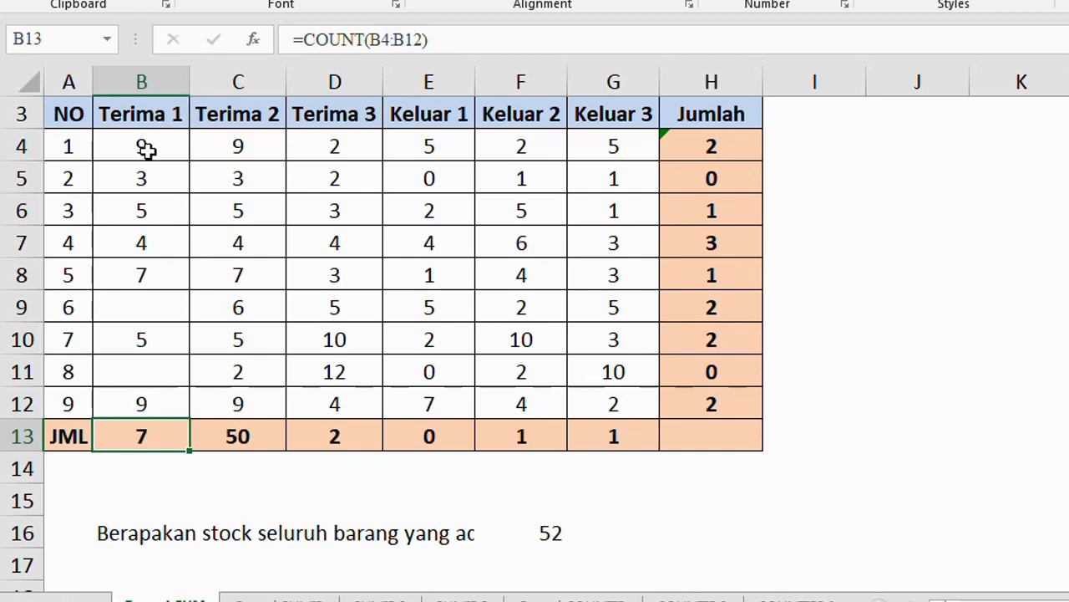
drag(147, 149, 148, 398)
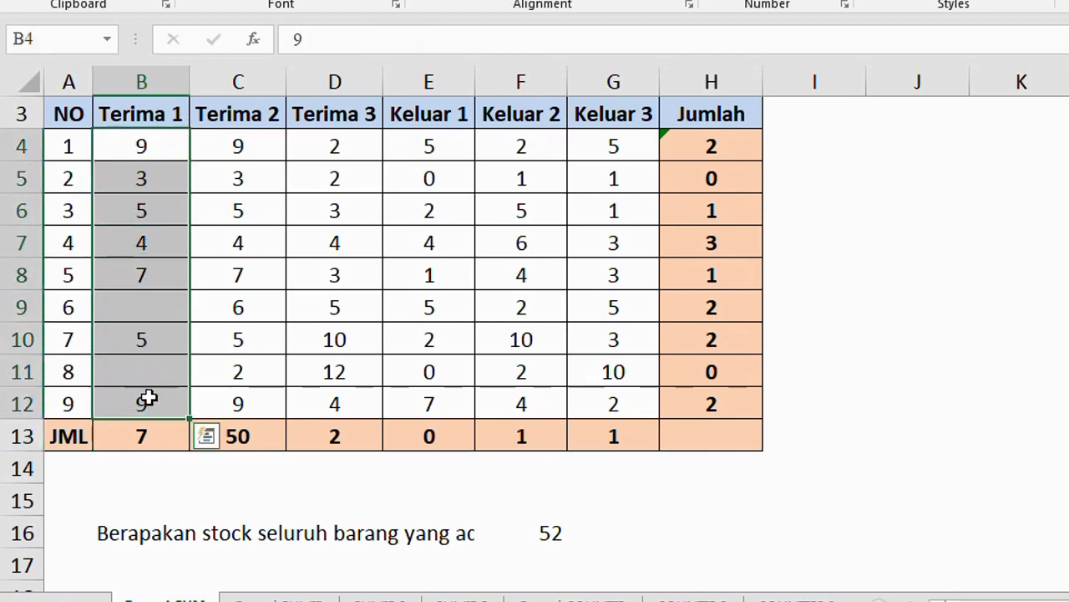
click(148, 435)
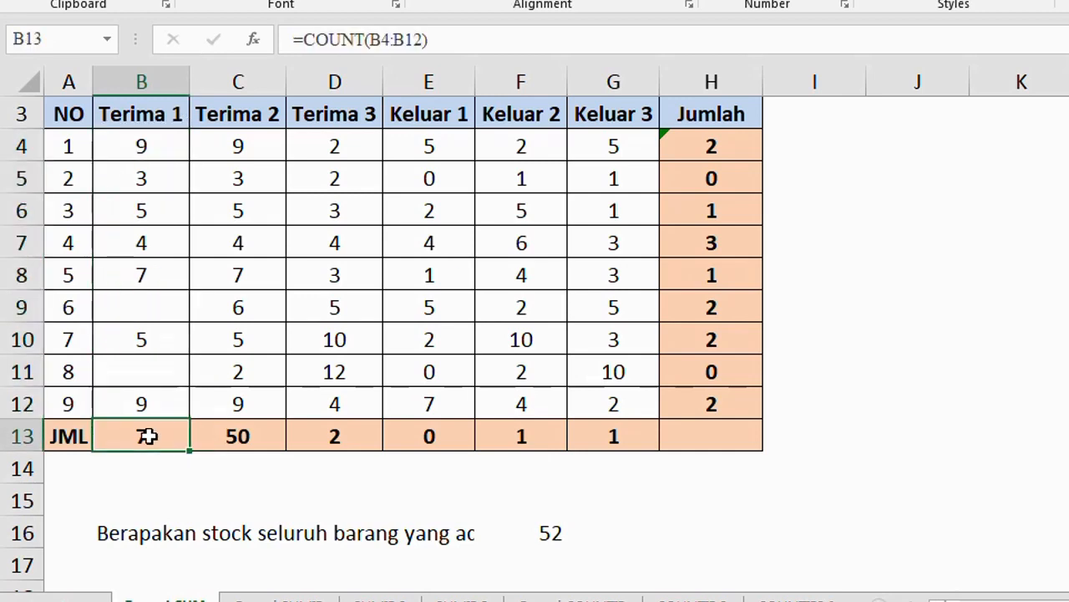
Step: Enter the letter a in B11 and the letter b in B9 of the Terima 1 column
click(138, 372)
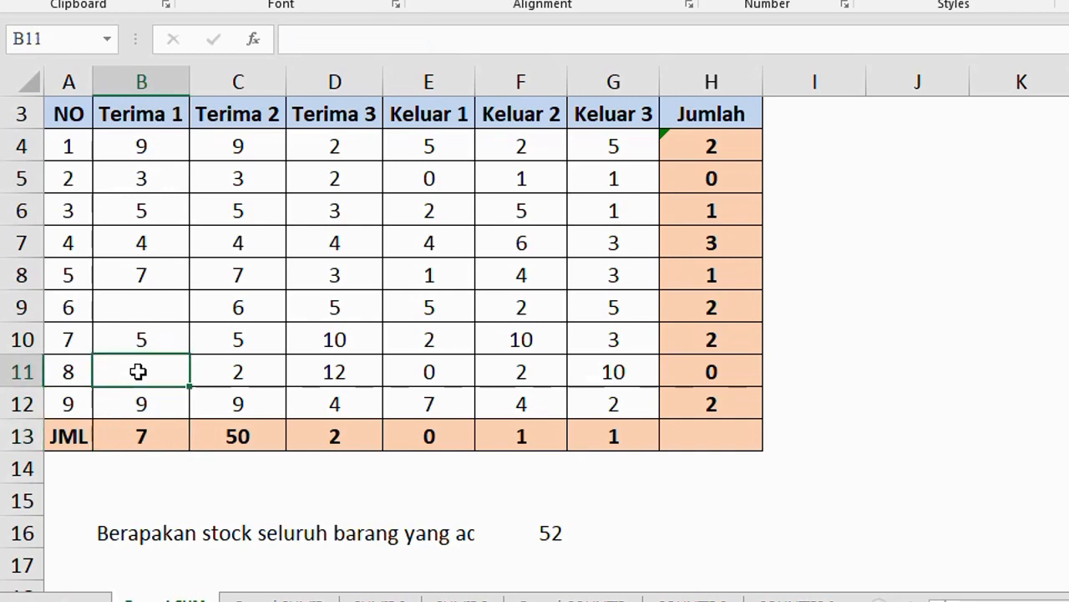
text(a)
key(Return)
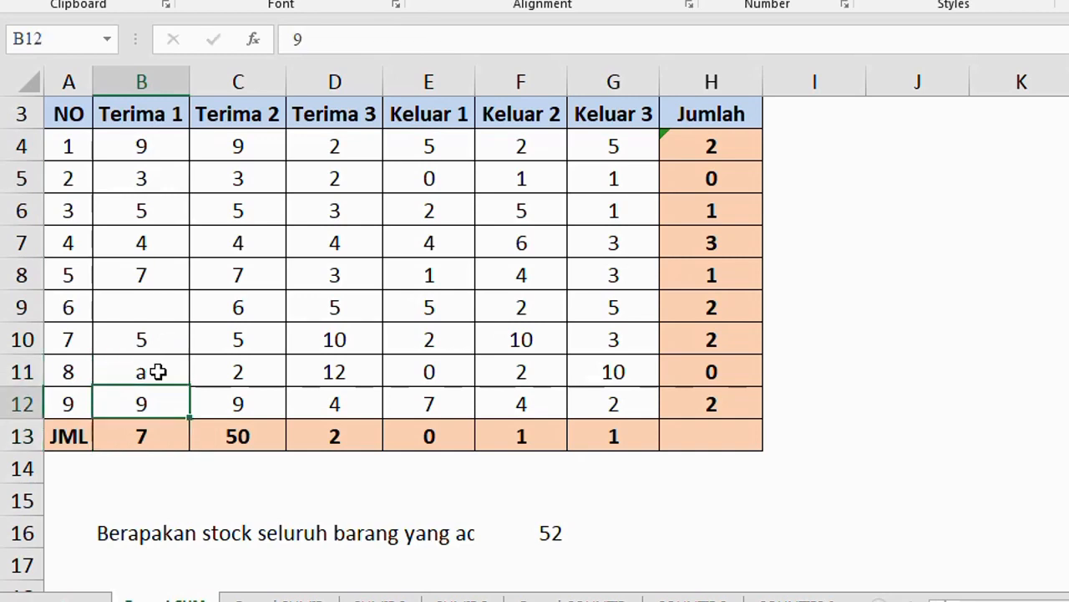
click(157, 310)
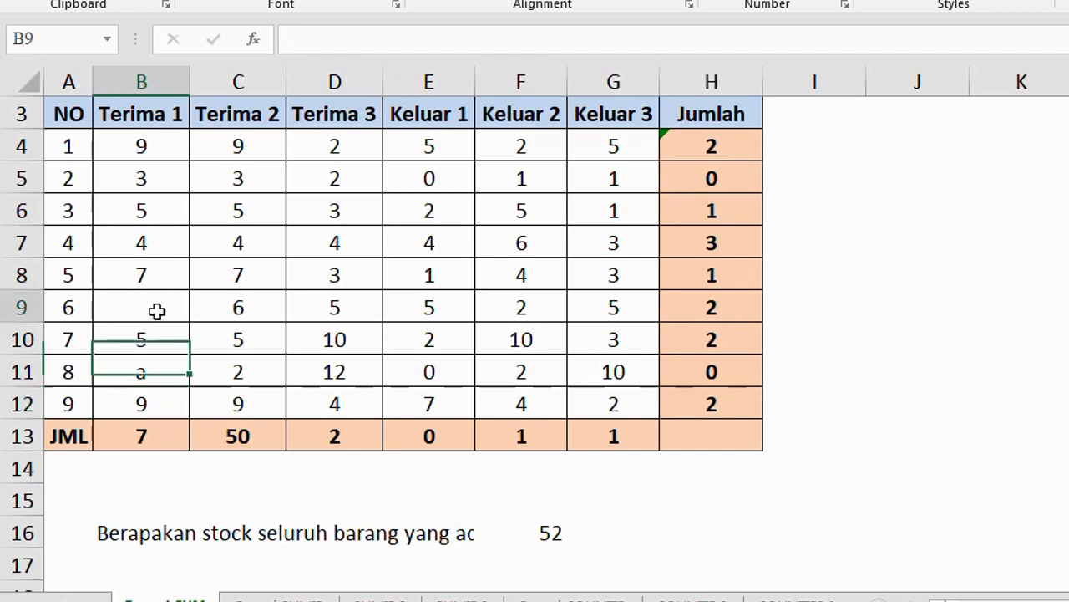
key(Return)
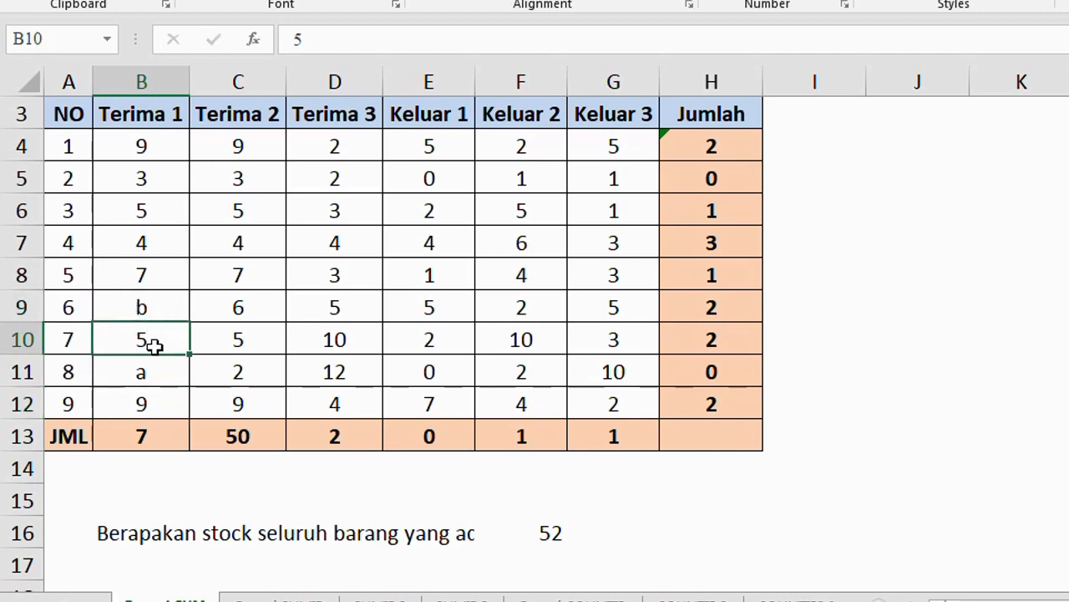
Step: Replace the B13 formula with =counta(B4:B12) so text entries in the Terima 1 column are counted too
click(150, 431)
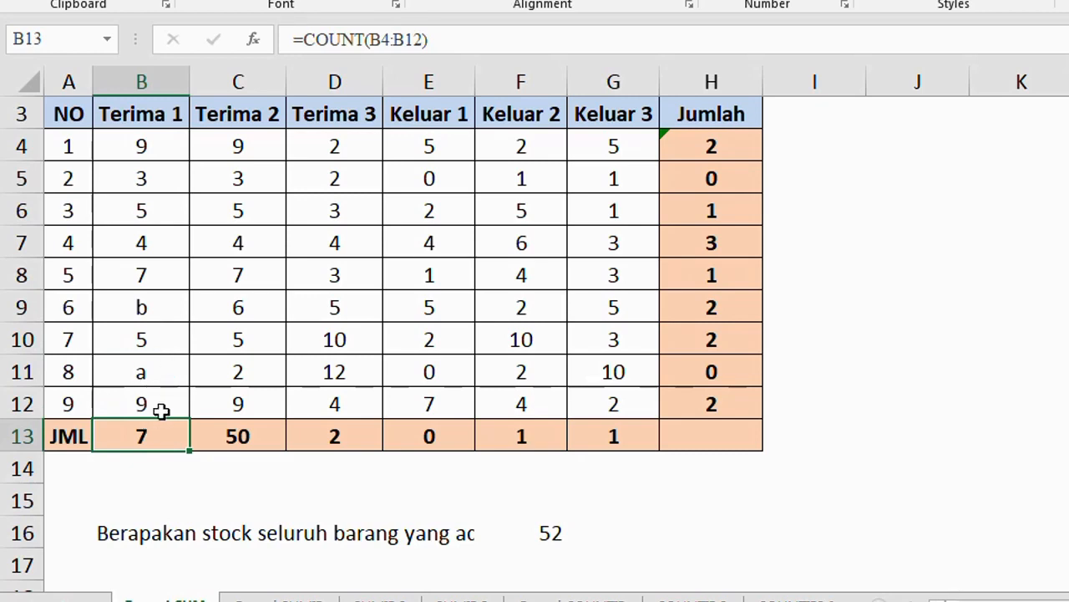
text(=cou)
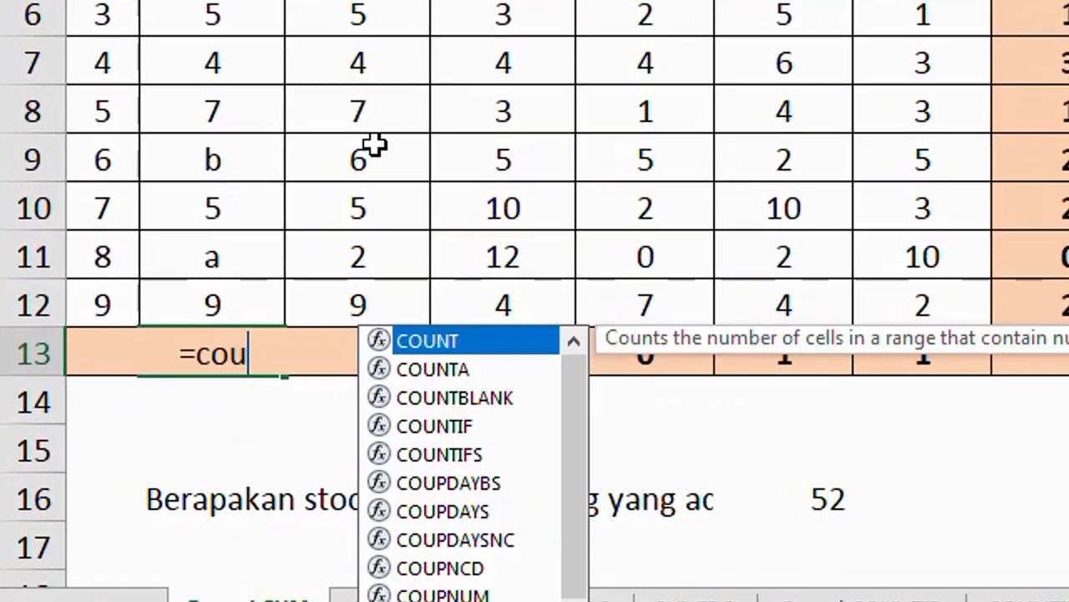
text(nta()
key(BackSpace)
text(a()
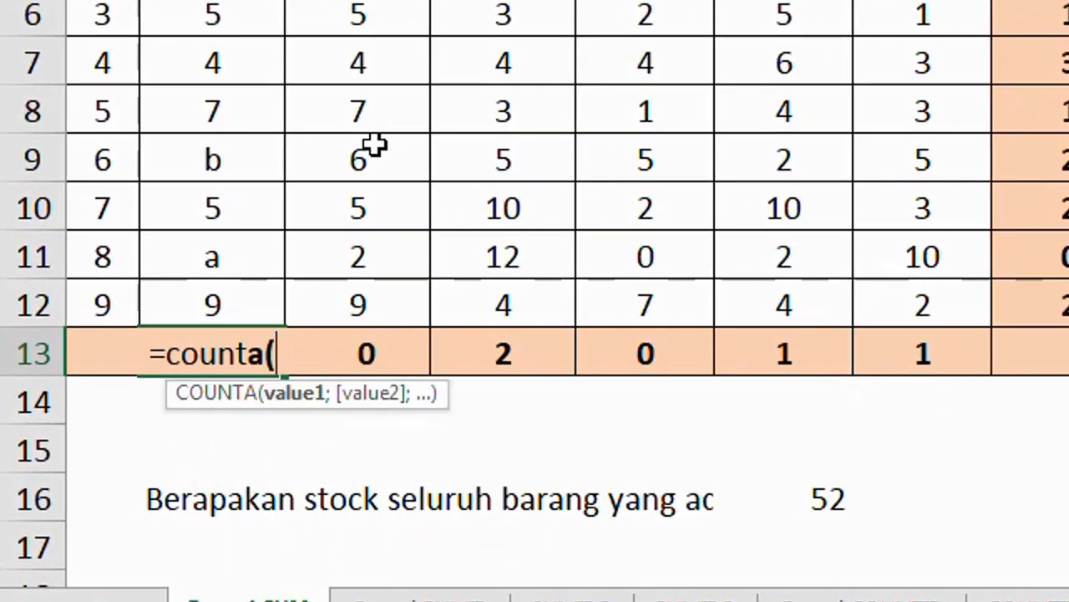
drag(226, 0, 229, 315)
text())
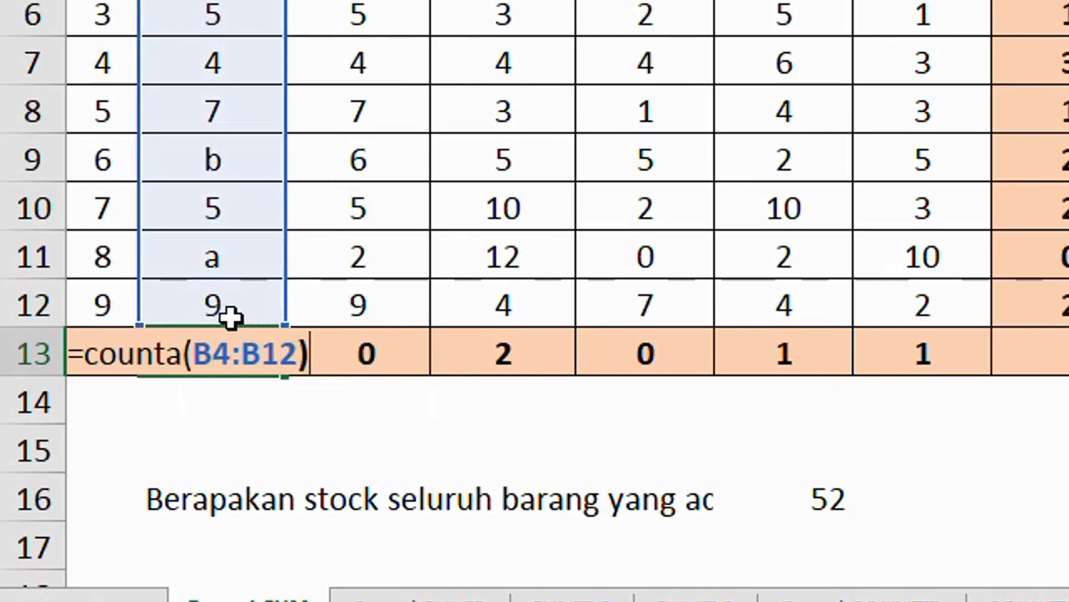
key(ctrl+Return)
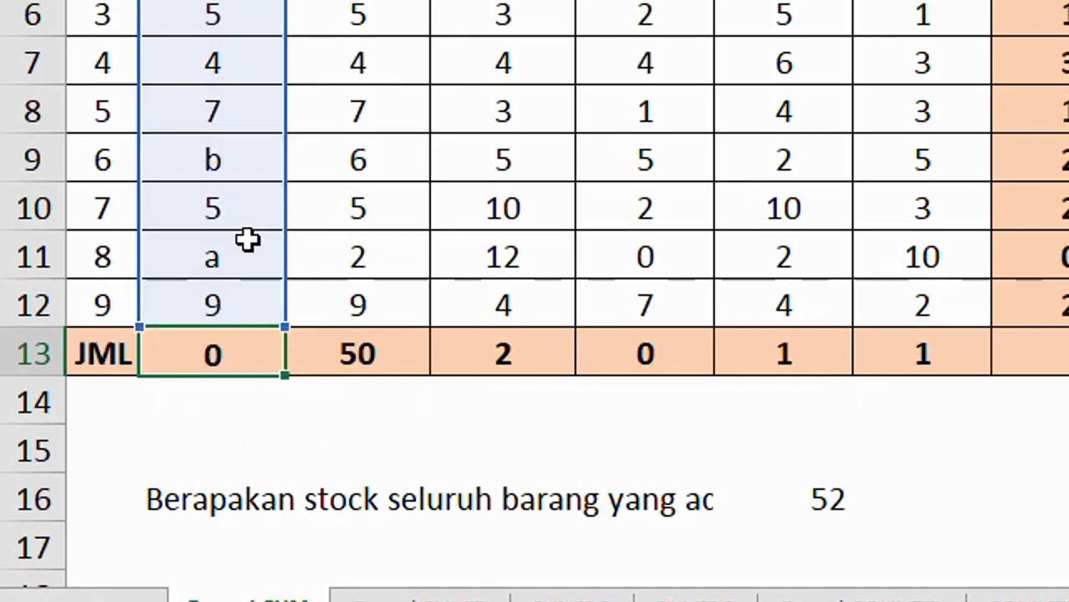
Step: Replace the B9 entry in the Terima 1 column with ubi and check the COUNTA formula result in B13
key(Return)
click(217, 351)
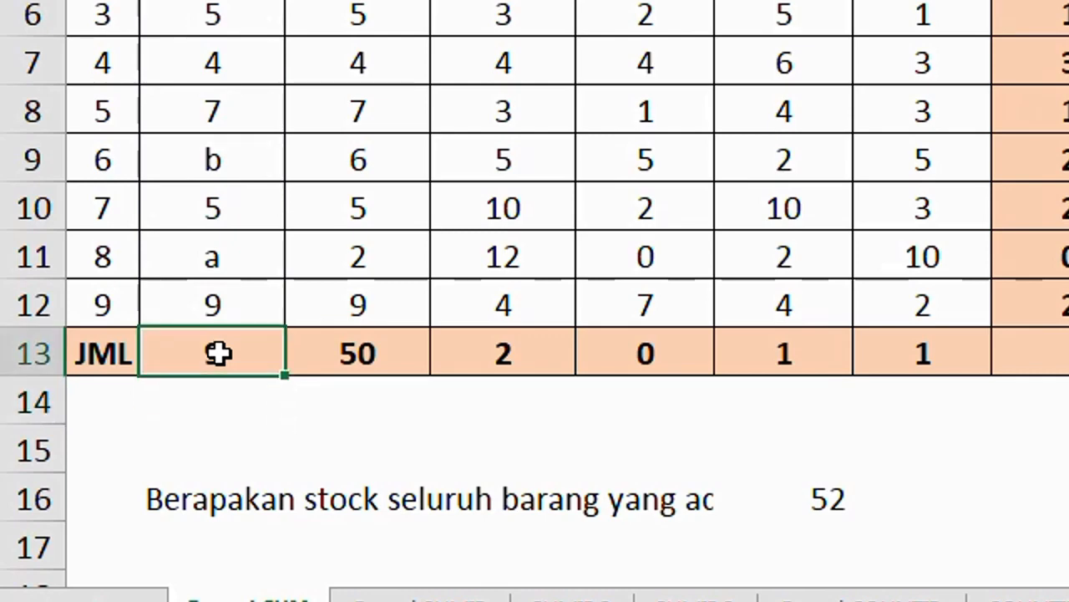
click(228, 284)
click(229, 255)
click(224, 162)
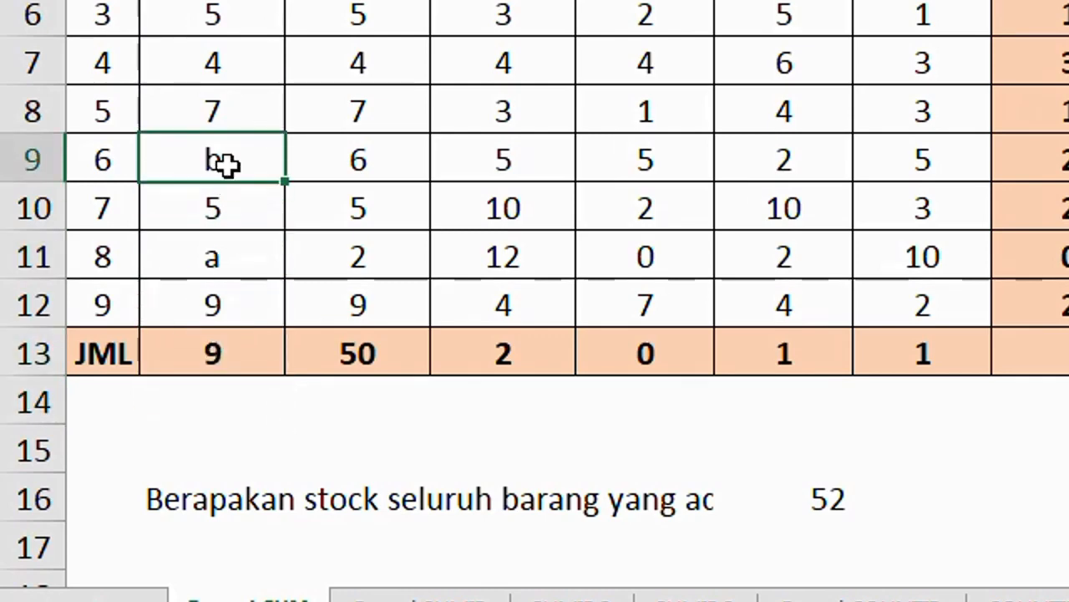
text(ubi)
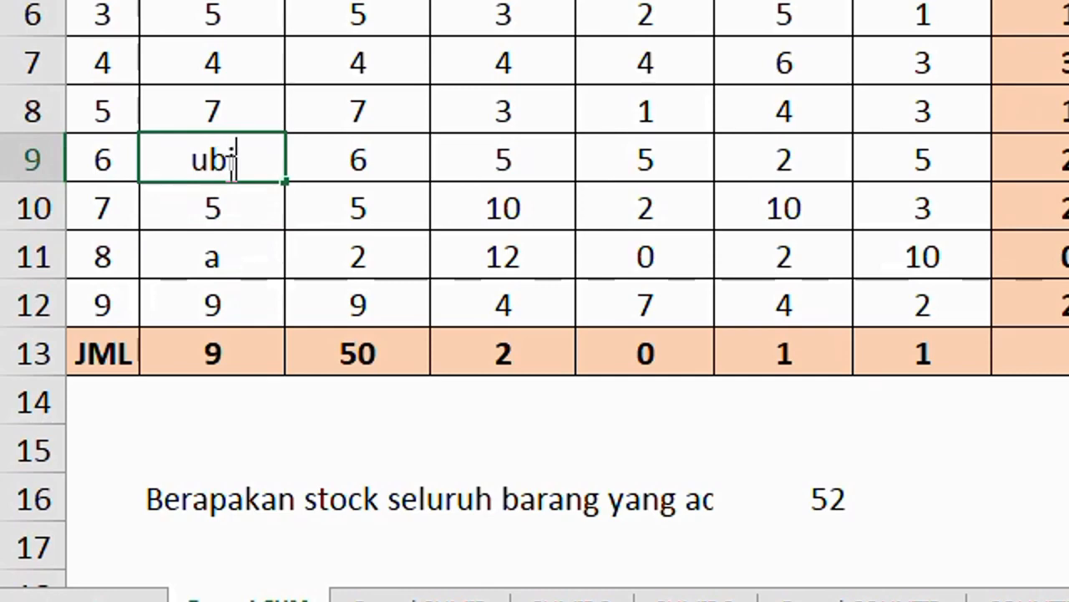
key(Return)
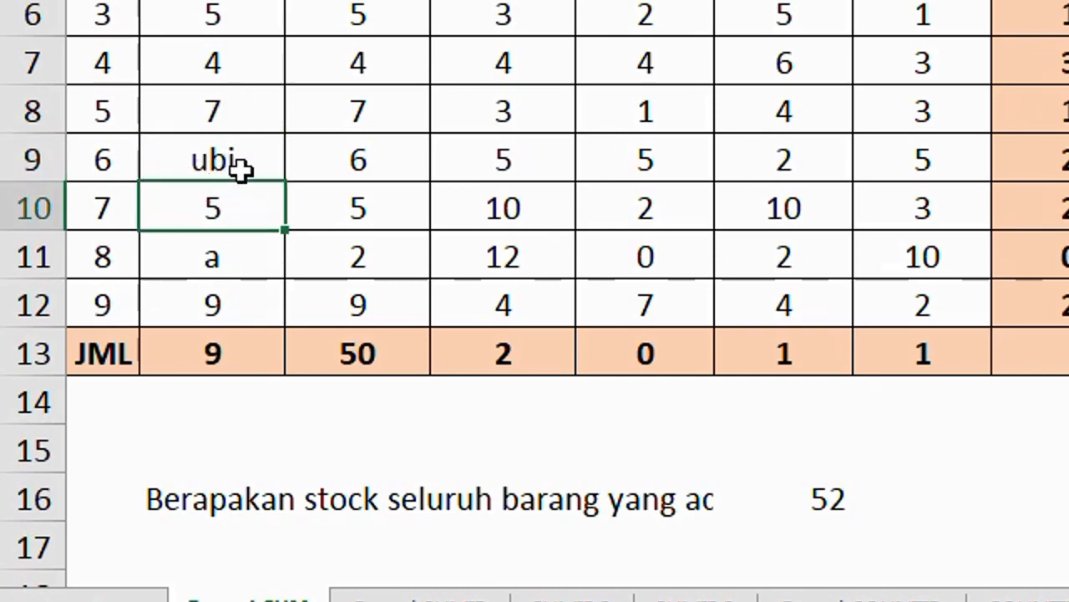
click(251, 365)
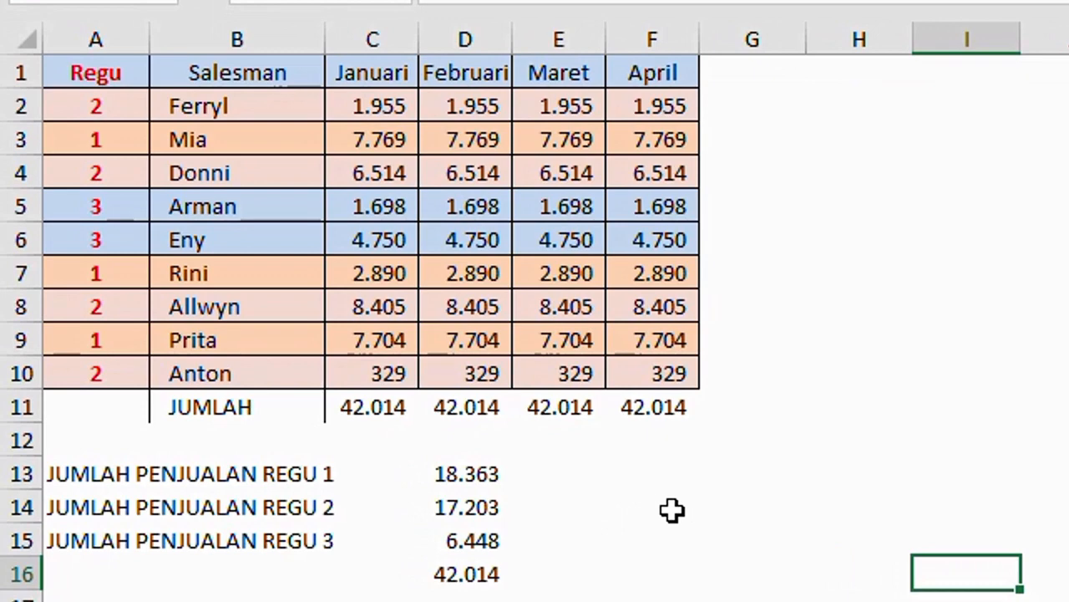
Step: Examine the Regu numbers, the SUM formula of the Januari total in C11, and the Regu sales totals in D13 and D14
click(694, 499)
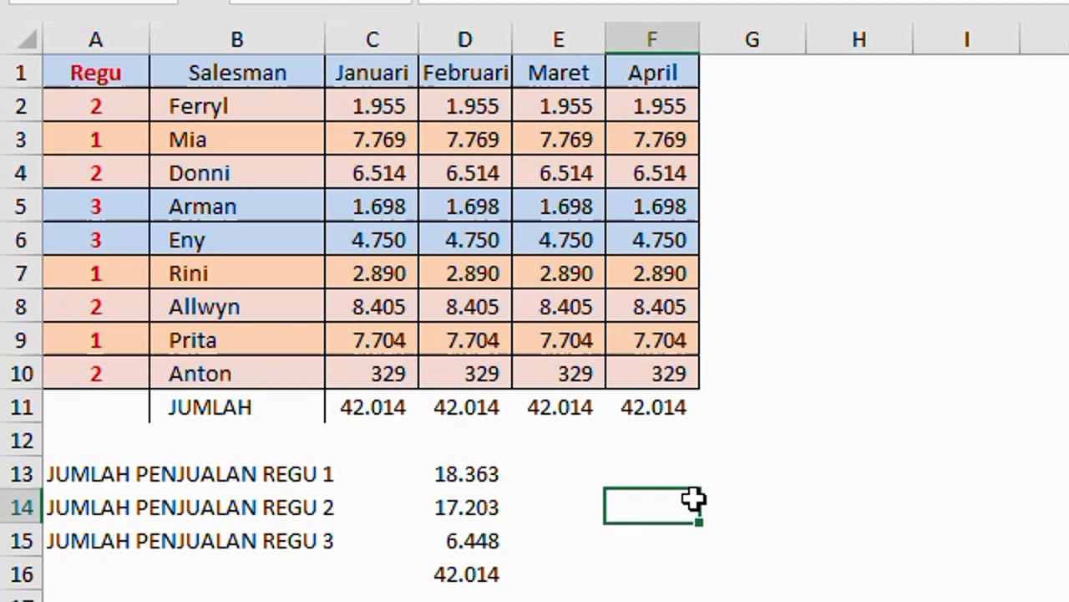
click(478, 498)
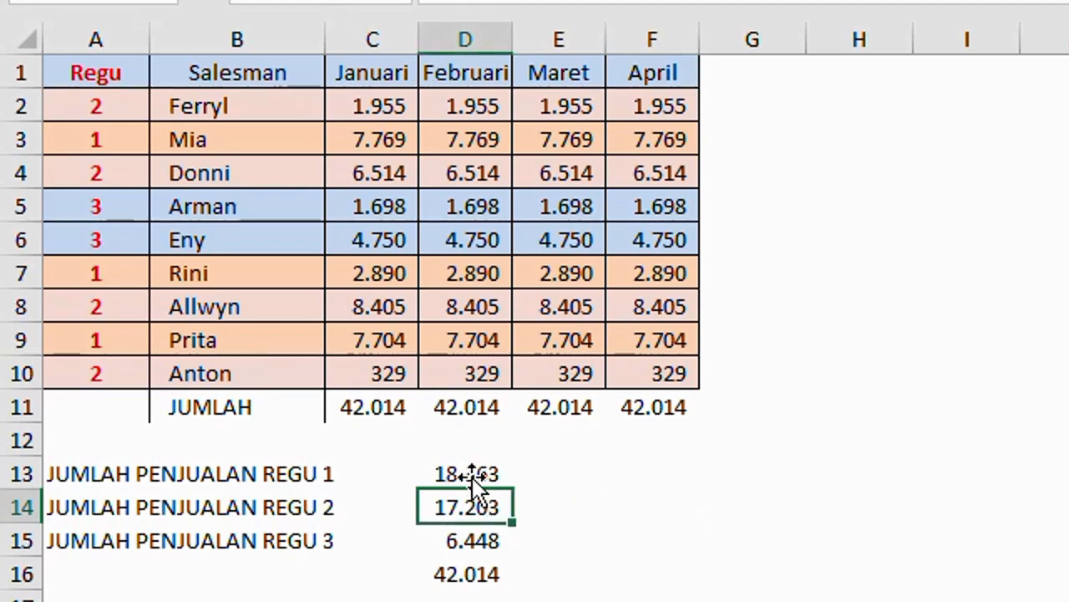
click(468, 470)
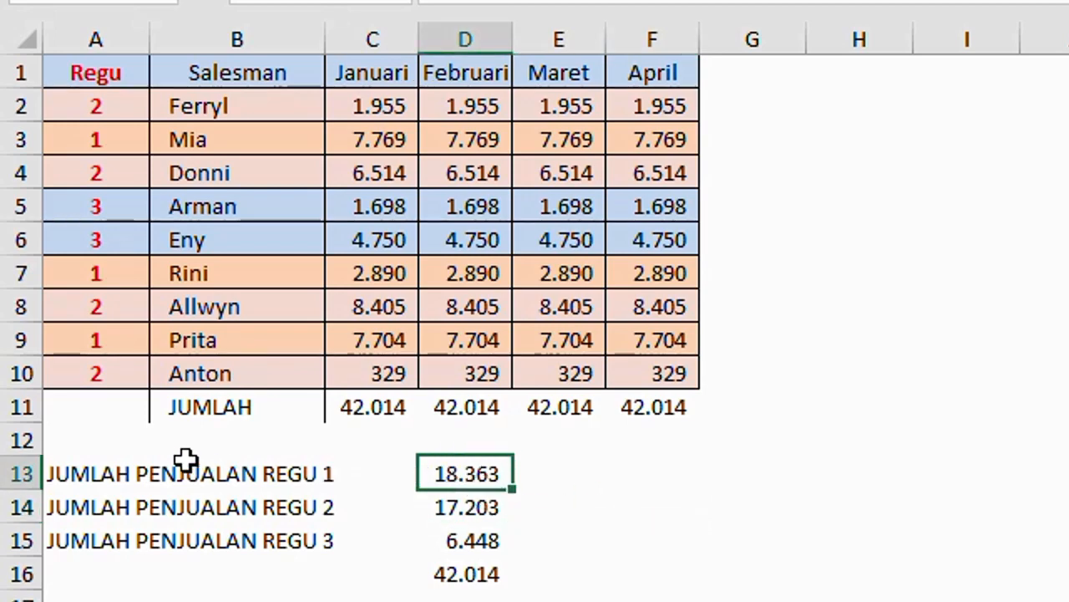
click(100, 107)
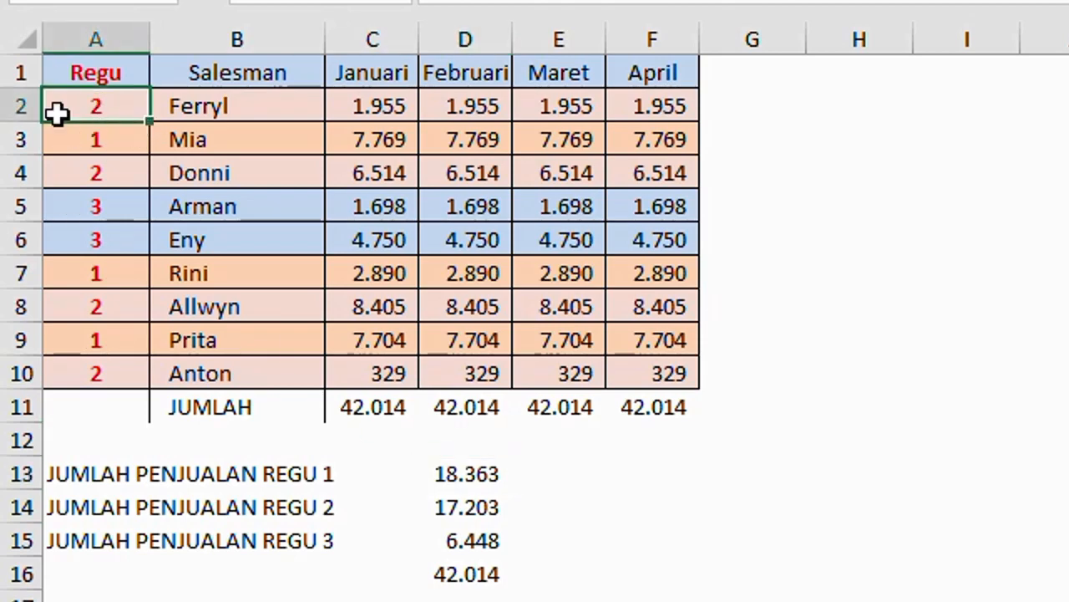
click(97, 144)
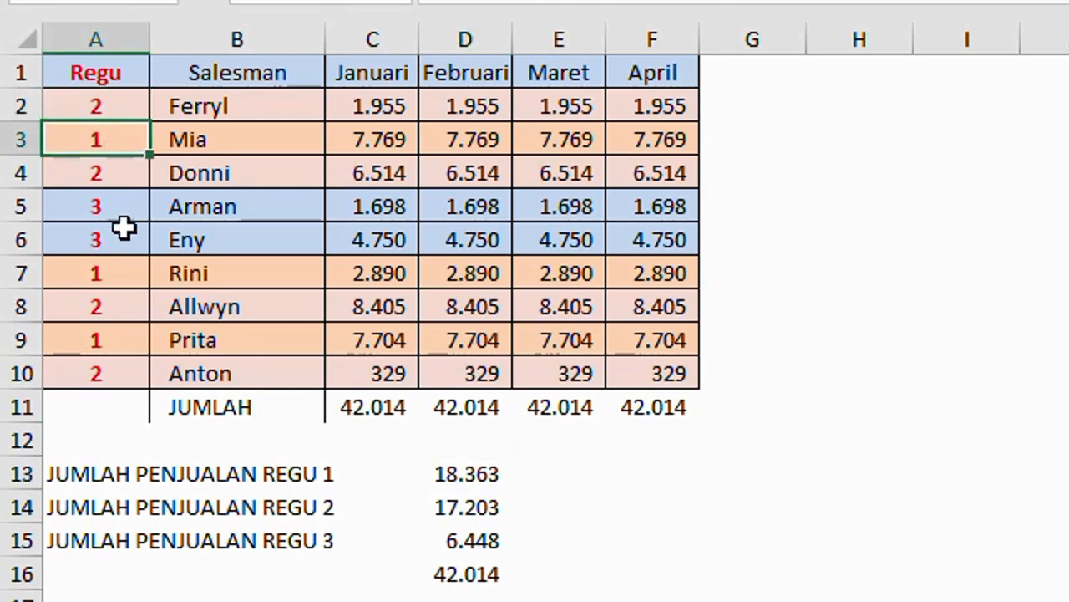
click(111, 174)
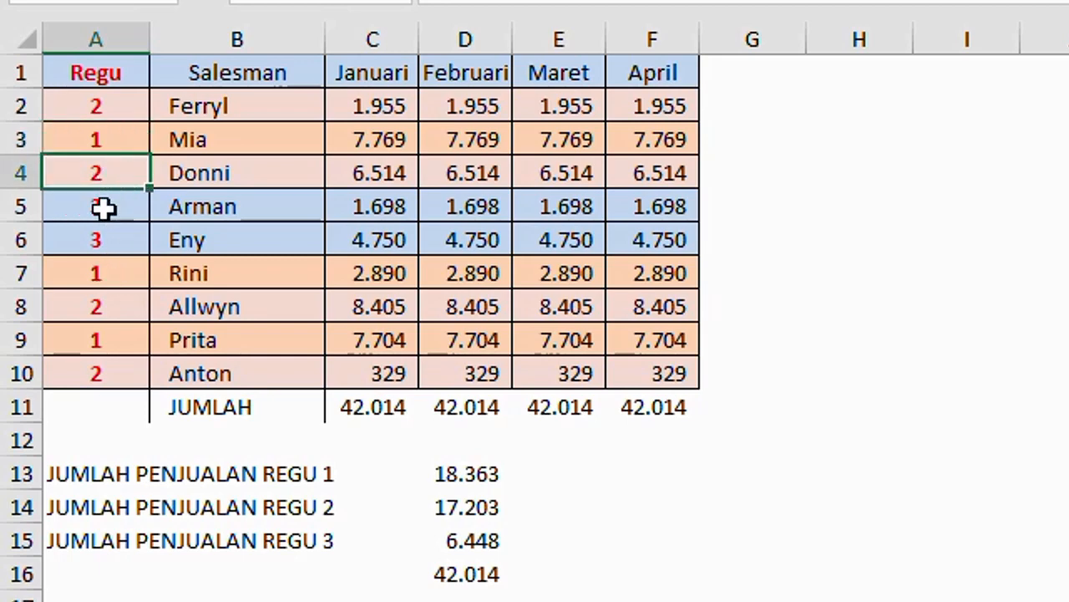
click(105, 209)
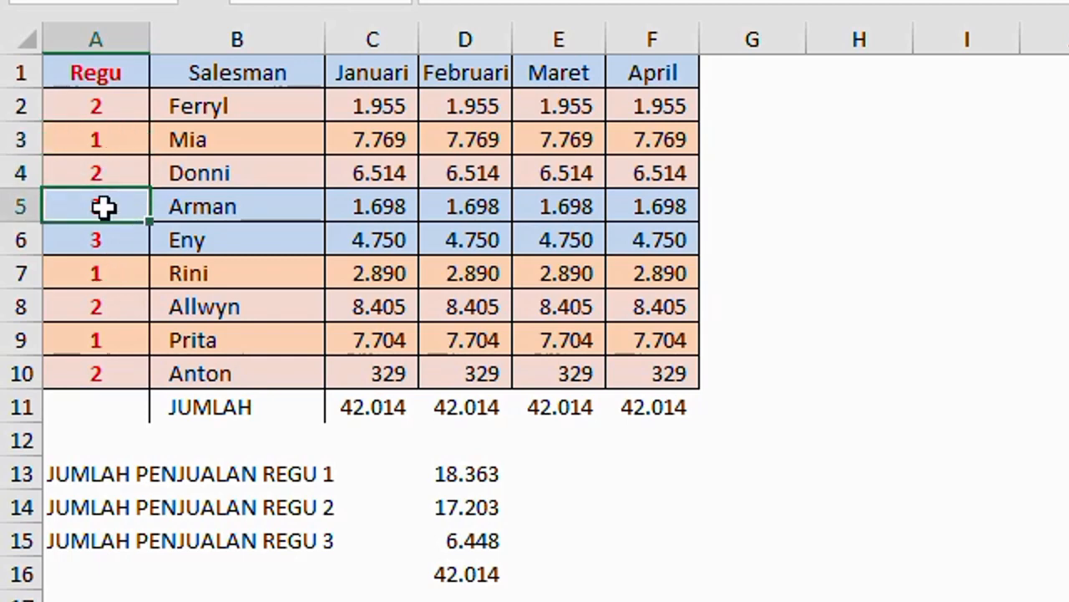
click(380, 407)
double_click(380, 401)
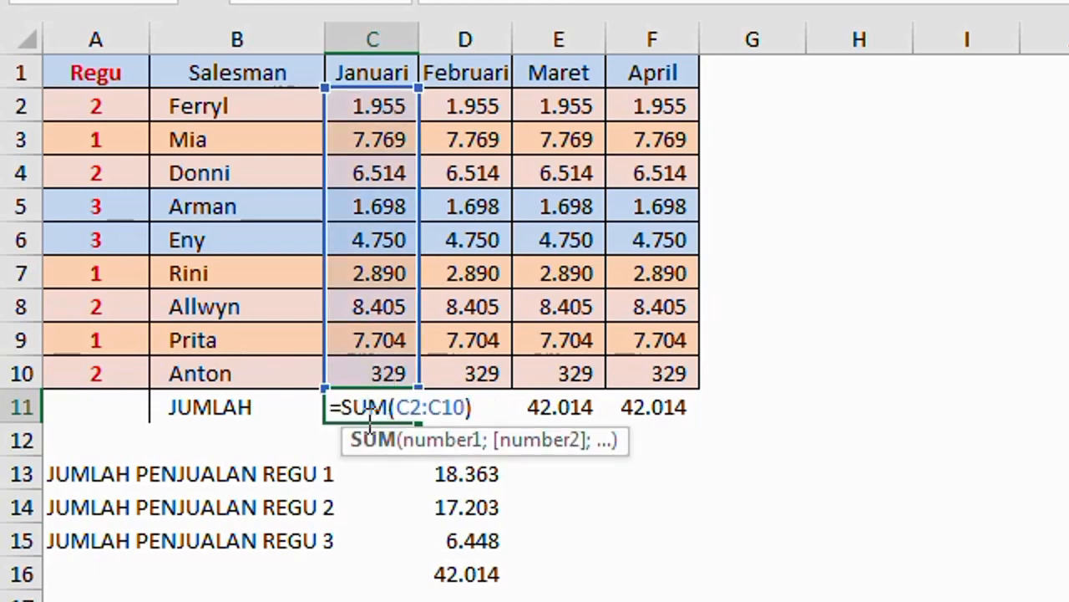
key(Return)
click(474, 475)
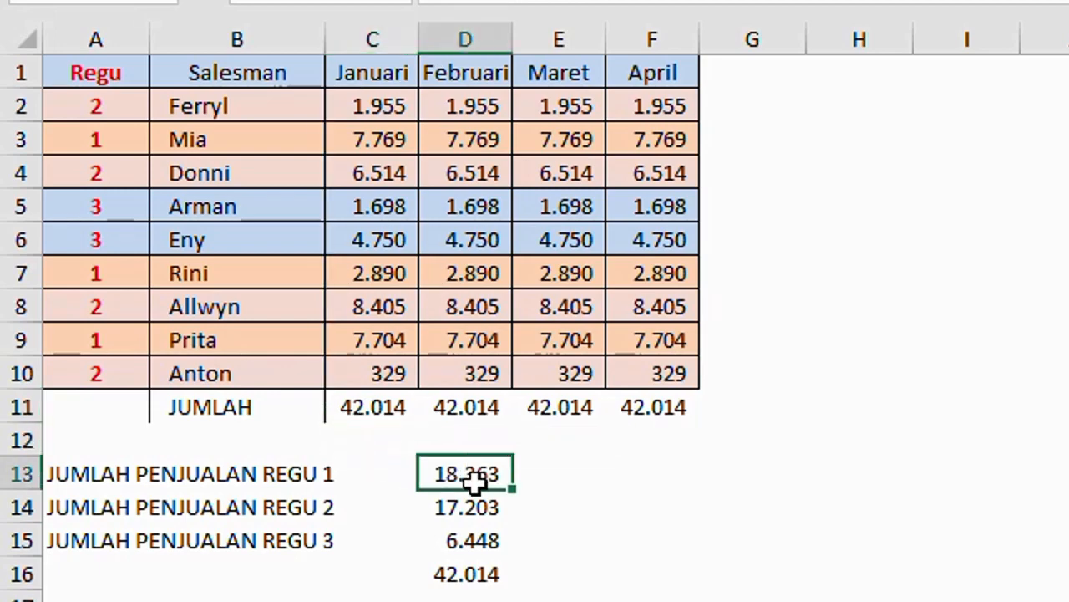
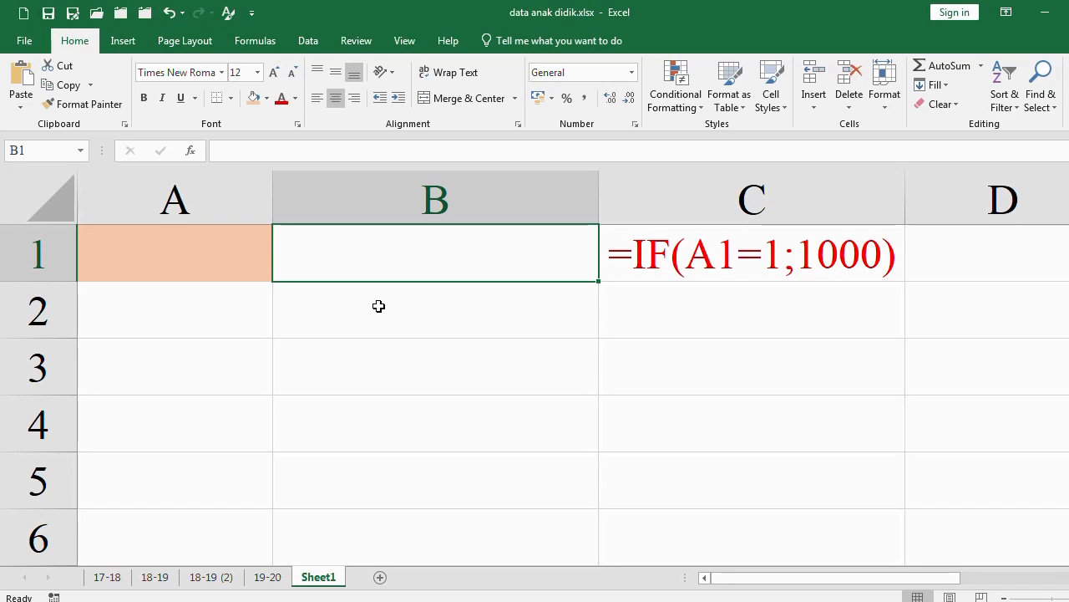
Step: Enter the formula =IF(A1=1;1000) in B1 of Sheet1
text(=)
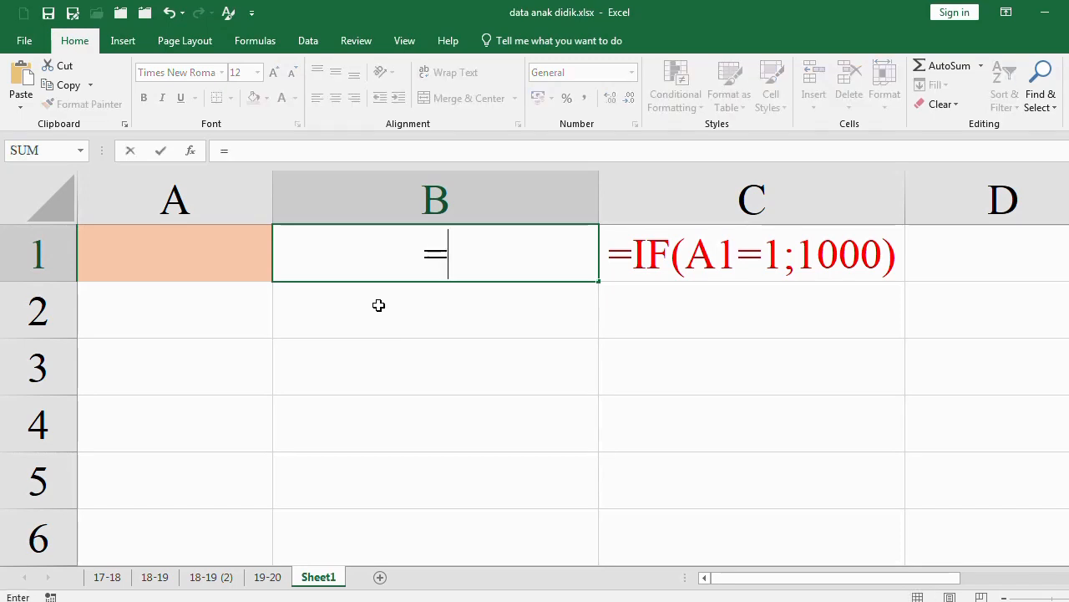
text(IF)
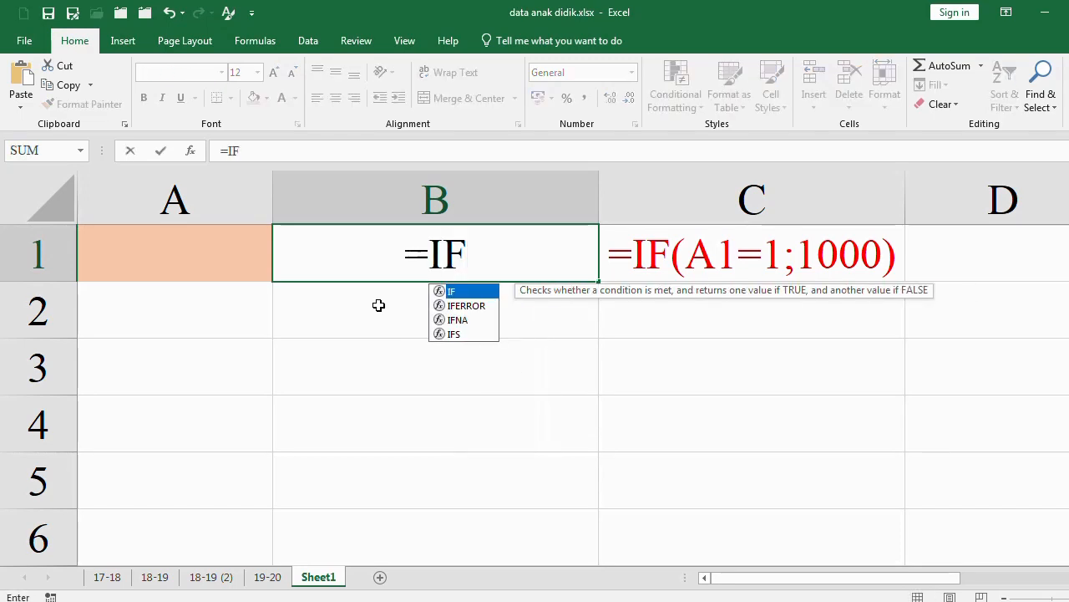
text(()
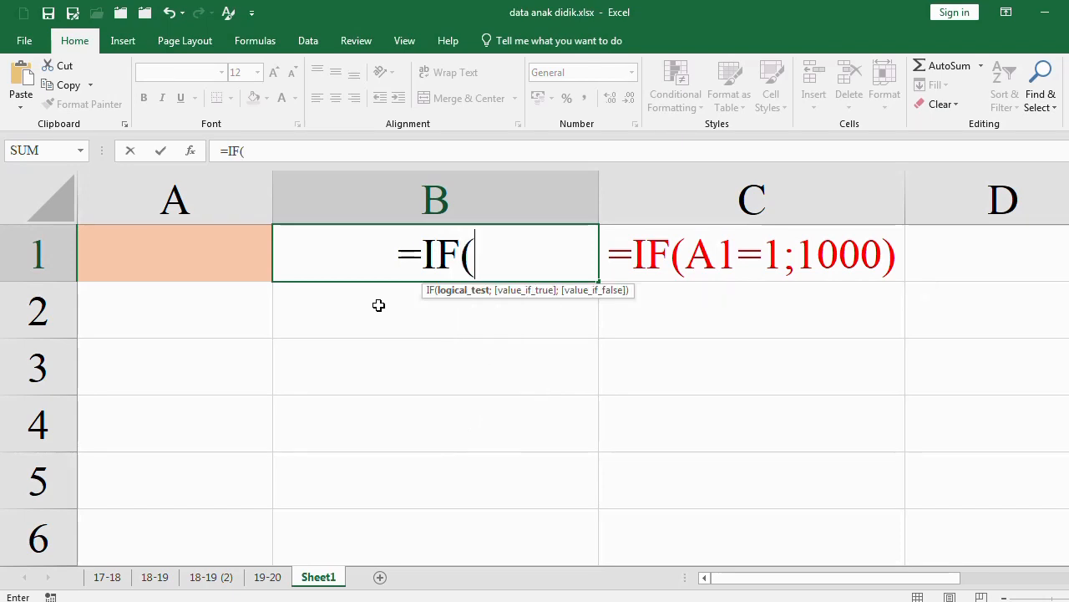
click(177, 244)
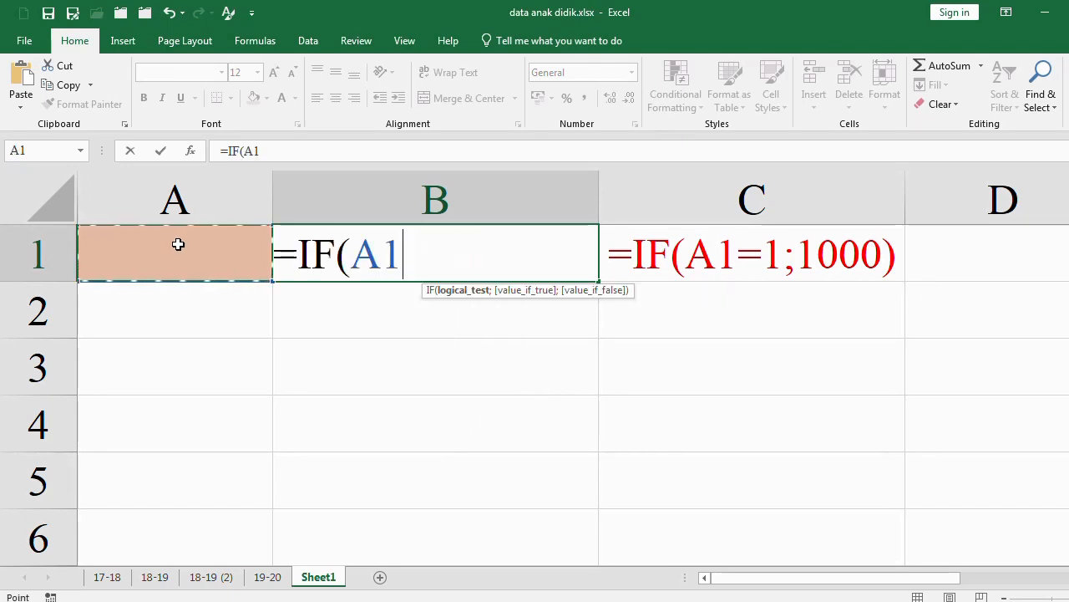
text(=)
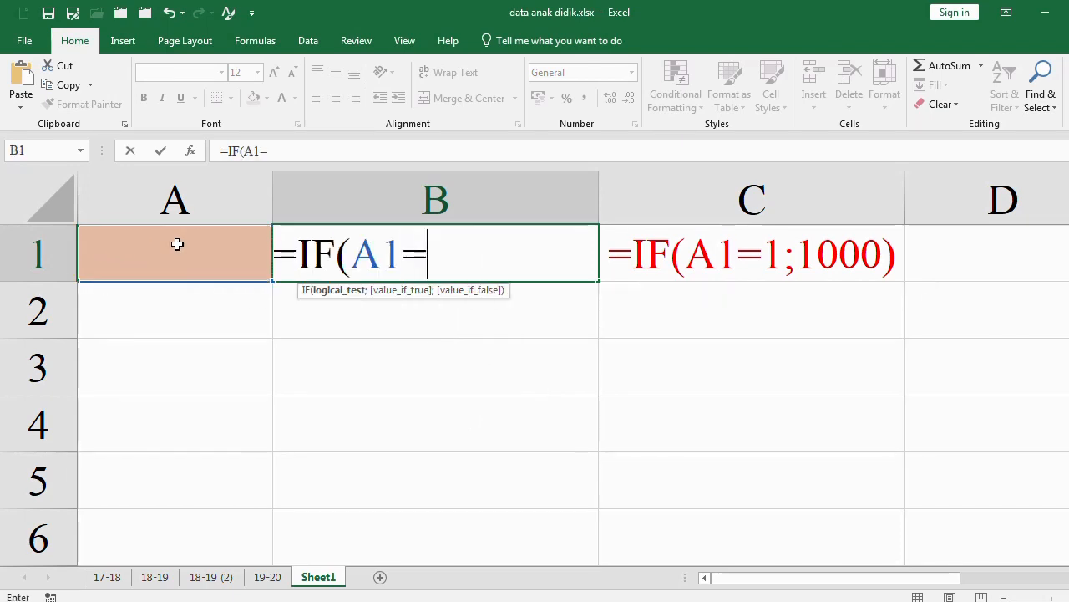
text(1)
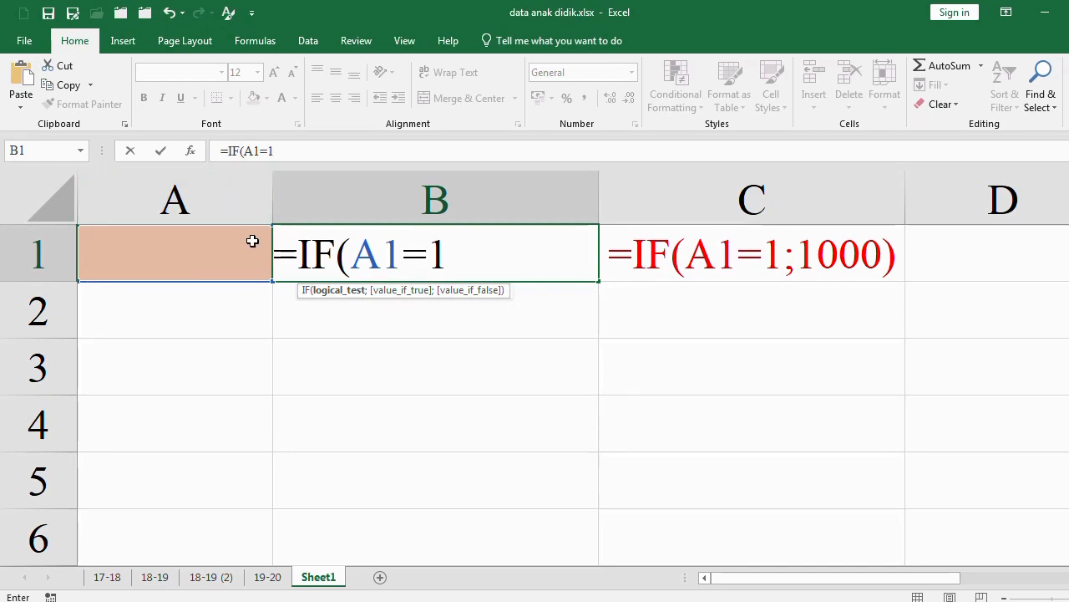
text(;100)
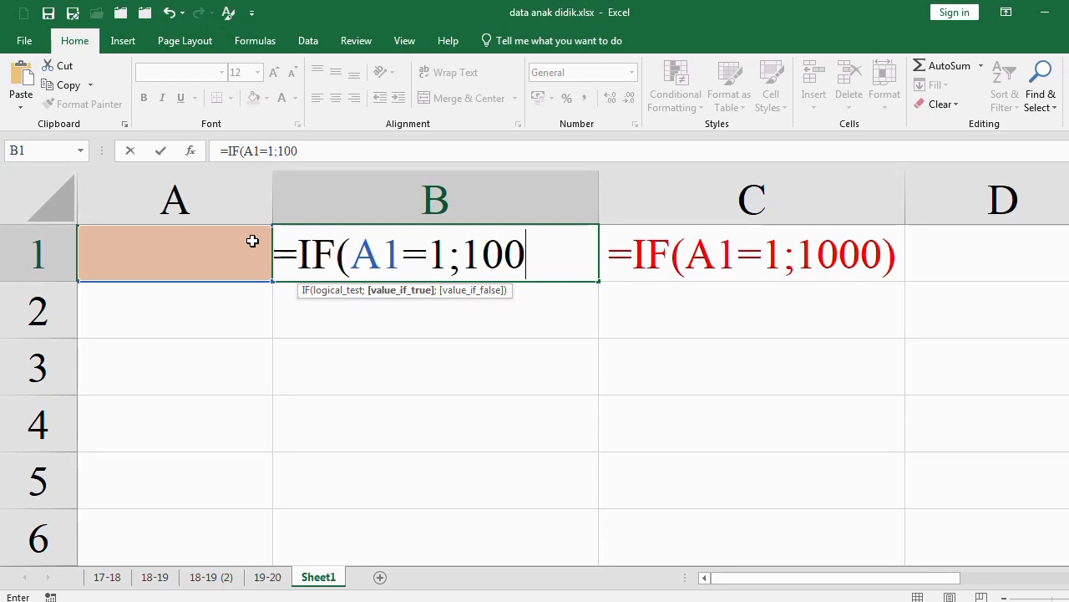
text(0))
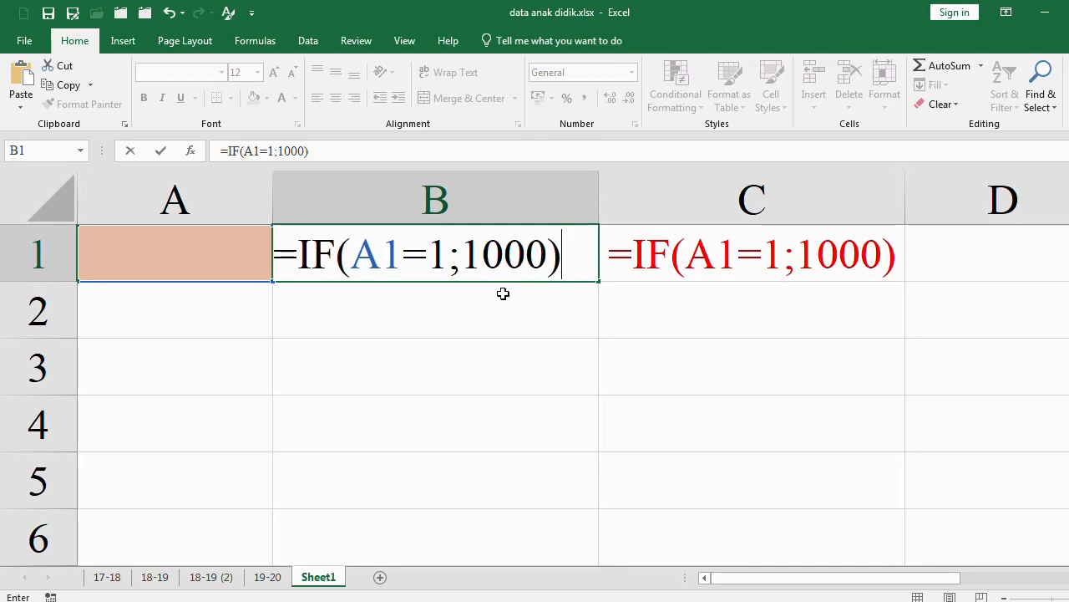
key(Return)
click(460, 248)
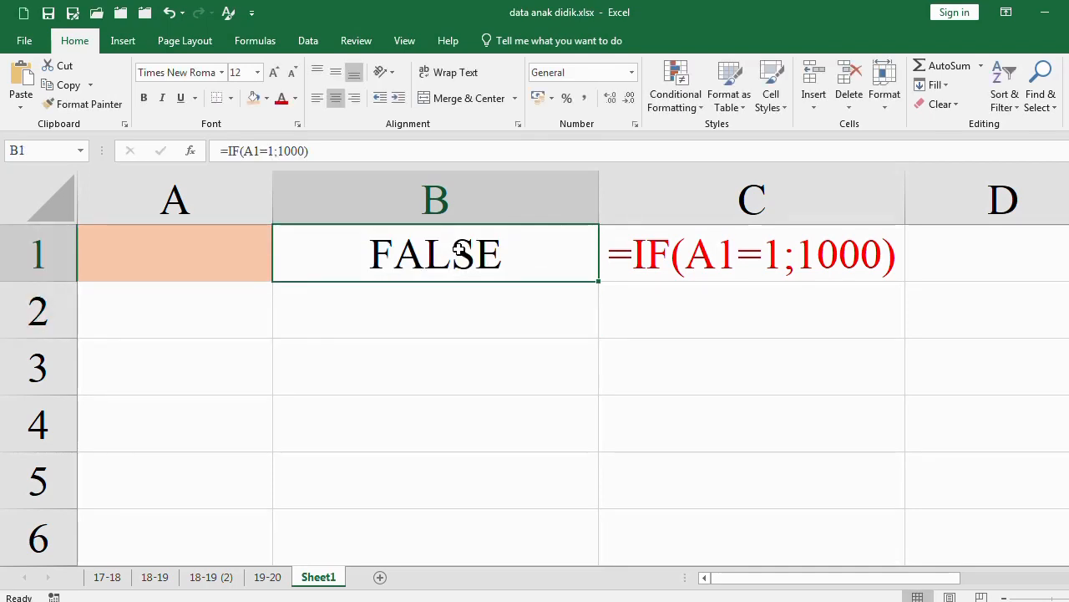
Step: Enter 1 in A1 and check the result and formula in B1
click(184, 243)
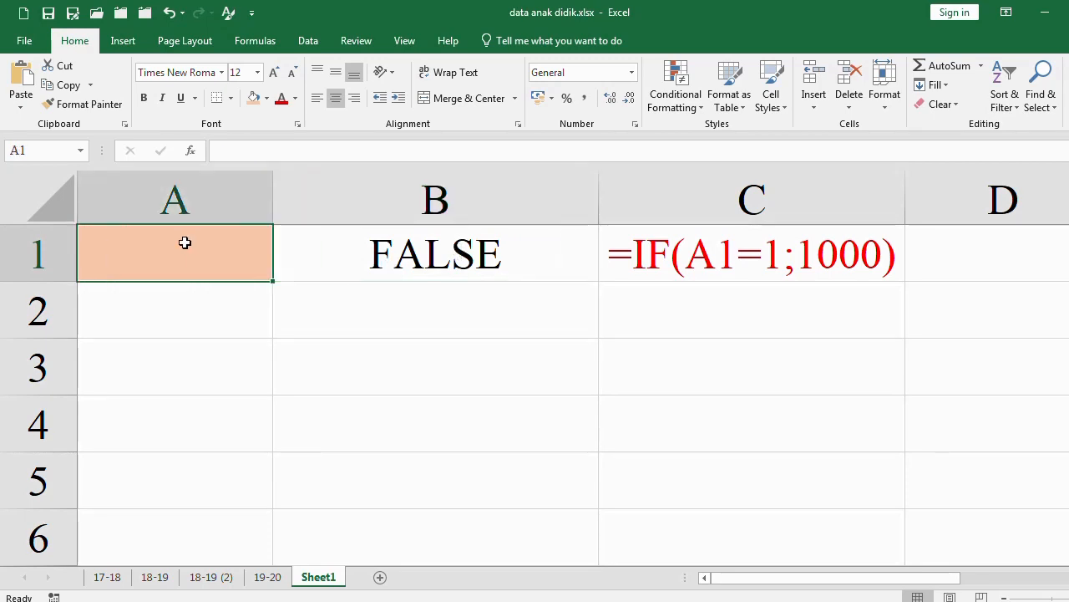
text(1)
key(Return)
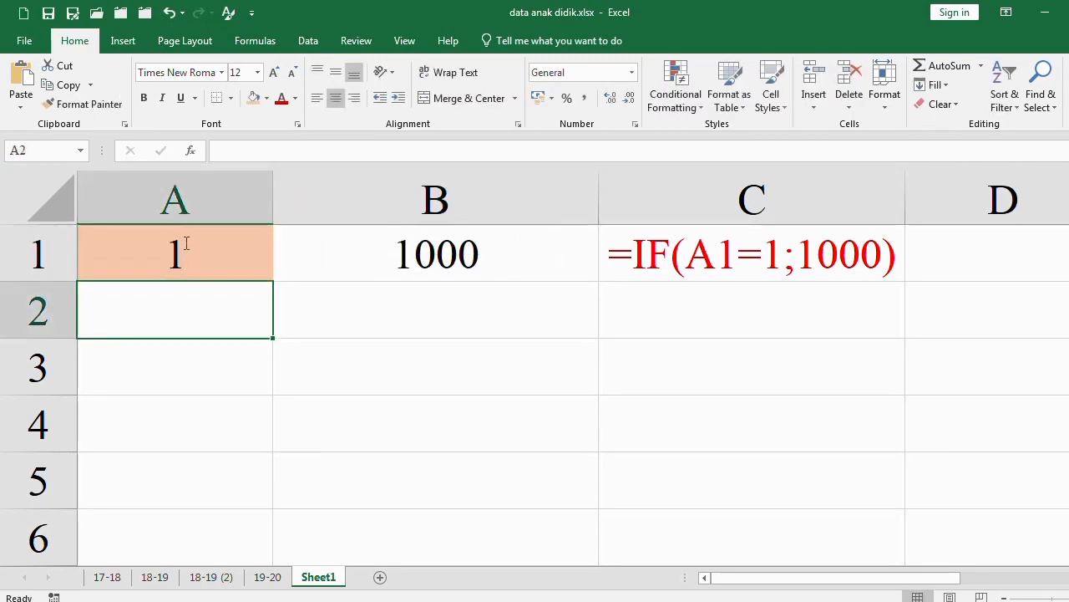
click(461, 252)
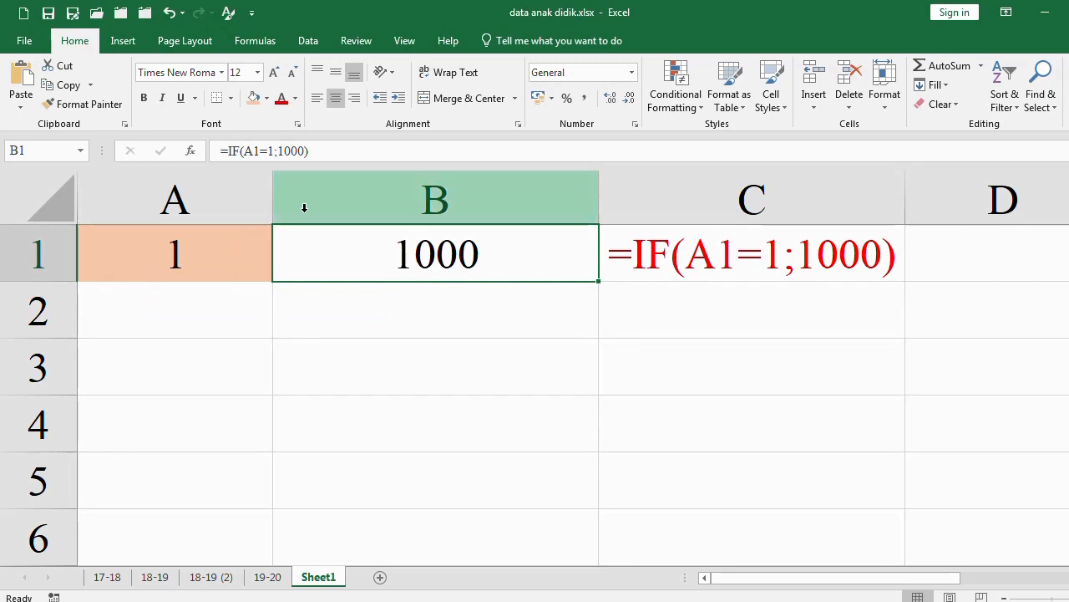
double_click(313, 249)
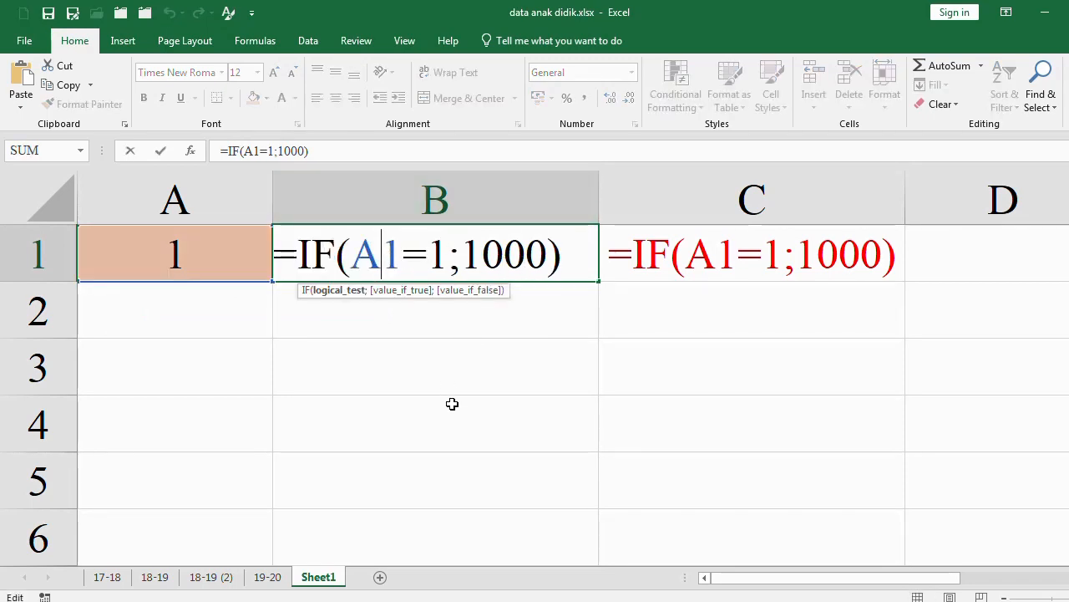
key(Return)
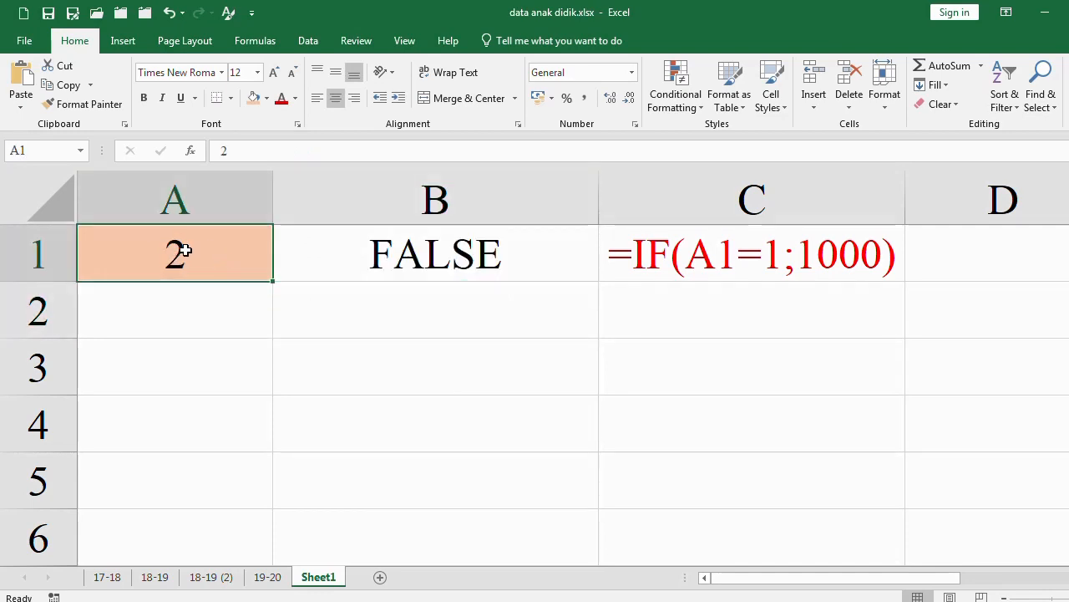
Step: Test the B1 IF formula with A1 set first to 1 and finally to 3
text(1)
key(Return)
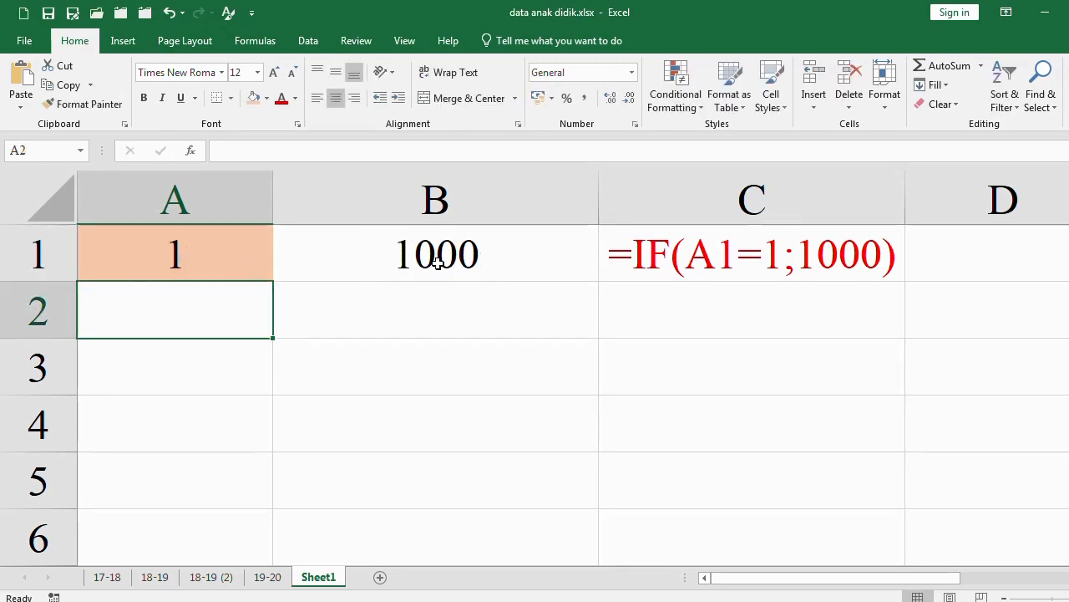
click(203, 247)
text(3)
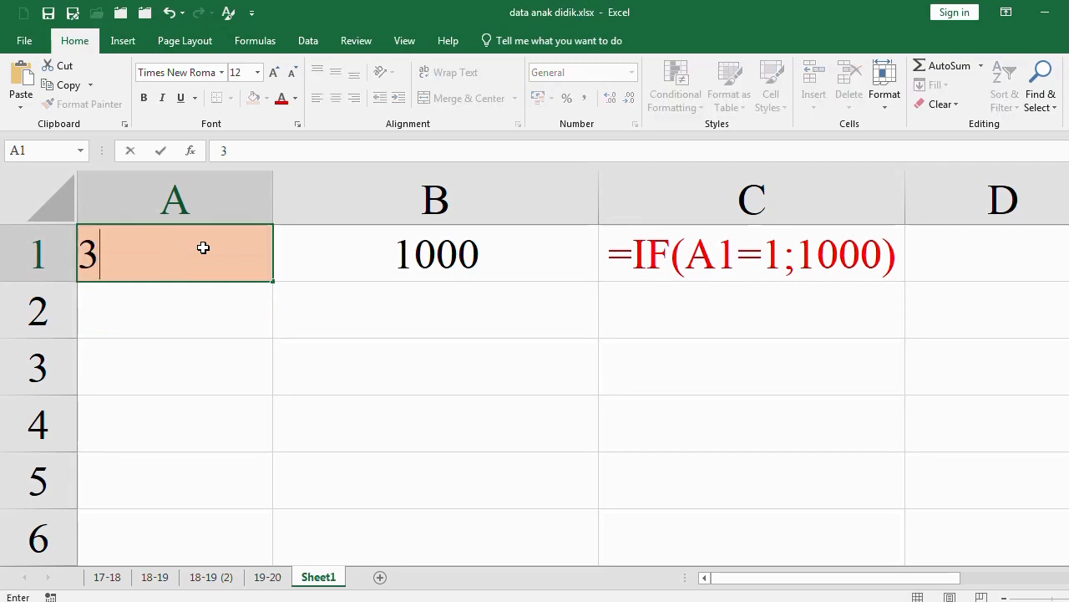
key(Return)
click(364, 251)
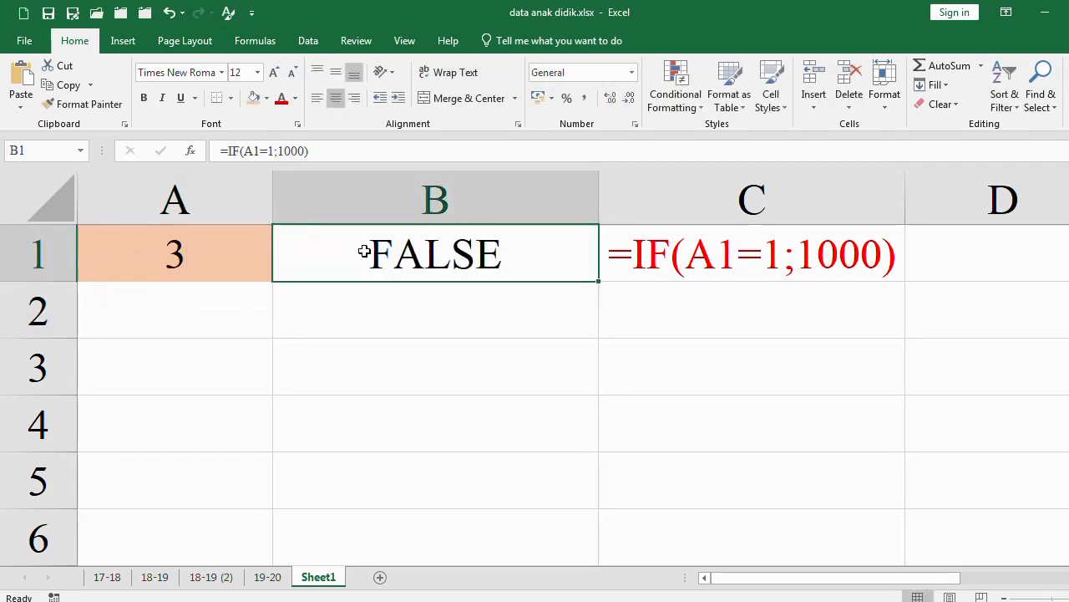
Step: Extend the IF formula in B1 with the false value "SALAH", making it =IF(A1=1;1000;"SALAH")
double_click(364, 251)
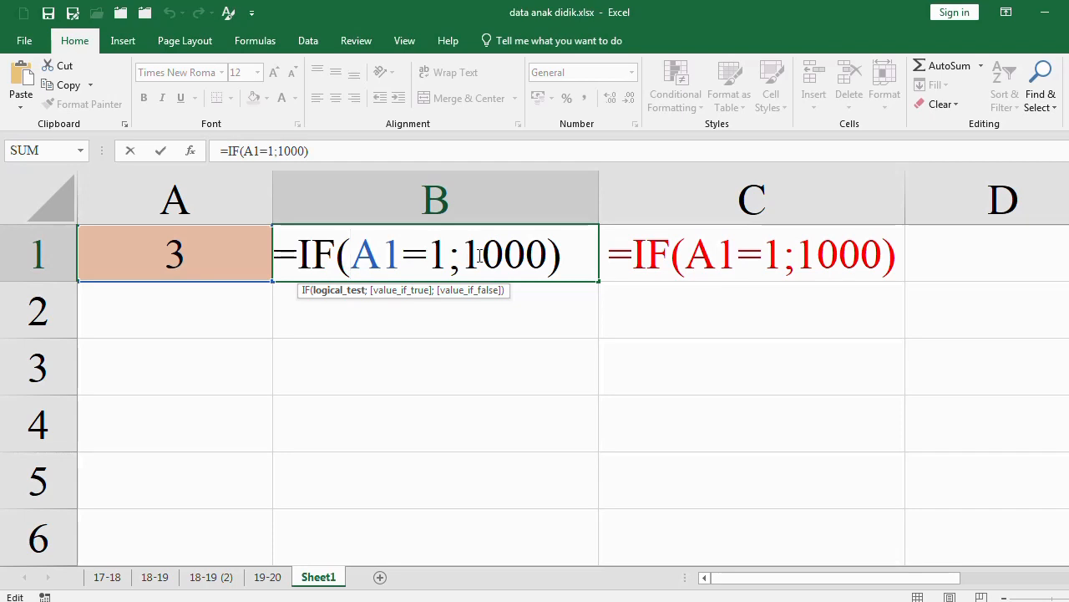
click(549, 255)
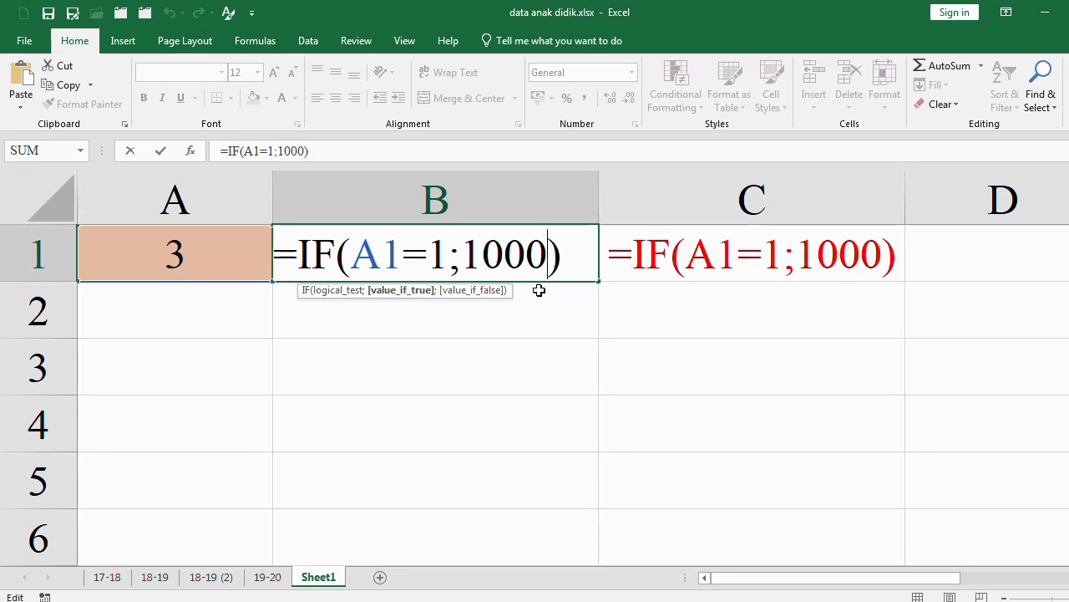
text(;)
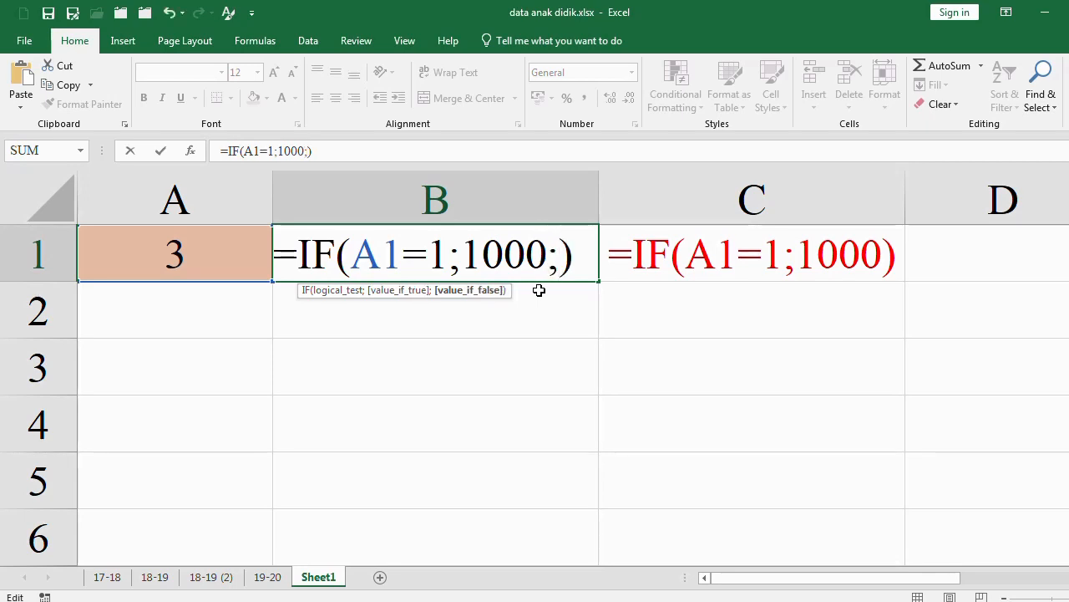
text(")
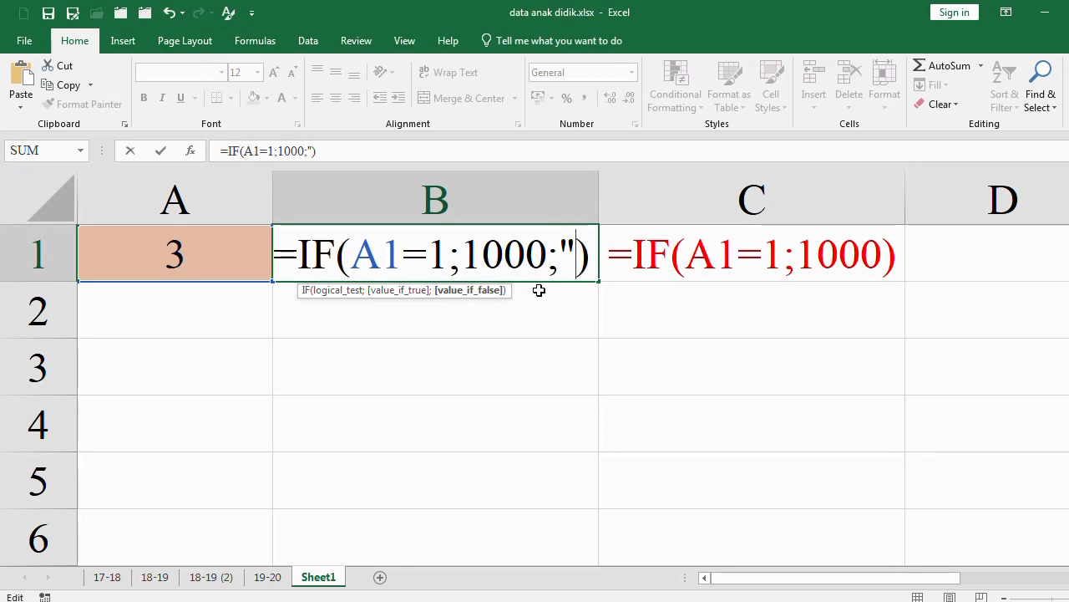
text(SALAH")
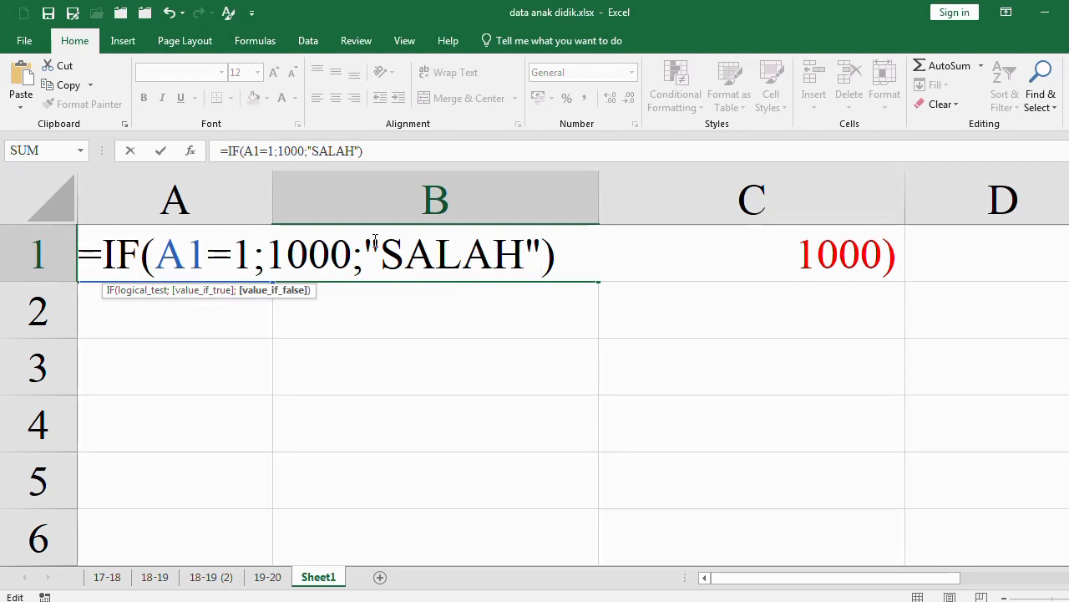
click(375, 240)
key(Return)
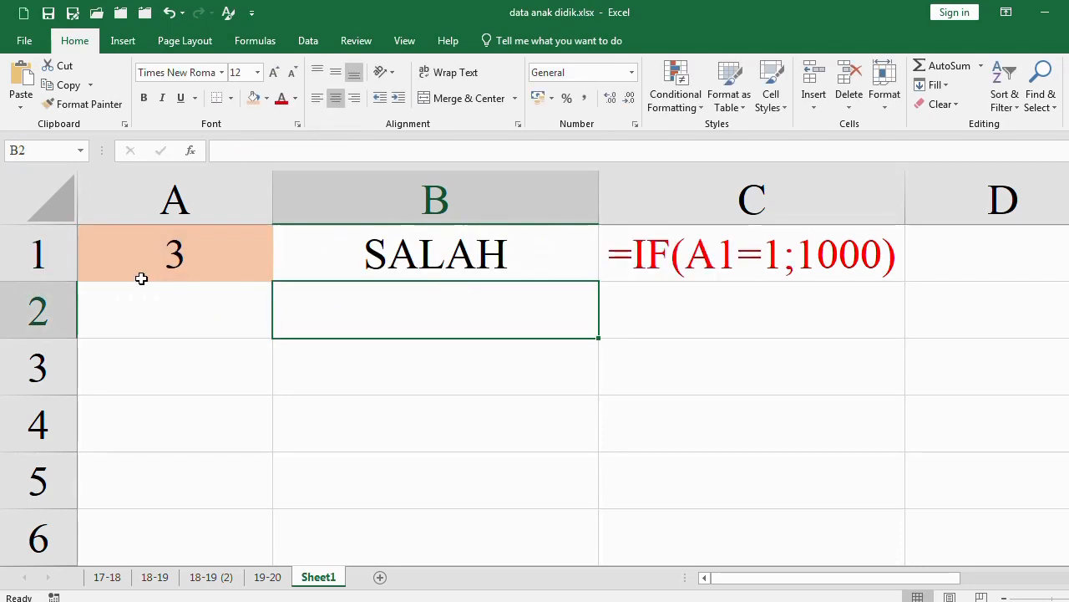
Step: Set A1 to 1 to test the true case of the IF formula in B1
click(134, 261)
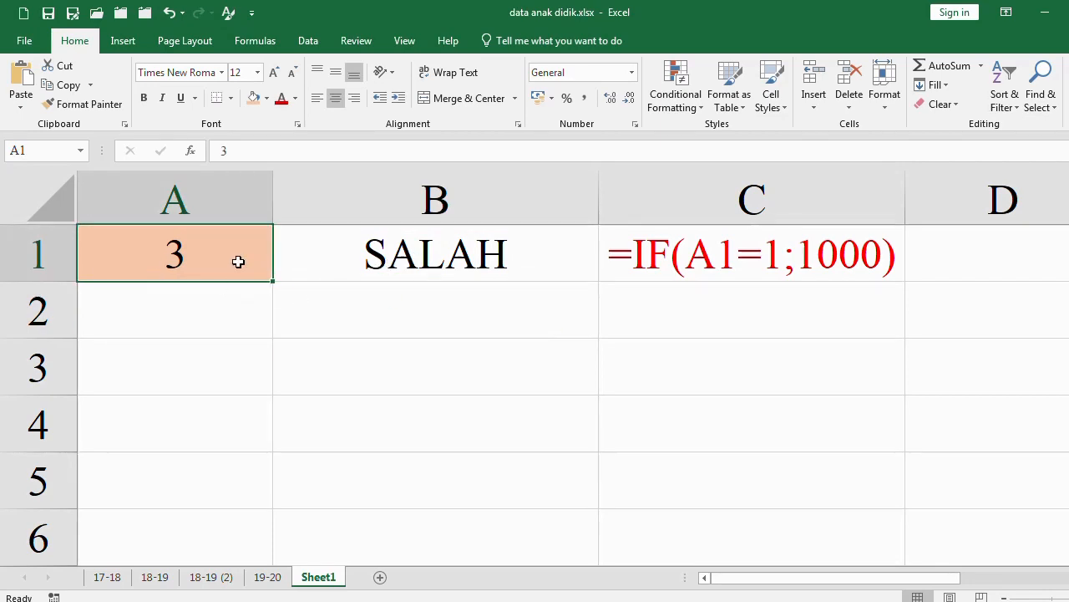
text(1)
key(Return)
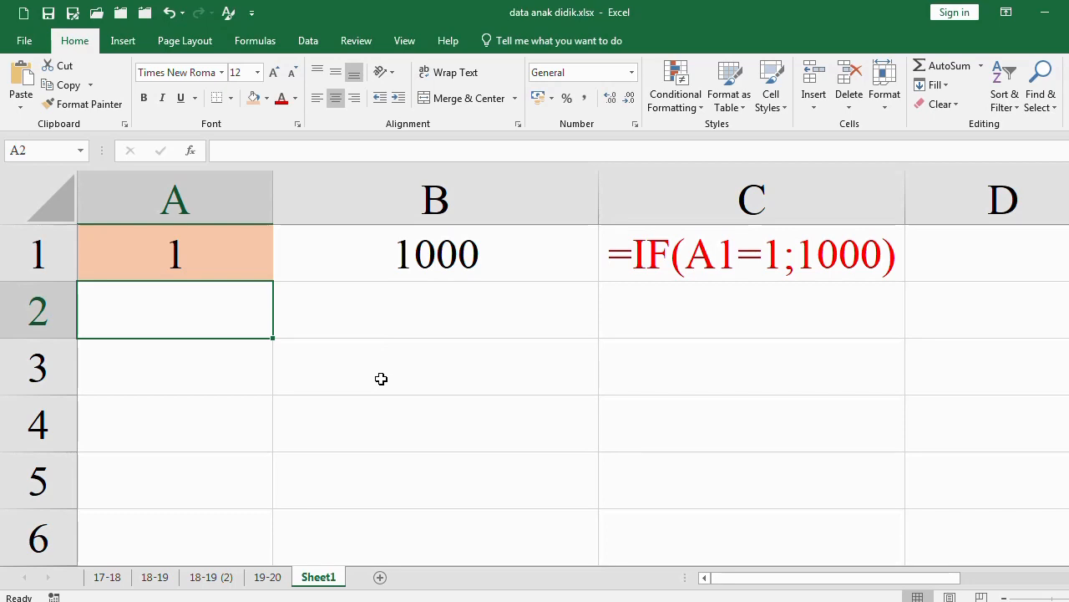
Step: Examine the condition, the true value and the false value in the IF formula of B1
click(381, 255)
double_click(382, 256)
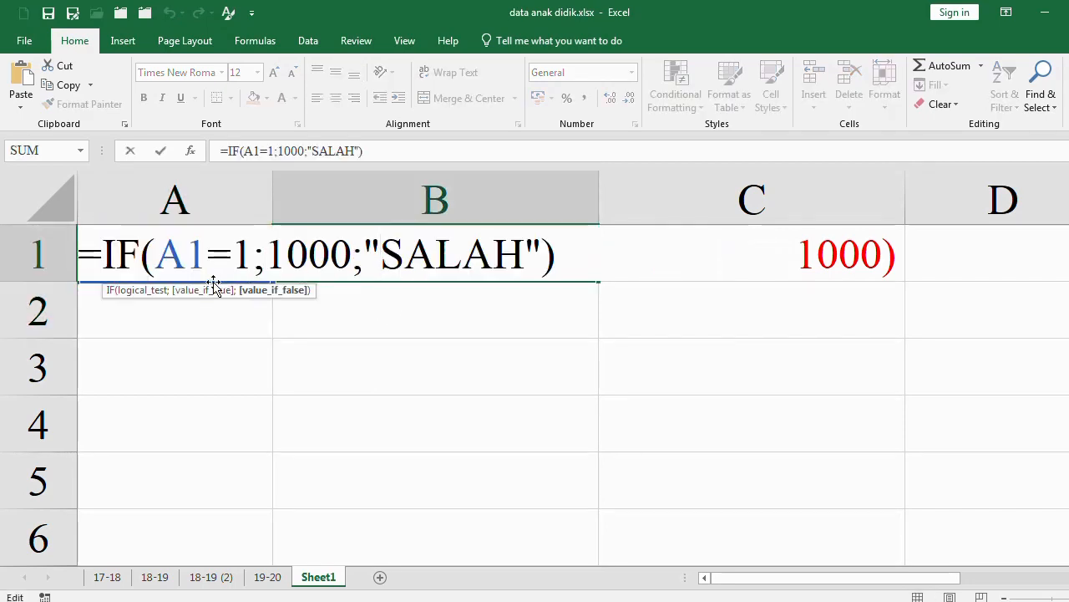
drag(255, 251, 164, 241)
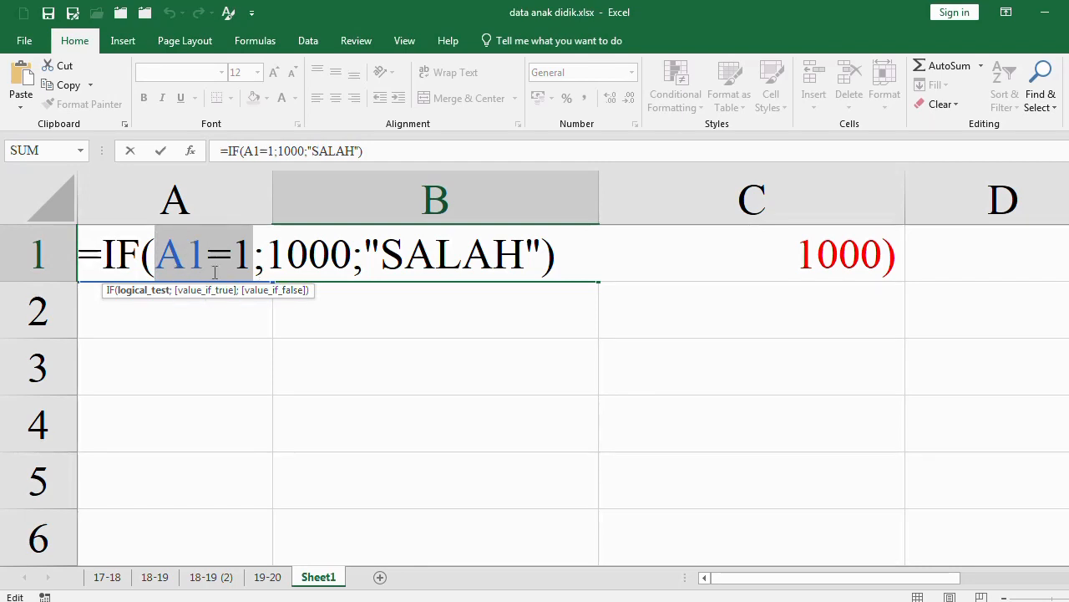
drag(267, 253, 352, 253)
drag(258, 253, 155, 254)
drag(365, 253, 543, 253)
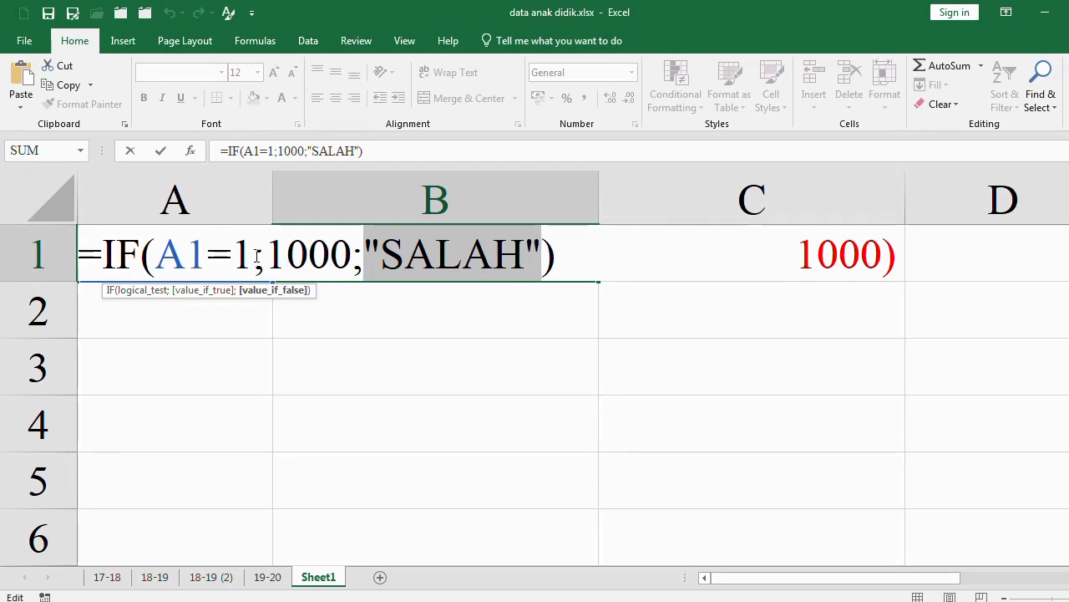
drag(257, 255, 140, 254)
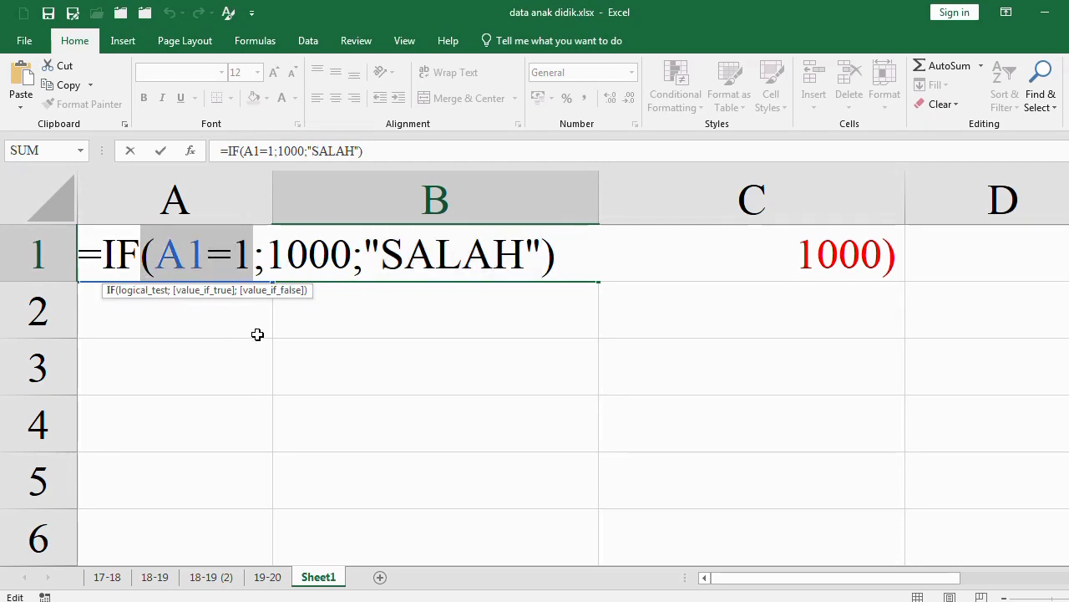
key(Return)
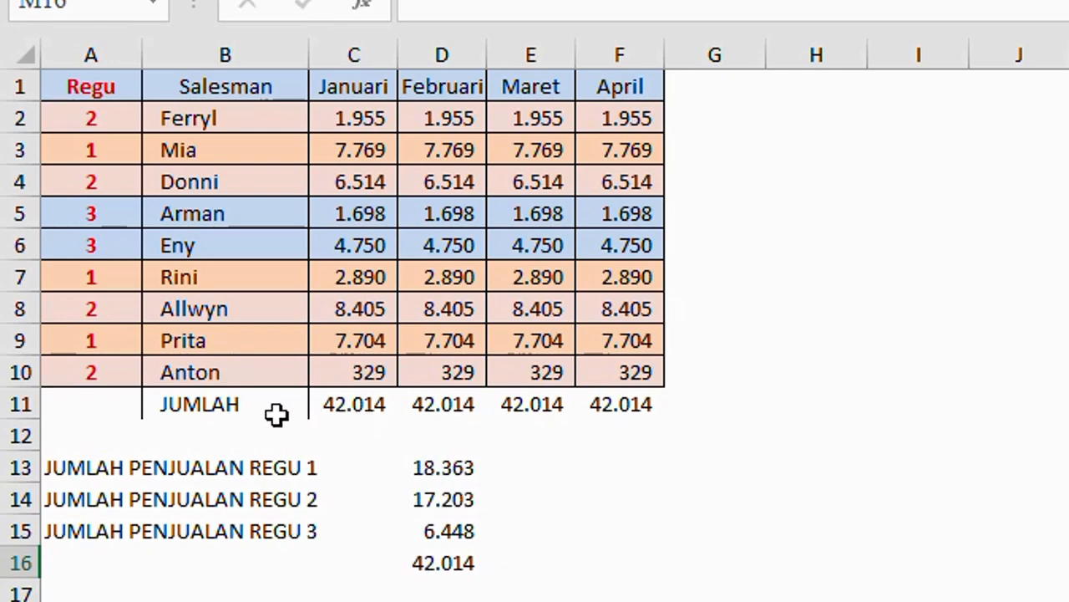
Step: Check the formula of the Januari total in C11 and the Regu numbers in A2 and A3
click(333, 406)
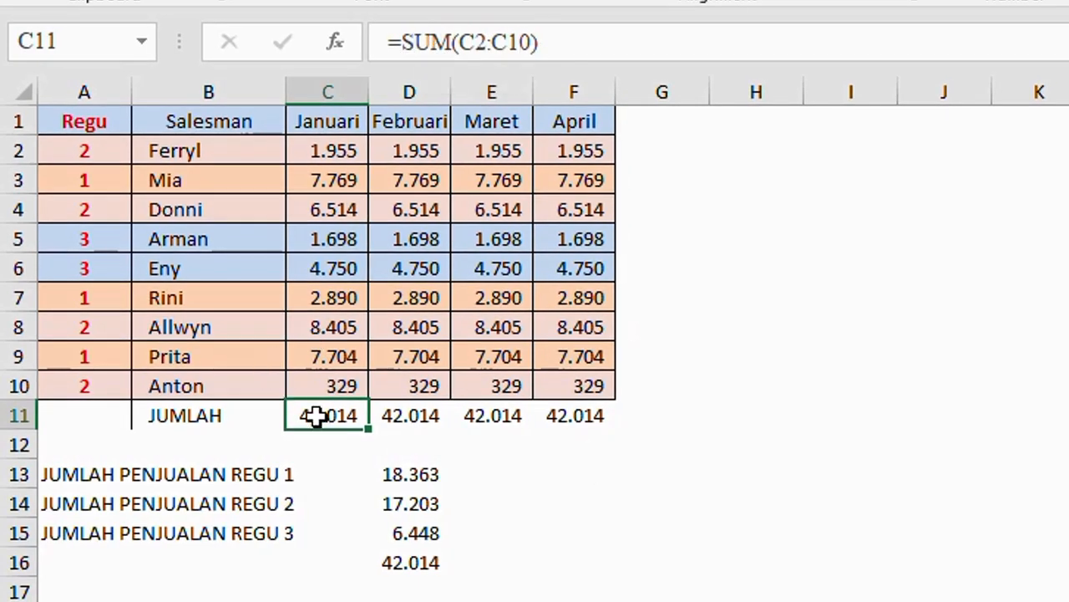
click(84, 148)
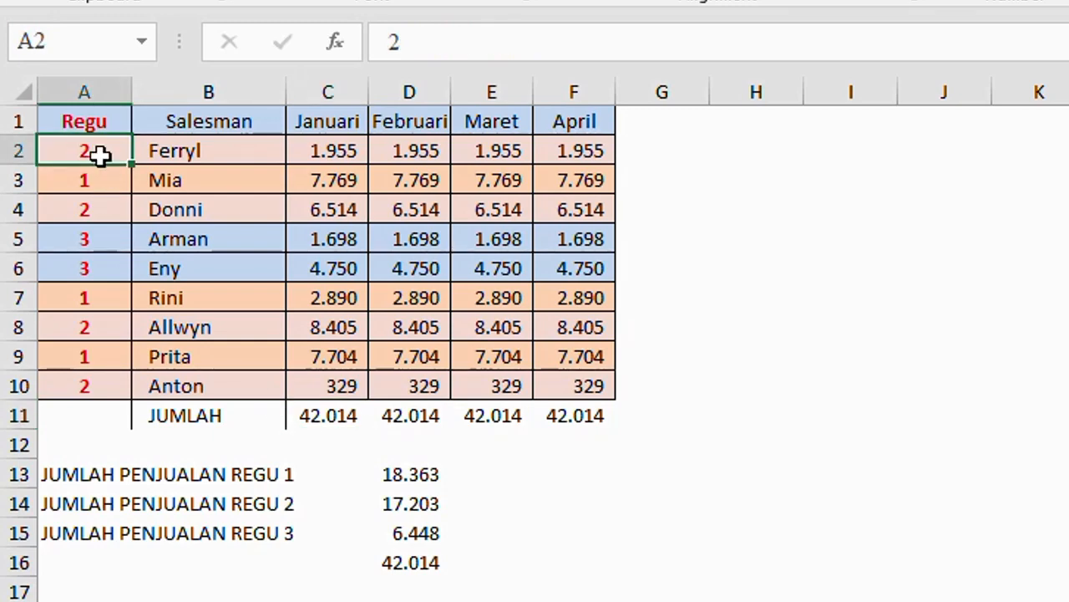
click(87, 179)
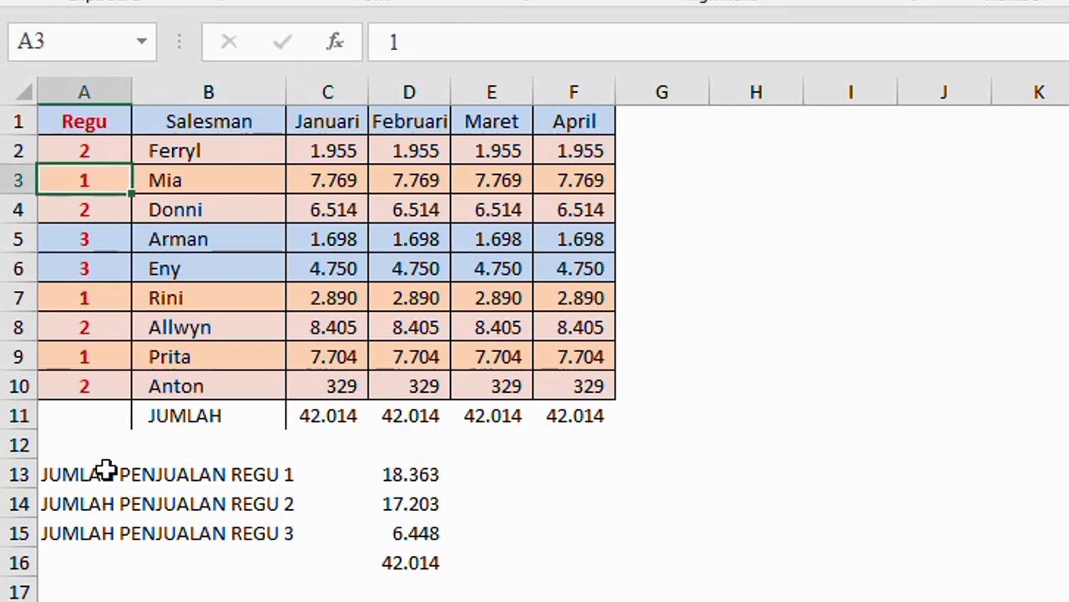
Step: Enter =SUMIF(A2:A10;1;C2:C10) in D13 to total the Januari sales of Regu 1
click(412, 475)
text(=)
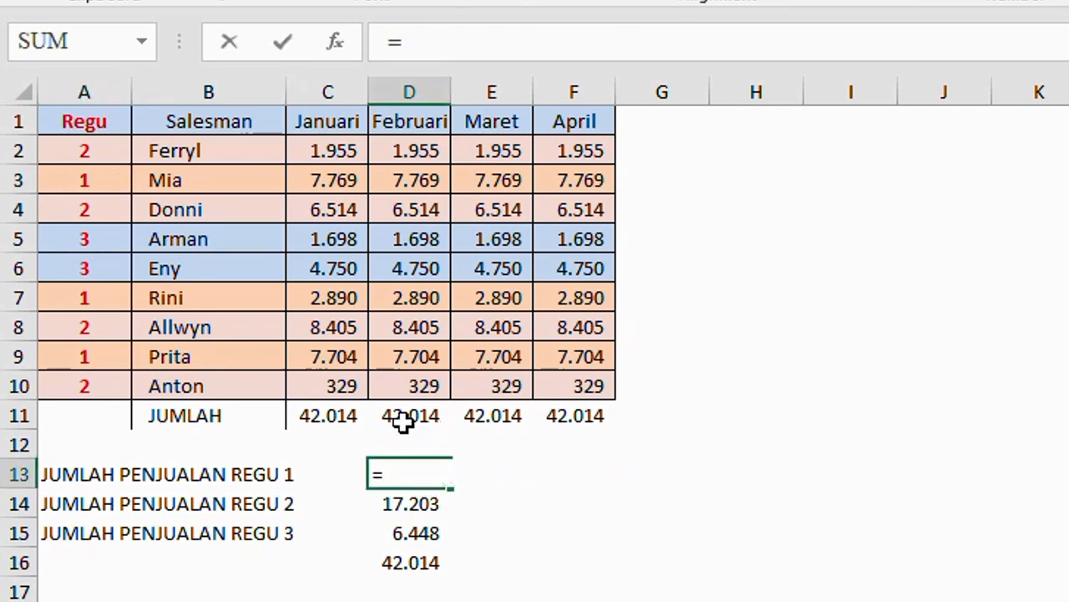
text(SU)
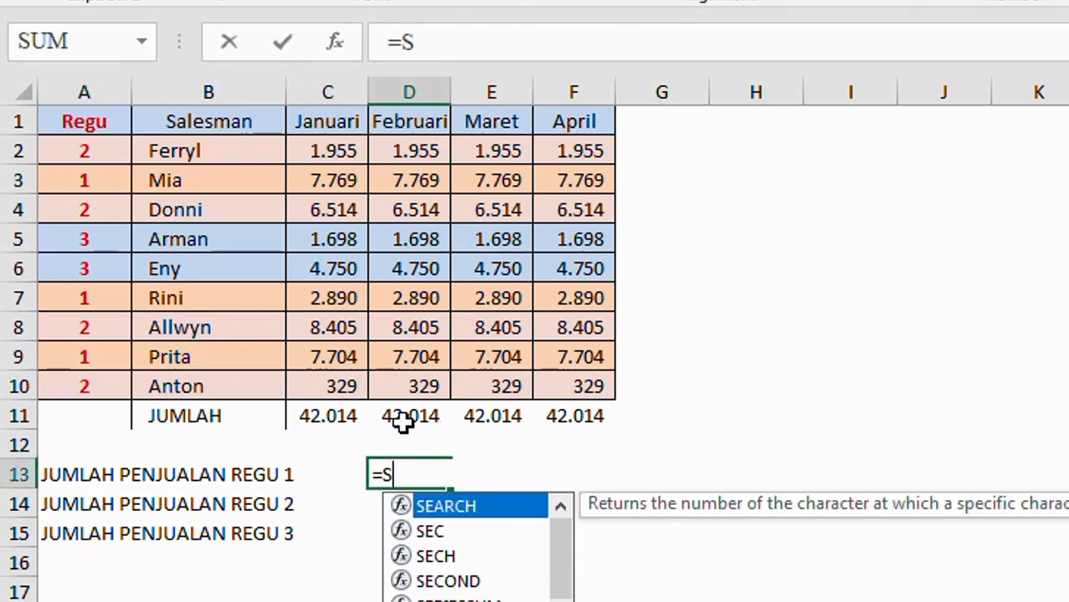
text(MIF()
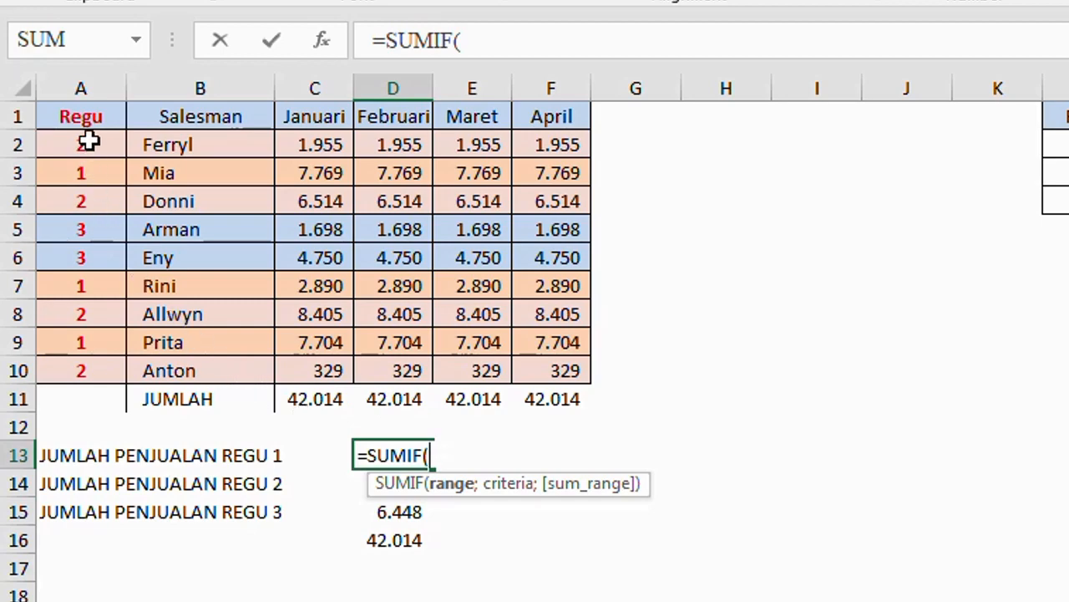
drag(88, 142, 83, 369)
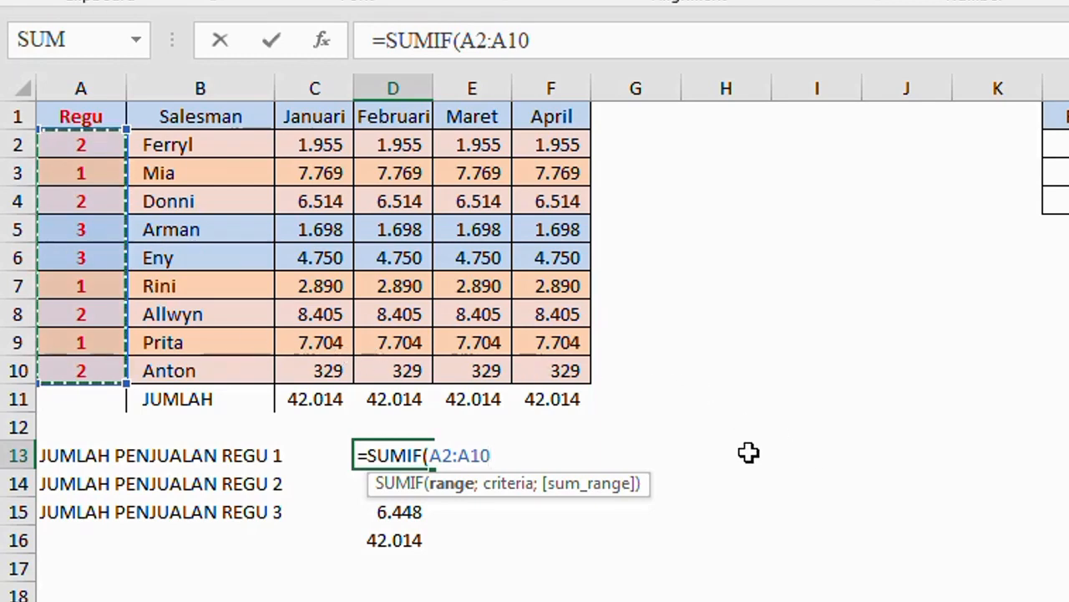
text(;1)
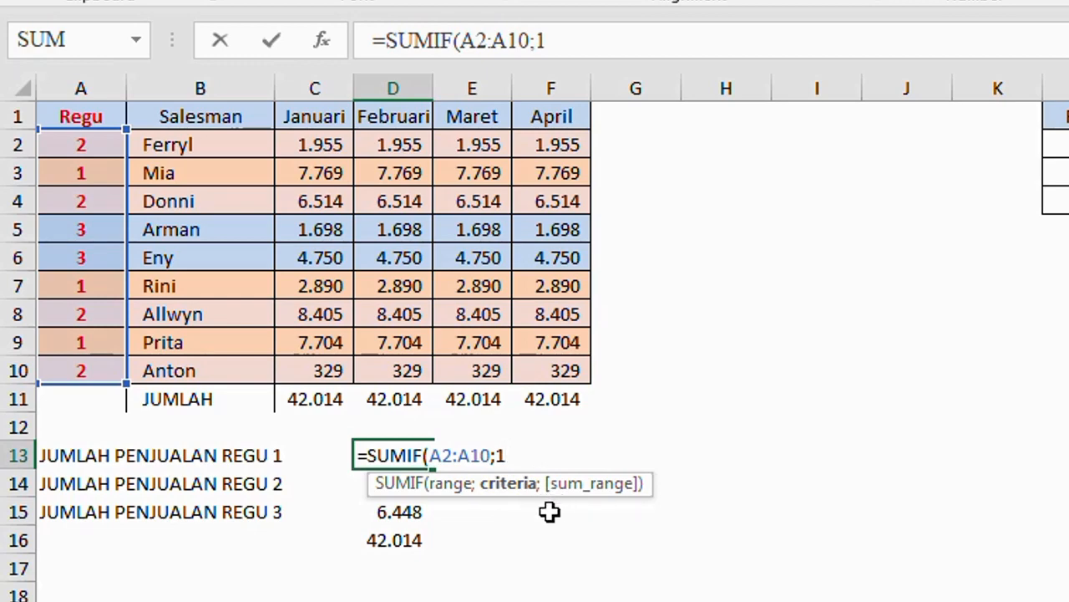
text(;)
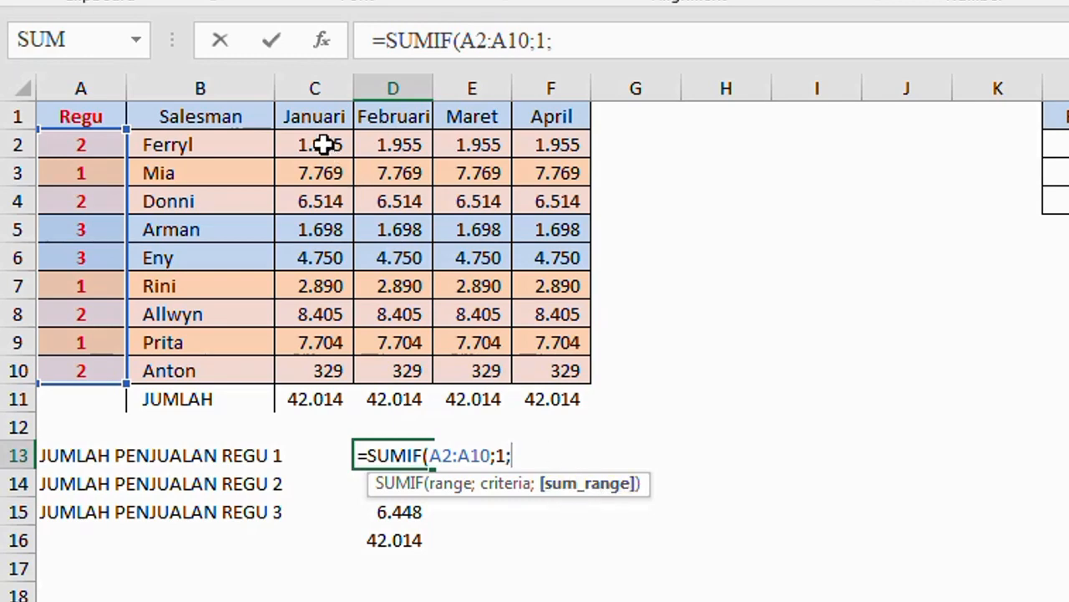
drag(324, 145, 422, 370)
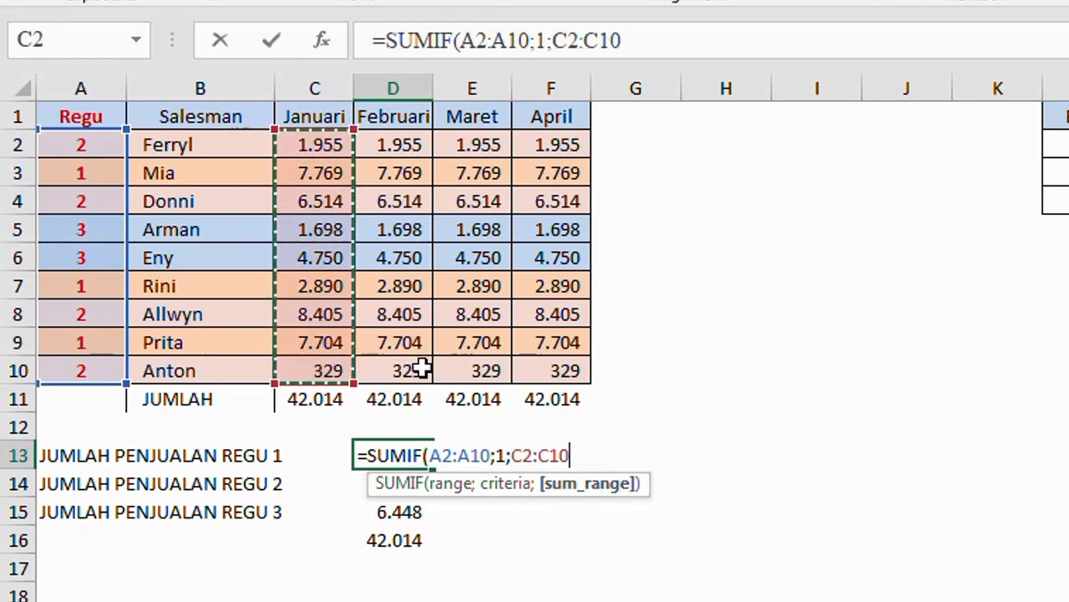
text())
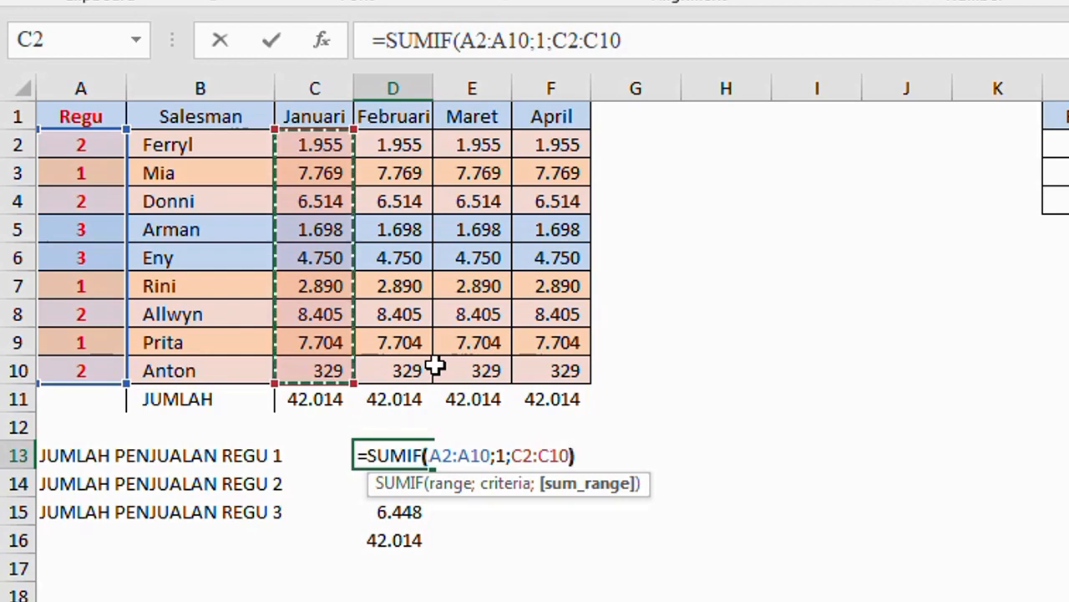
key(Return)
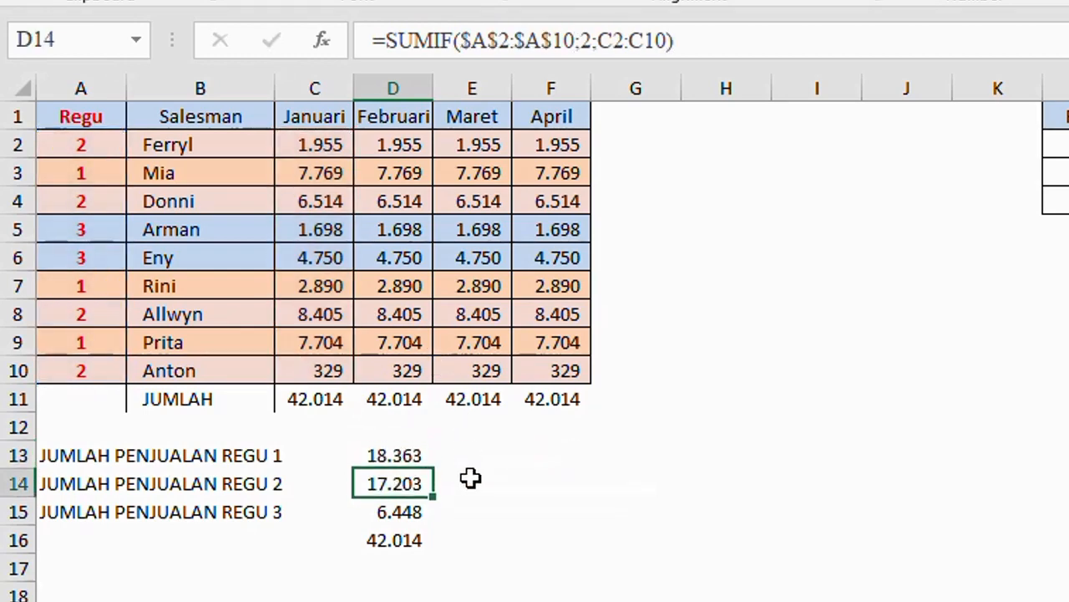
Step: Clear the Regu 2 and Regu 3 sales totals in D14:D15 and select D13 to check its formula
drag(413, 484, 405, 512)
key(Delete)
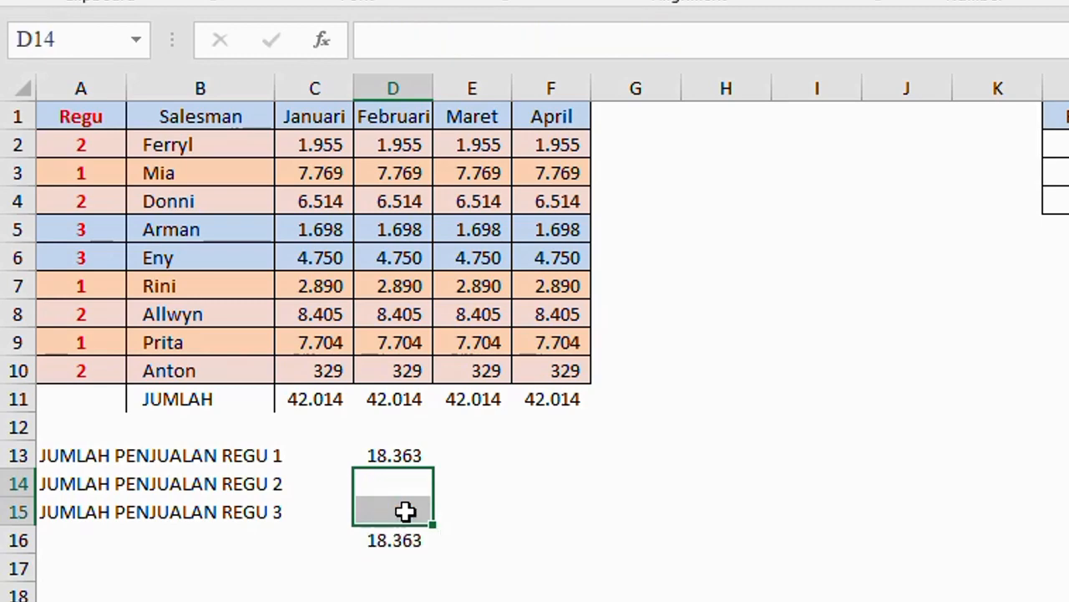
click(394, 461)
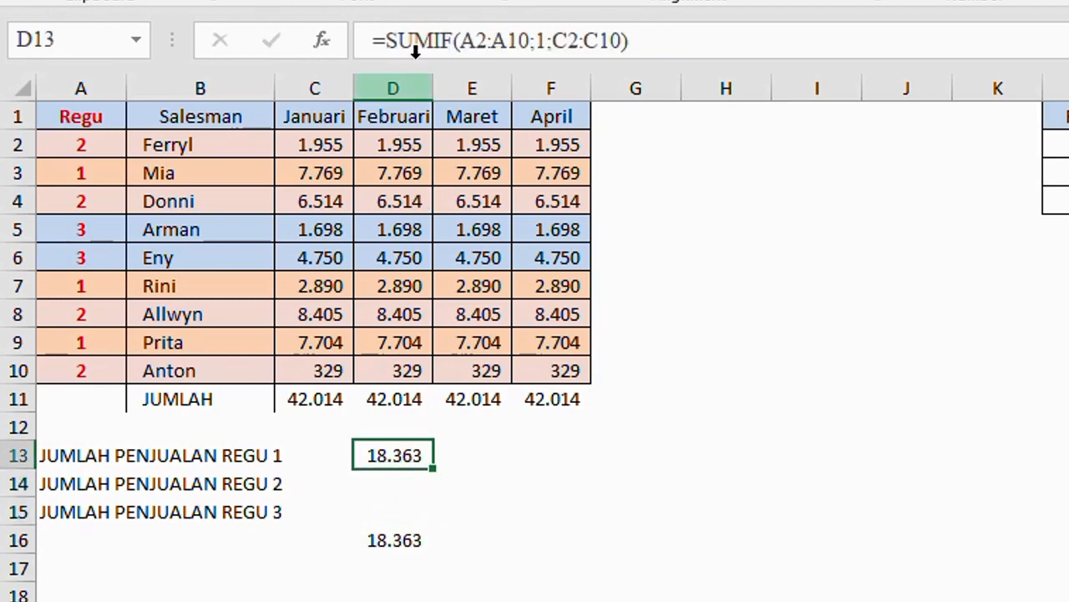
Step: Change the criterion of the SUMIF formula in D13 to 2 and check the cell
double_click(382, 455)
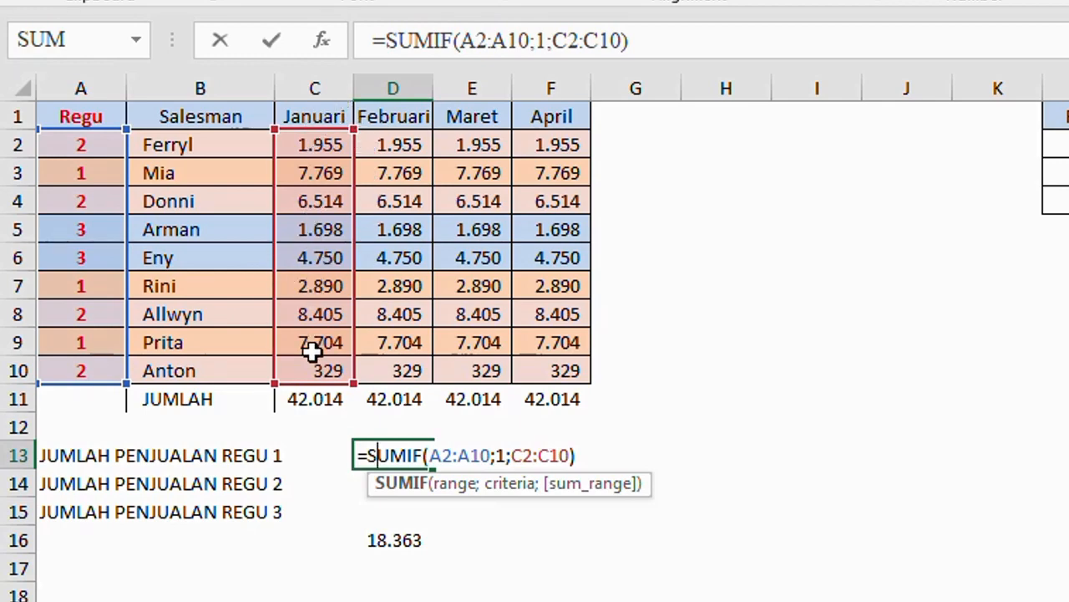
click(499, 455)
text(2)
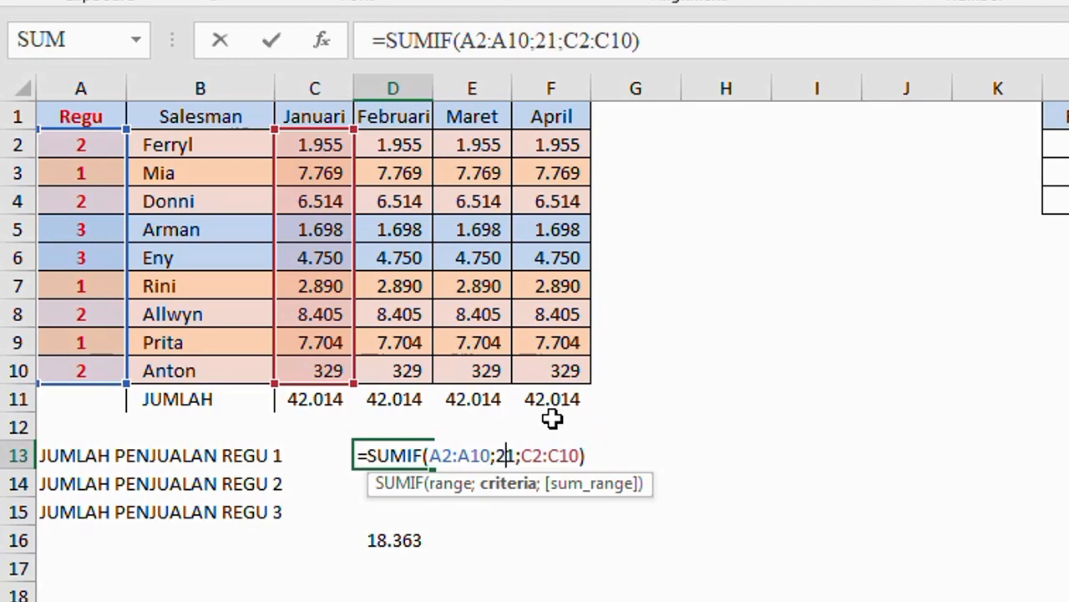
key(Delete)
key(Return)
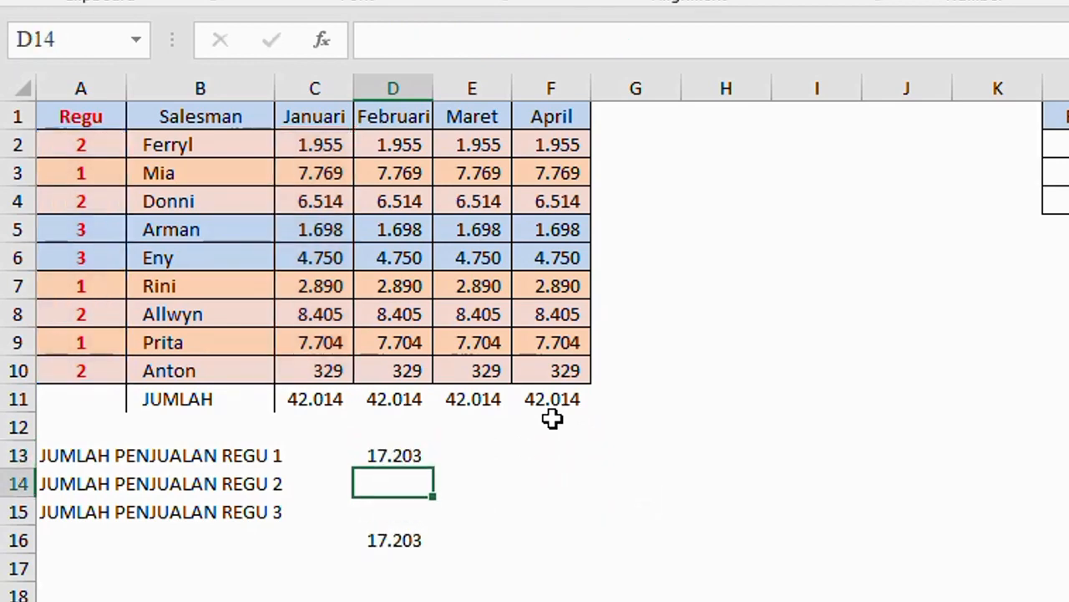
click(396, 460)
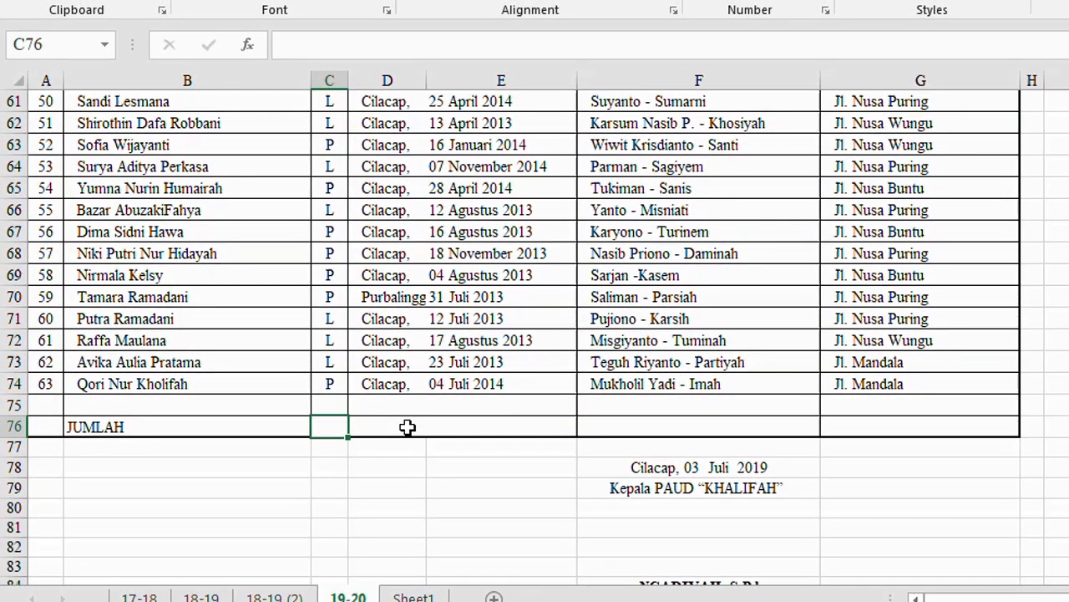
Step: Enter =COUNTIF(C12:C74;"P") in C76 to count the P entries in the L/P column, and select the cell to check its formula
scroll(345, 393, up, 7)
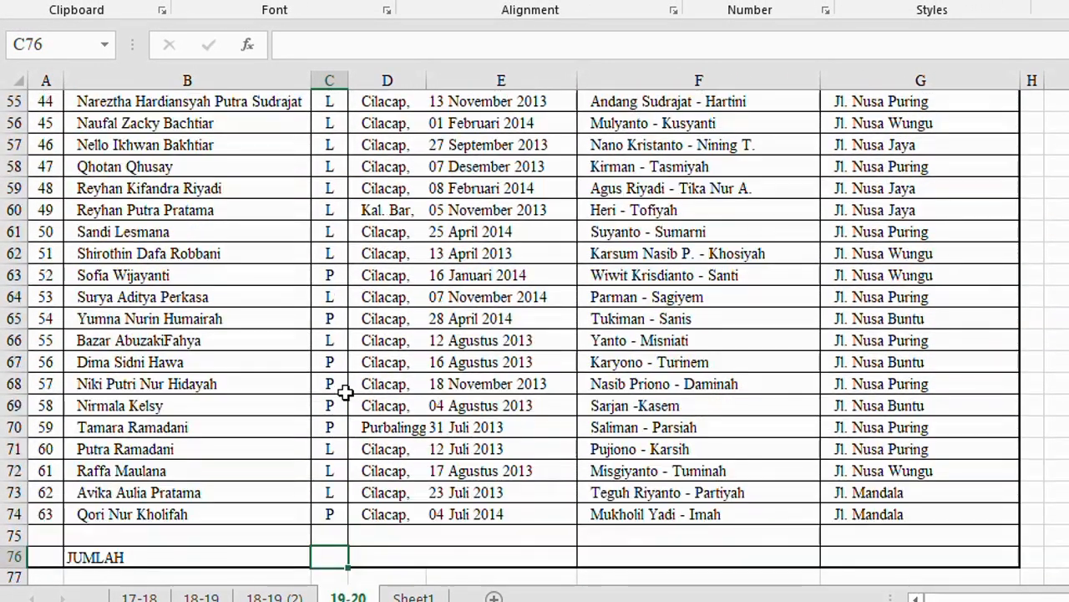
scroll(345, 392, up, 8)
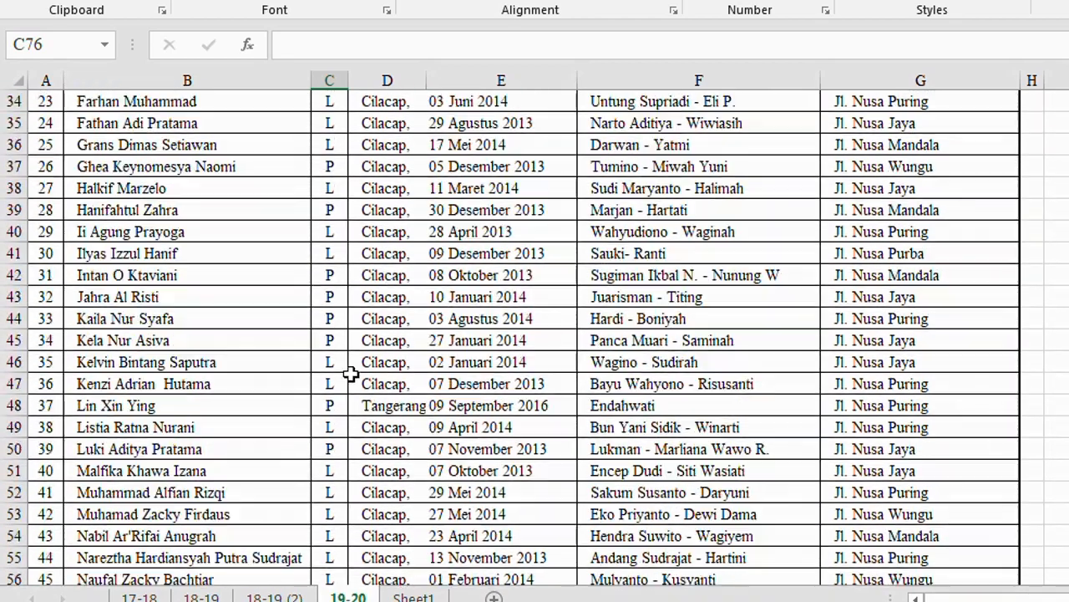
scroll(352, 216, down, 17)
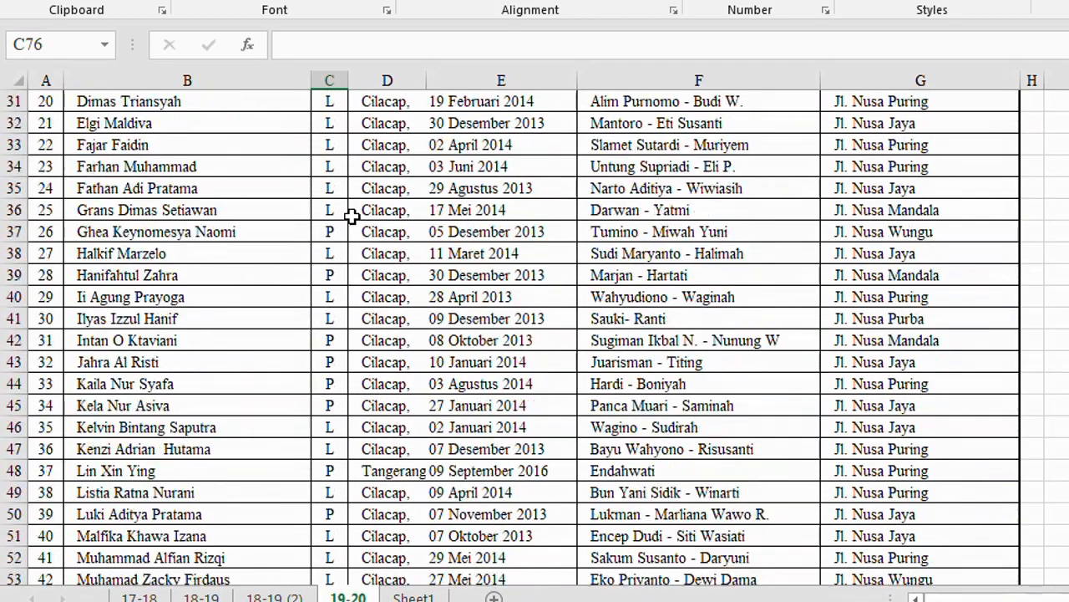
text(=)
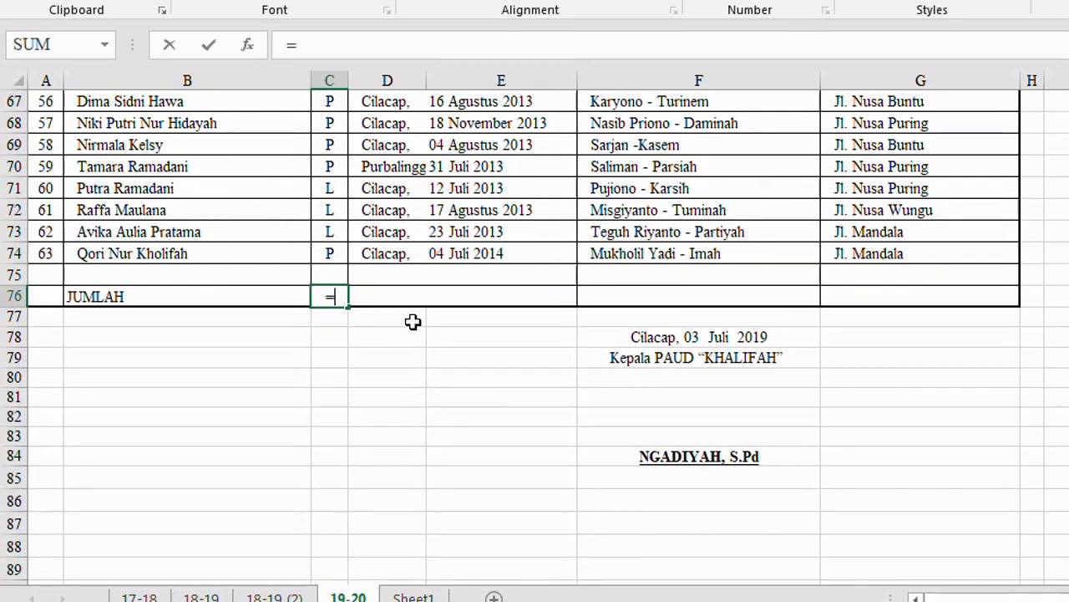
text(COUNTIF)
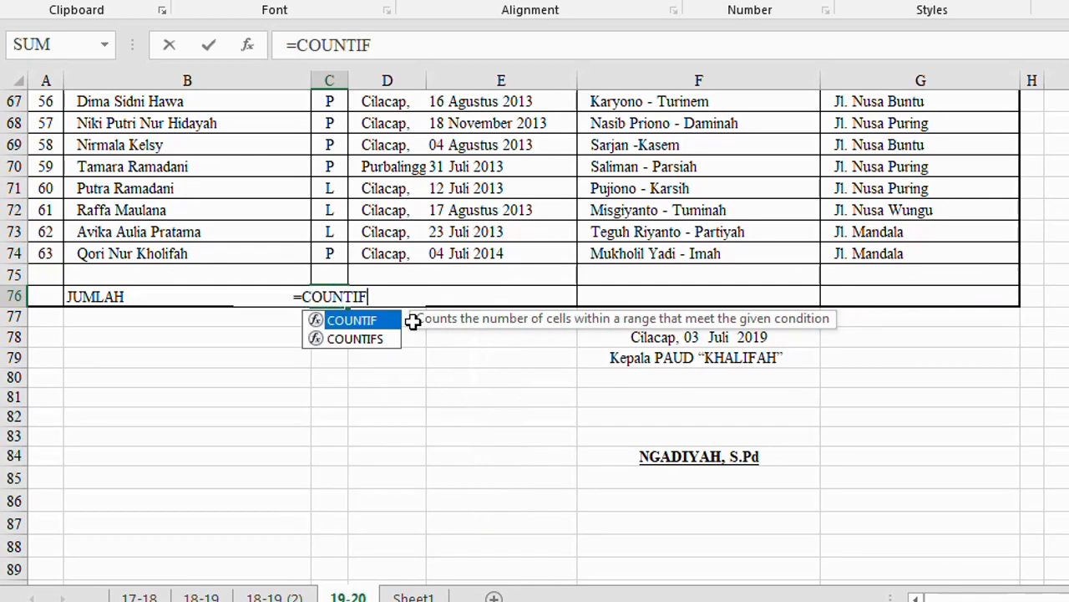
text(()
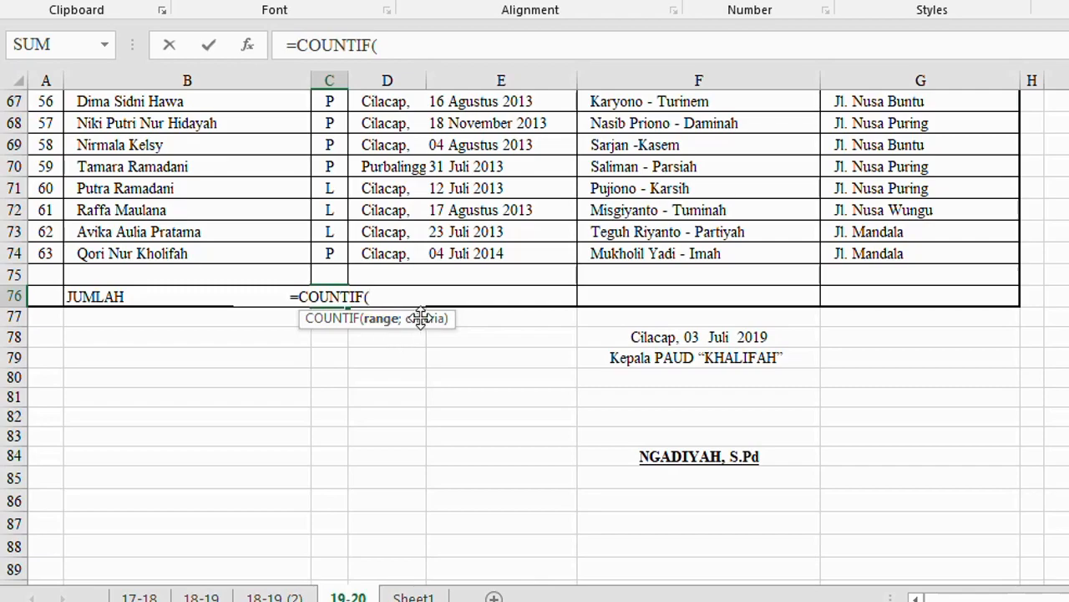
scroll(331, 217, up, 6)
scroll(331, 218, up, 15)
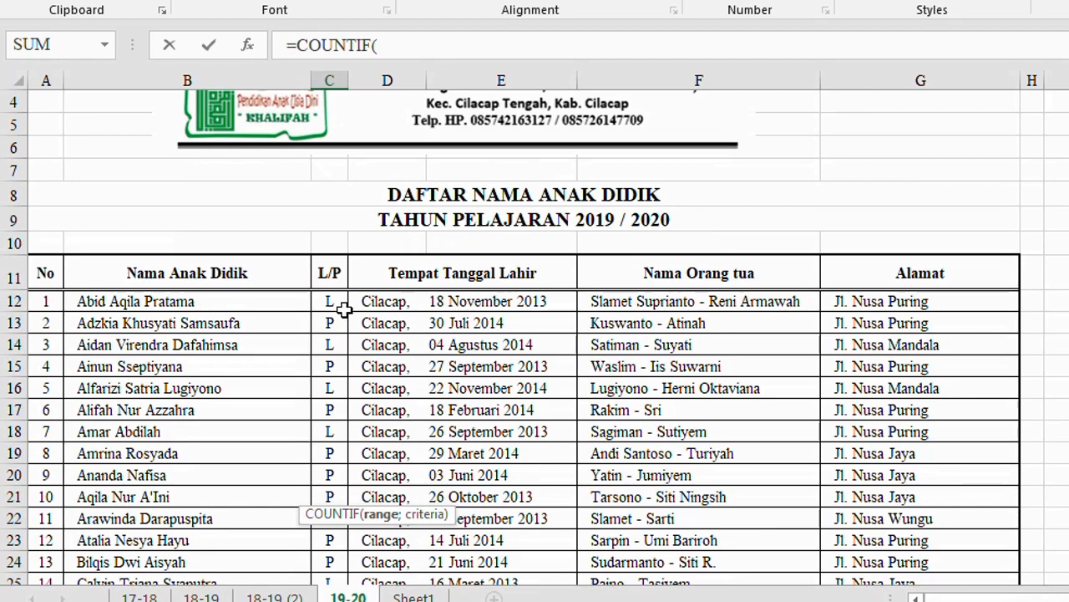
click(344, 305)
scroll(359, 338, down, 19)
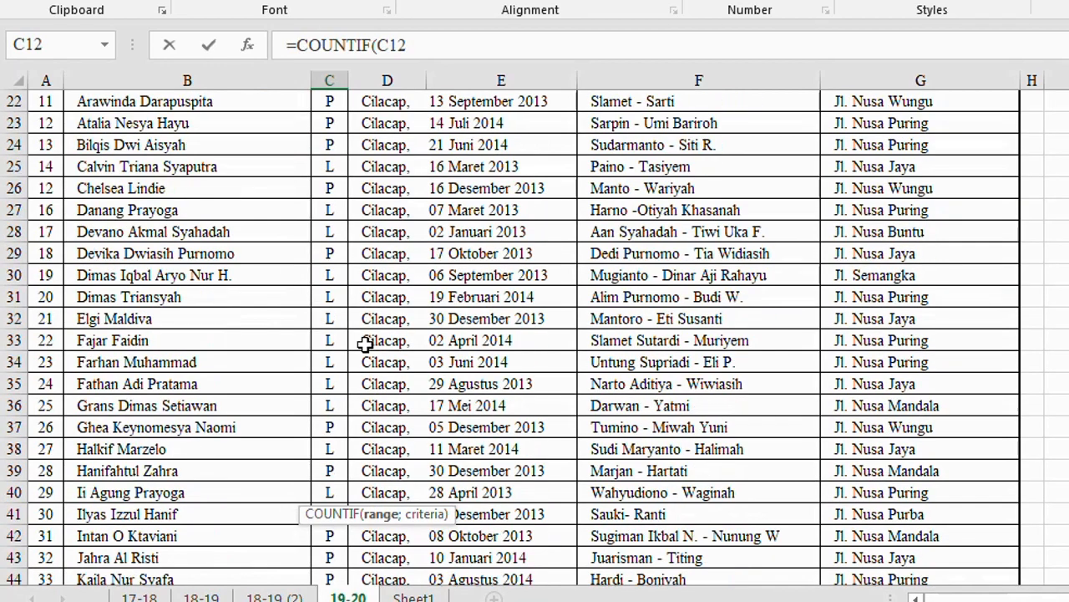
scroll(361, 345, down, 1)
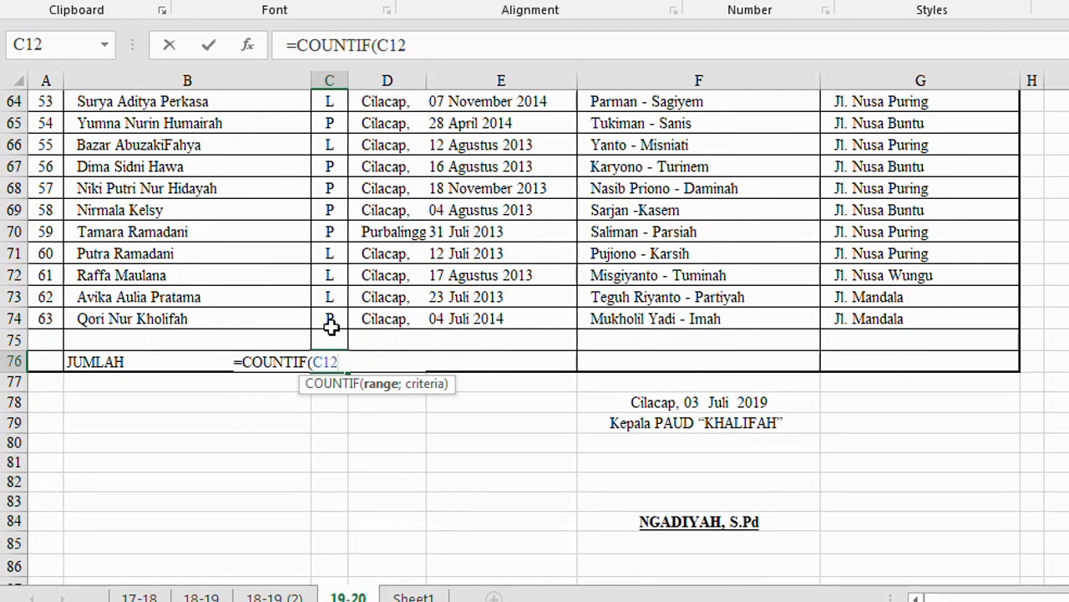
shift+click(329, 319)
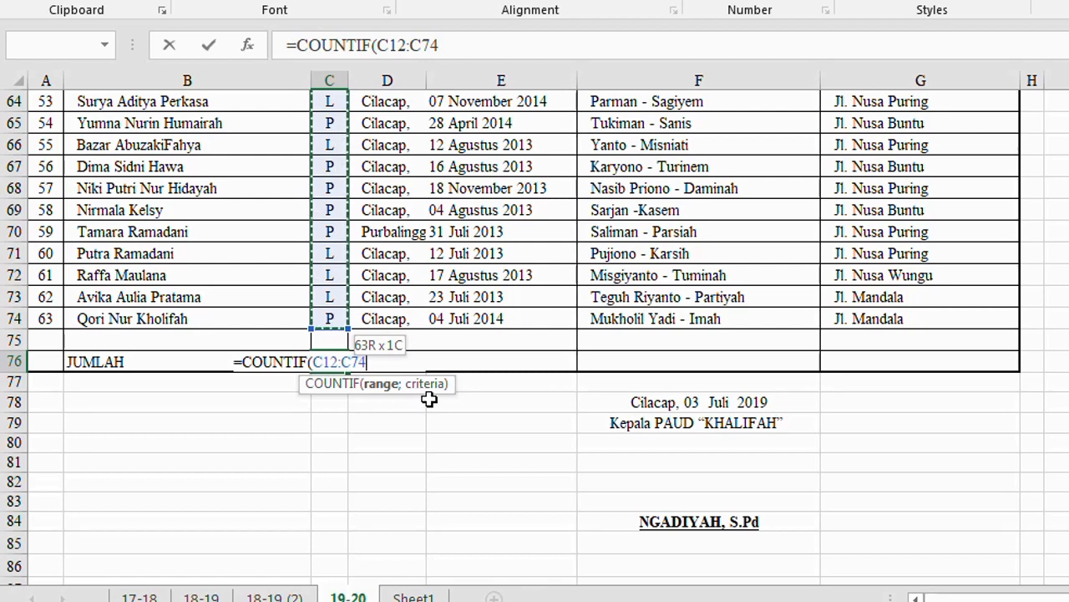
text(;)
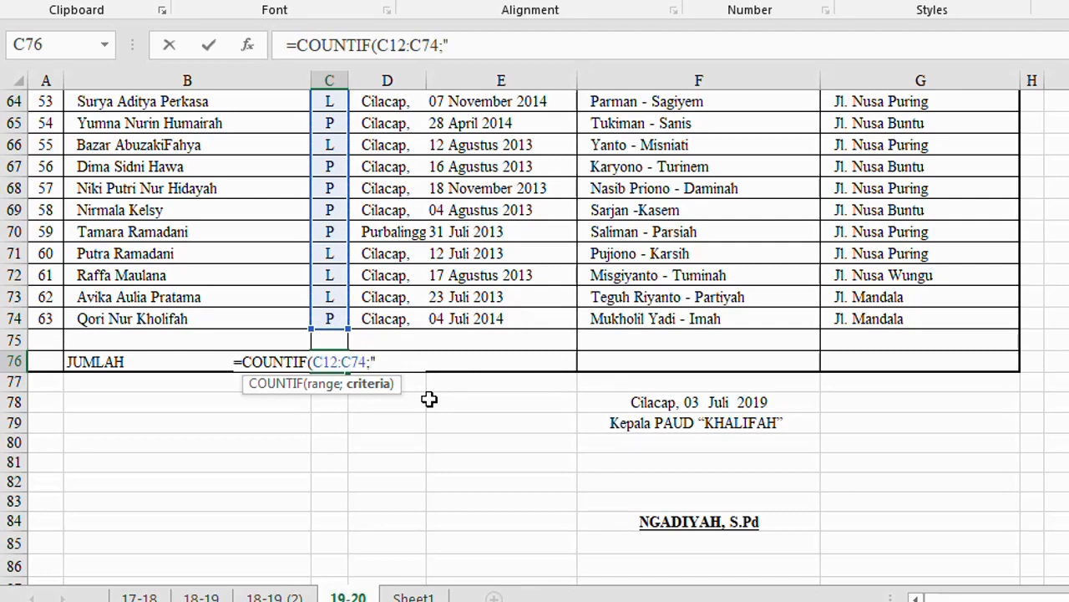
text("p))
key(Return)
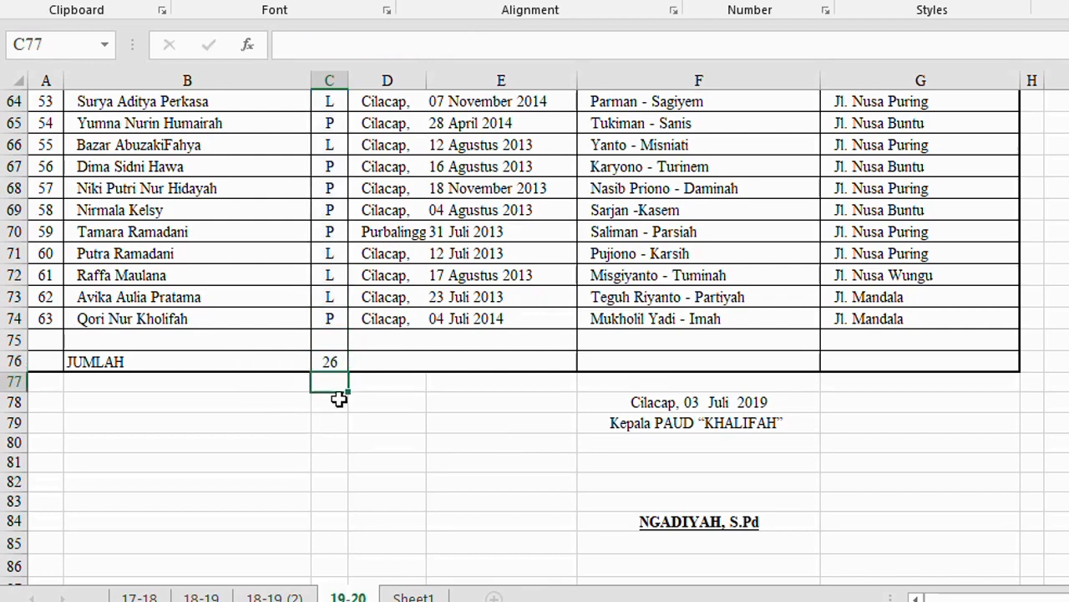
click(330, 360)
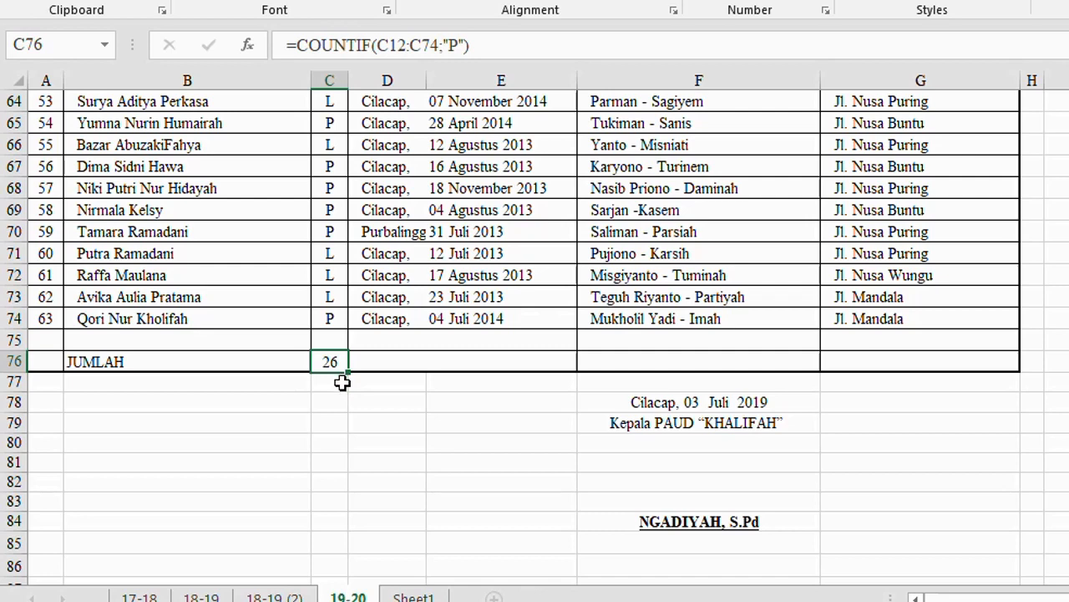
Step: Enter =COUNTIF(C12:C74;"l") in C77 to count the L entries in the L/P column, and select the cell to check it
click(329, 386)
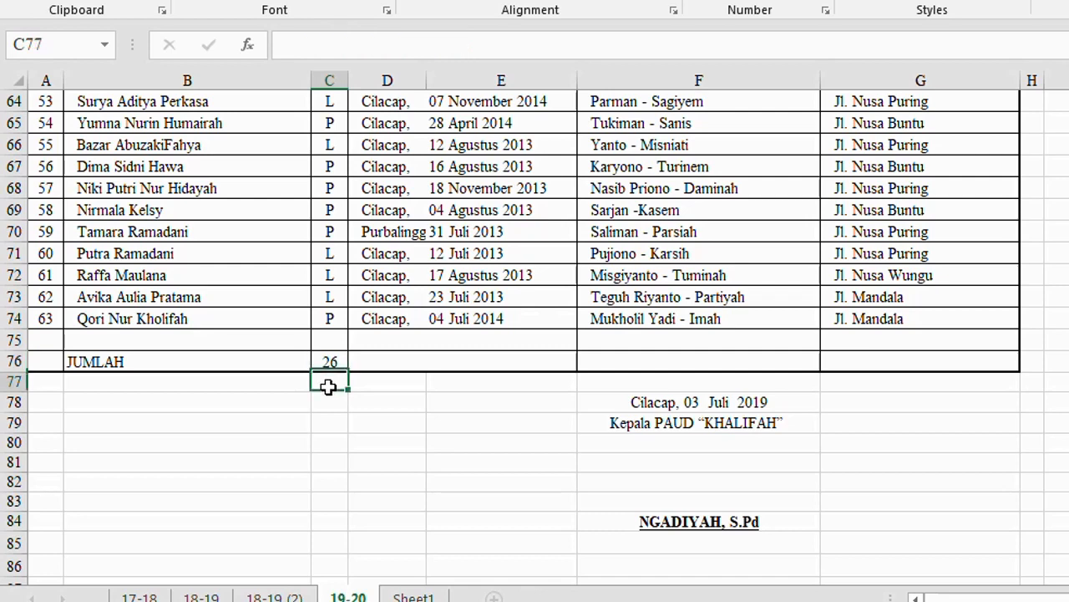
text(=)
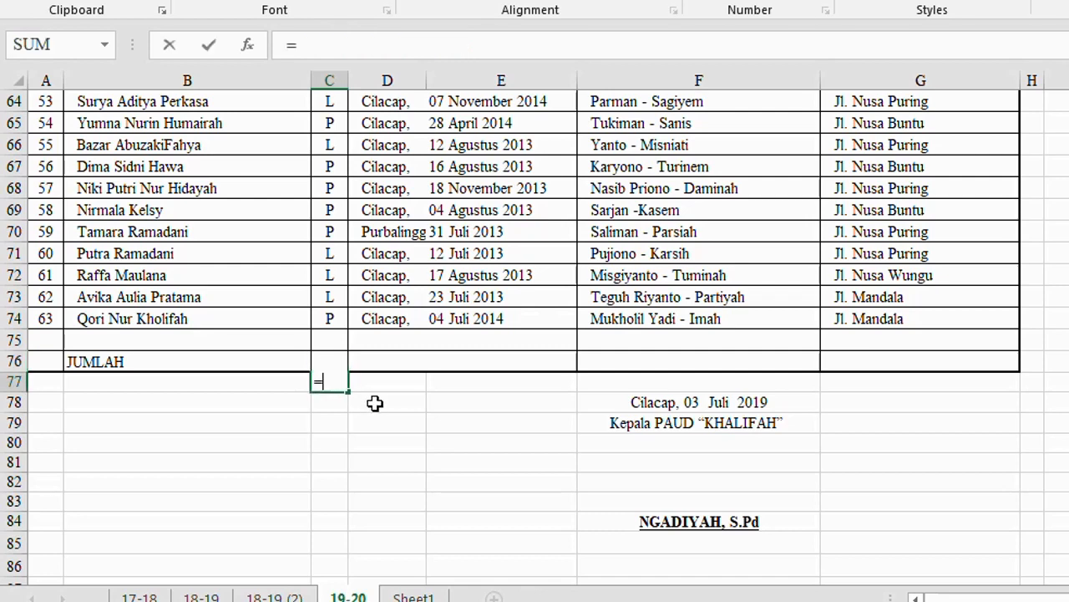
text(C)
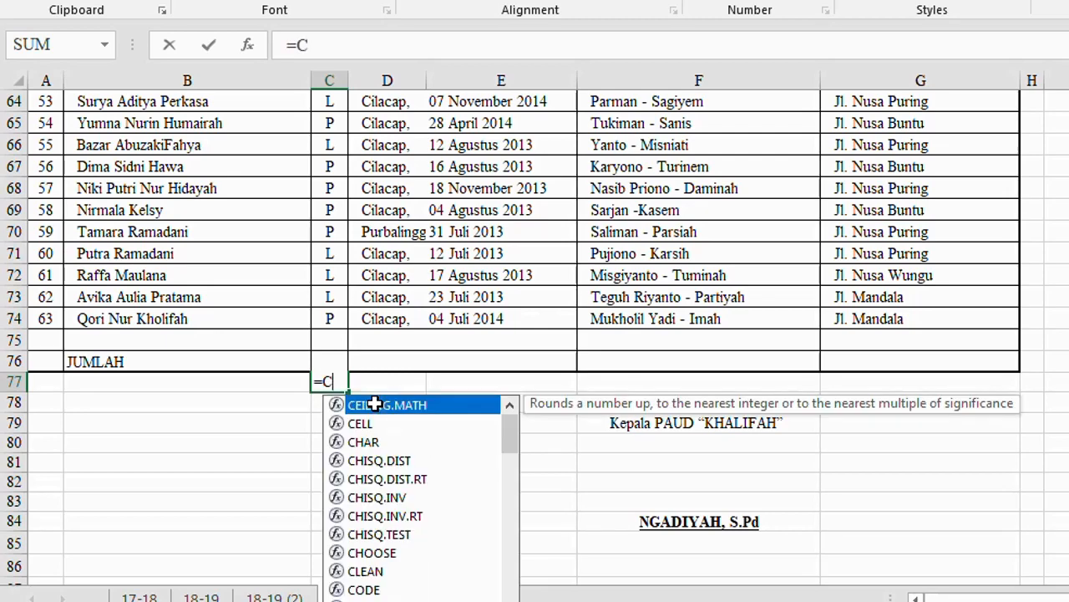
text(OUNTIF)
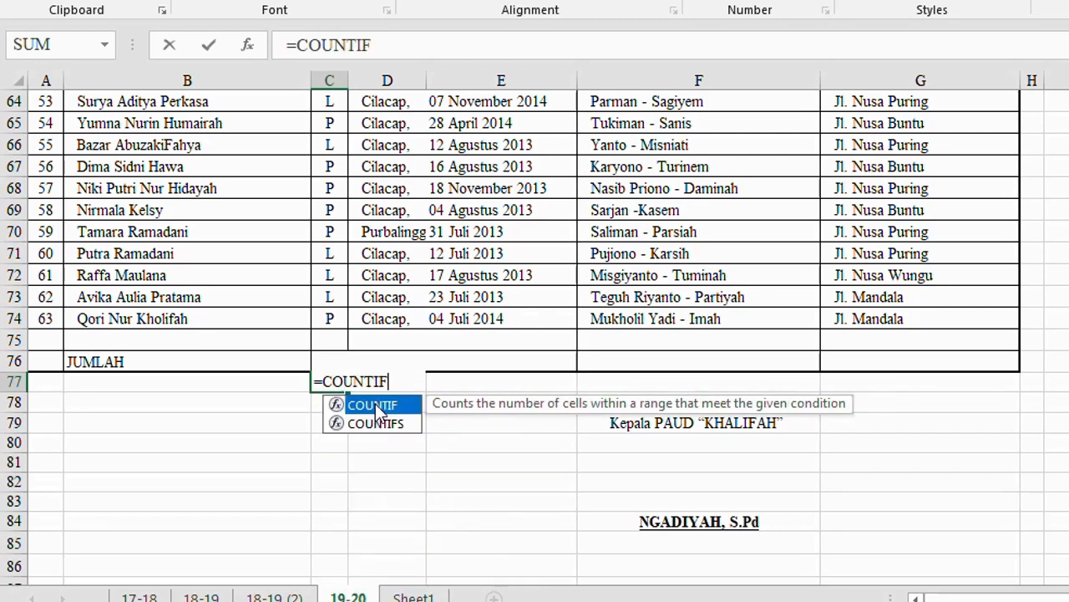
double_click(375, 404)
scroll(341, 275, up, 9)
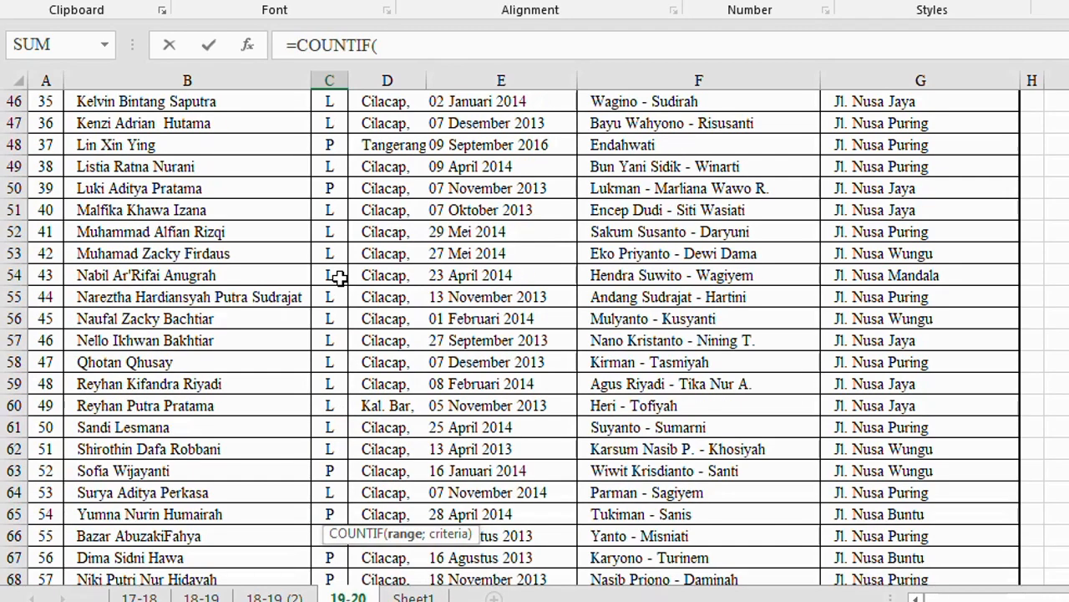
scroll(334, 193, up, 8)
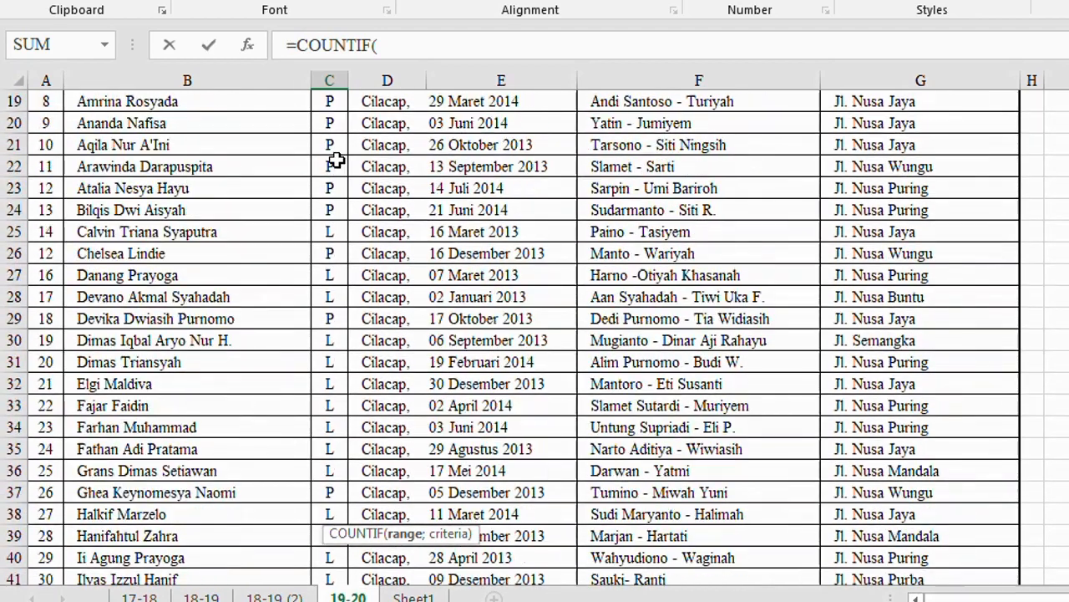
scroll(346, 201, up, 2)
click(329, 234)
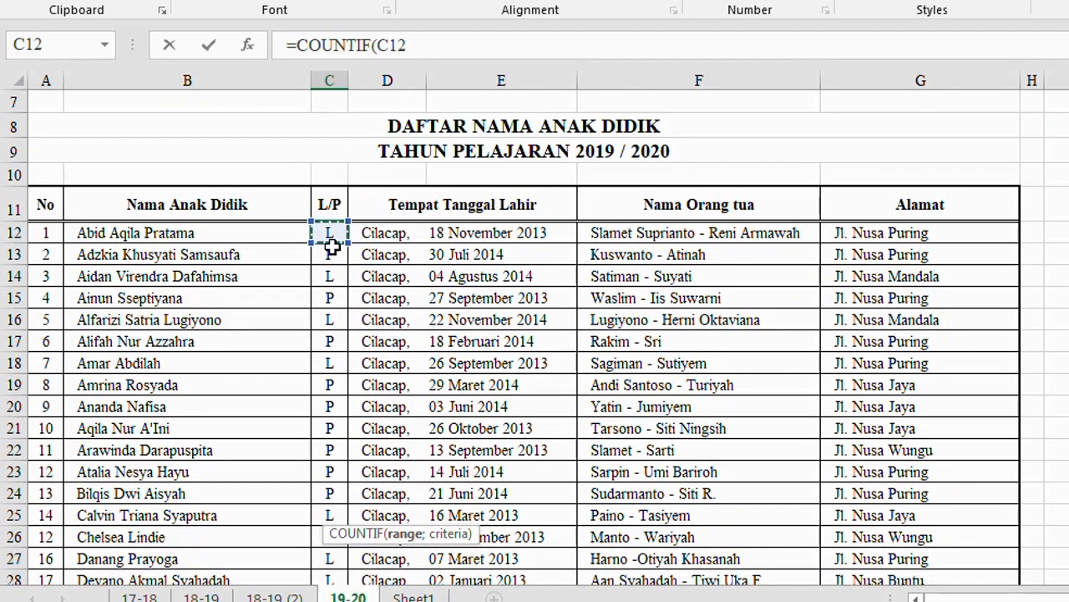
scroll(342, 284, down, 7)
scroll(353, 336, down, 12)
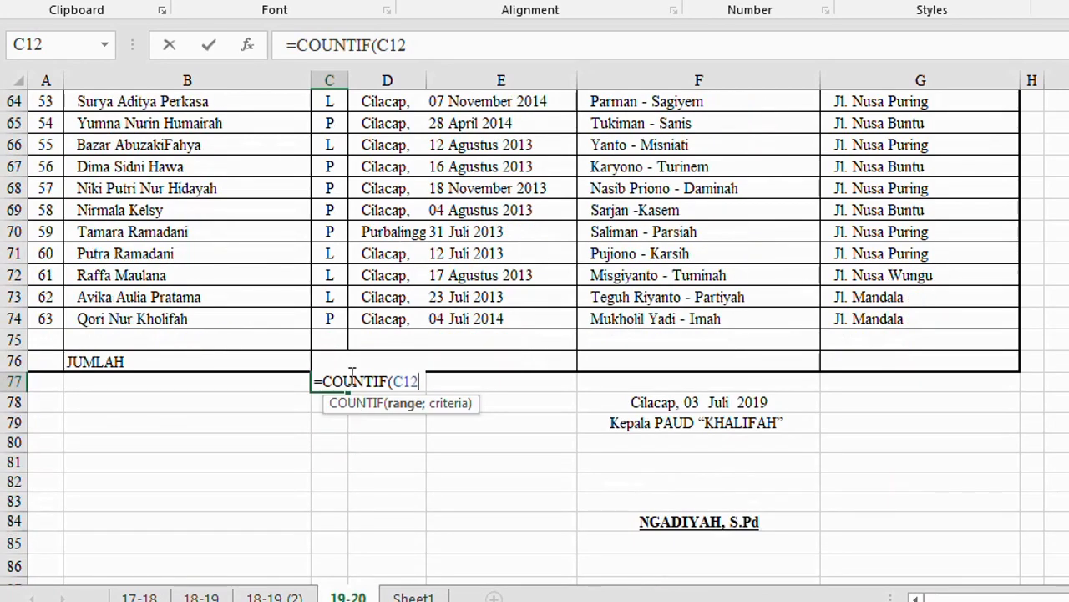
shift+click(333, 321)
text(;"l)
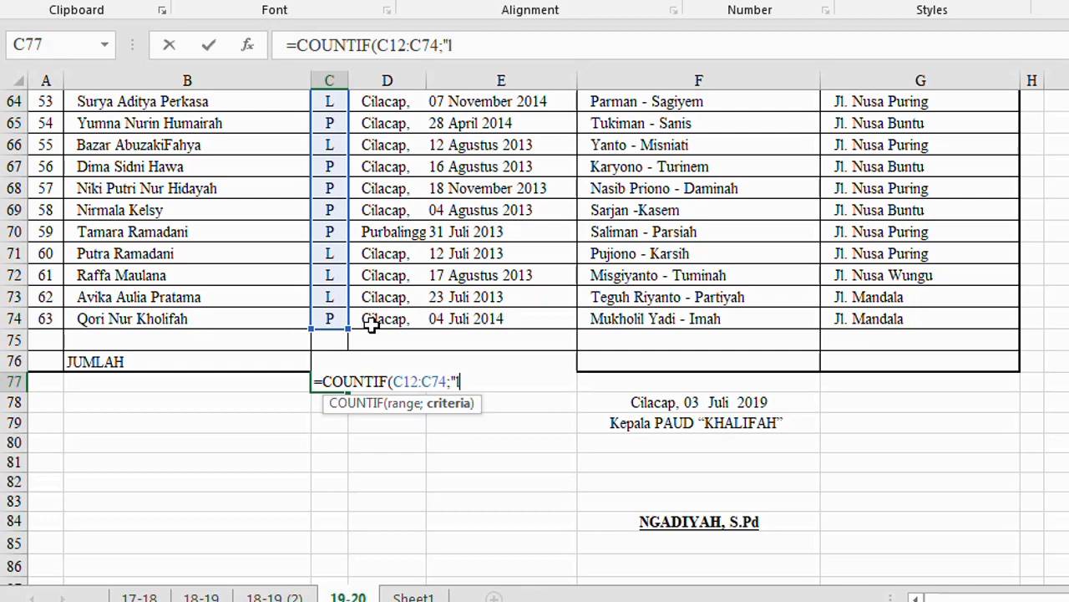
text("))
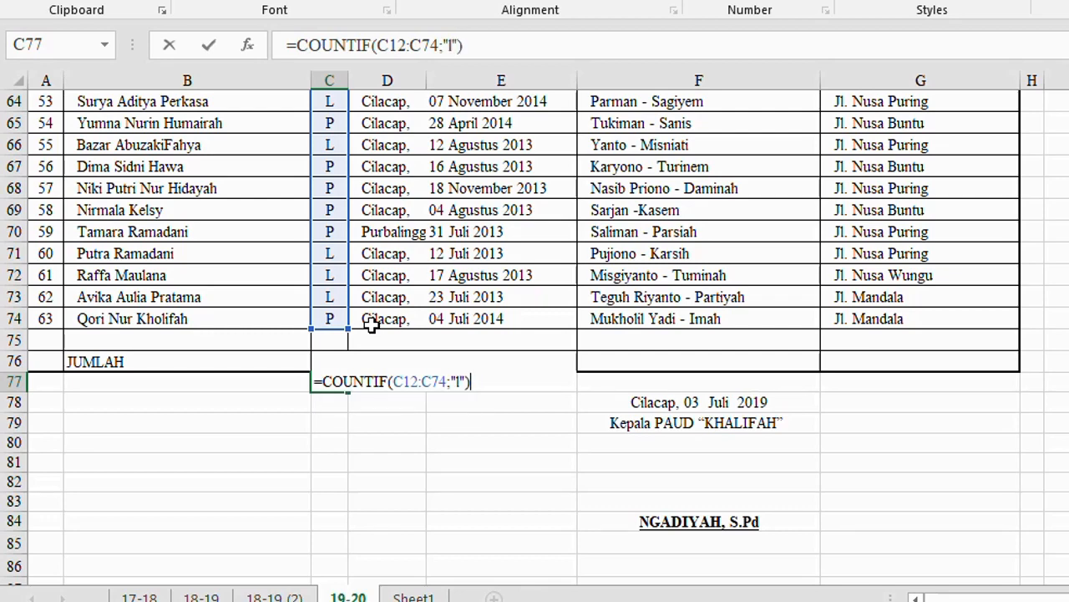
key(Return)
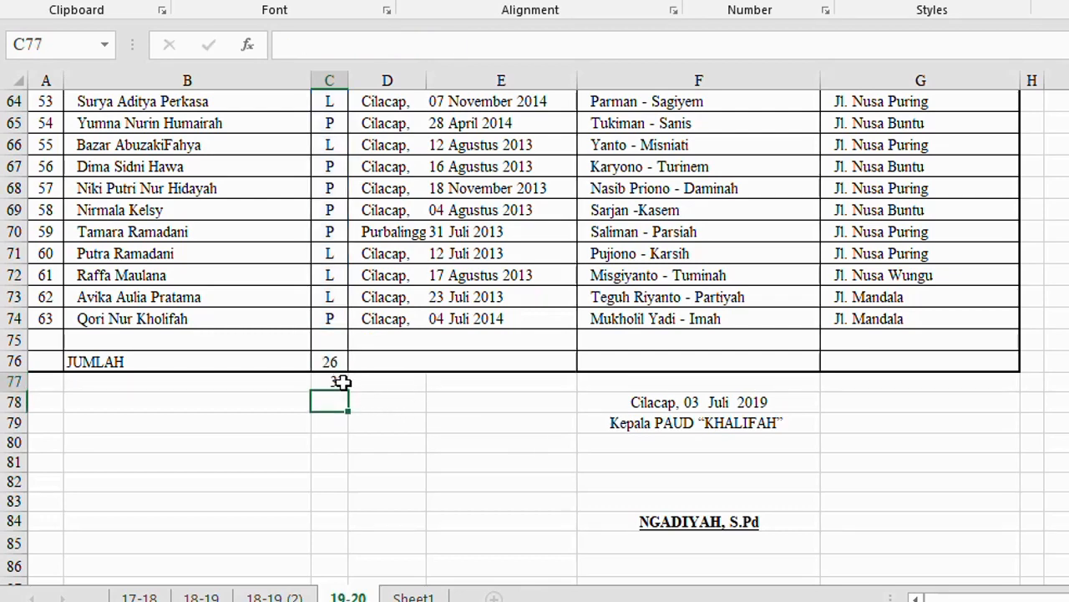
click(343, 381)
Step: Total the two counts in C78 with =SUM(C76:C77) and compare the sum with the last number of the No column in A74
click(340, 402)
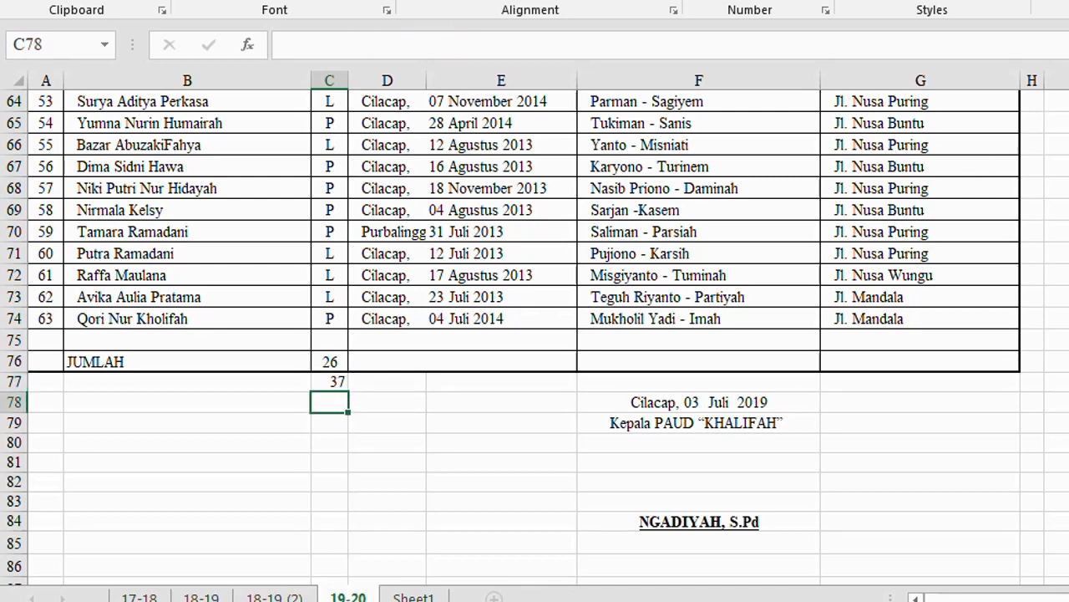
key(alt+equal)
key(Return)
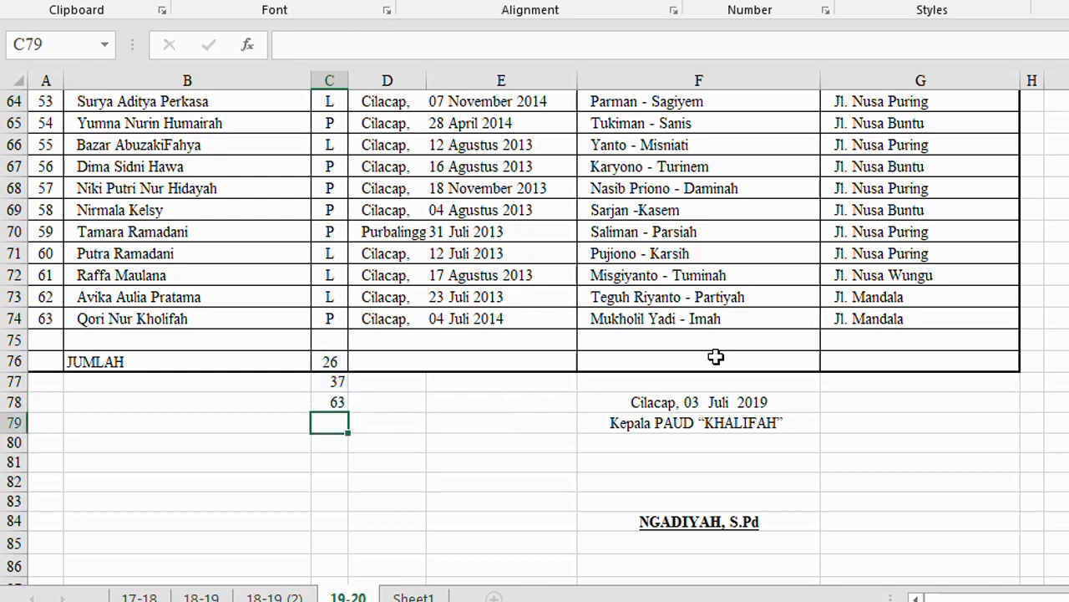
click(320, 402)
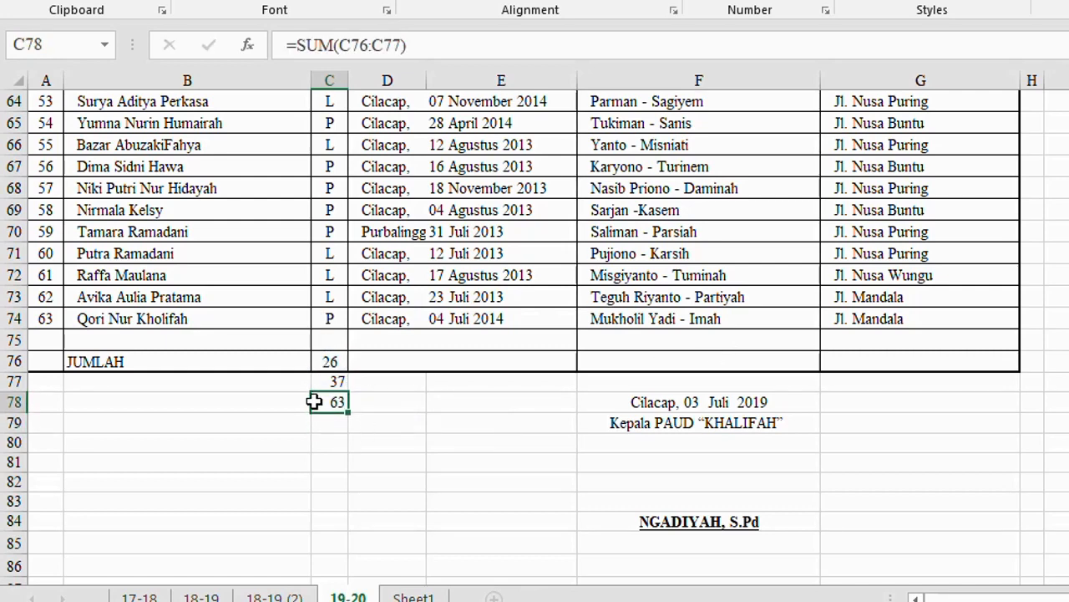
click(46, 318)
click(428, 443)
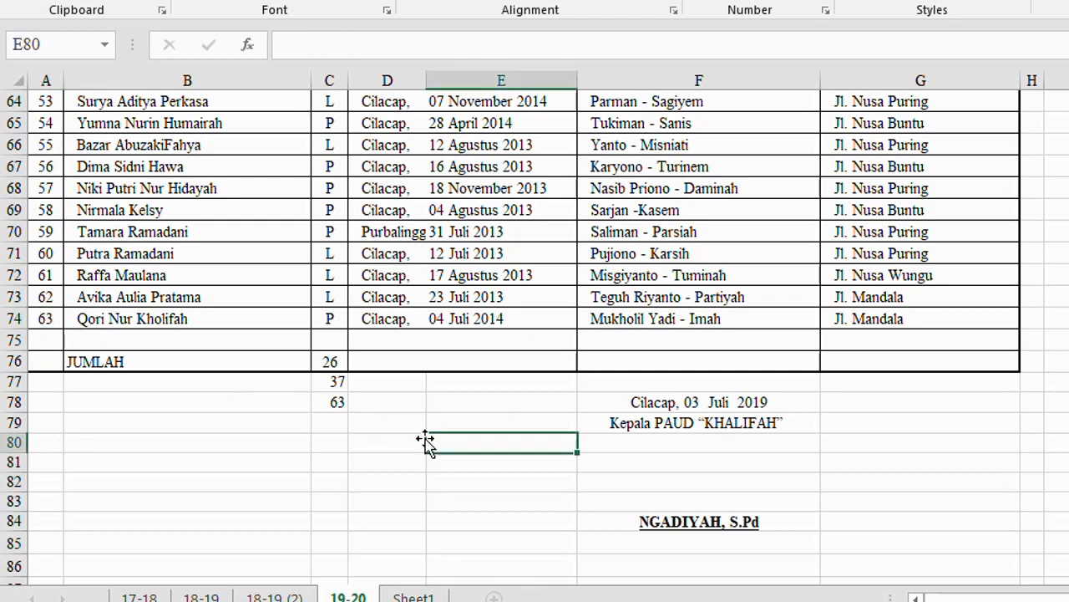